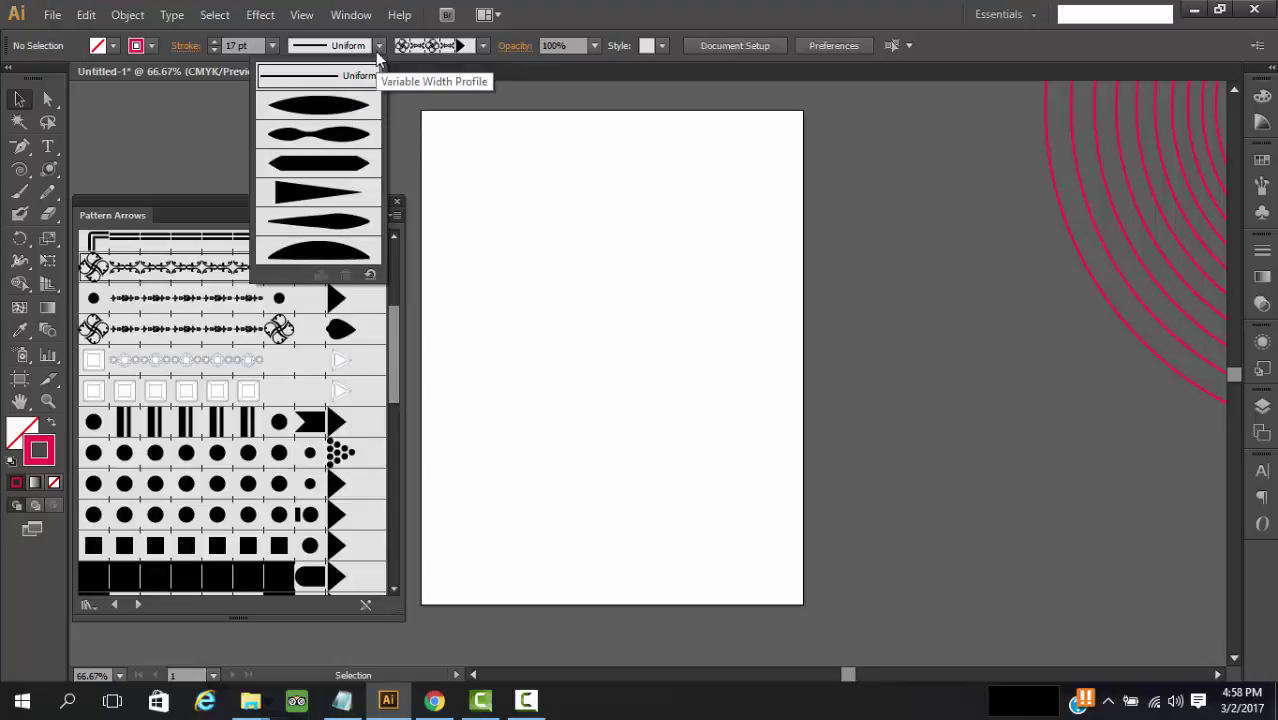
pyautogui.click(377, 45)
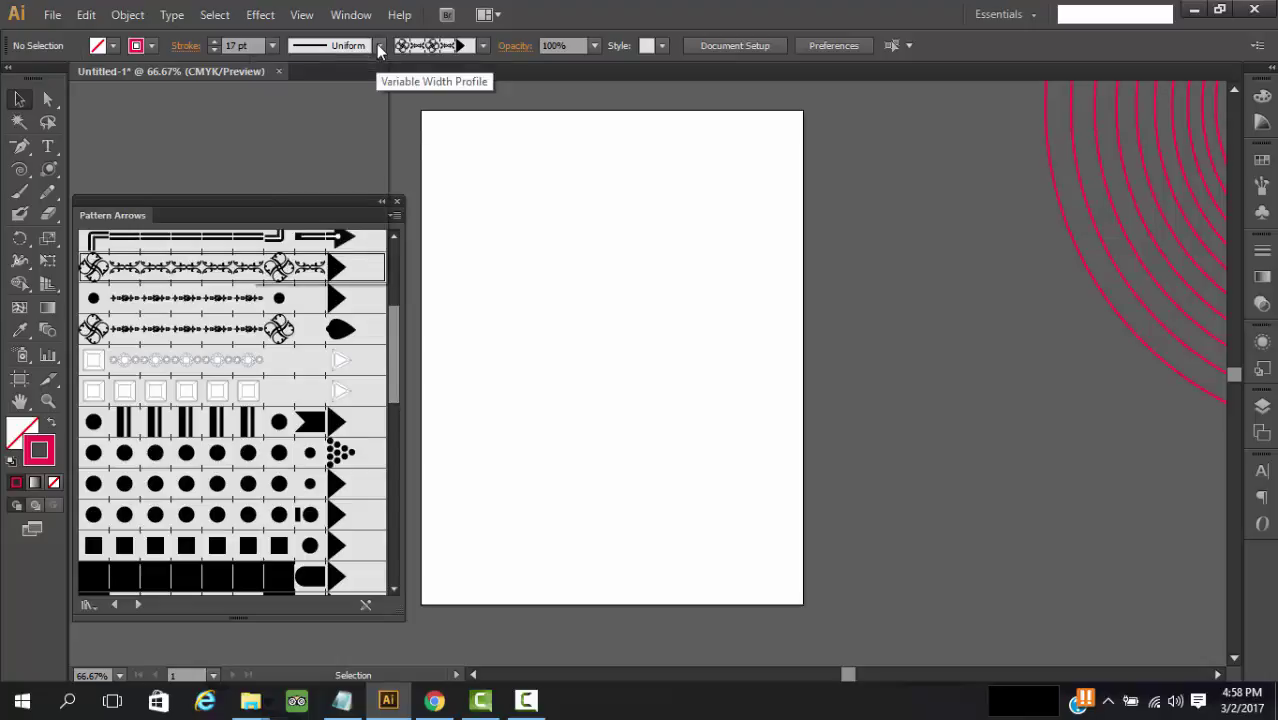
pyautogui.click(377, 46)
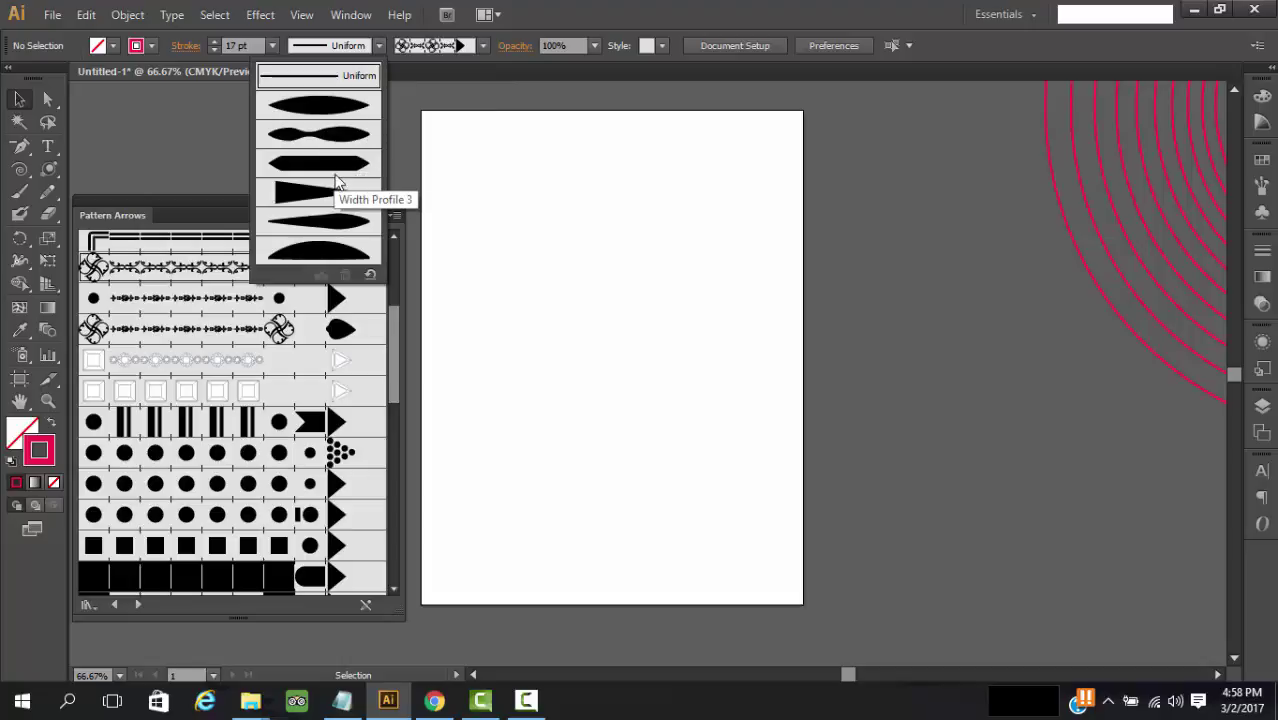
pyautogui.click(386, 47)
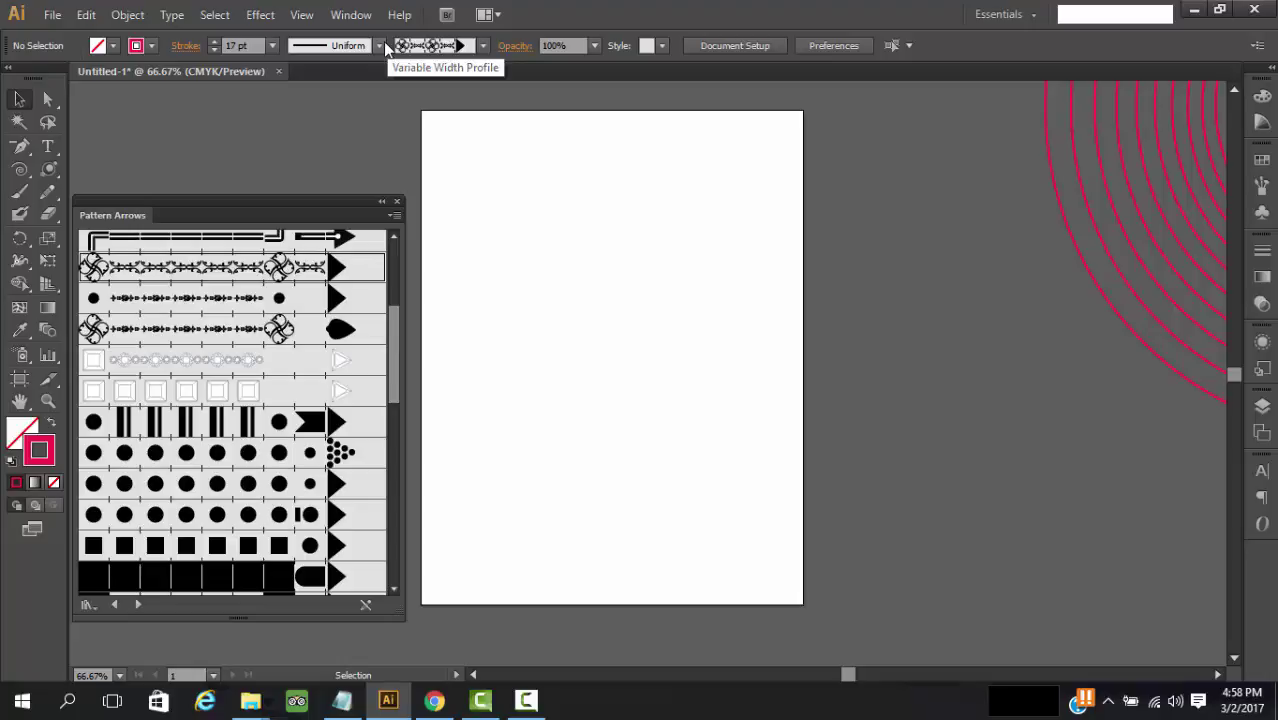
pyautogui.click(384, 46)
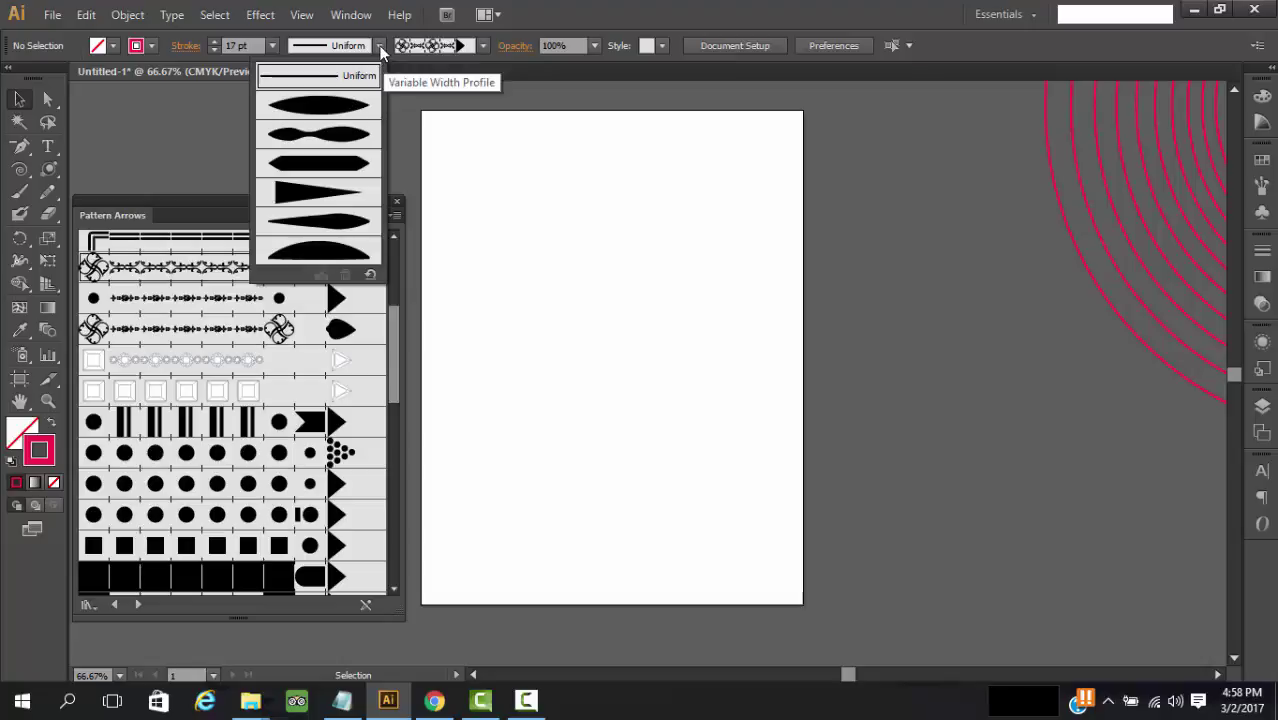
pyautogui.click(380, 46)
# Draw a rectangle in the upper part of the artboard and set its stroke weight to 16 pt.
pyautogui.moveTo(48, 169); pyautogui.dragTo(120, 168)
pyautogui.moveTo(540, 177); pyautogui.dragTo(770, 366)
pyautogui.click(273, 47)
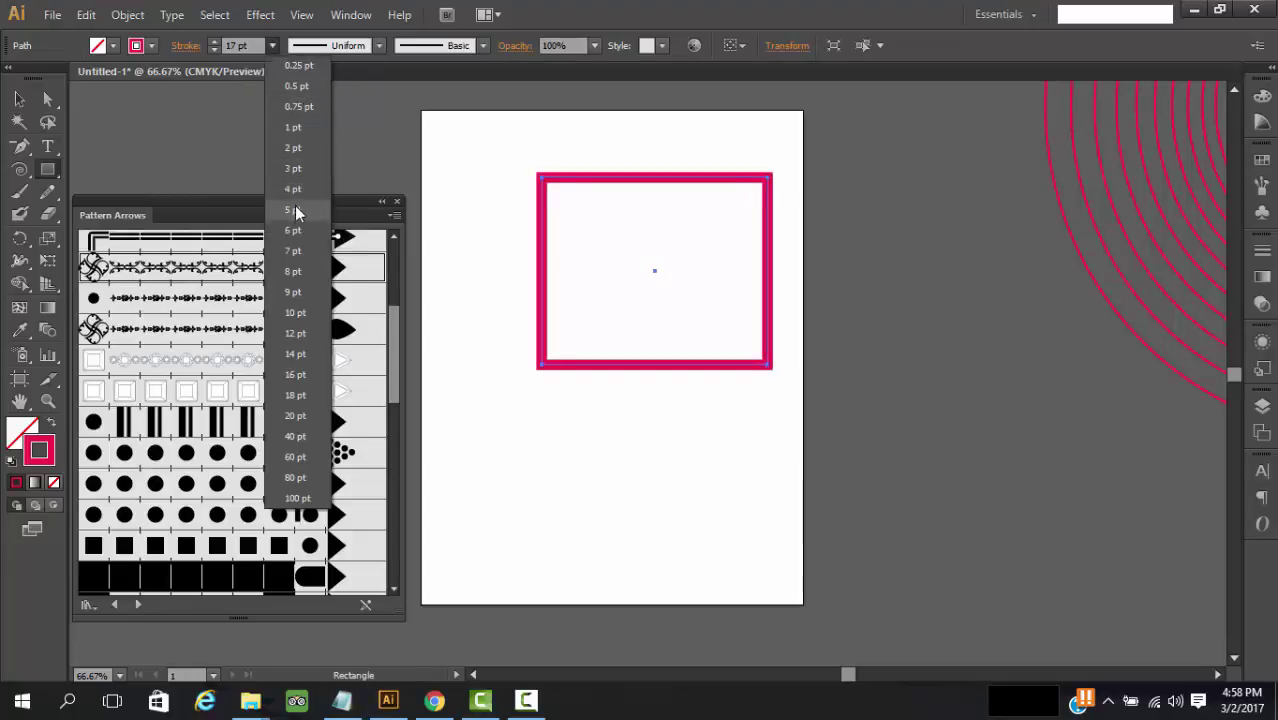
pyautogui.click(293, 209)
pyautogui.click(273, 47)
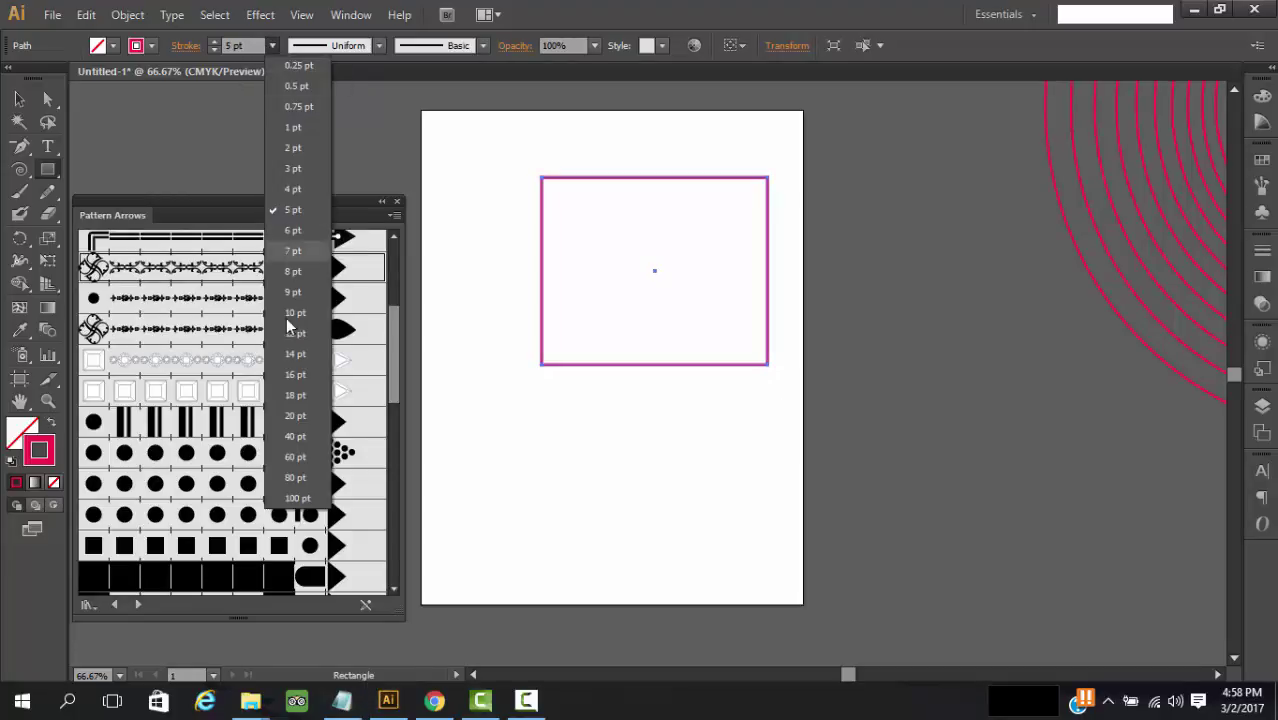
pyautogui.click(295, 374)
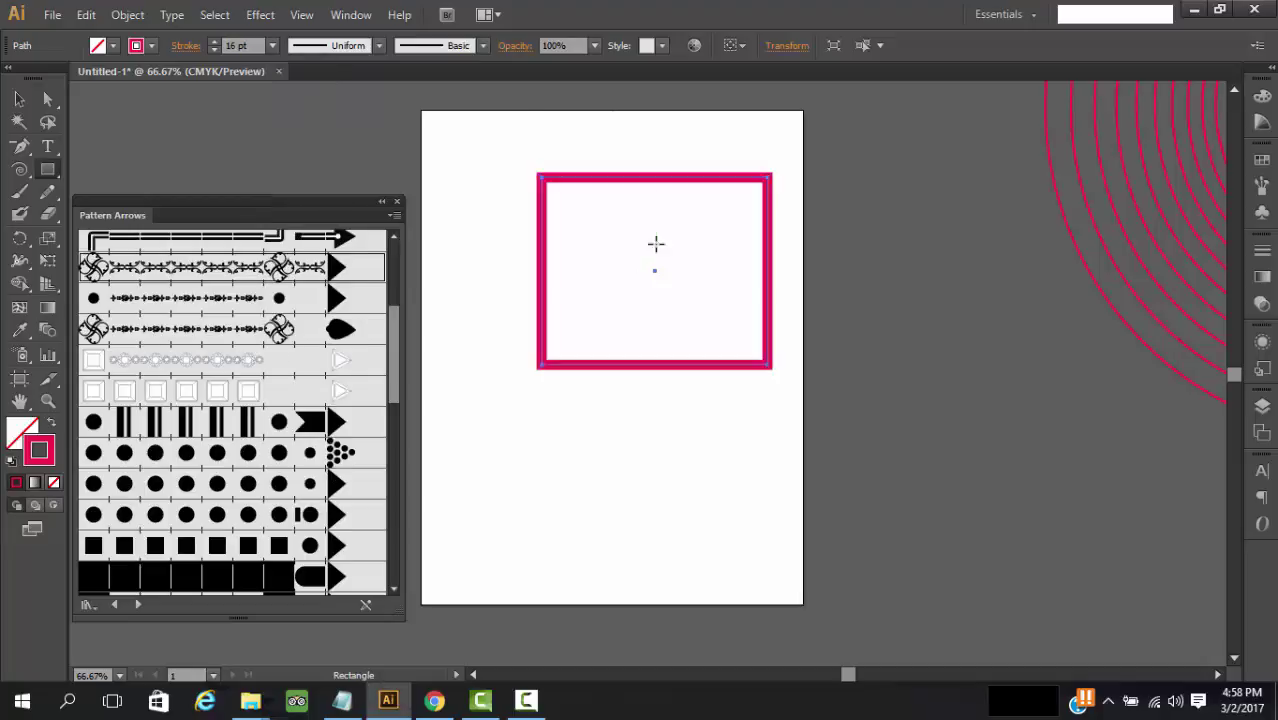
# Apply Width Profile 1 to the rectangle's stroke and move the rectangle to the artboard's upper-left corner.
pyautogui.click(379, 45)
pyautogui.click(352, 112)
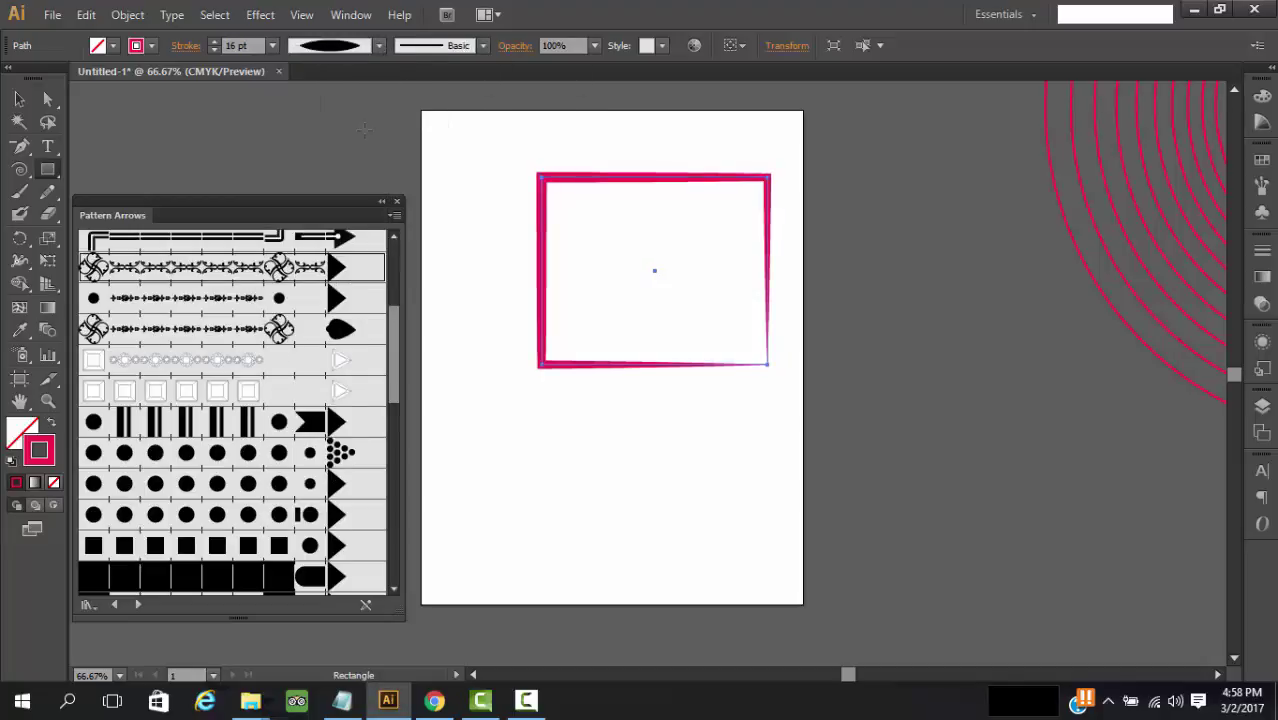
pyautogui.click(22, 103)
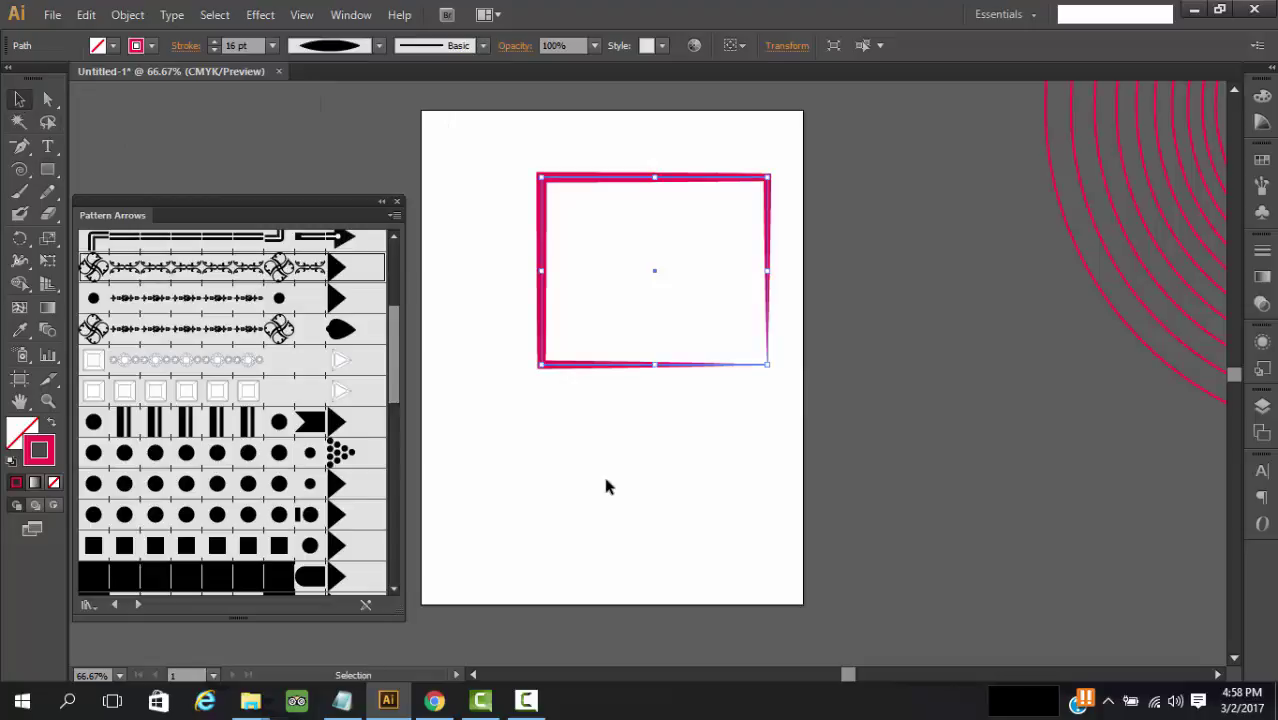
pyautogui.click(608, 485)
pyautogui.moveTo(648, 180); pyautogui.dragTo(545, 147)
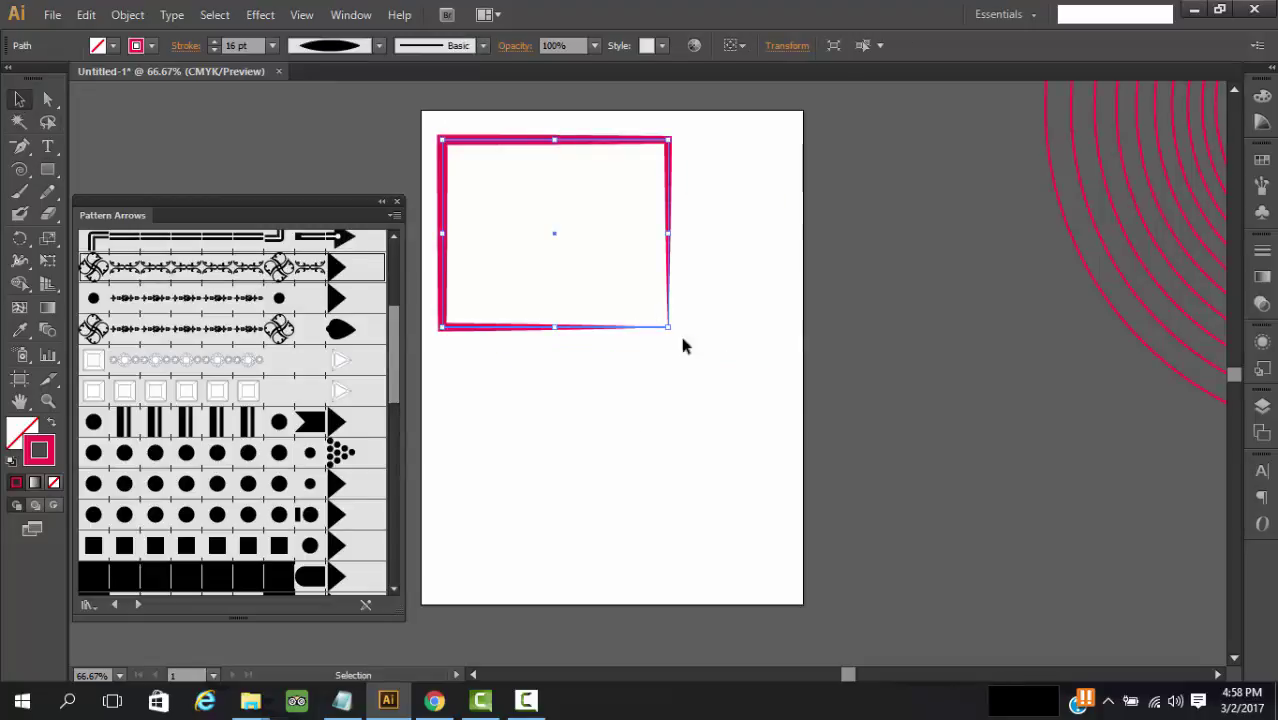
pyautogui.click(692, 381)
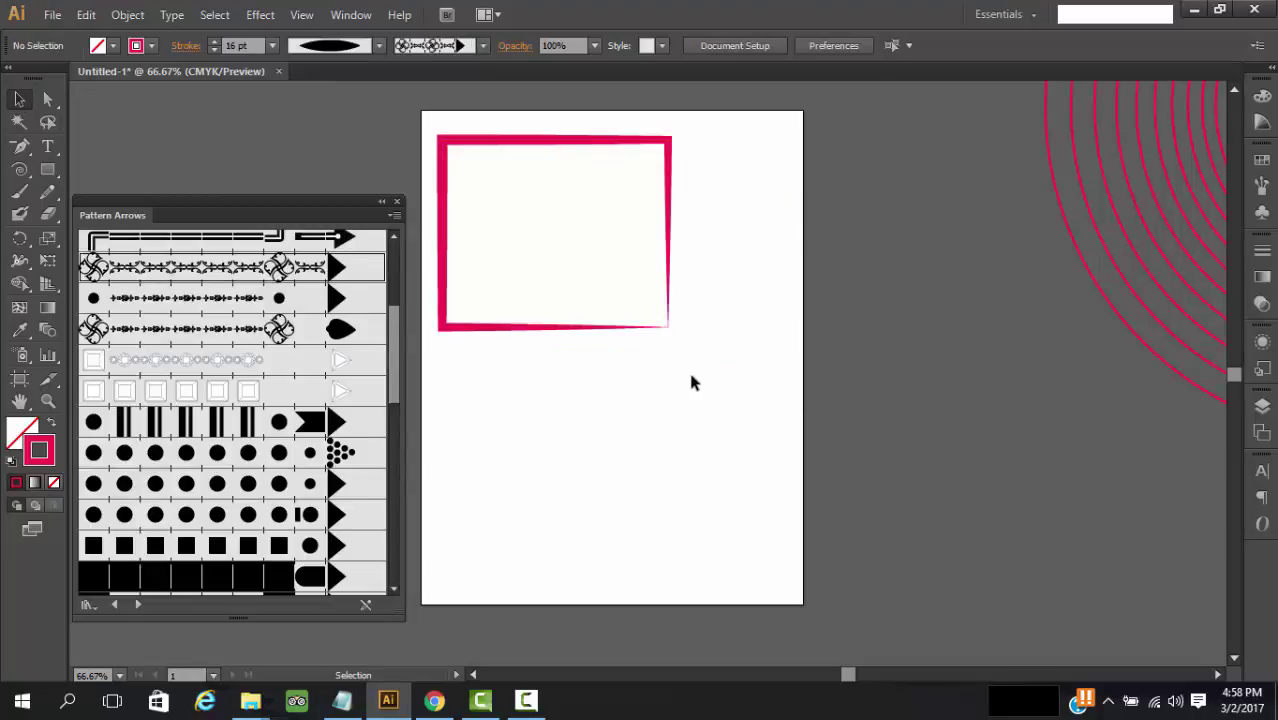
# Apply Width Profile 2 to the rectangle's stroke and move the rectangle toward the middle of the artboard's upper half.
pyautogui.click(593, 142)
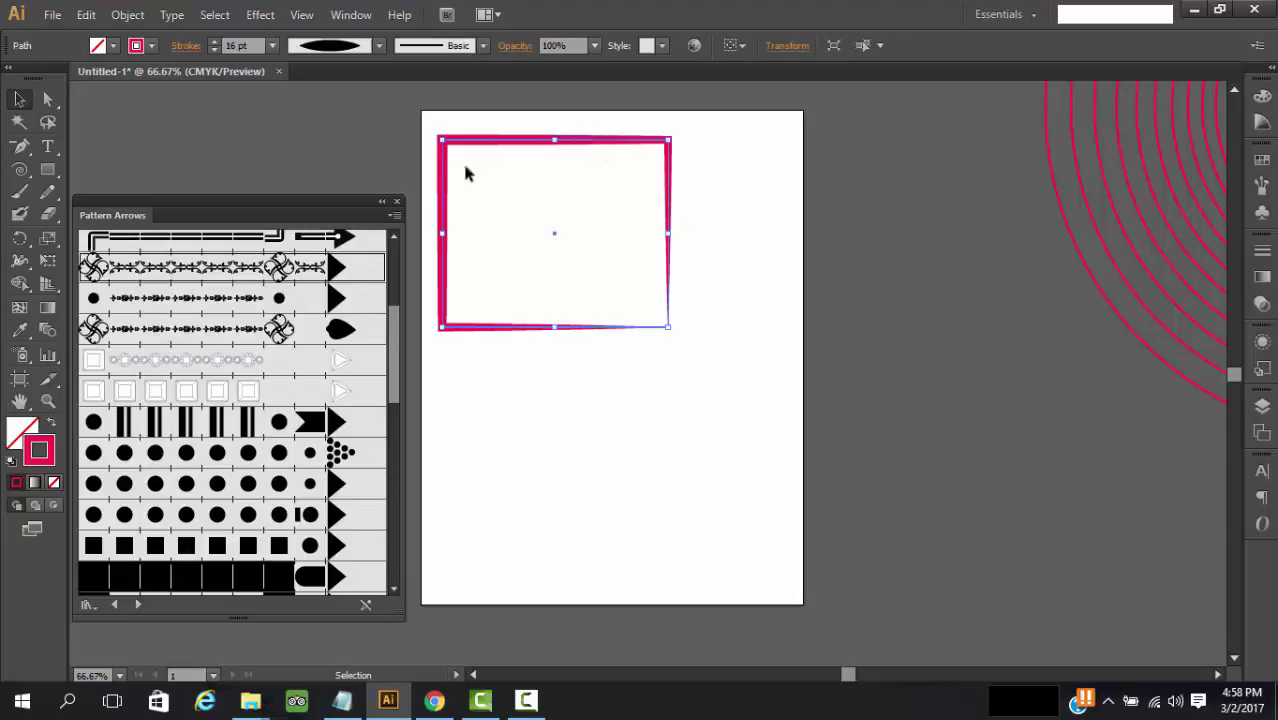
pyautogui.click(380, 45)
pyautogui.click(352, 142)
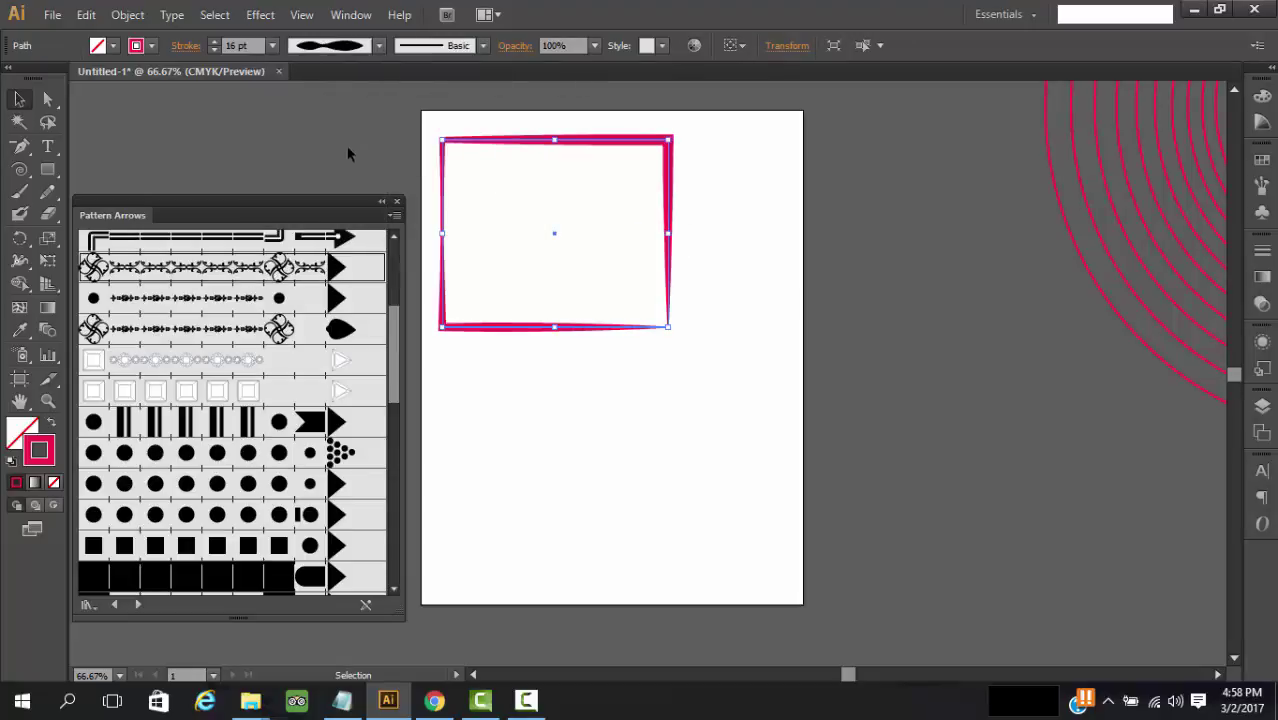
pyautogui.click(676, 346)
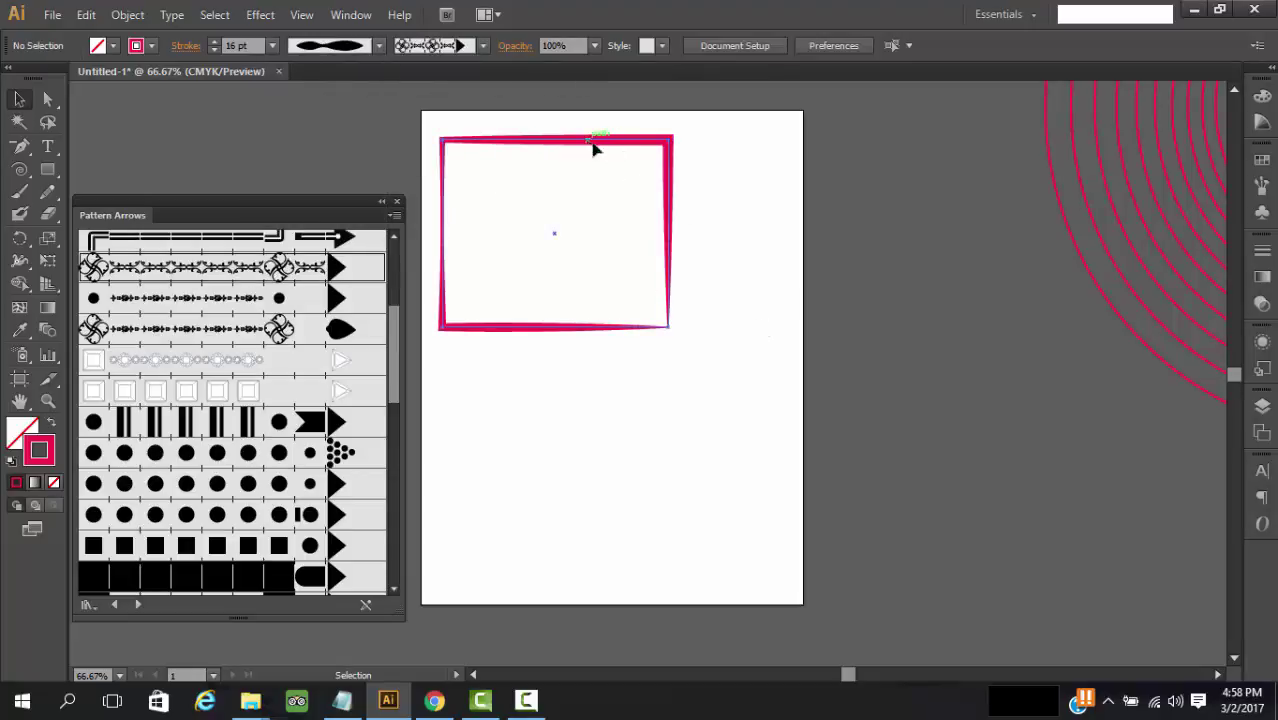
pyautogui.moveTo(596, 146); pyautogui.dragTo(670, 176)
pyautogui.click(697, 444)
# Apply Width Profile 3 to the rectangle's stroke.
pyautogui.click(646, 357)
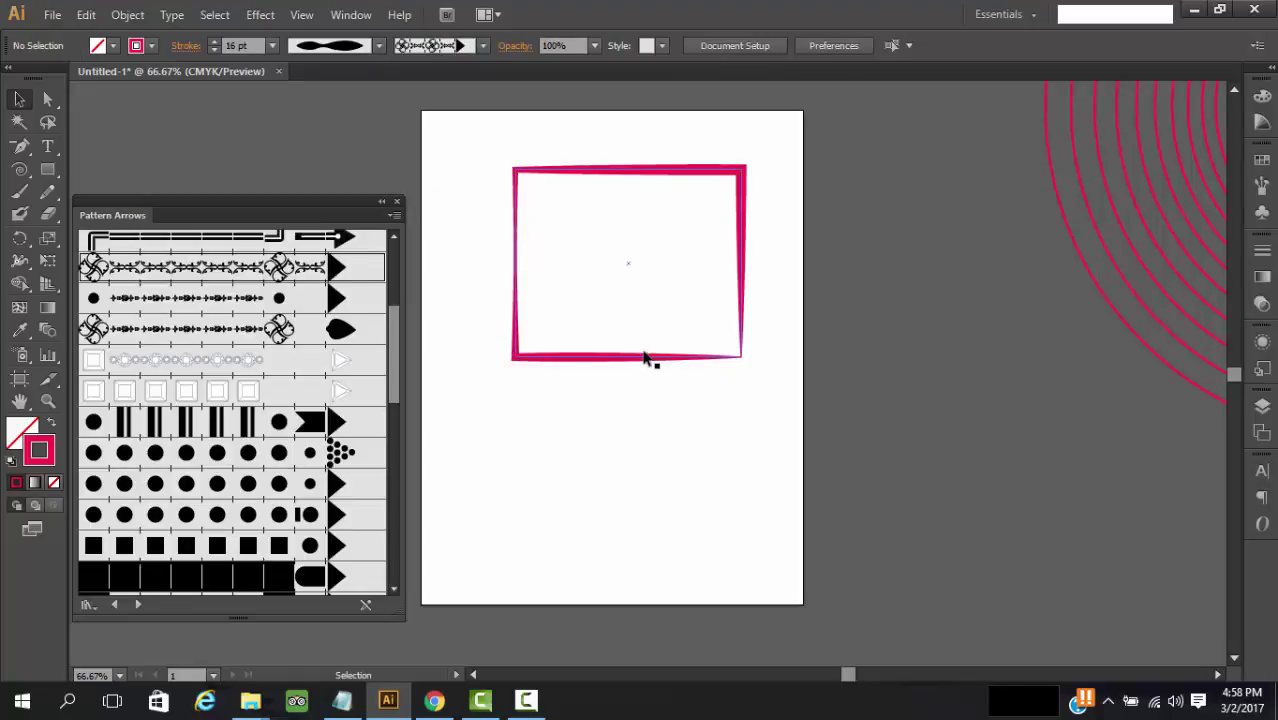
pyautogui.click(379, 45)
pyautogui.click(336, 172)
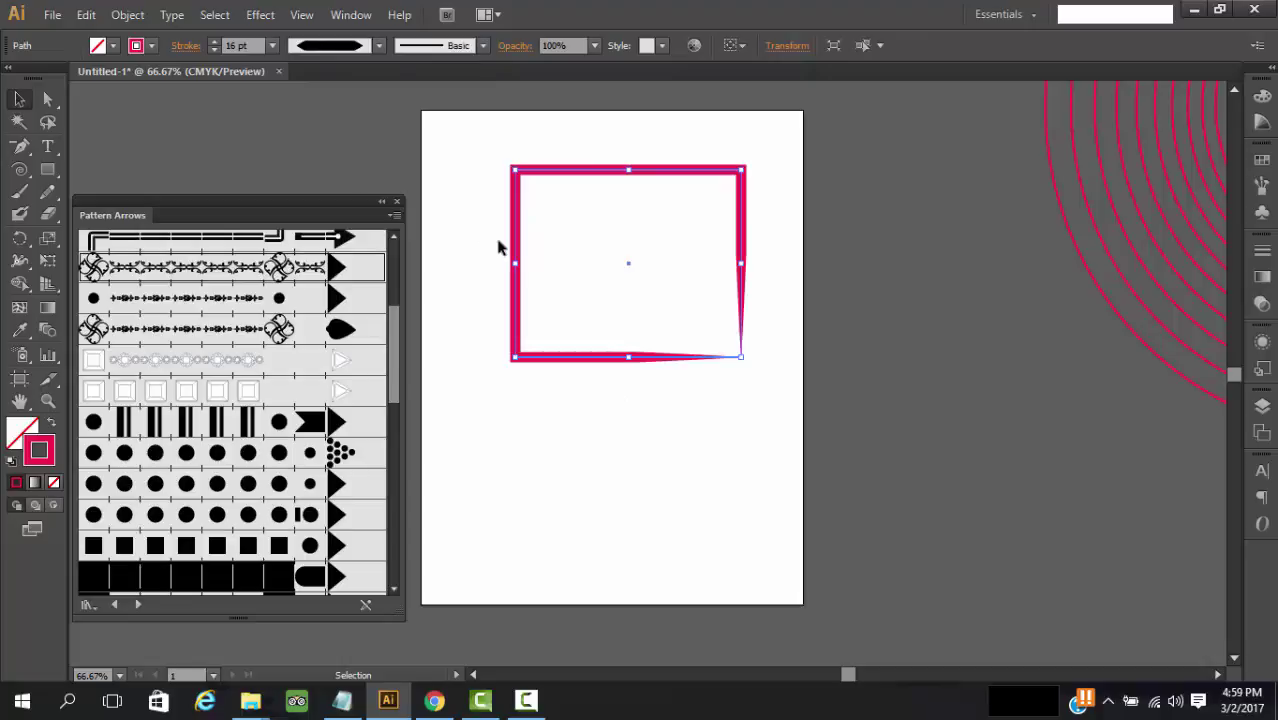
# Apply Width Profile 4, the one-sided taper, to the rectangle's stroke and deselect it.
pyautogui.click(379, 45)
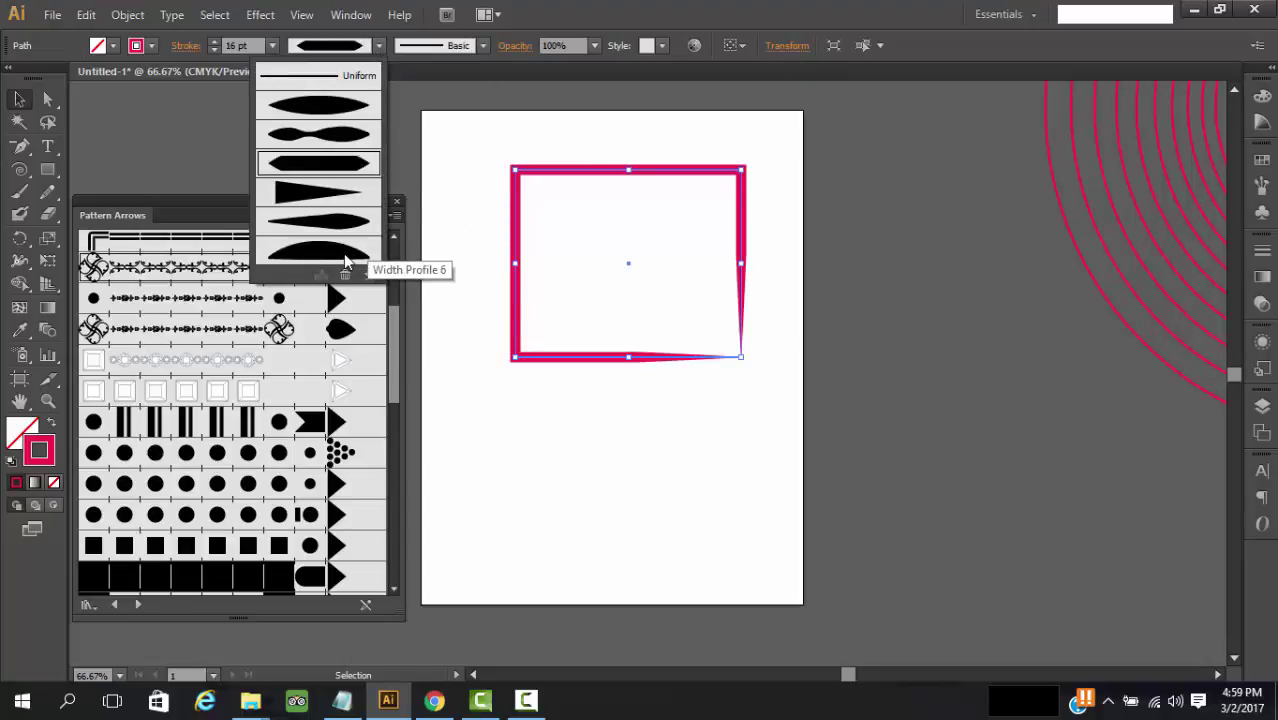
pyautogui.click(352, 199)
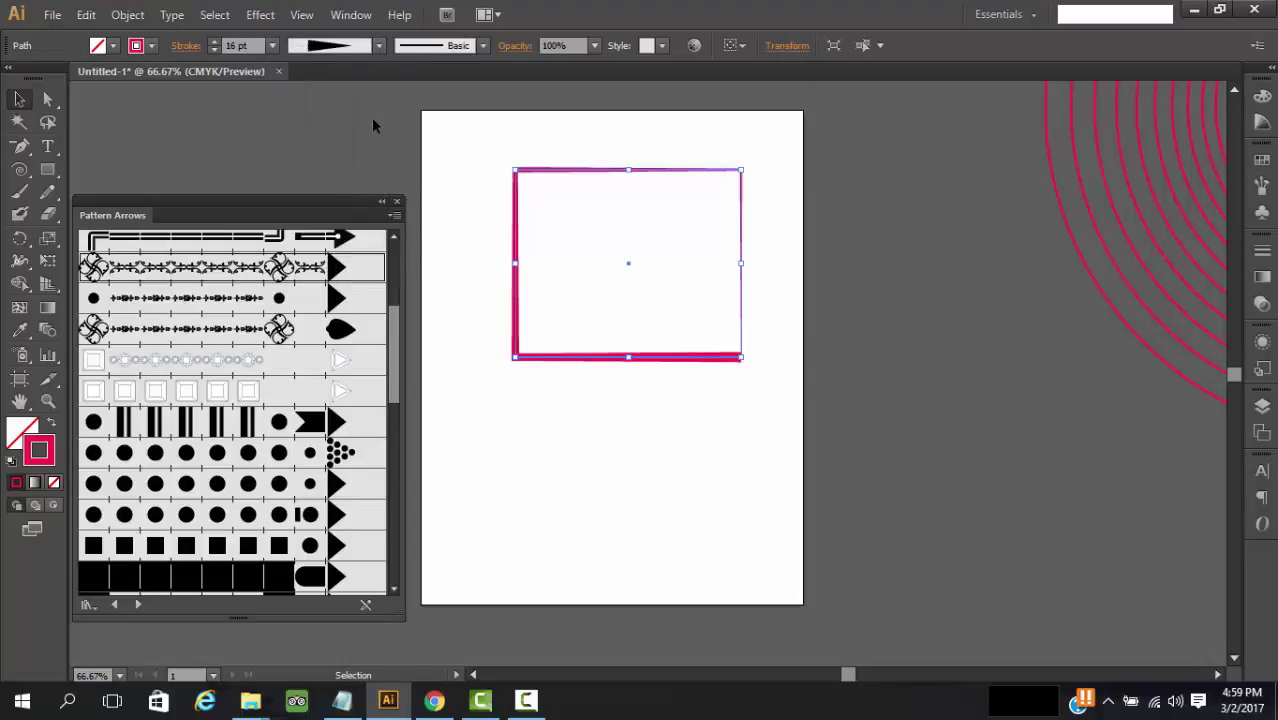
pyautogui.click(478, 149)
# Move the rectangle down to around the middle of the artboard.
pyautogui.click(571, 172)
pyautogui.doubleClick(556, 188)
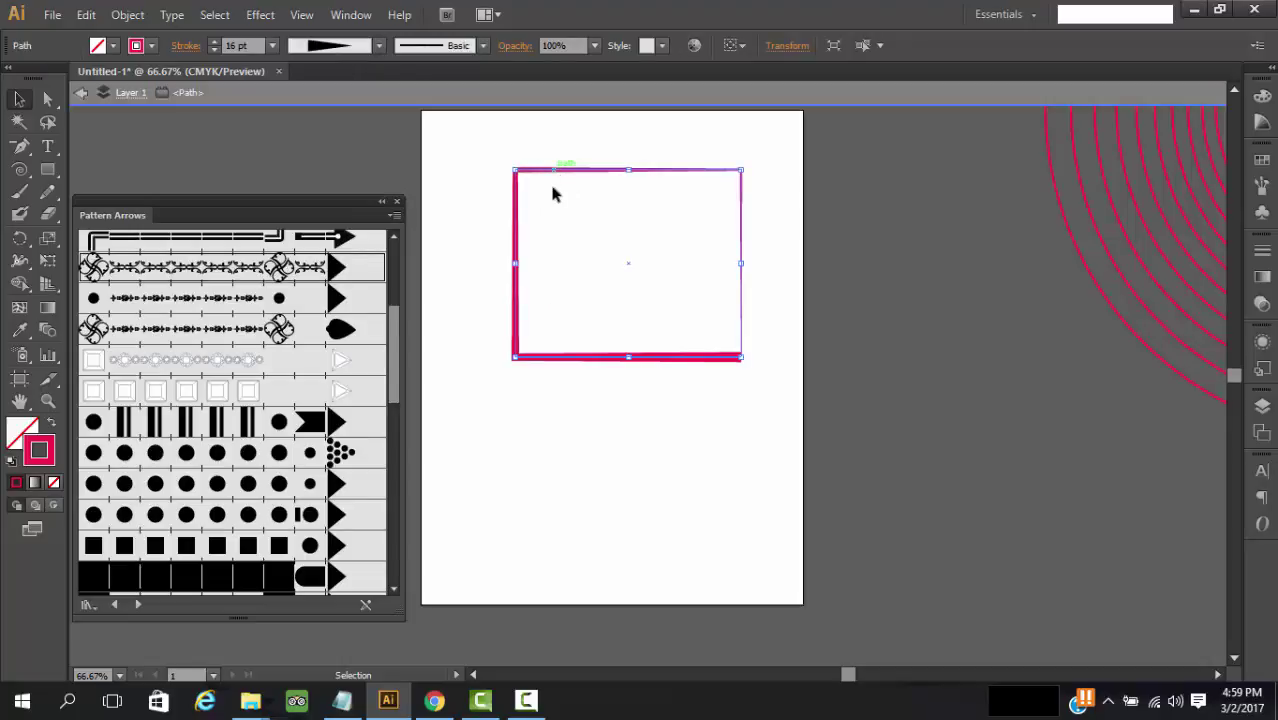
pyautogui.click(733, 277)
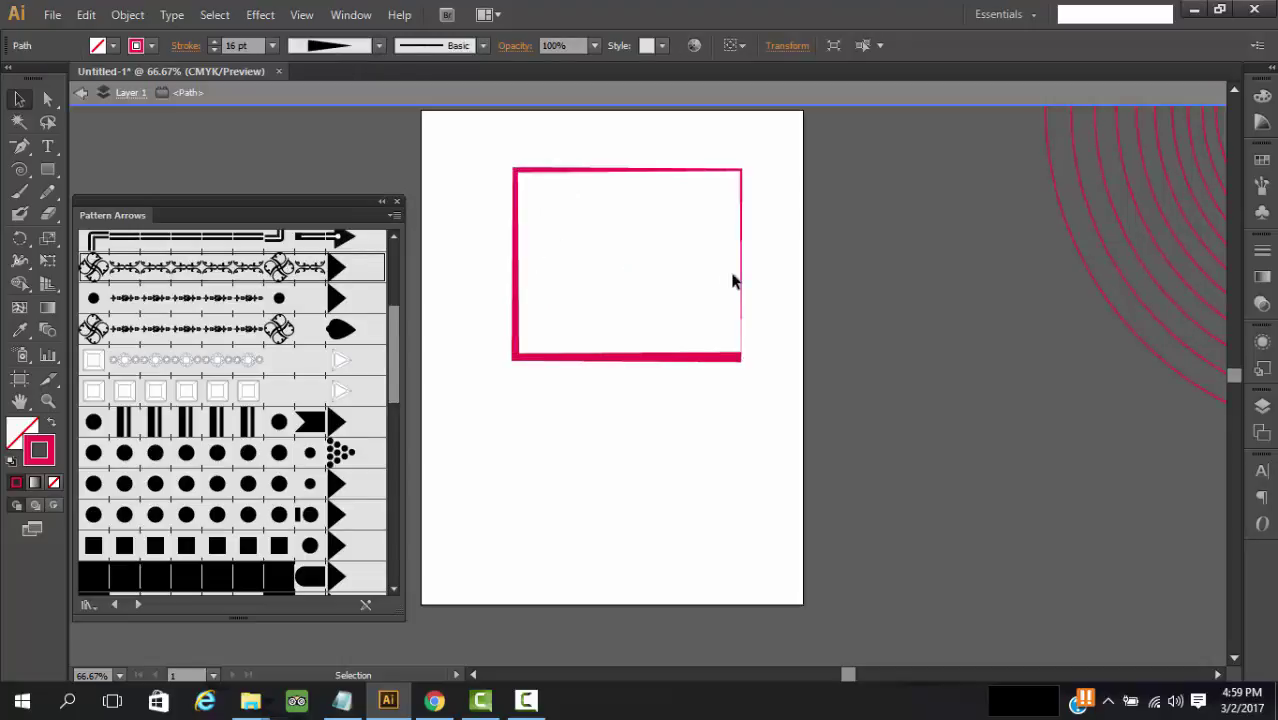
pyautogui.doubleClick(763, 186)
pyautogui.moveTo(608, 173); pyautogui.dragTo(575, 280)
pyautogui.click(456, 194)
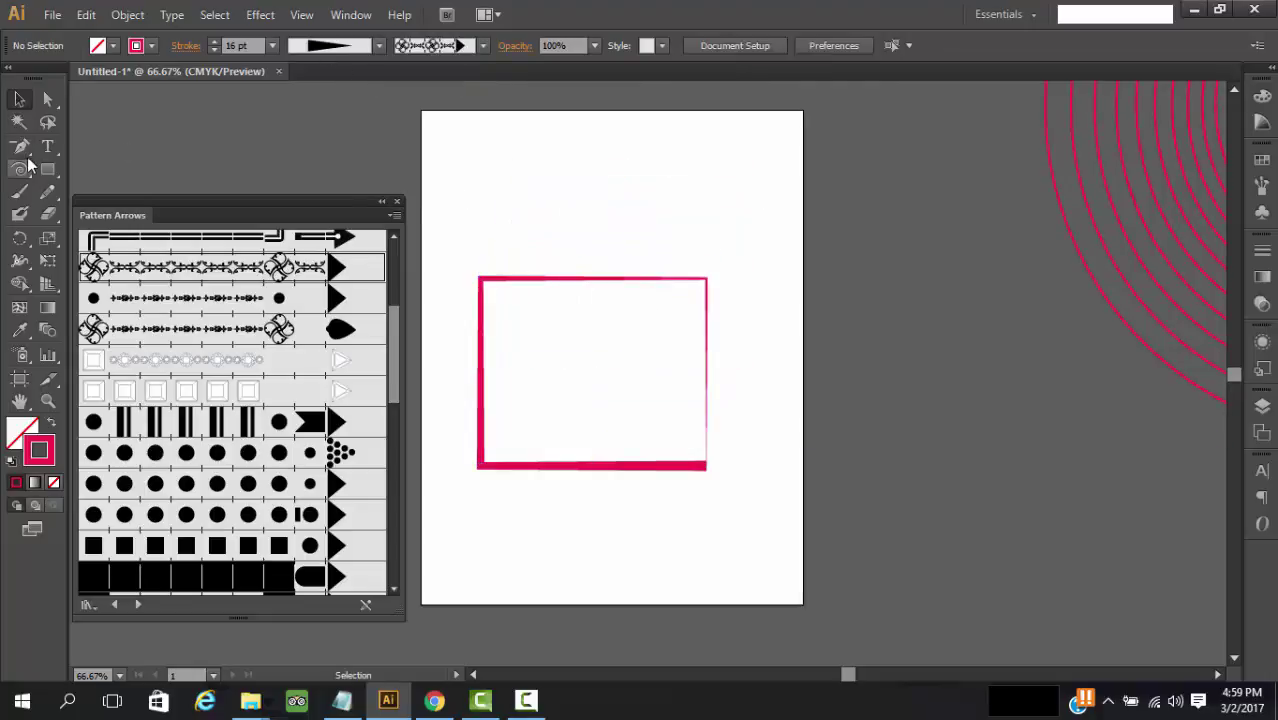
# Draw a circle overlapping the rectangle's upper edge and set its stroke weight to 10 pt.
pyautogui.click(21, 168)
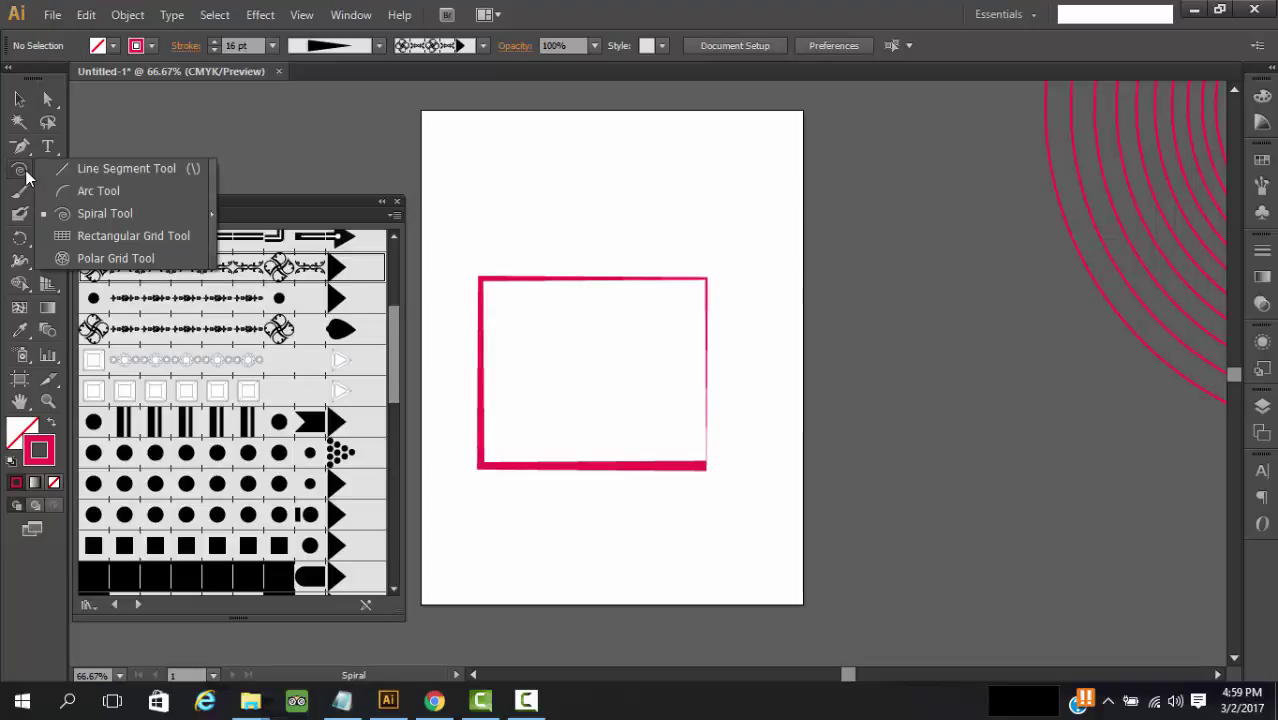
pyautogui.moveTo(55, 167); pyautogui.dragTo(112, 217)
pyautogui.moveTo(502, 171); pyautogui.dragTo(673, 287)
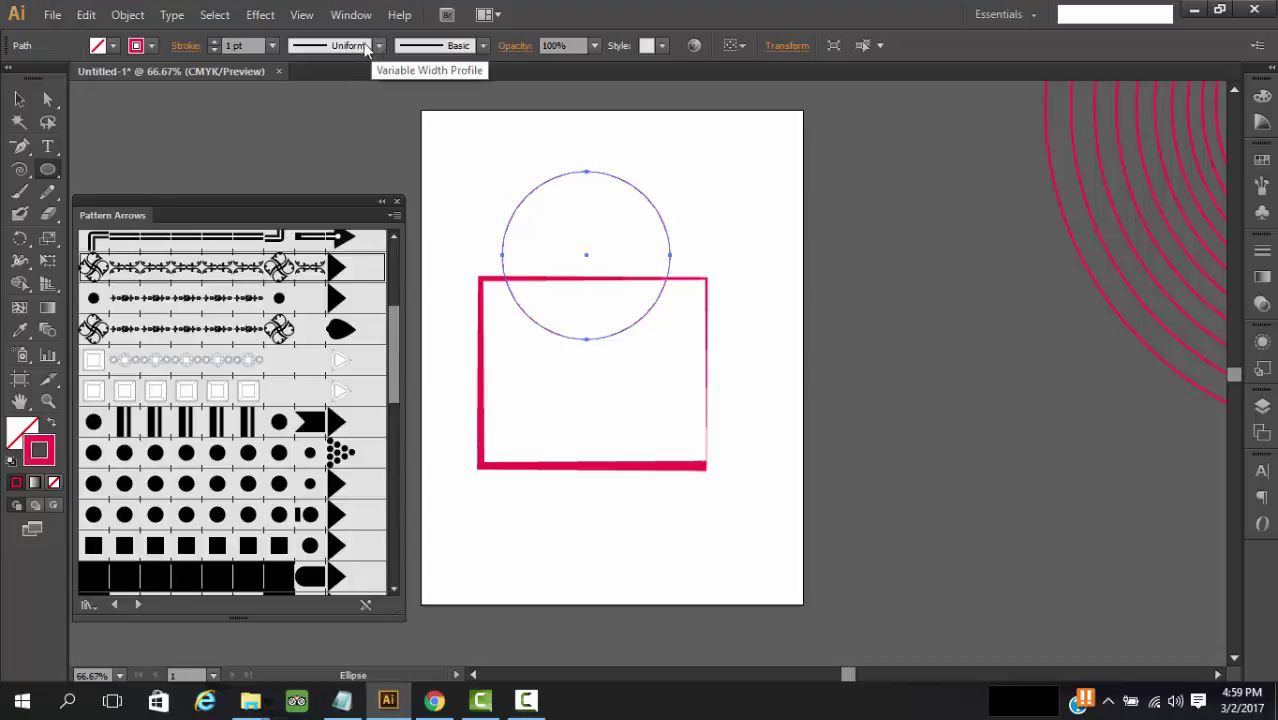
pyautogui.click(270, 46)
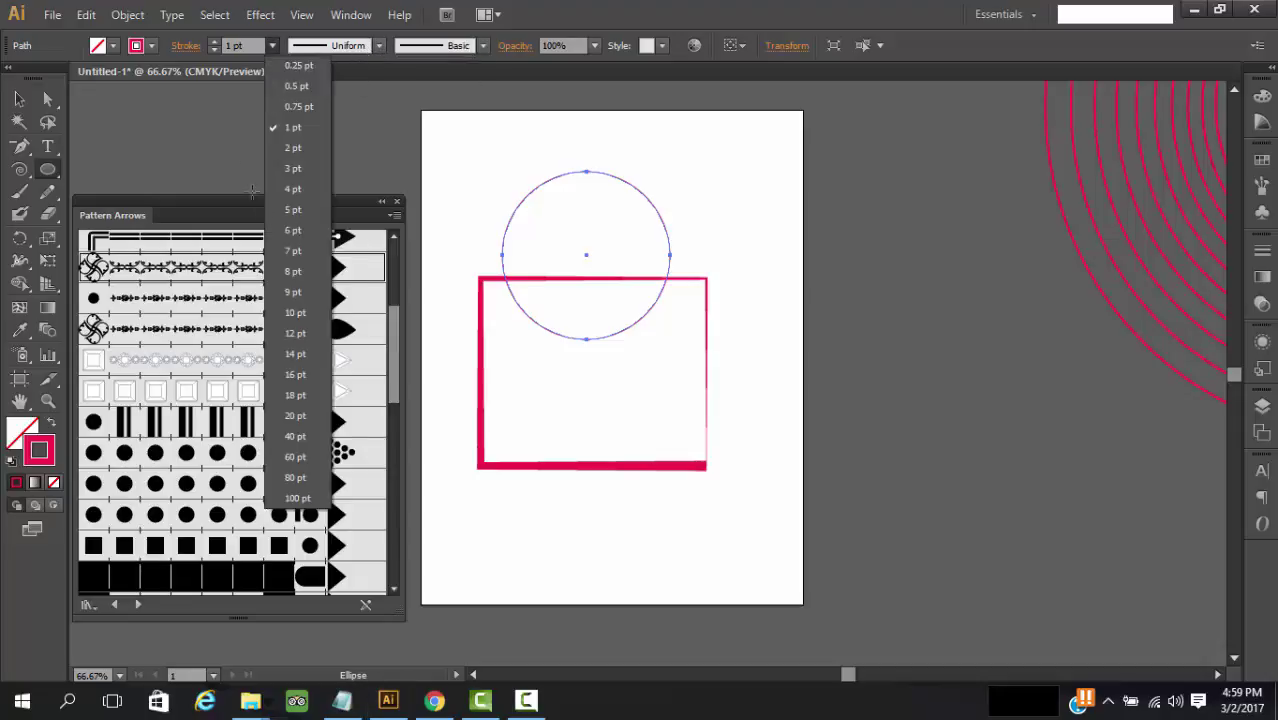
pyautogui.click(298, 306)
# Apply Width Profile 1 to the circle's stroke and deselect the circle.
pyautogui.click(379, 45)
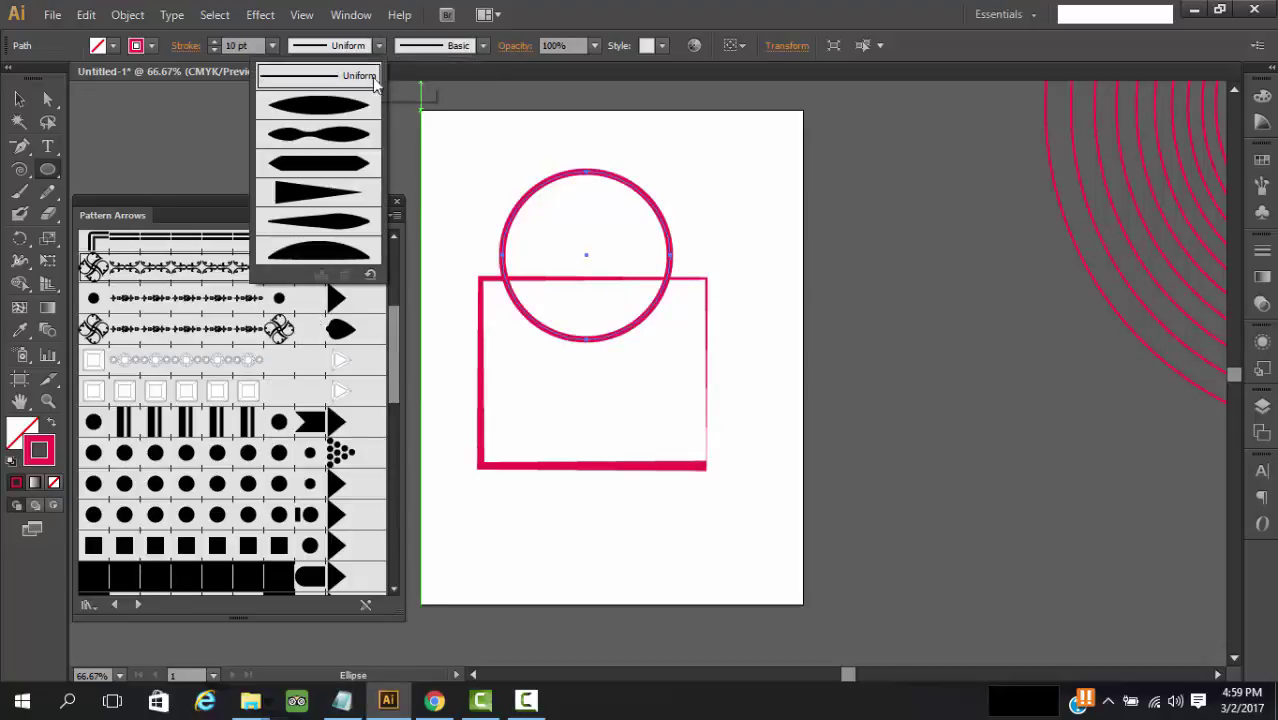
pyautogui.click(352, 110)
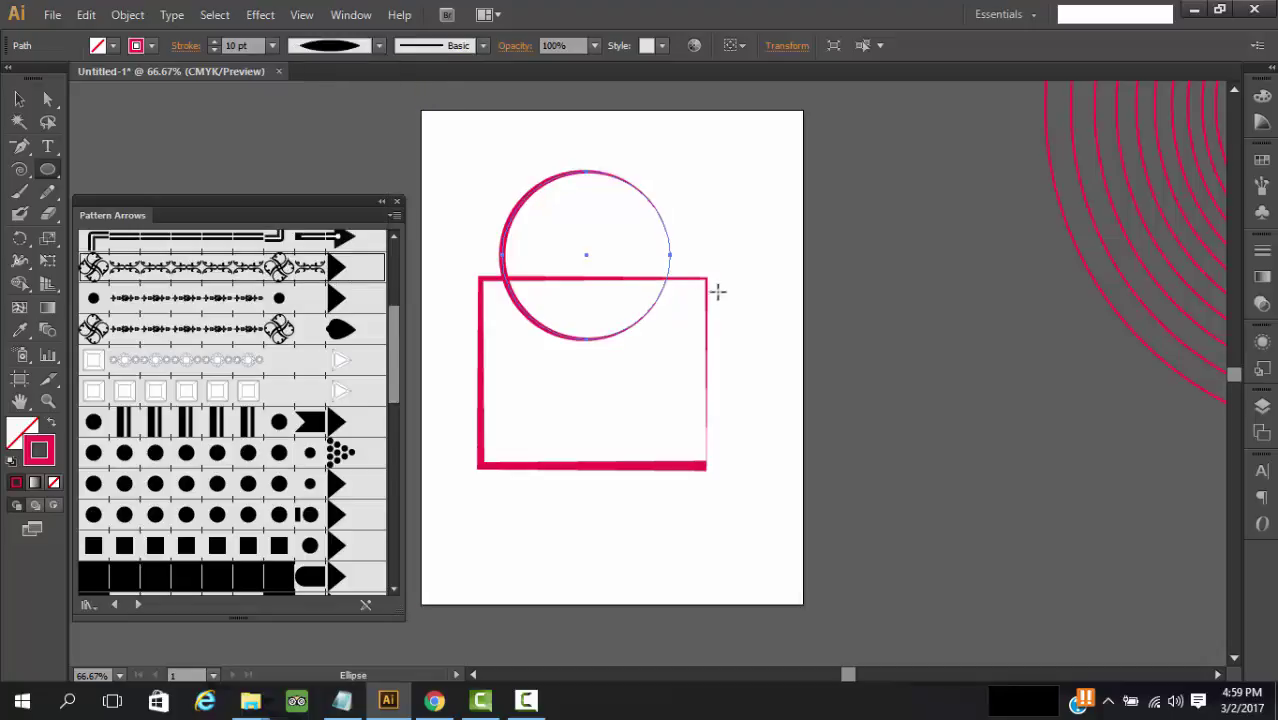
pyautogui.click(19, 98)
pyautogui.click(687, 206)
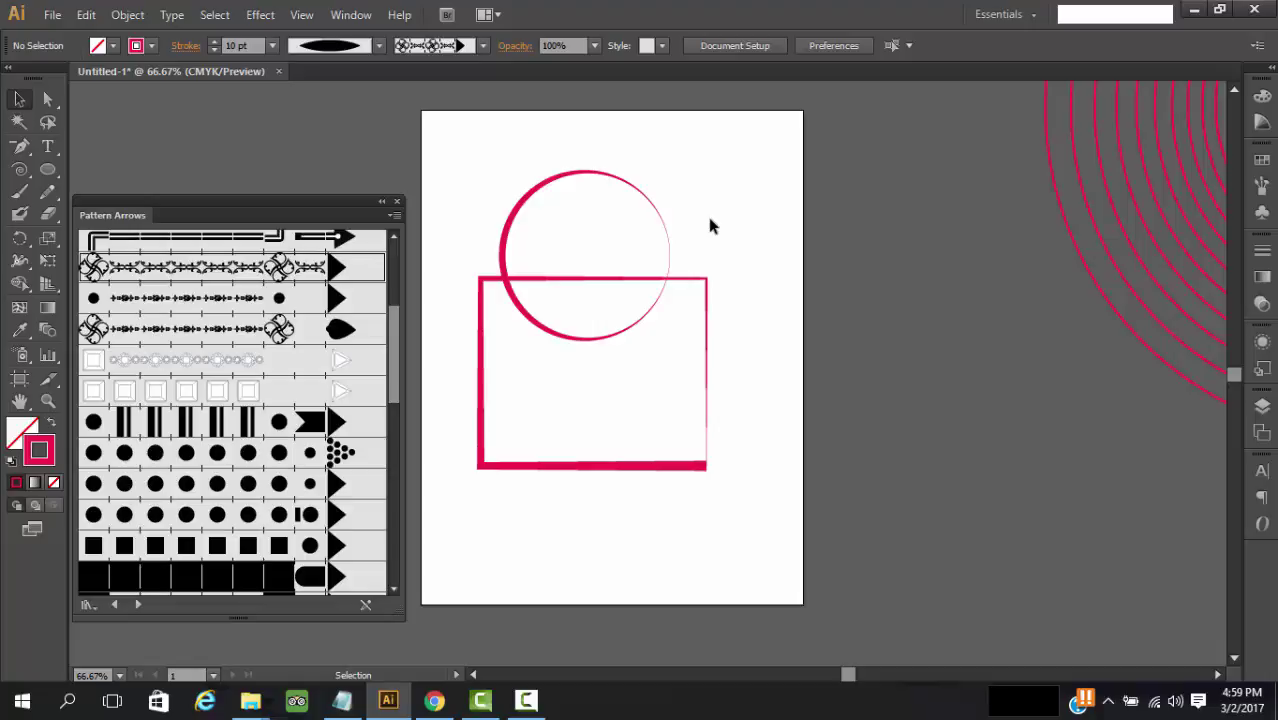
pyautogui.click(534, 197)
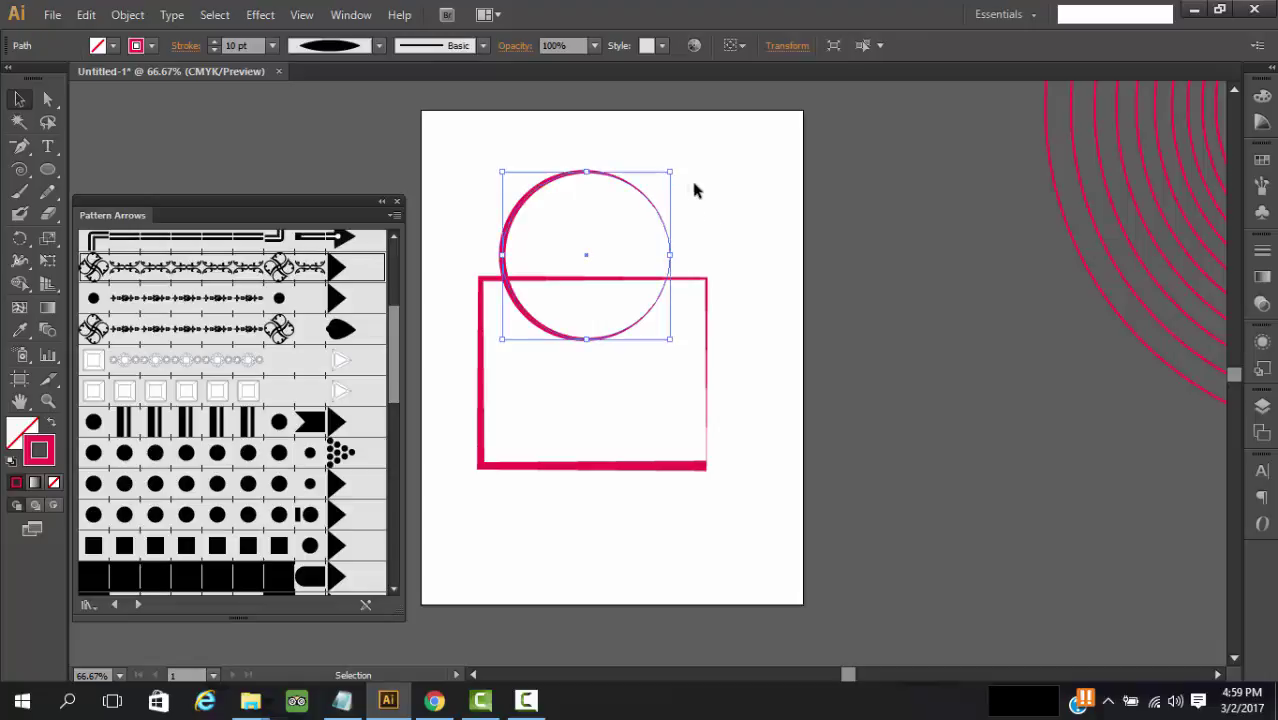
pyautogui.click(680, 192)
pyautogui.click(650, 200)
pyautogui.click(699, 195)
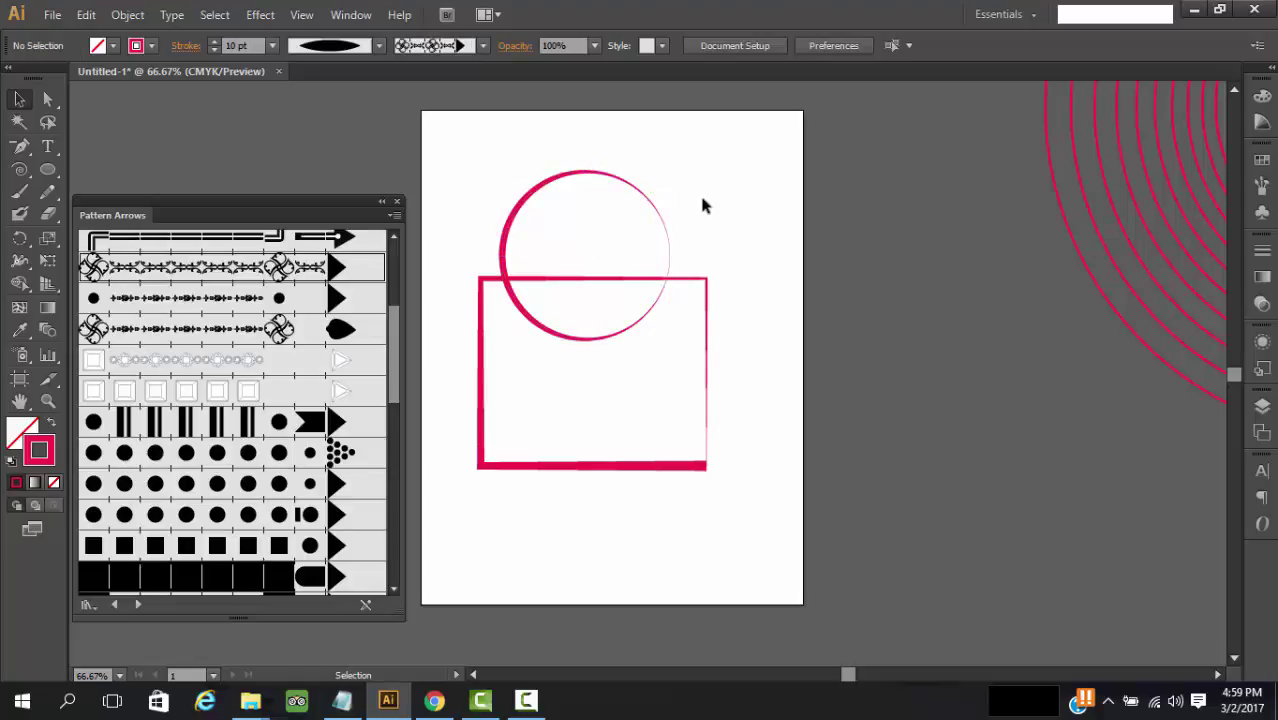
# Move the rectangle down so that it sits clear below the circle.
pyautogui.click(710, 285)
pyautogui.click(714, 253)
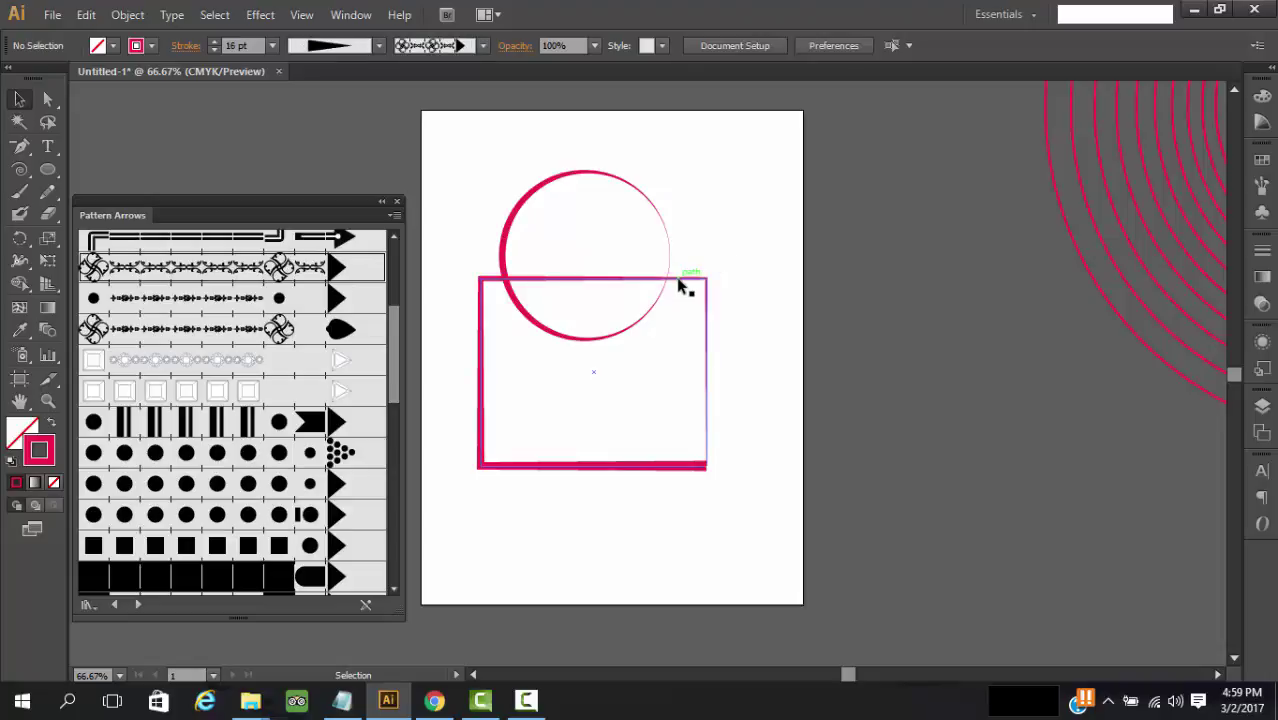
pyautogui.moveTo(680, 285); pyautogui.dragTo(673, 390)
pyautogui.click(705, 280)
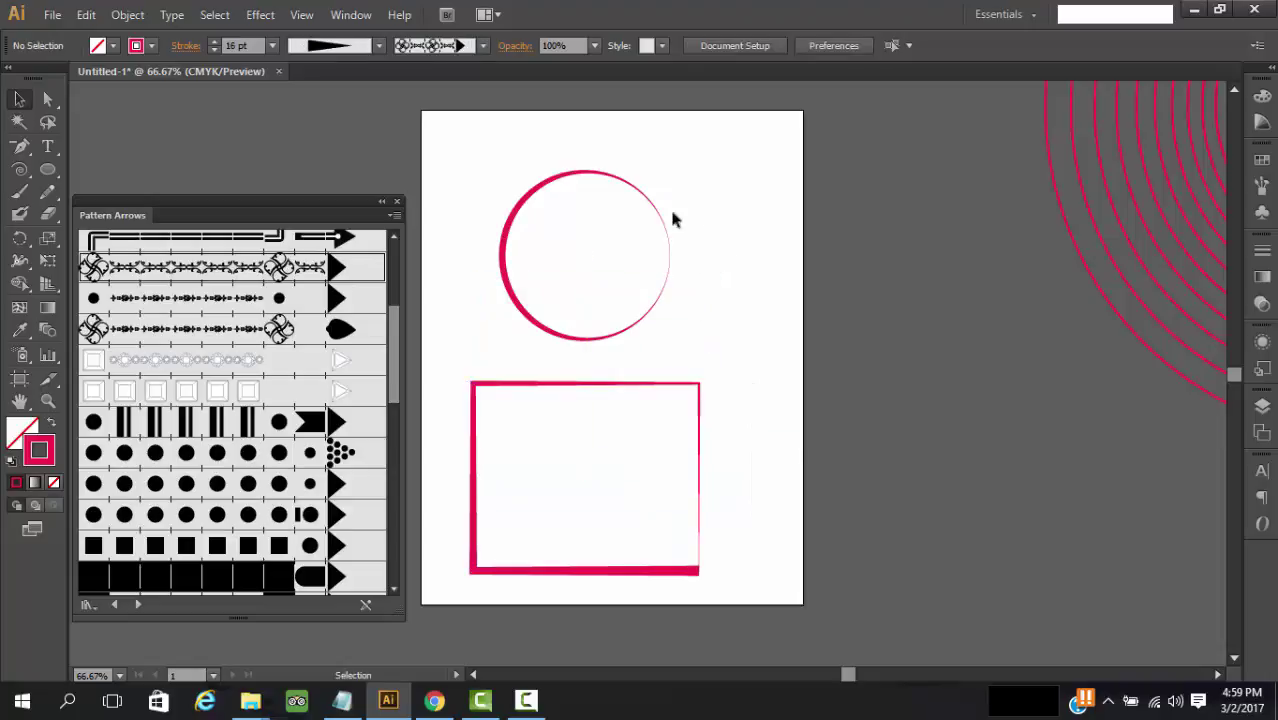
# Select the circle and close the Pattern Arrows brush library.
pyautogui.click(670, 228)
pyautogui.click(450, 110)
pyautogui.click(514, 204)
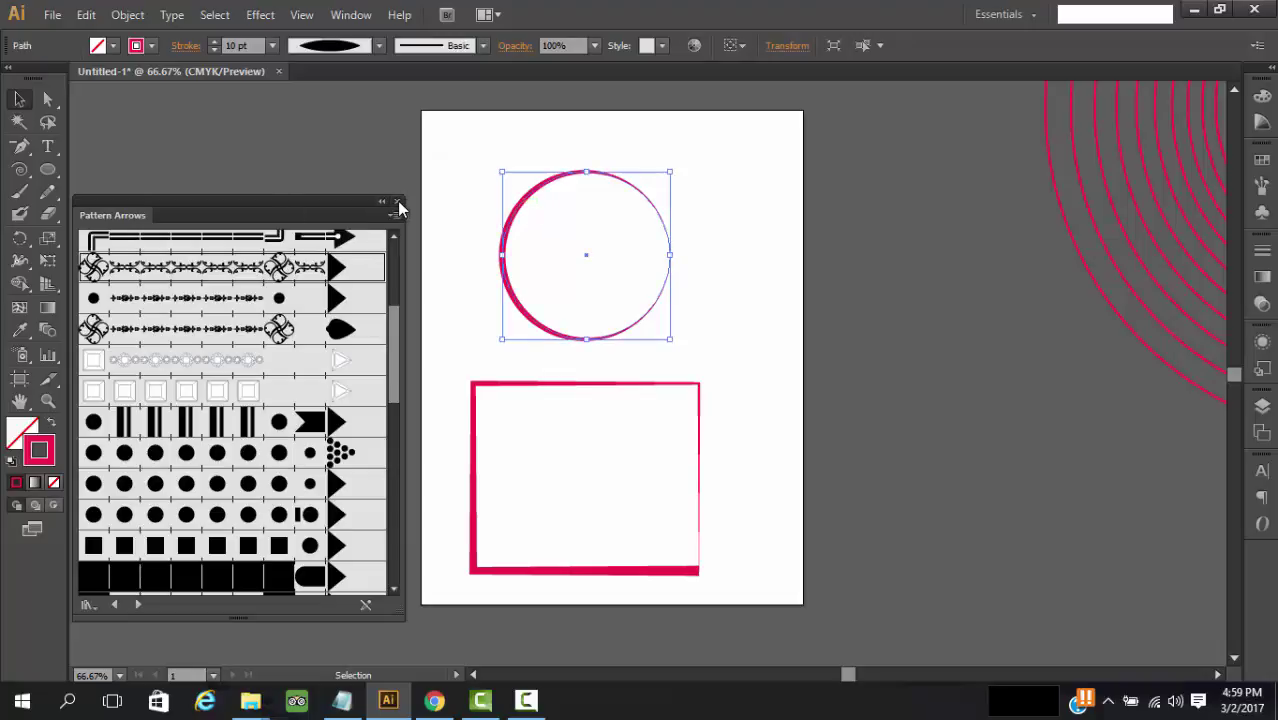
pyautogui.click(398, 203)
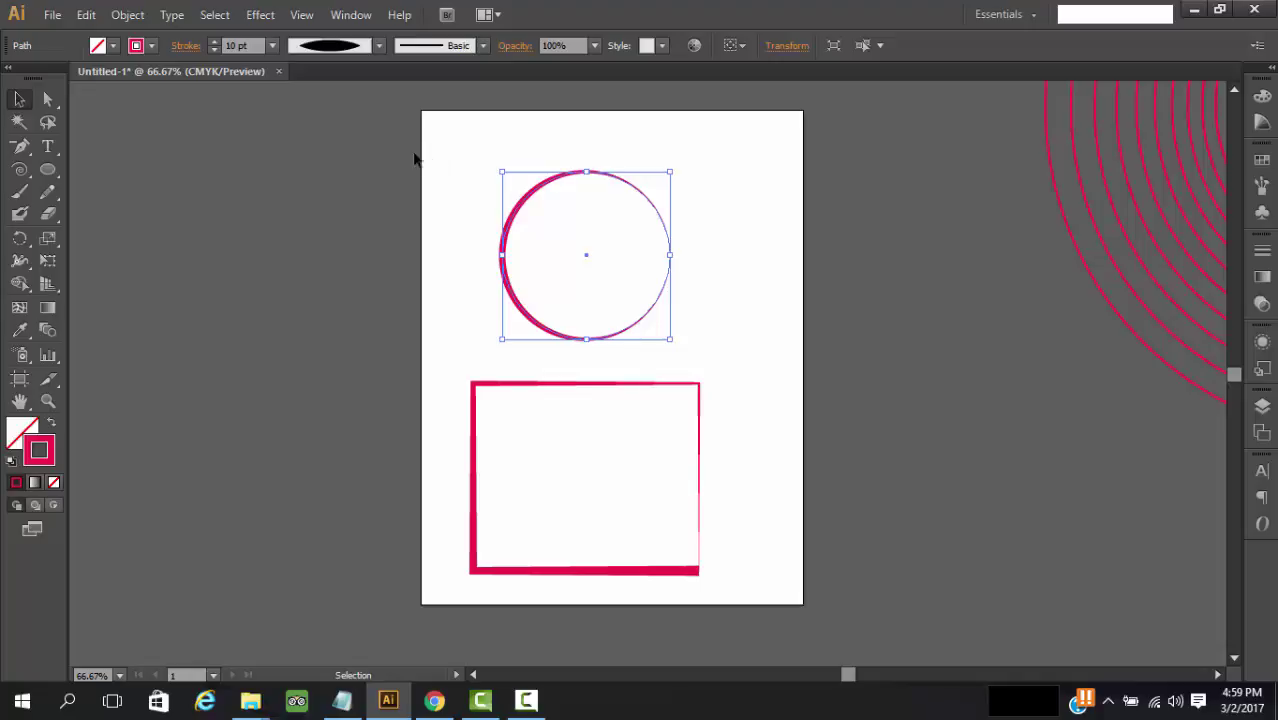
# Draw a tilted heptagon with the Polygon tool and move it onto the artboard so that it overlaps the circle.
pyautogui.click(50, 168)
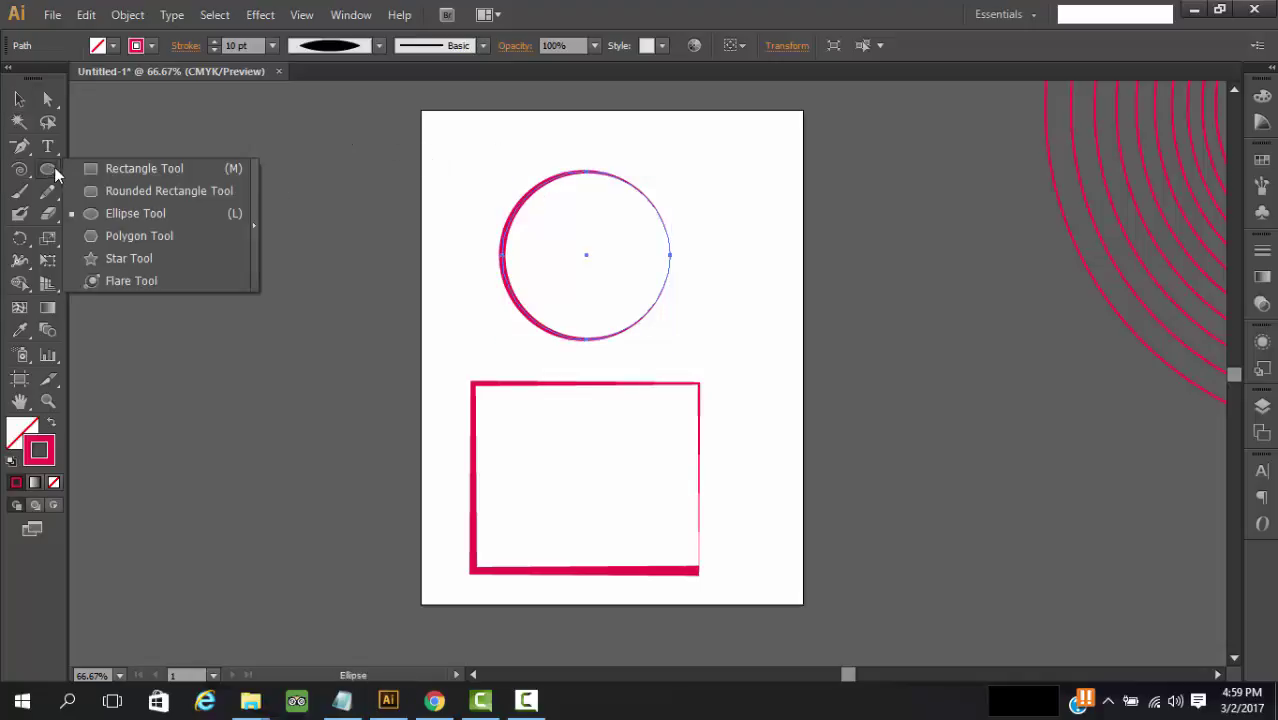
pyautogui.click(151, 237)
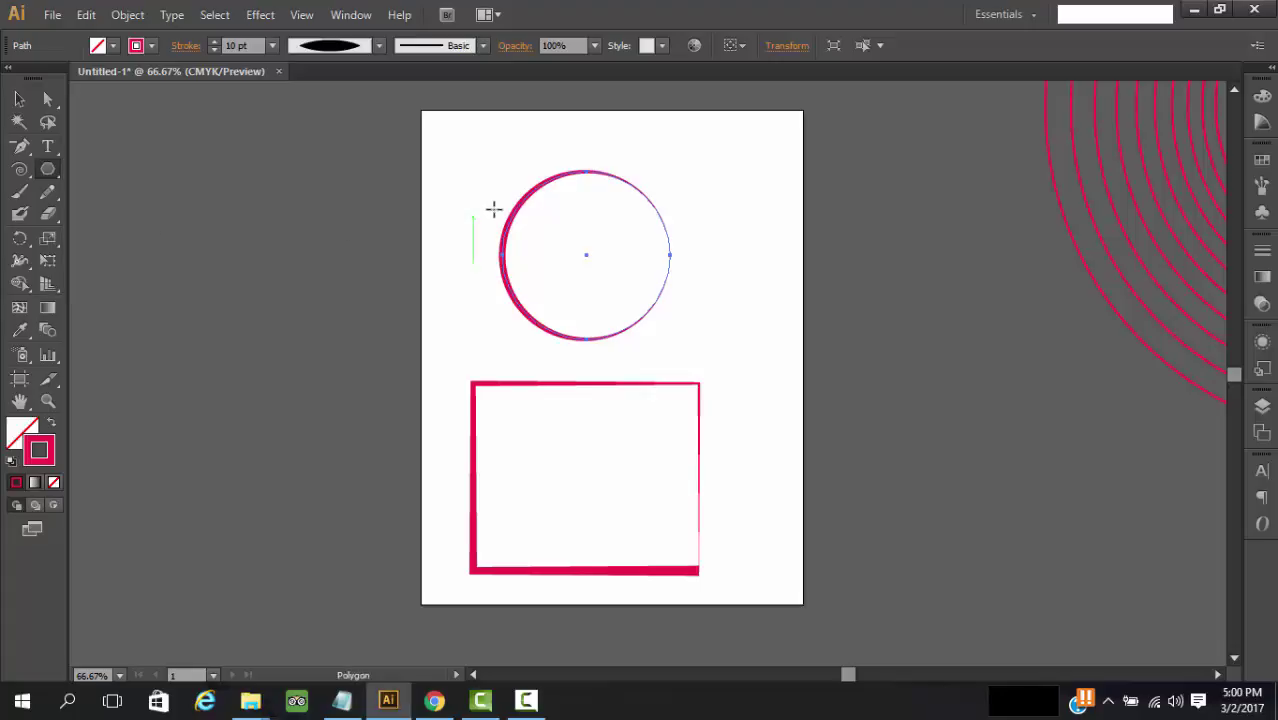
pyautogui.moveTo(453, 160)
pyautogui.mouseDown()
pyautogui.moveTo(485, 194)
pyautogui.moveTo(491, 177)
pyautogui.moveTo(516, 200)
pyautogui.moveTo(548, 194)
pyautogui.mouseUp()
pyautogui.scroll(5, 548, 194)
pyautogui.scroll(-3, 500, 194)
pyautogui.press('v')
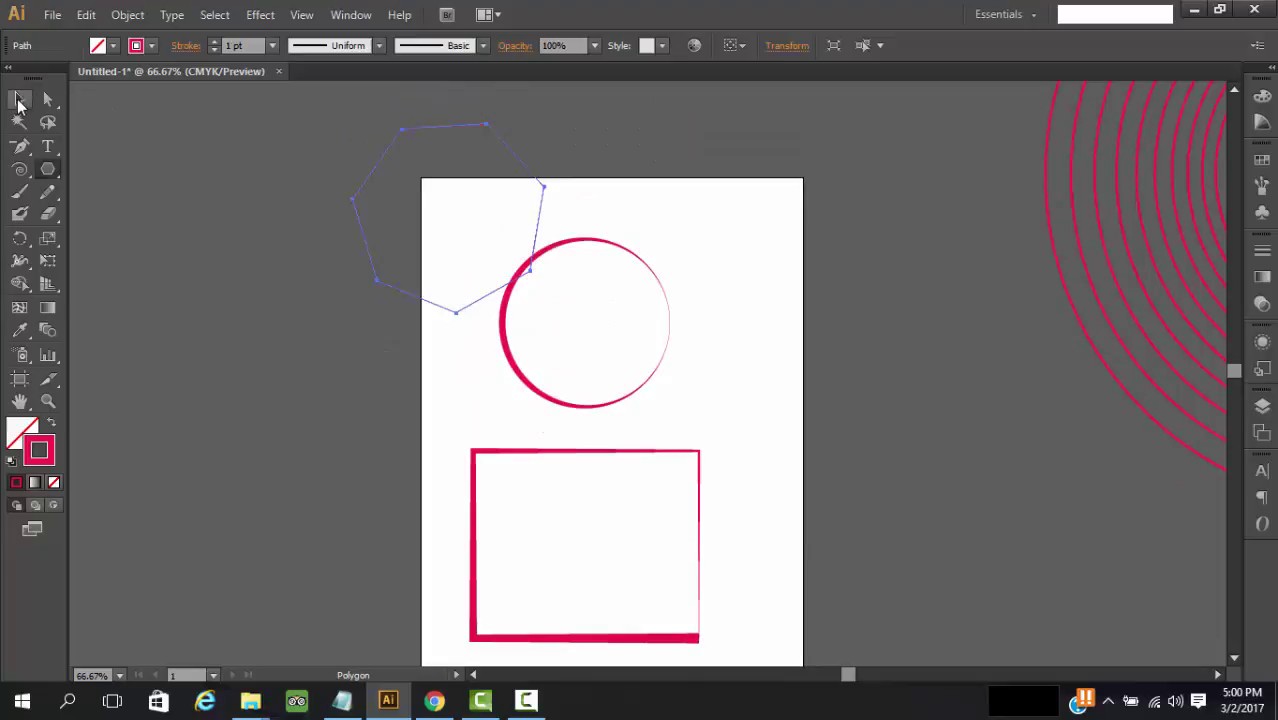
pyautogui.moveTo(371, 175); pyautogui.dragTo(572, 313)
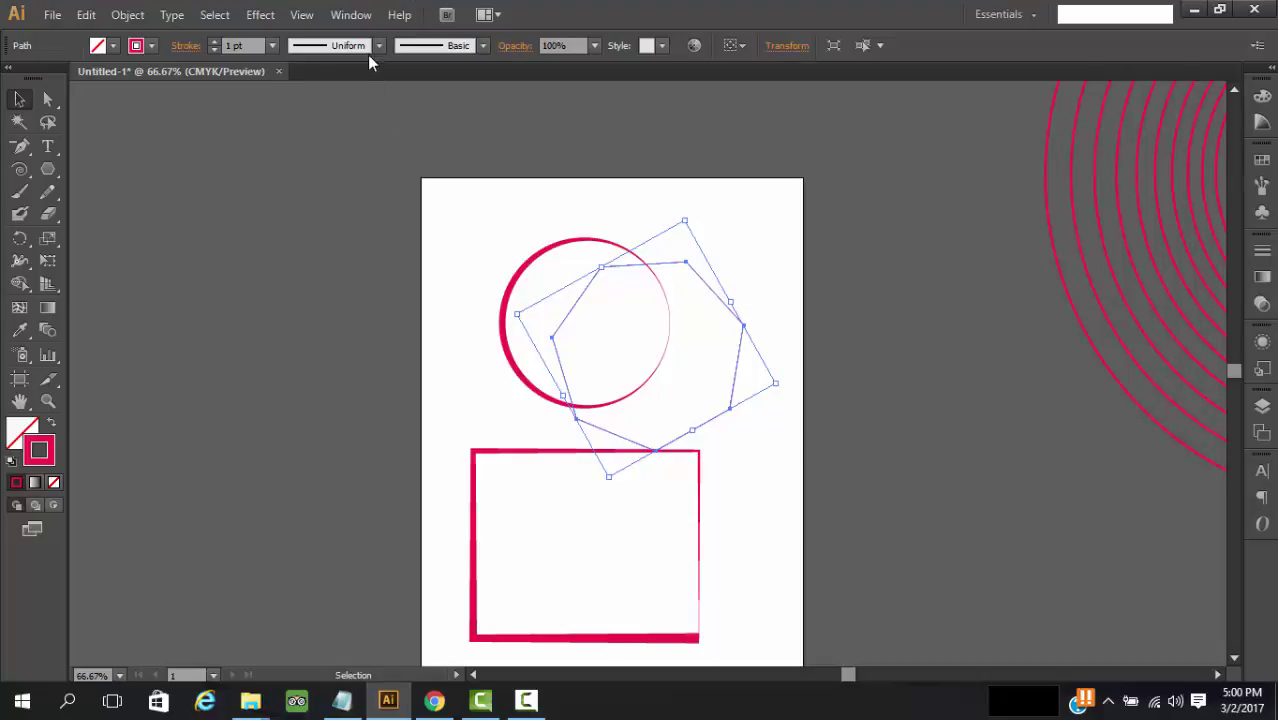
# Set the heptagon's stroke weight to 20 pt and apply Width Profile 6 to it.
pyautogui.click(379, 46)
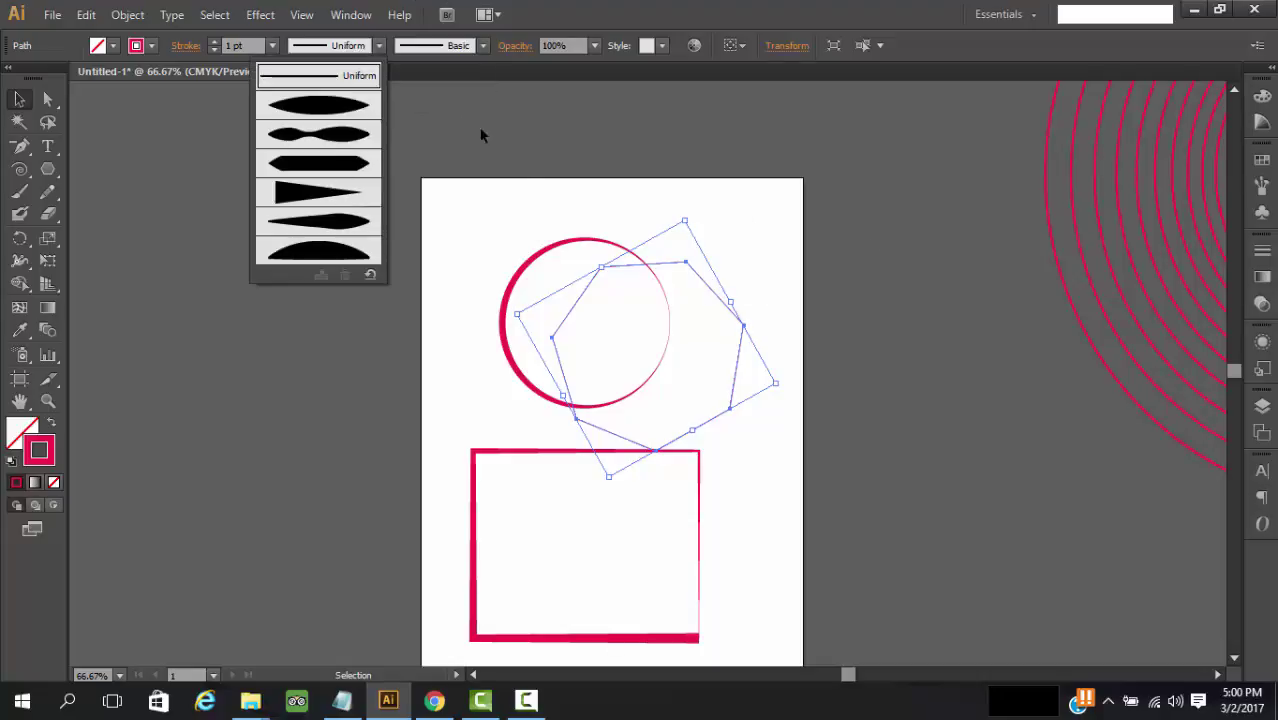
pyautogui.click(507, 130)
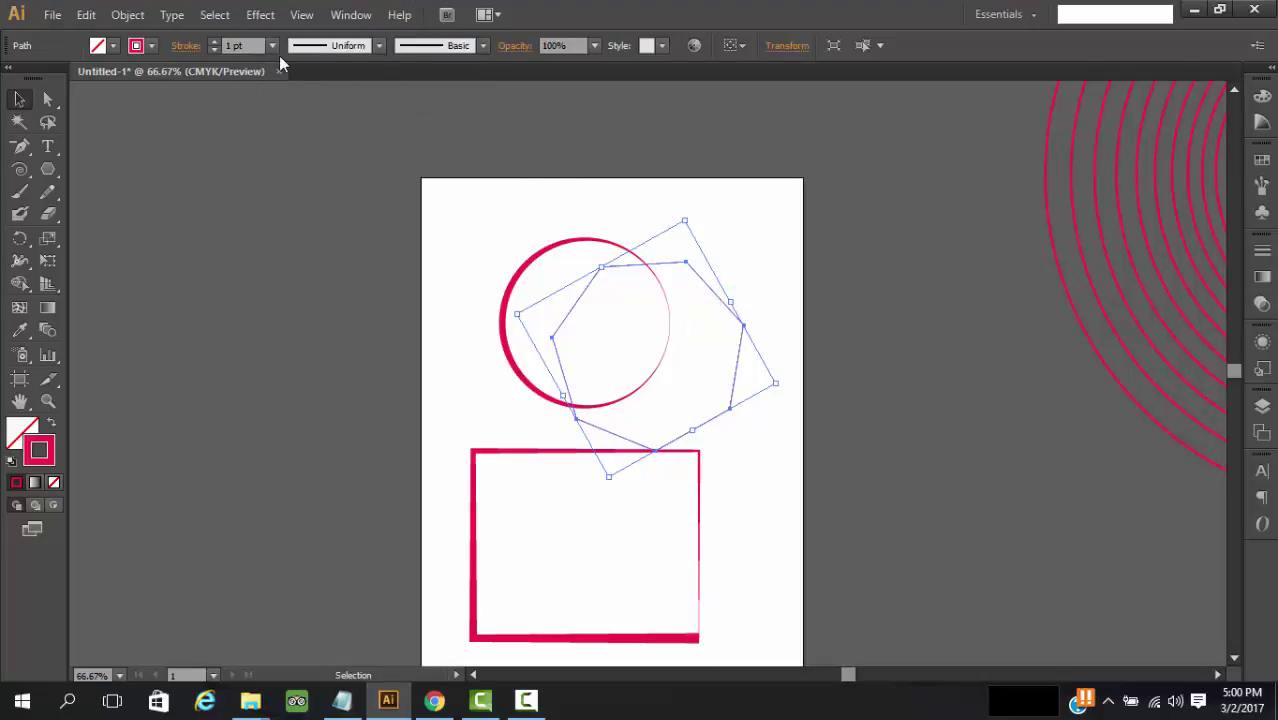
pyautogui.click(274, 47)
pyautogui.click(291, 413)
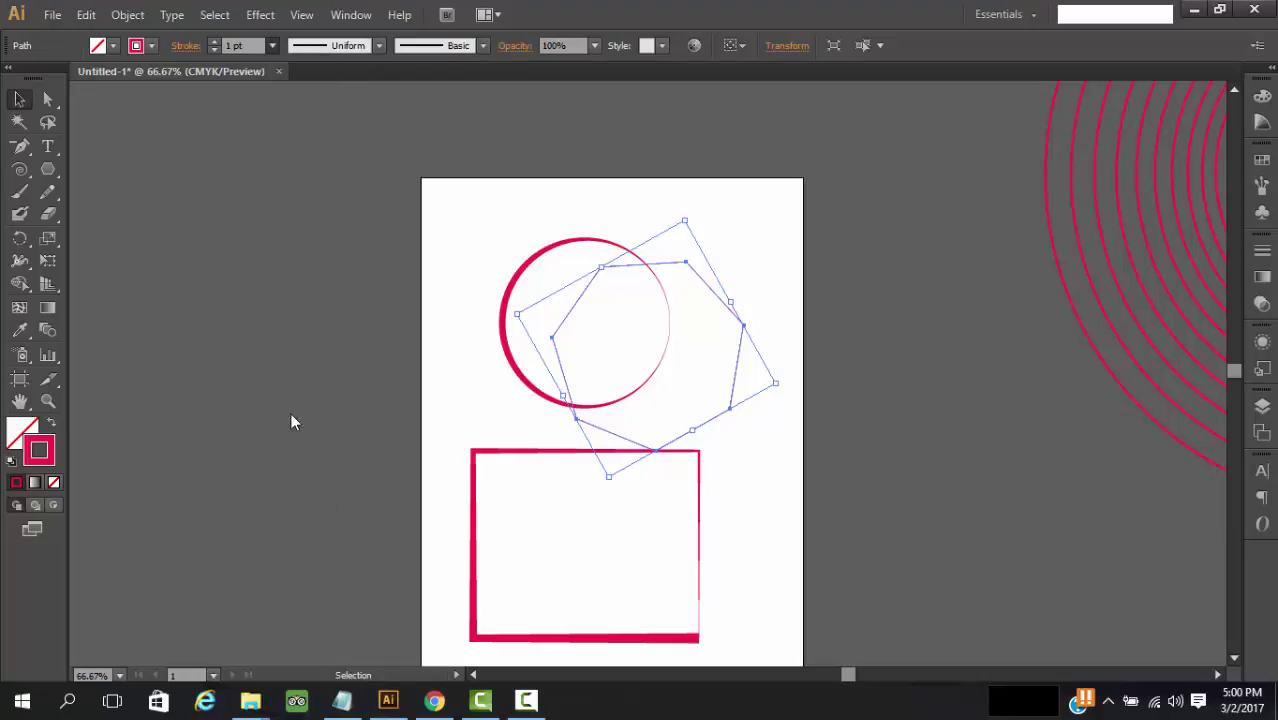
pyautogui.click(379, 46)
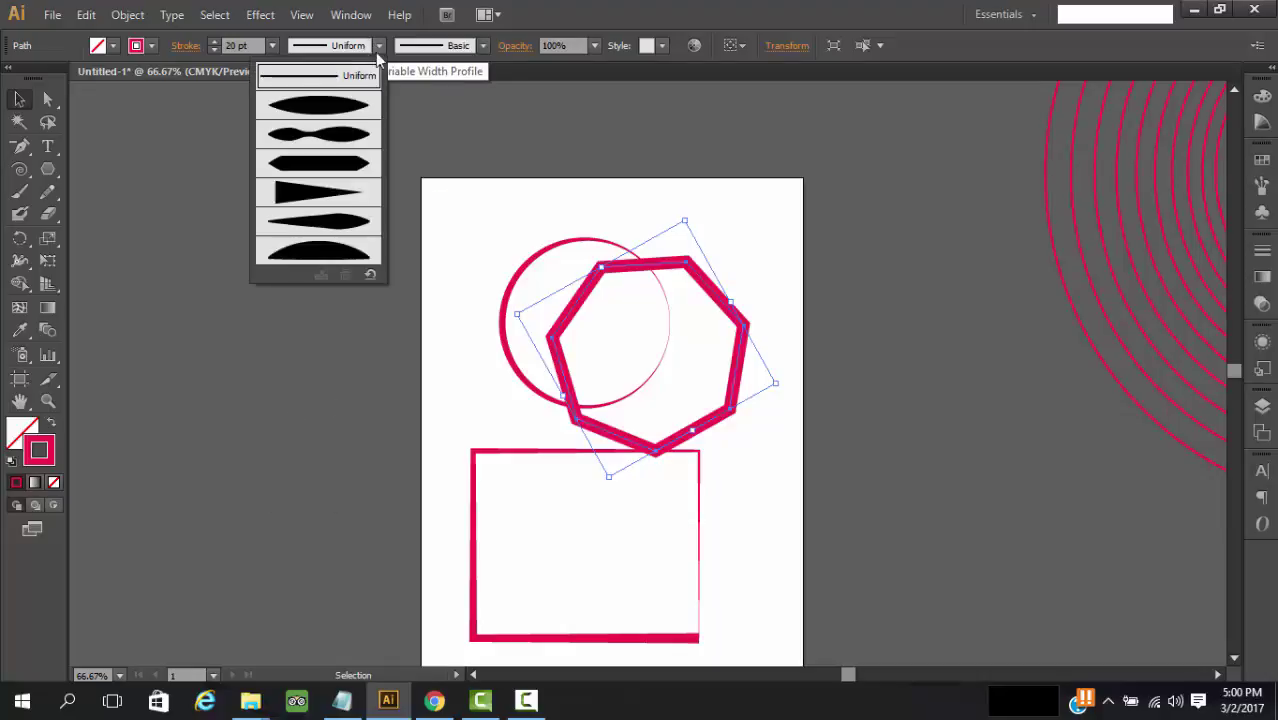
pyautogui.click(355, 259)
pyautogui.click(775, 320)
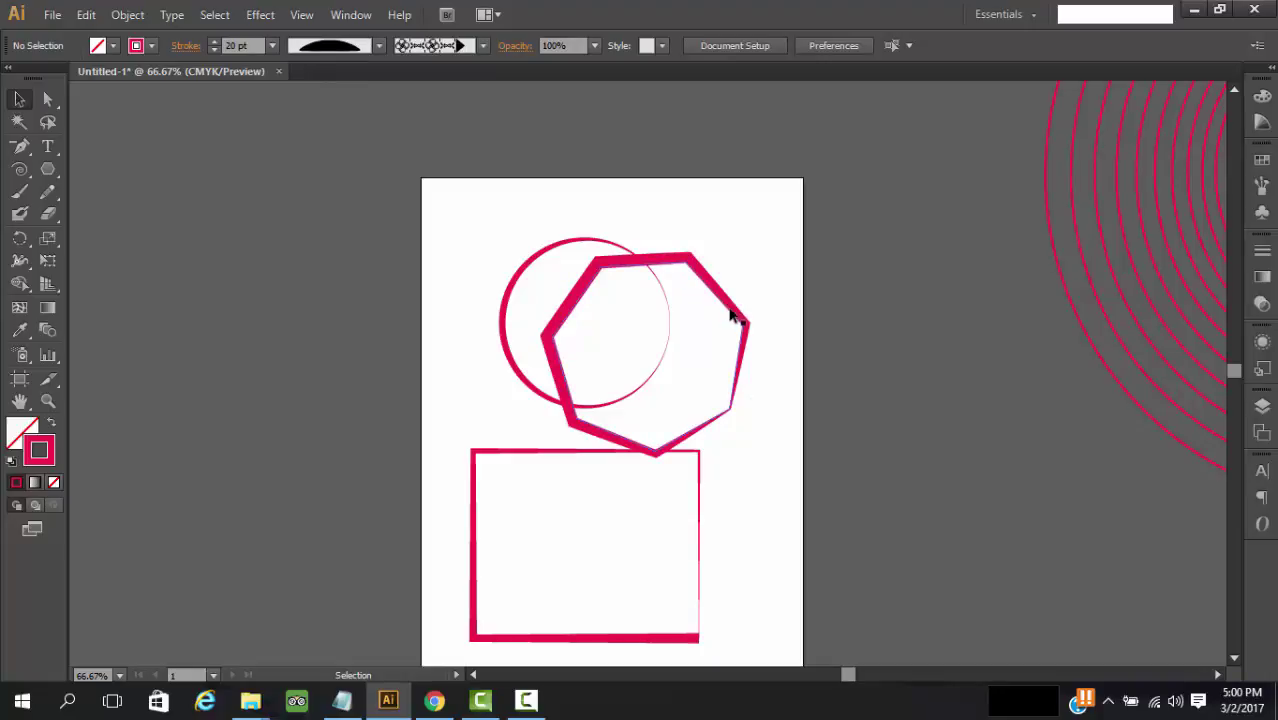
# Move the heptagon up and right, clear of the circle, and apply Width Profile 5 to its stroke.
pyautogui.moveTo(730, 314); pyautogui.dragTo(854, 249)
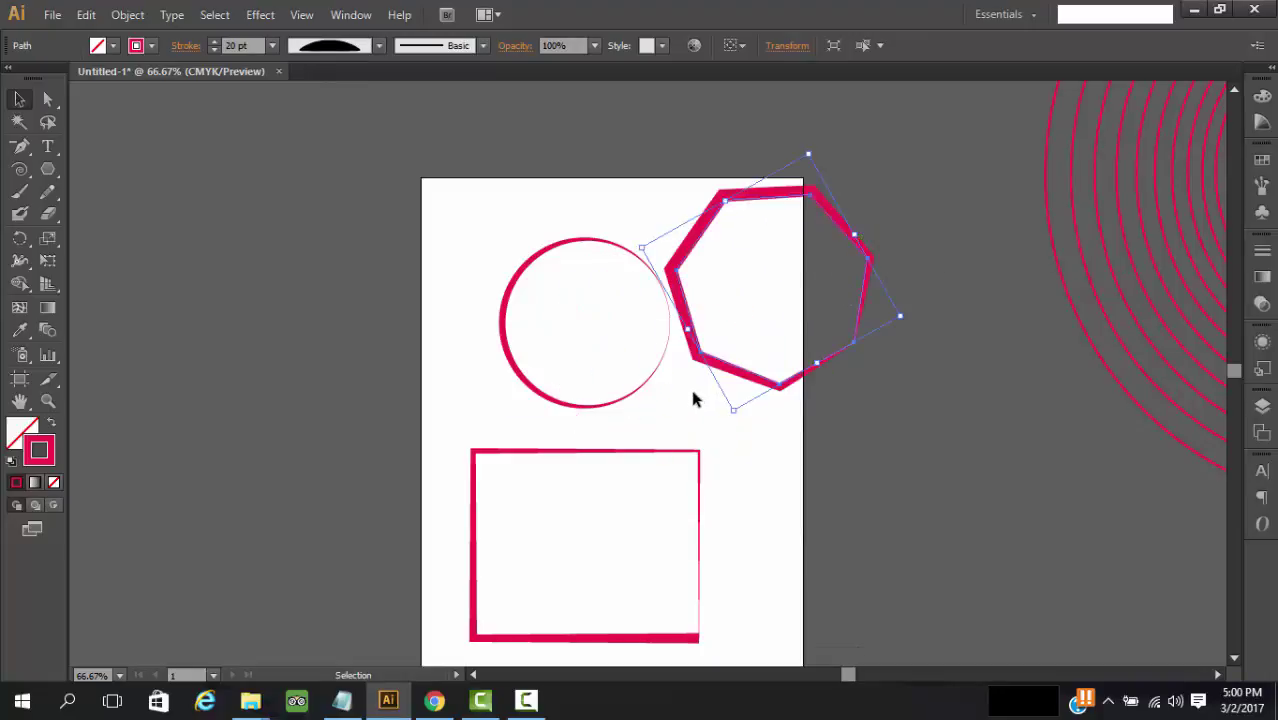
pyautogui.click(379, 45)
pyautogui.click(325, 229)
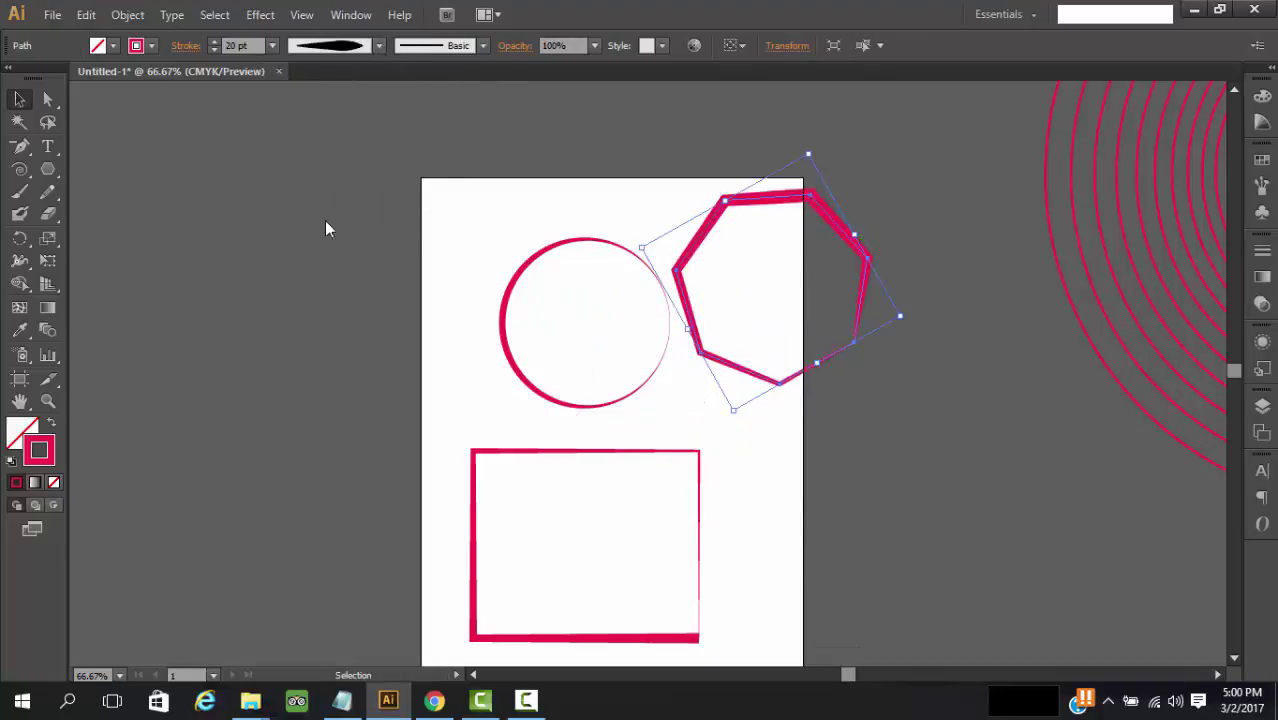
pyautogui.click(903, 231)
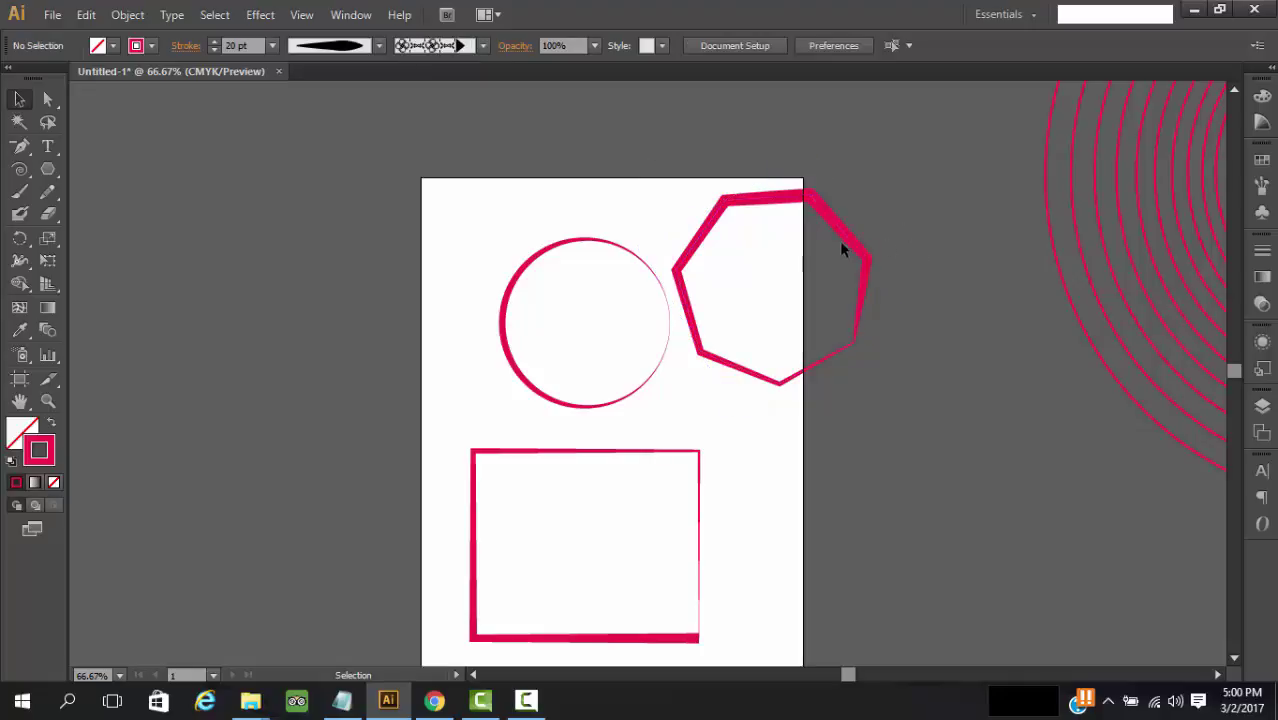
# Apply the triangular Width Profile 4 to the heptagon's stroke and deselect the shape.
pyautogui.click(750, 205)
pyautogui.click(379, 45)
pyautogui.click(341, 191)
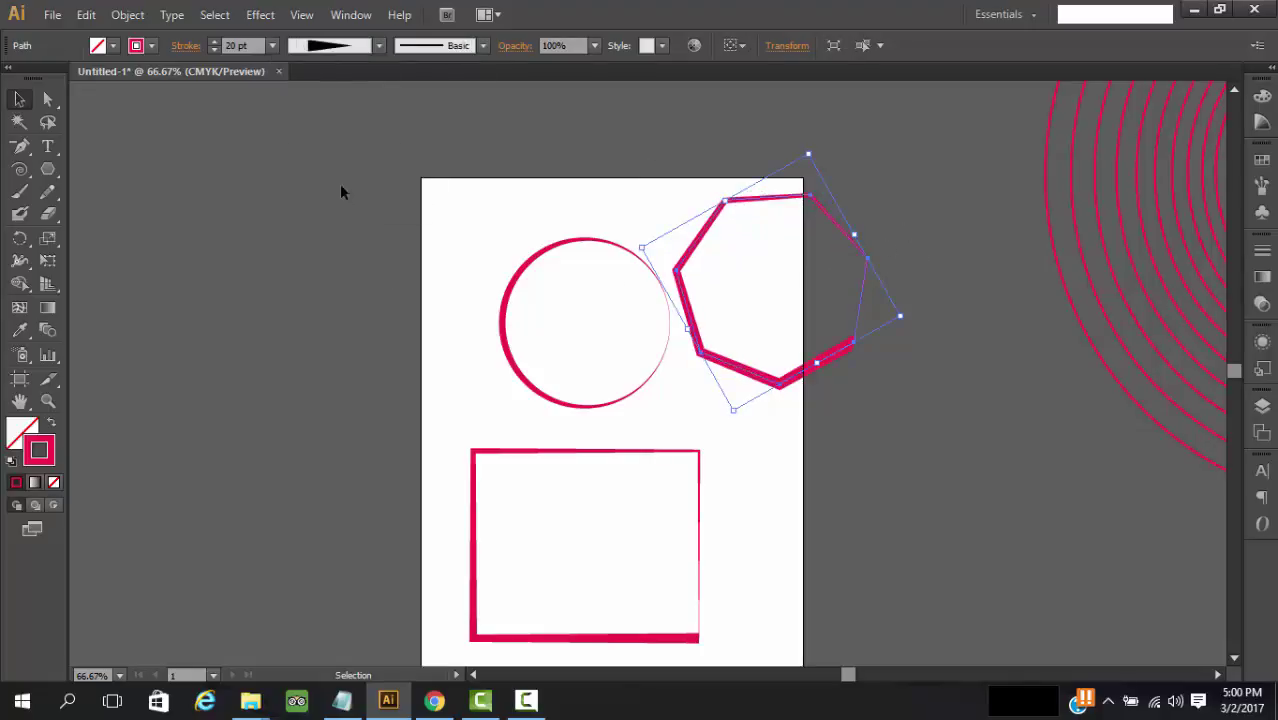
pyautogui.click(895, 375)
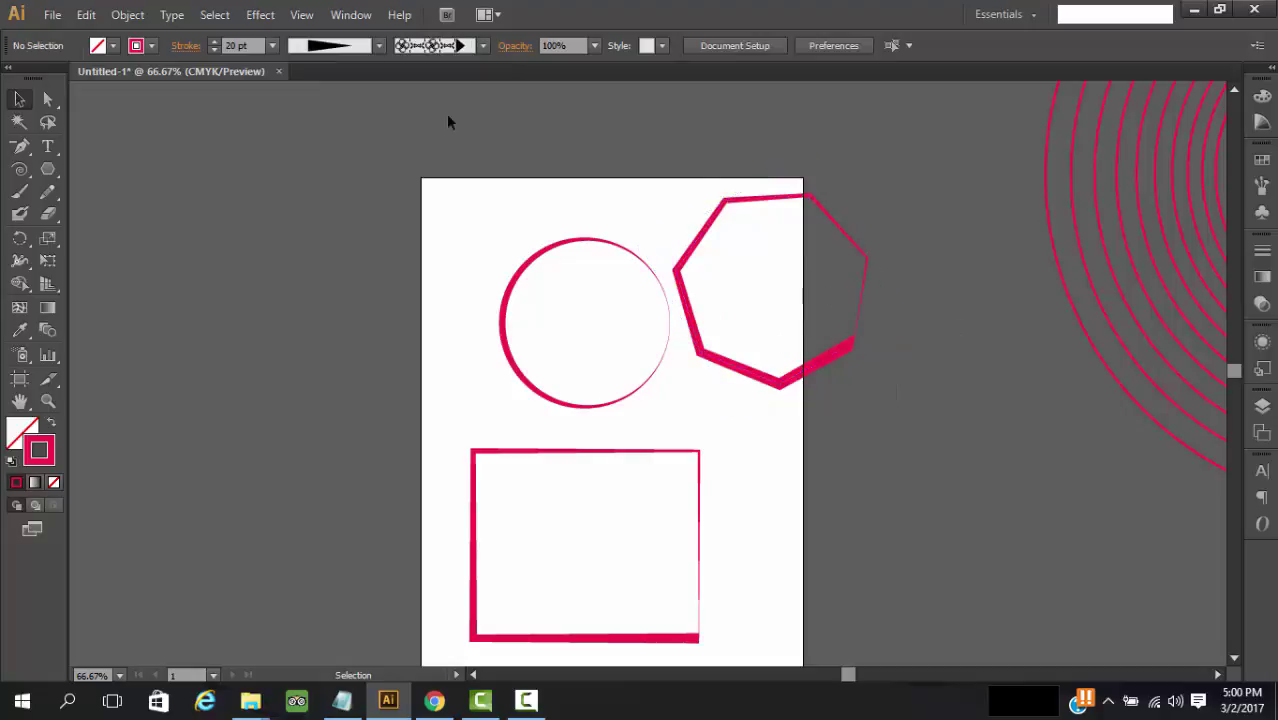
# Look through the variable width profiles and reset the heptagon's stroke to the Uniform profile.
pyautogui.click(381, 47)
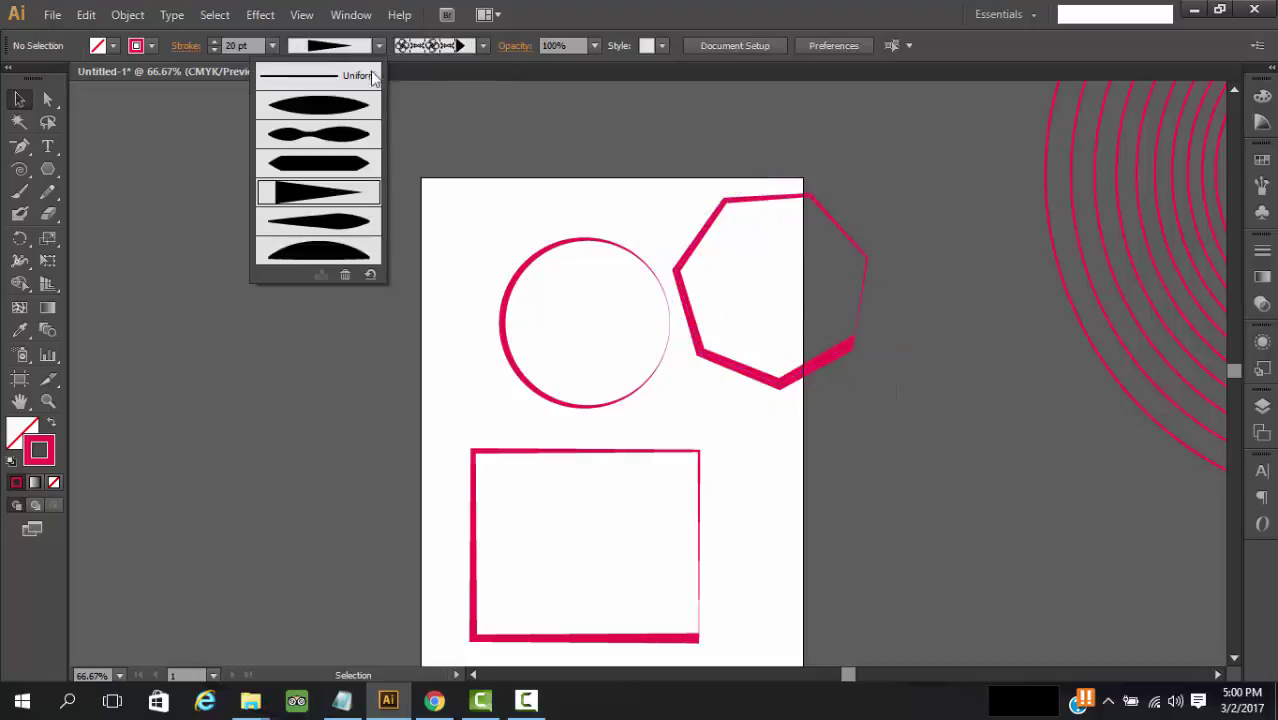
pyautogui.click(364, 53)
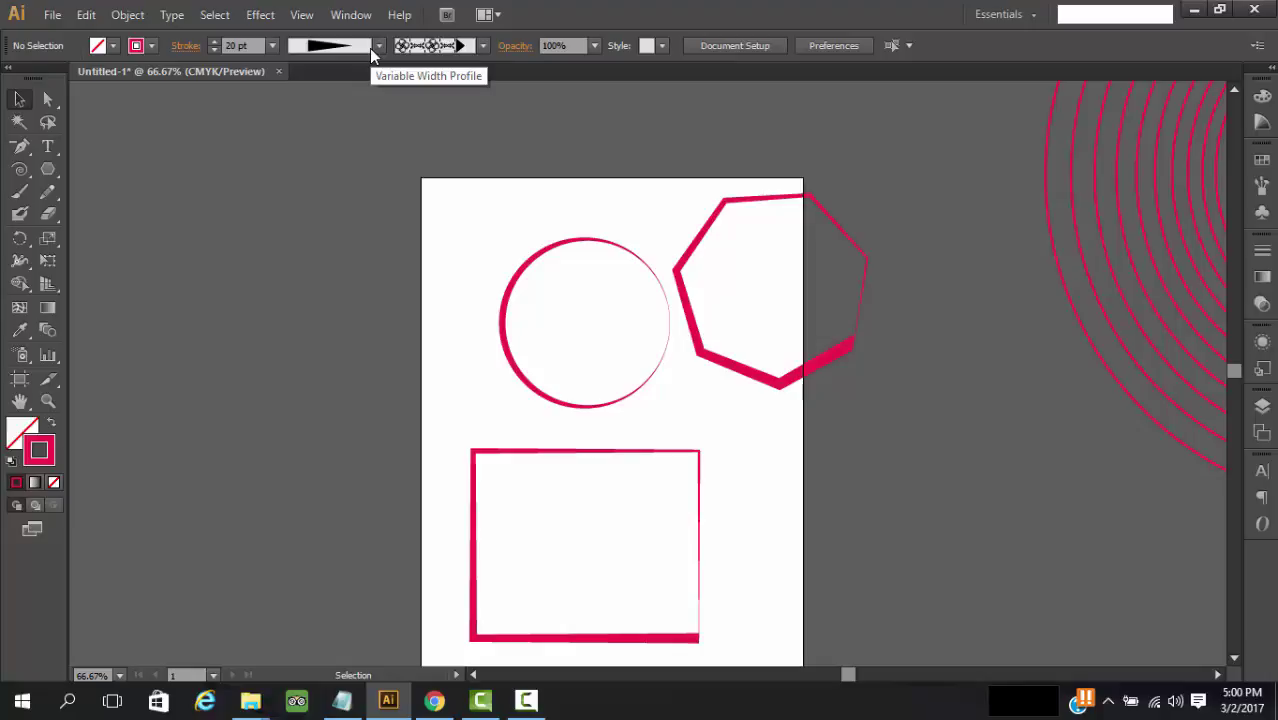
pyautogui.click(369, 46)
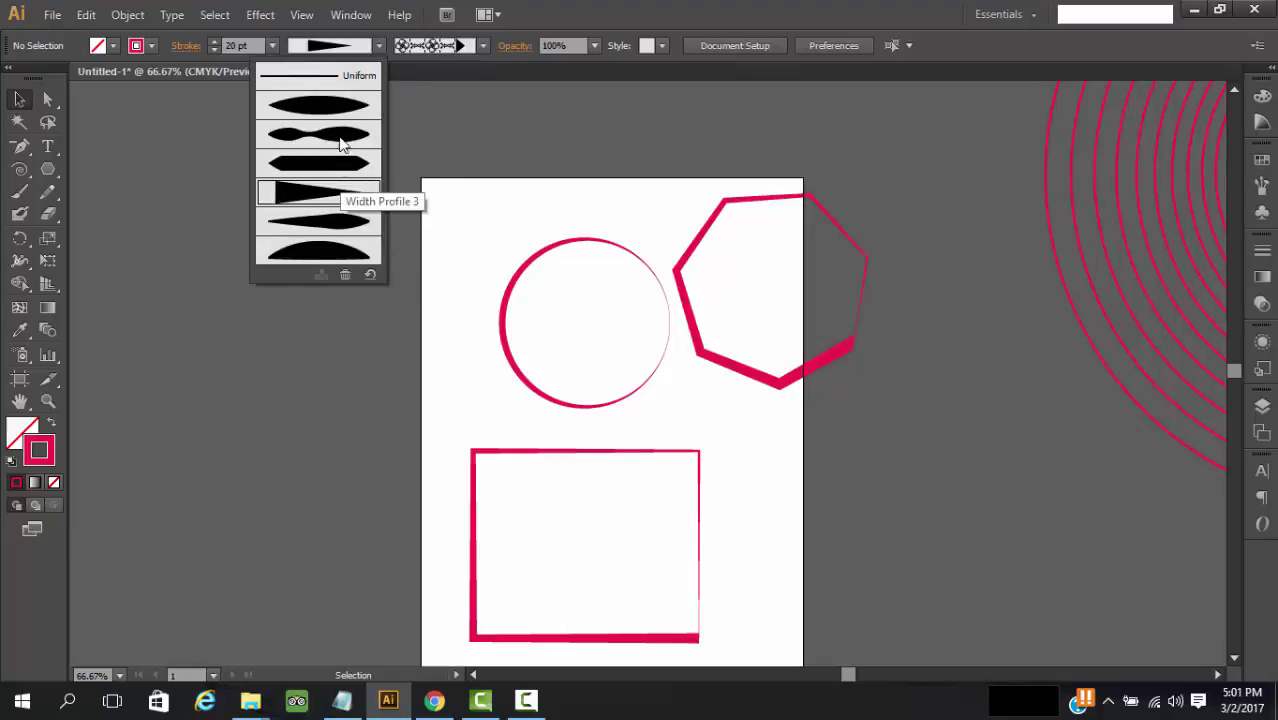
pyautogui.click(338, 80)
pyautogui.click(697, 241)
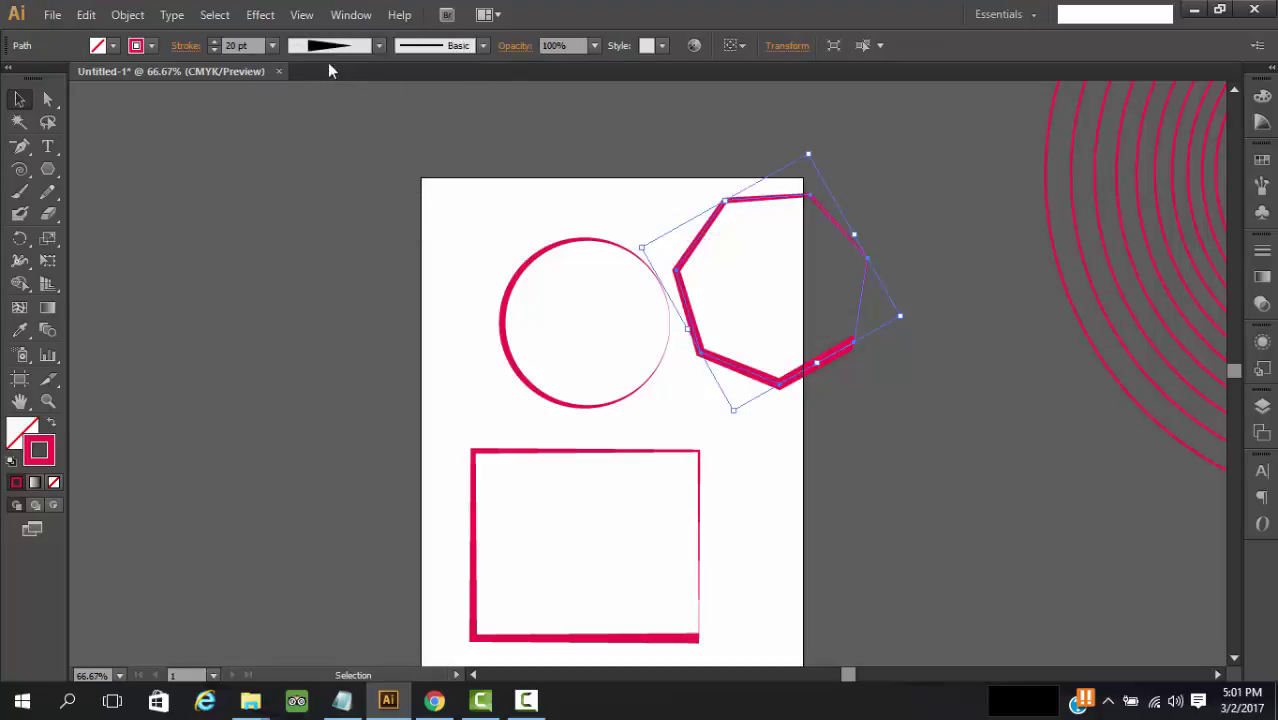
pyautogui.click(379, 45)
pyautogui.click(351, 77)
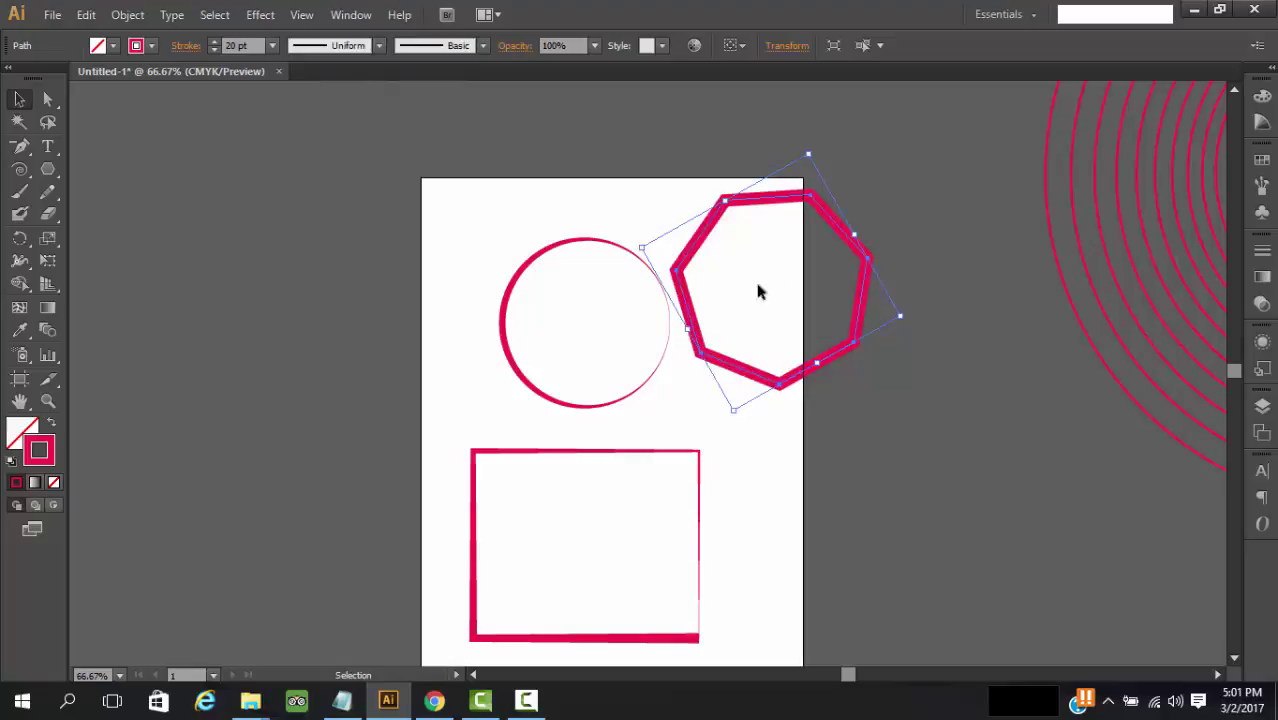
pyautogui.click(897, 227)
# Select the heptagon and apply Width Profile 1 to its stroke.
pyautogui.click(843, 215)
pyautogui.click(380, 46)
pyautogui.click(351, 100)
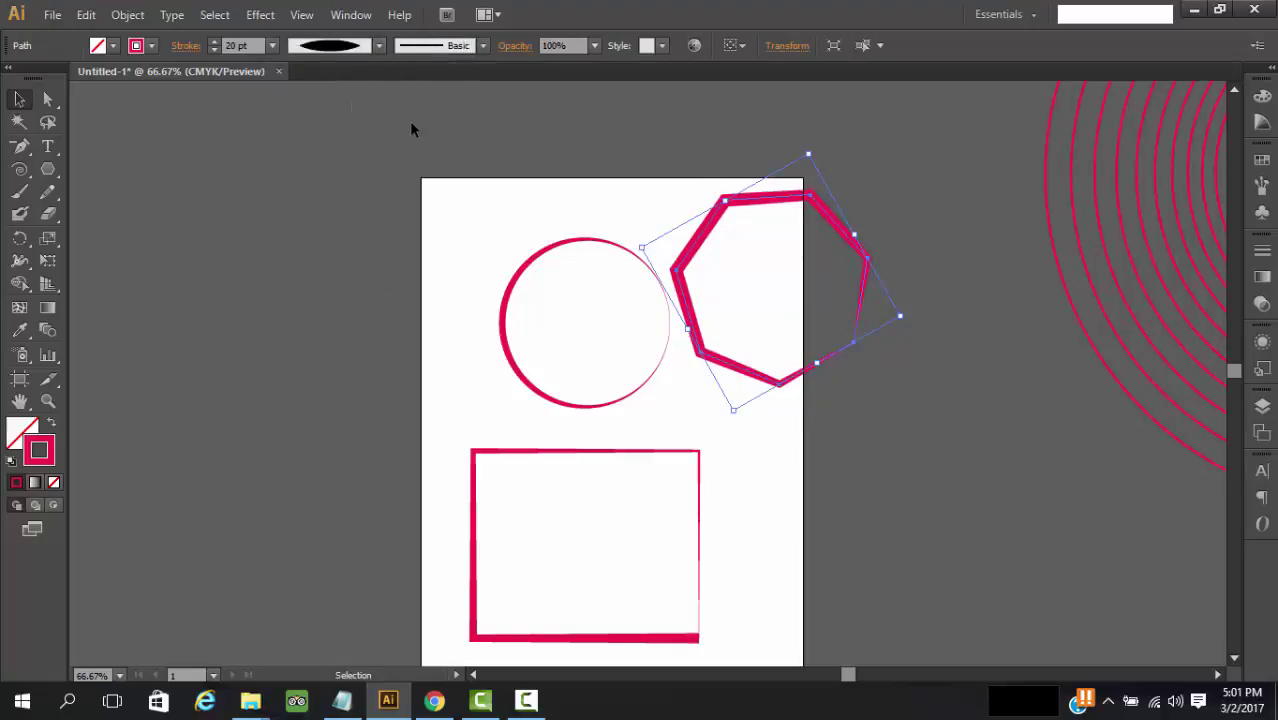
# Move the heptagon down beside the rectangle across the artboard's right edge, and shift the circle left onto the artboard's left edge.
pyautogui.click(755, 270)
pyautogui.moveTo(756, 196); pyautogui.dragTo(834, 356)
pyautogui.click(699, 305)
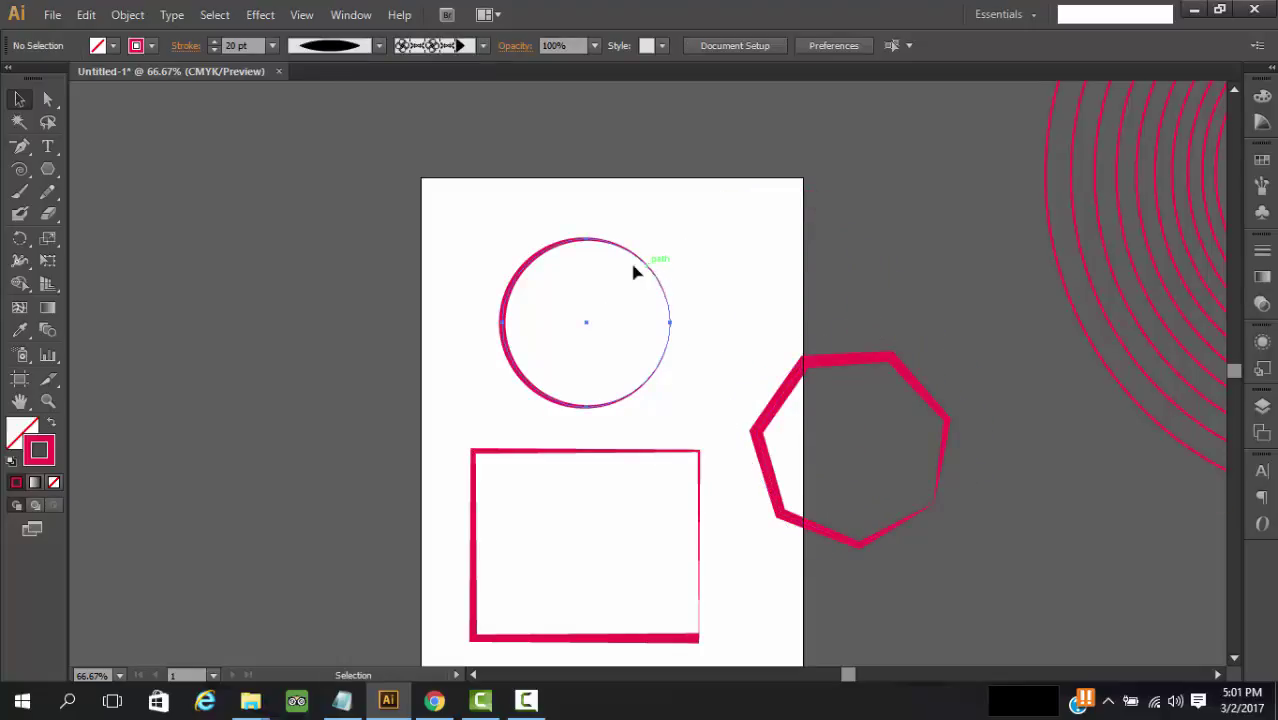
pyautogui.moveTo(632, 270); pyautogui.dragTo(543, 260)
pyautogui.click(355, 262)
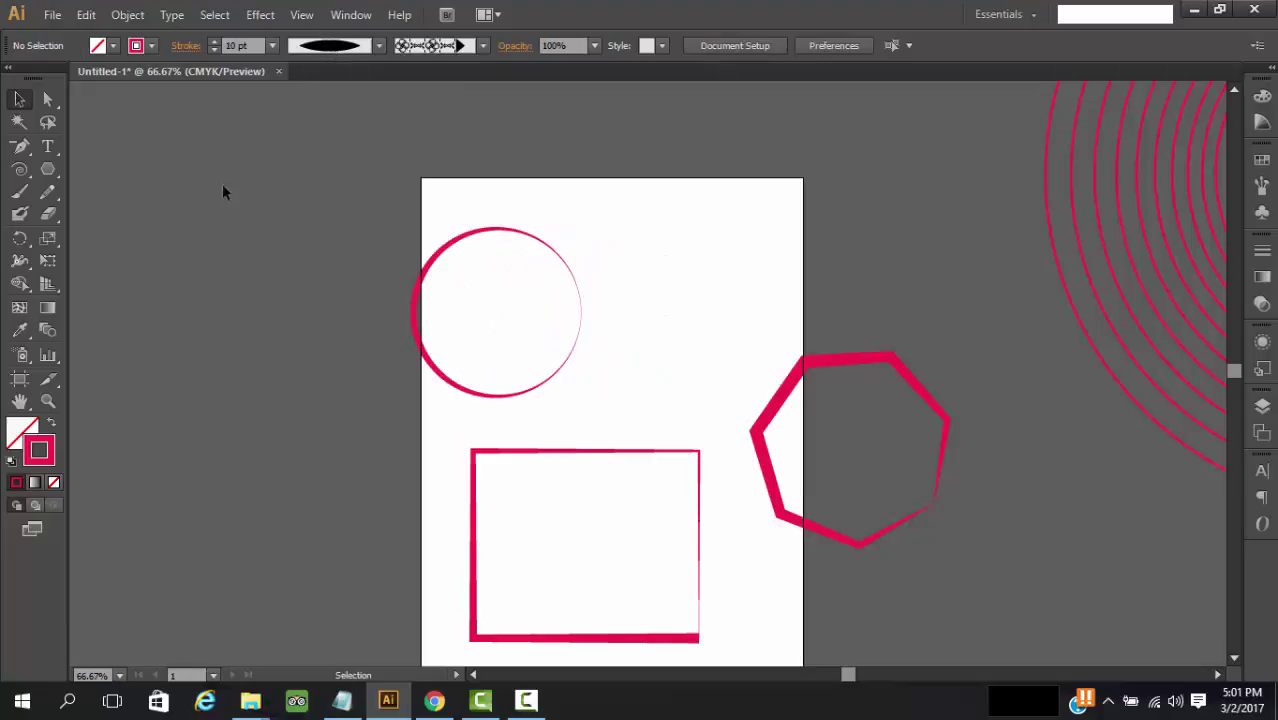
# Apply the blue-to-white gradient swatch to the circle's stroke.
pyautogui.click(453, 241)
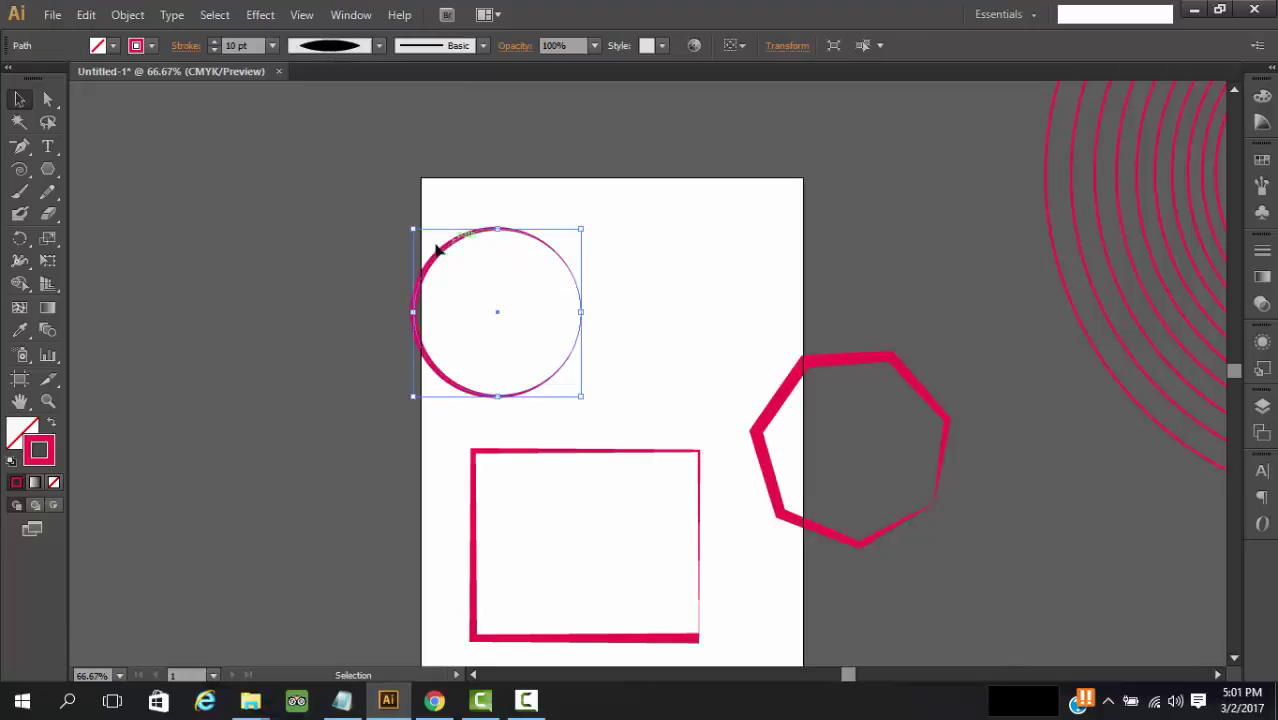
pyautogui.click(151, 46)
pyautogui.moveTo(210, 173); pyautogui.dragTo(366, 348)
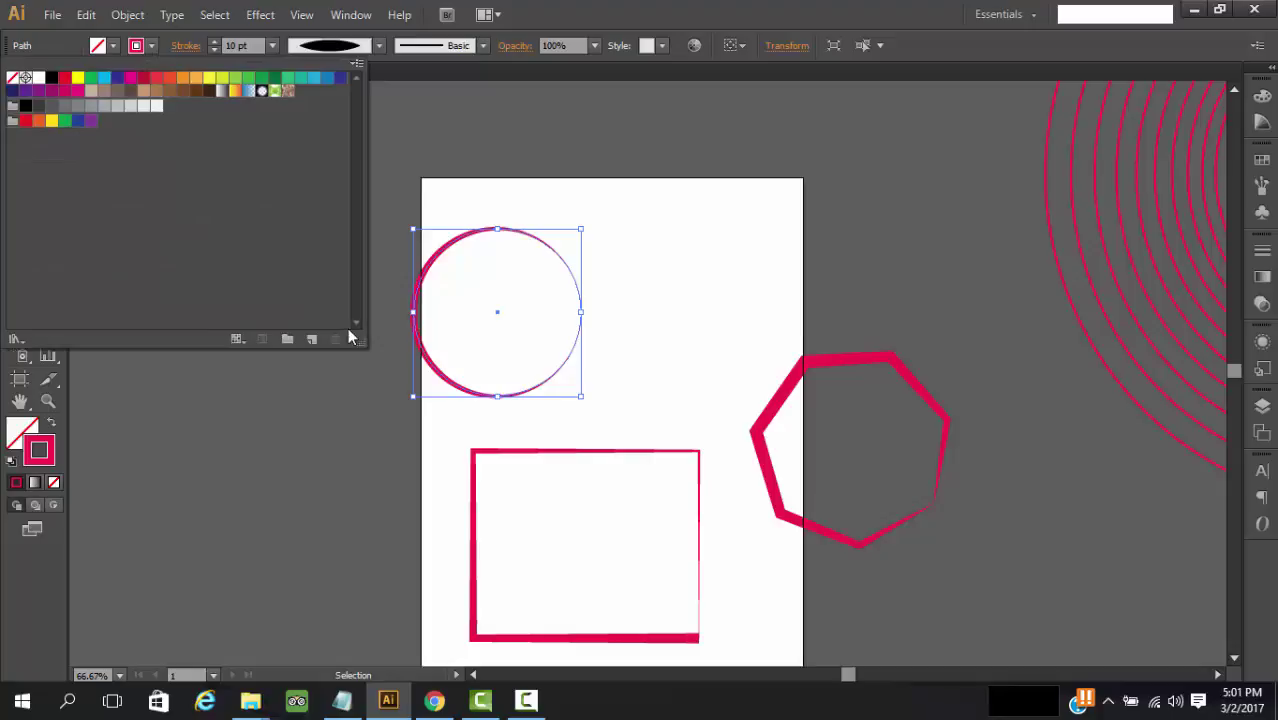
pyautogui.click(249, 92)
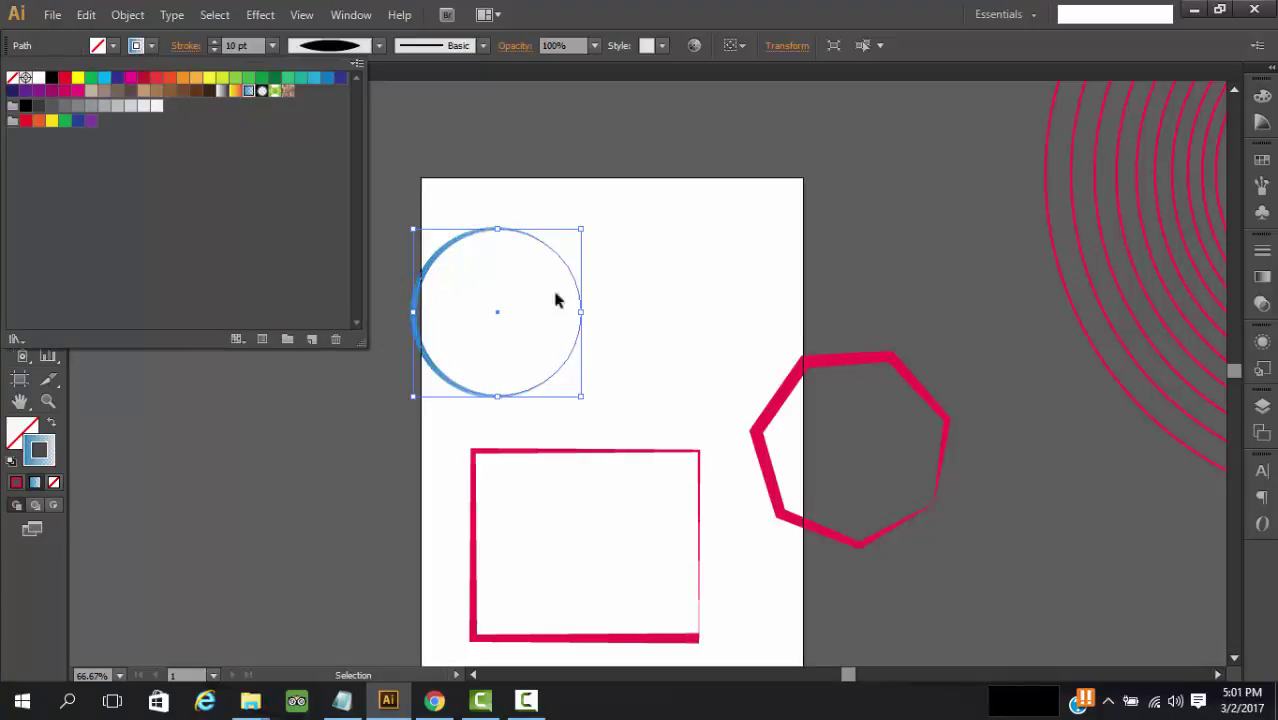
pyautogui.press('Escape')
# Fill the circle with the blue linear gradient and set its stroke to the solid crimson color.
pyautogui.scroll(-2, 636, 300)
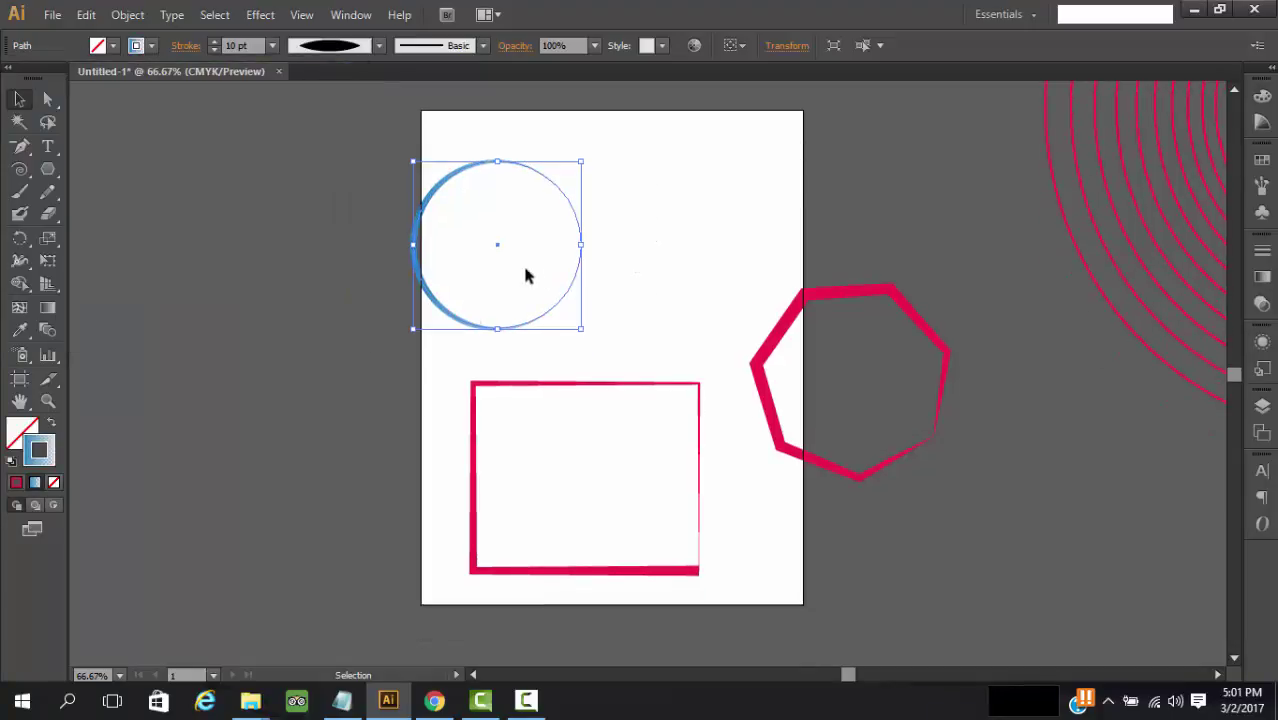
pyautogui.click(15, 440)
pyautogui.click(35, 482)
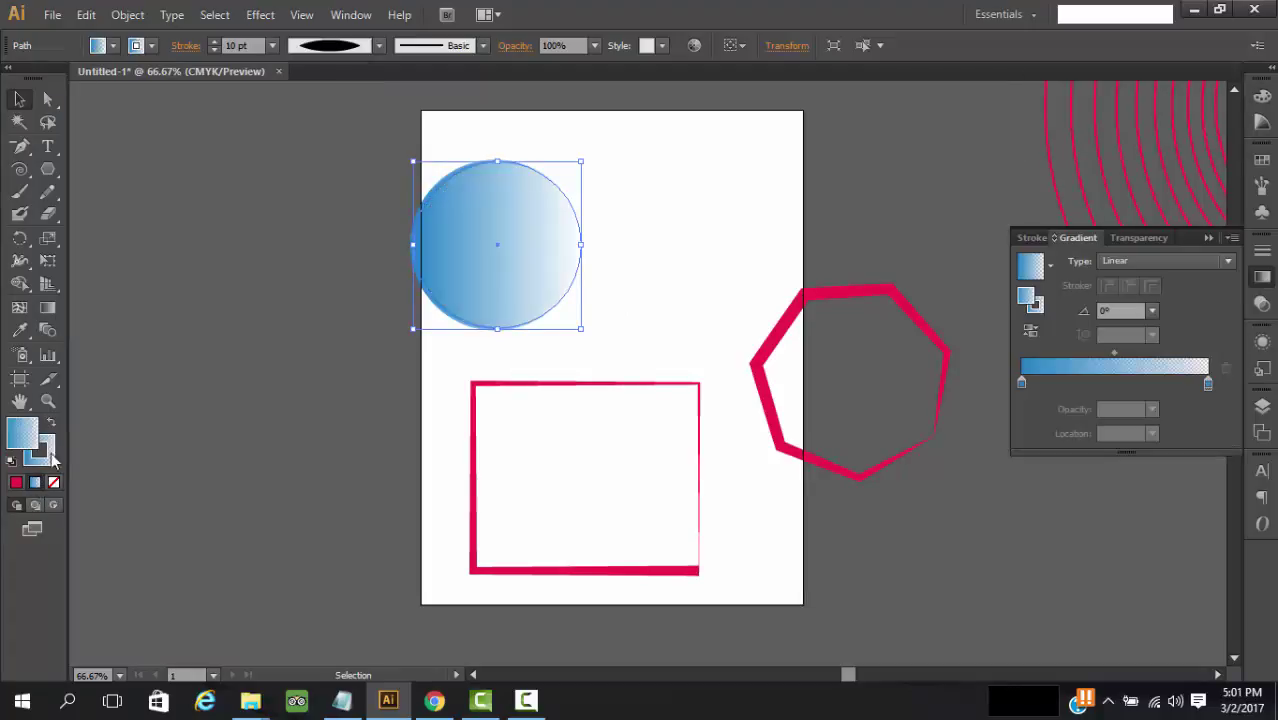
pyautogui.click(17, 485)
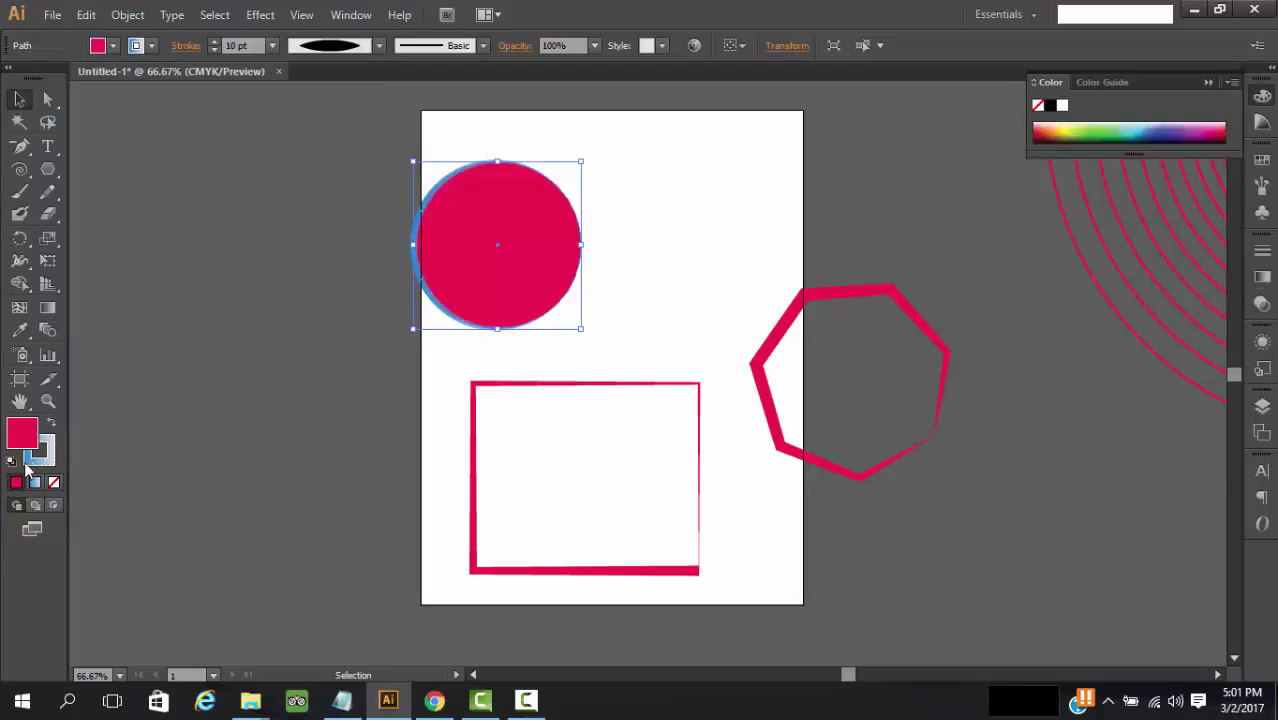
pyautogui.click(36, 484)
pyautogui.click(39, 460)
pyautogui.click(16, 483)
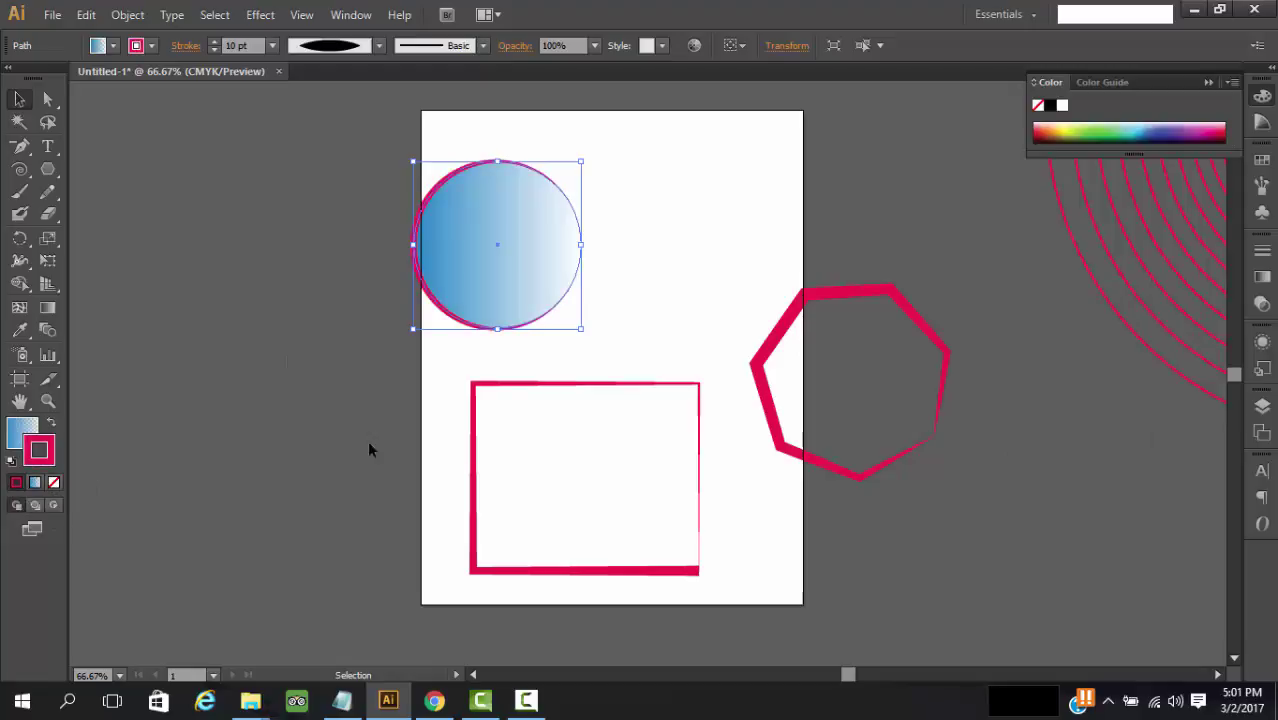
pyautogui.click(635, 286)
# Apply the green gradient from the Gems and Jewels gradient library to the circle's stroke.
pyautogui.click(545, 265)
pyautogui.click(111, 47)
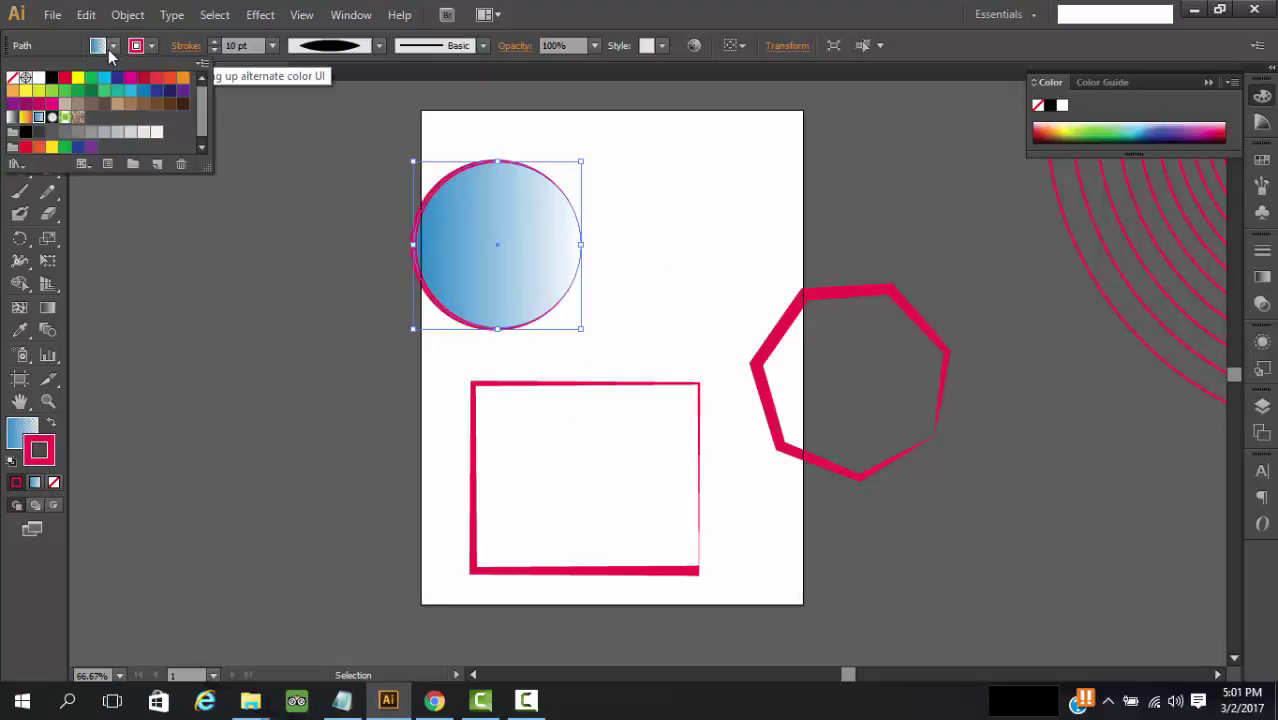
pyautogui.moveTo(210, 172); pyautogui.dragTo(238, 199)
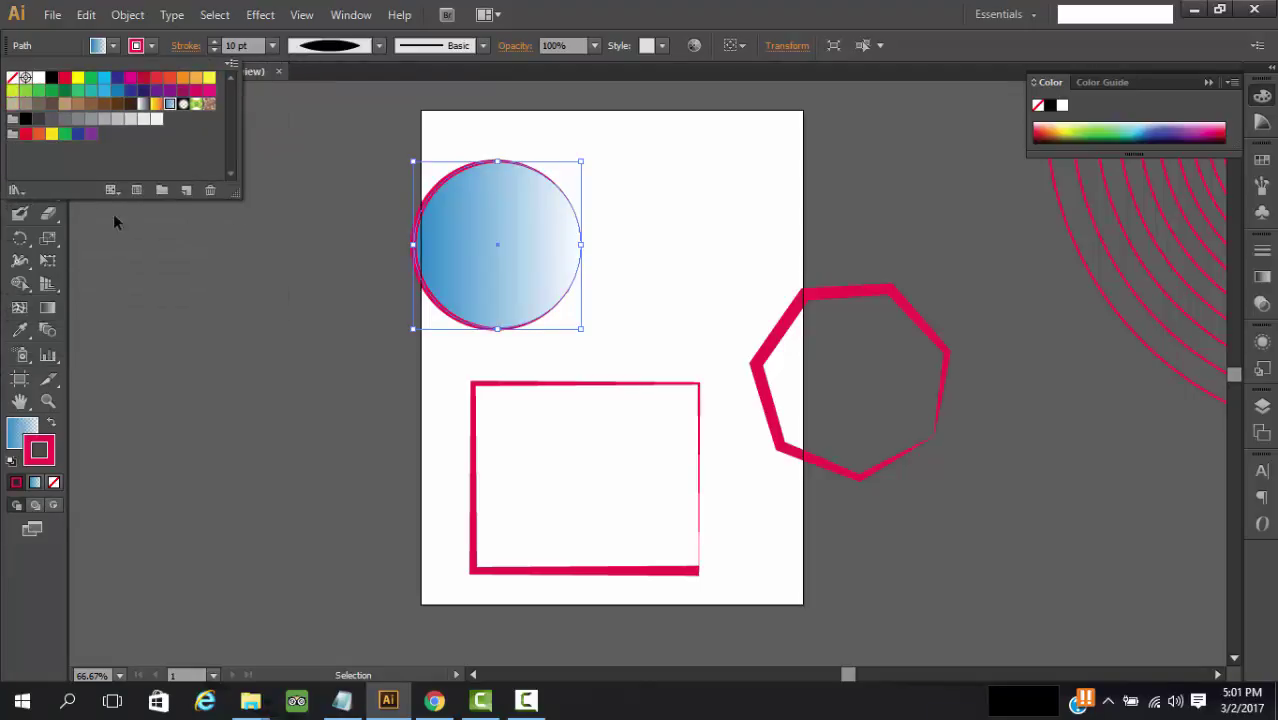
pyautogui.click(15, 192)
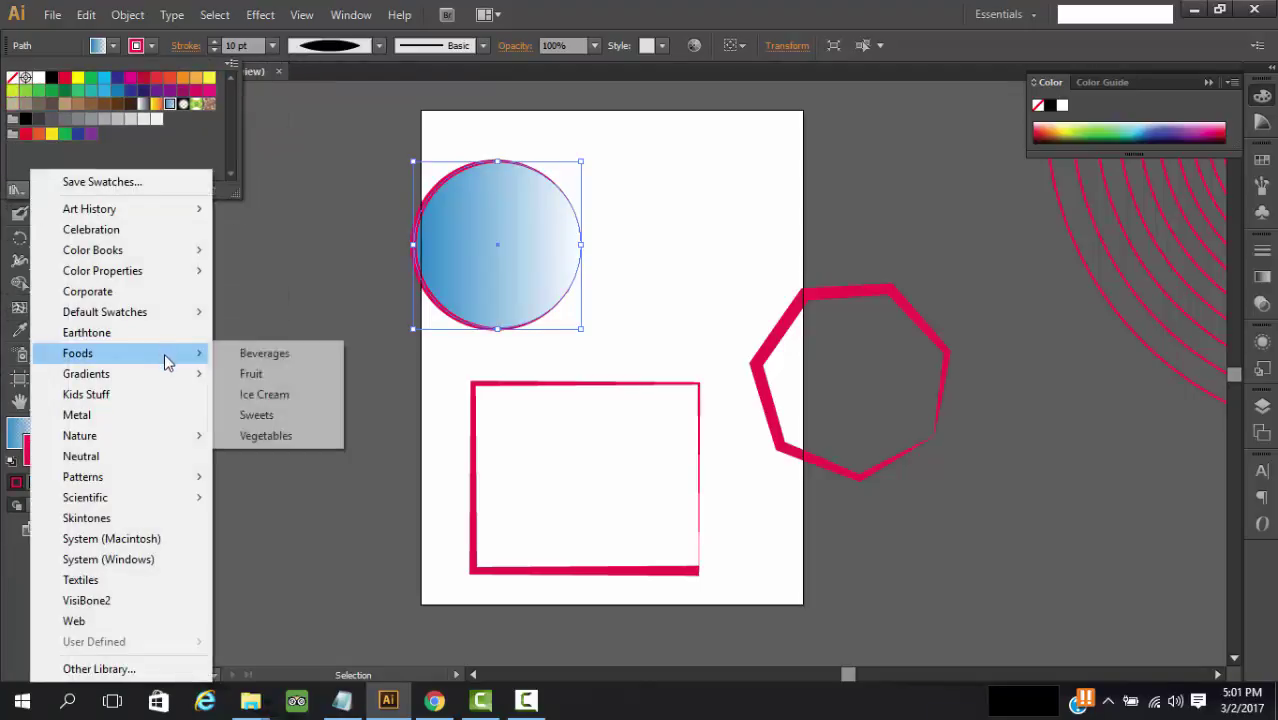
pyautogui.moveTo(172, 373)
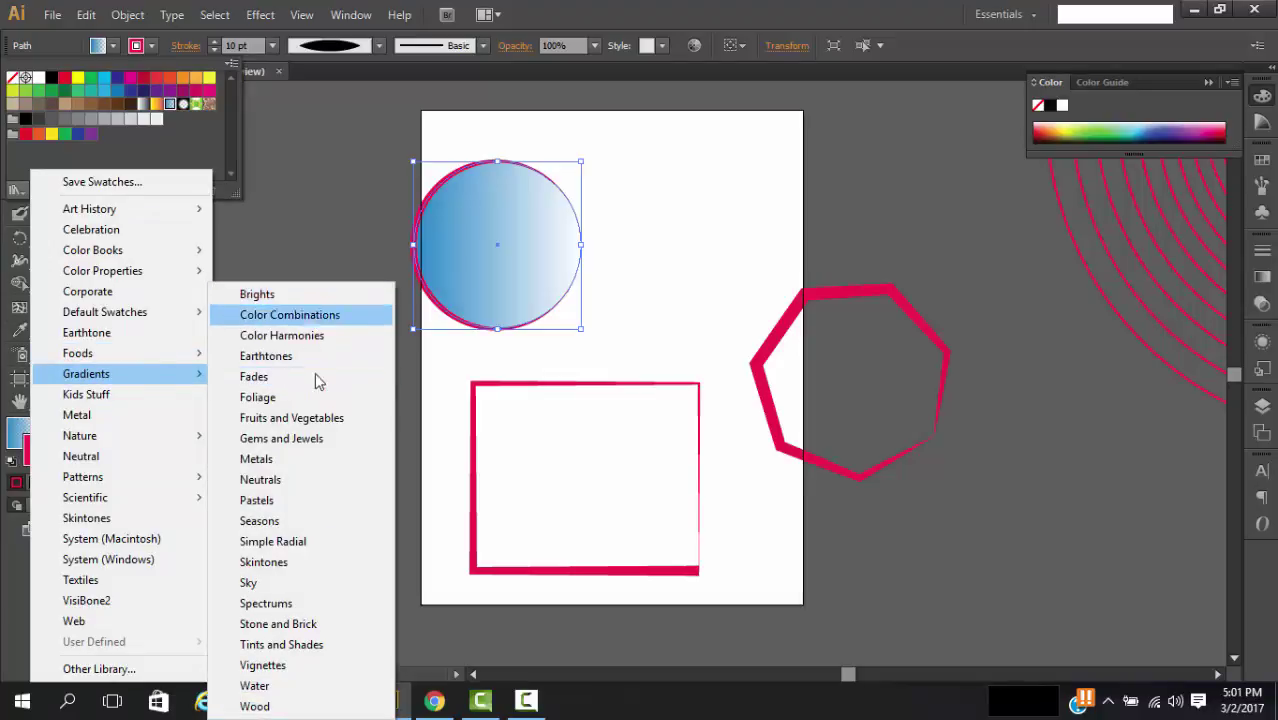
pyautogui.click(318, 440)
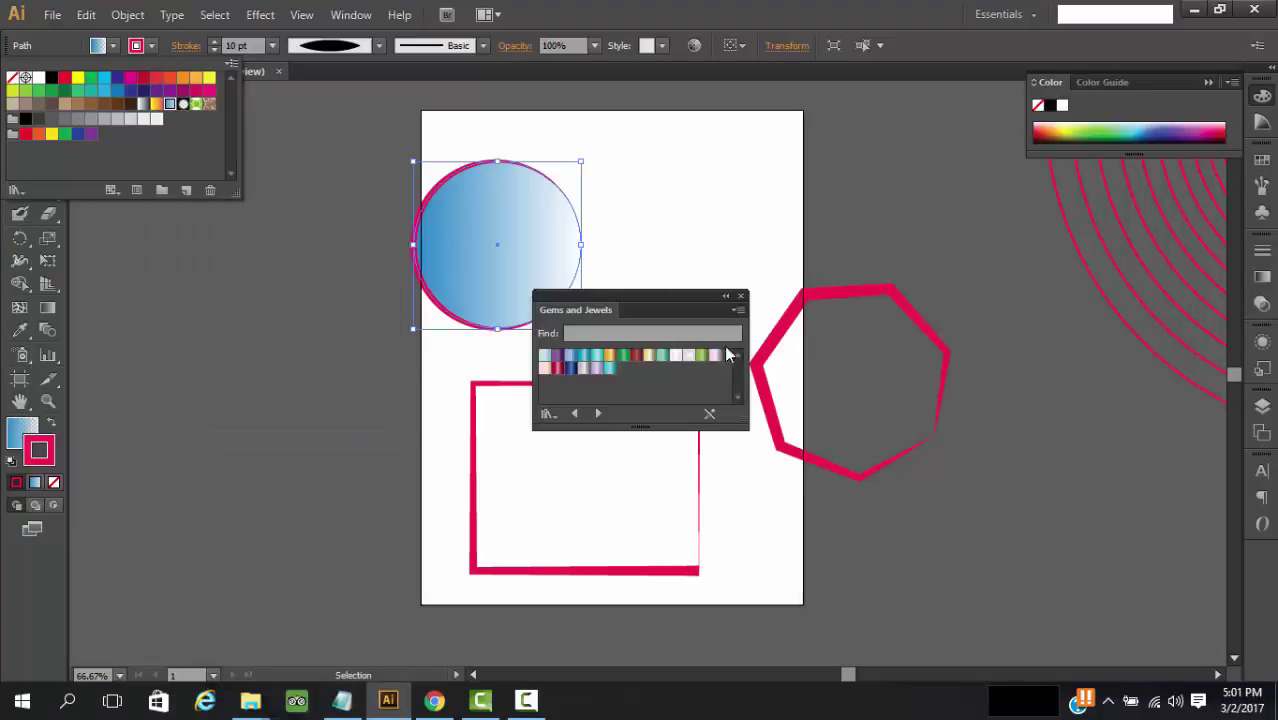
pyautogui.click(624, 356)
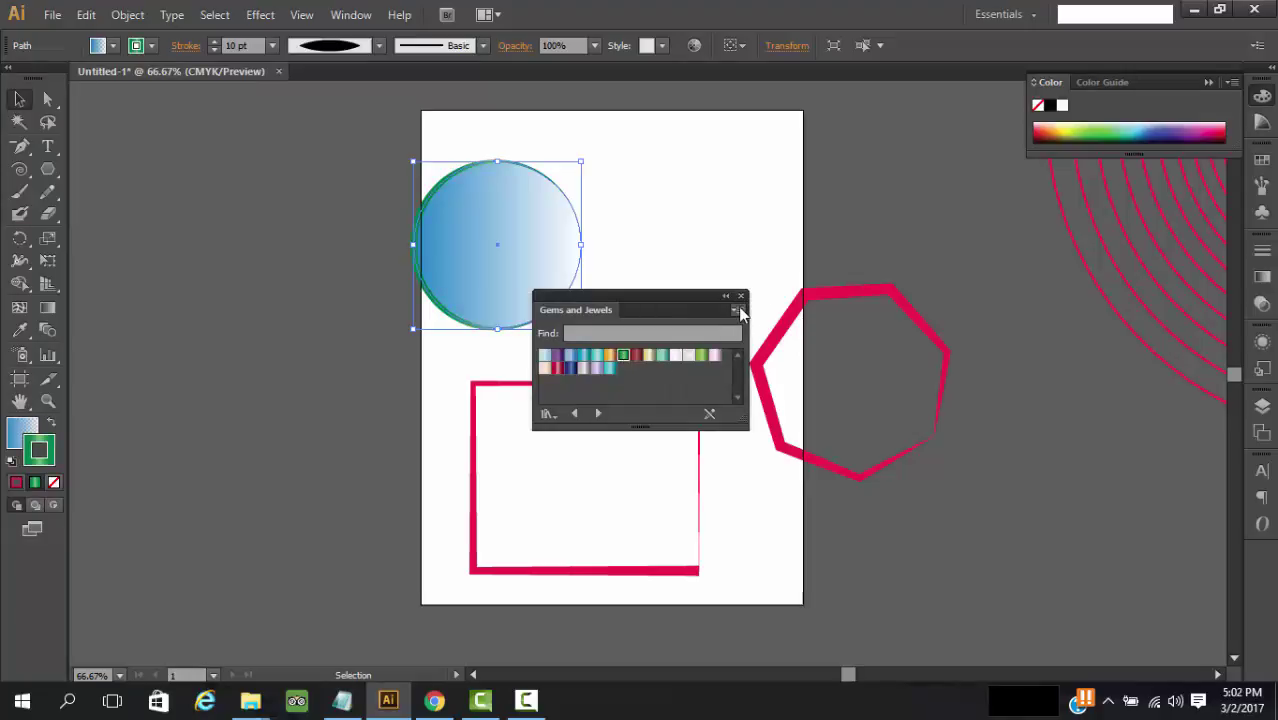
# Undo the green gradient on the circle's stroke and fill the circle with the mint-to-teal gradient from Gems and Jewels.
pyautogui.hotkey('ctrl', 'z')
pyautogui.hotkey('ctrl', 'z')
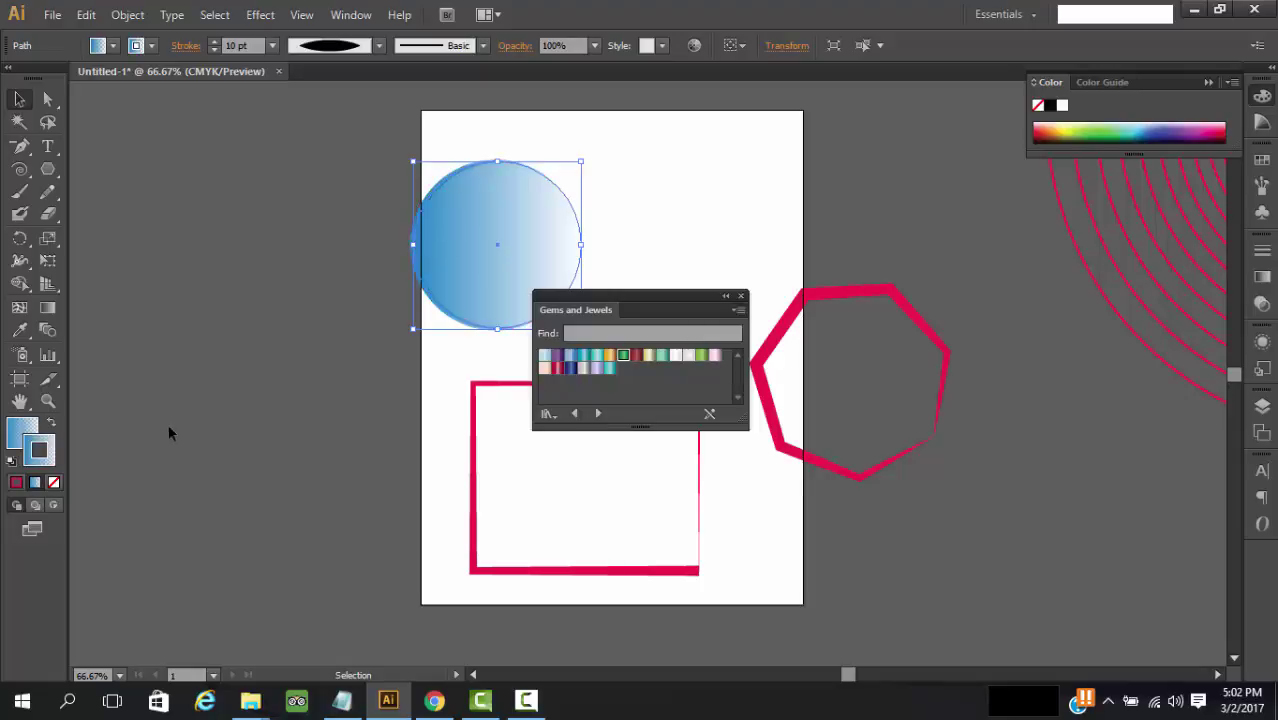
pyautogui.press('x')
pyautogui.click(623, 356)
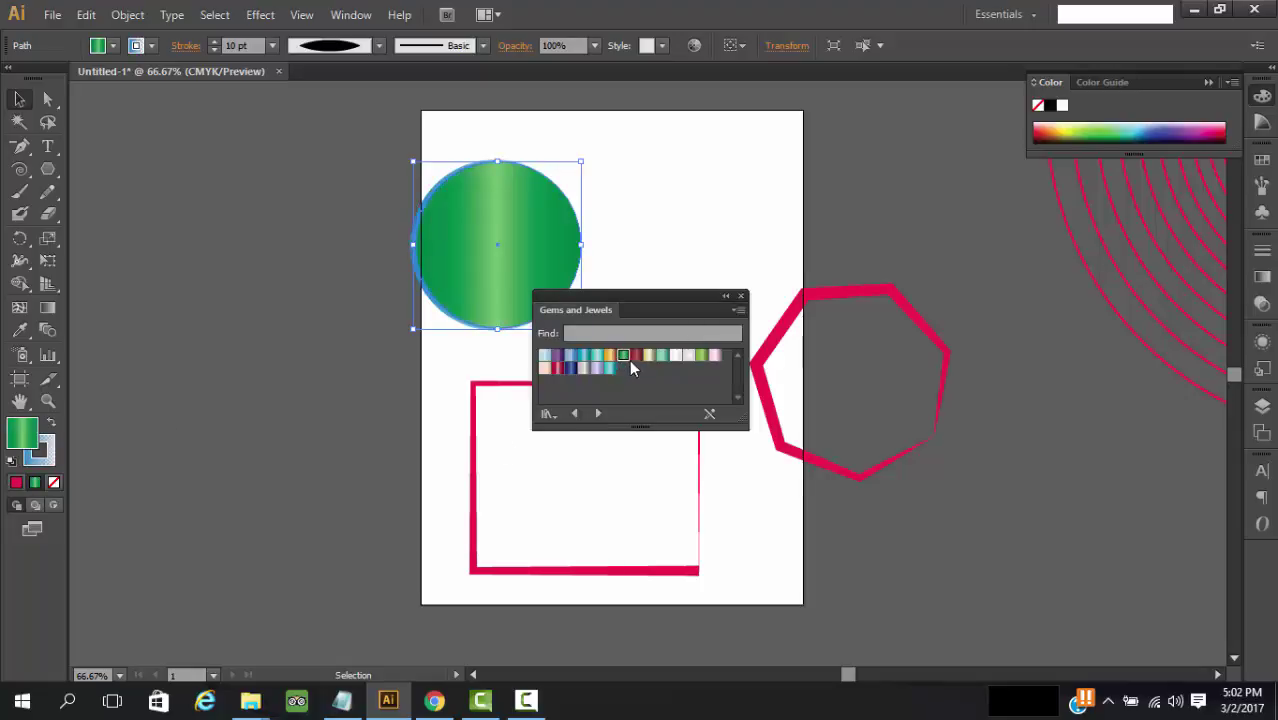
pyautogui.click(635, 356)
pyautogui.click(648, 356)
pyautogui.click(662, 356)
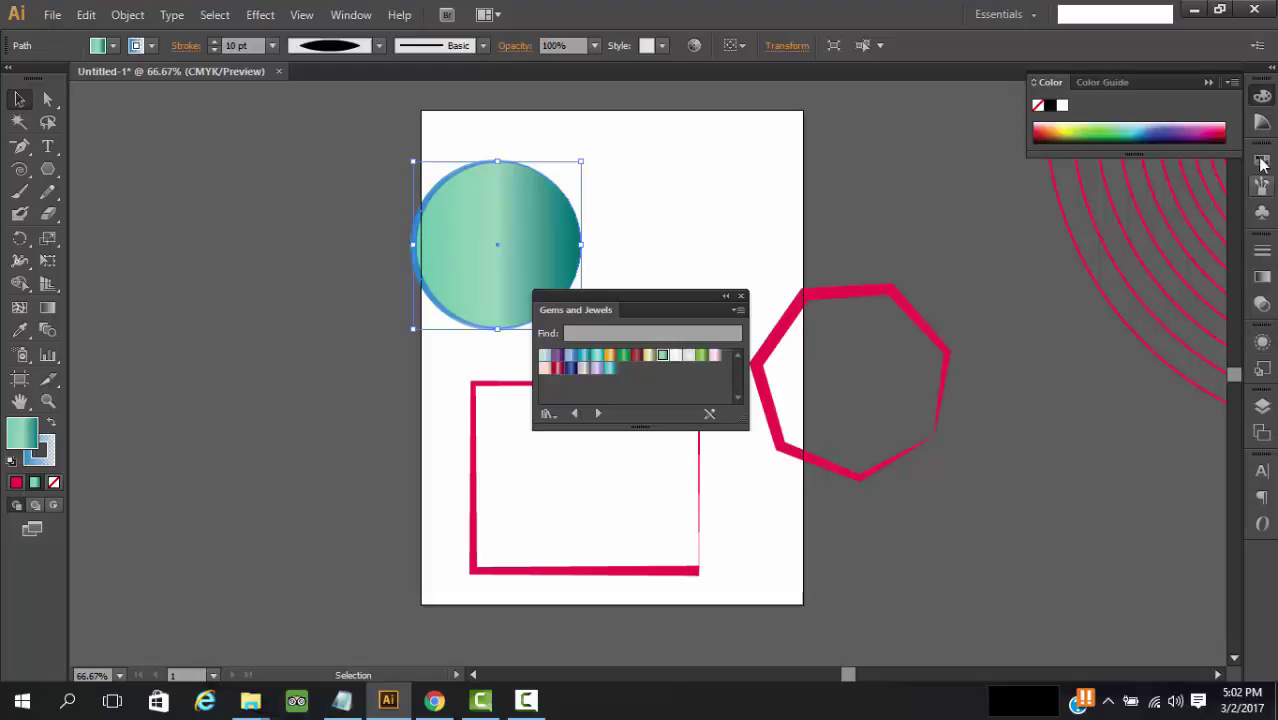
# Change the circle's fill gradient type to Radial and set its angle to 78°.
pyautogui.click(1259, 283)
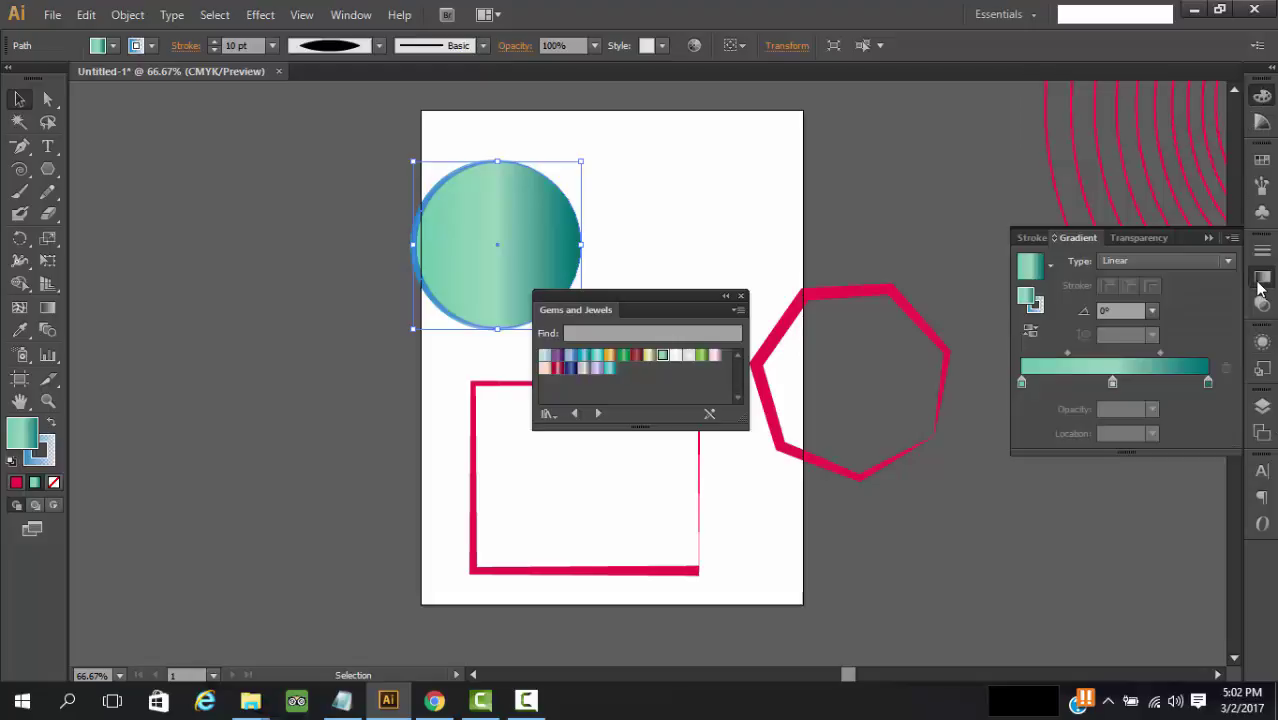
pyautogui.click(1172, 260)
pyautogui.click(1173, 300)
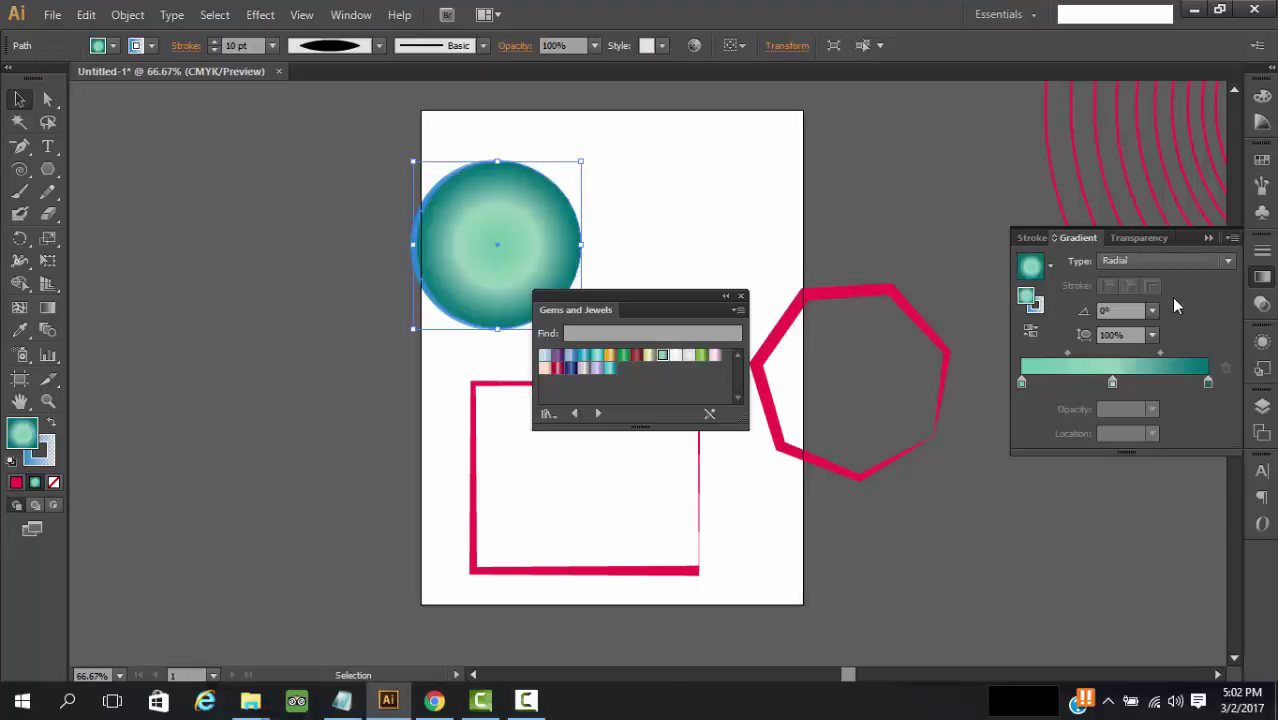
pyautogui.click(1112, 313)
pyautogui.write('78')
pyautogui.press('Return')
# Switch the circle's fill gradient back to Linear and nudge the circle slightly upward.
pyautogui.click(1181, 262)
pyautogui.click(1177, 277)
pyautogui.press('Up')
pyautogui.press('Up')
pyautogui.press('Up')
pyautogui.press('Up')
pyautogui.press('Up')
pyautogui.press('Up')
pyautogui.press('Up')
pyautogui.press('Up')
pyautogui.press('Up')
pyautogui.press('Up')
pyautogui.press('Up')
pyautogui.press('Up')
pyautogui.press('Up')
pyautogui.press('Up')
pyautogui.press('Up')
pyautogui.press('Up')
pyautogui.press('Up')
pyautogui.press('Up')
pyautogui.press('Up')
pyautogui.press('Up')
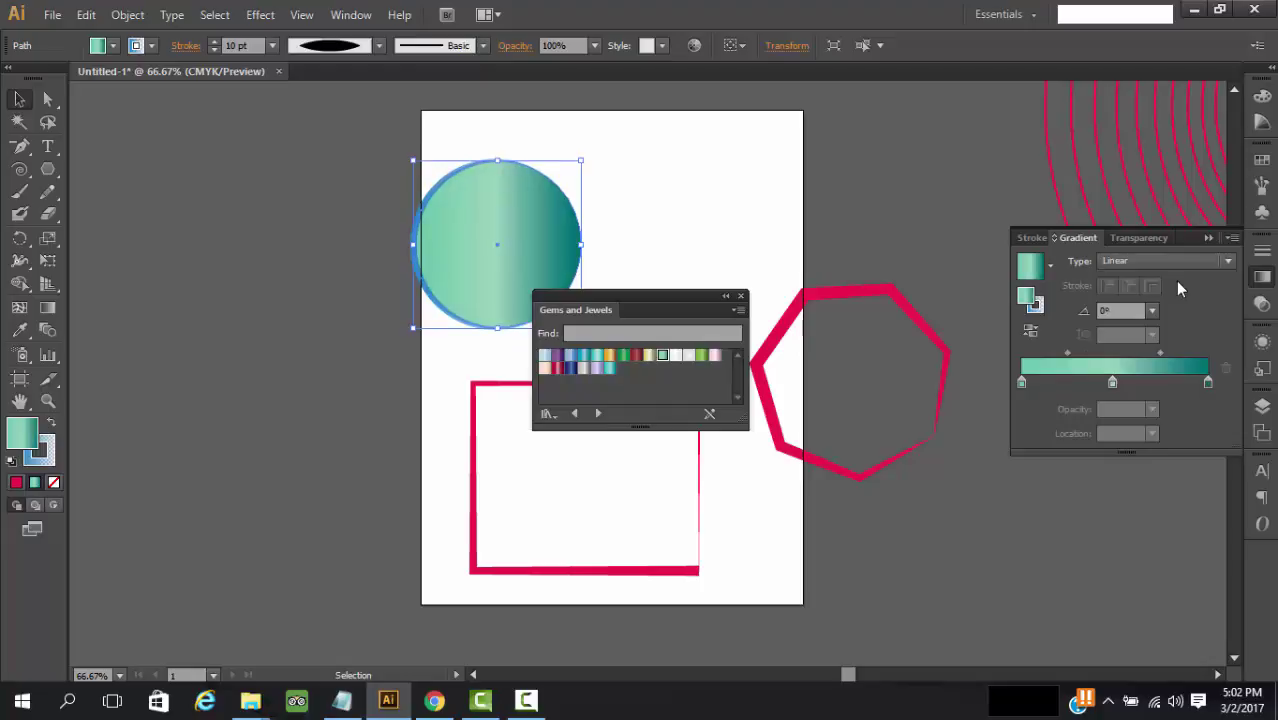
# Raise the angle of the circle's linear fill gradient in single-degree increments to 84°.
pyautogui.click(1113, 311)
pyautogui.press('Up')
pyautogui.press('Up')
pyautogui.press('Up')
pyautogui.press('Up')
pyautogui.press('Up')
pyautogui.press('Up')
pyautogui.press('Up')
pyautogui.press('Up')
pyautogui.press('Up')
pyautogui.press('Up')
pyautogui.press('Up')
pyautogui.press('Up')
pyautogui.press('Up')
pyautogui.press('Up')
pyautogui.press('Up')
pyautogui.press('Up')
pyautogui.press('Up')
pyautogui.press('Up')
pyautogui.press('Up')
pyautogui.press('Up')
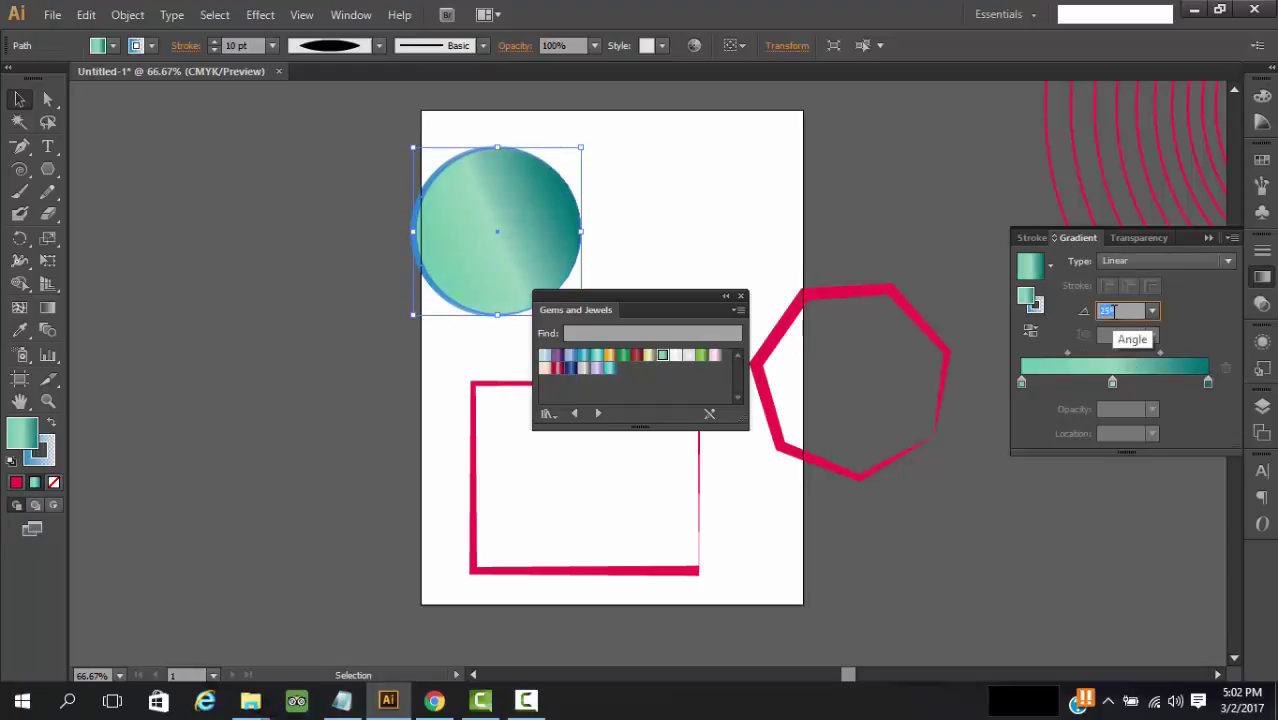
pyautogui.press('Up')
pyautogui.press('Up')
pyautogui.press('Up')
pyautogui.press('Up')
pyautogui.press('Up')
pyautogui.press('Up')
pyautogui.press('Up')
pyautogui.press('Up')
pyautogui.press('Up')
pyautogui.press('Up')
pyautogui.press('Up')
pyautogui.press('Up')
pyautogui.press('Up')
pyautogui.press('Up')
pyautogui.press('Up')
pyautogui.press('Up')
pyautogui.press('Up')
pyautogui.press('Up')
pyautogui.press('Up')
pyautogui.press('Up')
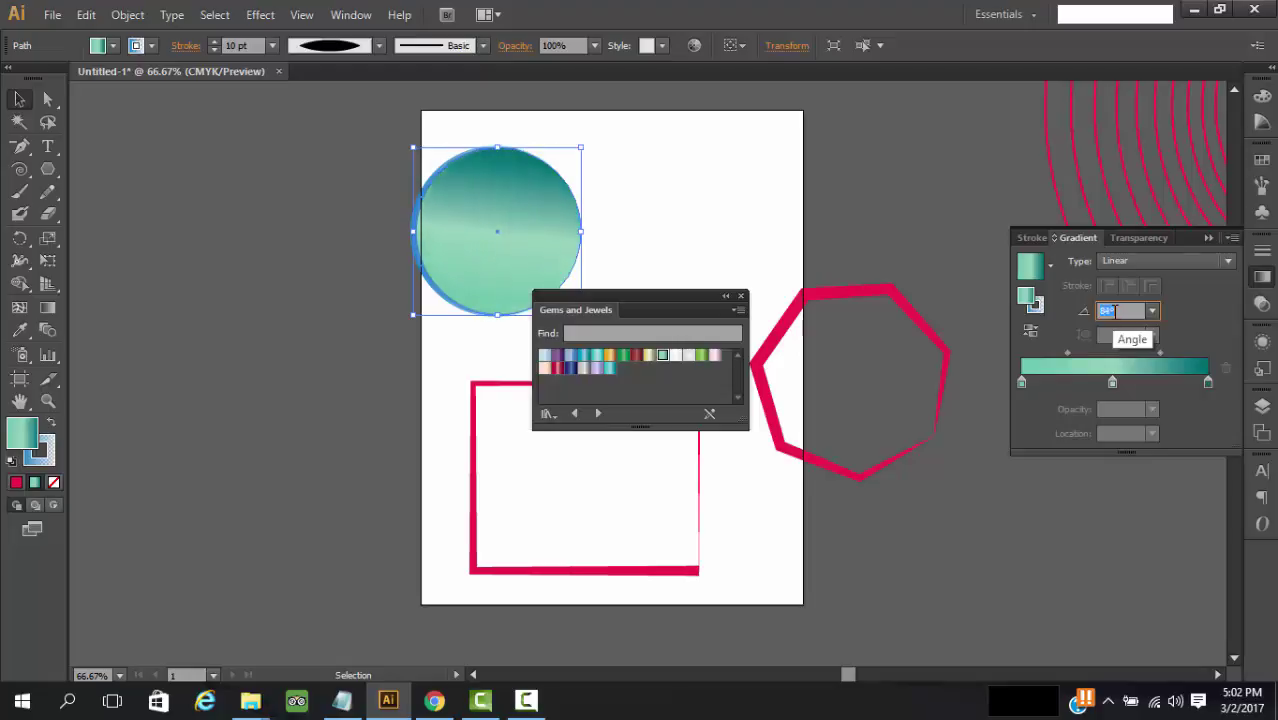
# Move the Gems and Jewels library off the circle and redraw its fill gradient diagonally at 150° with the Gradient tool.
pyautogui.moveTo(623, 300); pyautogui.dragTo(831, 492)
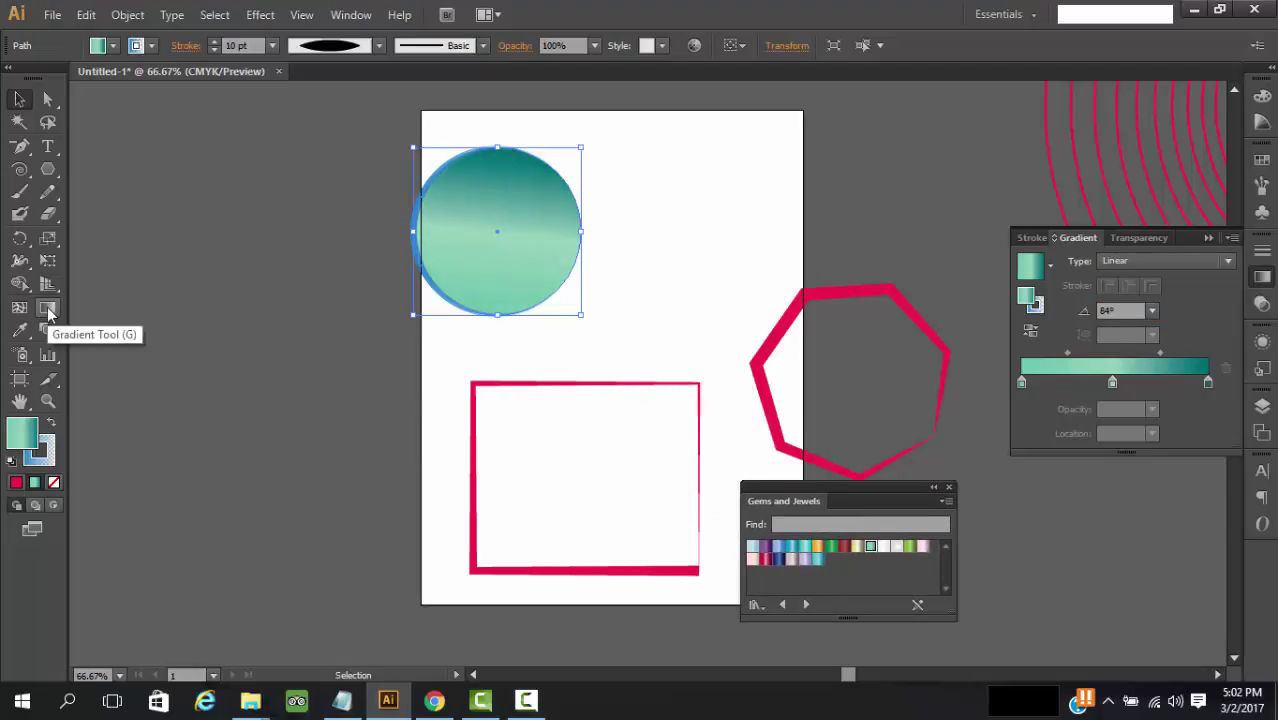
pyautogui.click(48, 312)
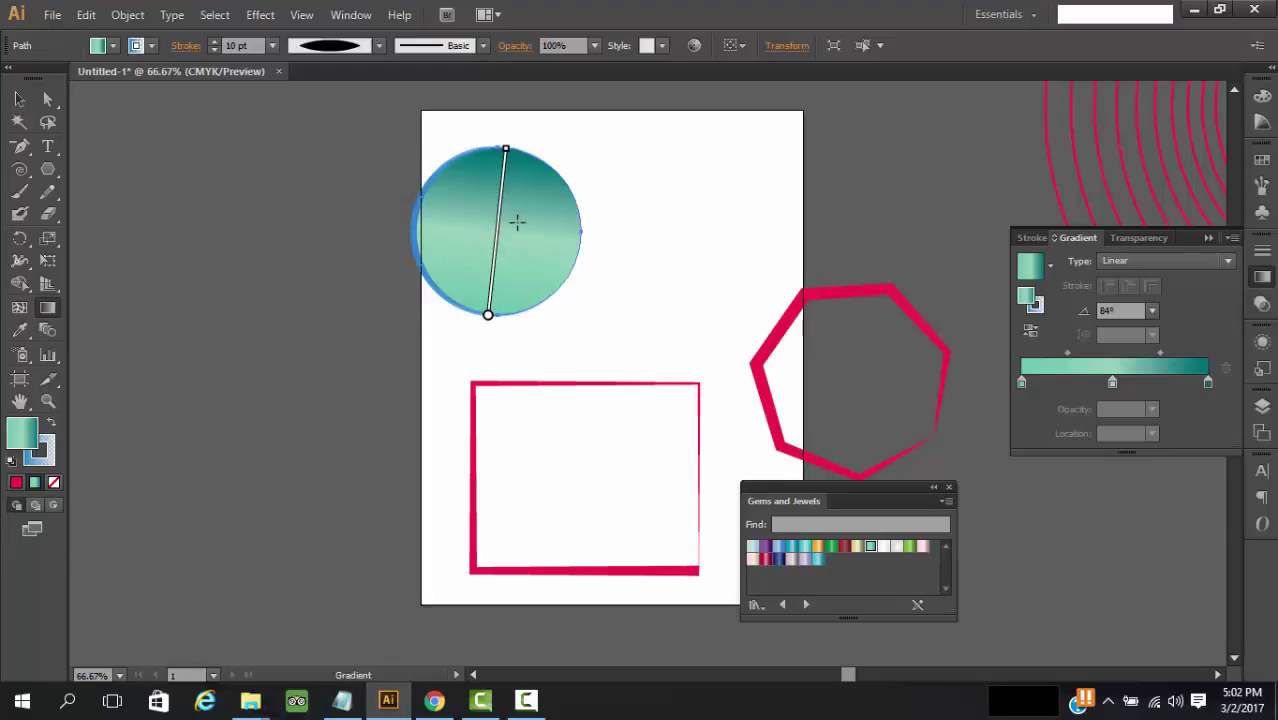
pyautogui.moveTo(507, 237); pyautogui.dragTo(667, 322)
pyautogui.moveTo(508, 196)
pyautogui.mouseDown()
pyautogui.moveTo(528, 174)
pyautogui.moveTo(521, 158)
pyautogui.mouseUp()
pyautogui.moveTo(513, 237); pyautogui.dragTo(403, 202)
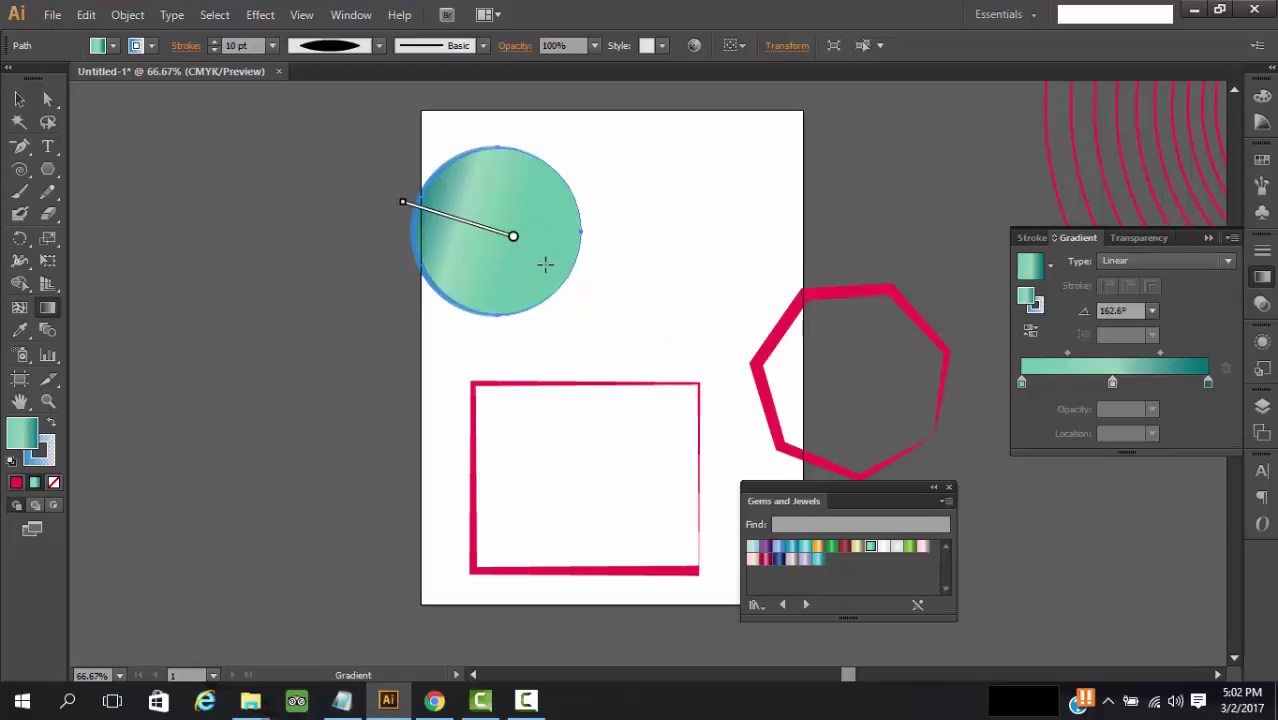
pyautogui.moveTo(545, 264); pyautogui.dragTo(422, 194)
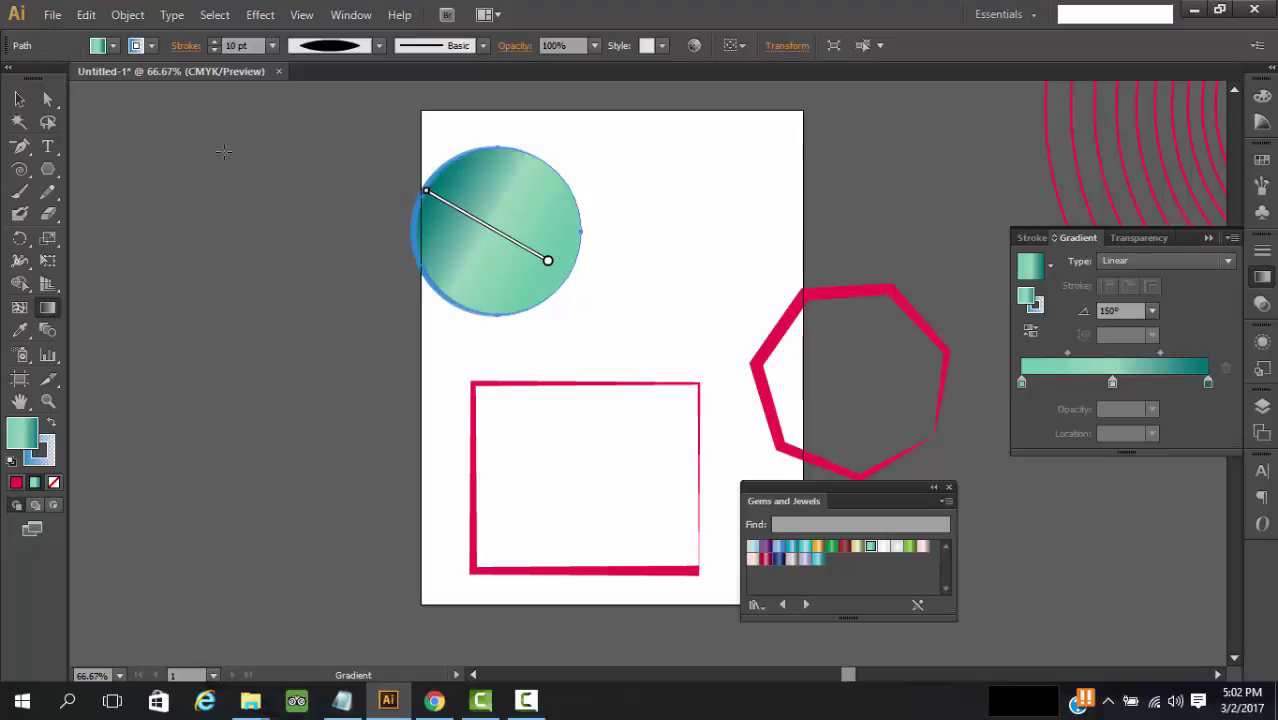
# Return to the Selection tool, collapse the gradient settings and leave the circle deselected.
pyautogui.click(15, 100)
pyautogui.click(685, 248)
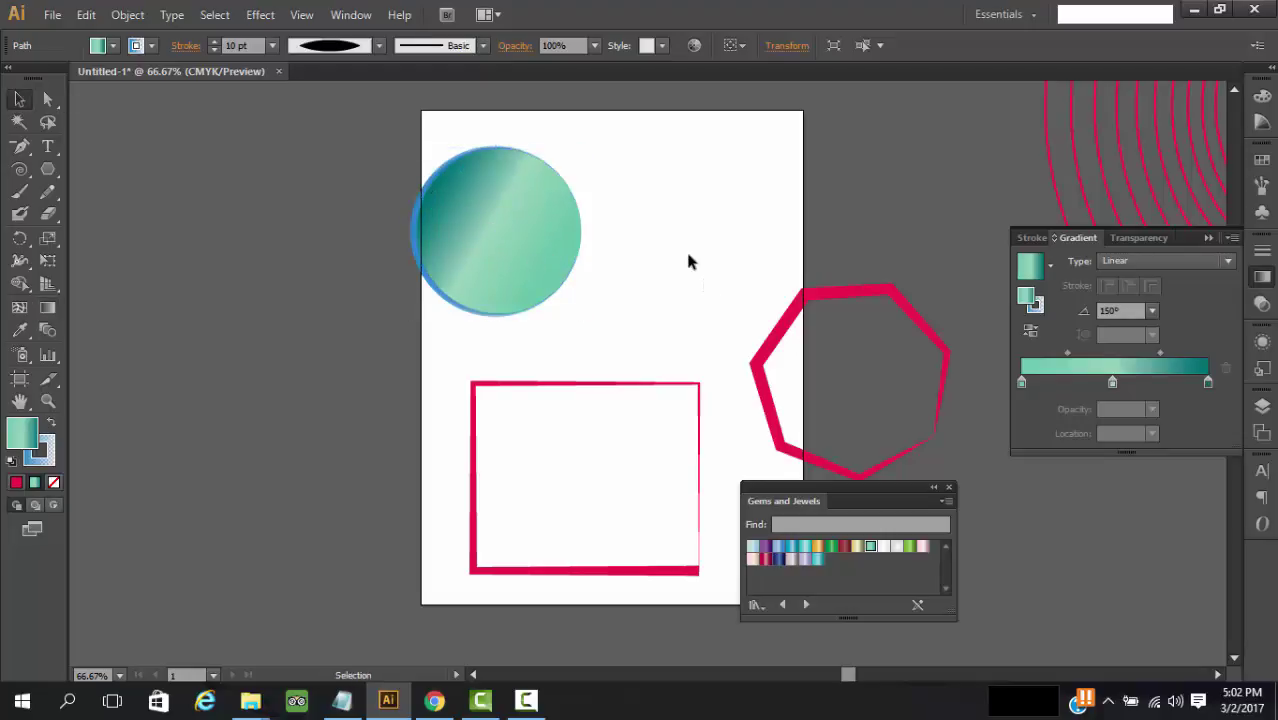
pyautogui.click(545, 247)
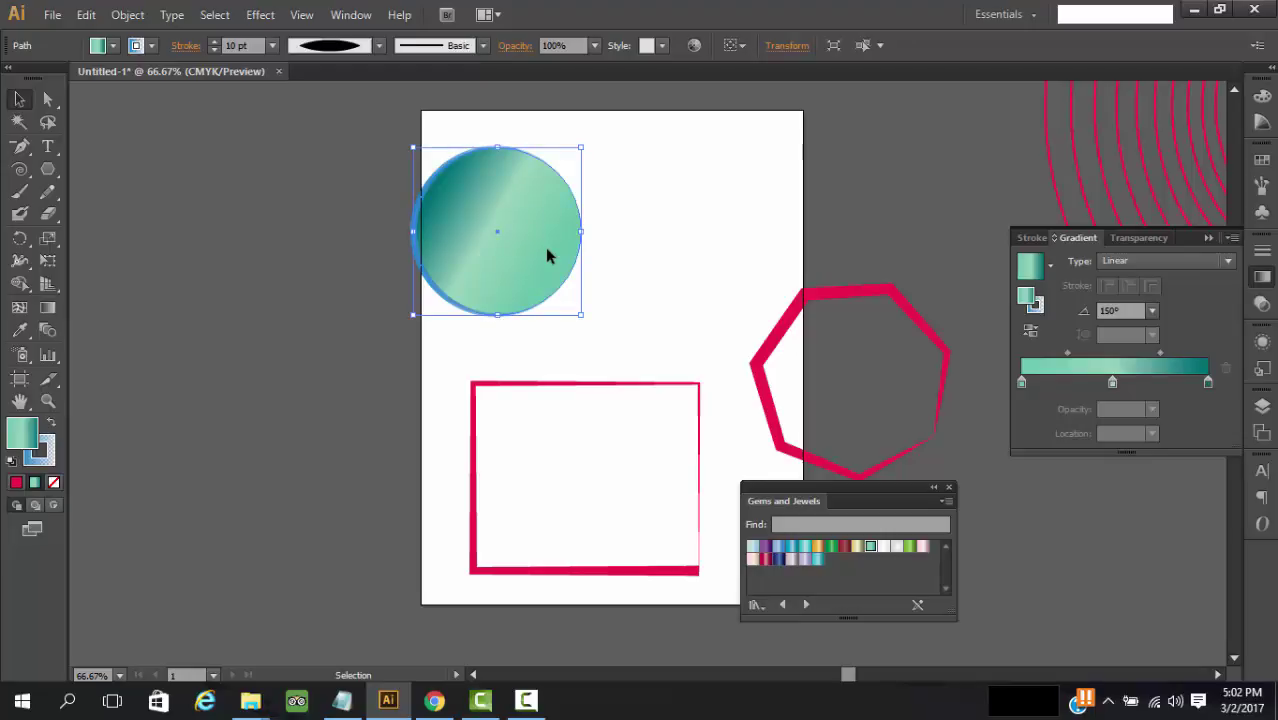
pyautogui.click(1206, 239)
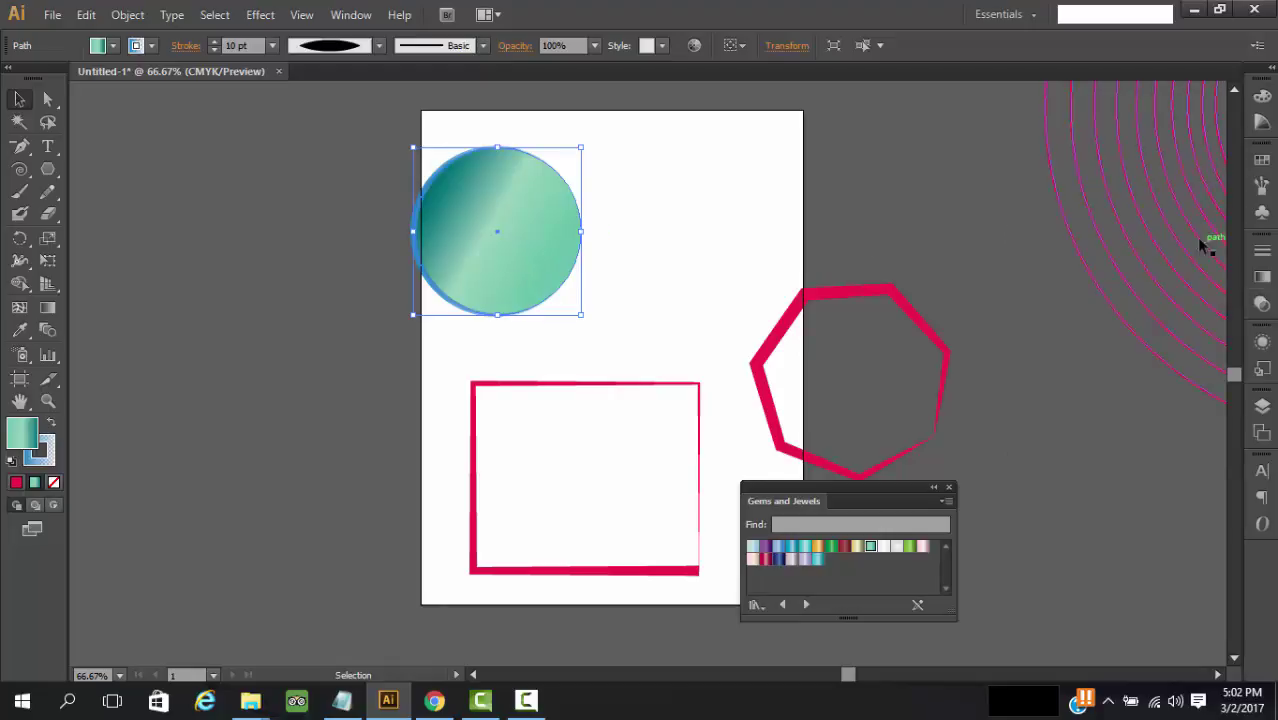
pyautogui.click(647, 230)
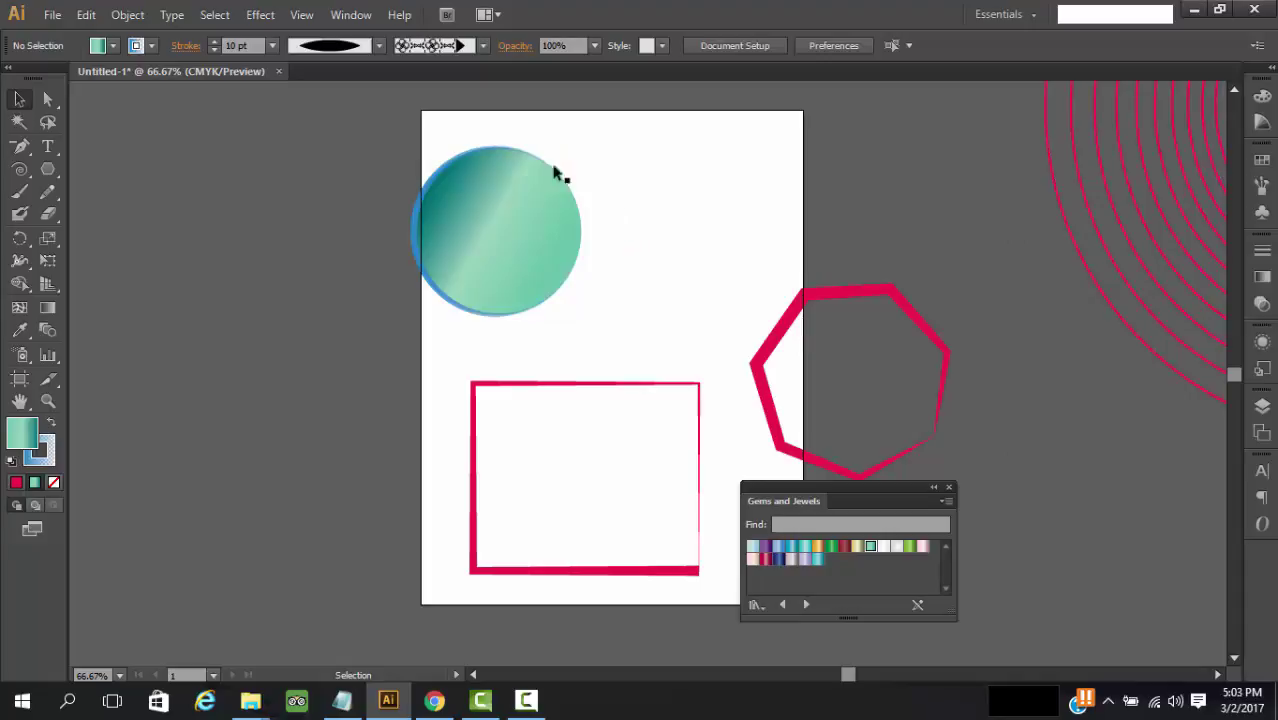
# Review the variable width profiles and the gradient swatch libraries available for the stroke.
pyautogui.click(379, 46)
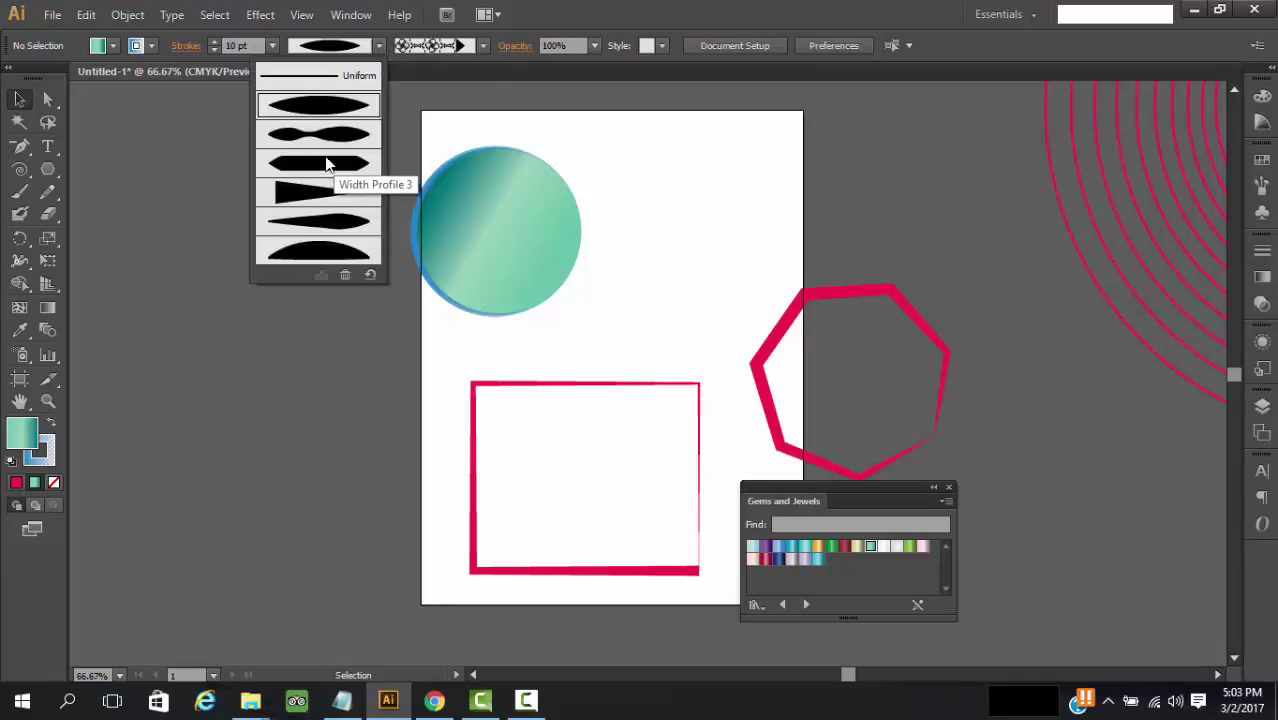
pyautogui.click(352, 106)
pyautogui.click(151, 46)
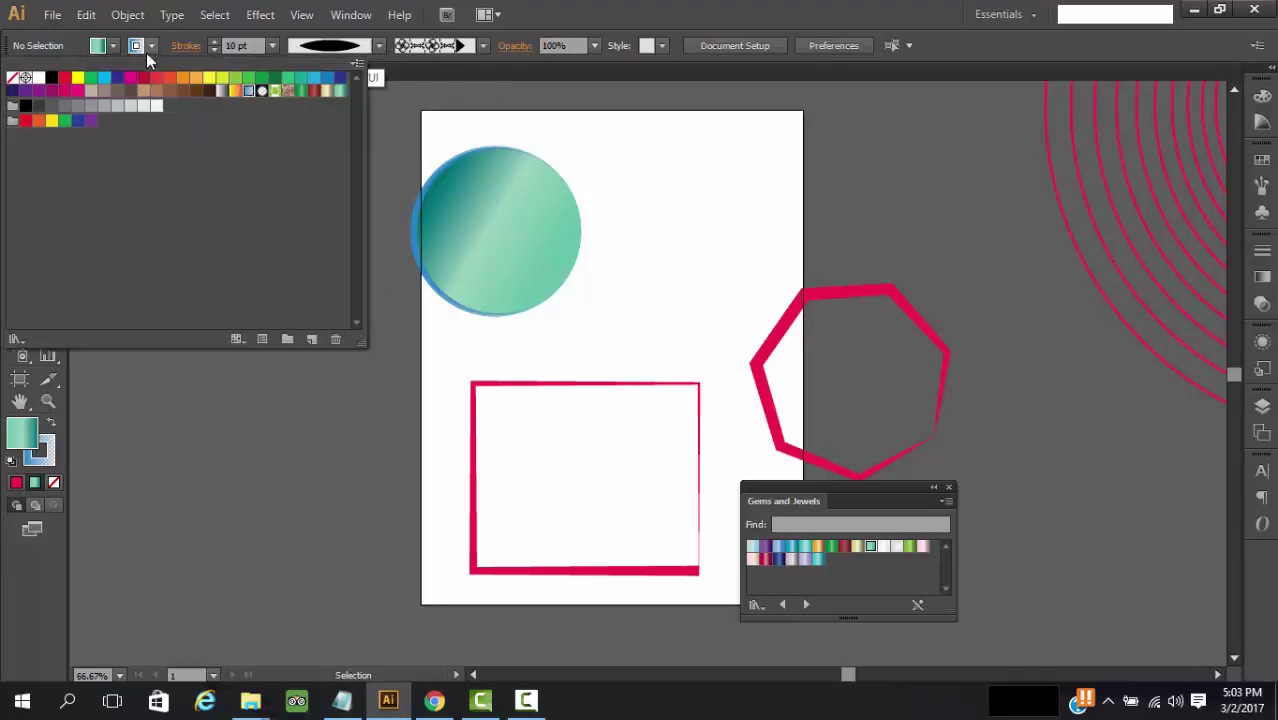
pyautogui.click(15, 340)
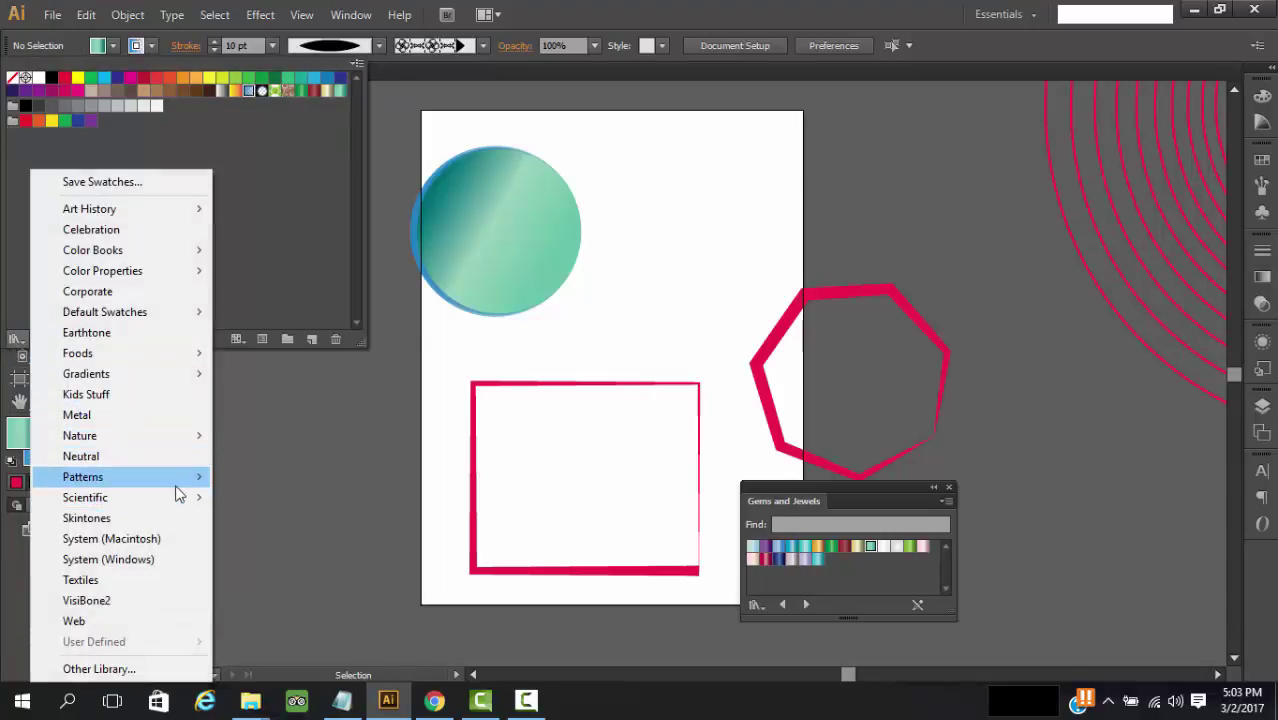
pyautogui.moveTo(175, 373)
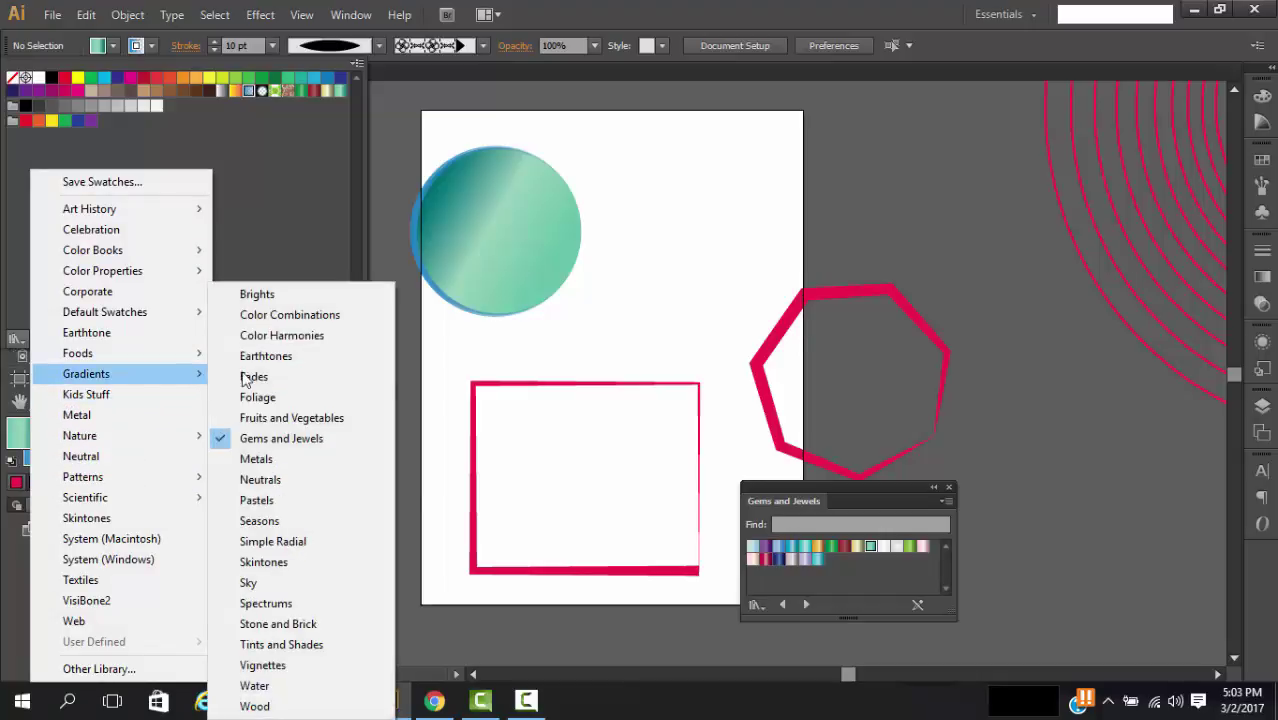
pyautogui.click(294, 215)
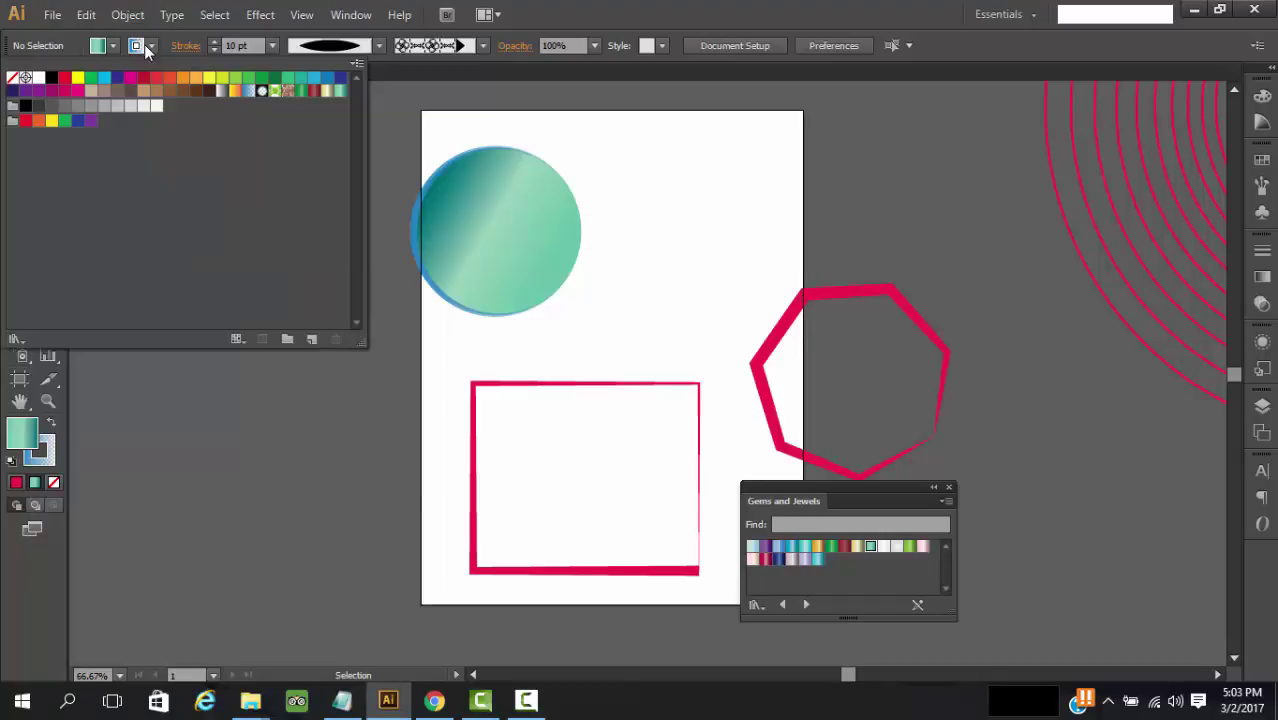
pyautogui.click(144, 44)
pyautogui.click(379, 46)
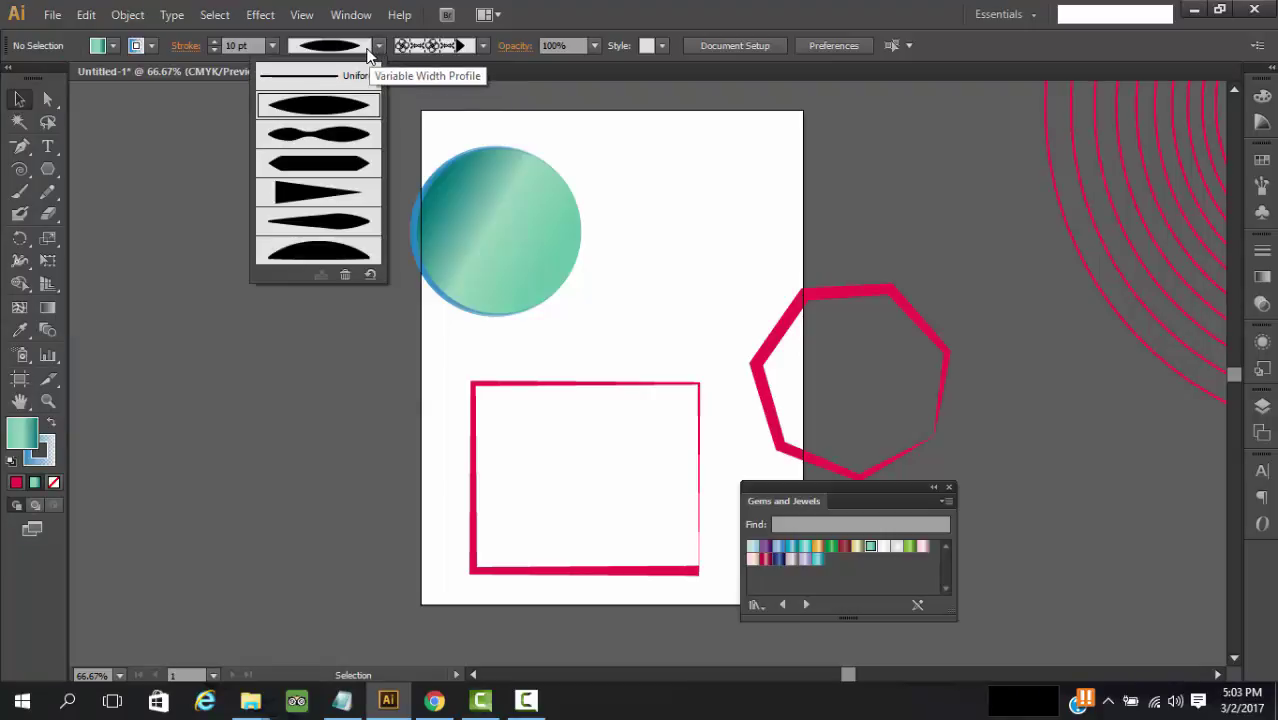
pyautogui.click(376, 47)
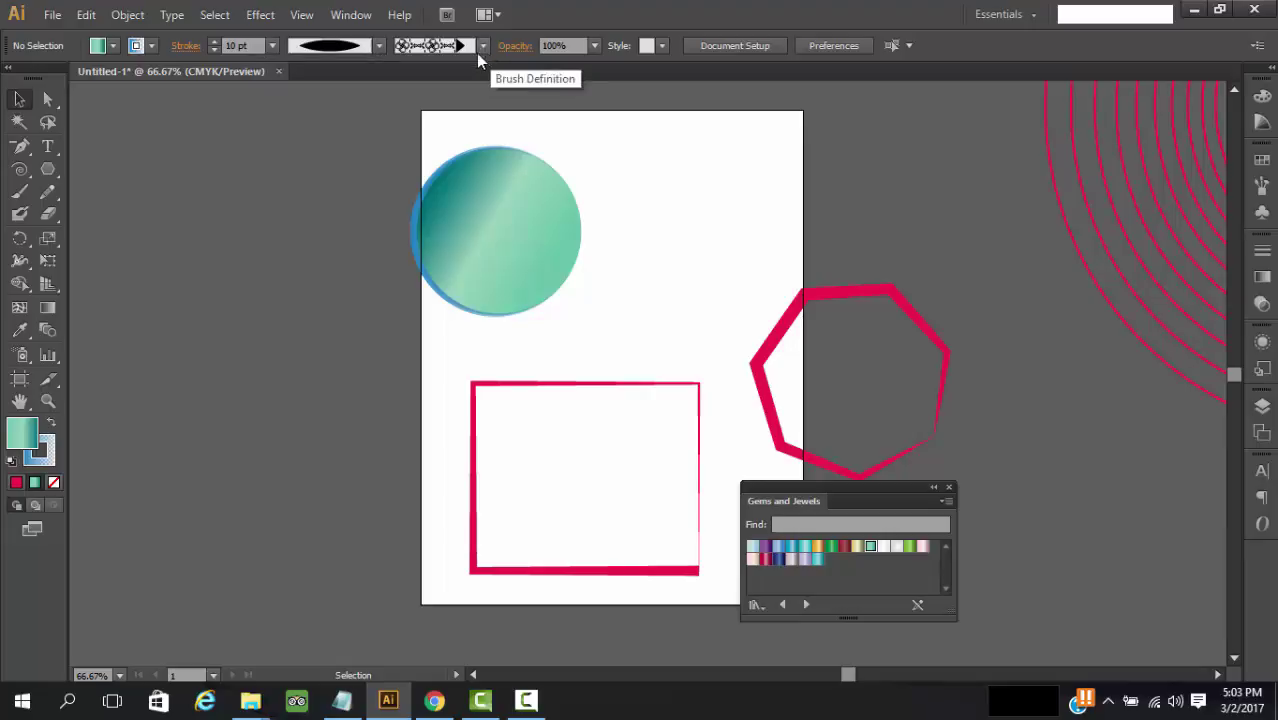
# Delete the circle, heptagon and rectangle, and close the Gems and Jewels swatch library.
pyautogui.click(19, 192)
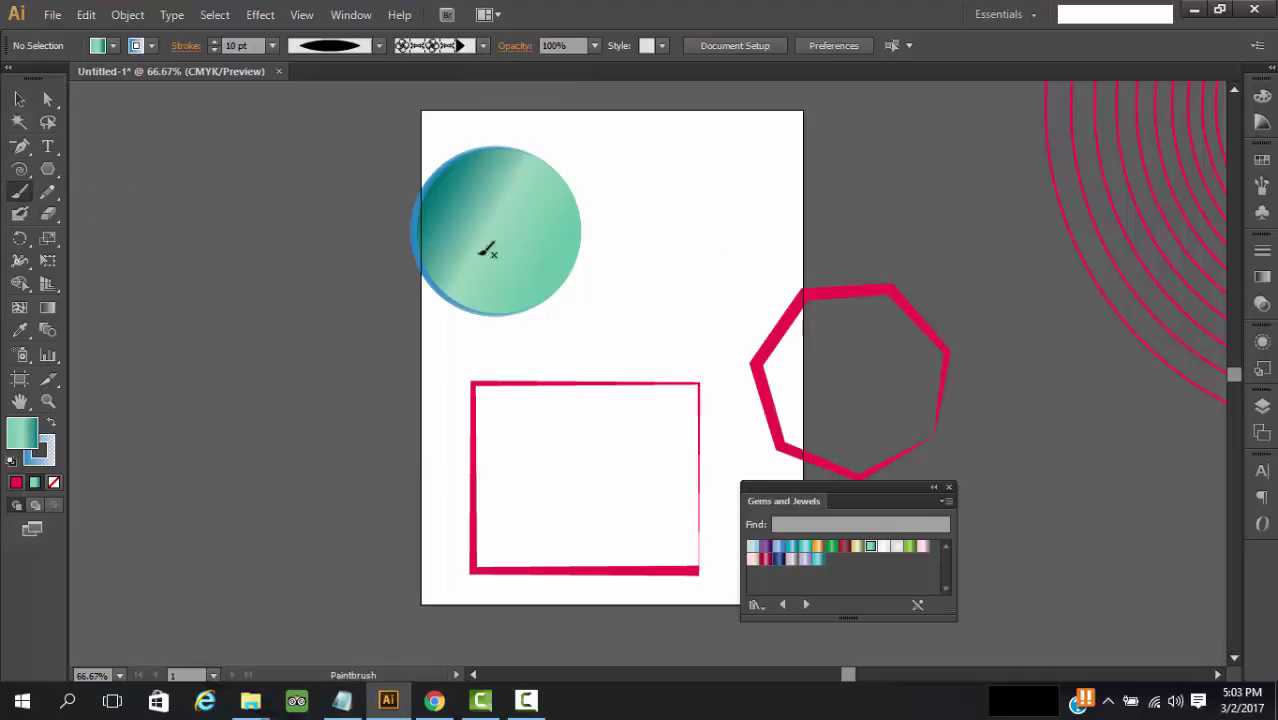
pyautogui.click(19, 99)
pyautogui.click(446, 246)
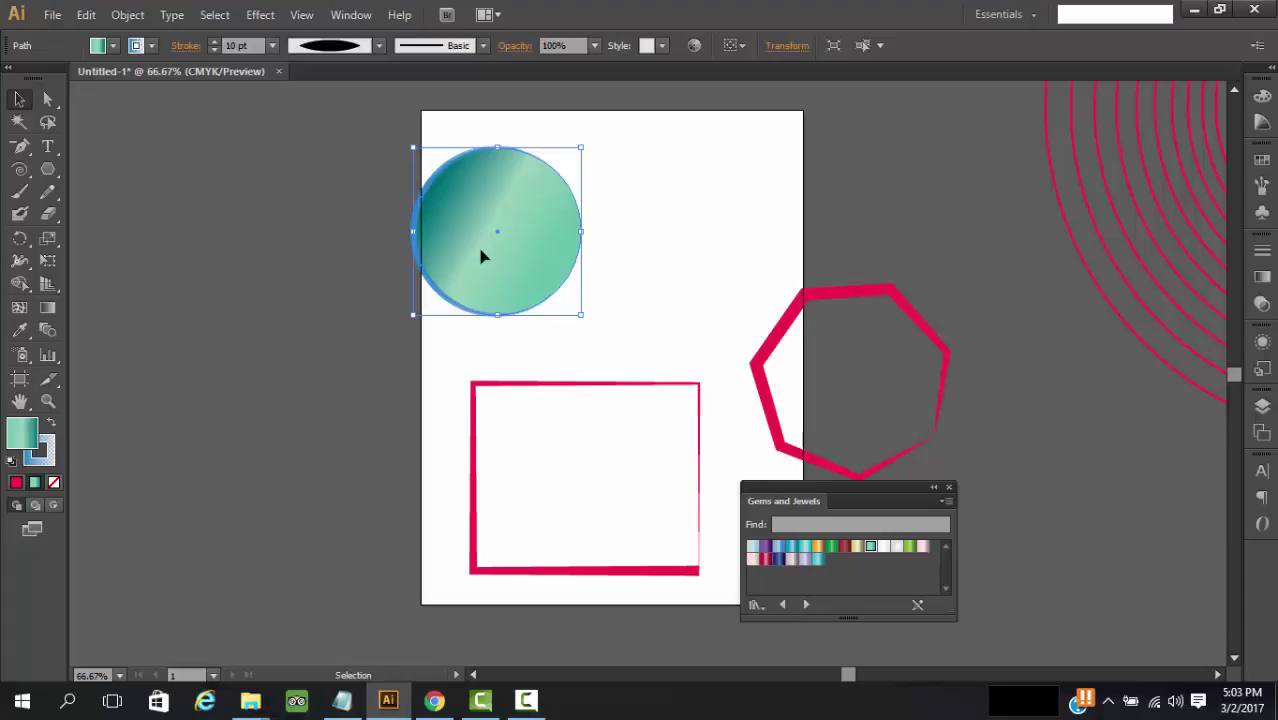
pyautogui.press('Delete')
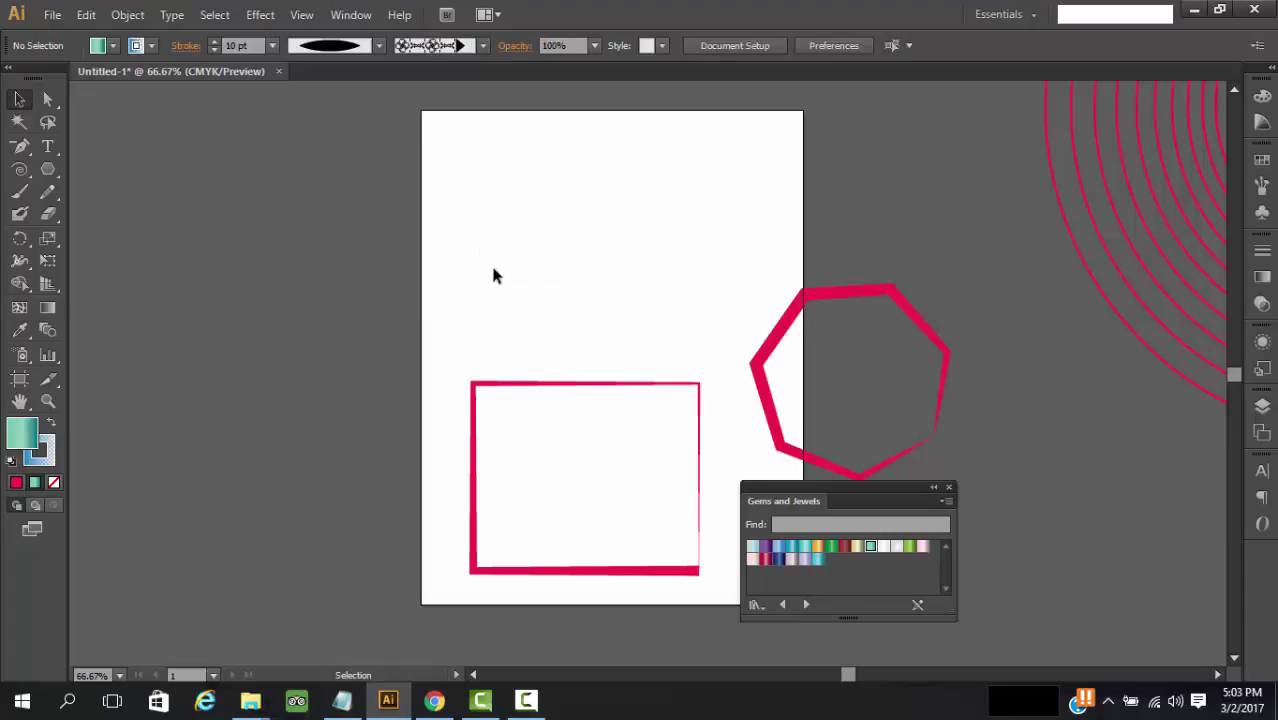
pyautogui.click(768, 342)
pyautogui.press('Delete')
pyautogui.click(668, 383)
pyautogui.press('Delete')
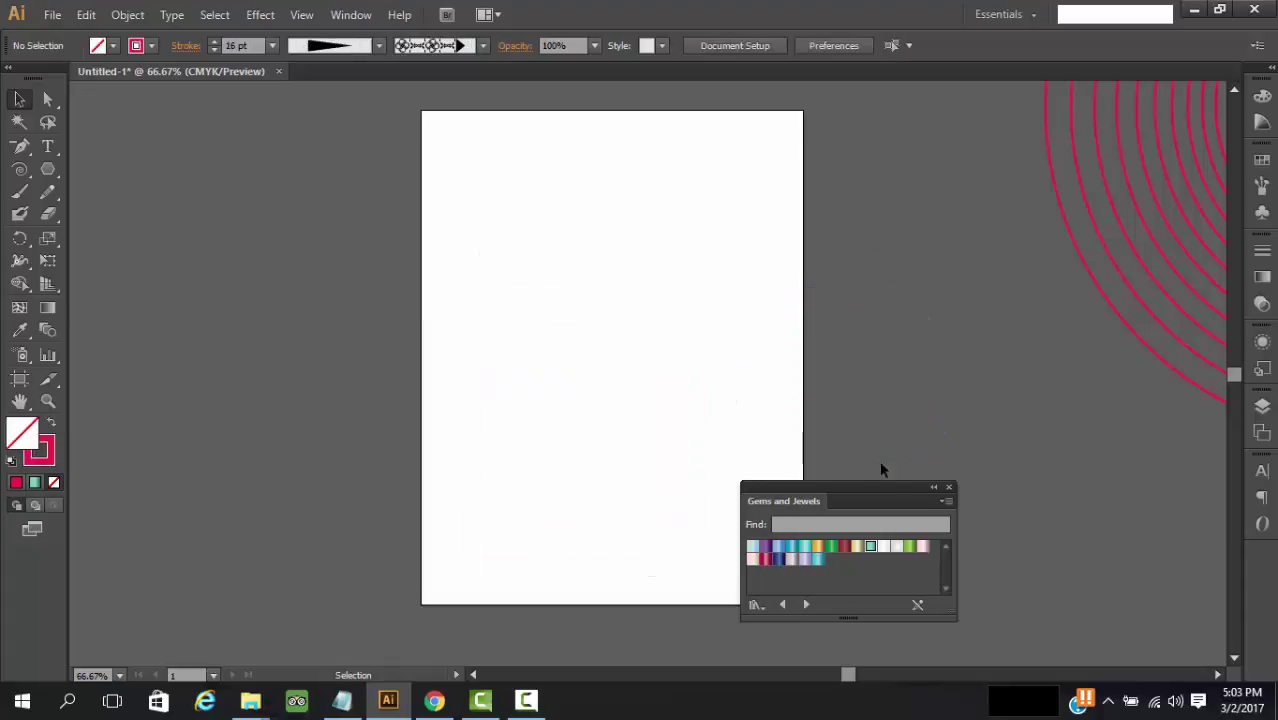
pyautogui.click(949, 487)
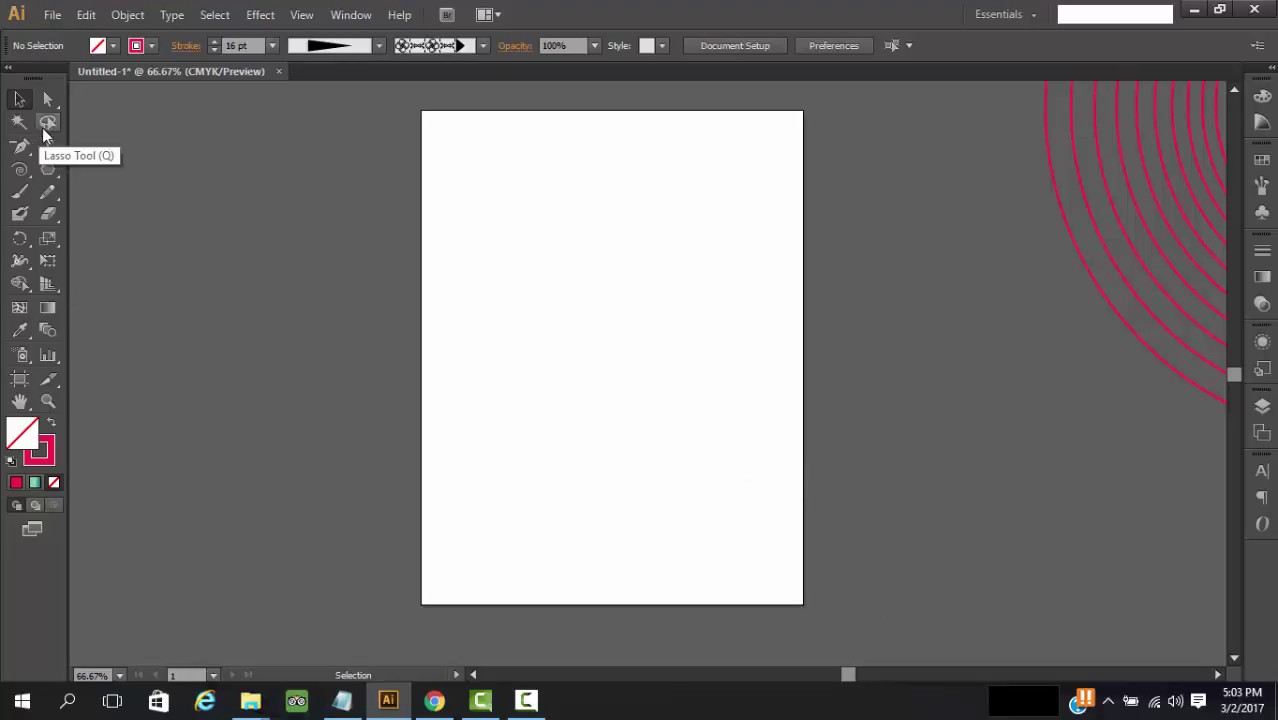
# Choose the black ornamental pattern brush and paint a nearly horizontal Paintbrush stroke across the upper half of the artboard.
pyautogui.click(19, 191)
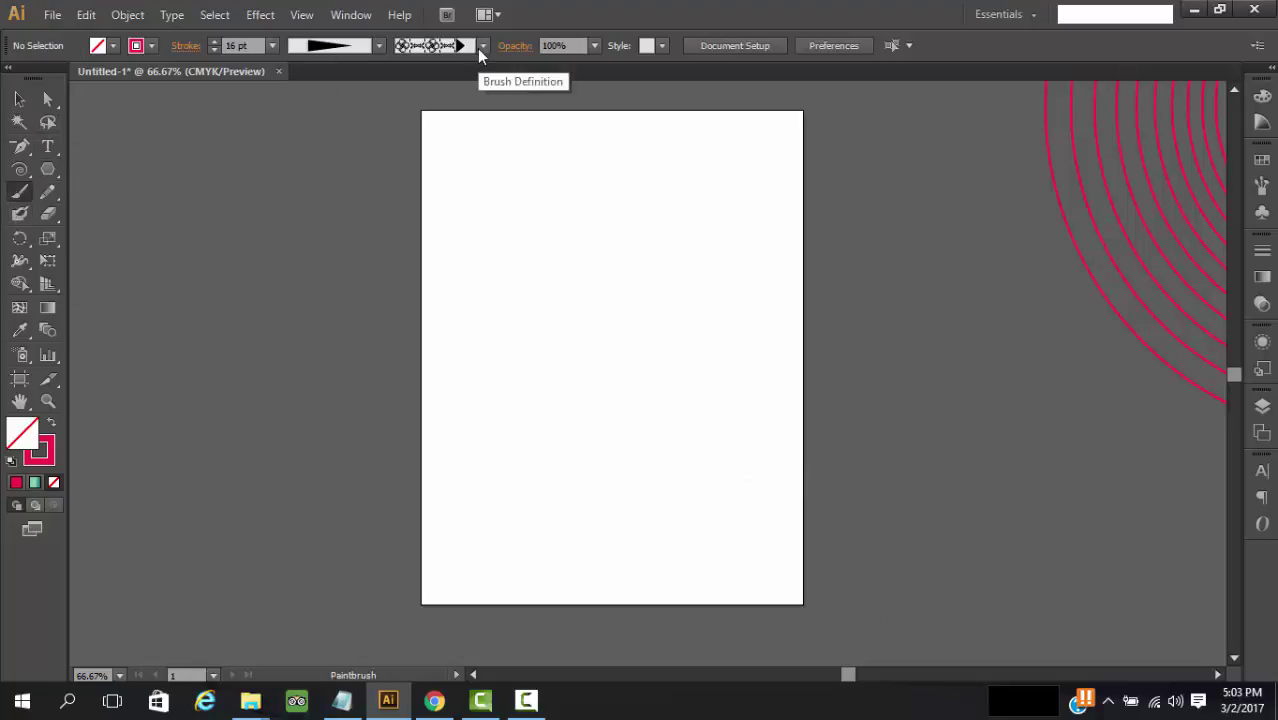
pyautogui.click(482, 45)
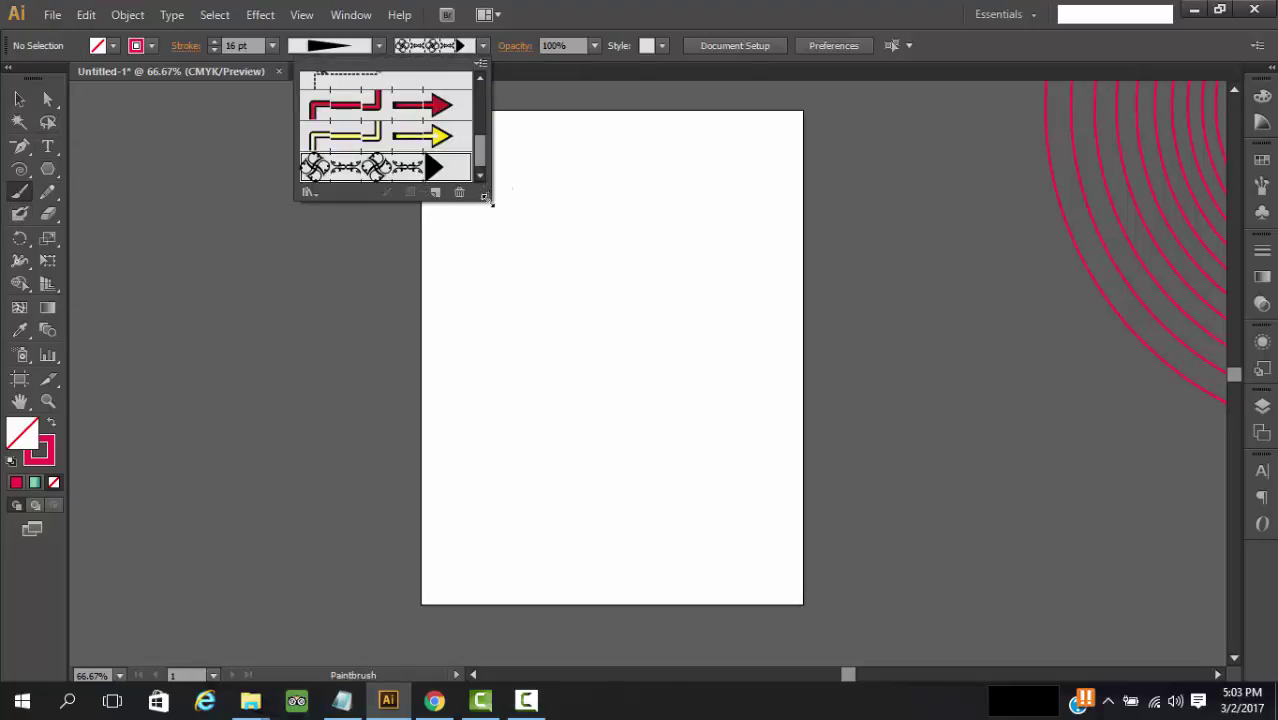
pyautogui.moveTo(487, 195)
pyautogui.mouseDown()
pyautogui.moveTo(565, 389)
pyautogui.moveTo(498, 312)
pyautogui.moveTo(509, 401)
pyautogui.mouseUp()
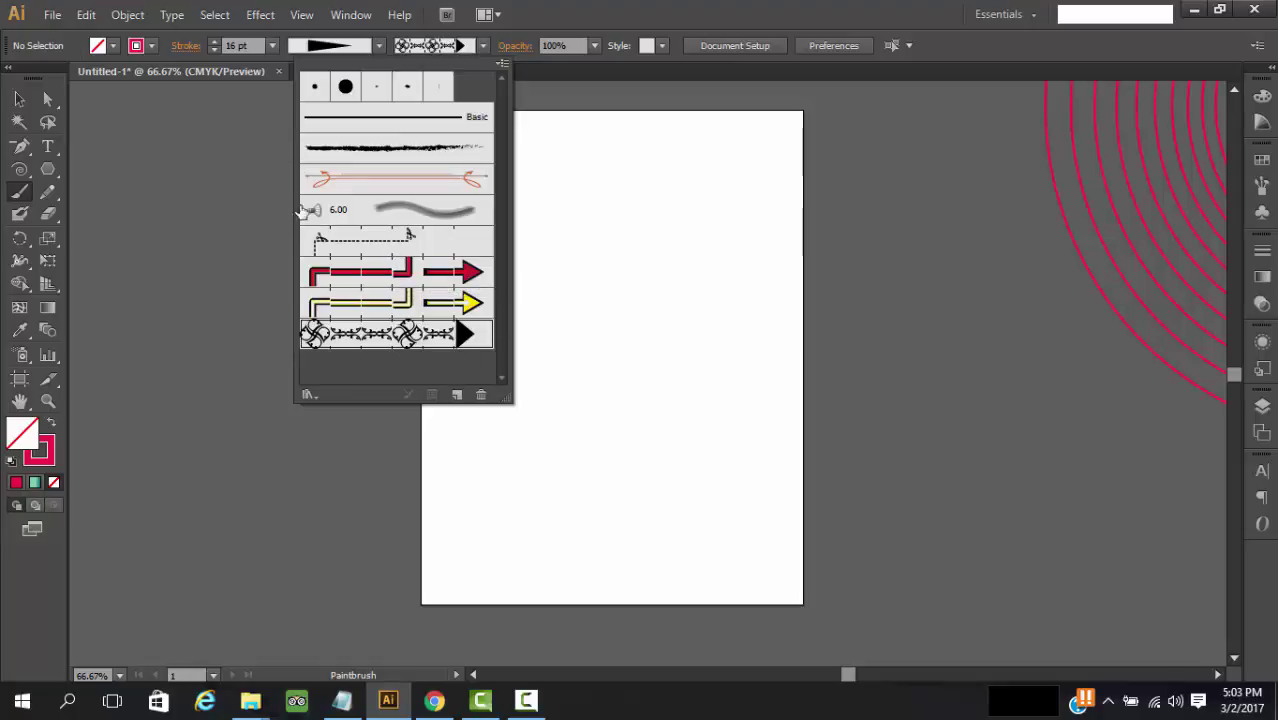
pyautogui.click(421, 340)
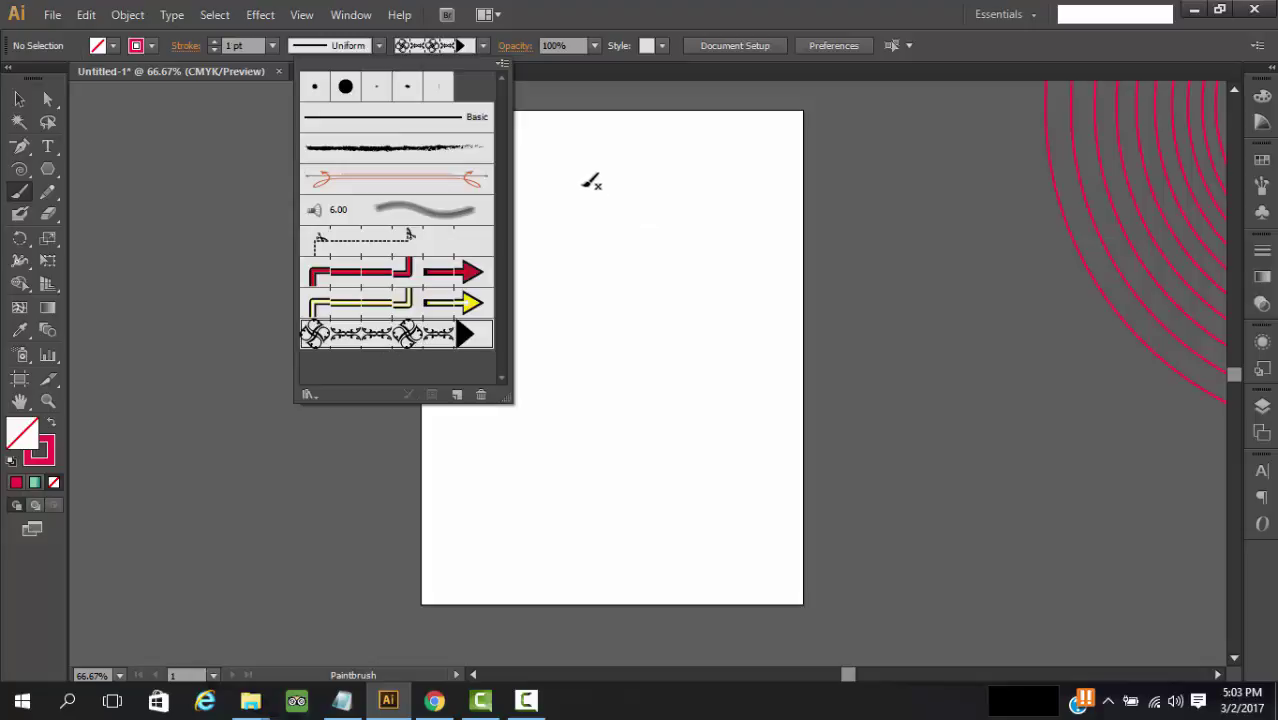
pyautogui.click(630, 118)
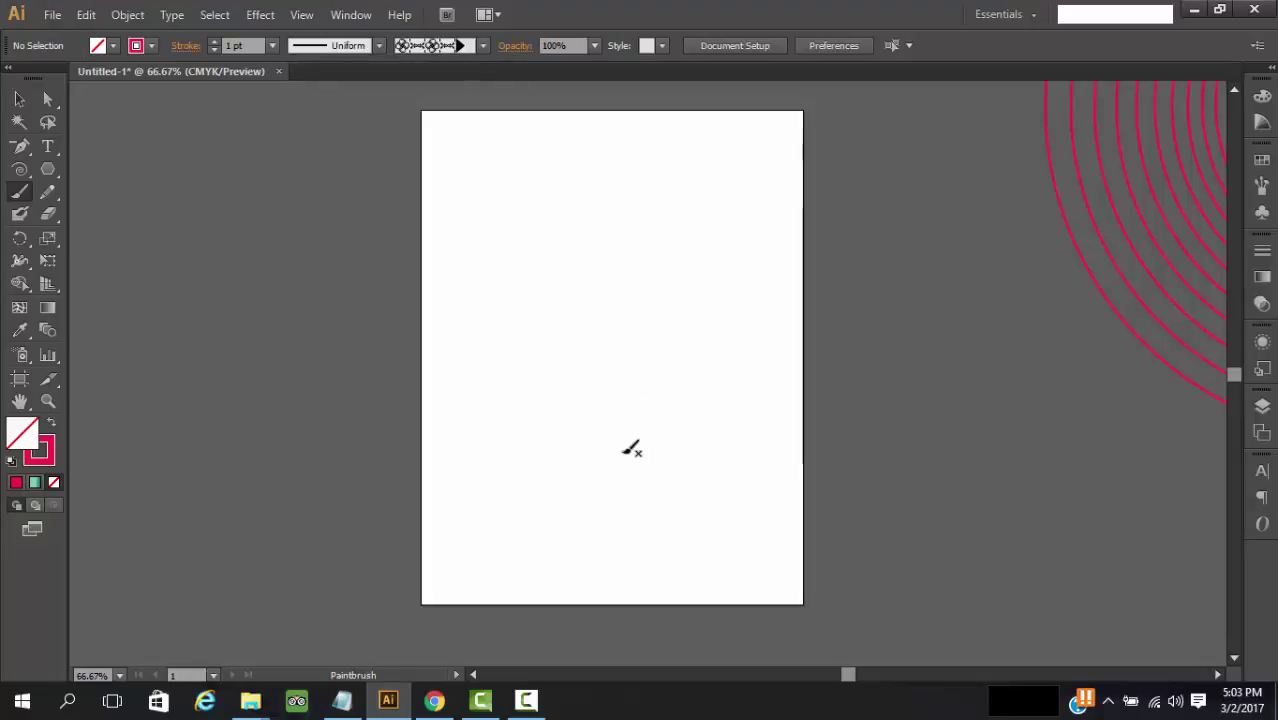
pyautogui.click(18, 196)
pyautogui.moveTo(480, 256); pyautogui.dragTo(684, 266)
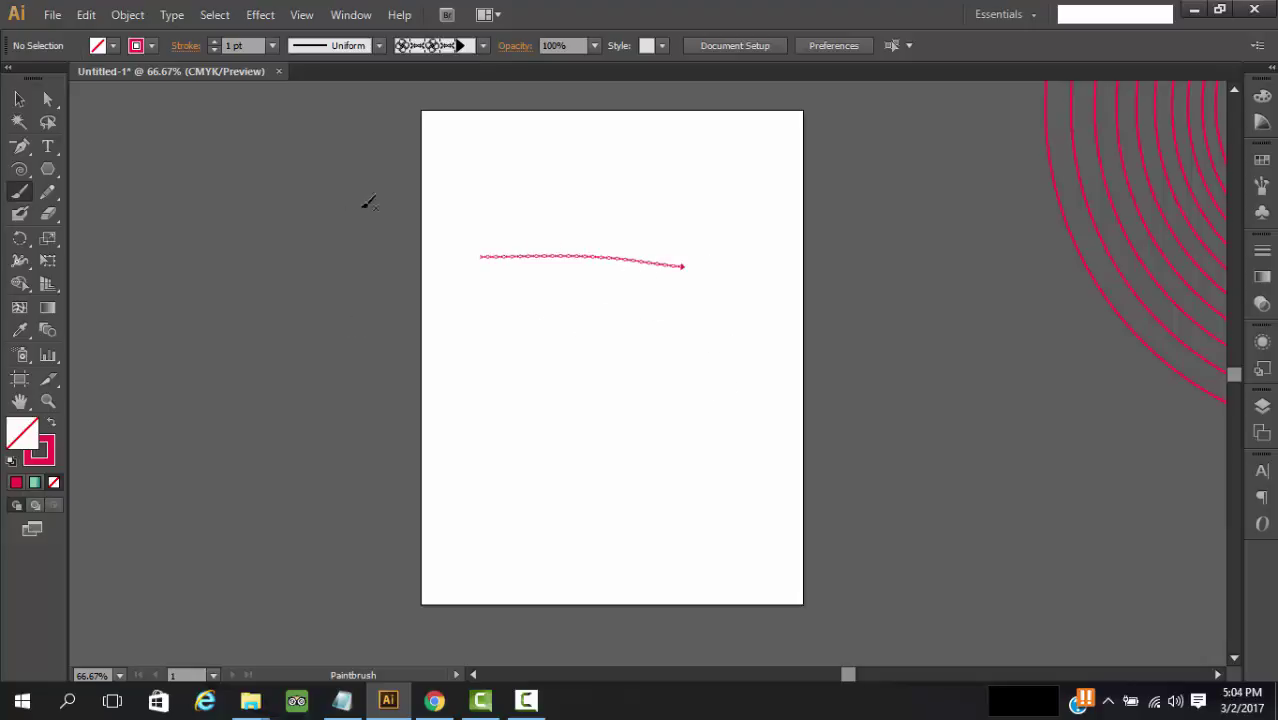
# Set the stroke weight to 8 pt and return to the Selection tool.
pyautogui.click(214, 42)
pyautogui.click(214, 42)
pyautogui.click(214, 42)
pyautogui.click(214, 42)
pyautogui.click(214, 42)
pyautogui.click(19, 98)
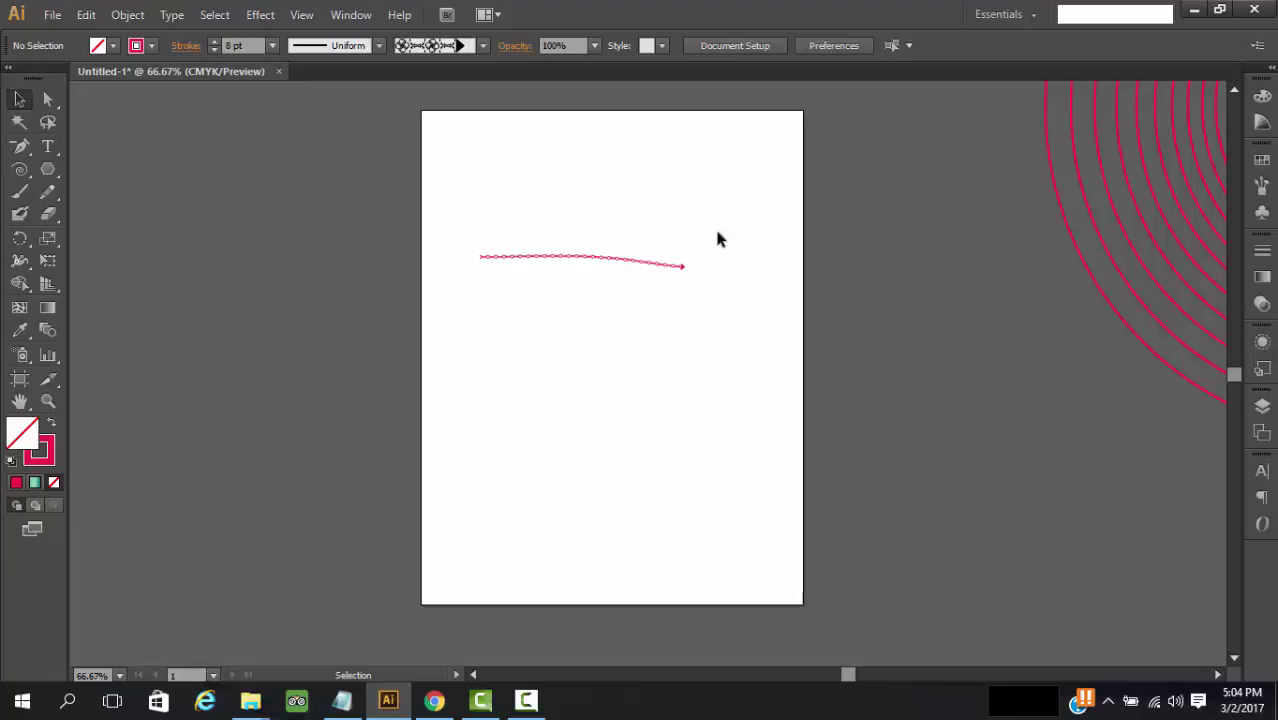
# Set the ornamental brush stroke's weight to 13 pt and move the stroke slightly higher on the artboard.
pyautogui.click(633, 263)
pyautogui.click(215, 42)
pyautogui.click(215, 42)
pyautogui.click(215, 42)
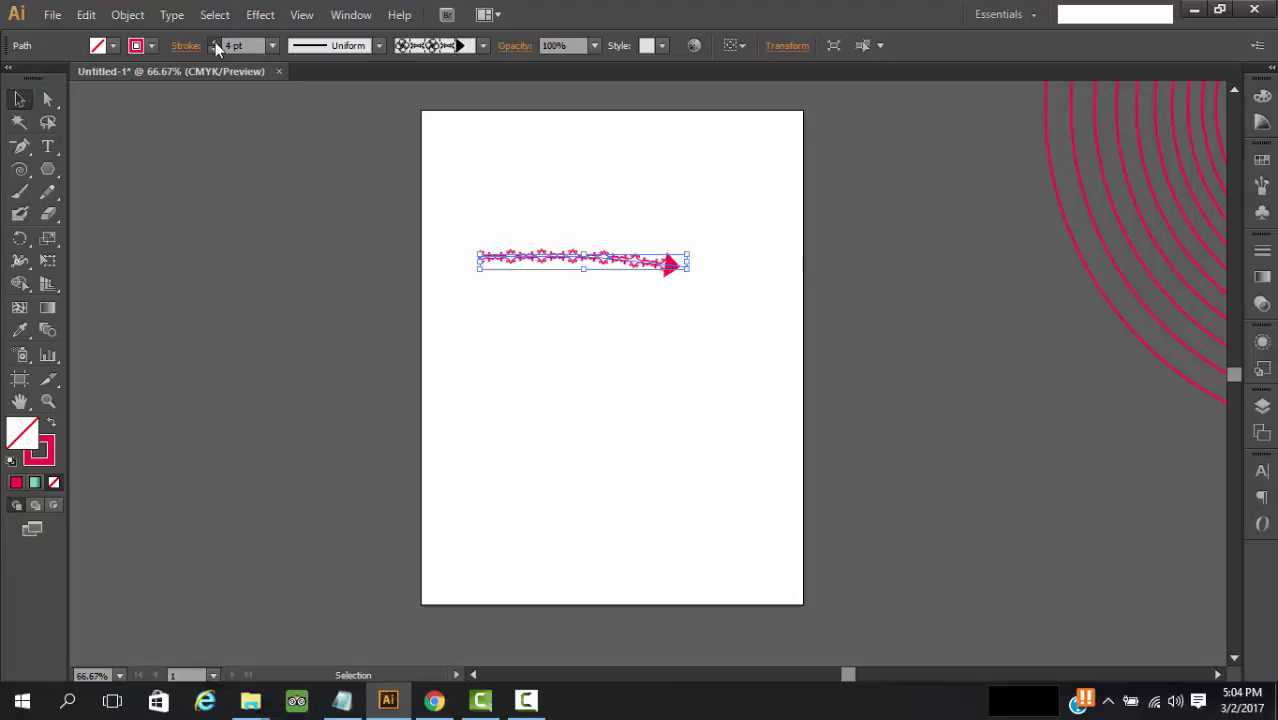
pyautogui.click(215, 42)
pyautogui.click(215, 42)
pyautogui.click(732, 248)
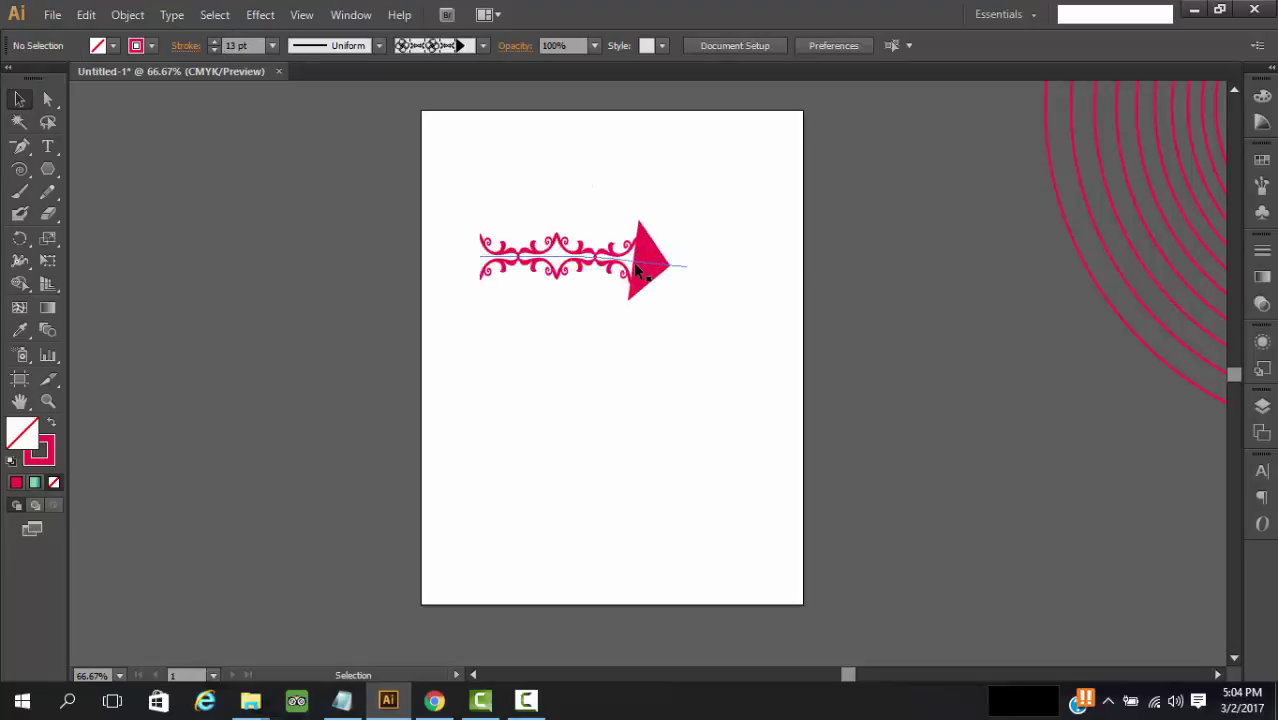
pyautogui.moveTo(635, 261); pyautogui.dragTo(651, 222)
pyautogui.click(676, 271)
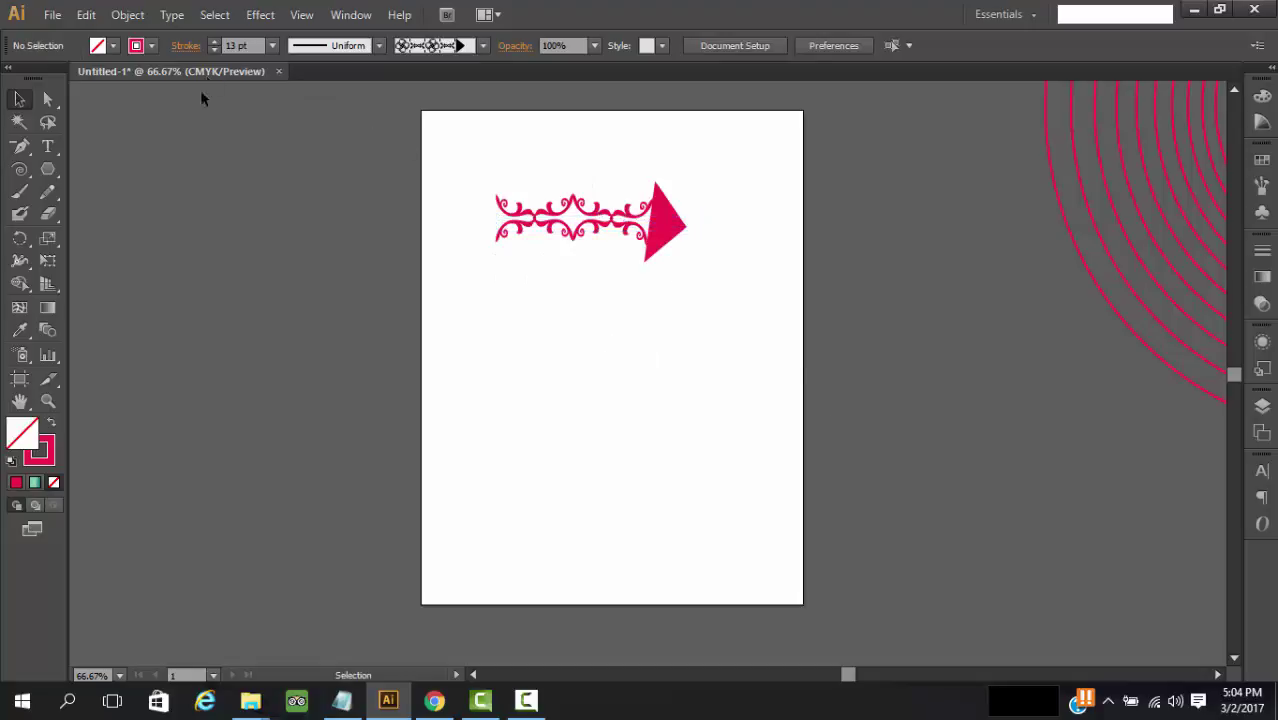
# Look through the brush library categories and open the Arrows_Special brush library.
pyautogui.click(484, 46)
pyautogui.click(287, 394)
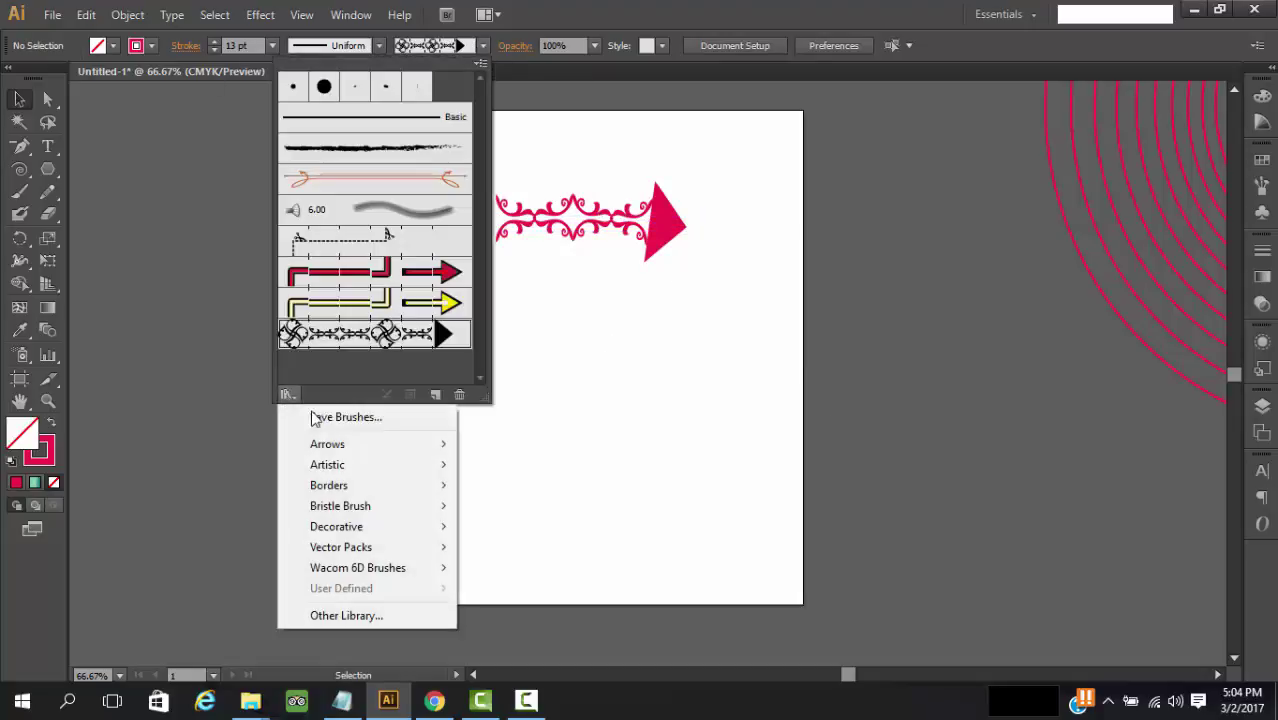
pyautogui.moveTo(455, 469)
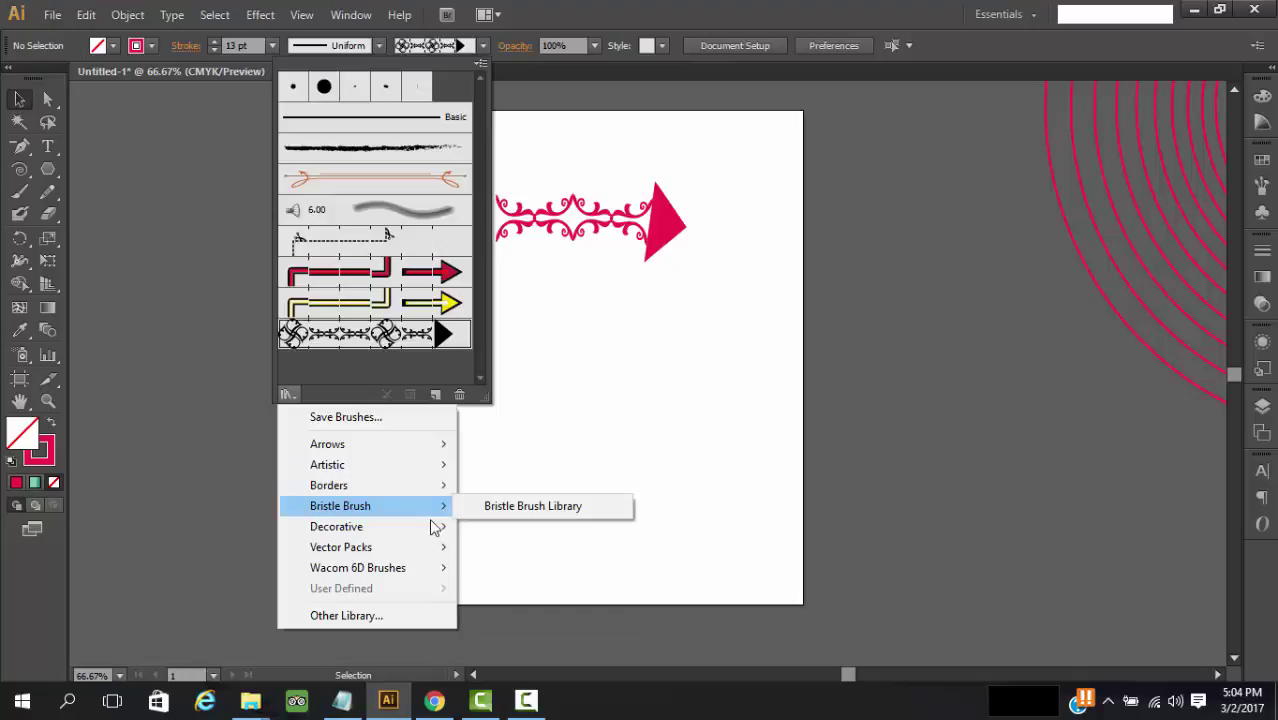
pyautogui.moveTo(438, 552)
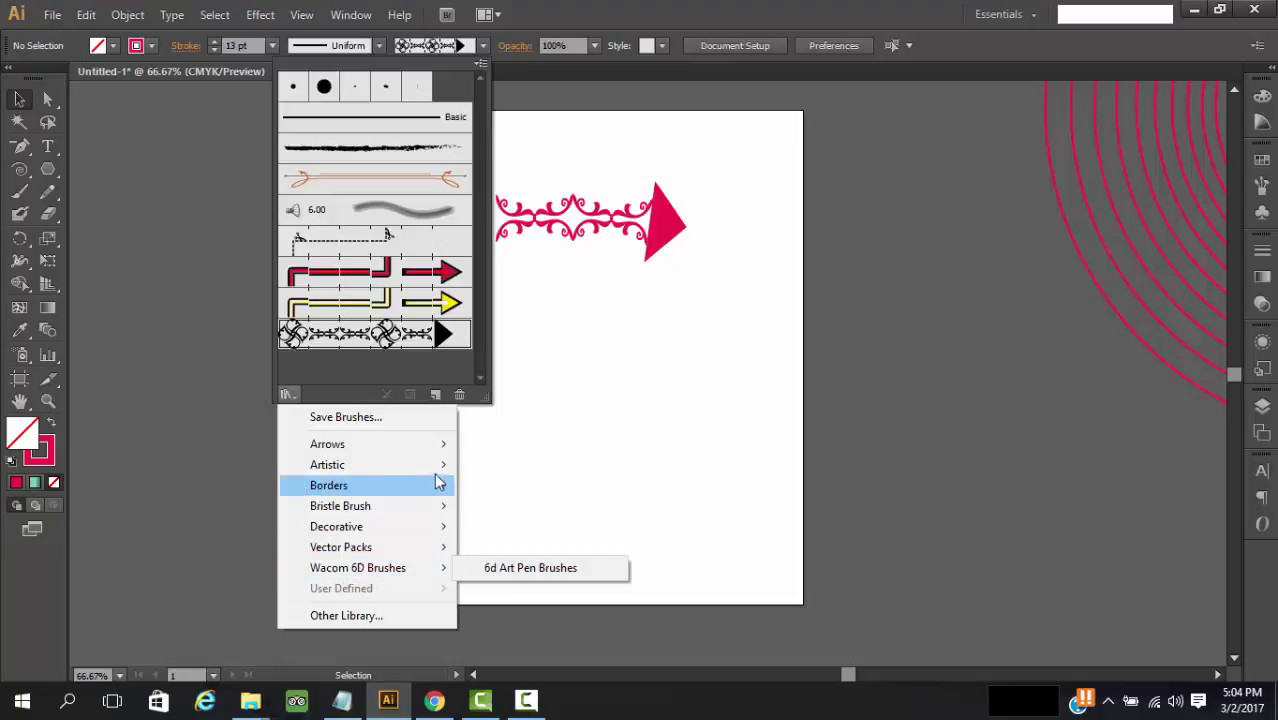
pyautogui.moveTo(442, 445)
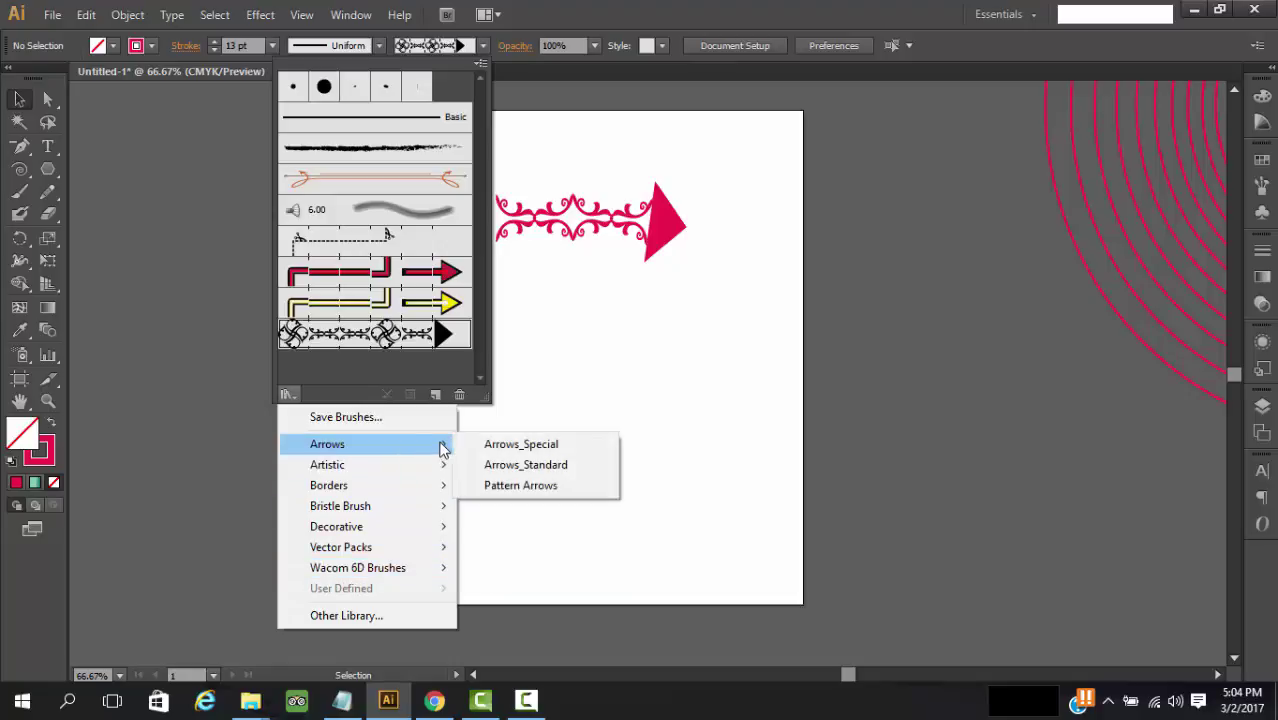
pyautogui.click(515, 449)
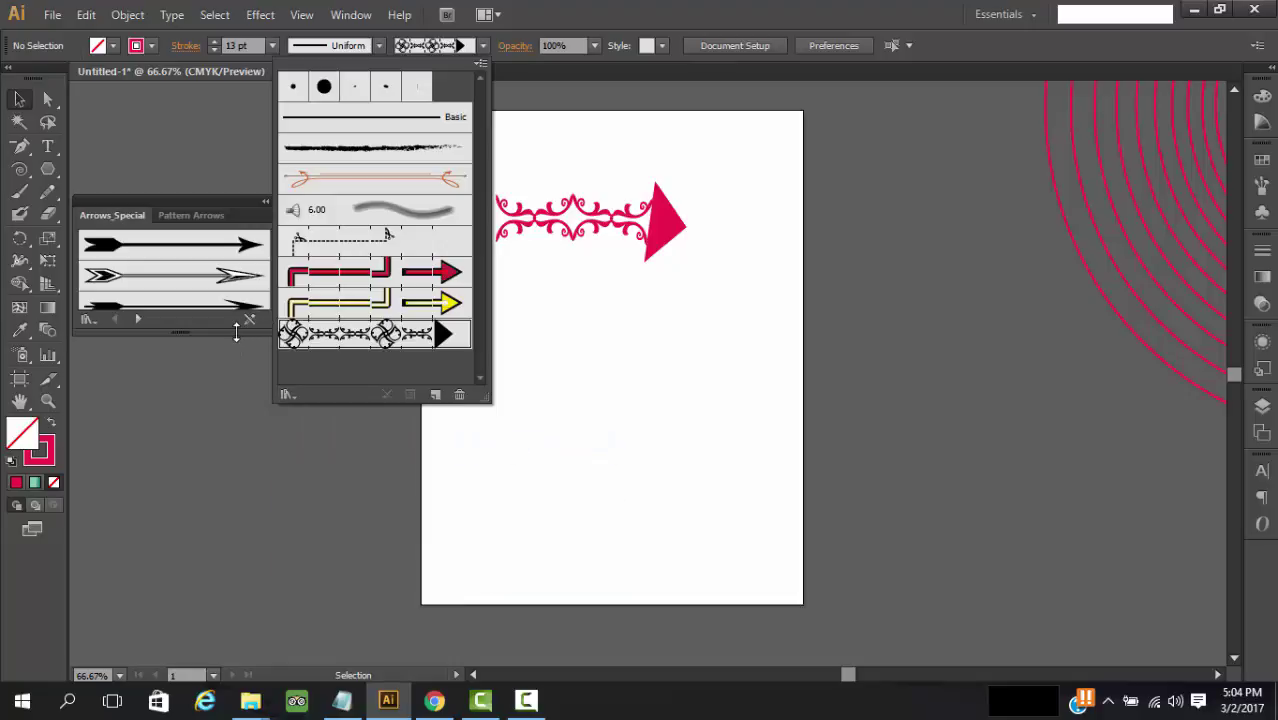
pyautogui.click(228, 461)
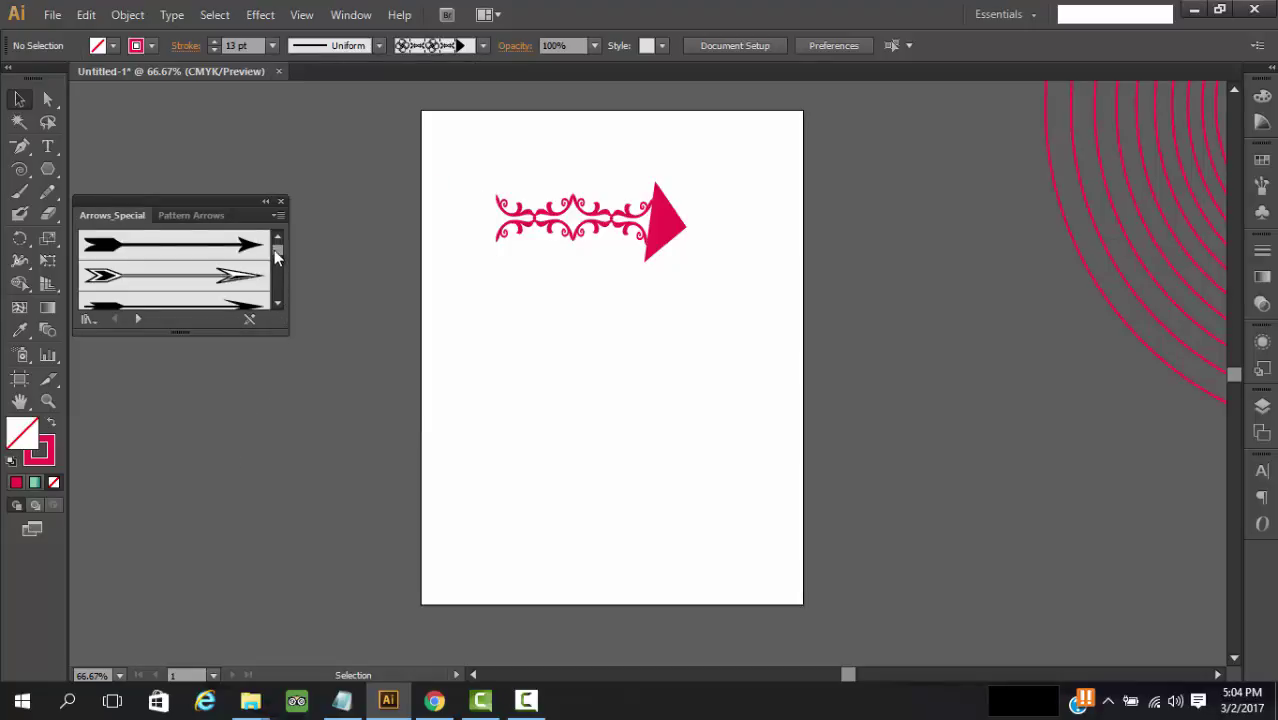
# Choose the yellow zigzag arrow brush and paint a sagging Paintbrush stroke below the ornamental arrow.
pyautogui.moveTo(277, 258); pyautogui.dragTo(269, 303)
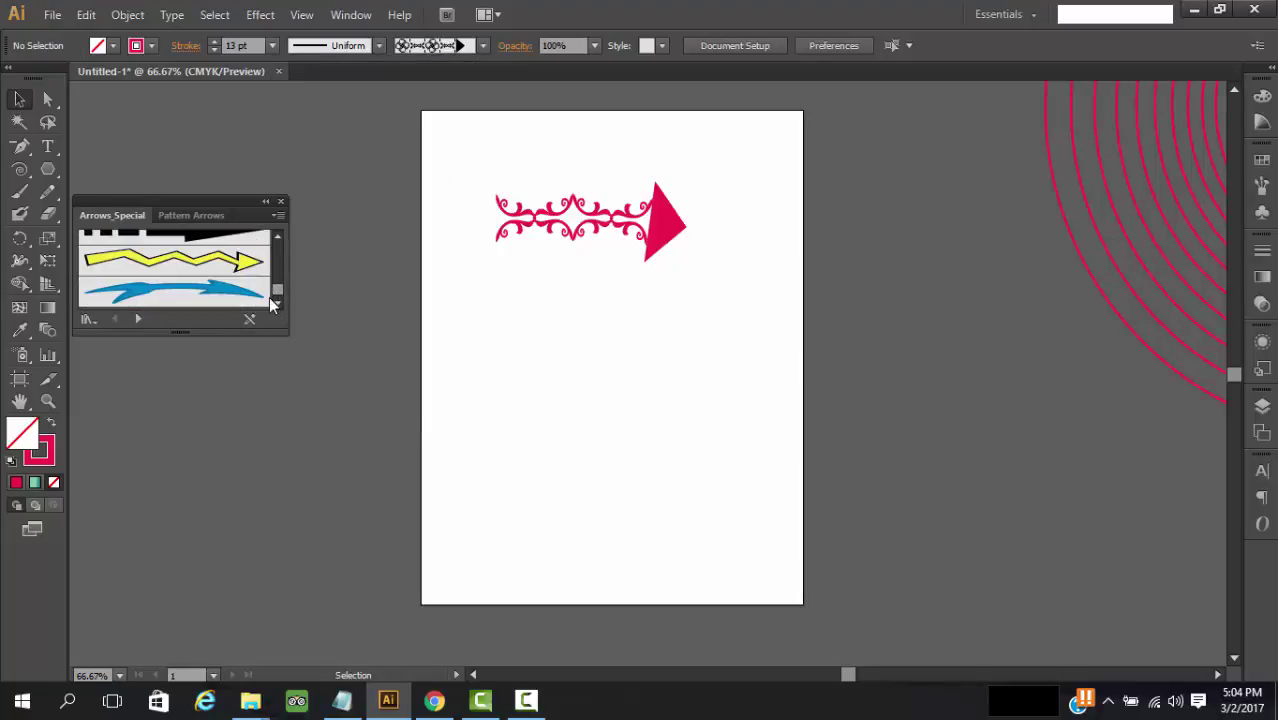
pyautogui.click(233, 267)
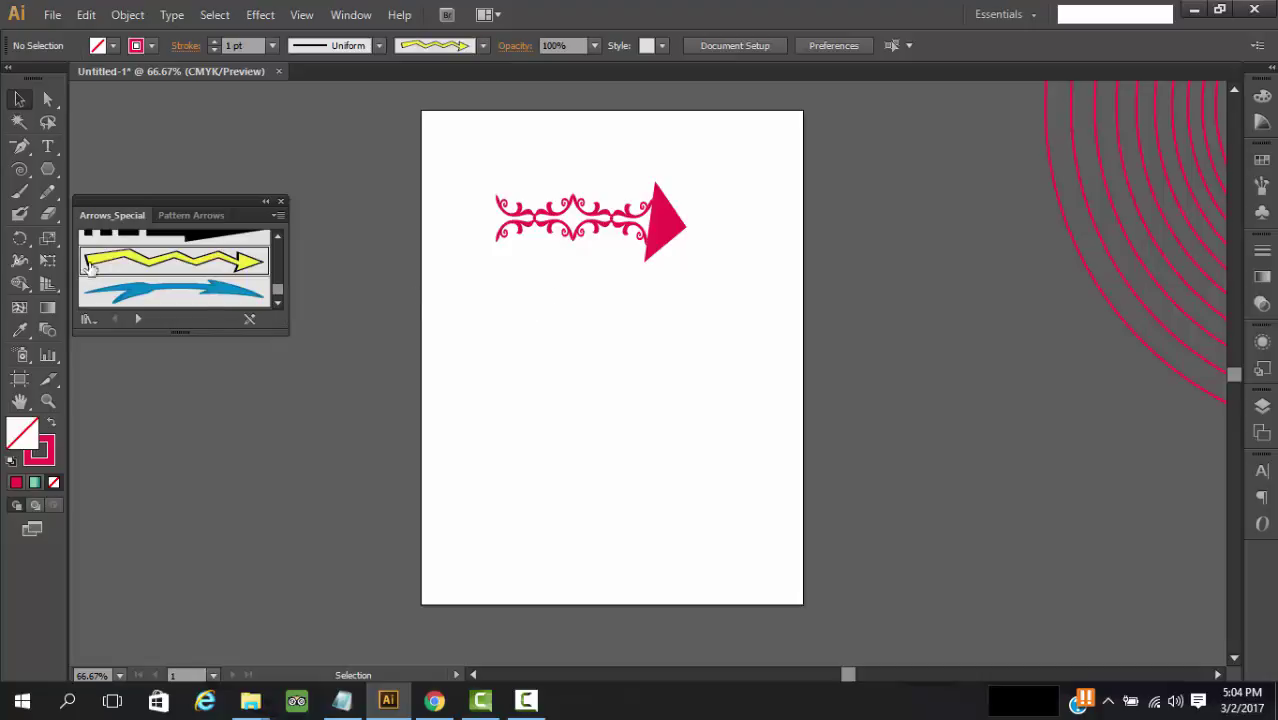
pyautogui.click(19, 192)
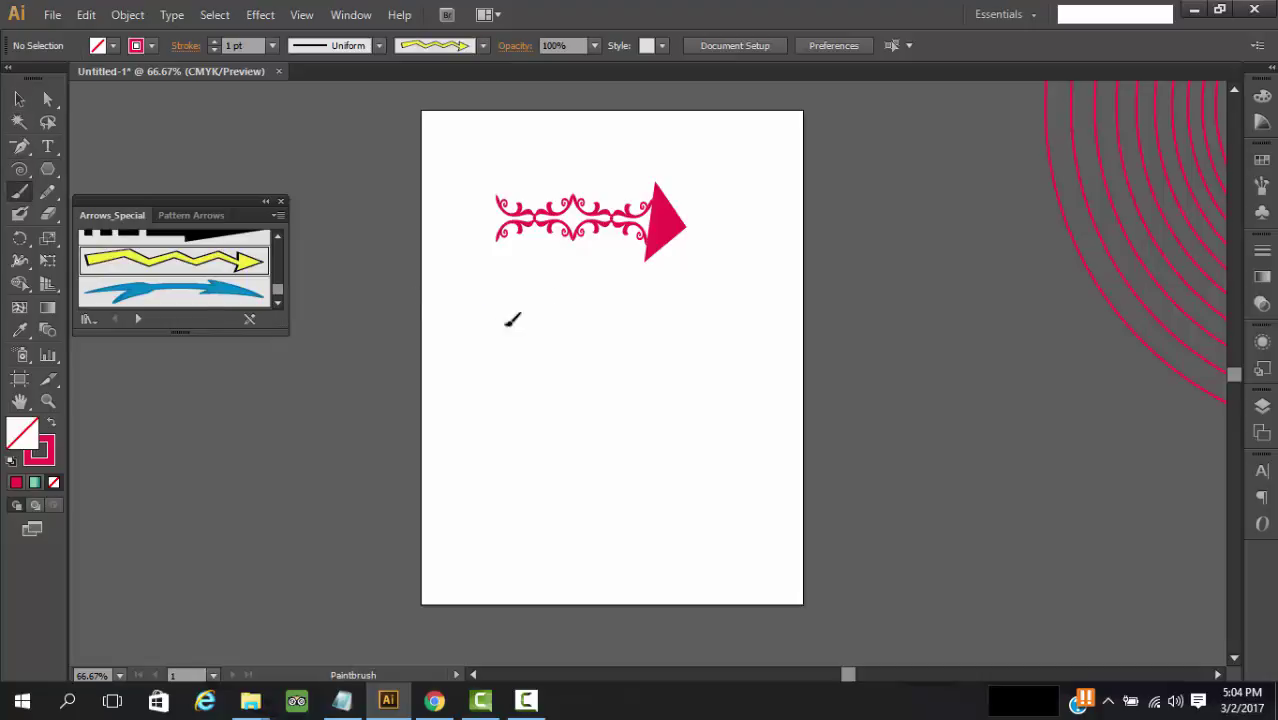
pyautogui.moveTo(507, 322); pyautogui.dragTo(696, 356)
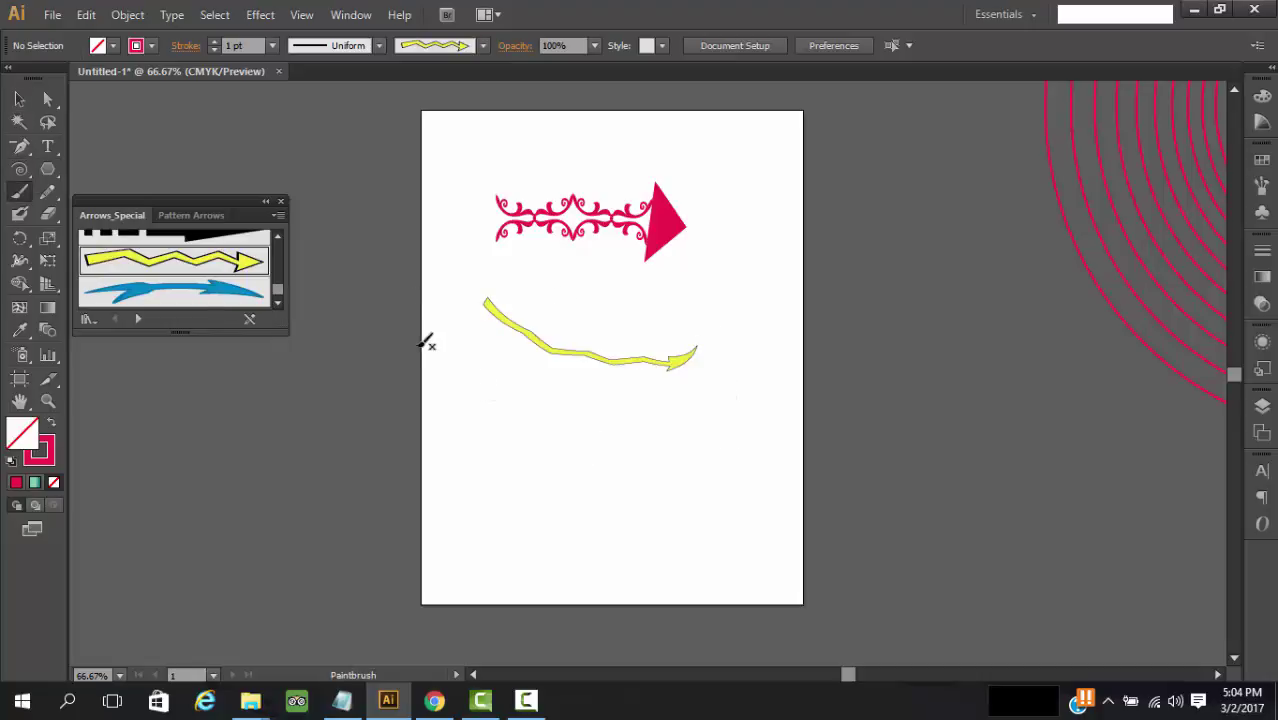
# Draw a wide rectangle below the yellow arrow and apply the blue arrow brush to its outline.
pyautogui.click(47, 170)
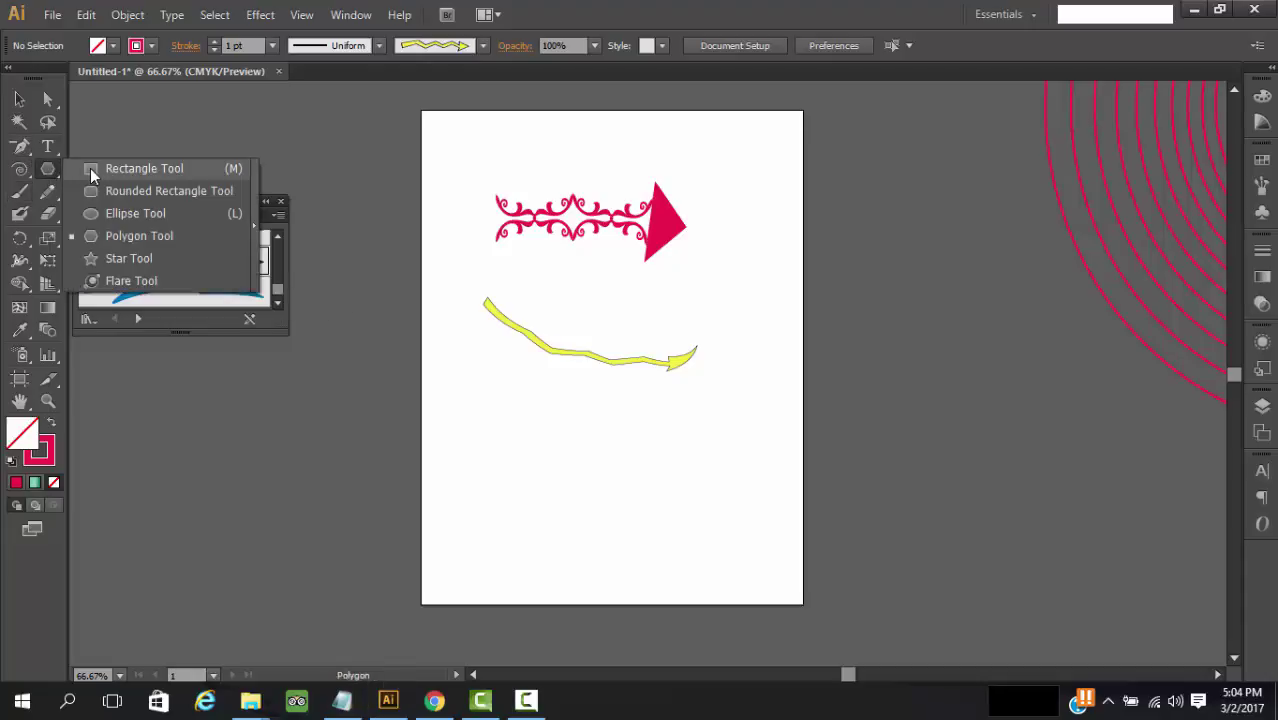
pyautogui.click(90, 168)
pyautogui.moveTo(504, 415); pyautogui.dragTo(703, 489)
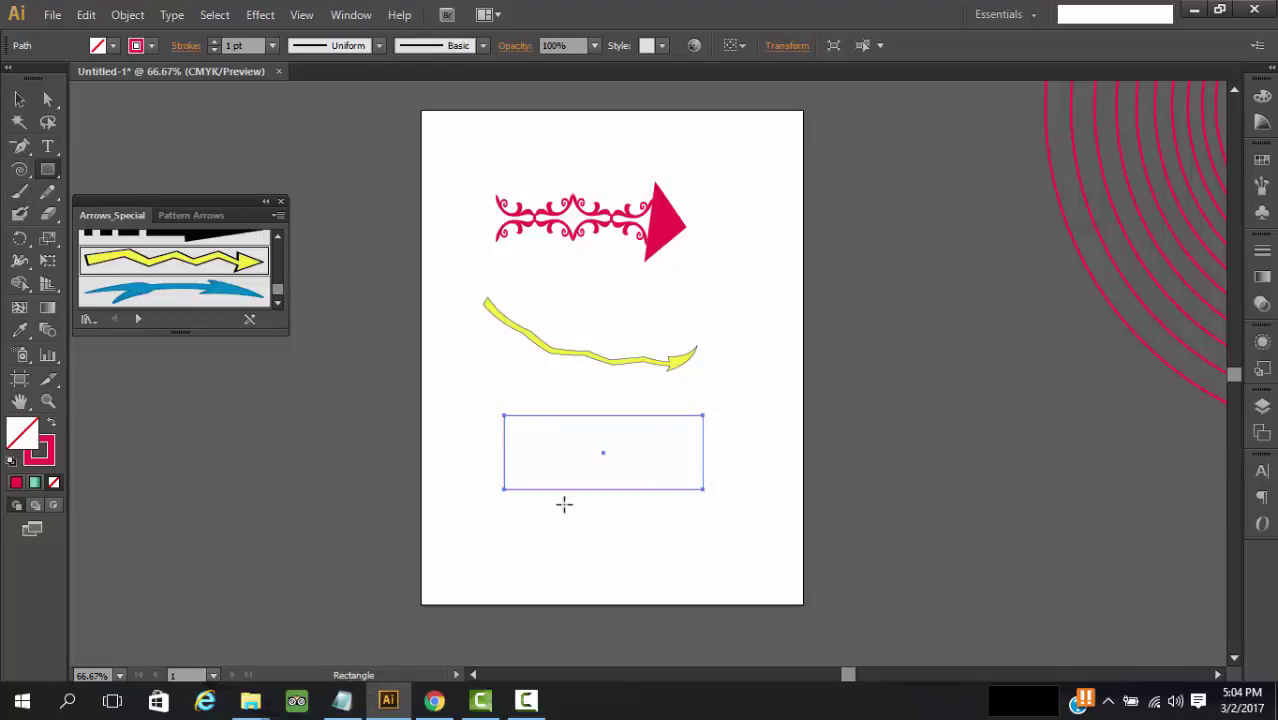
pyautogui.click(177, 293)
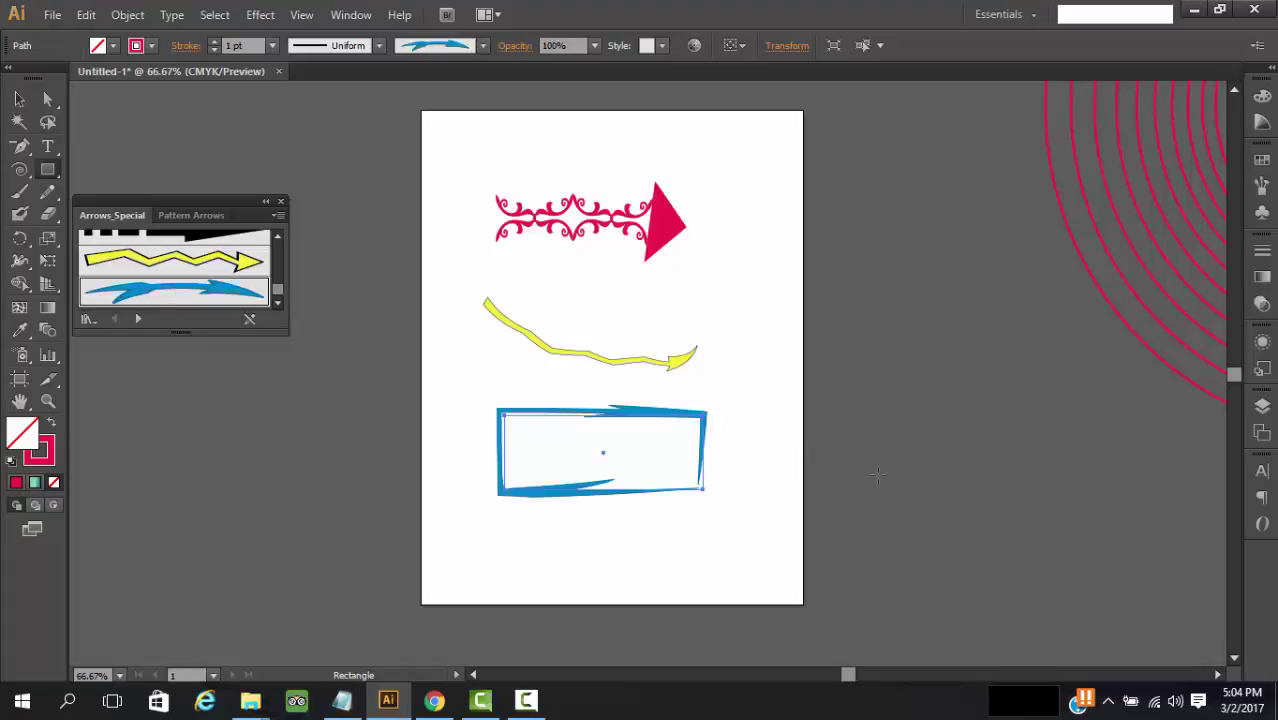
# Enlarge the Arrows_Special library and try the black diamond brush followed by the straighter green 3D arrow brush on the rectangle.
pyautogui.moveTo(287, 337); pyautogui.dragTo(346, 525)
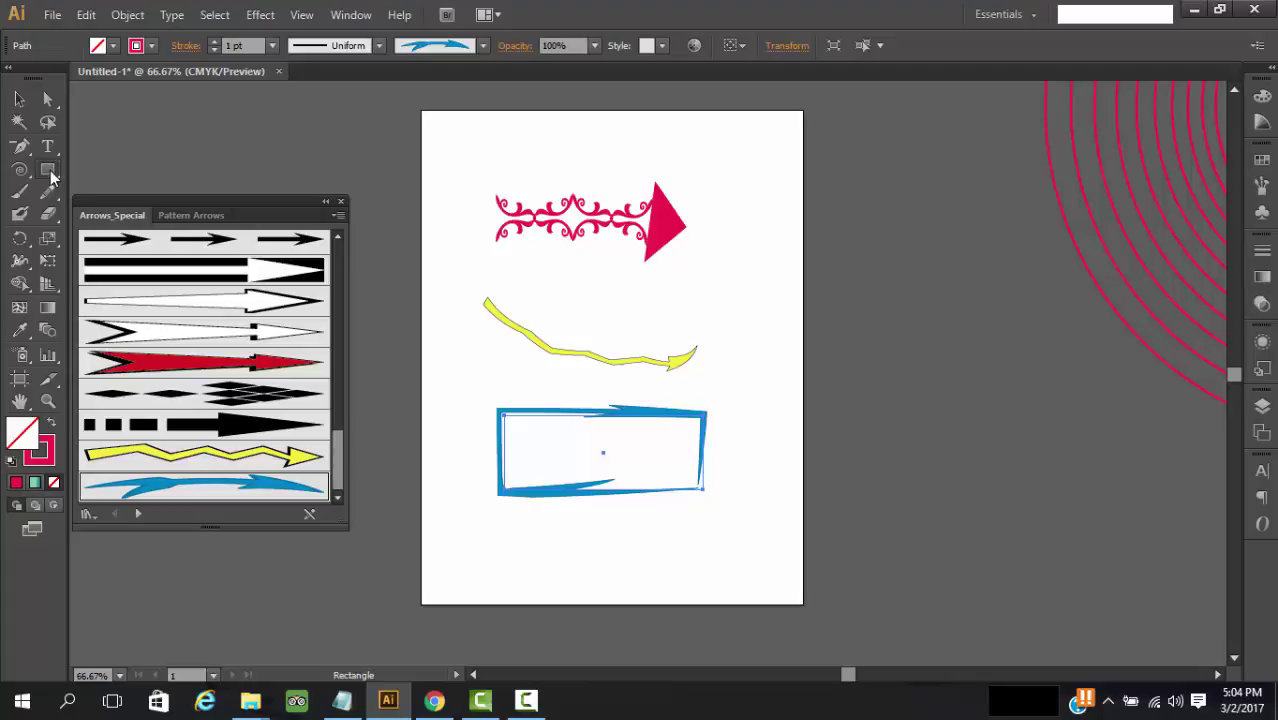
pyautogui.click(253, 396)
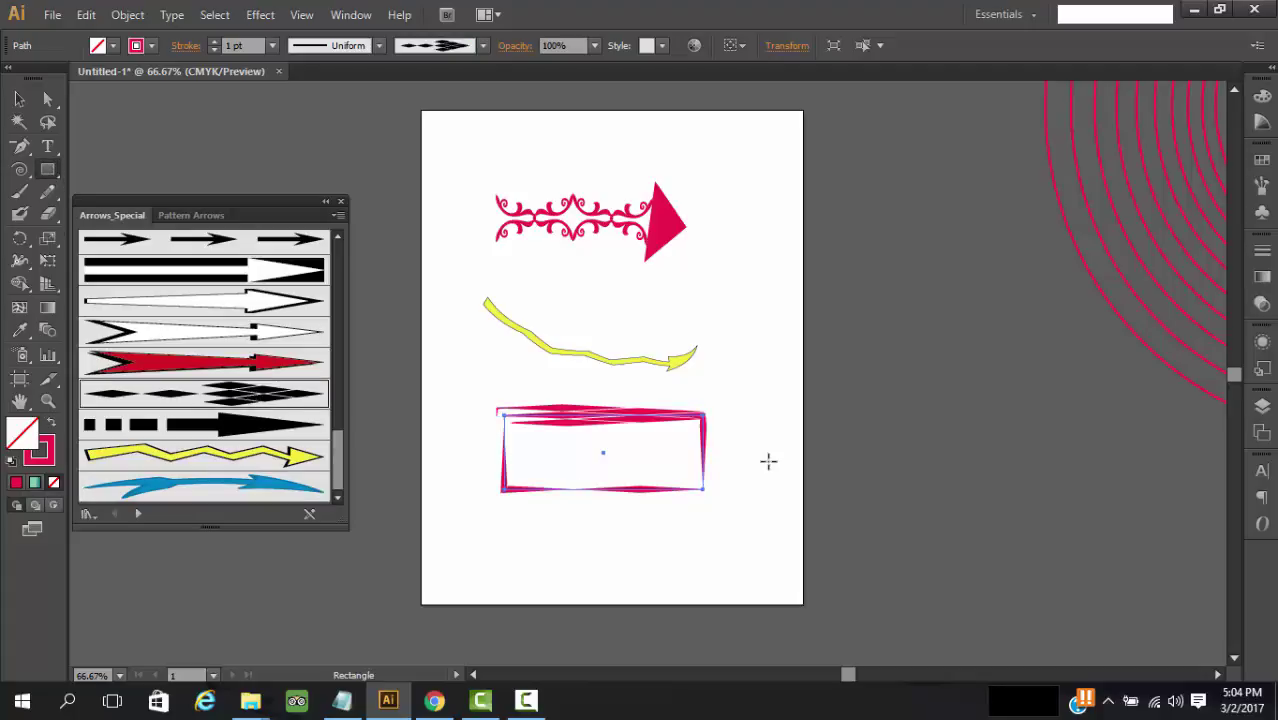
pyautogui.doubleClick(33, 436)
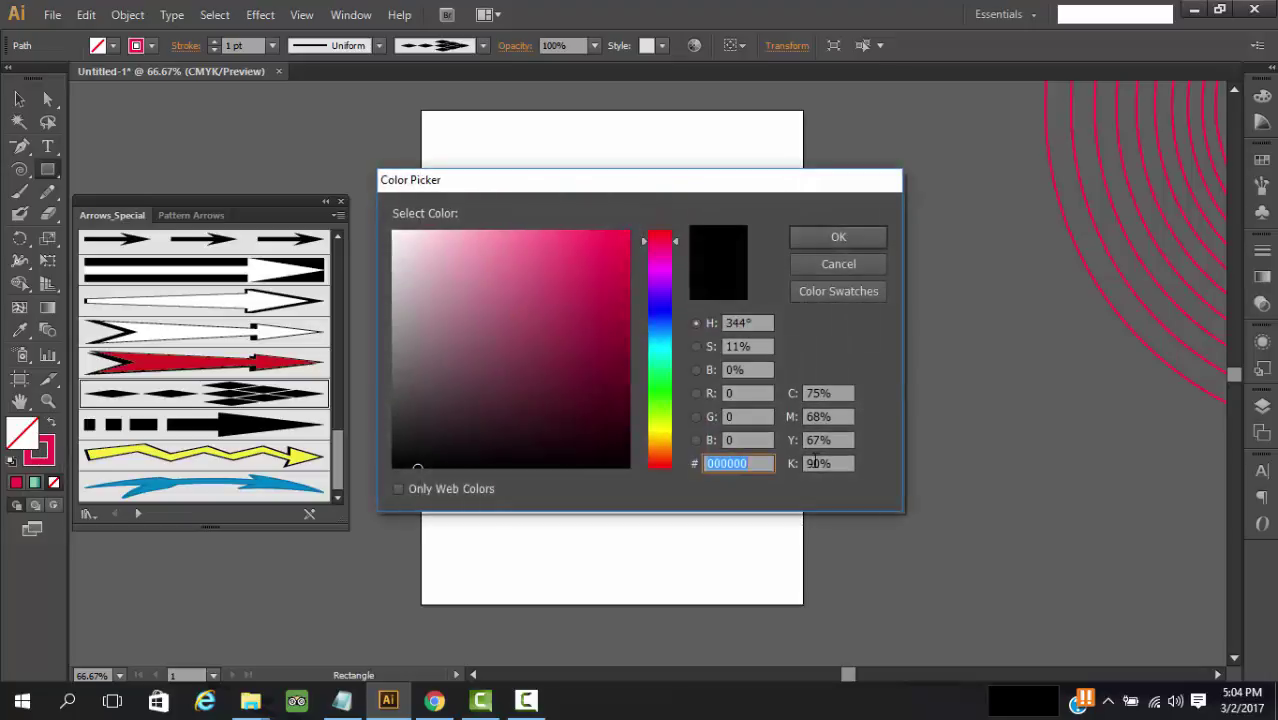
pyautogui.click(860, 264)
pyautogui.scroll(3, 242, 390)
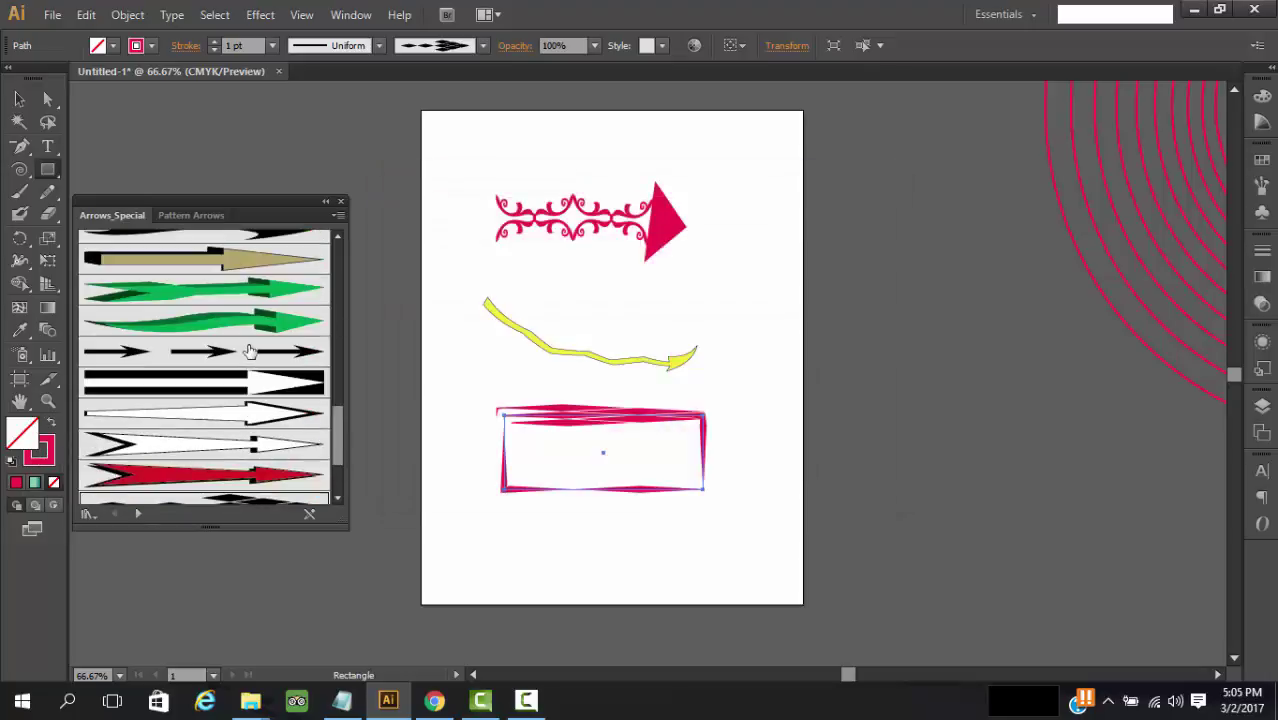
pyautogui.click(265, 292)
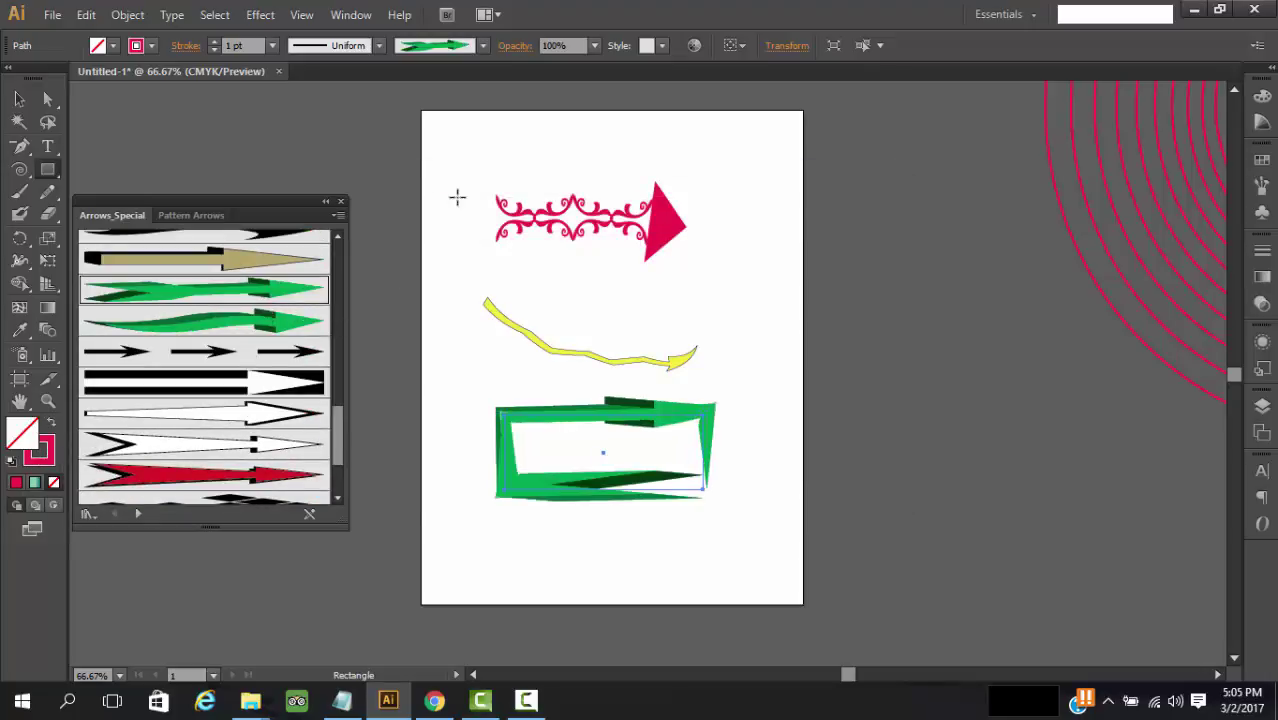
# Try the concentric striped arrow and slim green arrow brushes on the rectangle, then apply the black arrow brush with the solid notched tail.
pyautogui.click(483, 46)
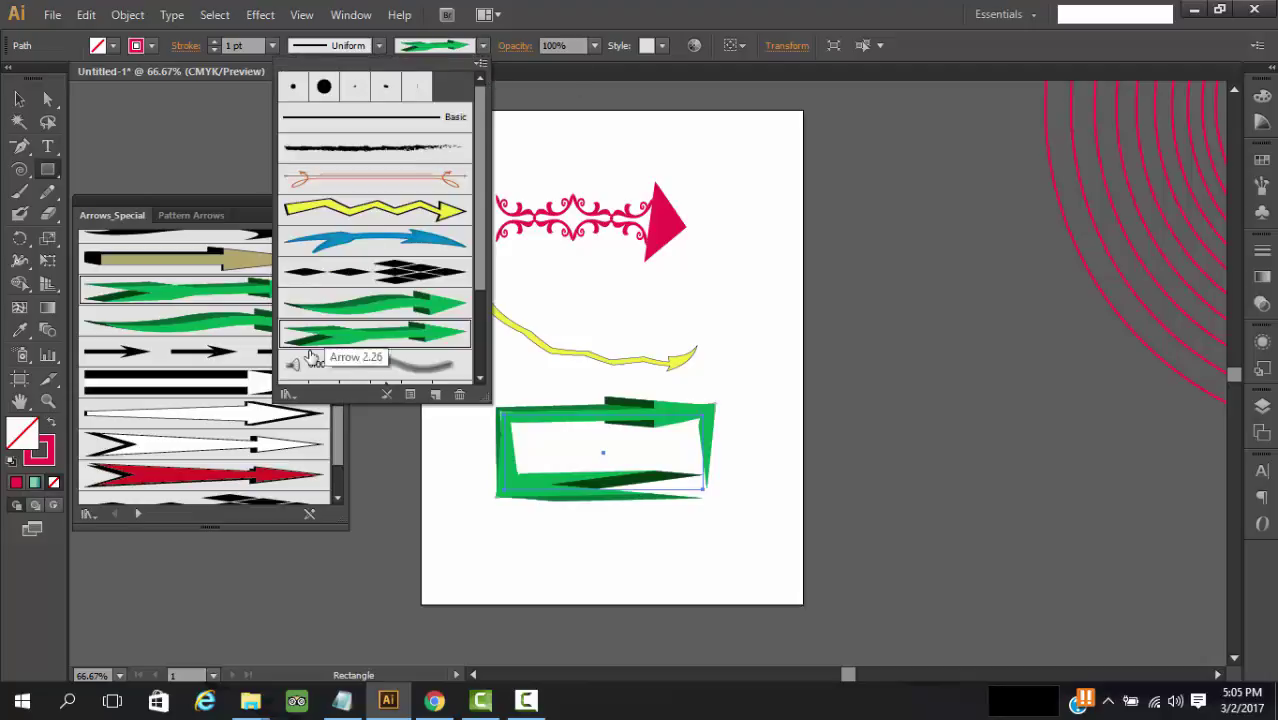
pyautogui.click(472, 42)
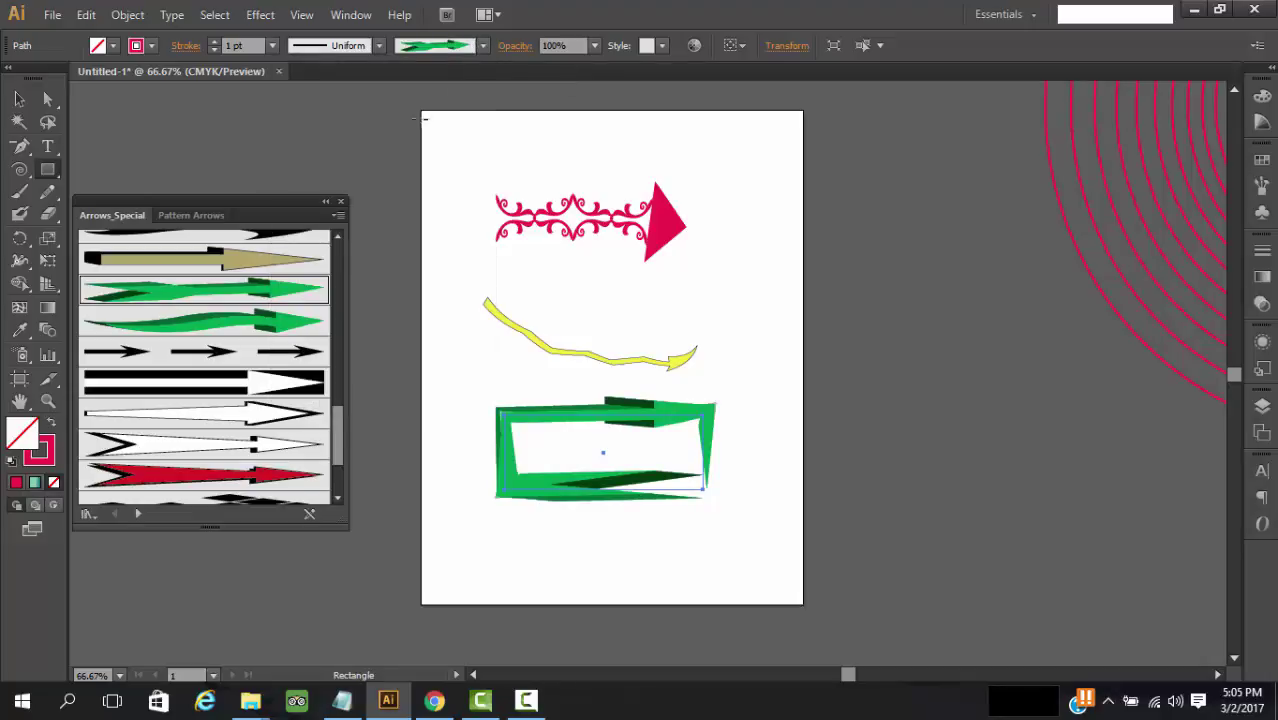
pyautogui.scroll(5, 275, 305)
pyautogui.click(284, 266)
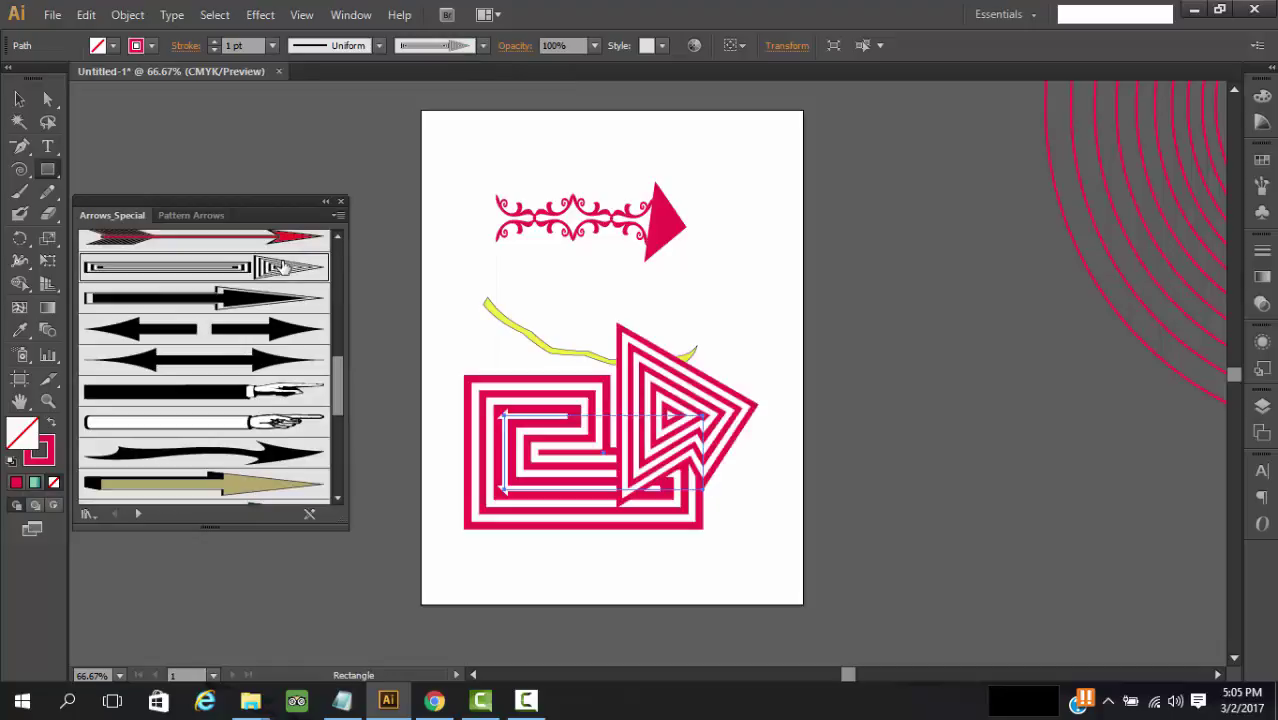
pyautogui.scroll(3, 275, 380)
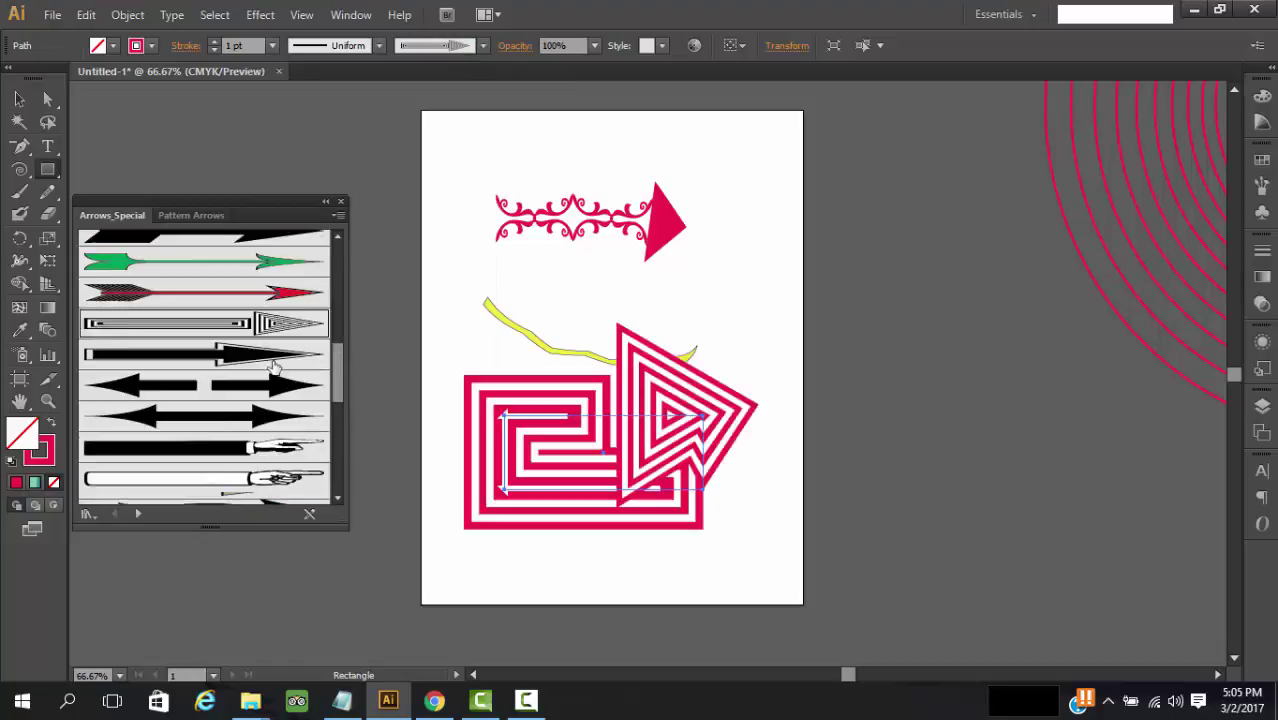
pyautogui.click(262, 348)
pyautogui.click(263, 320)
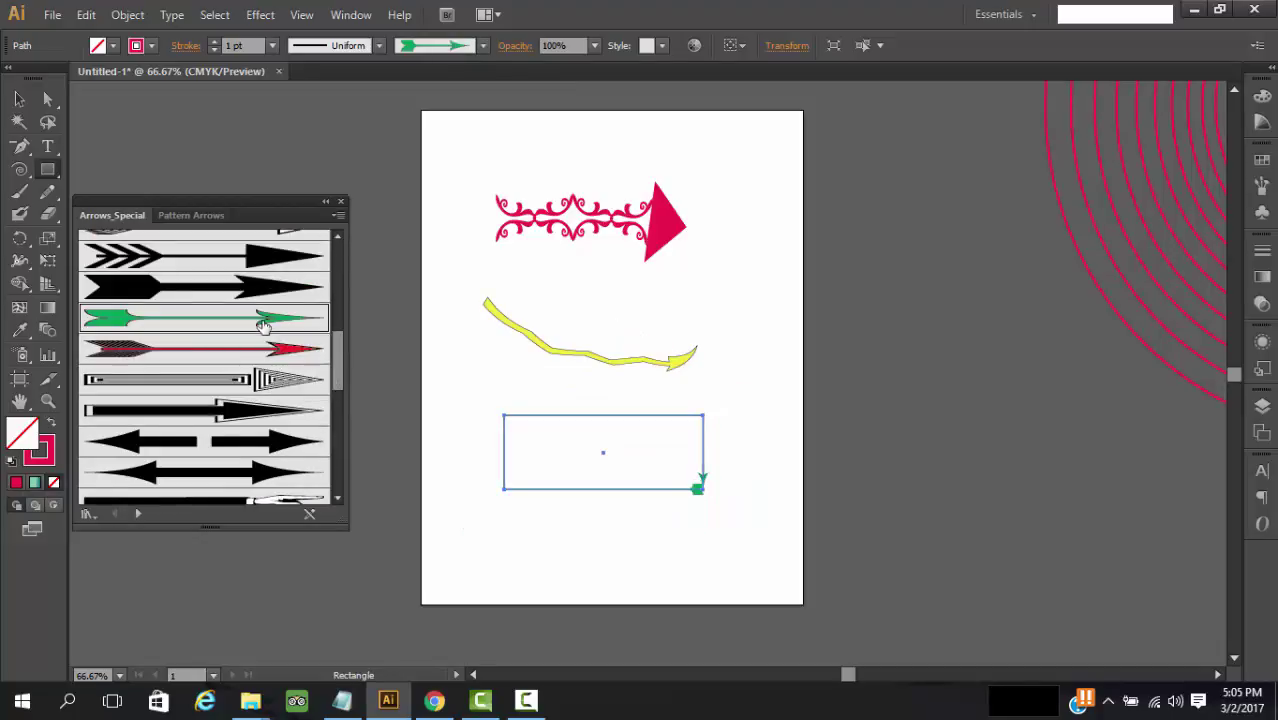
pyautogui.click(270, 289)
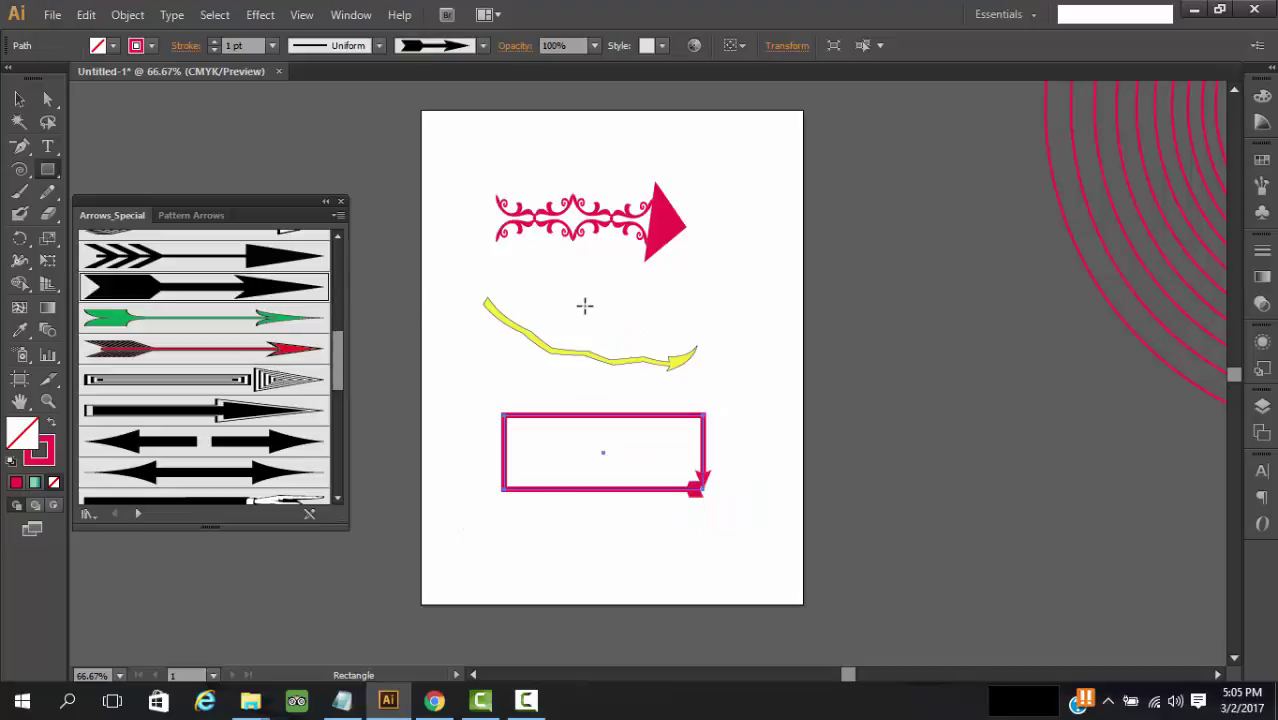
# Draw a Pen path between the ornamental and yellow arrows, with a horizontal segment and a curve dipping past the artboard's right edge.
pyautogui.click(21, 148)
pyautogui.moveTo(20, 150); pyautogui.dragTo(78, 146)
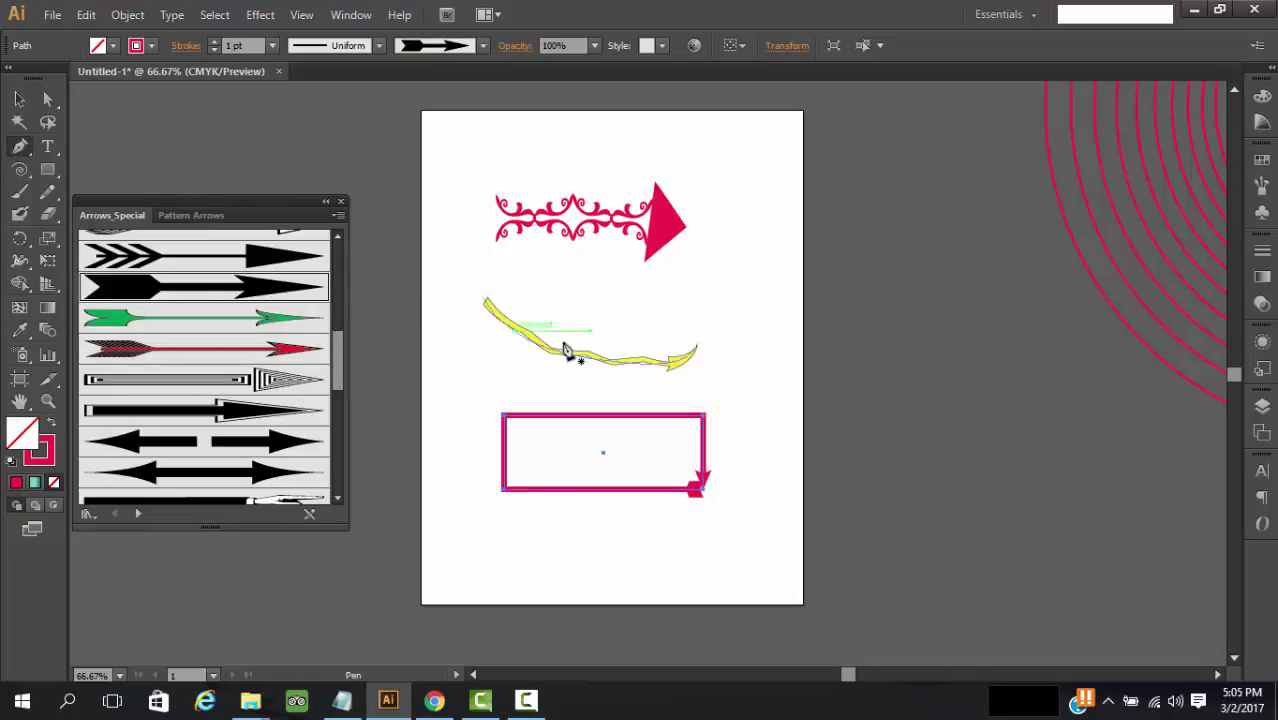
pyautogui.click(462, 261)
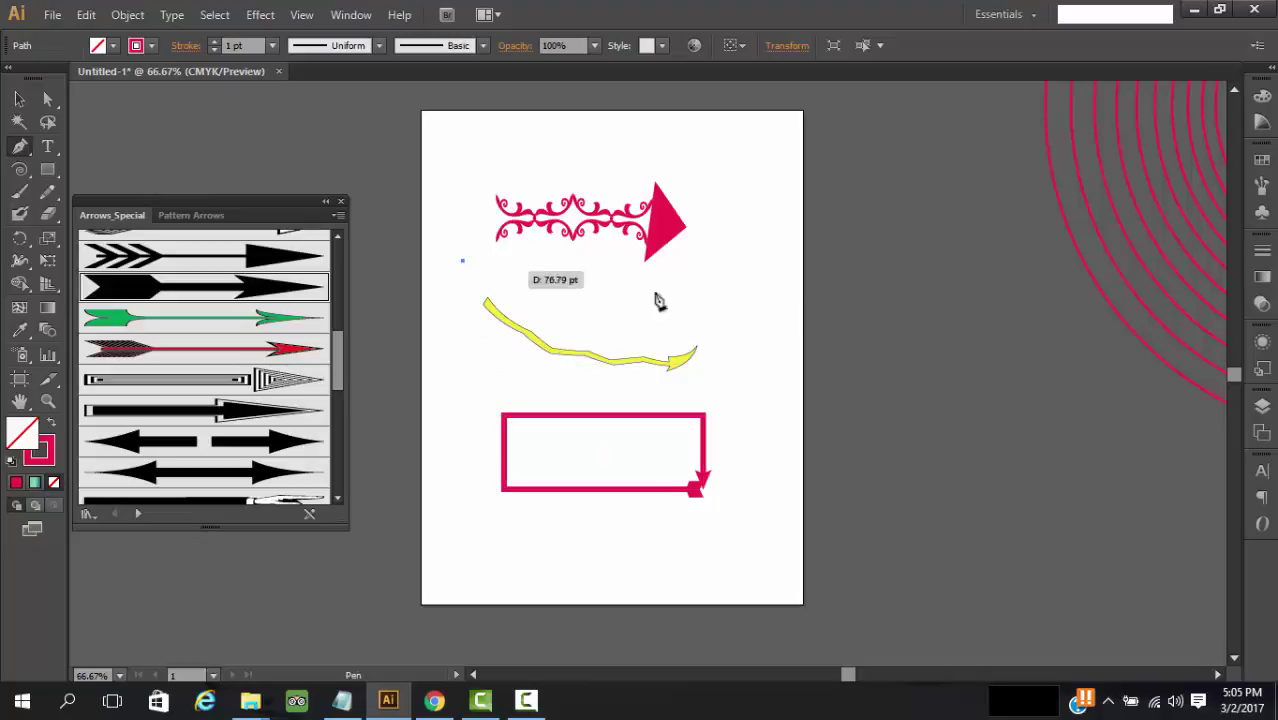
pyautogui.click(778, 261)
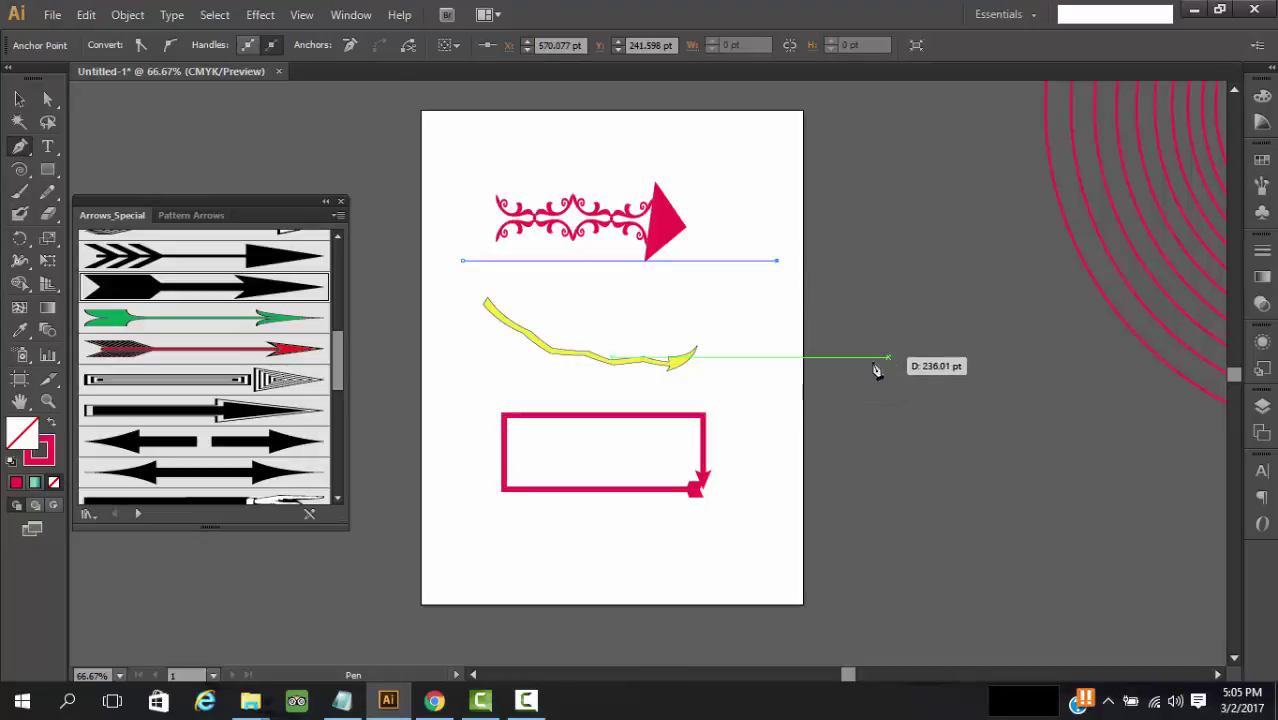
pyautogui.moveTo(898, 353); pyautogui.dragTo(1032, 264)
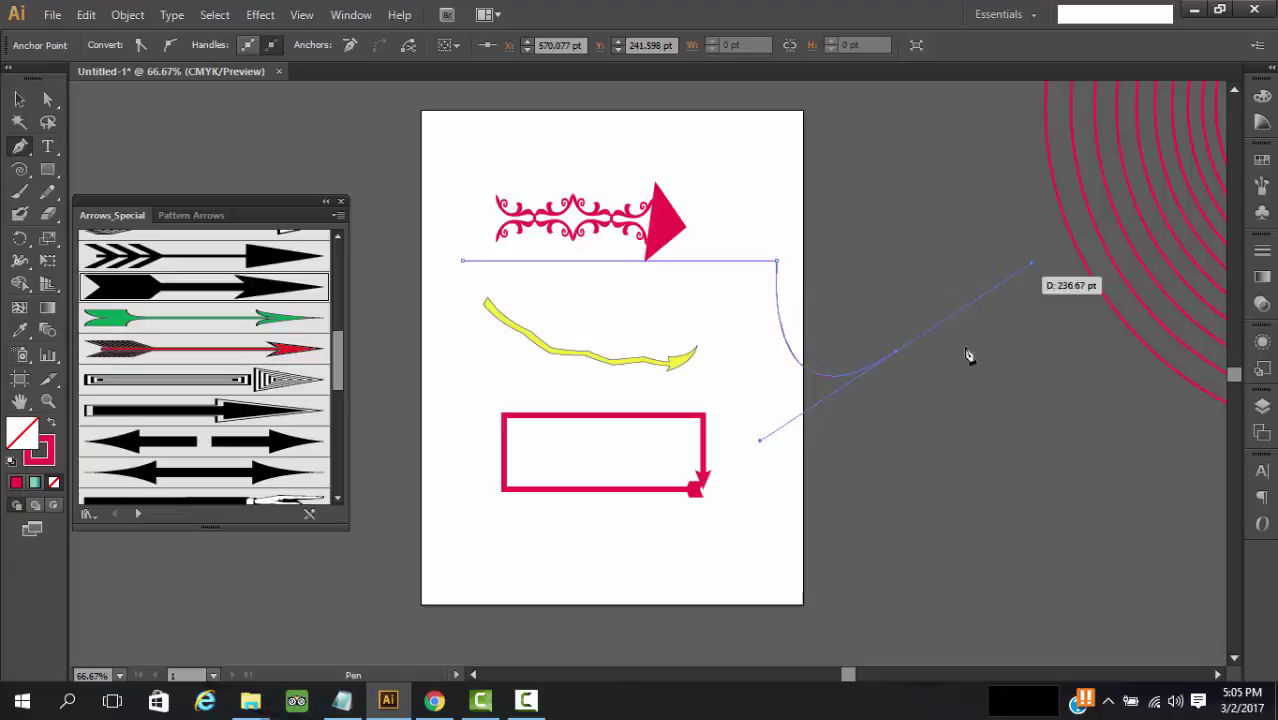
pyautogui.press('v')
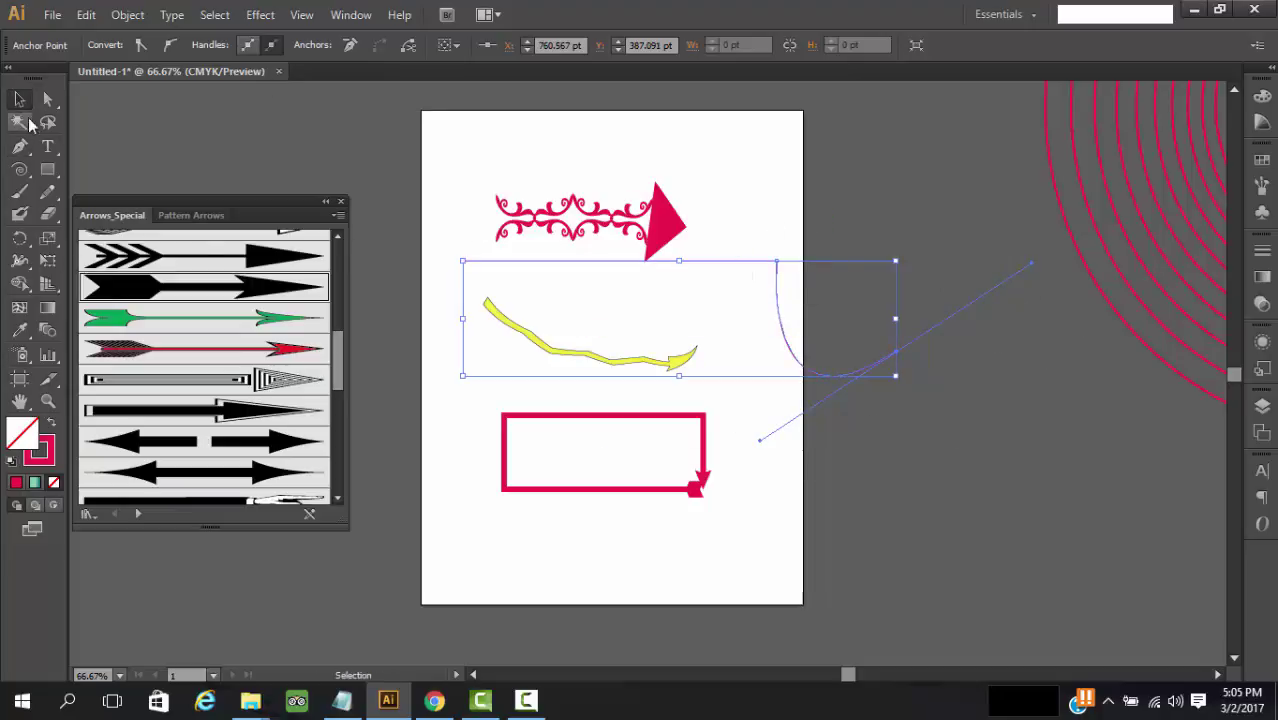
pyautogui.click(170, 122)
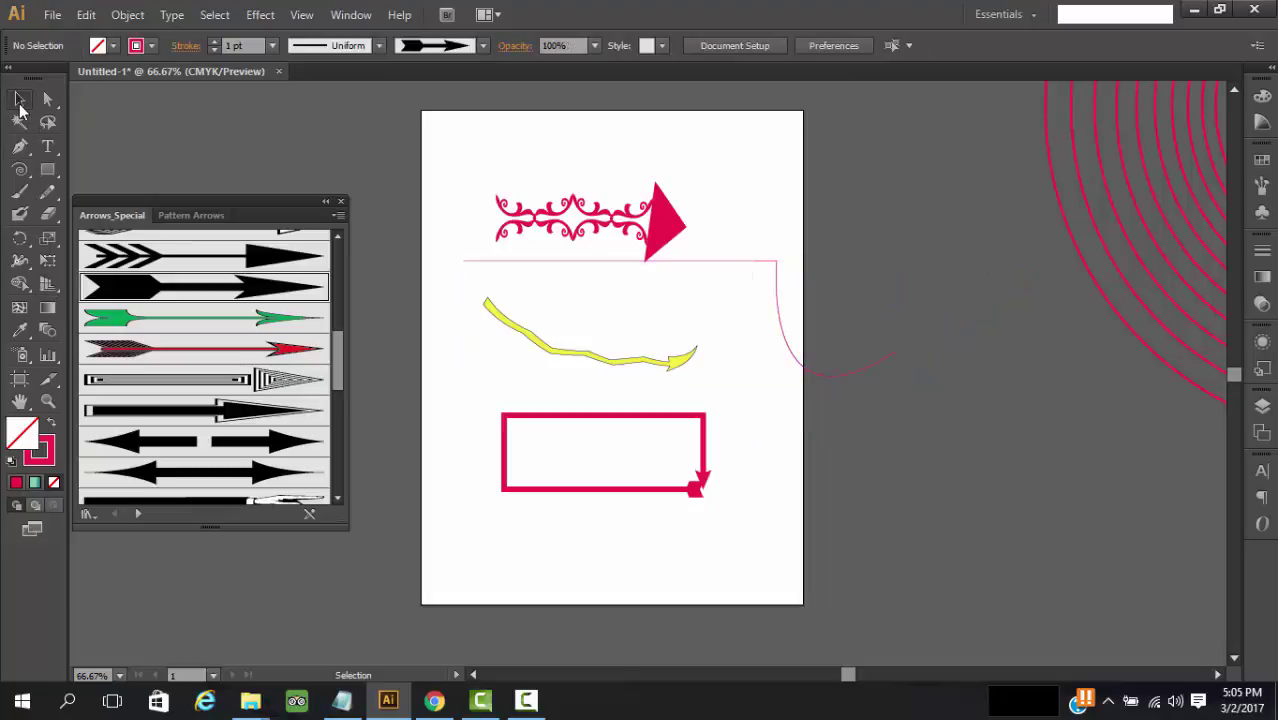
# Select the new Pen path and set its stroke weight to 24 pt.
pyautogui.click(780, 299)
pyautogui.click(212, 42)
pyautogui.click(212, 42)
pyautogui.click(212, 42)
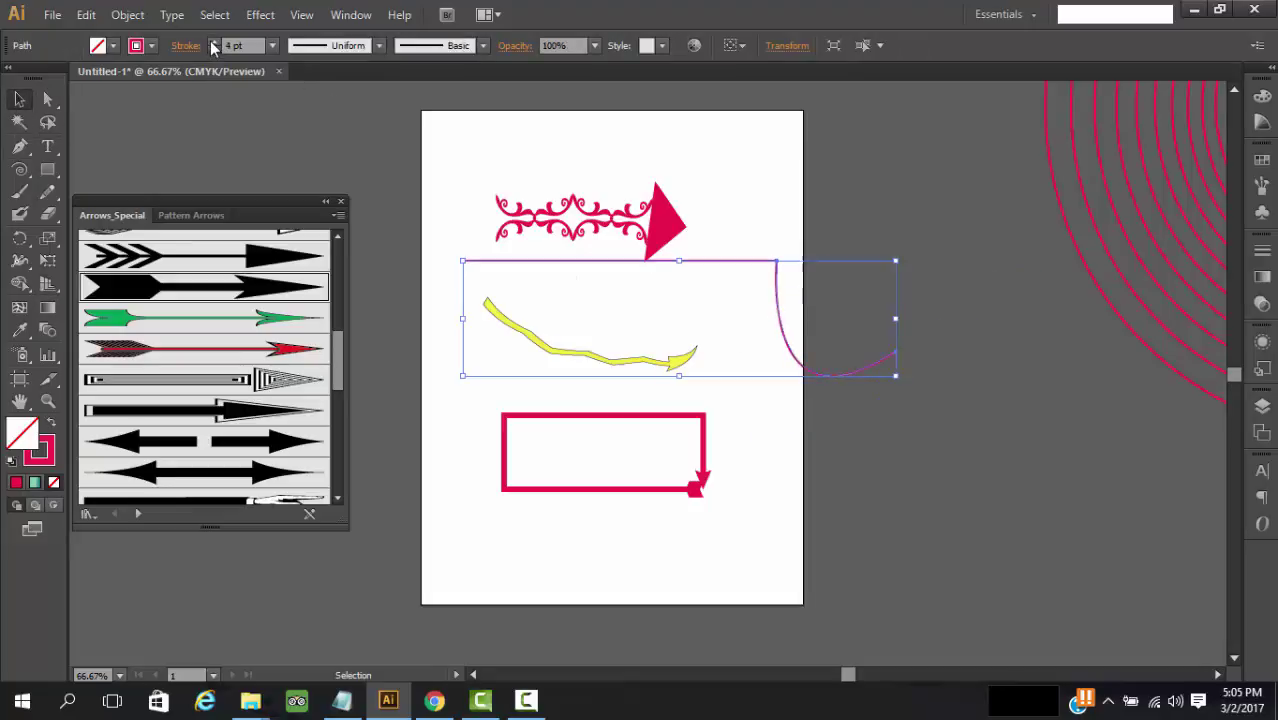
pyautogui.click(212, 42)
pyautogui.click(212, 42)
pyautogui.click(212, 42)
pyautogui.click(212, 42)
pyautogui.click(212, 42)
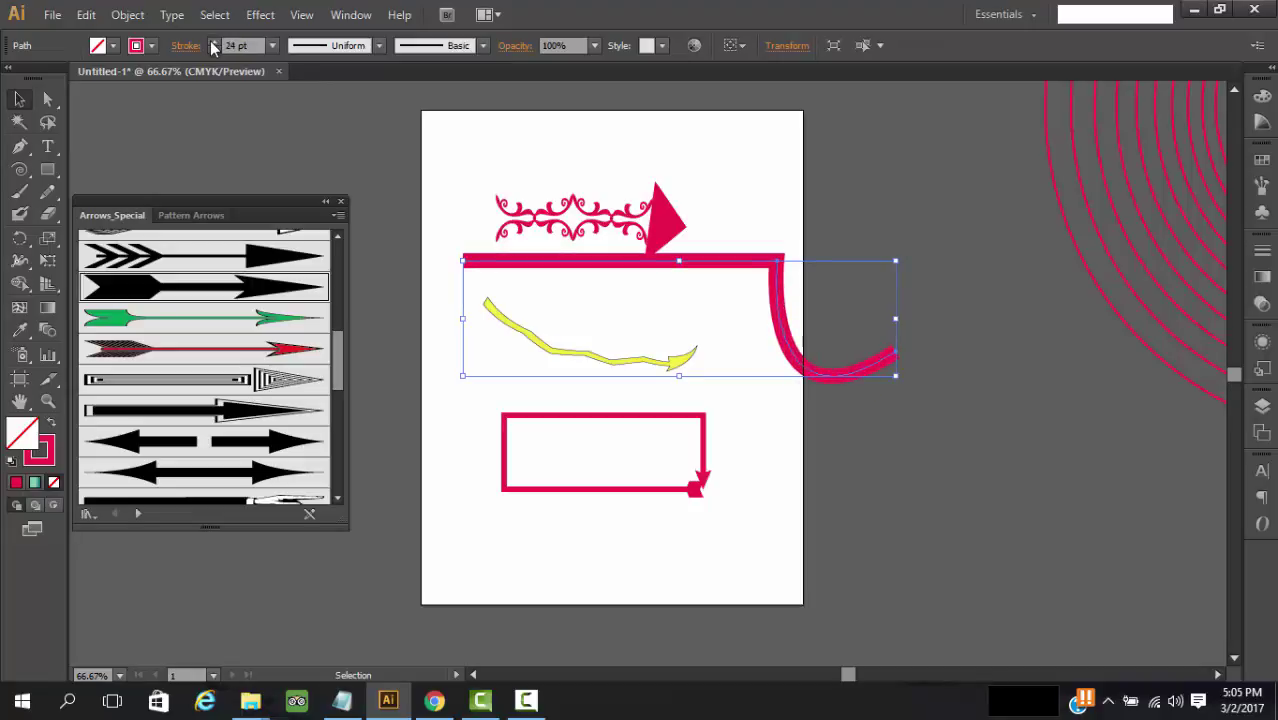
# Raise the Pen path's stroke weight to 26 pt and move the path slightly down and left, over the yellow arrow's start.
pyautogui.click(212, 42)
pyautogui.click(212, 42)
pyautogui.click(713, 249)
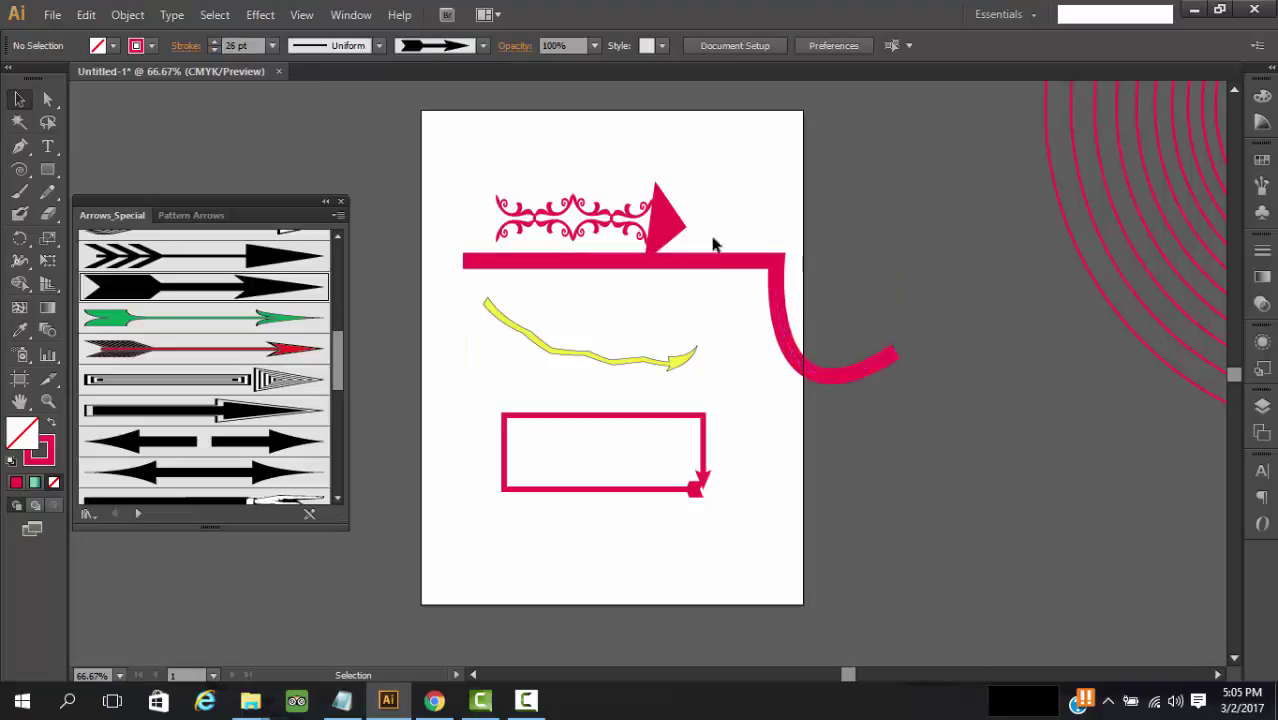
pyautogui.moveTo(719, 266); pyautogui.dragTo(707, 289)
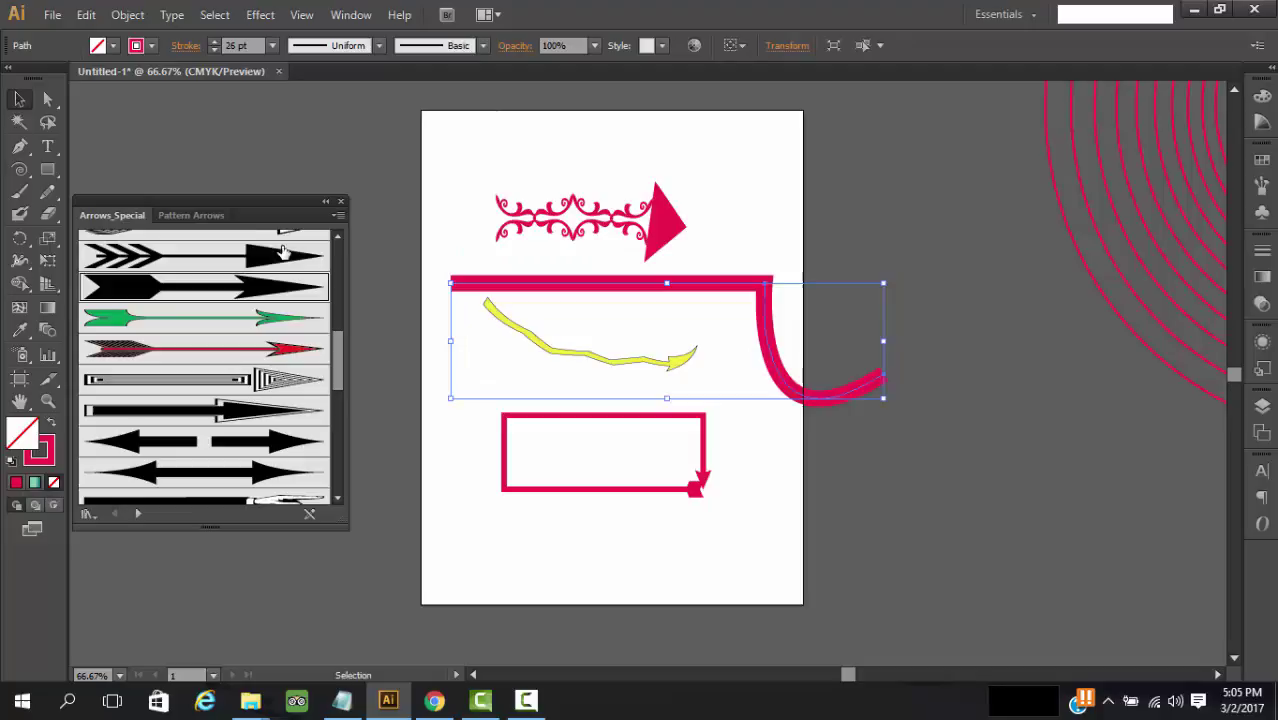
# Try the black arrow brush with the solid notched tail on the Pen path.
pyautogui.click(256, 300)
pyautogui.click(729, 212)
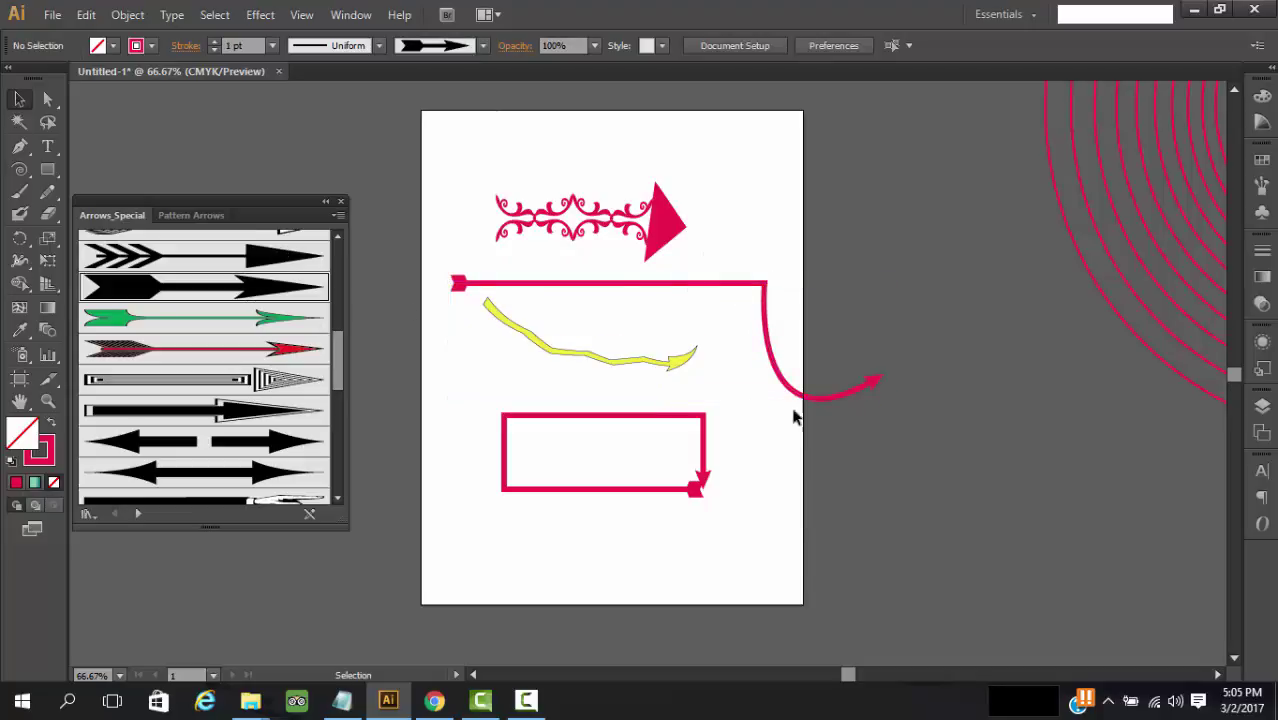
pyautogui.click(790, 388)
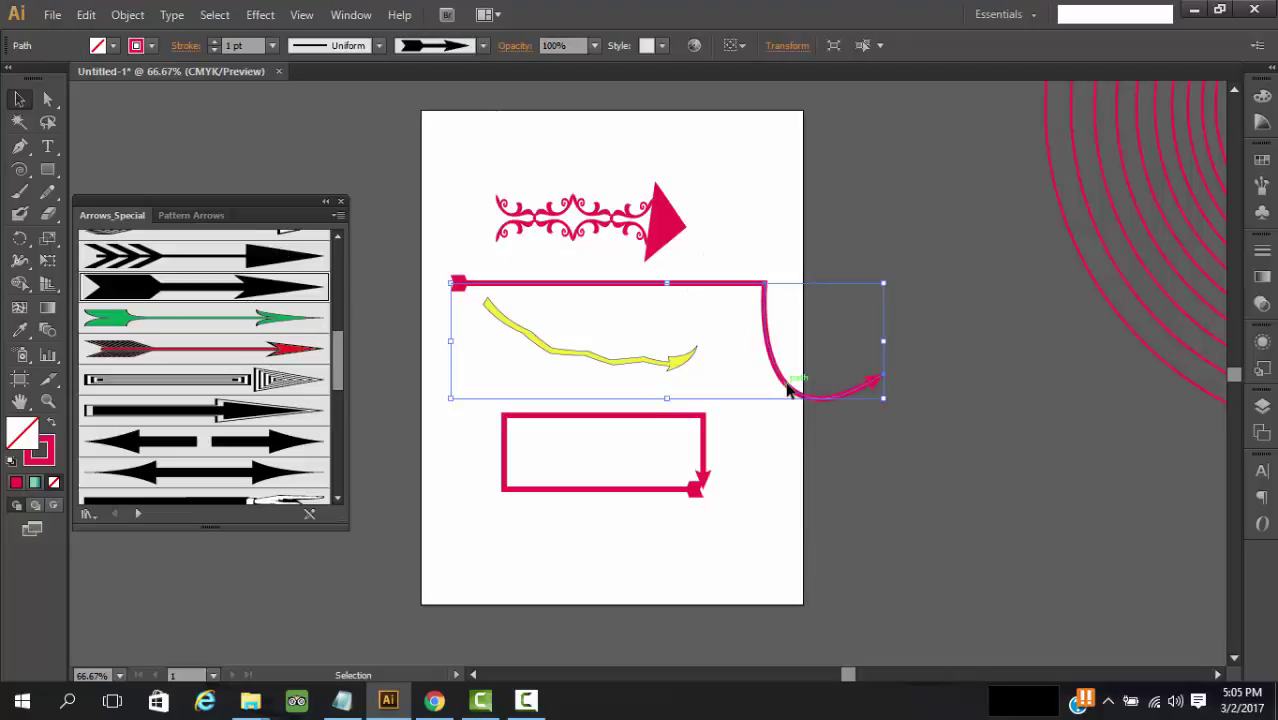
pyautogui.click(532, 701)
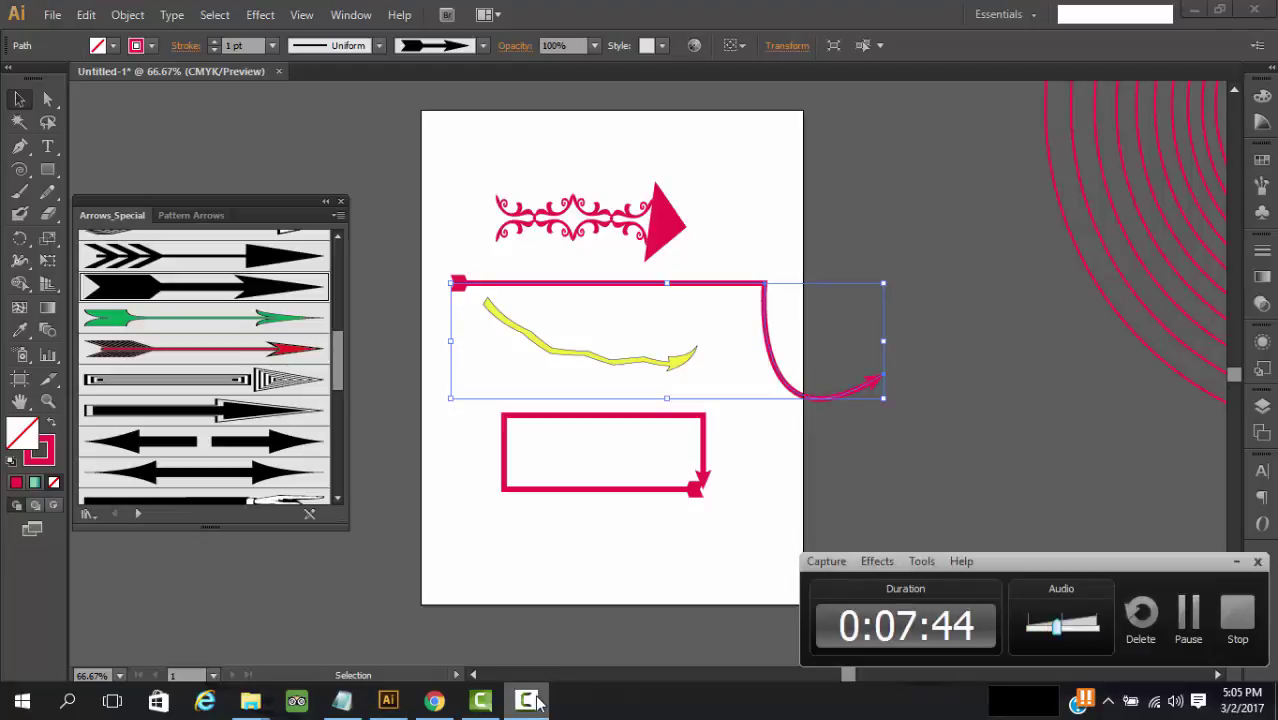
pyautogui.click(537, 703)
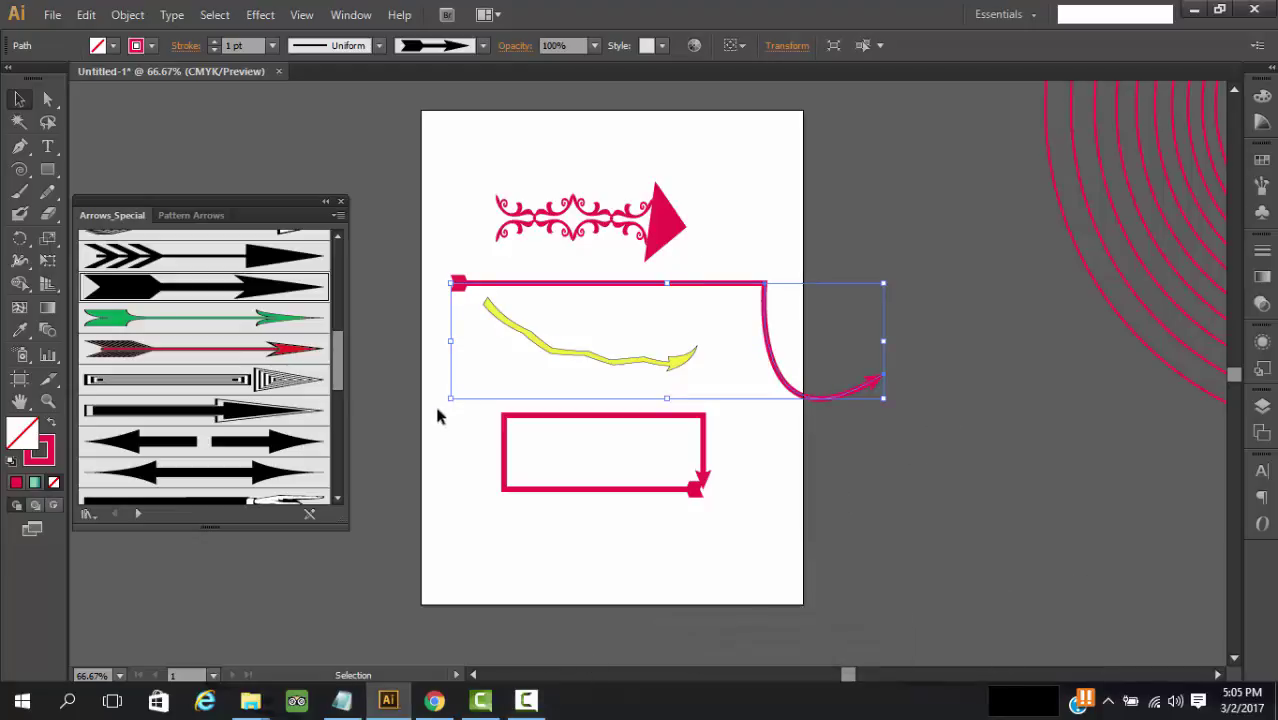
# Try the green Arrow 2.16 brush on the Pen path at a stroke weight of 7 pt.
pyautogui.click(275, 321)
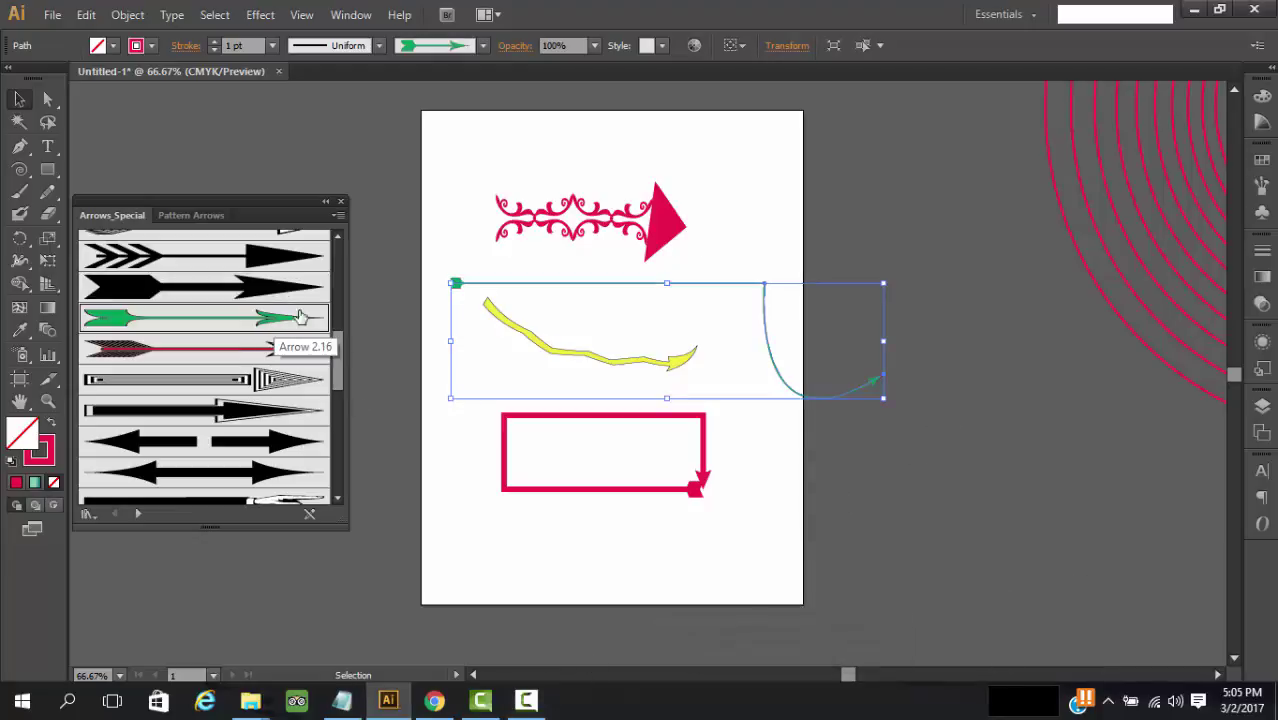
pyautogui.click(214, 41)
pyautogui.click(214, 41)
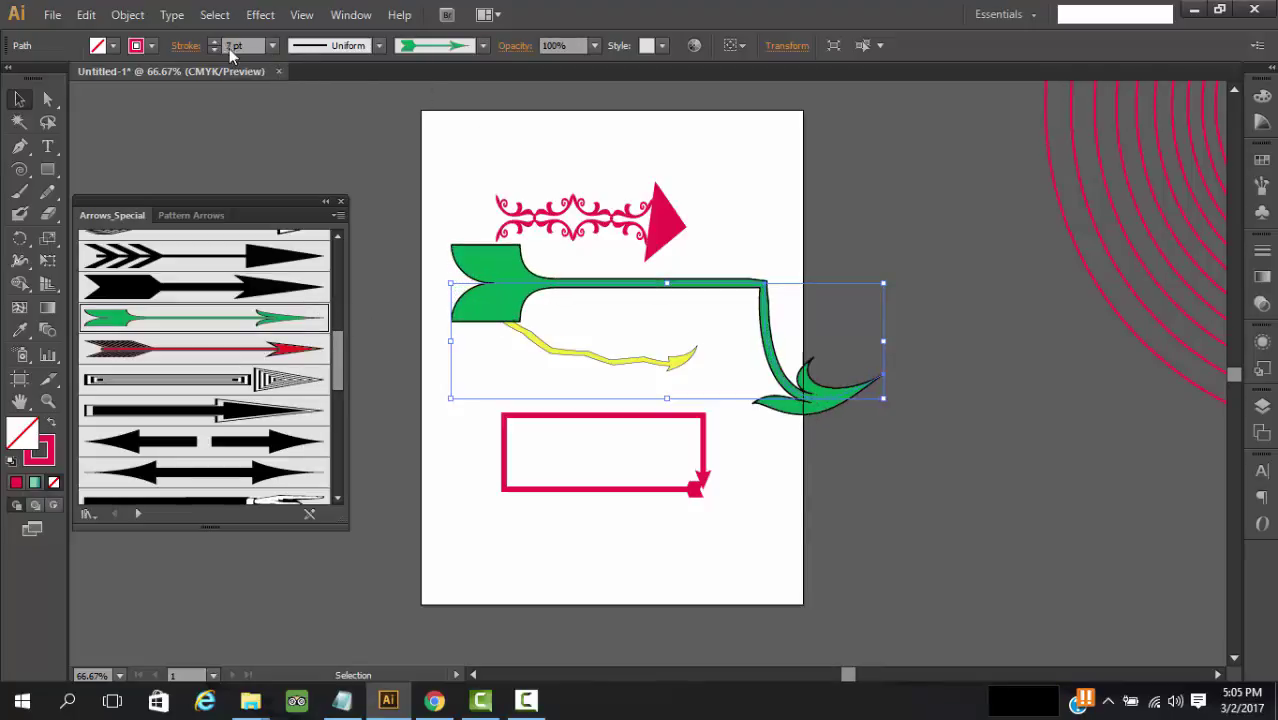
pyautogui.click(725, 190)
# Apply the ornamental Pattern Arrows brush with pinwheel corners and a triangular head to the Pen path, at 12 pt stroke weight.
pyautogui.scroll(5, 303, 312)
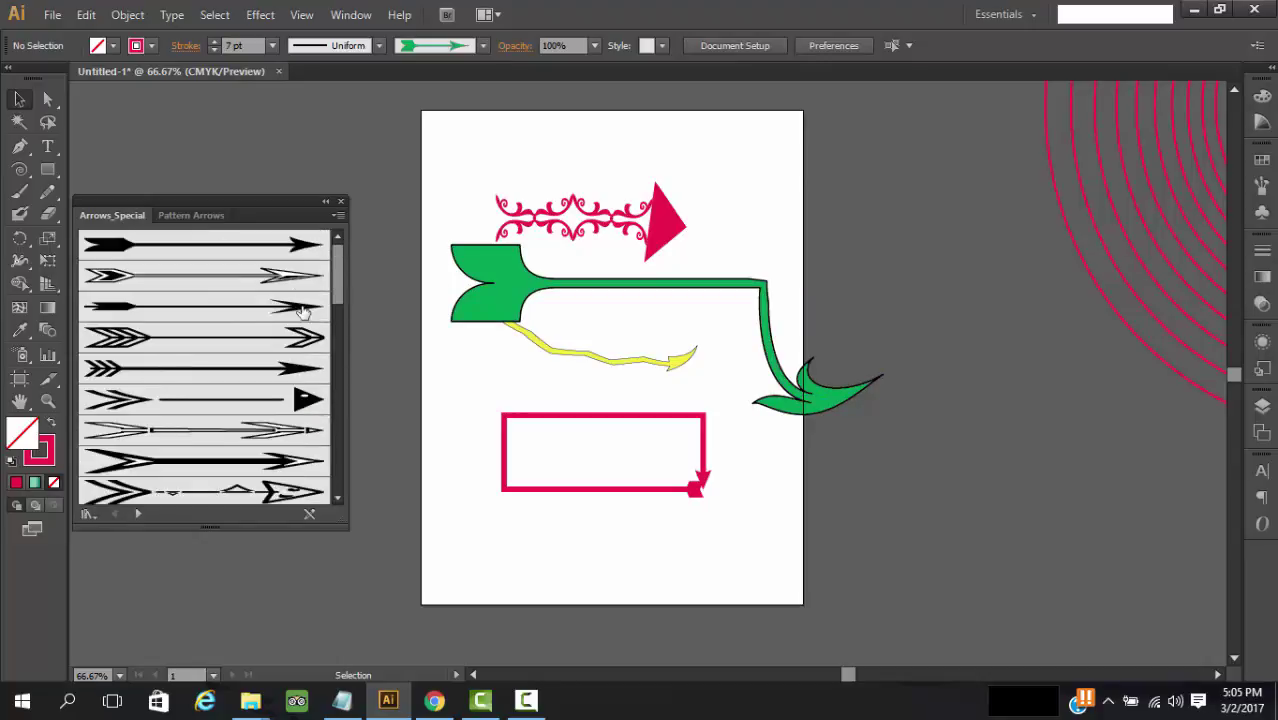
pyautogui.click(192, 216)
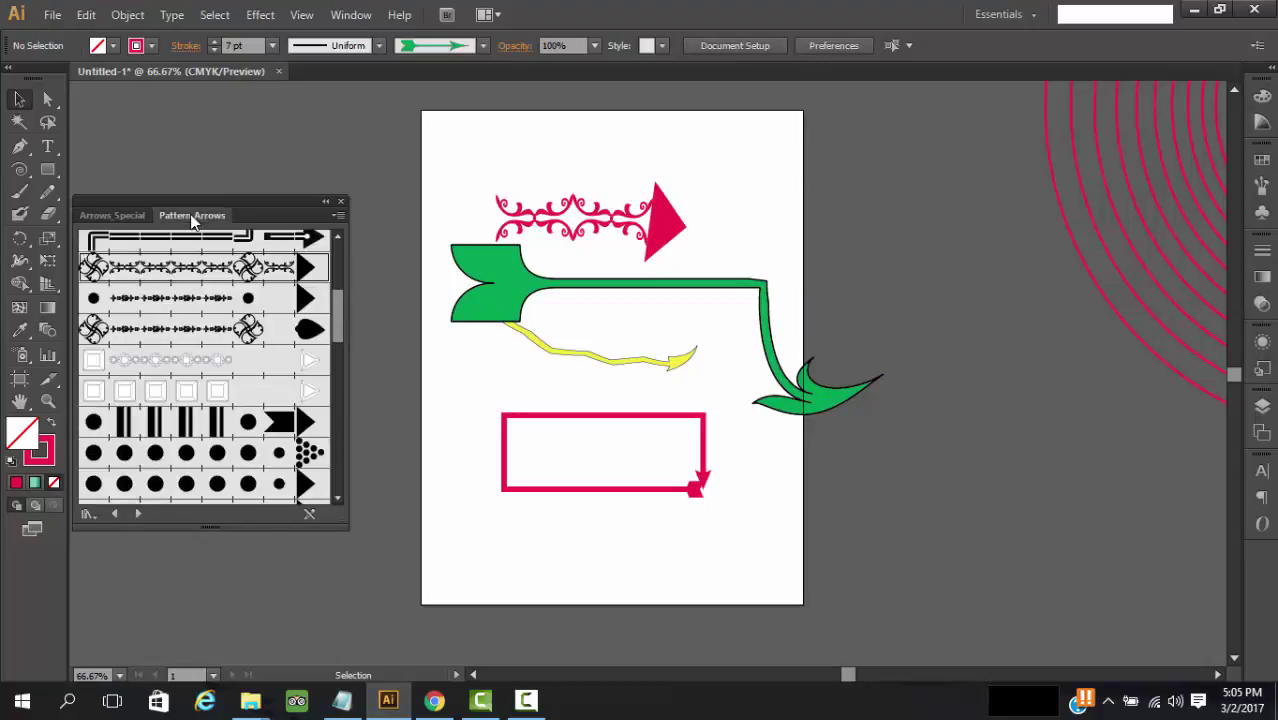
pyautogui.scroll(4, 237, 365)
pyautogui.scroll(-1, 248, 378)
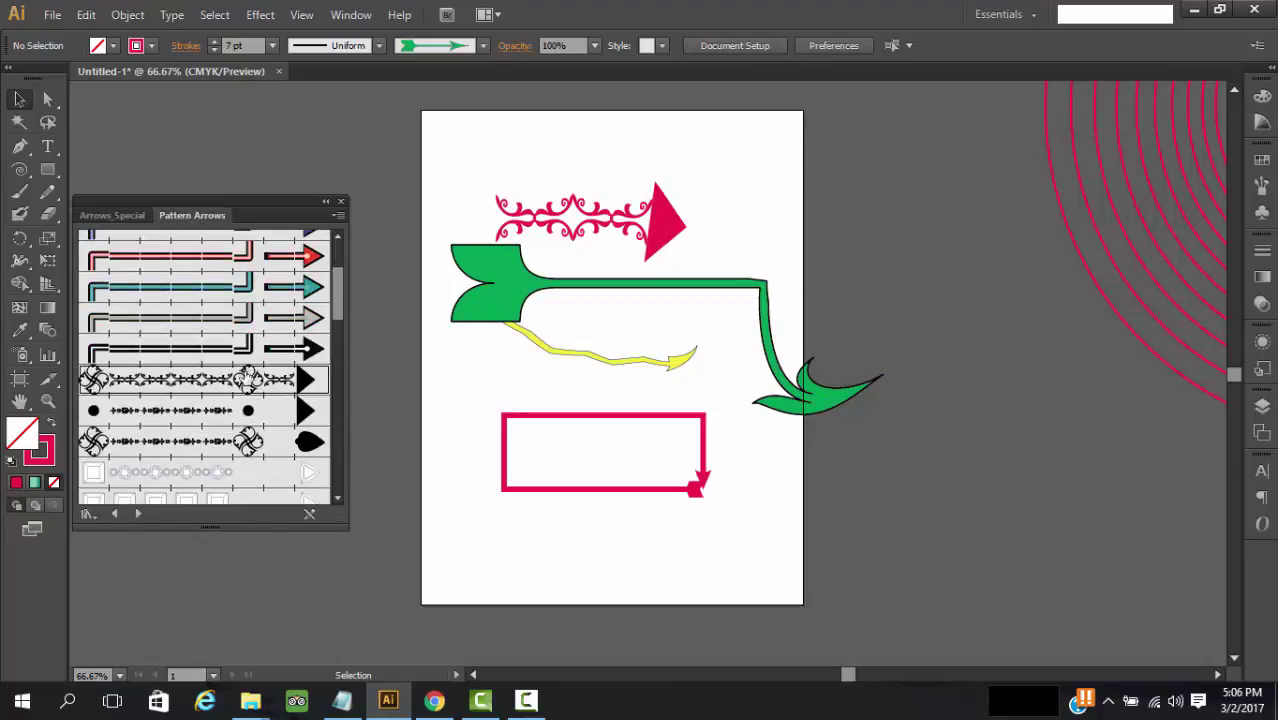
pyautogui.click(598, 286)
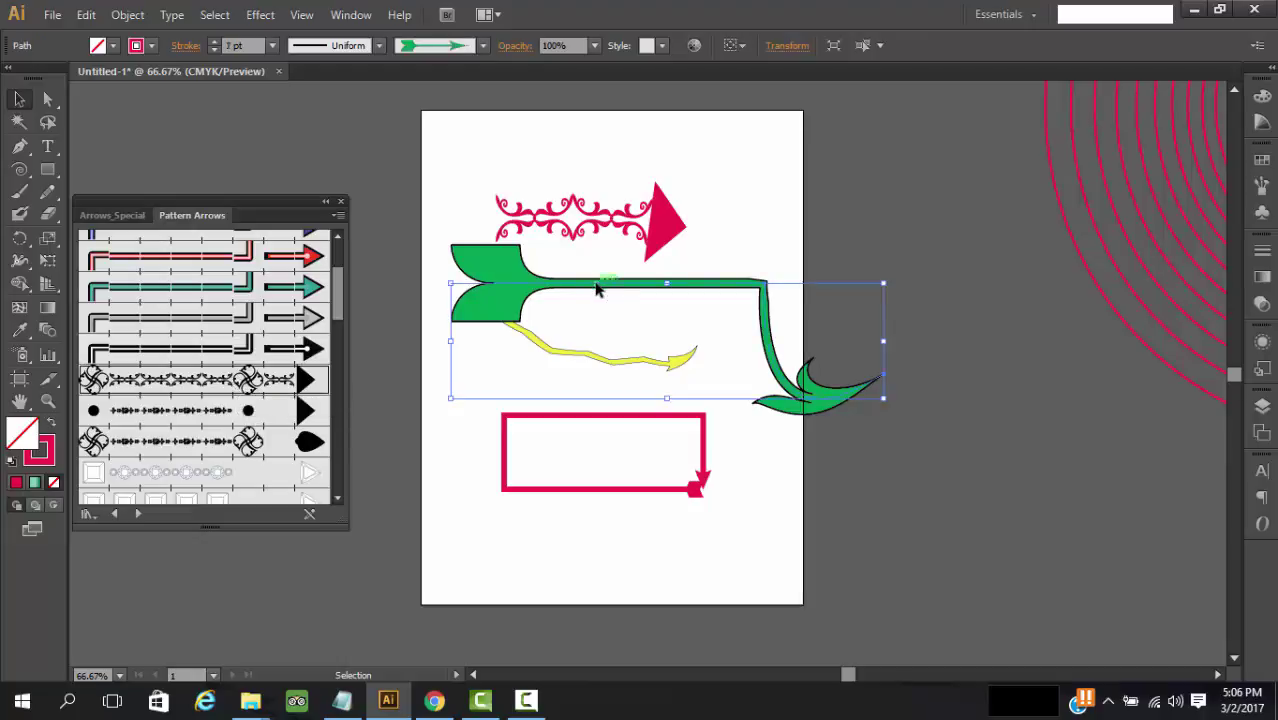
pyautogui.click(221, 380)
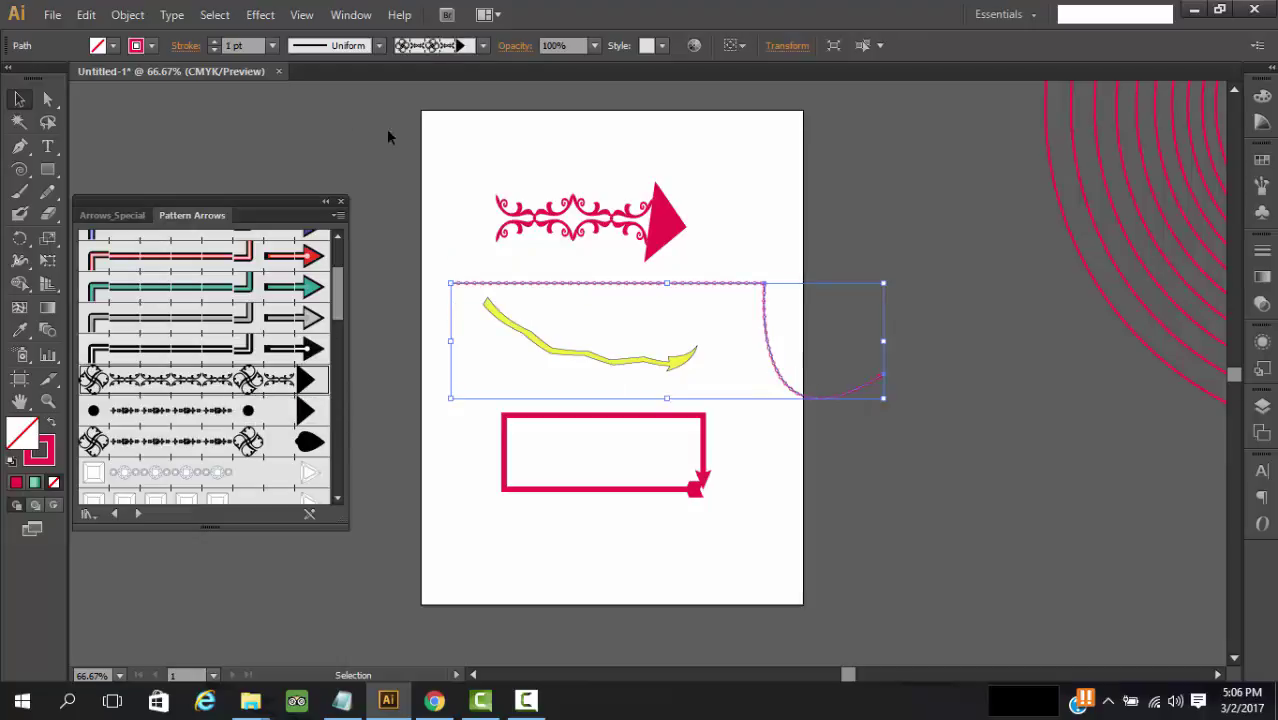
pyautogui.click(212, 40)
pyautogui.click(212, 40)
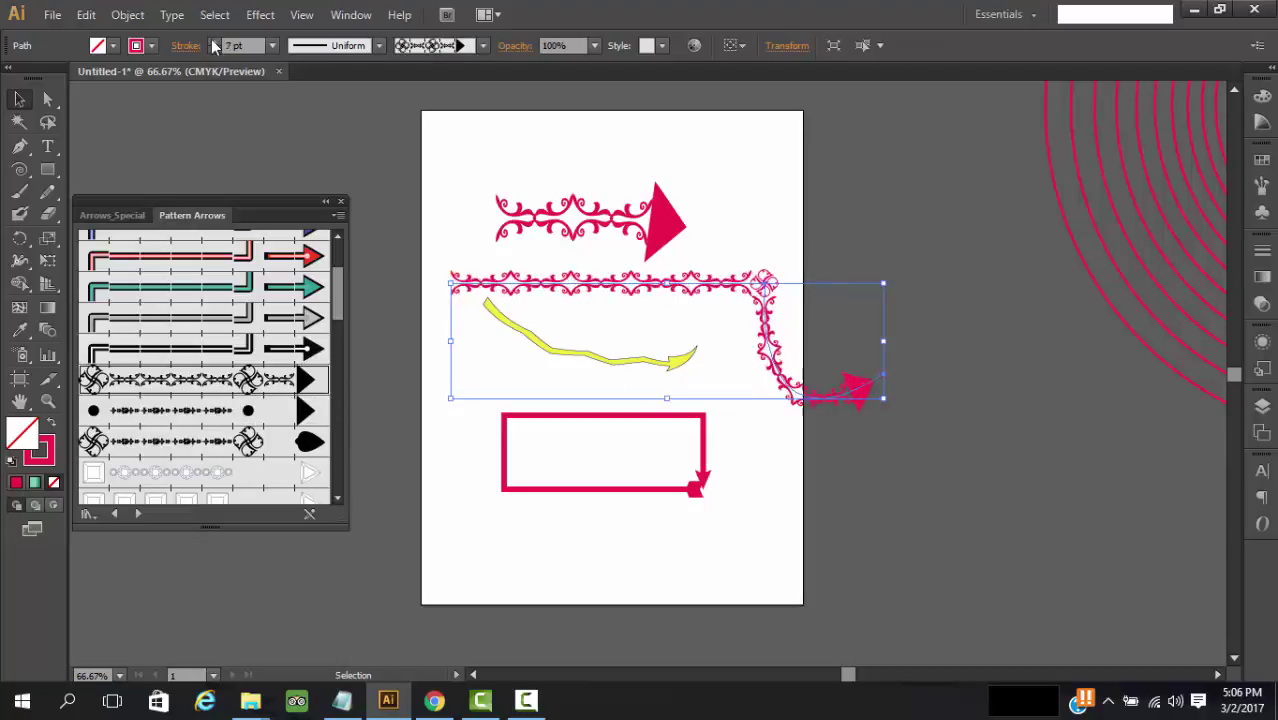
pyautogui.click(212, 40)
pyautogui.click(212, 40)
pyautogui.click(212, 40)
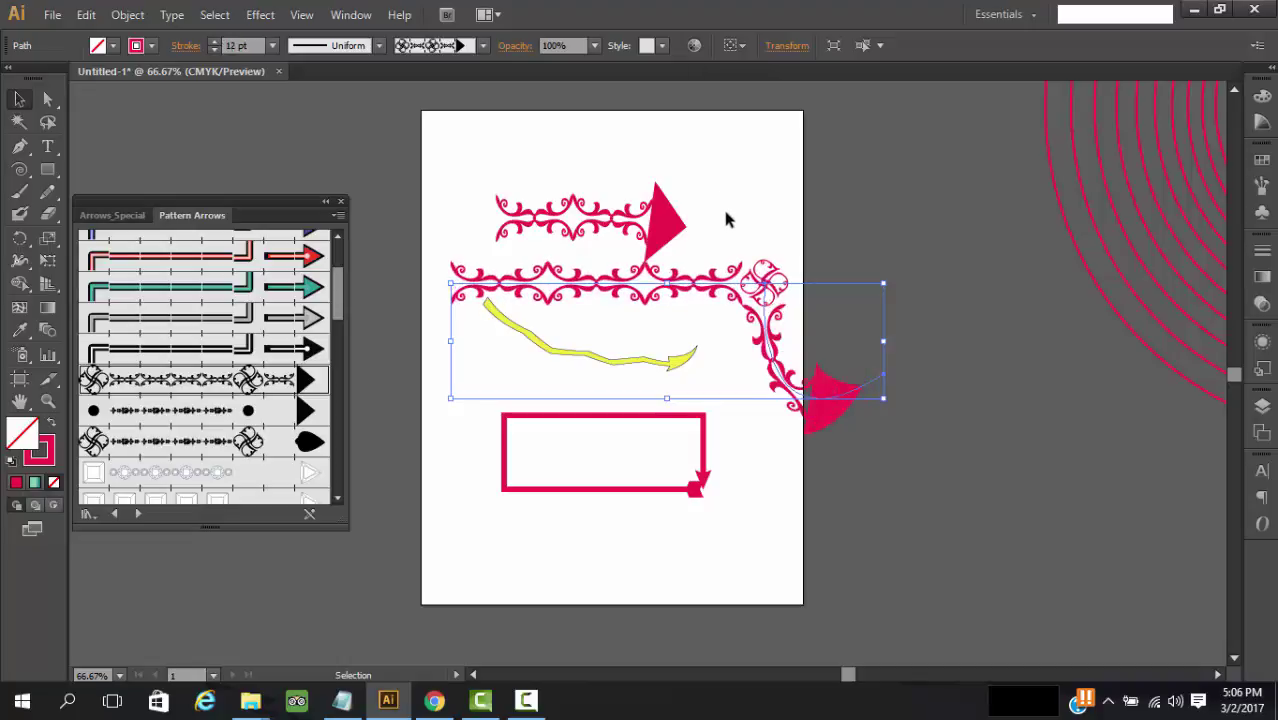
# Apply the same ornamental pinwheel-corner brush to the rectangle and set its stroke weight to 10 pt.
pyautogui.scroll(-1, 710, 300)
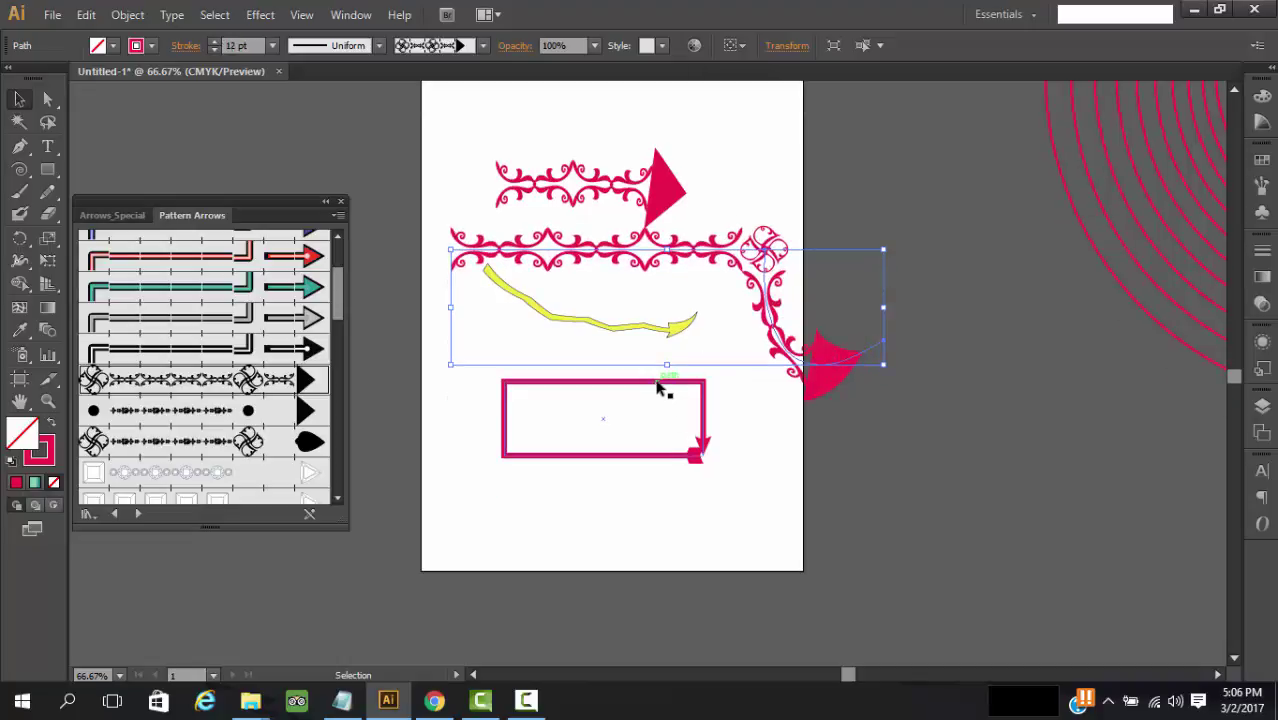
pyautogui.click(645, 382)
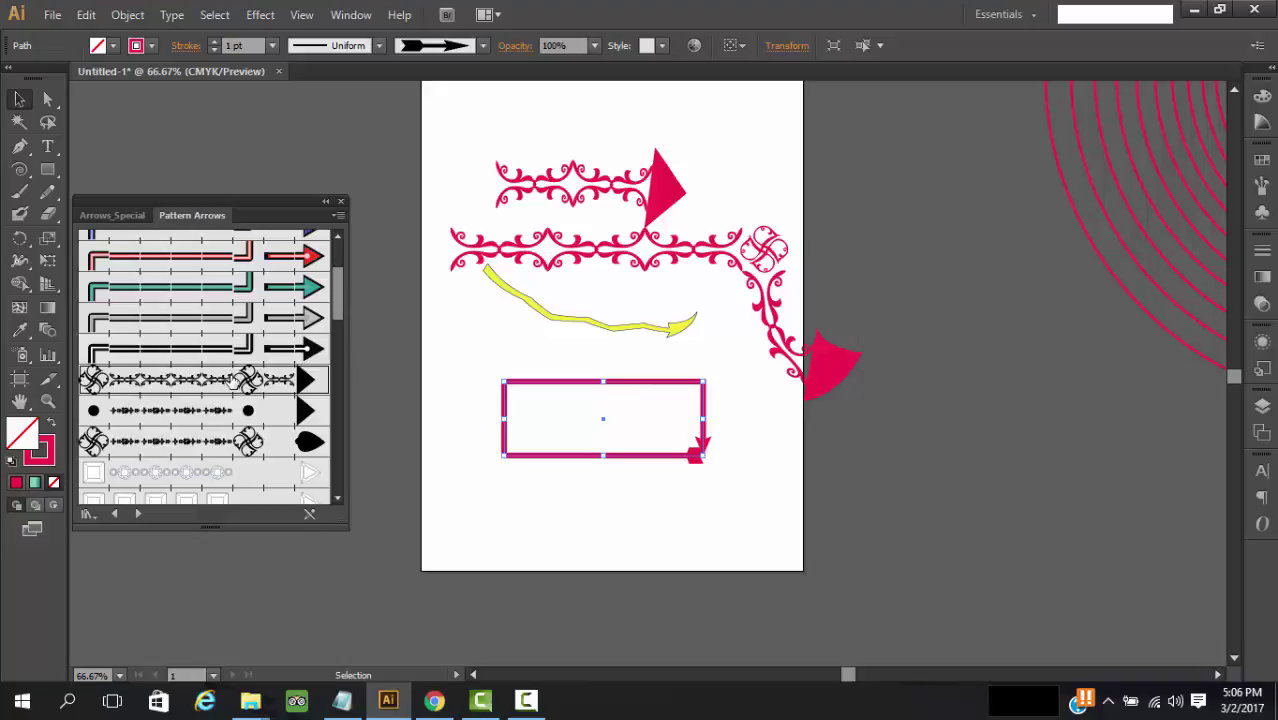
pyautogui.click(233, 379)
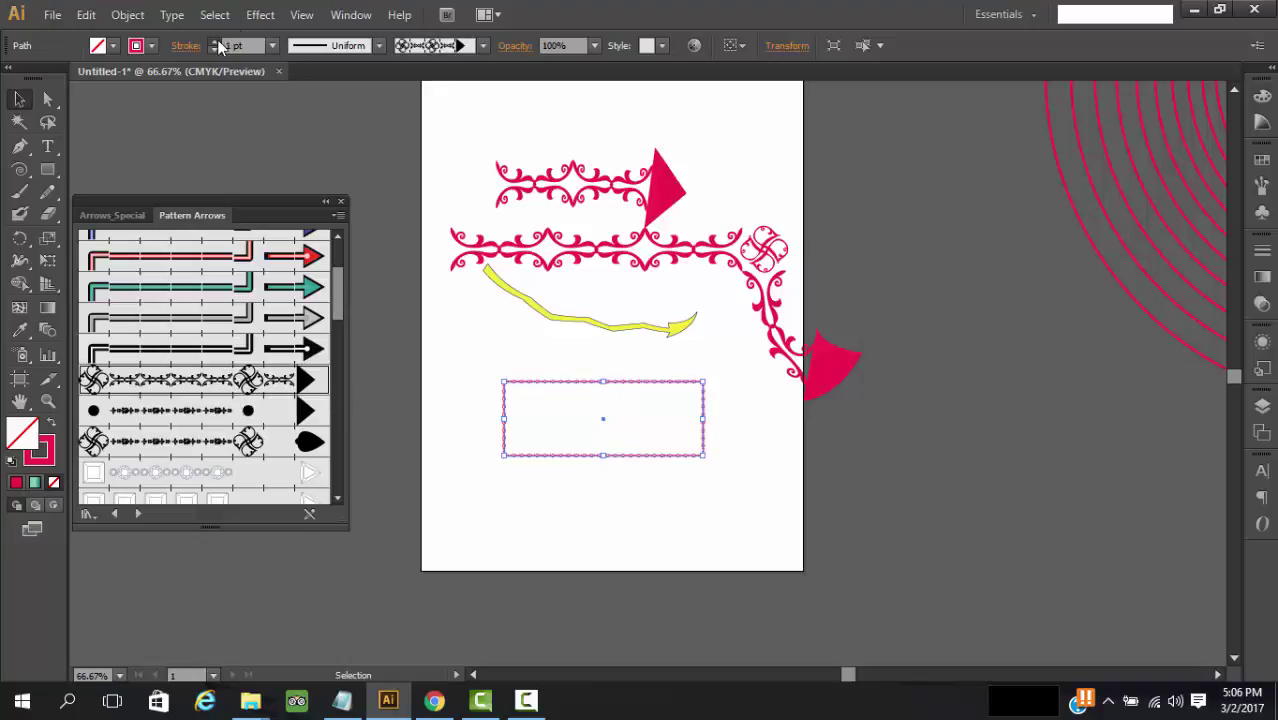
pyautogui.click(216, 41)
pyautogui.click(216, 41)
pyautogui.click(216, 41)
pyautogui.click(216, 41)
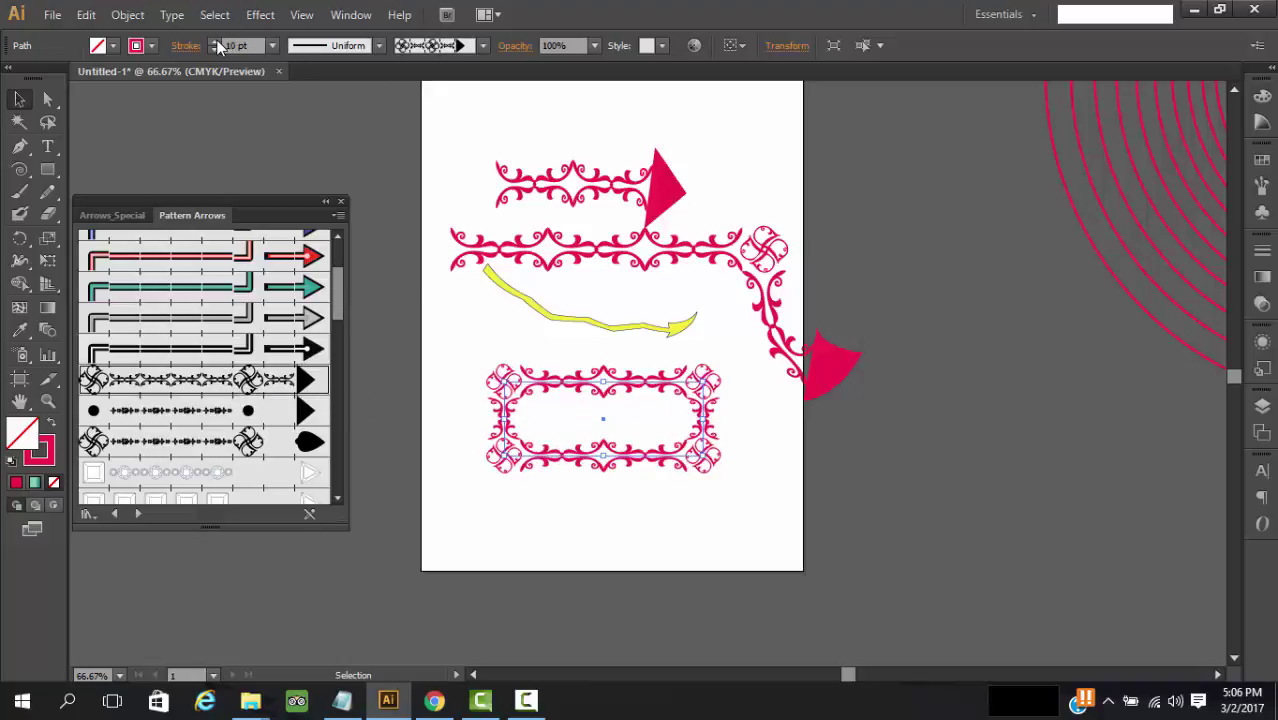
# Stretch the ornamental rectangle downward to about 294 pt high and move it up onto the artboard's left edge.
pyautogui.moveTo(604, 458); pyautogui.dragTo(600, 552)
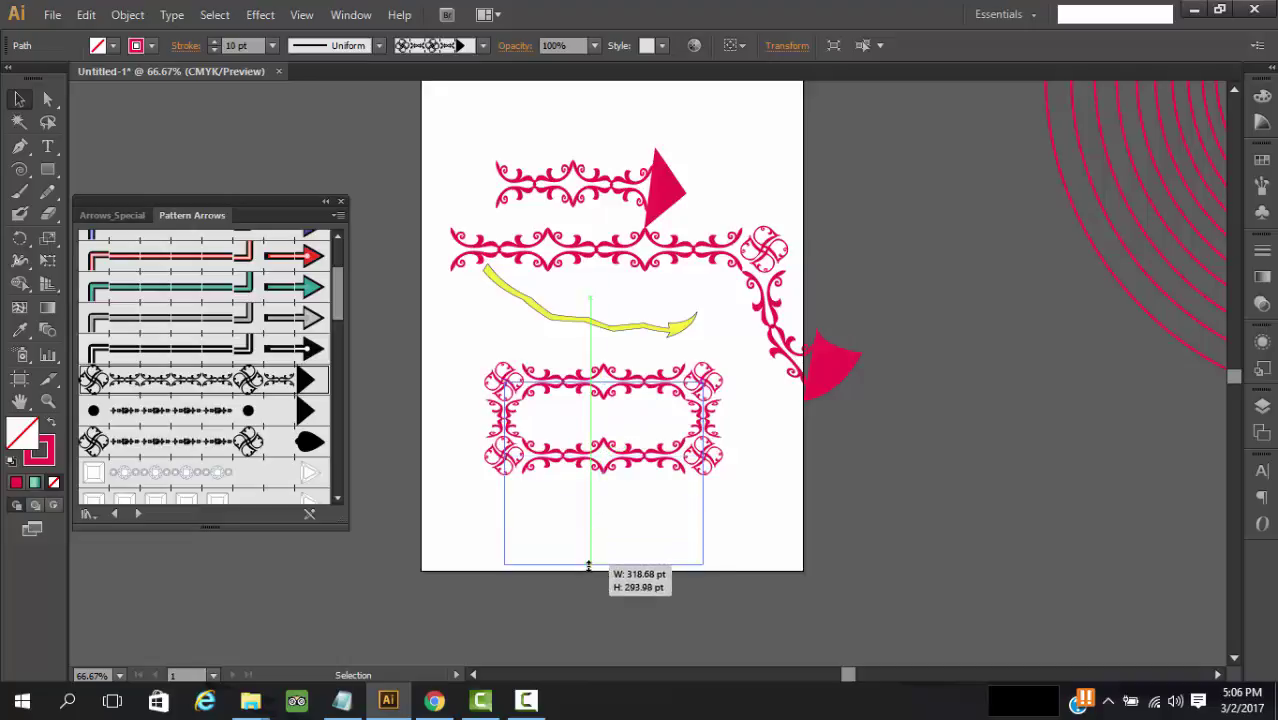
pyautogui.click(765, 480)
pyautogui.scroll(-2, 777, 445)
pyautogui.scroll(1, 757, 416)
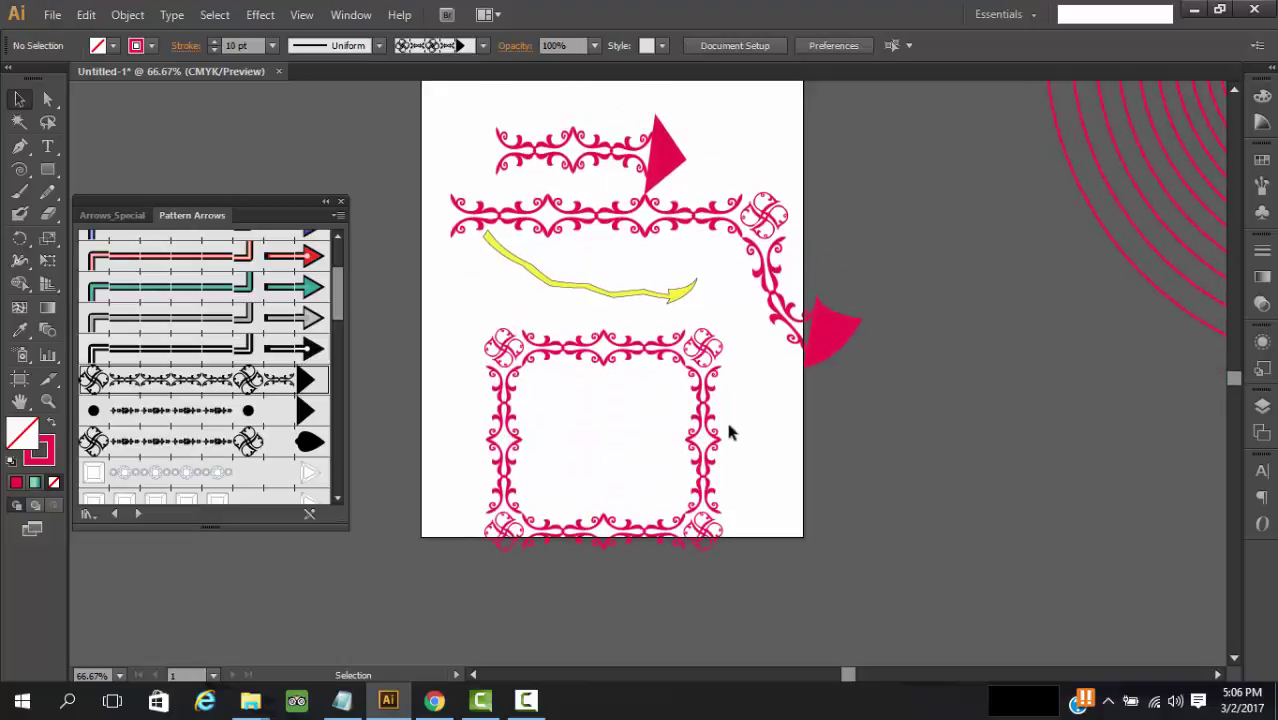
pyautogui.moveTo(708, 439); pyautogui.dragTo(619, 393)
pyautogui.click(753, 407)
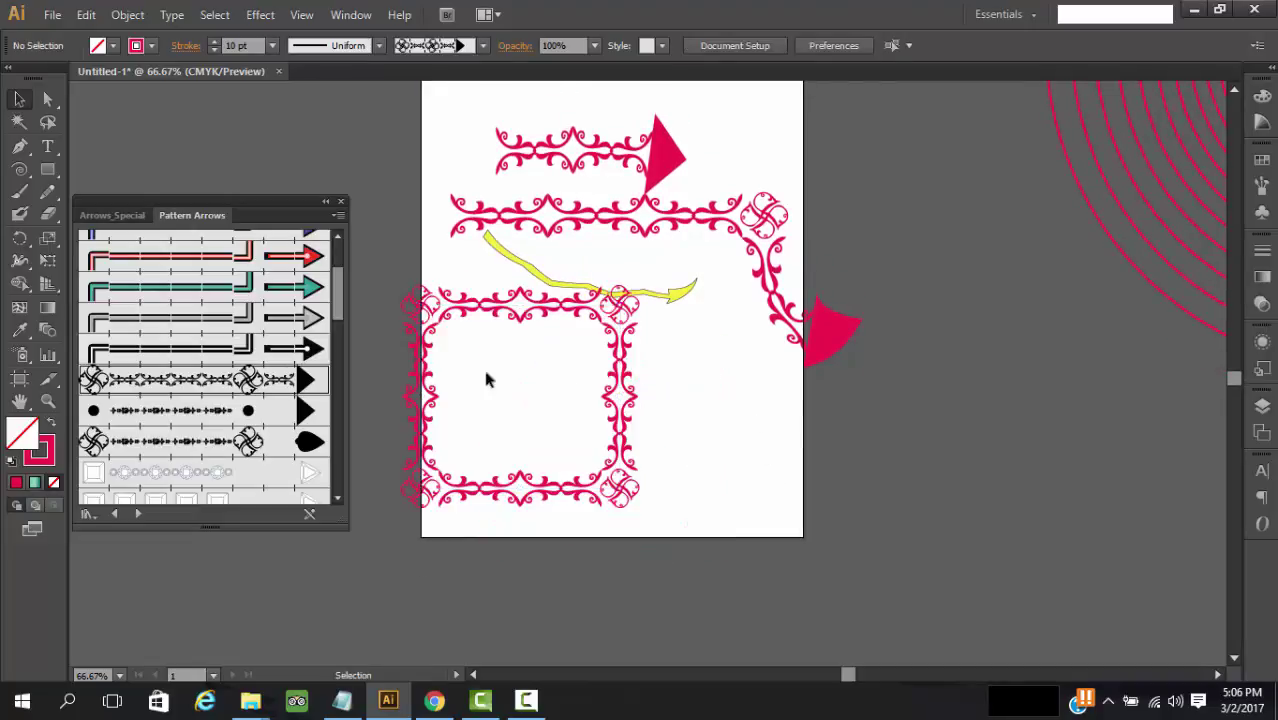
# Draw a circle with the Ellipse tool and place it over the artboard's lower-right corner.
pyautogui.scroll(-2, 297, 375)
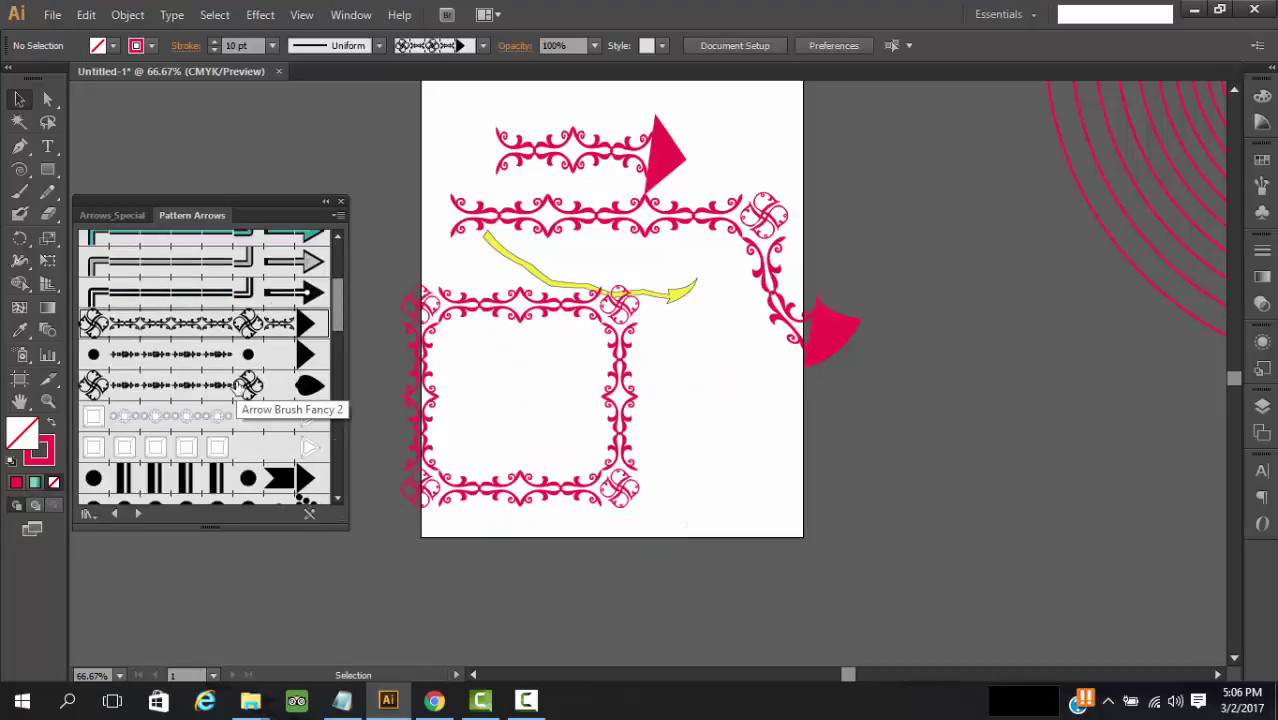
pyautogui.moveTo(47, 169); pyautogui.dragTo(115, 213)
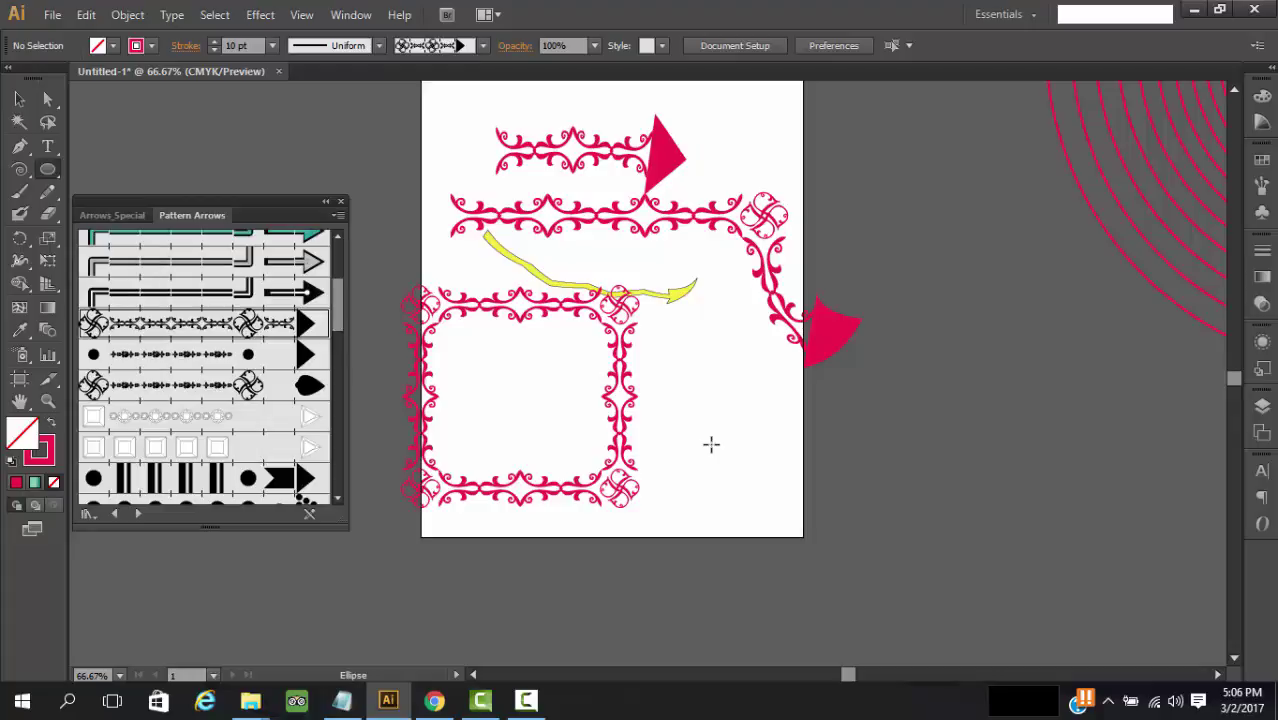
pyautogui.moveTo(764, 469); pyautogui.dragTo(965, 350)
pyautogui.click(19, 99)
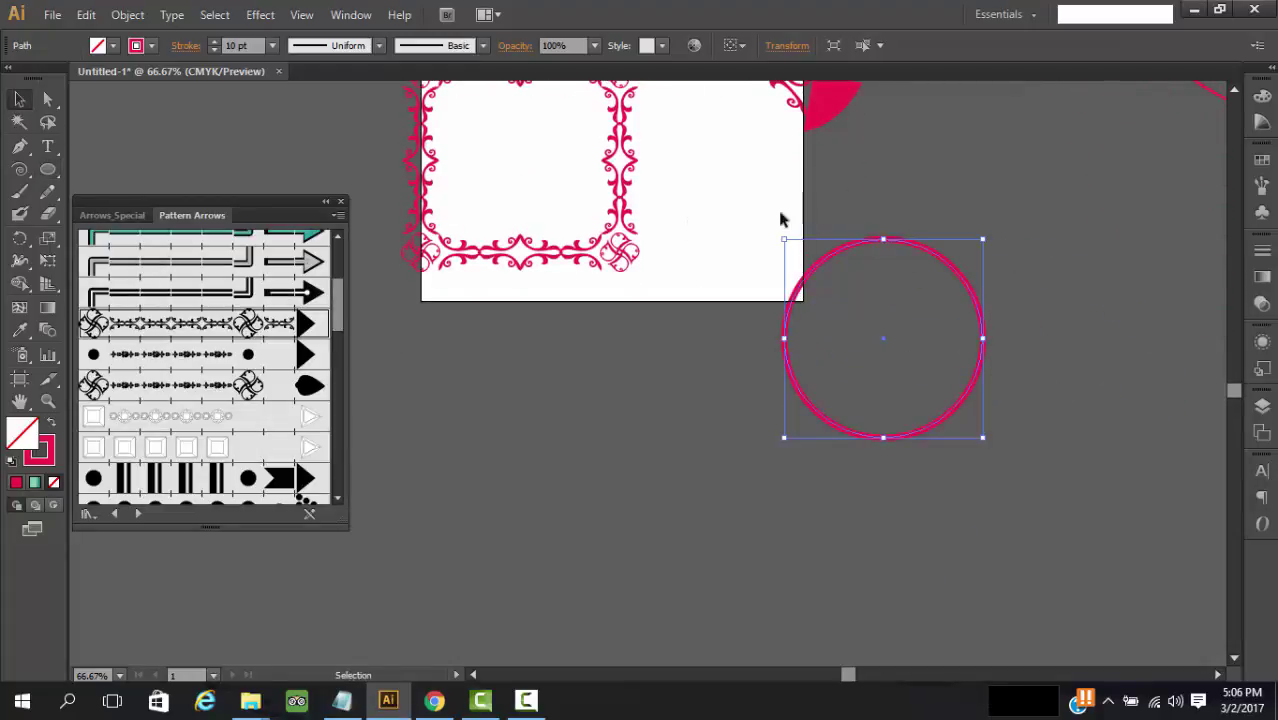
pyautogui.moveTo(904, 262); pyautogui.dragTo(796, 188)
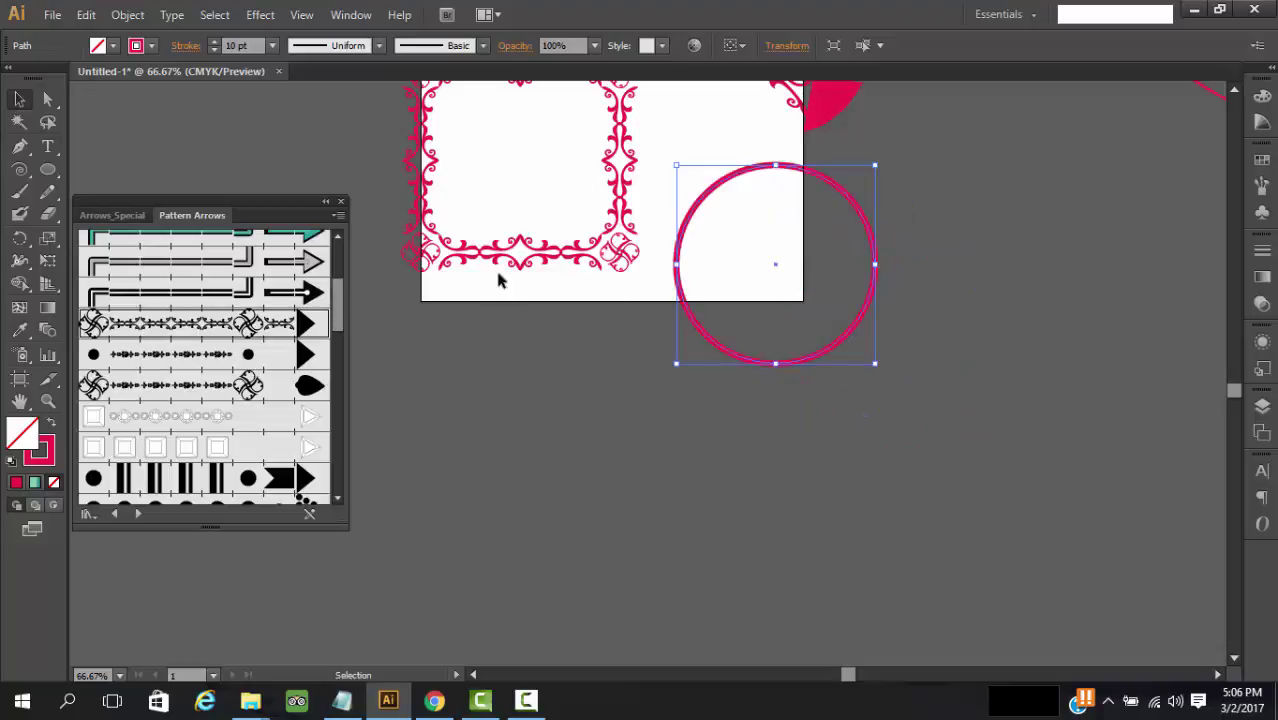
# Apply the Arrow Brush Fancy 2 pattern brush to the circle and set its stroke weight to 30 pt.
pyautogui.click(240, 385)
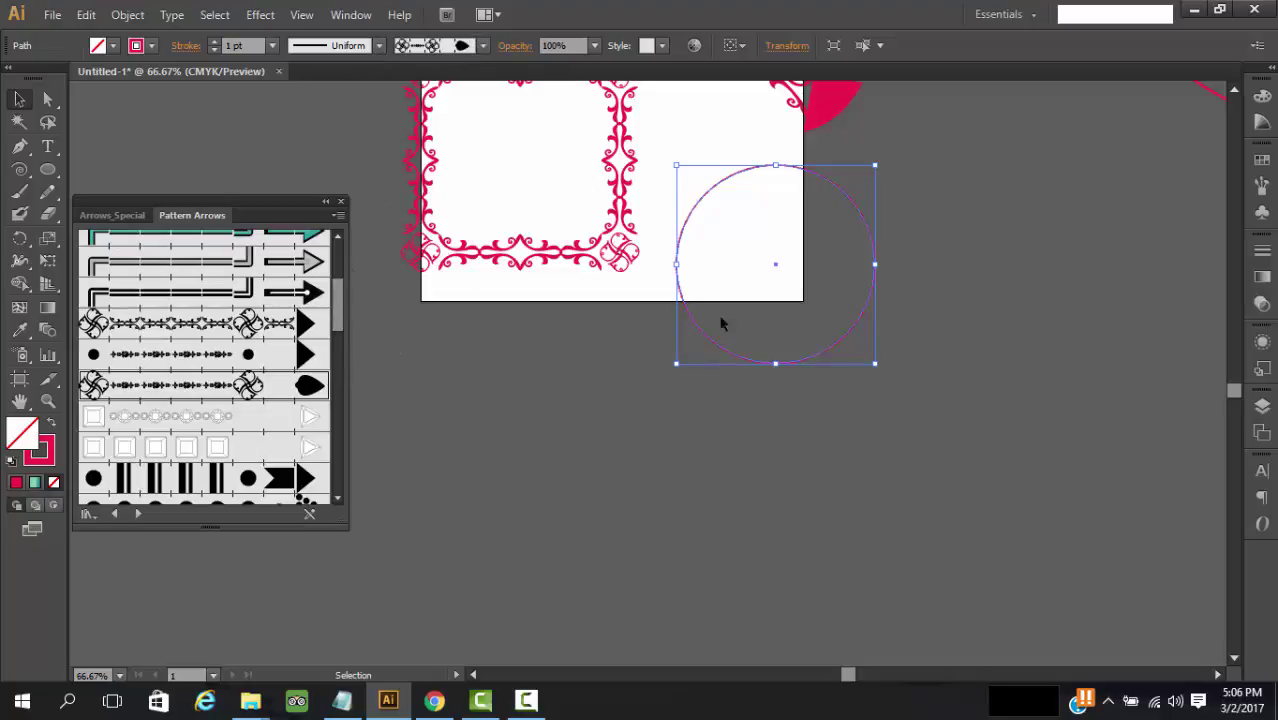
pyautogui.click(215, 42)
pyautogui.click(215, 42)
pyautogui.click(215, 42)
pyautogui.click(215, 42)
pyautogui.click(215, 42)
pyautogui.click(215, 42)
pyautogui.click(215, 42)
pyautogui.click(215, 42)
pyautogui.click(215, 42)
pyautogui.click(215, 42)
pyautogui.click(215, 42)
pyautogui.click(215, 42)
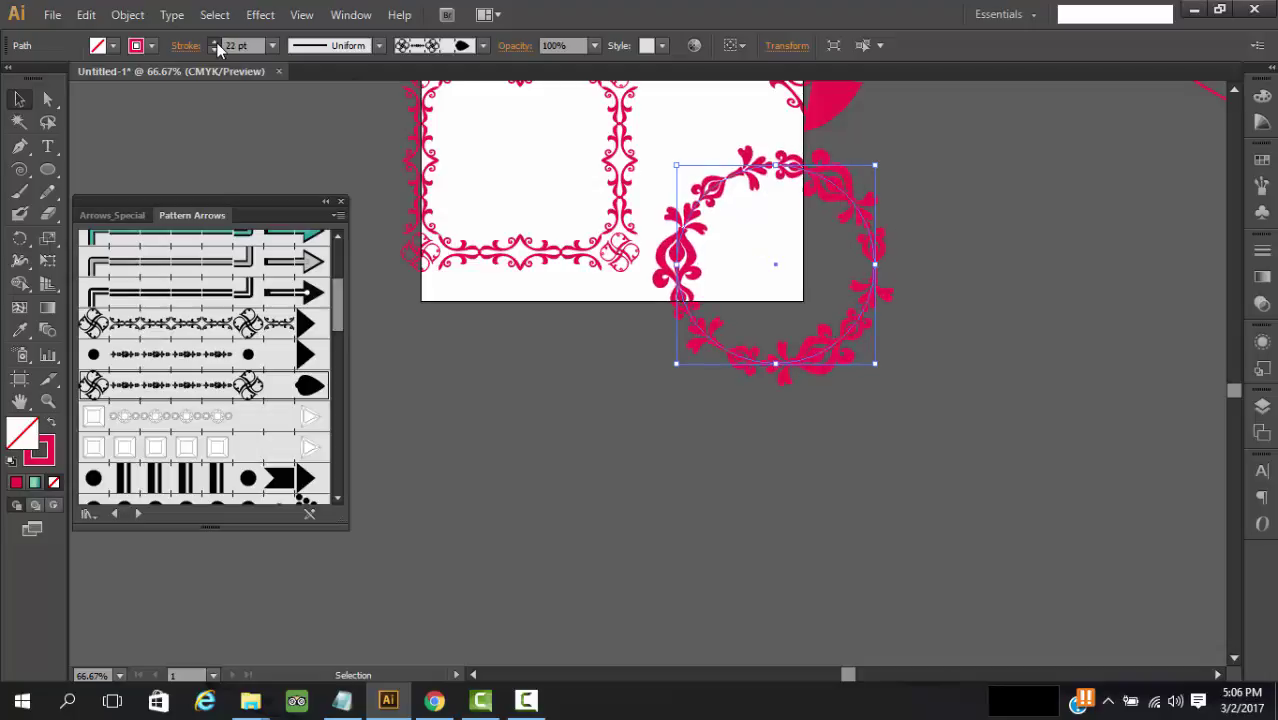
pyautogui.click(215, 42)
pyautogui.click(215, 42)
pyautogui.click(215, 42)
pyautogui.click(215, 42)
pyautogui.click(215, 42)
pyautogui.click(215, 42)
pyautogui.click(215, 42)
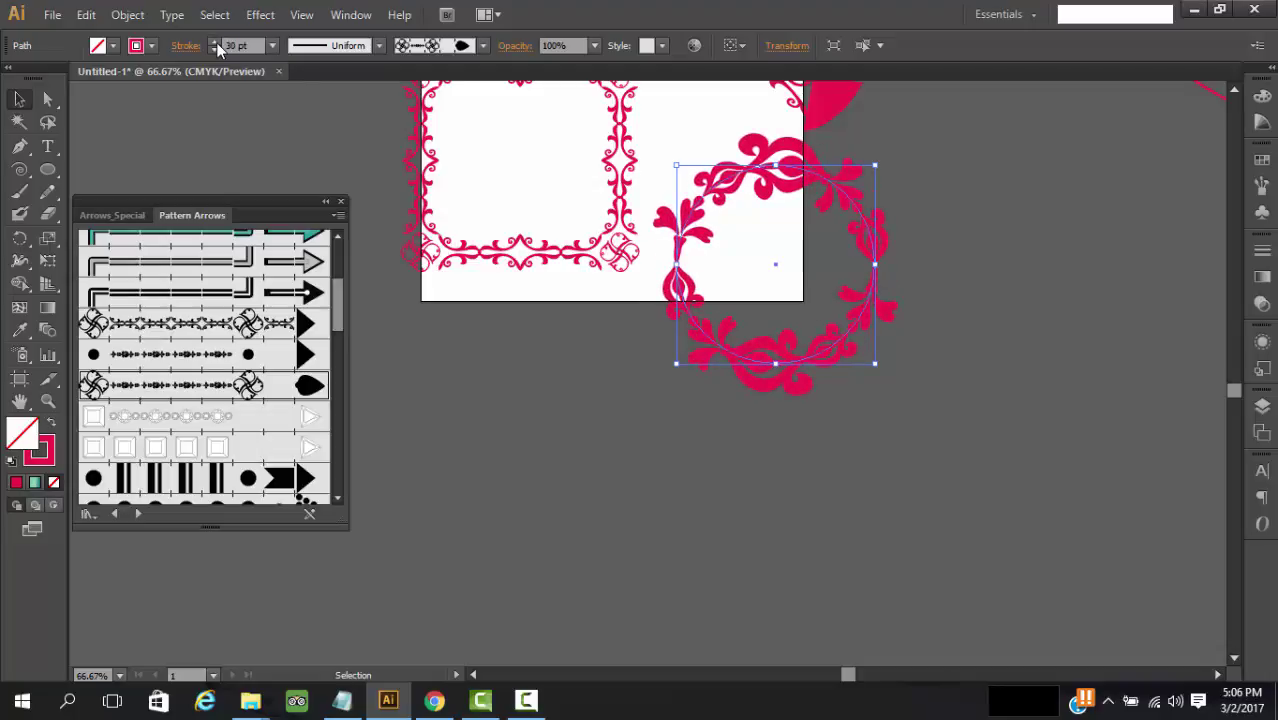
# Move the ornamental circle further down, mostly below the artboard's lower-right corner, and deselect it.
pyautogui.click(935, 318)
pyautogui.click(882, 310)
pyautogui.moveTo(872, 305); pyautogui.dragTo(892, 390)
pyautogui.click(967, 366)
pyautogui.scroll(4, 967, 360)
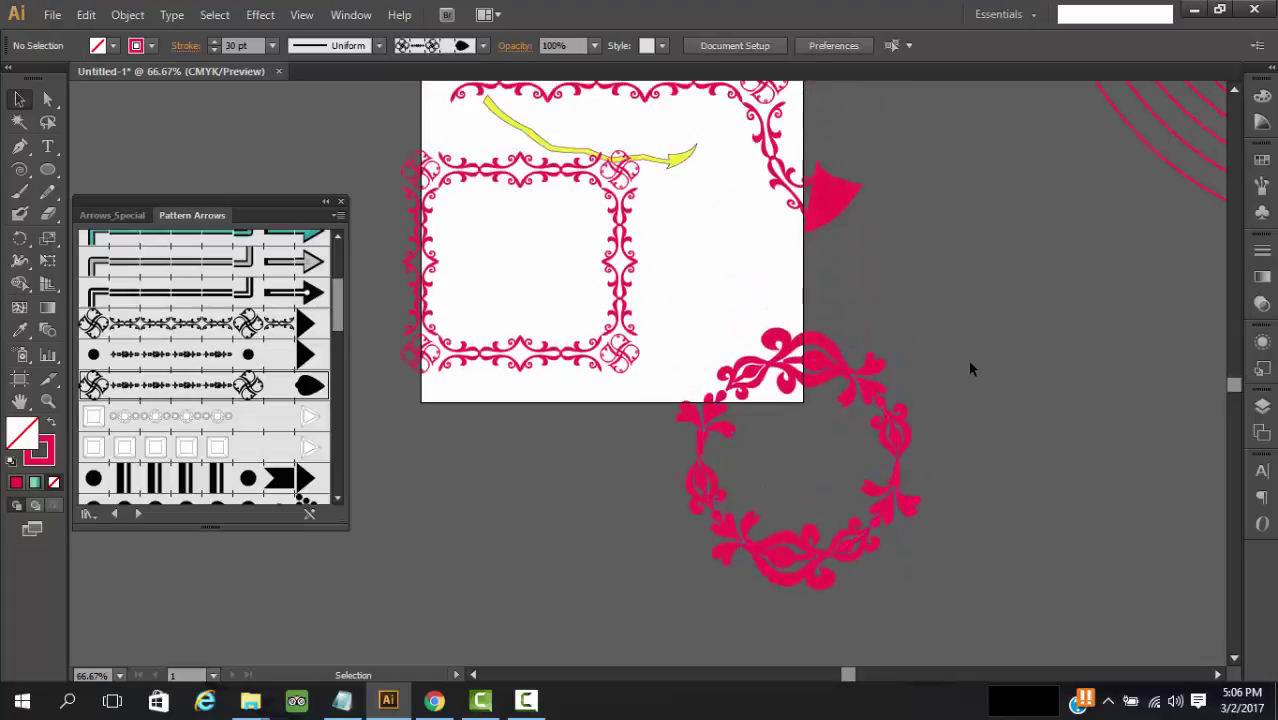
# Examine the brushes in the Pattern Arrows, Arrows_Standard and Artistic_Calligraphic libraries.
pyautogui.scroll(-10, 233, 360)
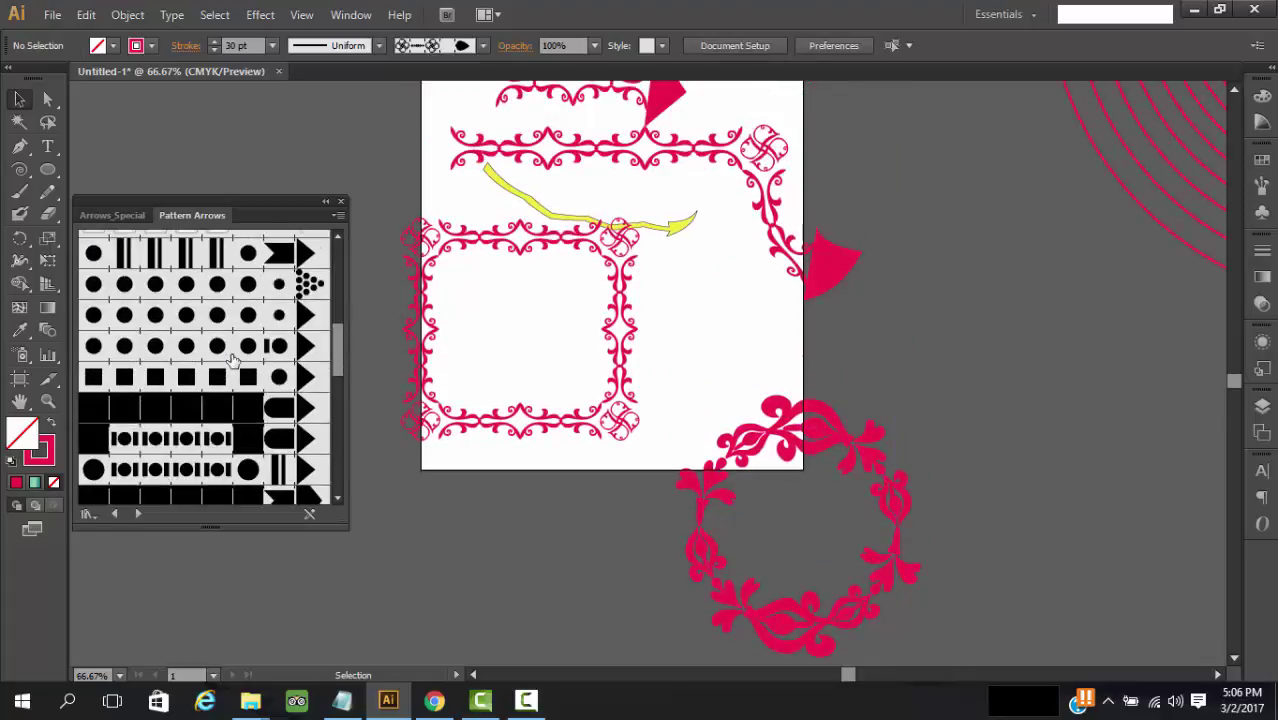
pyautogui.scroll(-2, 233, 360)
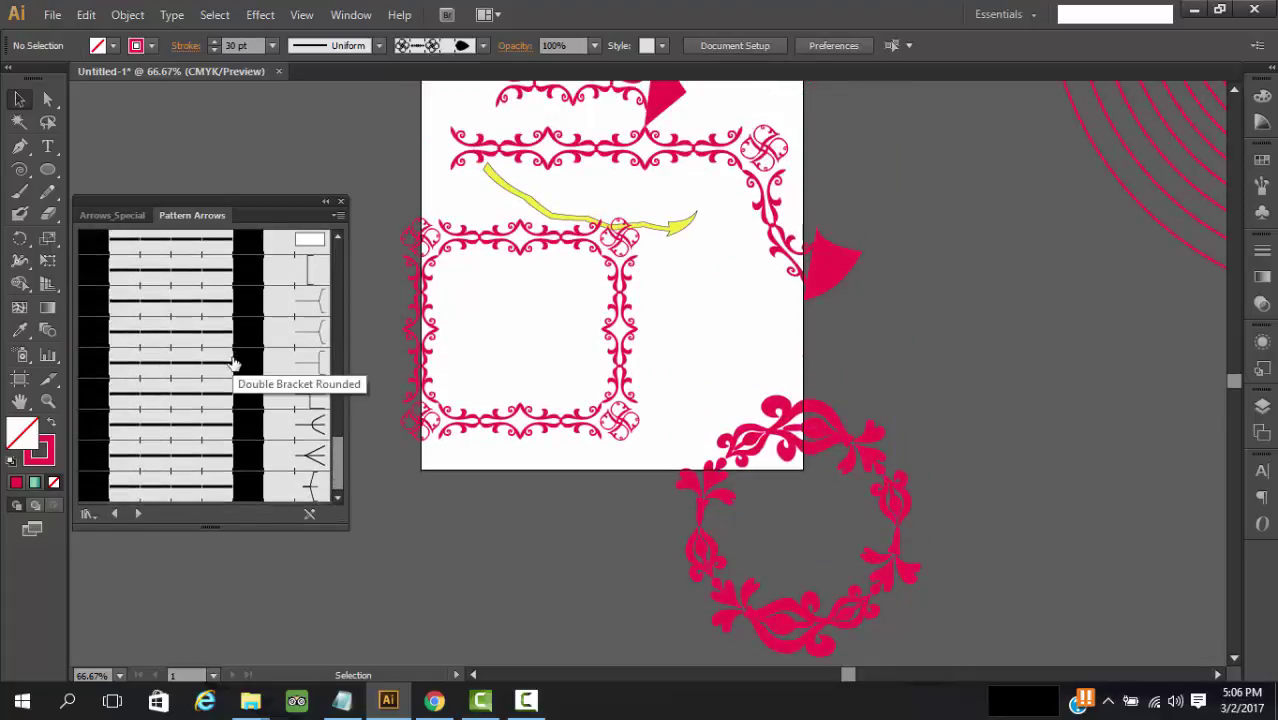
pyautogui.scroll(8, 238, 350)
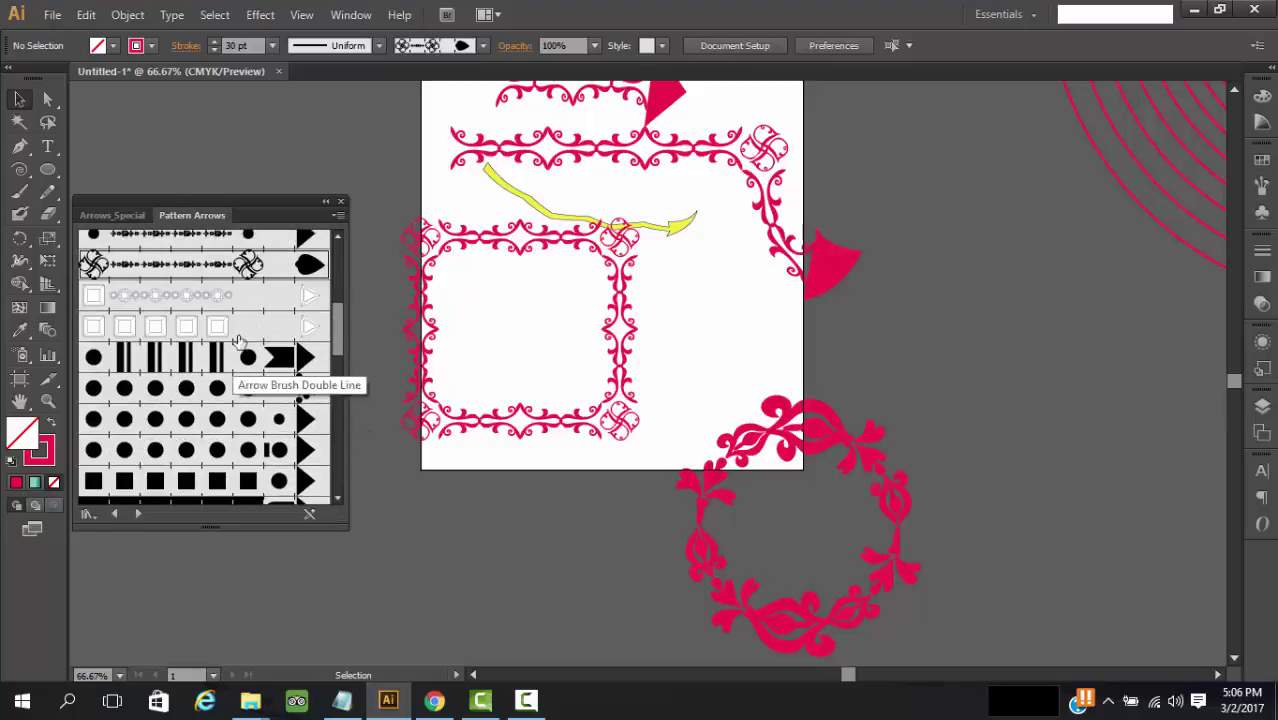
pyautogui.click(88, 514)
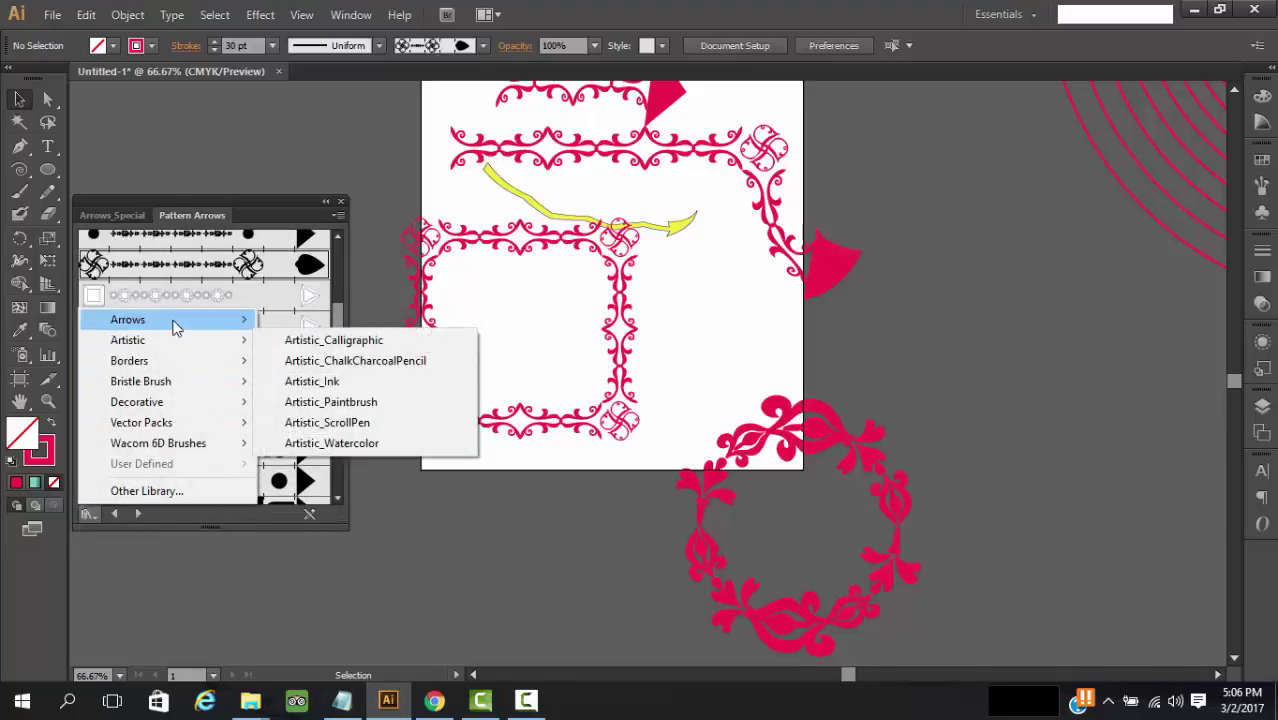
pyautogui.moveTo(204, 320)
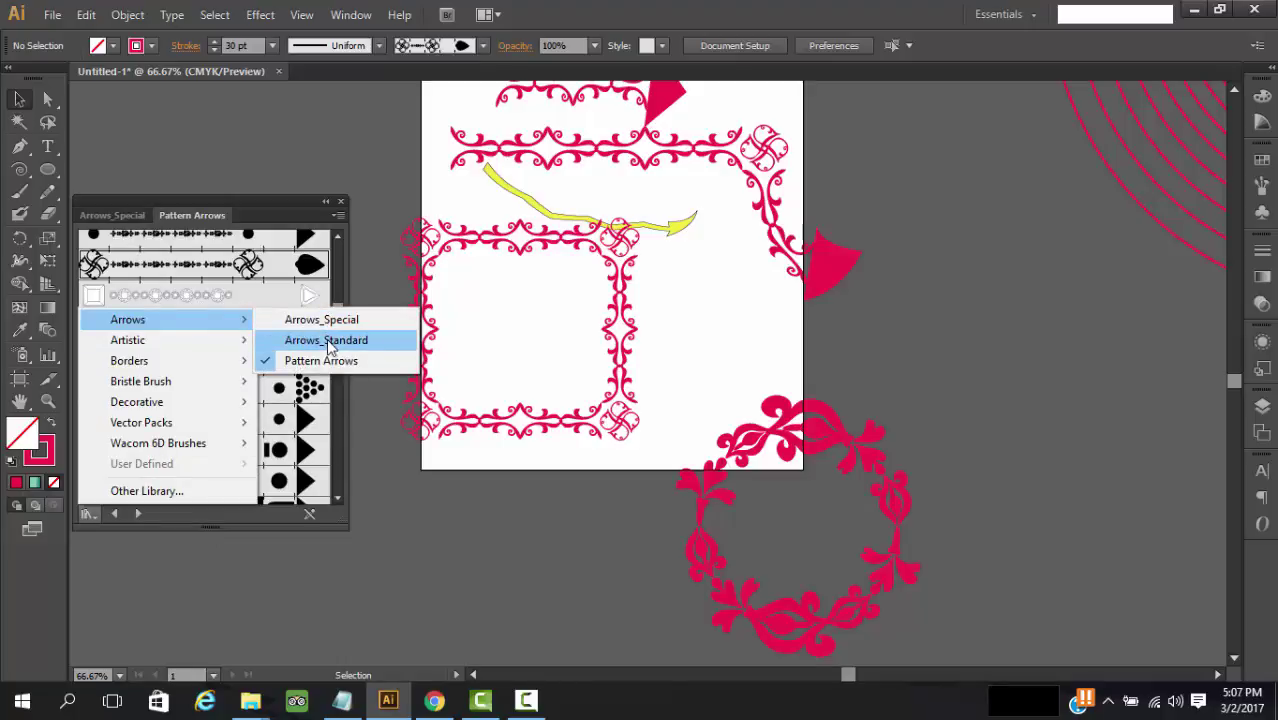
pyautogui.click(320, 343)
pyautogui.scroll(-6, 268, 351)
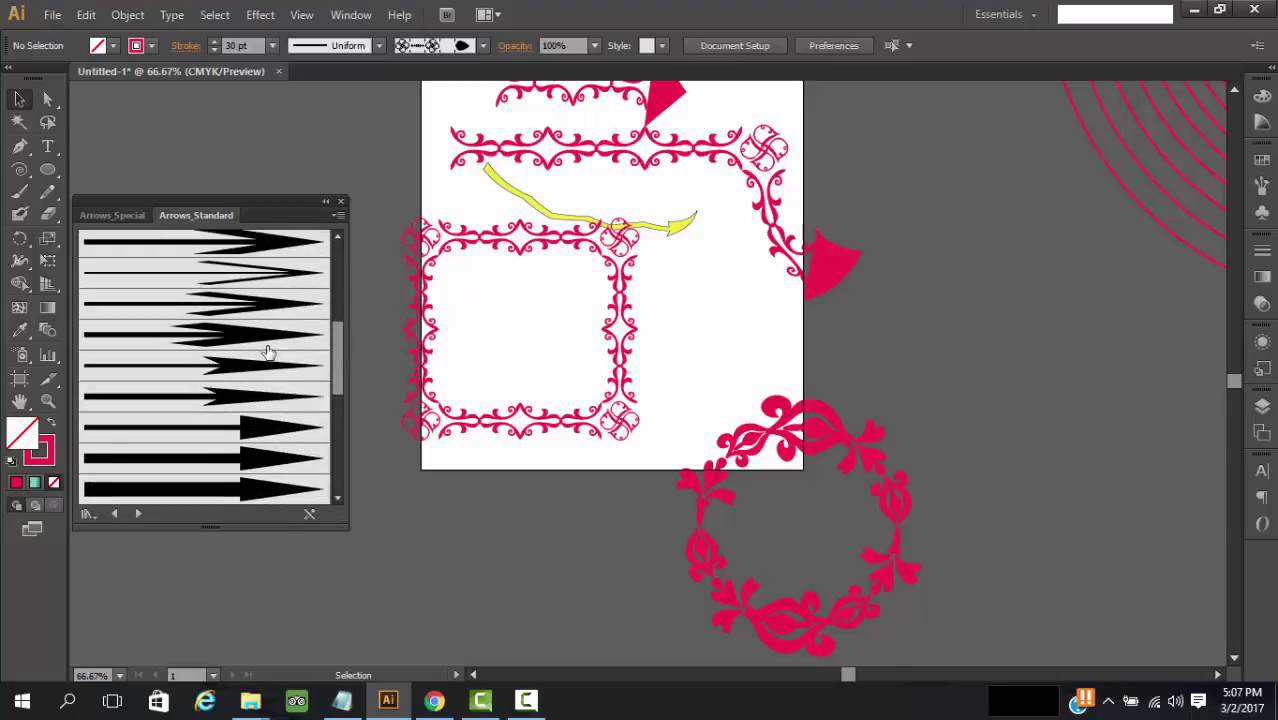
pyautogui.click(99, 511)
pyautogui.moveTo(237, 346)
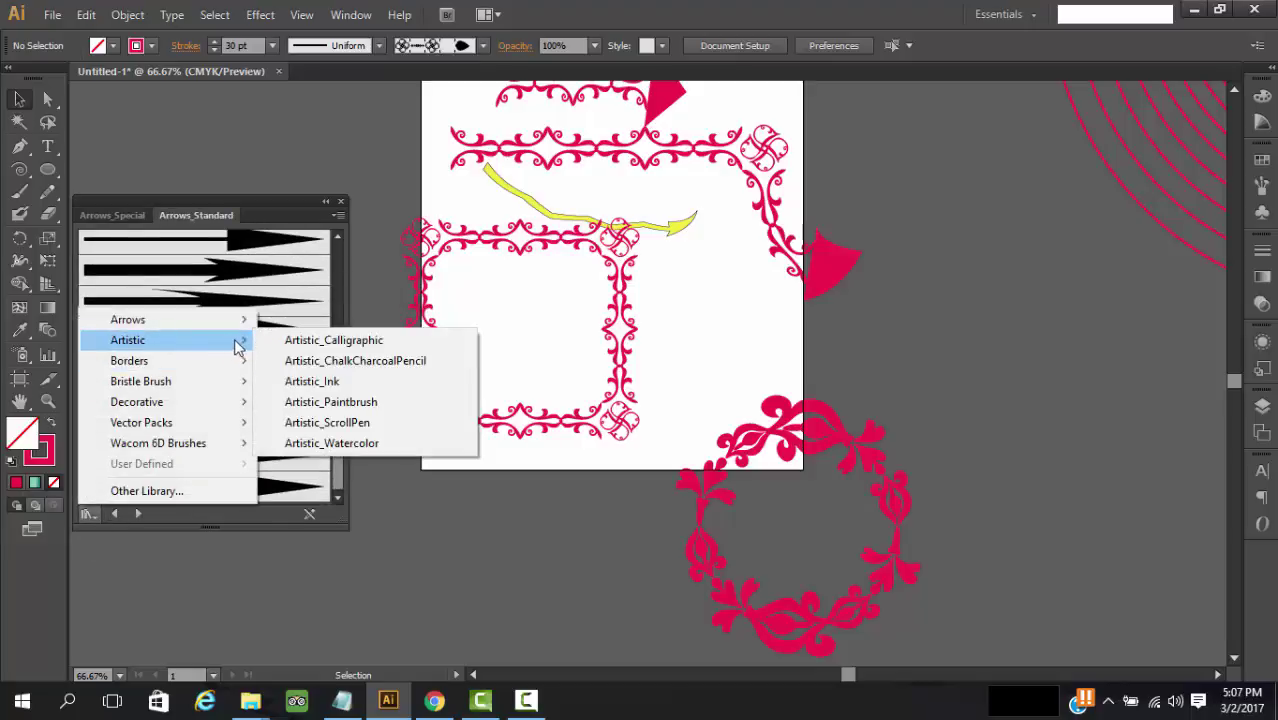
pyautogui.click(343, 346)
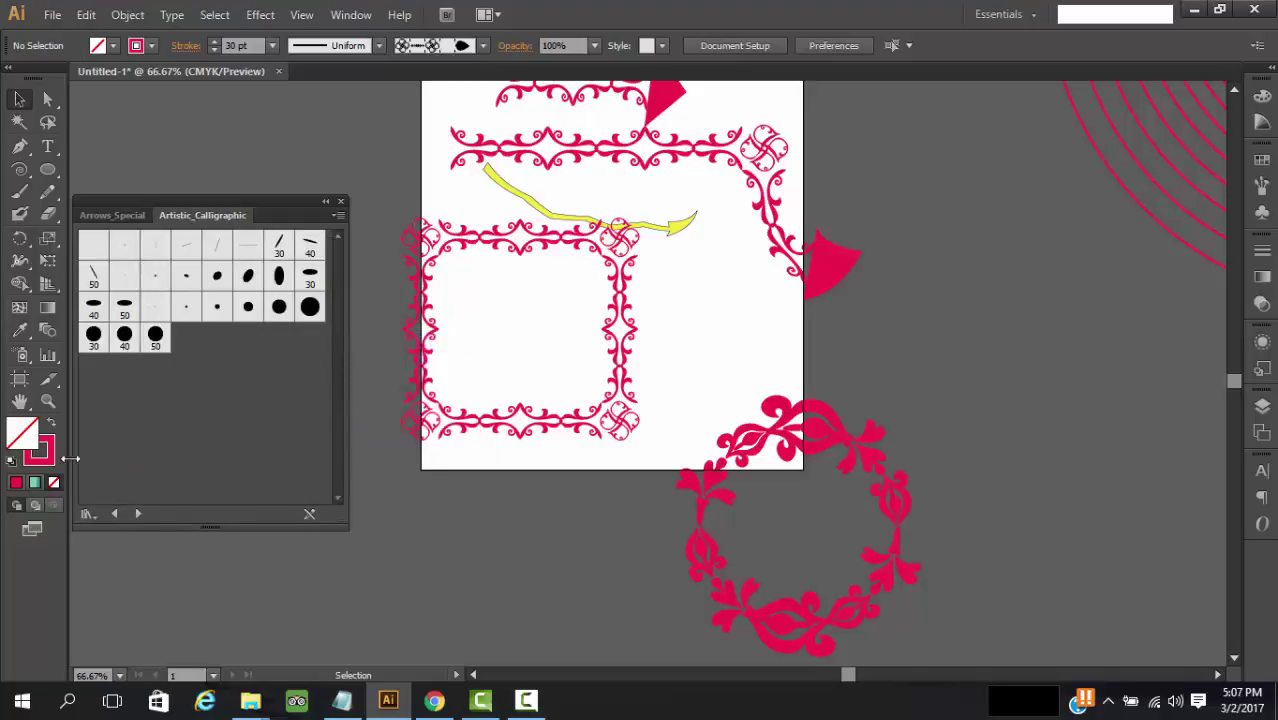
# Open the Artistic_ChalkCharcoalPencil brush library and choose its first brush, the wide scribbled one.
pyautogui.click(86, 515)
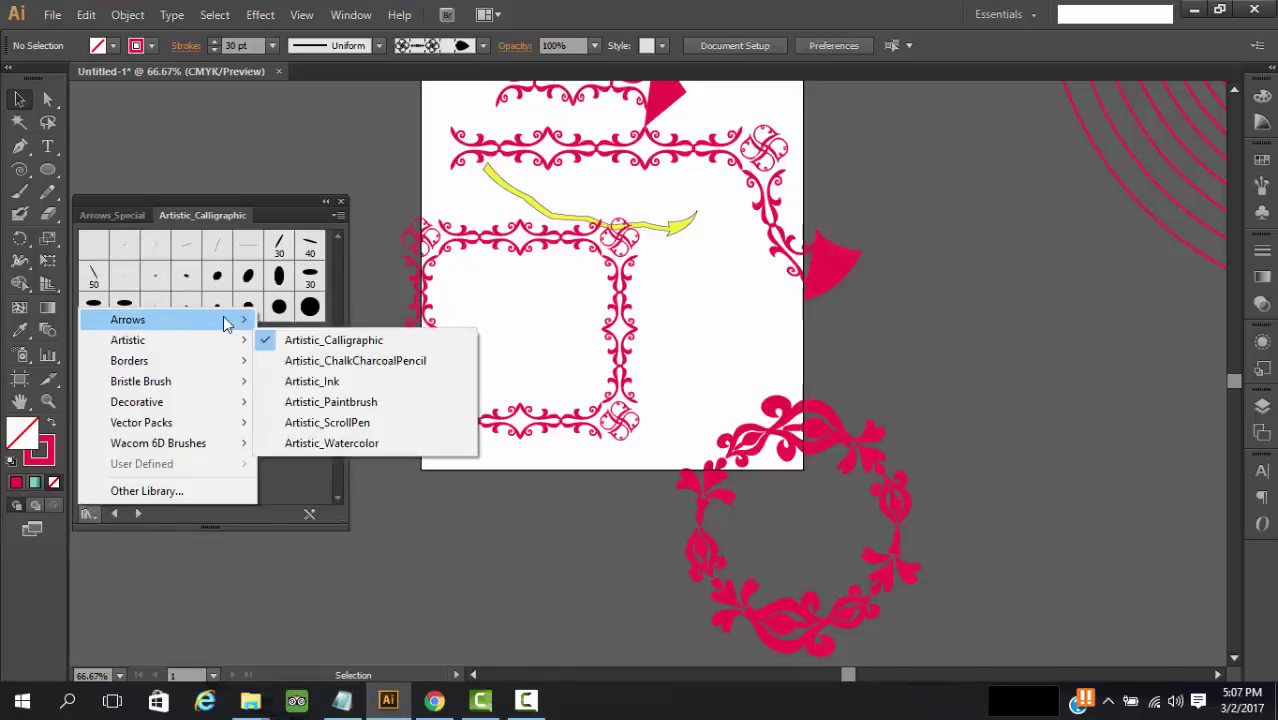
pyautogui.moveTo(250, 325)
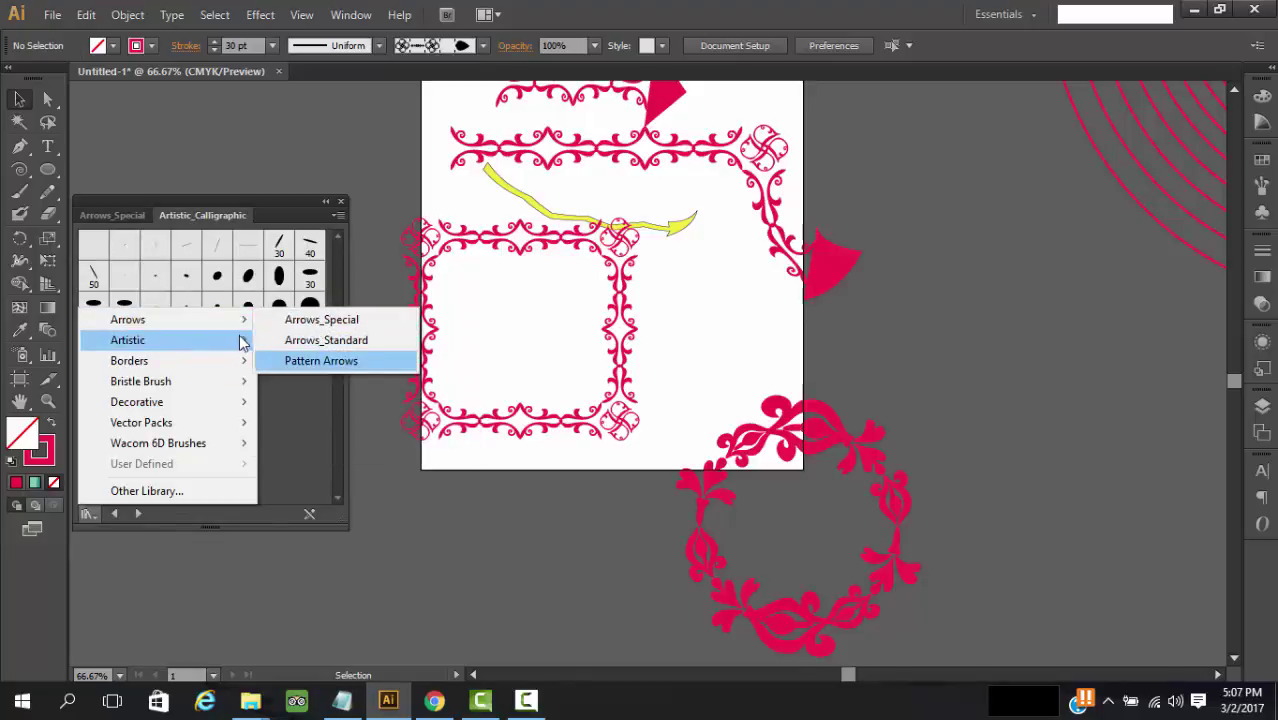
pyautogui.click(311, 368)
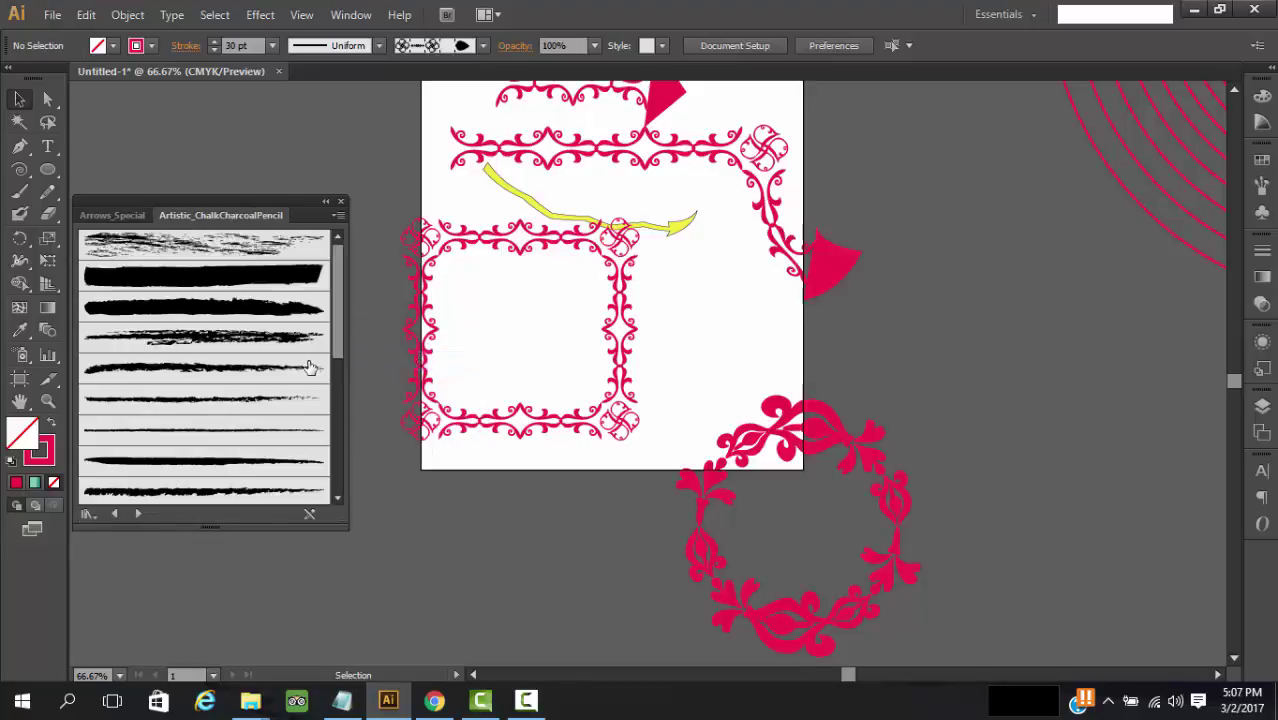
pyautogui.scroll(-3, 274, 370)
pyautogui.scroll(3, 274, 370)
pyautogui.click(248, 246)
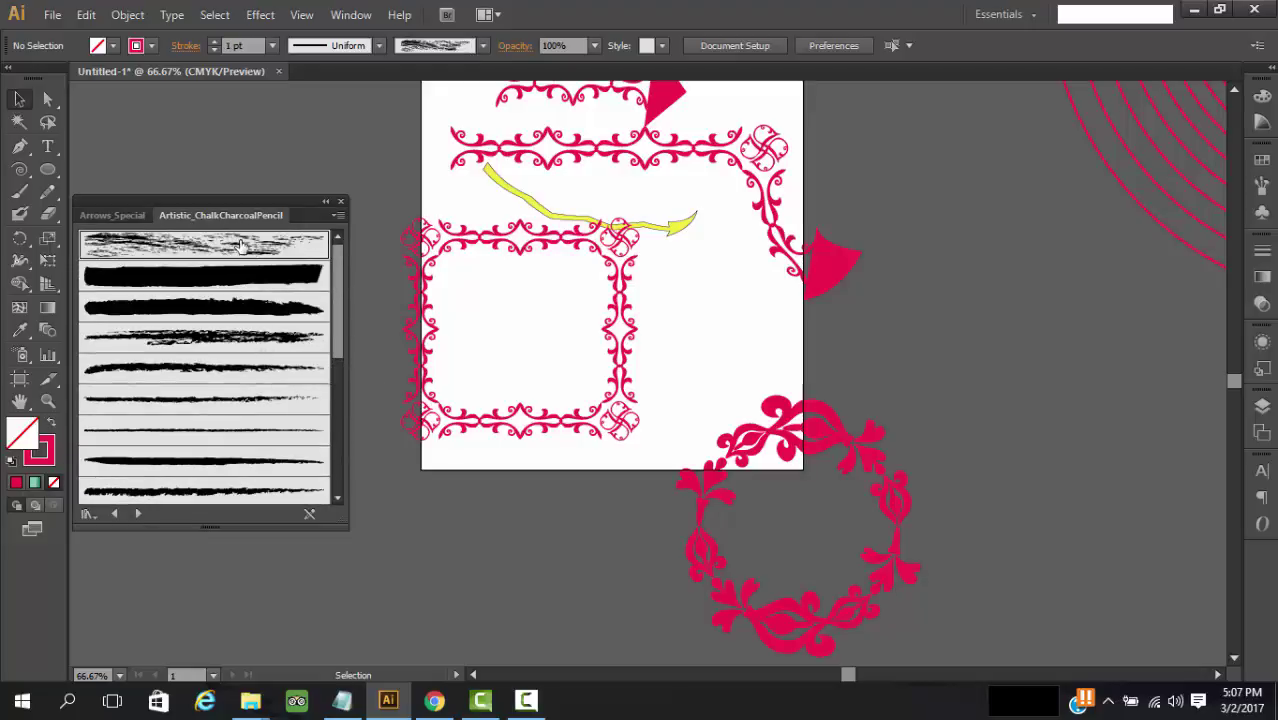
# Paint rough crossing strokes with the Paintbrush beside the ornamental rectangle and more strokes inside it.
pyautogui.click(19, 192)
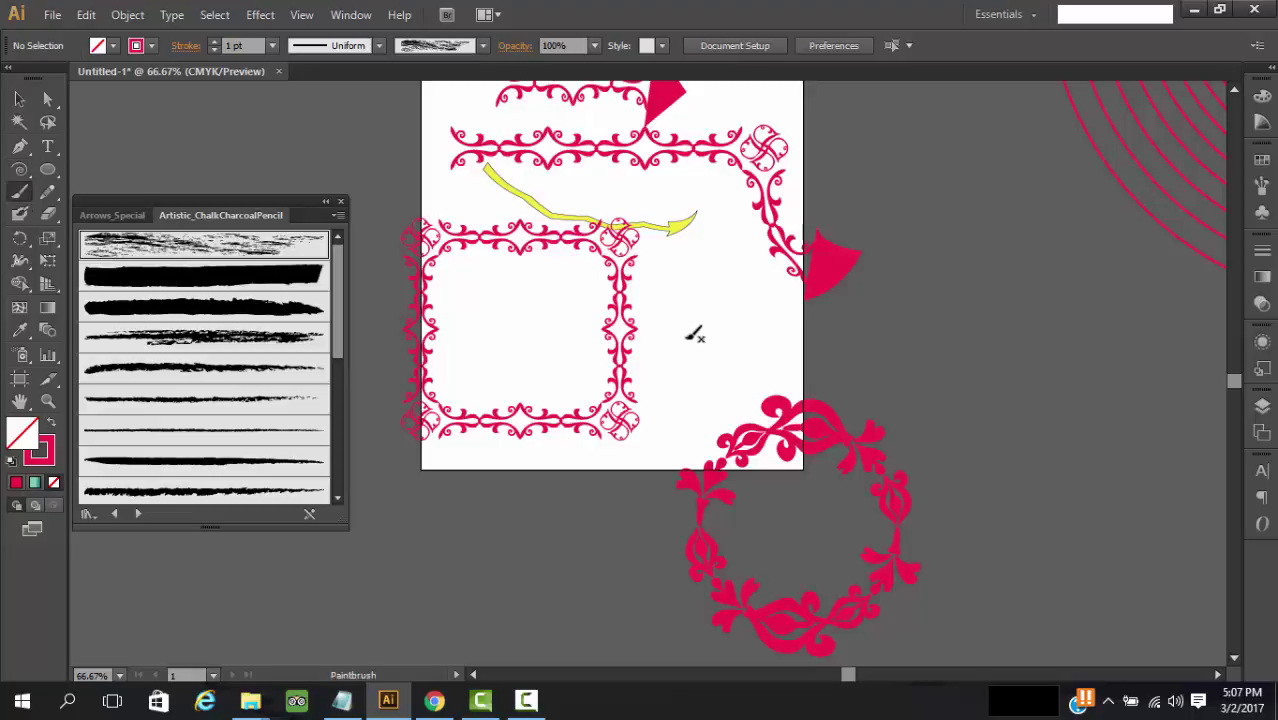
pyautogui.moveTo(693, 331)
pyautogui.mouseDown()
pyautogui.moveTo(706, 318)
pyautogui.moveTo(728, 360)
pyautogui.moveTo(876, 326)
pyautogui.mouseUp()
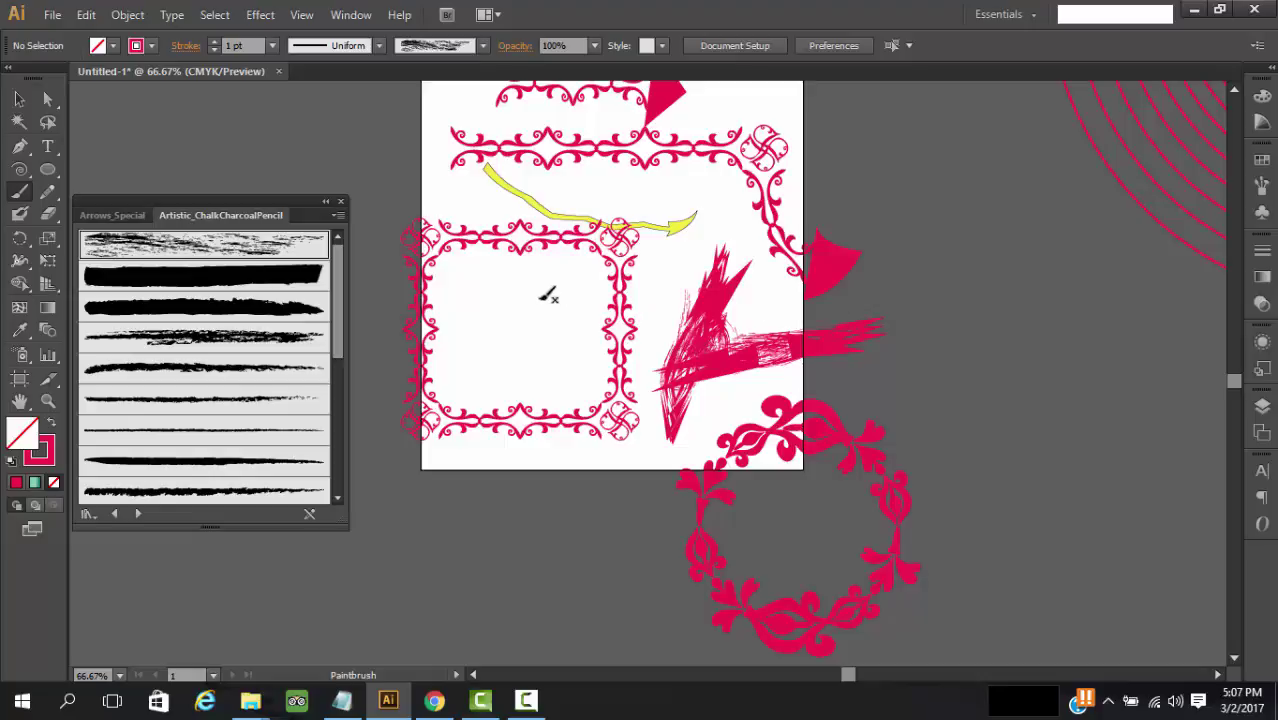
pyautogui.moveTo(522, 363); pyautogui.dragTo(492, 372)
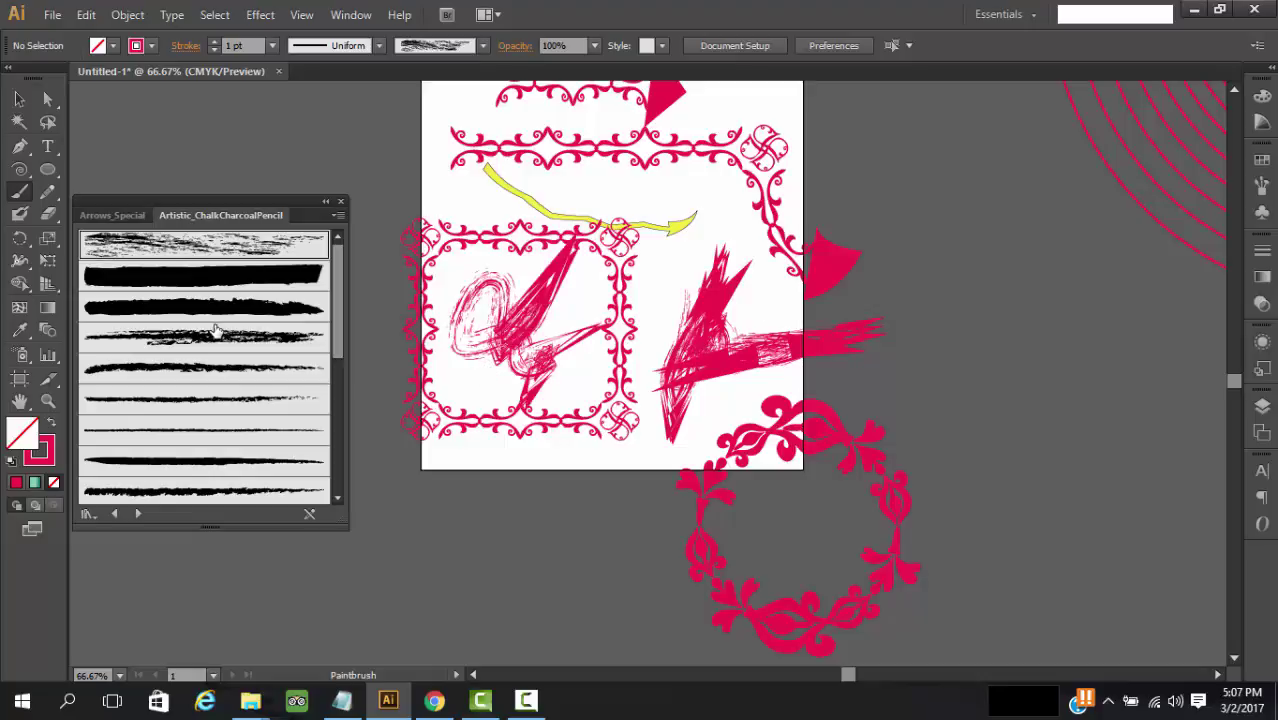
# Choose the Charcoal - Soft brush and paint a curled, letter-like figure on the canvas beyond the artboard's right edge.
pyautogui.scroll(-3, 215, 340)
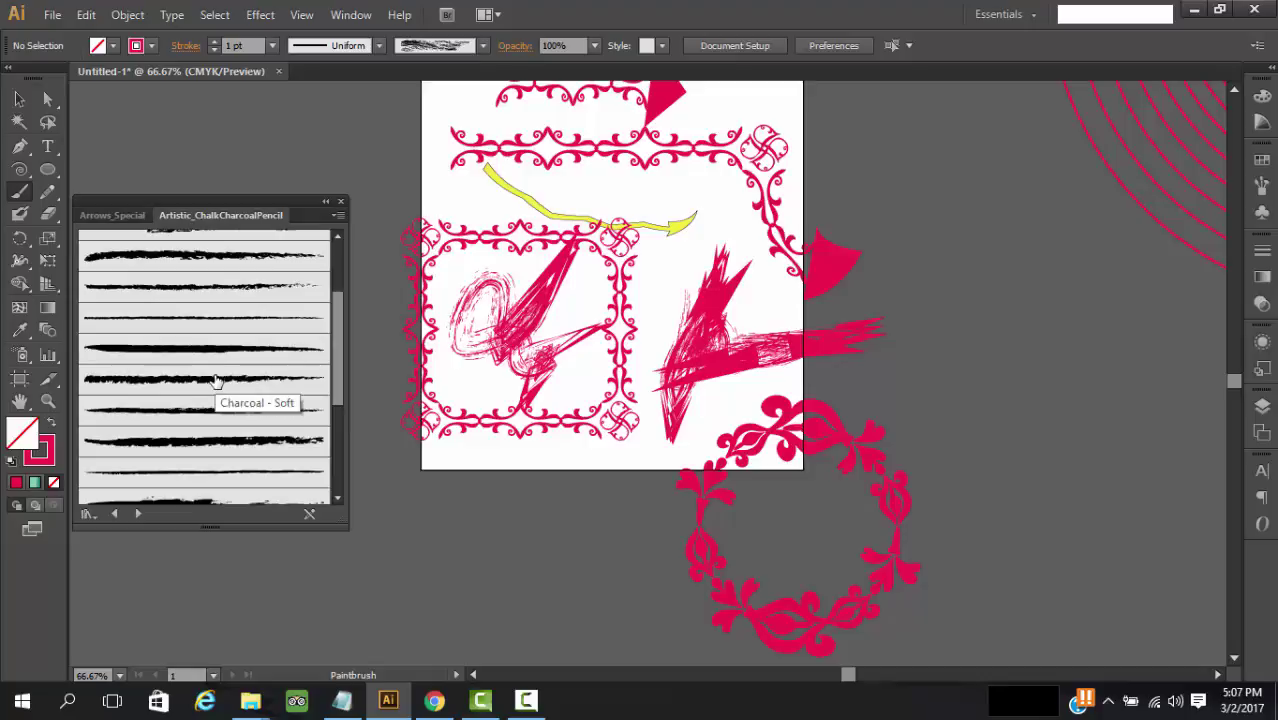
pyautogui.click(215, 380)
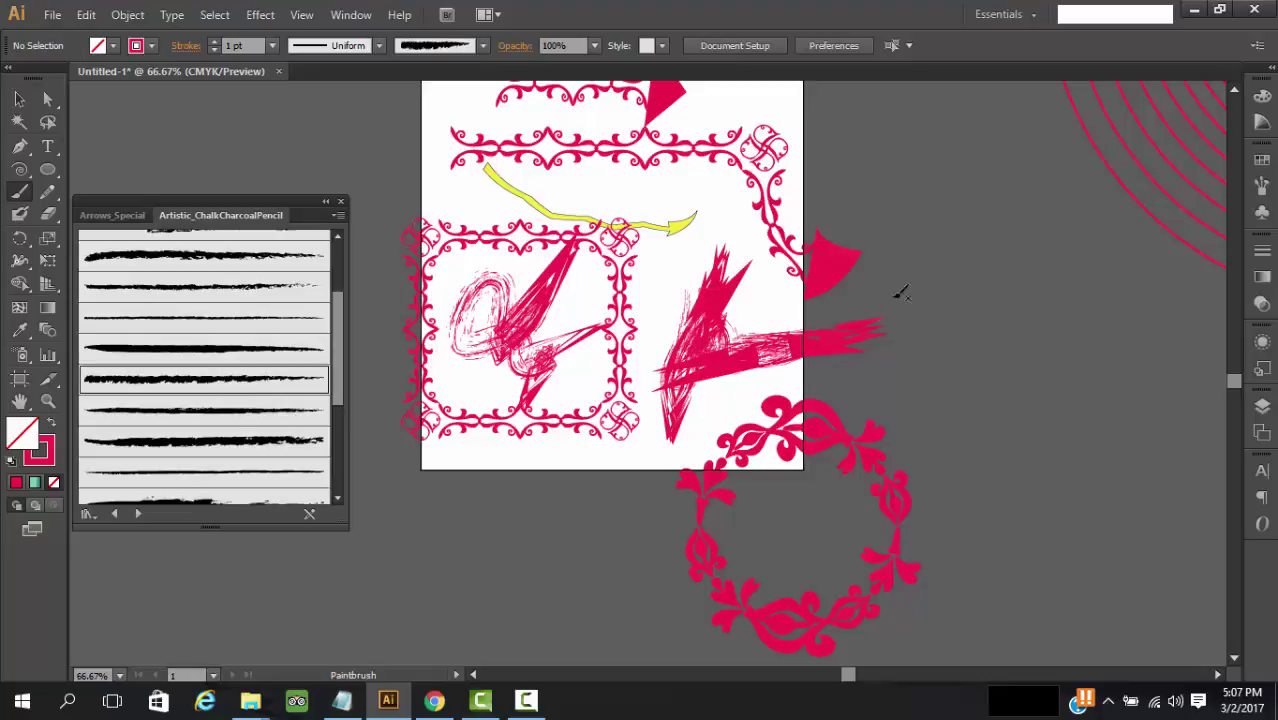
pyautogui.moveTo(897, 242); pyautogui.dragTo(981, 288)
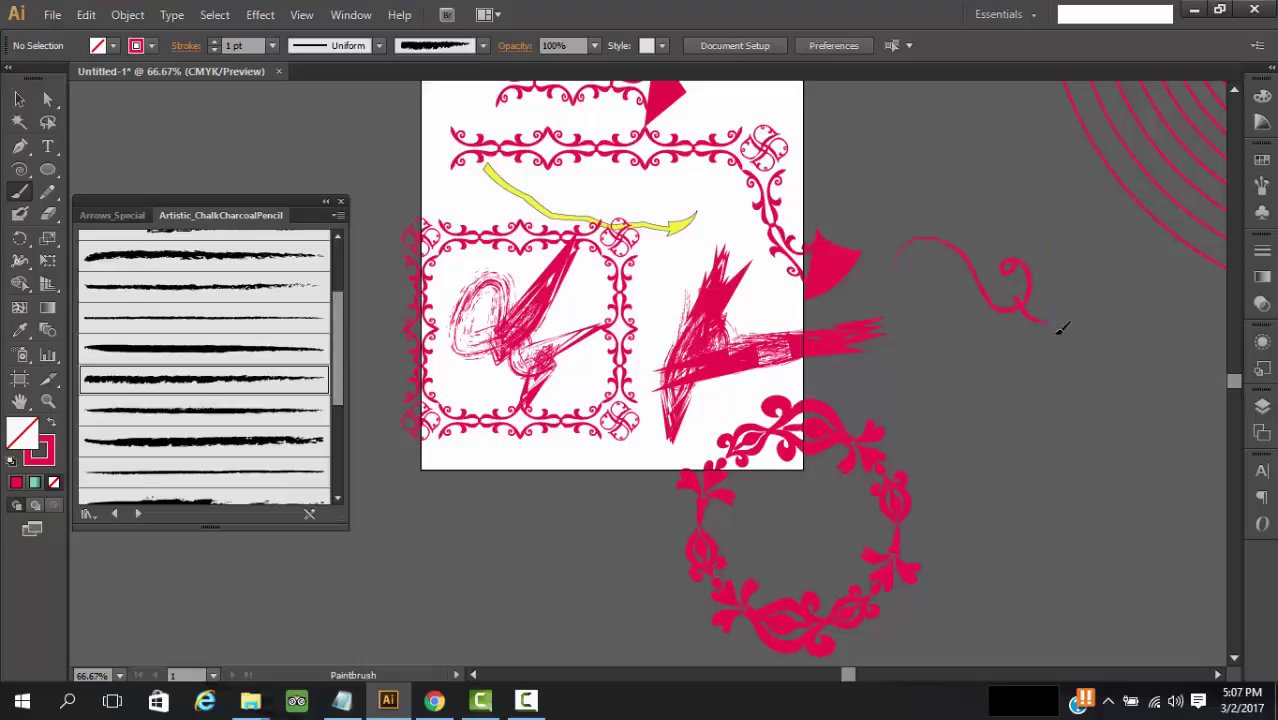
pyautogui.moveTo(1054, 320)
pyautogui.mouseDown()
pyautogui.moveTo(1054, 240)
pyautogui.moveTo(954, 240)
pyautogui.mouseUp()
# Choose the thin broken-line brush second from the library's end and paint crossing strokes below the artboard's lower-left corner.
pyautogui.scroll(-2, 231, 368)
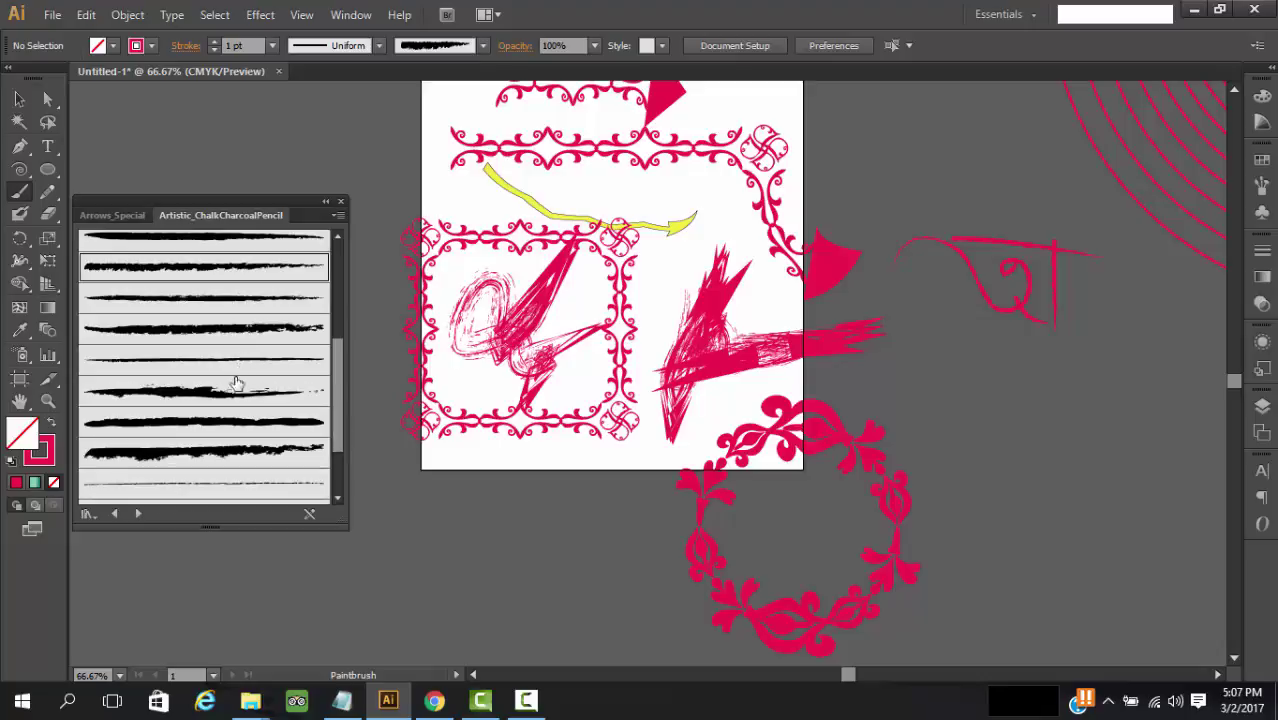
pyautogui.scroll(-2, 240, 337)
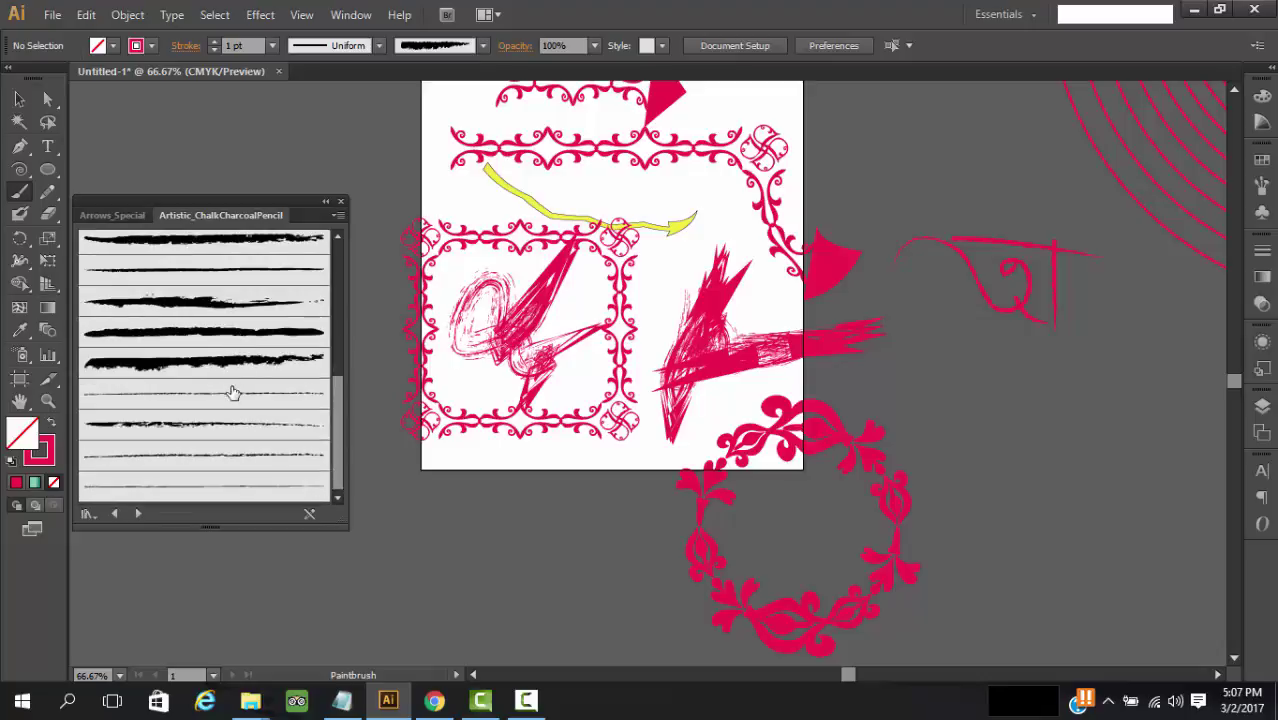
pyautogui.click(218, 455)
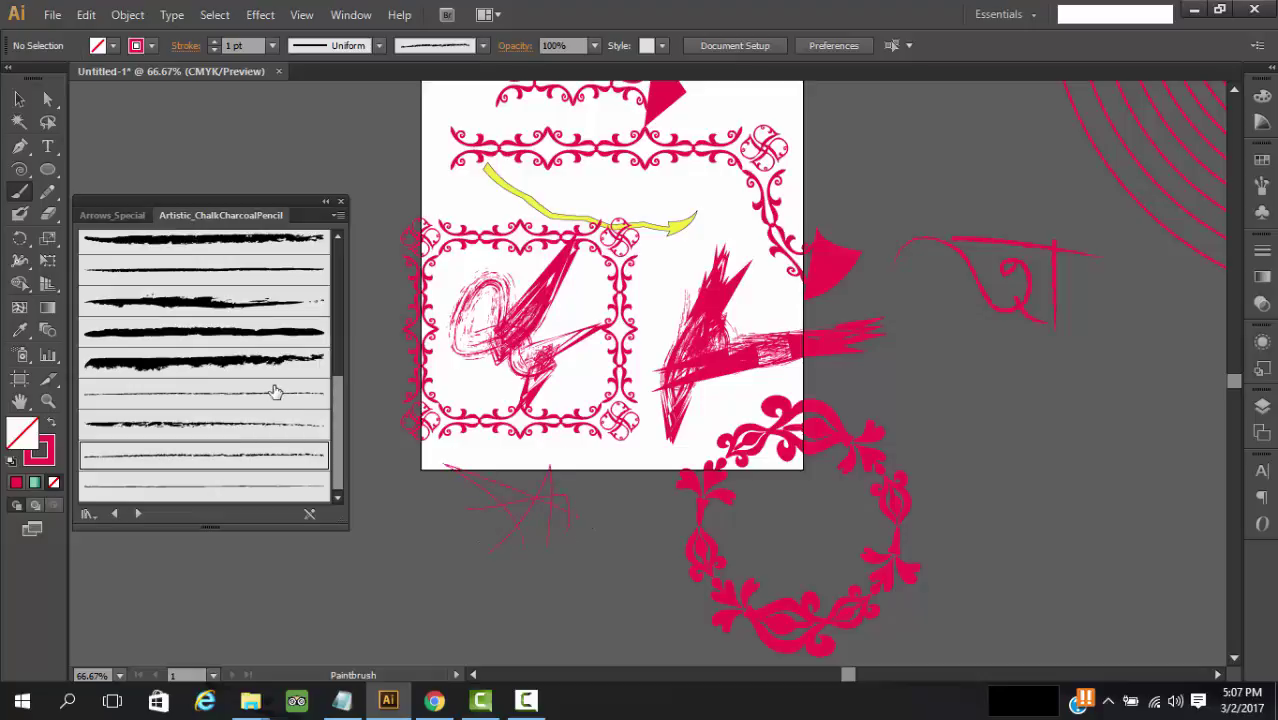
# Select the thin crossing strokes below the artboard, set their stroke weight to 15 pt, and deselect them.
pyautogui.click(19, 99)
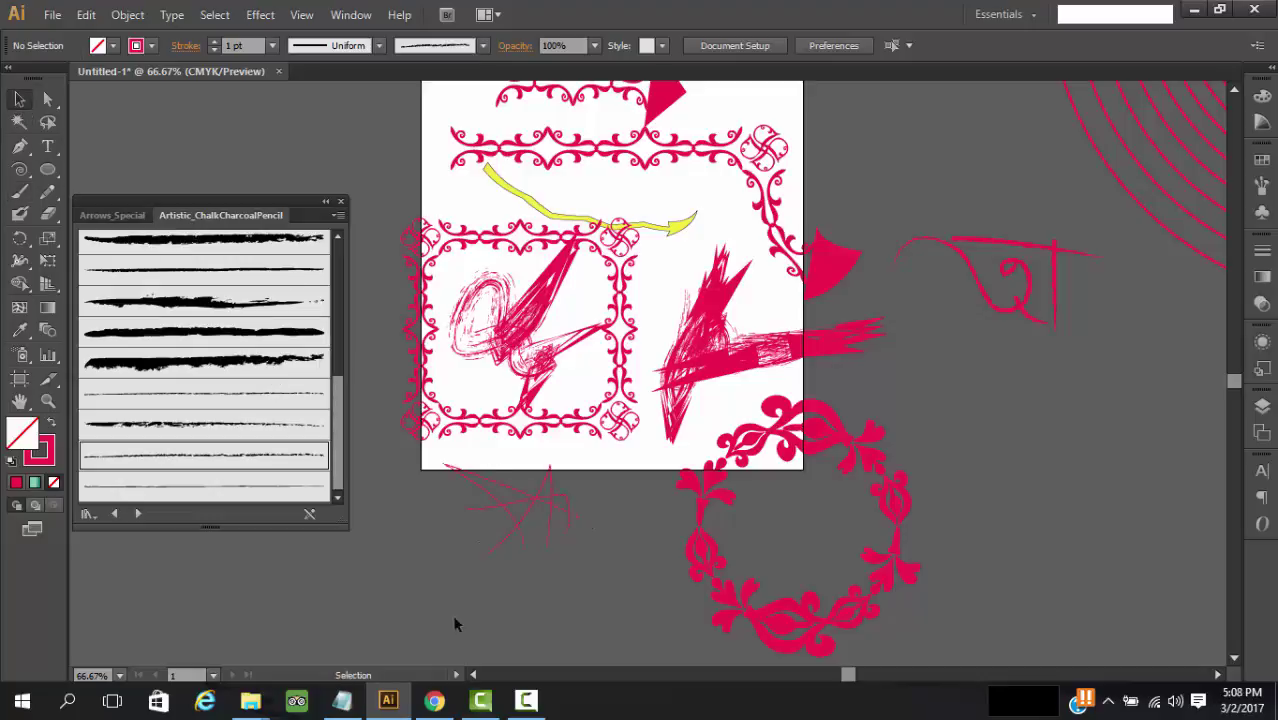
pyautogui.moveTo(535, 566); pyautogui.dragTo(442, 503)
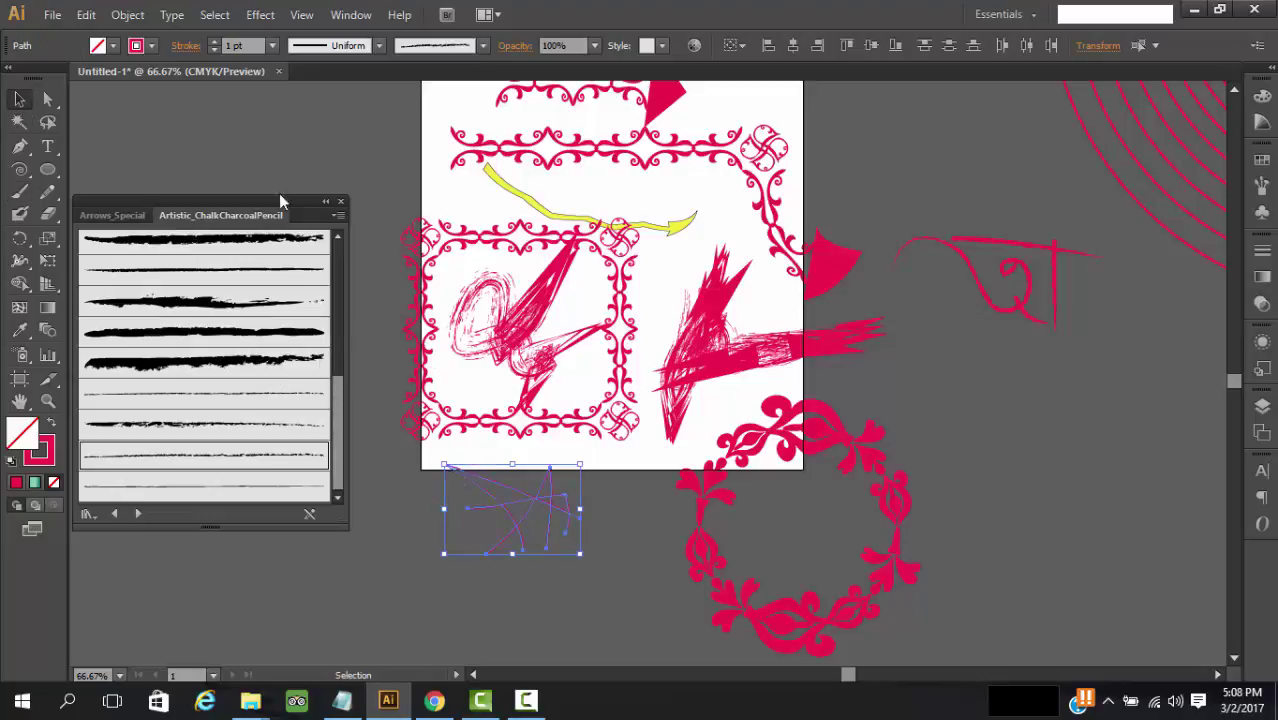
pyautogui.click(214, 44)
pyautogui.click(214, 45)
pyautogui.click(214, 45)
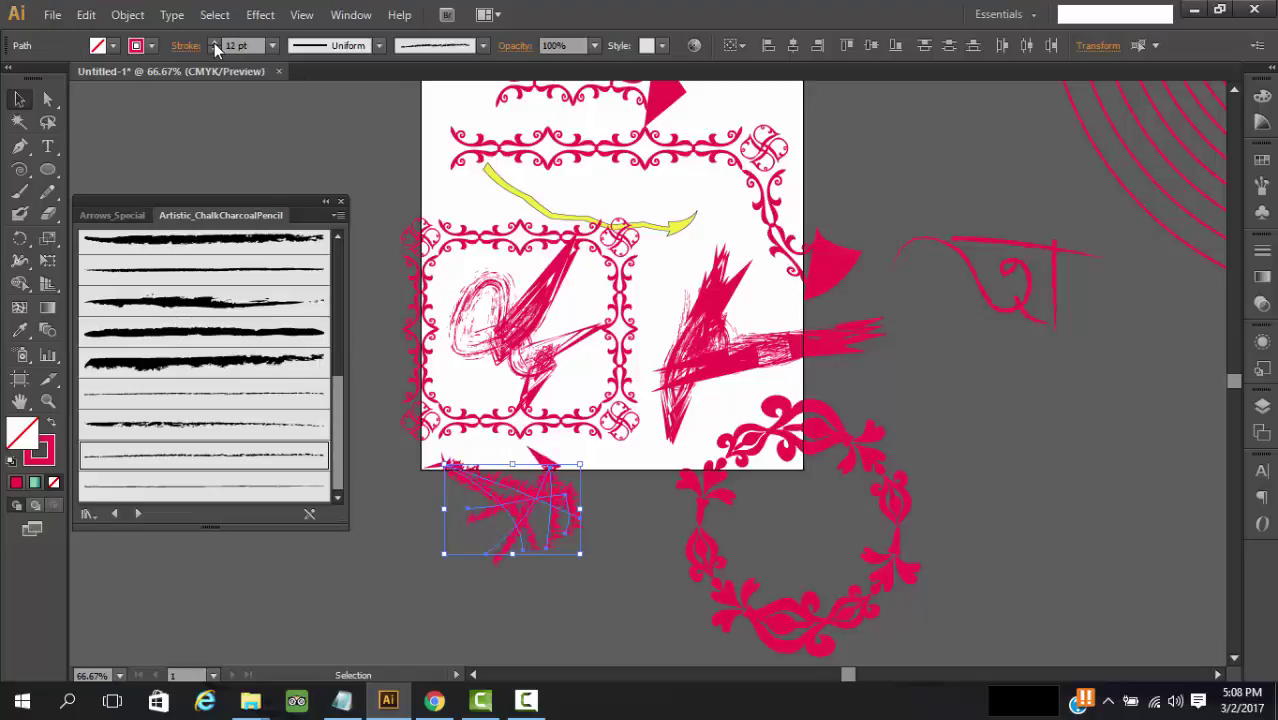
pyautogui.click(214, 44)
pyautogui.click(214, 44)
pyautogui.click(632, 596)
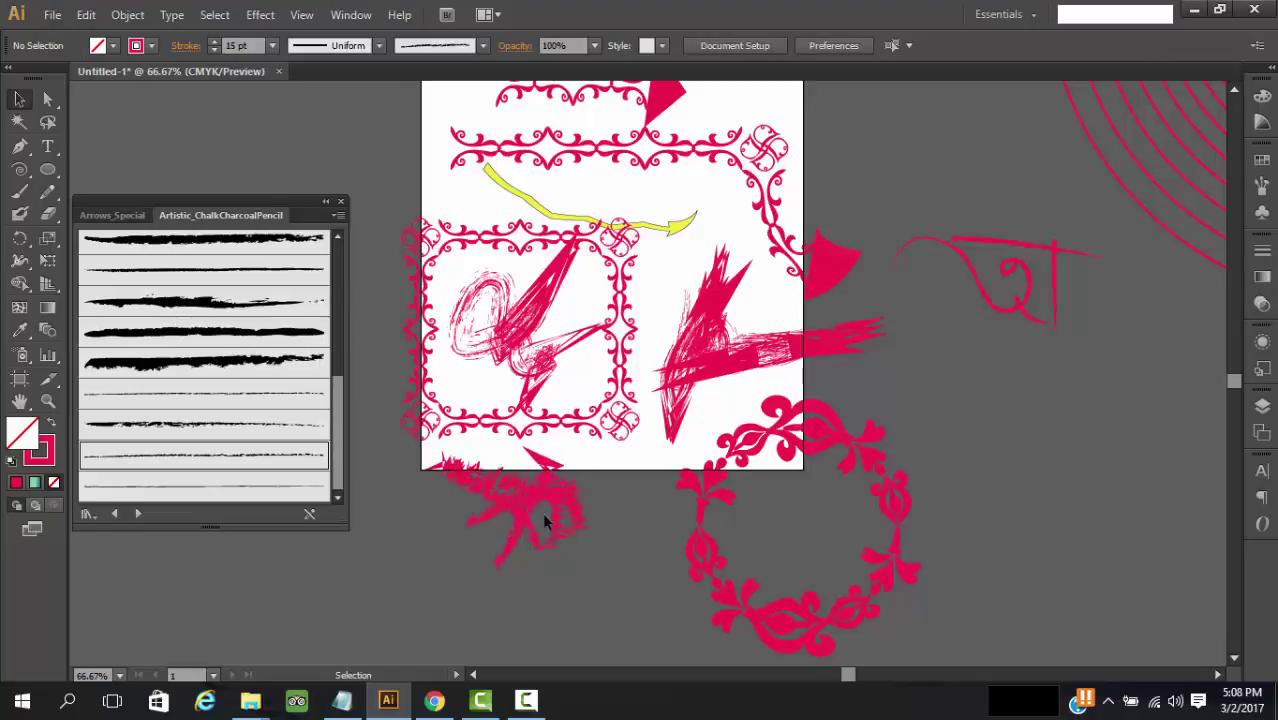
pyautogui.moveTo(544, 516); pyautogui.dragTo(1106, 462)
pyautogui.click(566, 557)
# Open the Artistic_Ink brush library and choose the solid black brush that tapers at both ends.
pyautogui.click(98, 517)
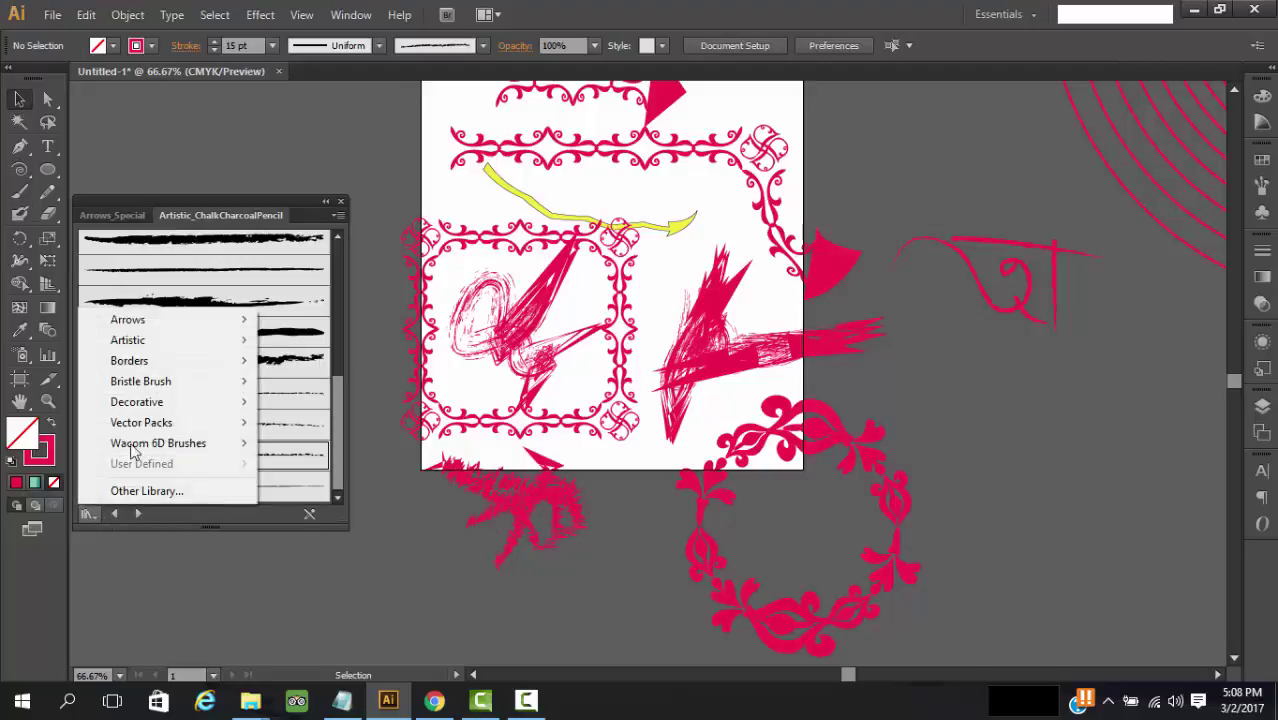
pyautogui.moveTo(171, 341)
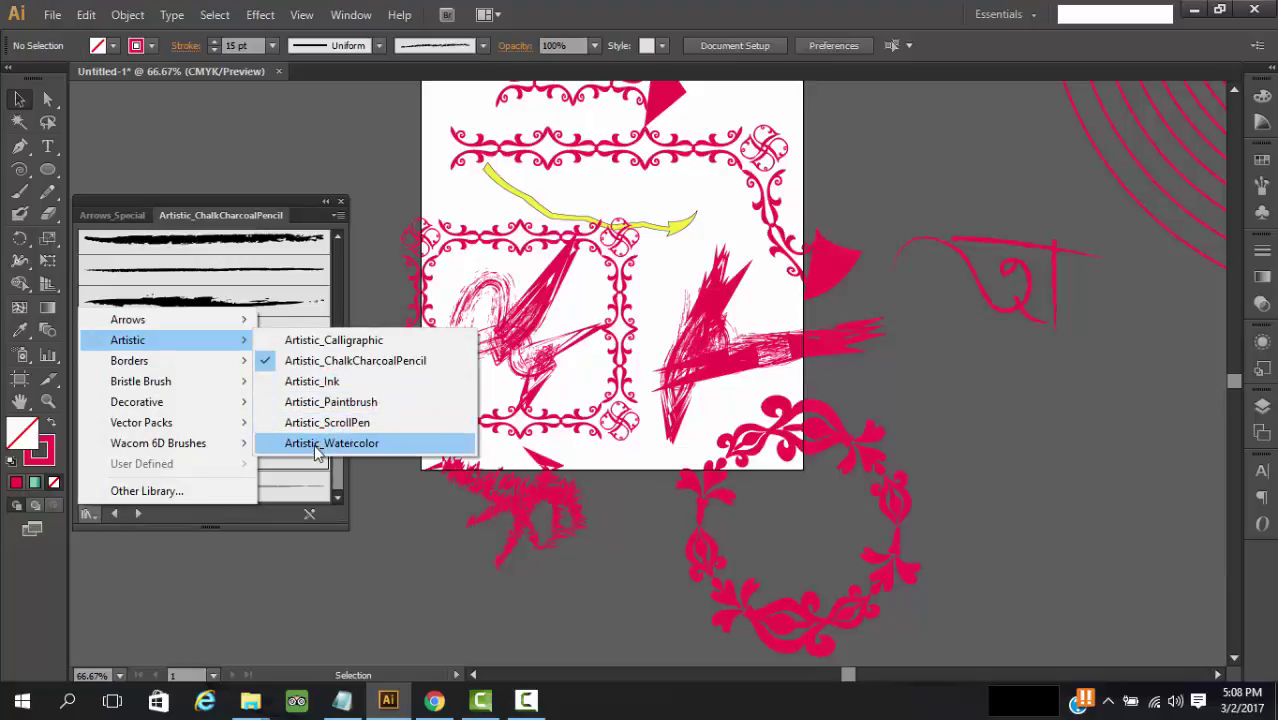
pyautogui.click(312, 381)
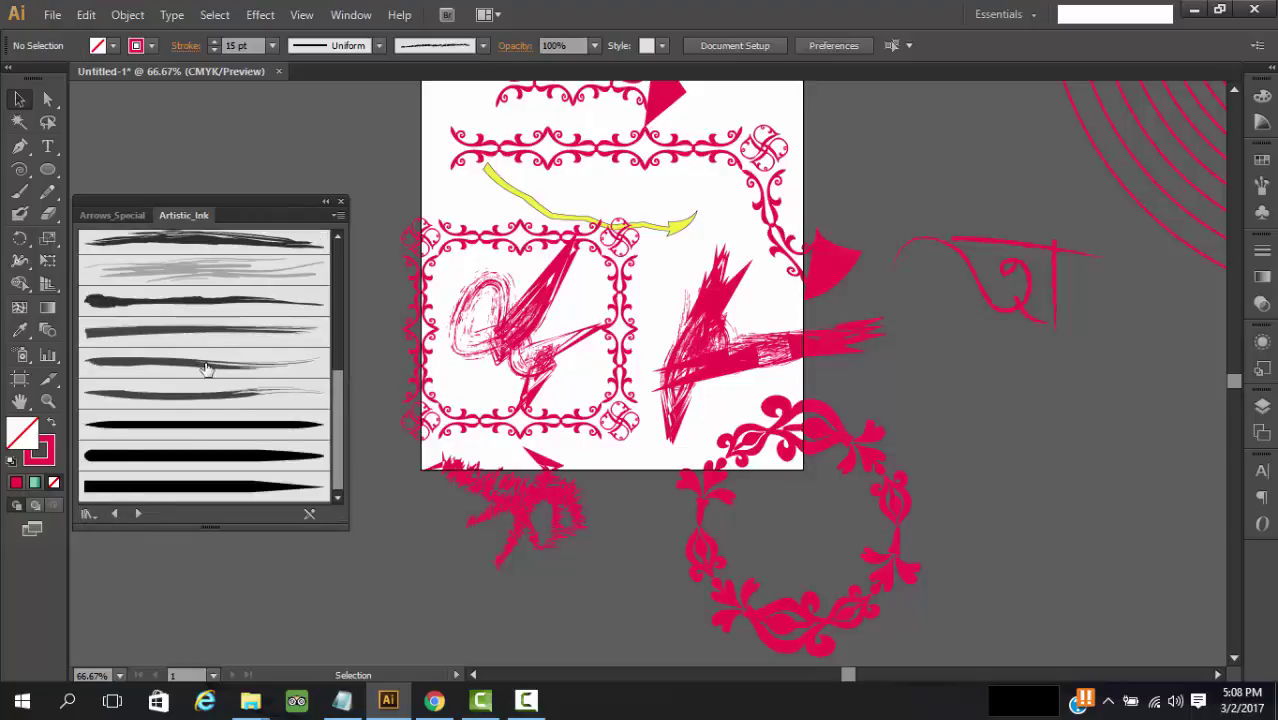
pyautogui.scroll(3, 220, 342)
pyautogui.scroll(-6, 220, 342)
pyautogui.click(224, 432)
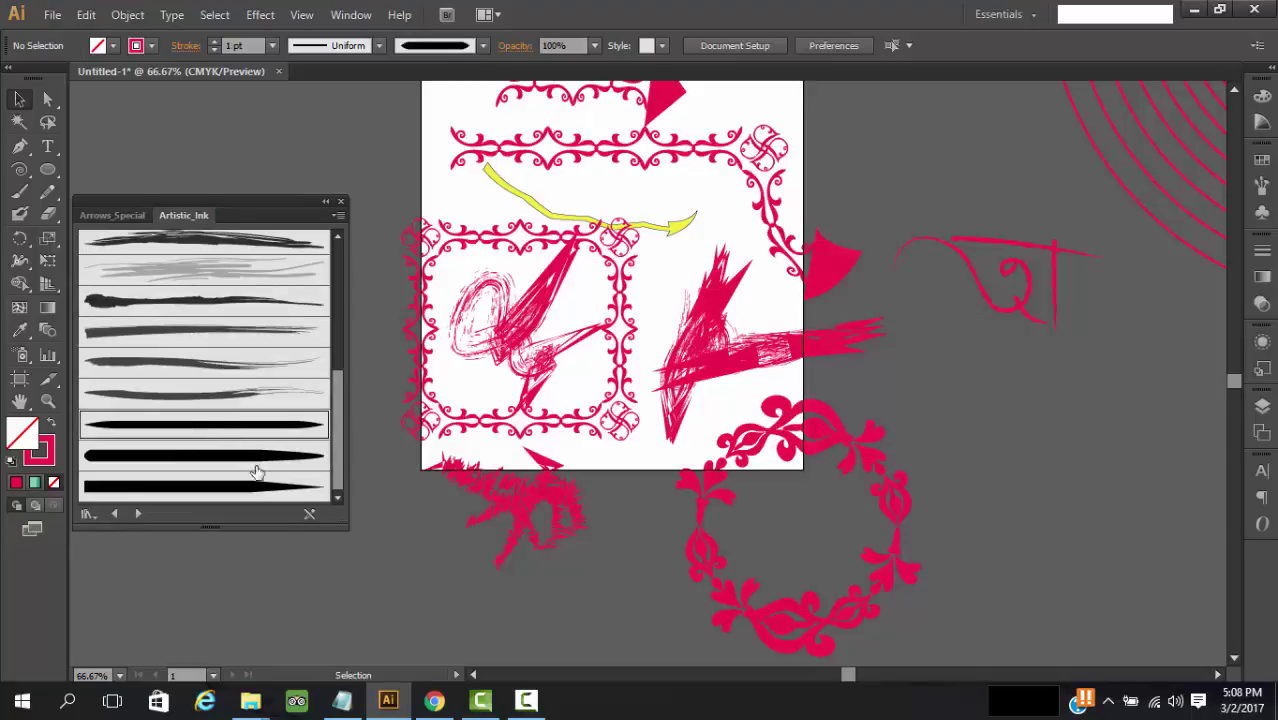
# Draw a small spiral with the Spiral tool over the lower-left part of the ornamental rectangle.
pyautogui.click(21, 170)
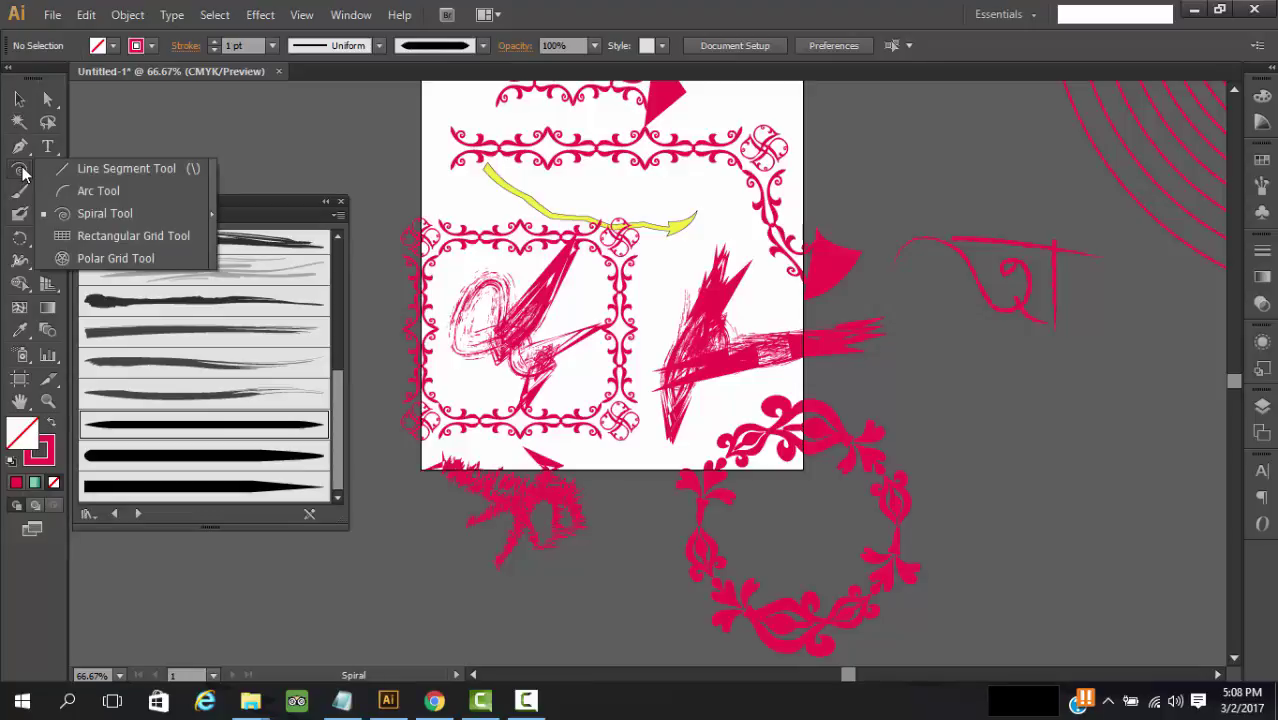
pyautogui.click(518, 614)
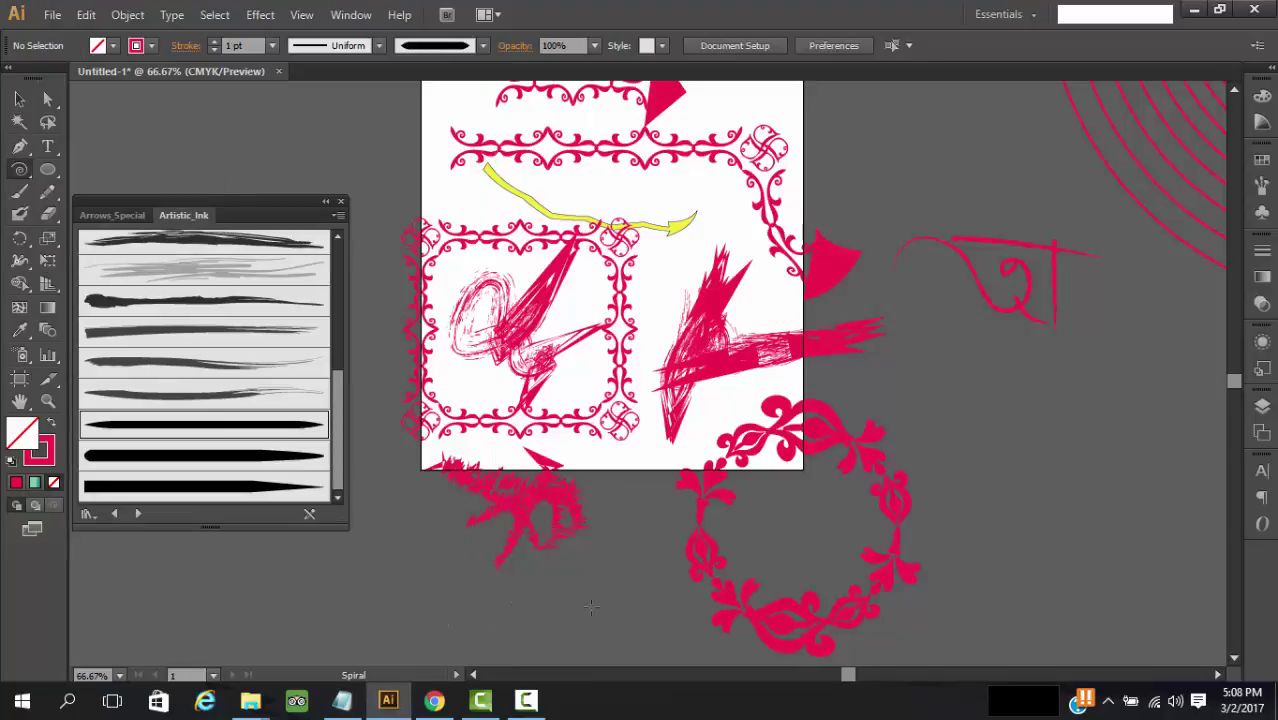
pyautogui.moveTo(460, 380); pyautogui.dragTo(518, 380)
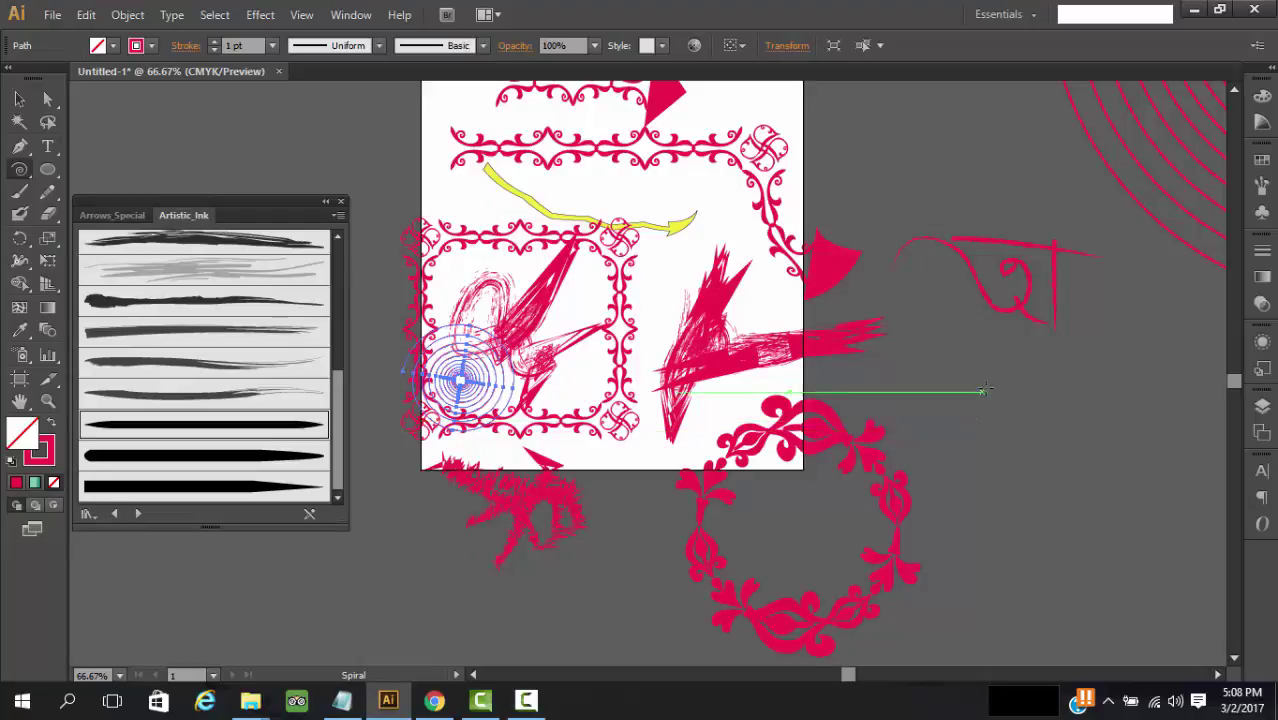
# Move the spiral off the artboard to the right of the ornamental circle and enlarge it toward the circle.
pyautogui.click(20, 99)
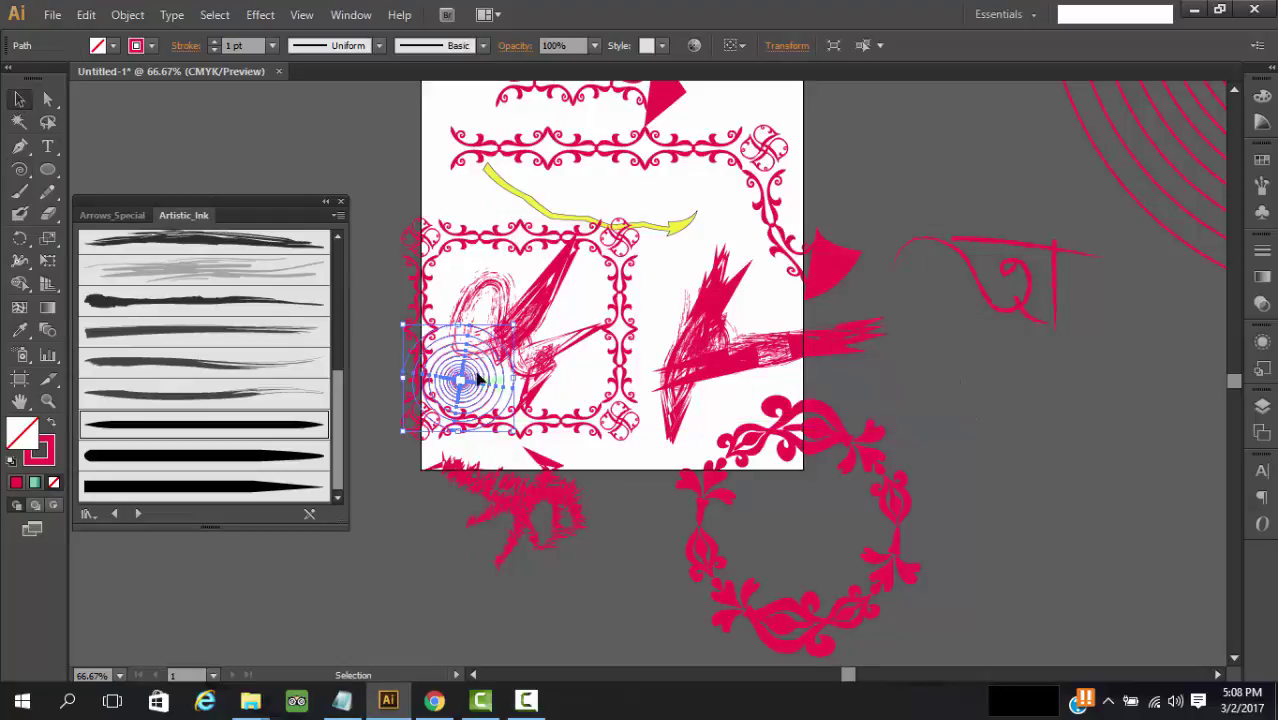
pyautogui.moveTo(460, 380); pyautogui.dragTo(1060, 427)
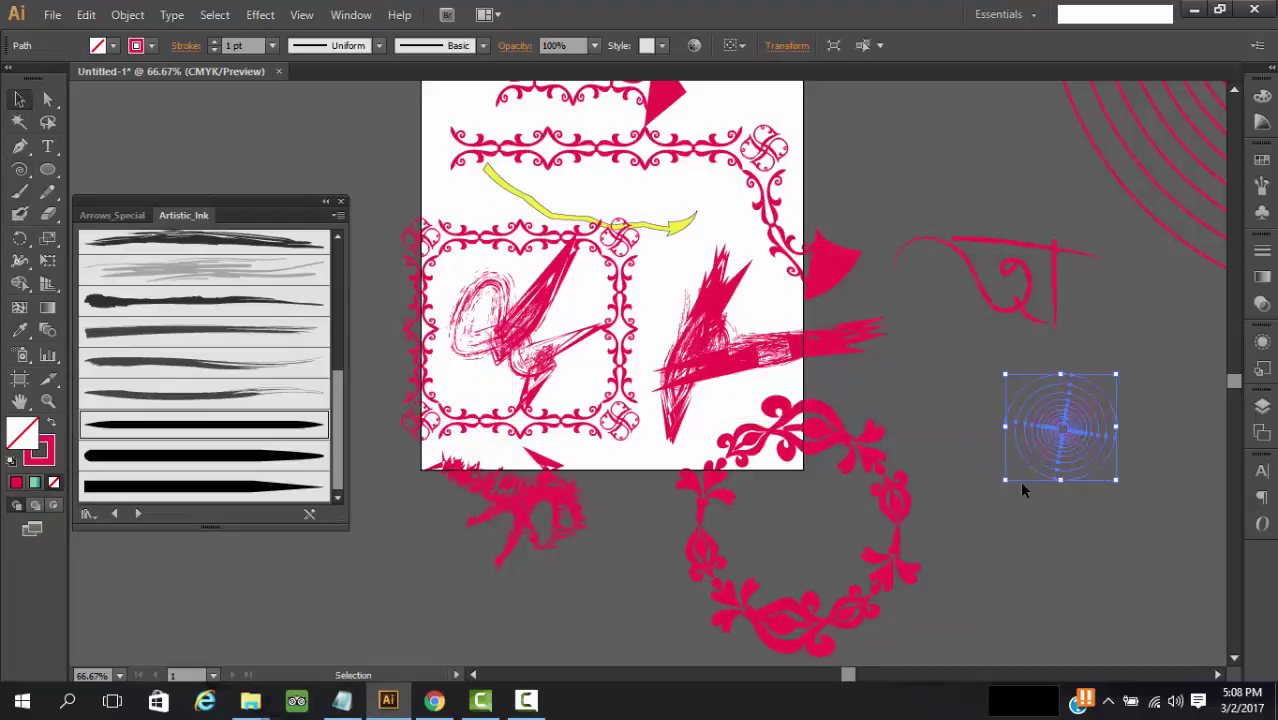
pyautogui.moveTo(1006, 481); pyautogui.dragTo(918, 563)
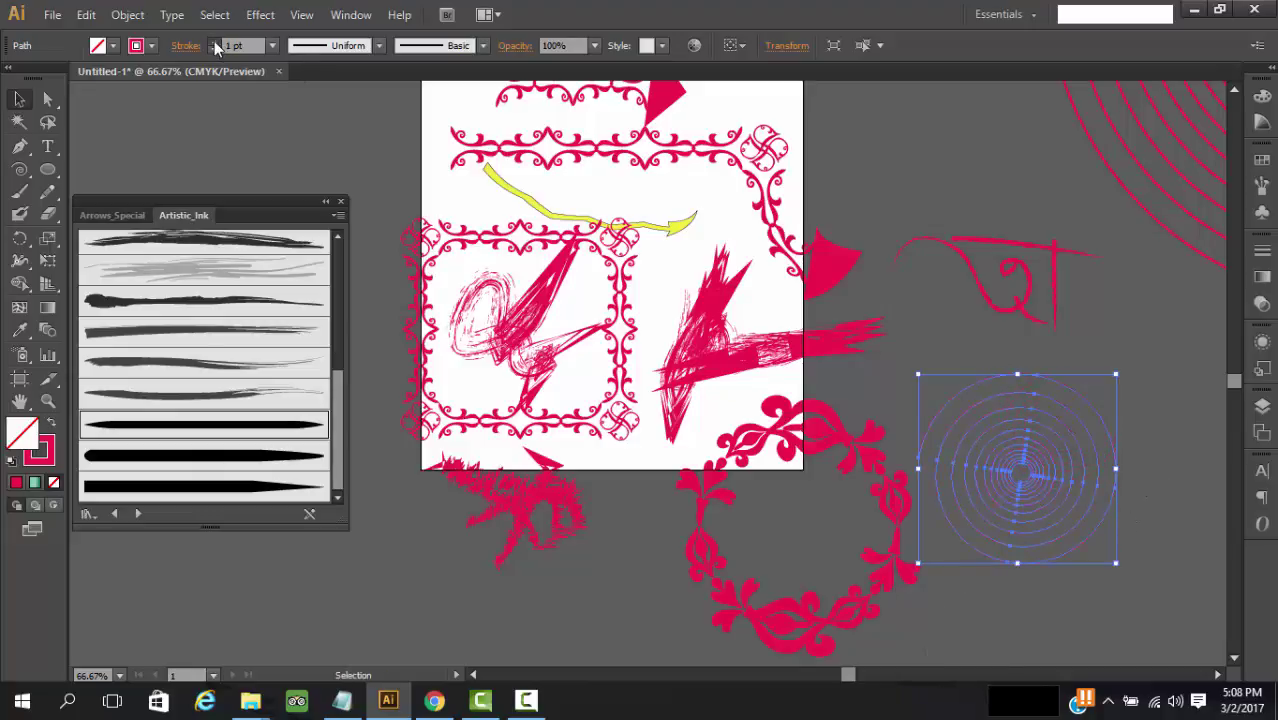
# Apply the solid black Artistic_Ink brush with two tapered ends to the spiral and move the spiral over the artboard's upper-left ornaments.
pyautogui.click(152, 428)
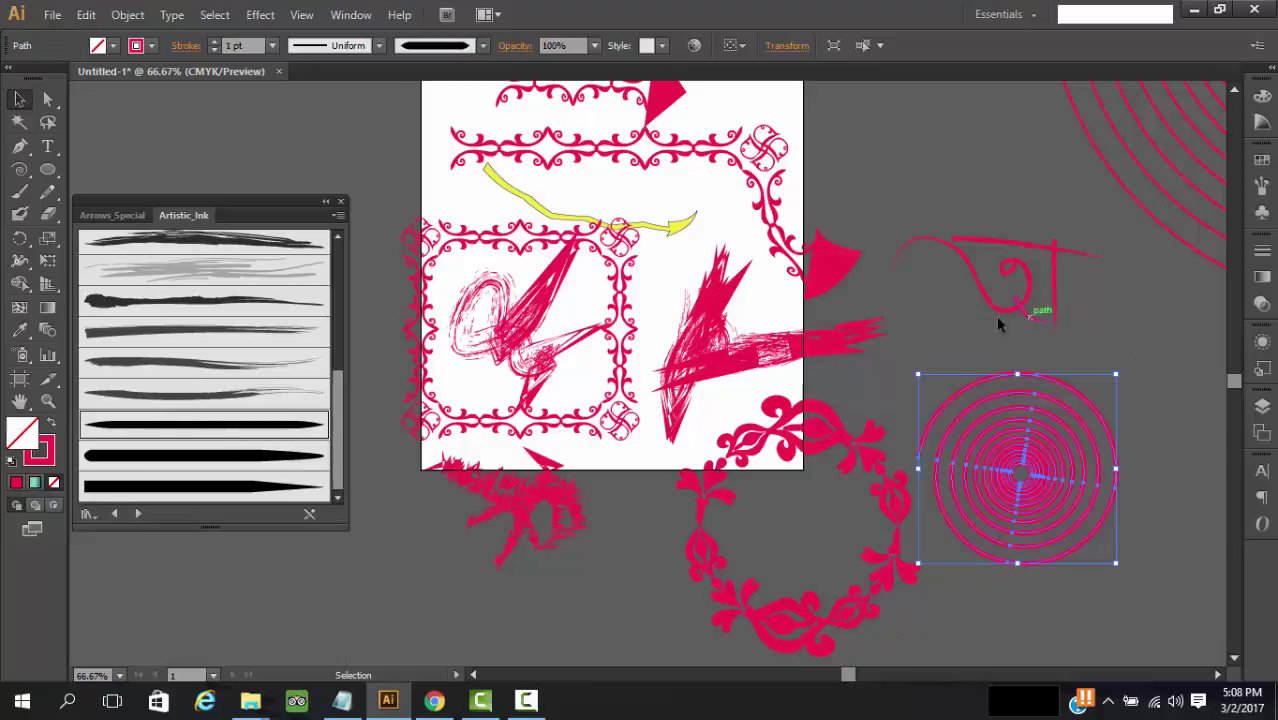
pyautogui.click(999, 350)
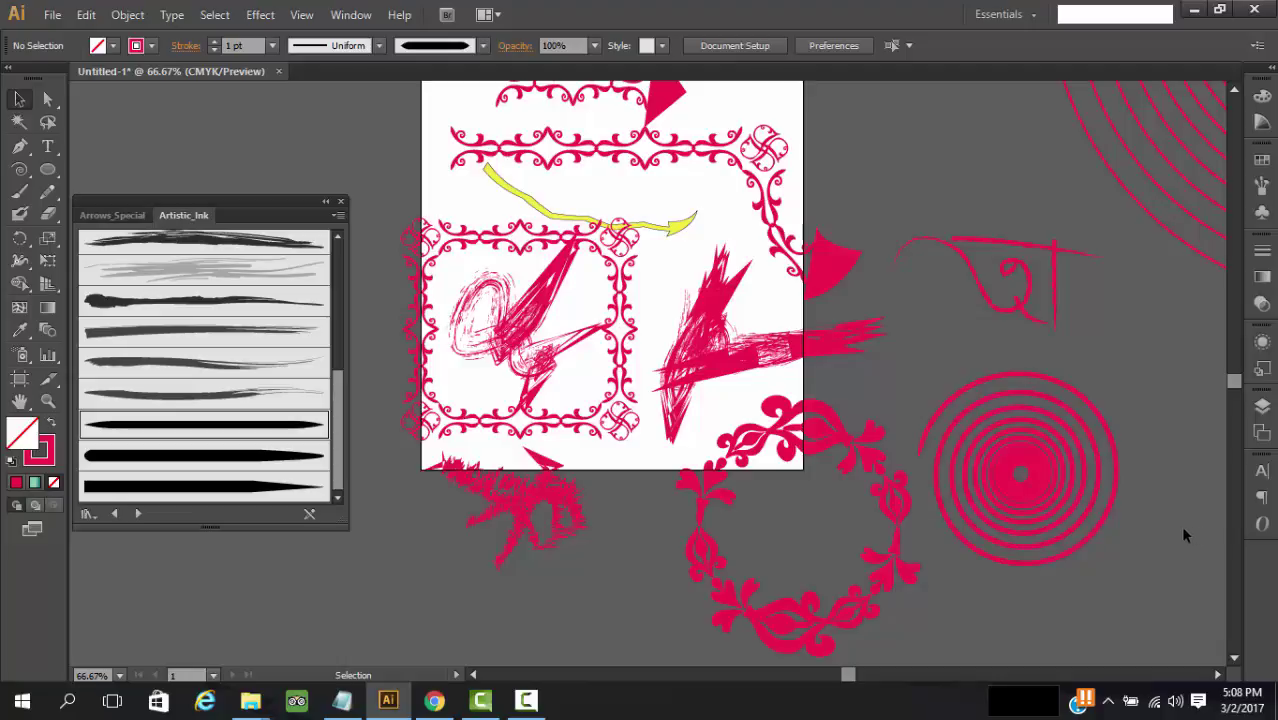
pyautogui.moveTo(1090, 528); pyautogui.dragTo(385, 222)
pyautogui.click(931, 463)
pyautogui.click(314, 160)
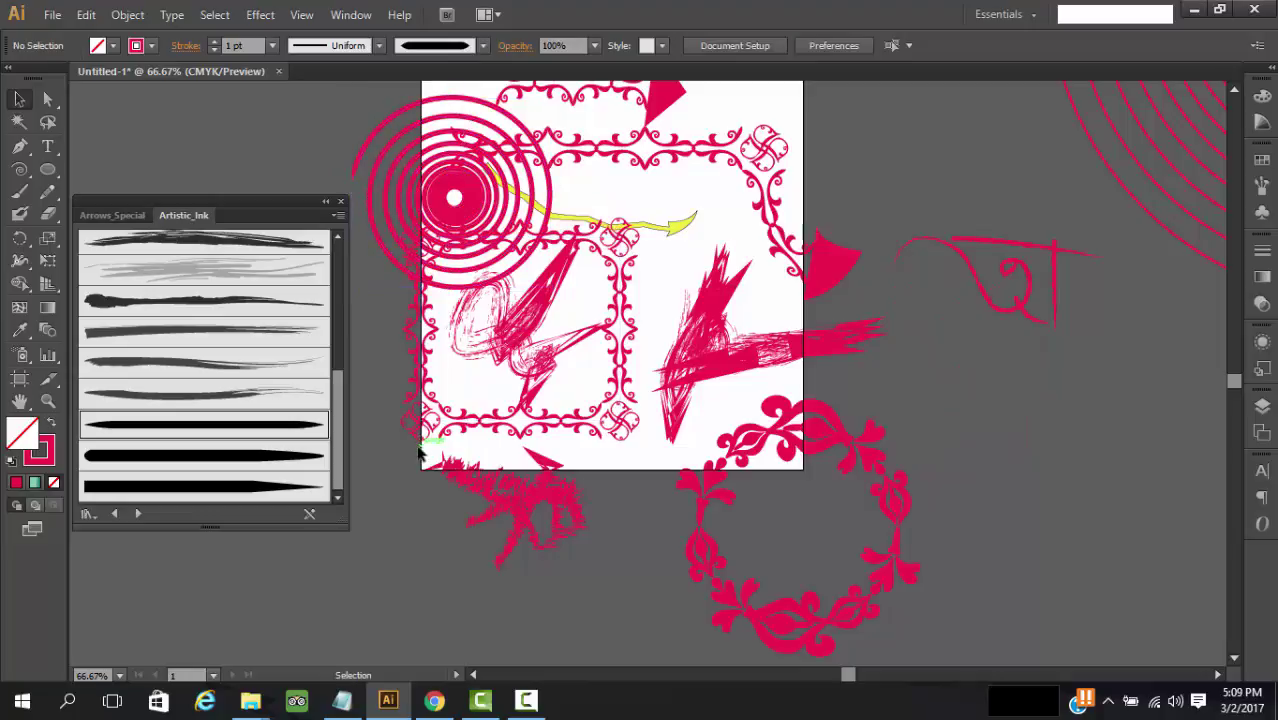
pyautogui.click(257, 458)
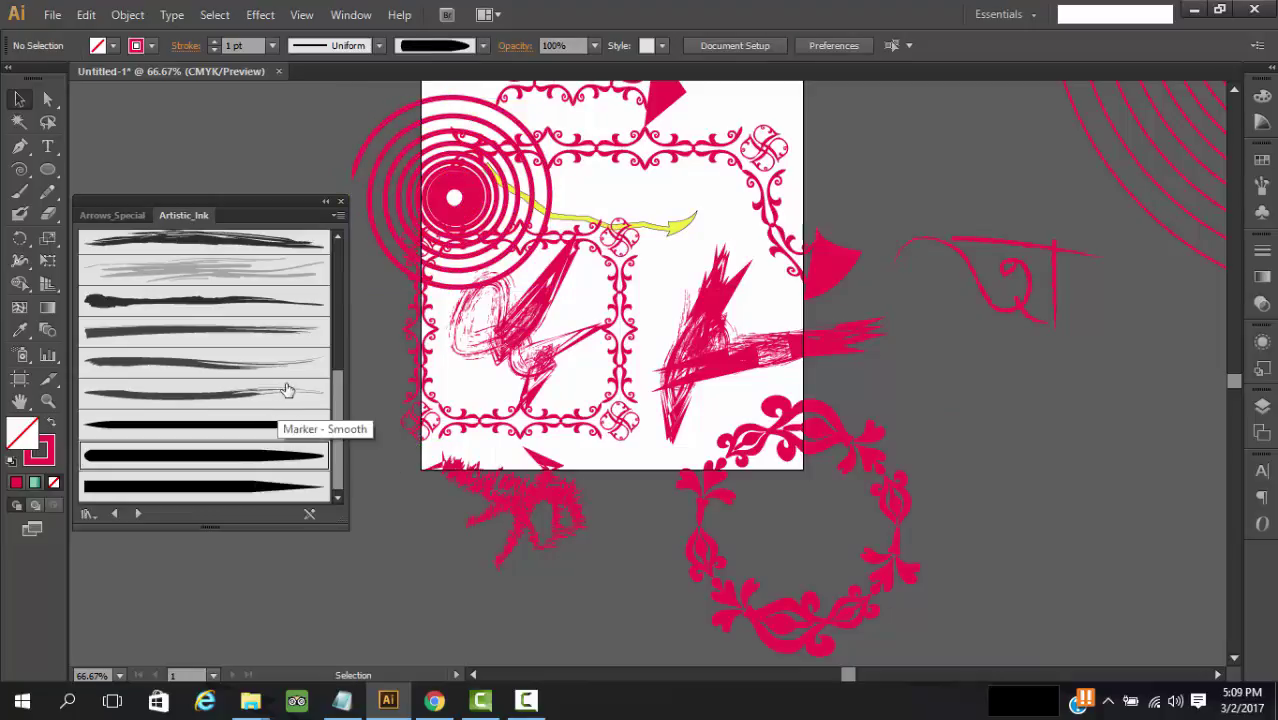
pyautogui.click(245, 487)
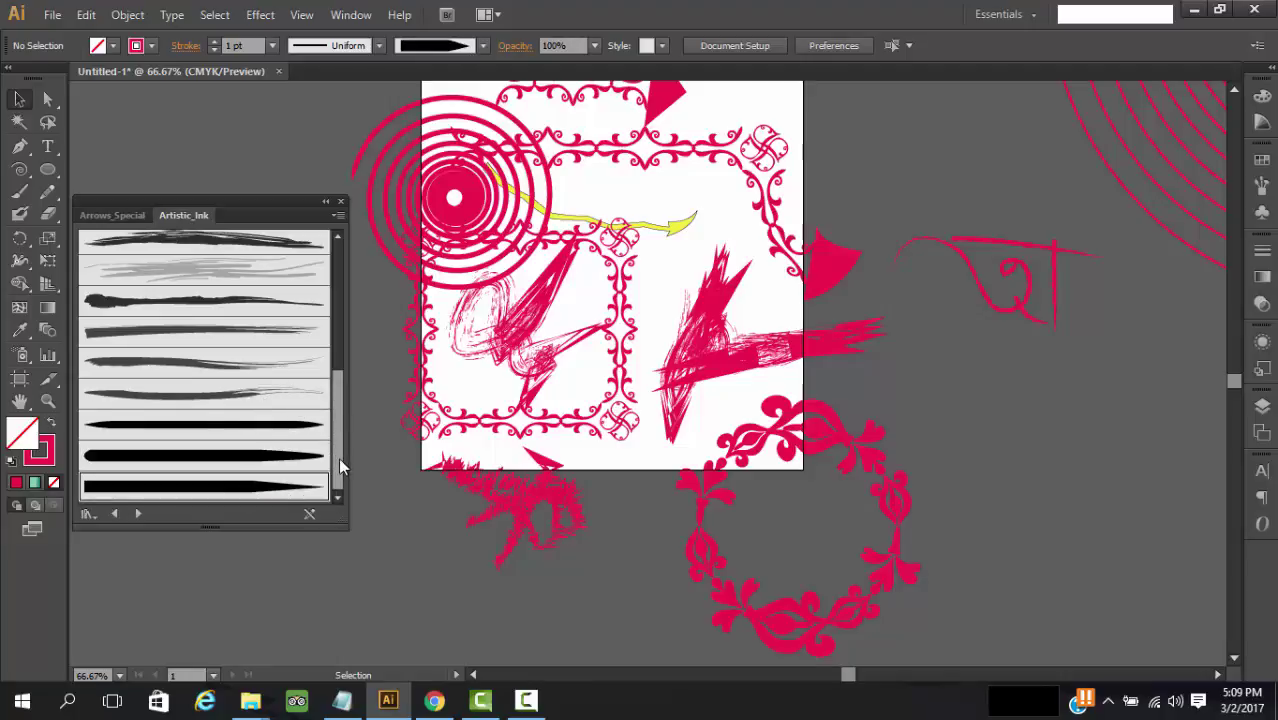
pyautogui.scroll(1, 274, 334)
pyautogui.click(257, 304)
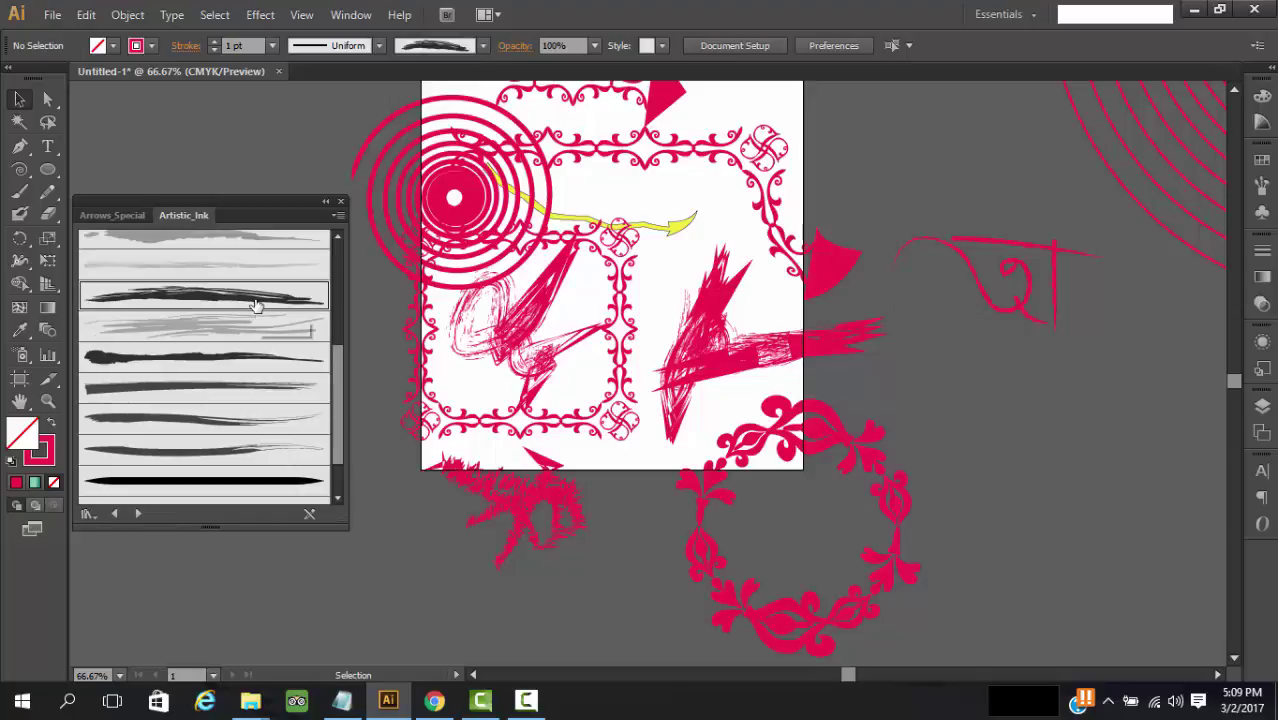
# Apply the light grey scribbled Artistic_Ink brush to the spiral and move it up and left, mostly off the artboard.
pyautogui.click(415, 129)
pyautogui.click(276, 325)
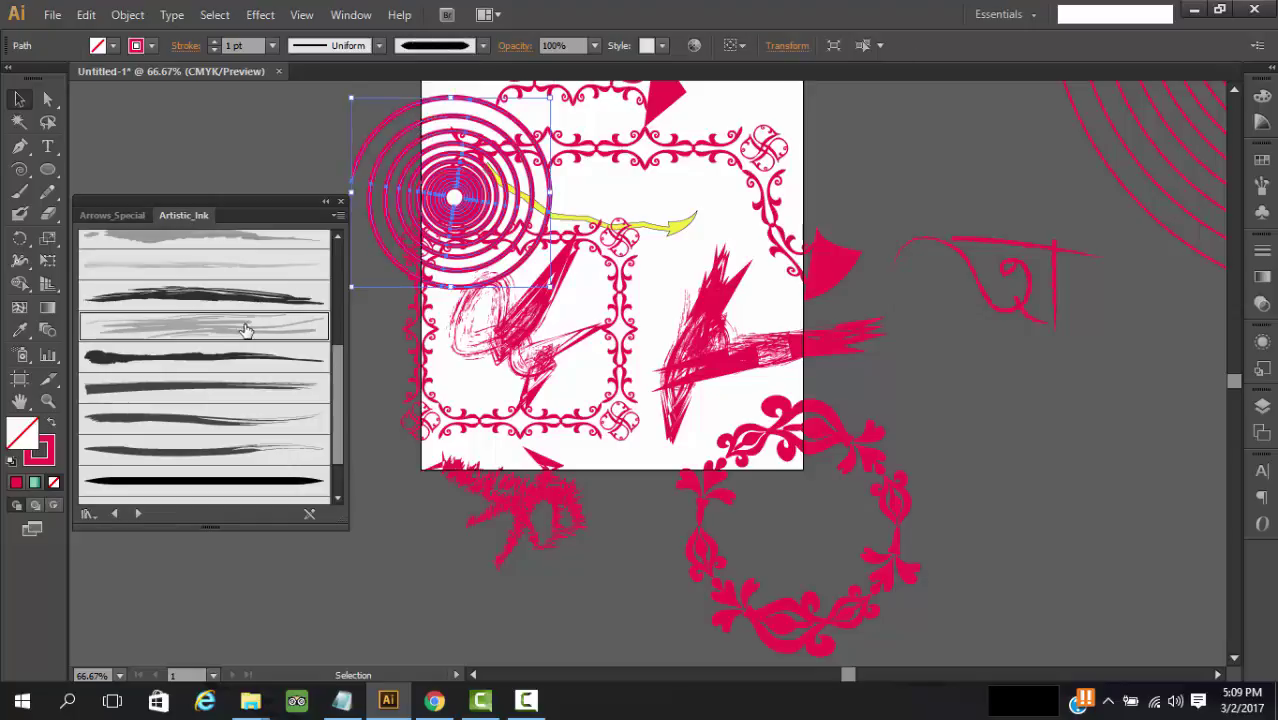
pyautogui.click(257, 151)
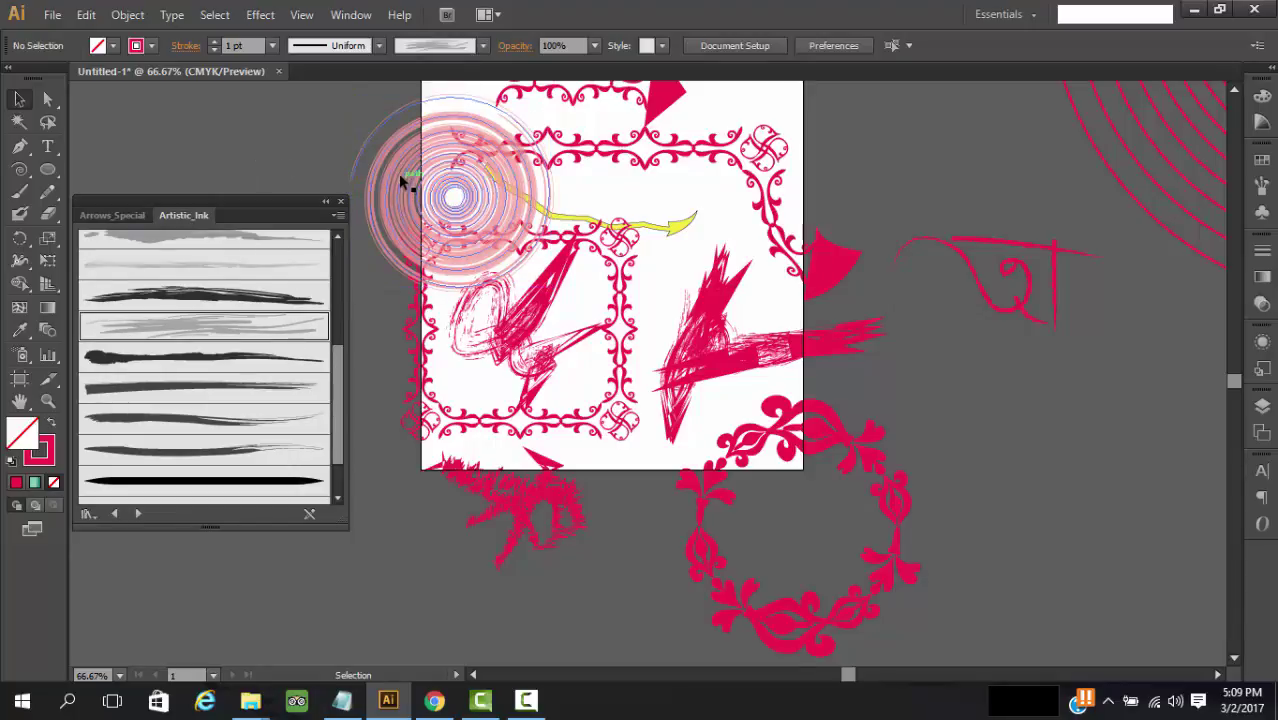
pyautogui.moveTo(398, 173); pyautogui.dragTo(300, 144)
pyautogui.click(196, 133)
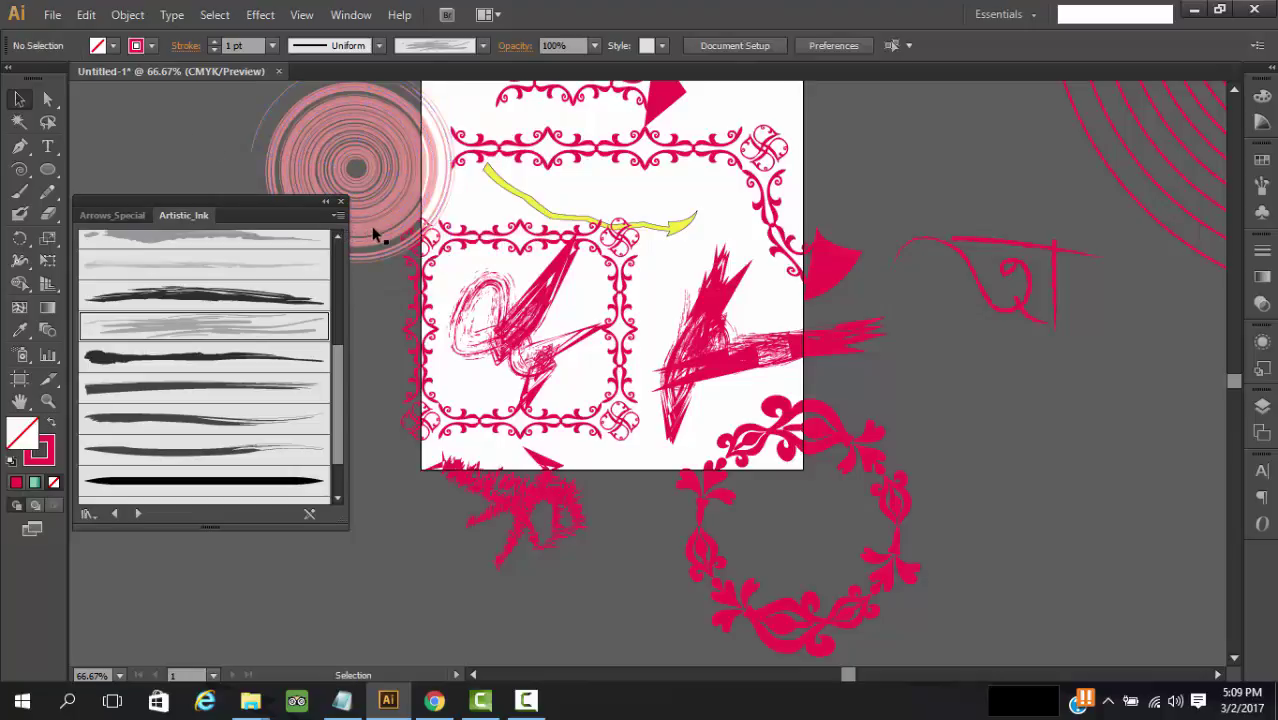
# Open the Artistic_Paintbrush brush library and choose its first thick black brush.
pyautogui.click(268, 421)
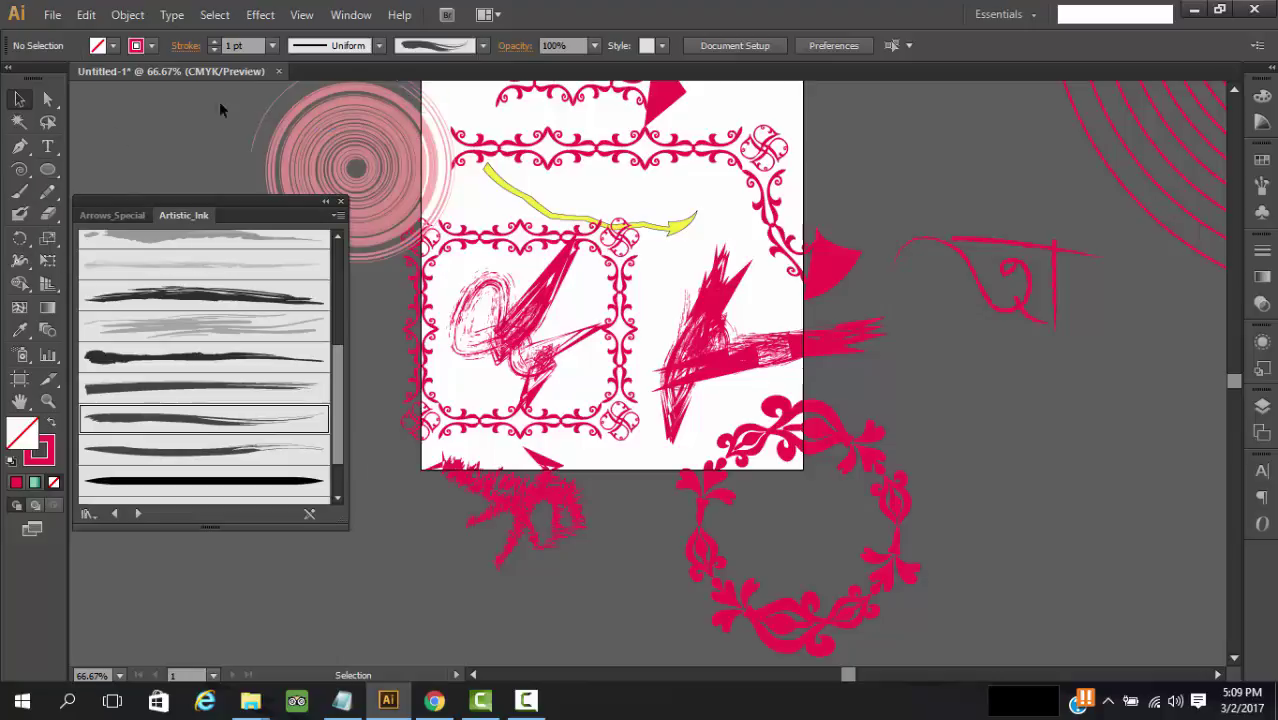
pyautogui.click(89, 517)
pyautogui.moveTo(220, 391)
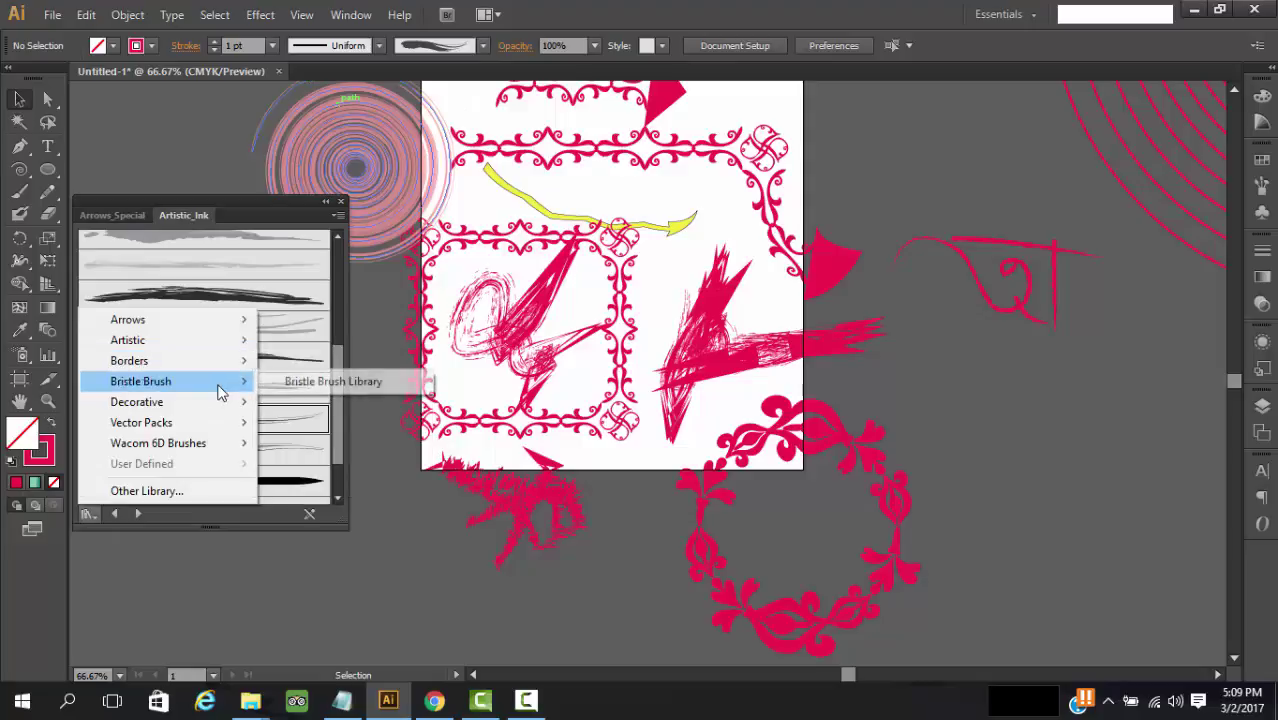
pyautogui.moveTo(240, 340)
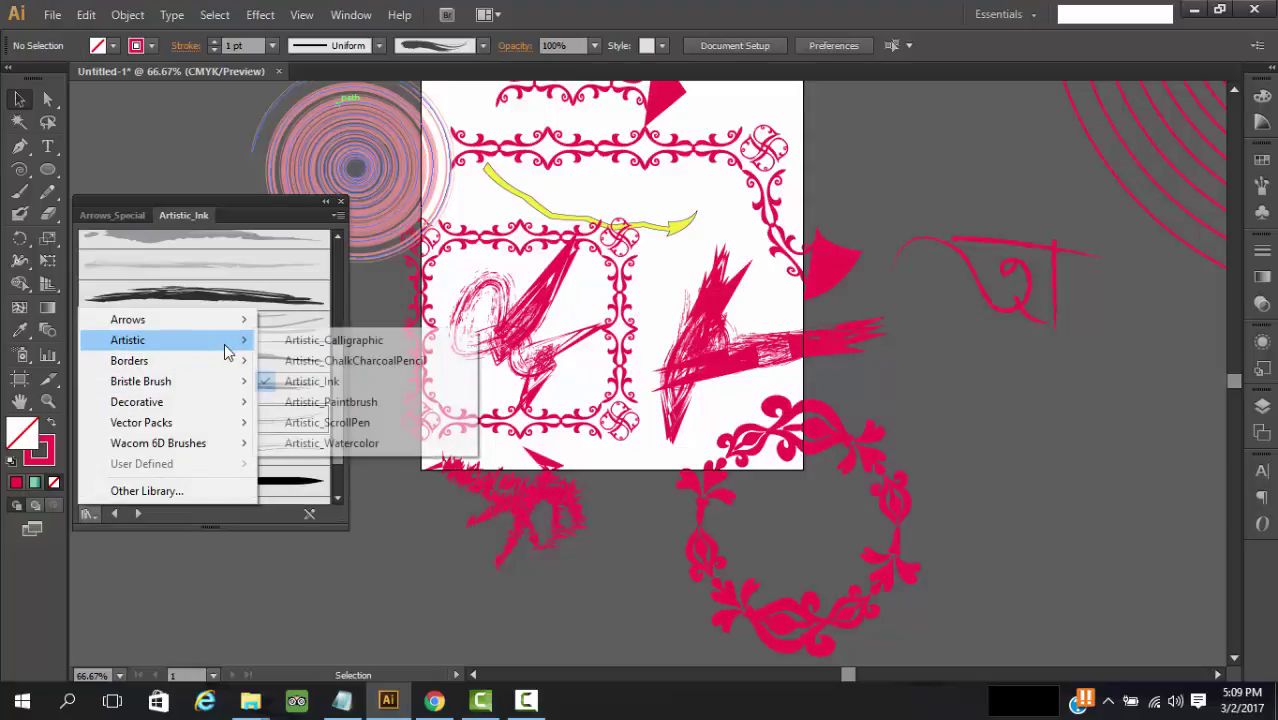
pyautogui.click(335, 403)
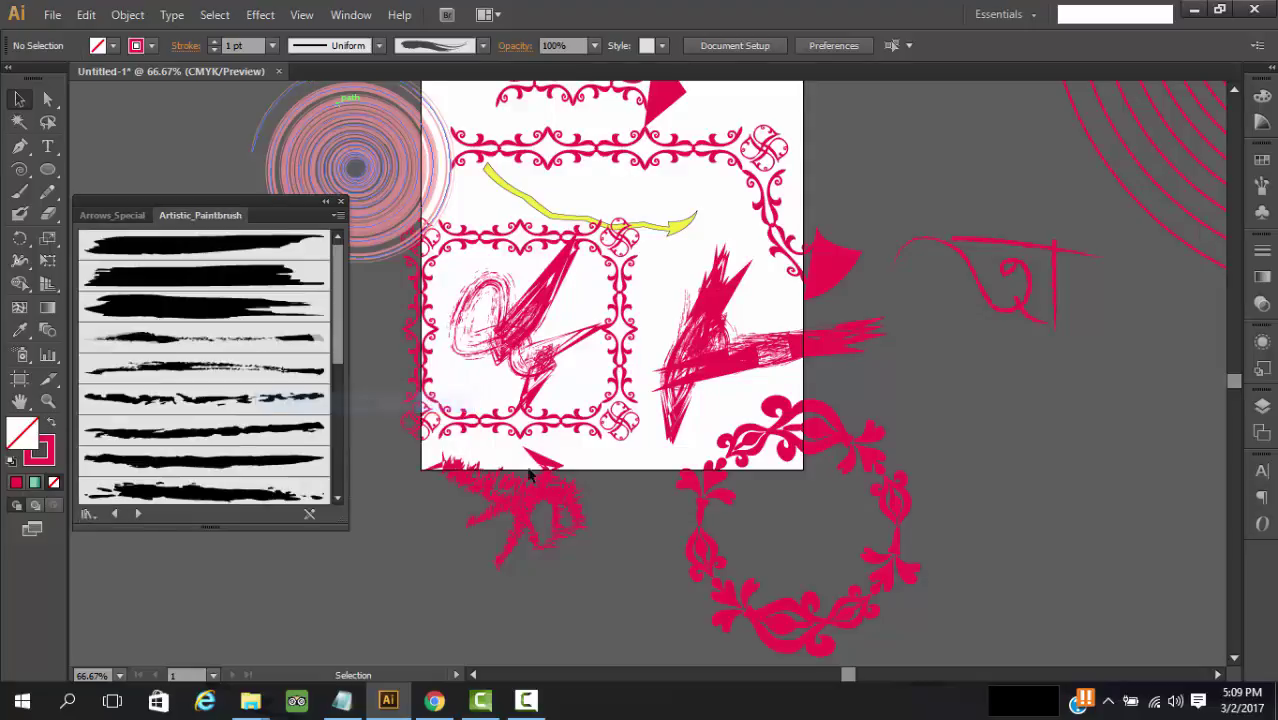
pyautogui.click(207, 256)
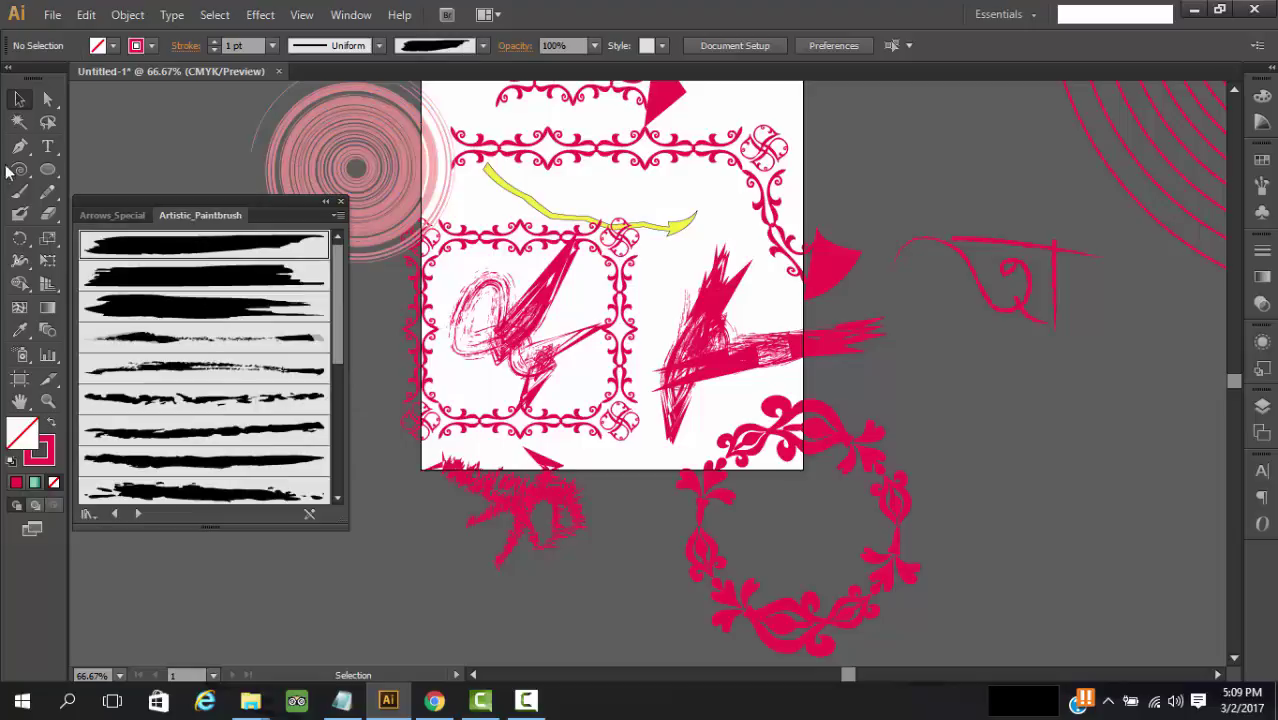
# Paint a zigzag beside the yellow arrow's head, then an oval below the artboard with an angular stroke across it, using the Paintbrush.
pyautogui.click(20, 194)
pyautogui.moveTo(726, 232)
pyautogui.mouseDown()
pyautogui.moveTo(660, 305)
pyautogui.moveTo(706, 207)
pyautogui.mouseUp()
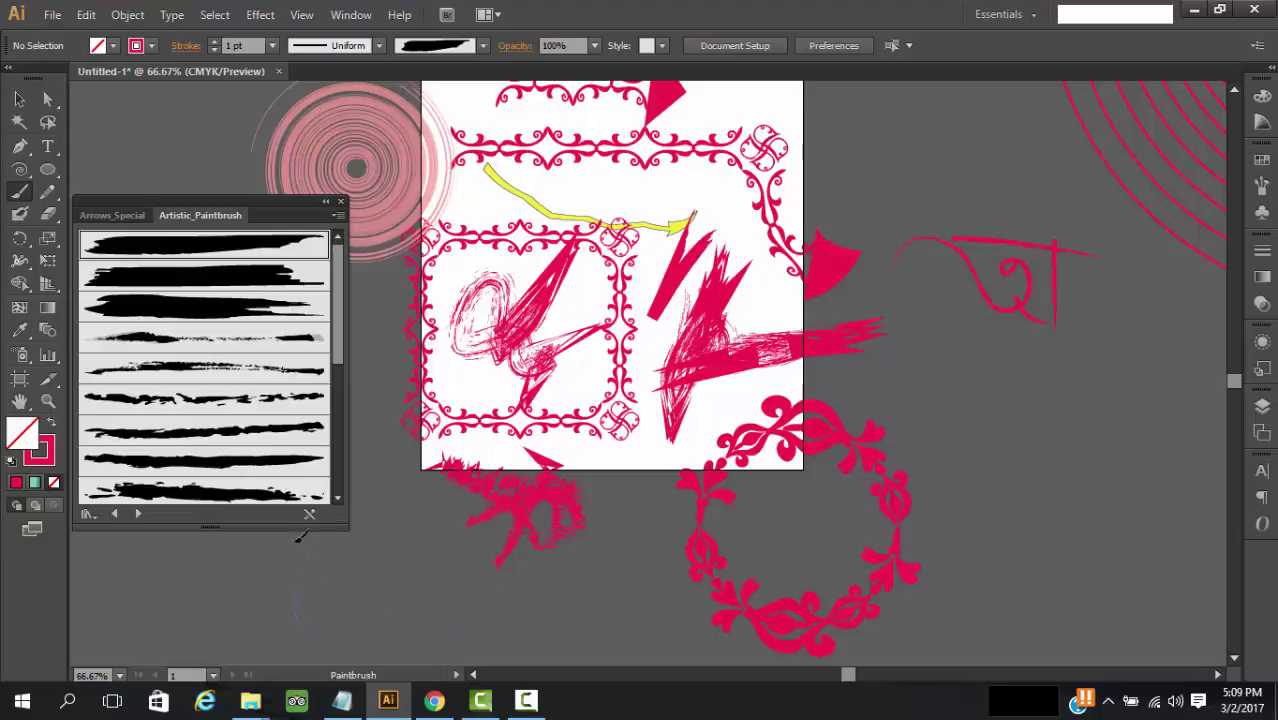
pyautogui.moveTo(298, 537); pyautogui.dragTo(350, 516)
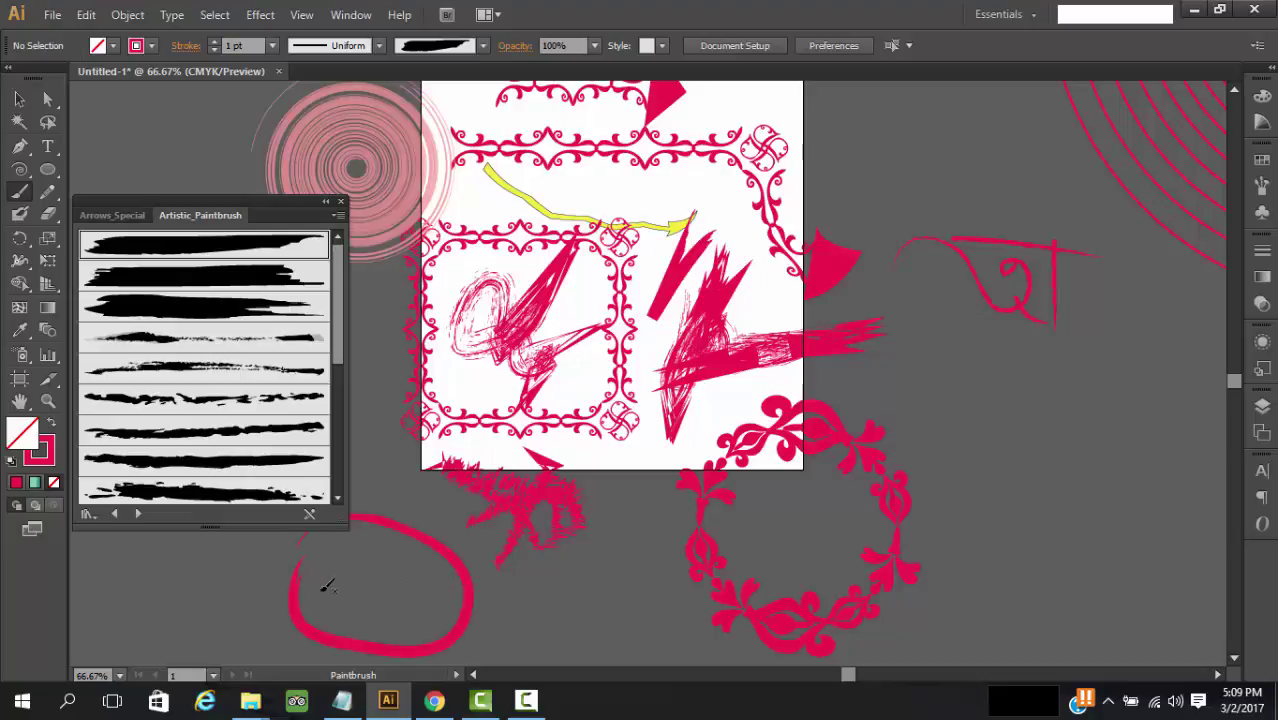
pyautogui.moveTo(383, 610); pyautogui.dragTo(422, 508)
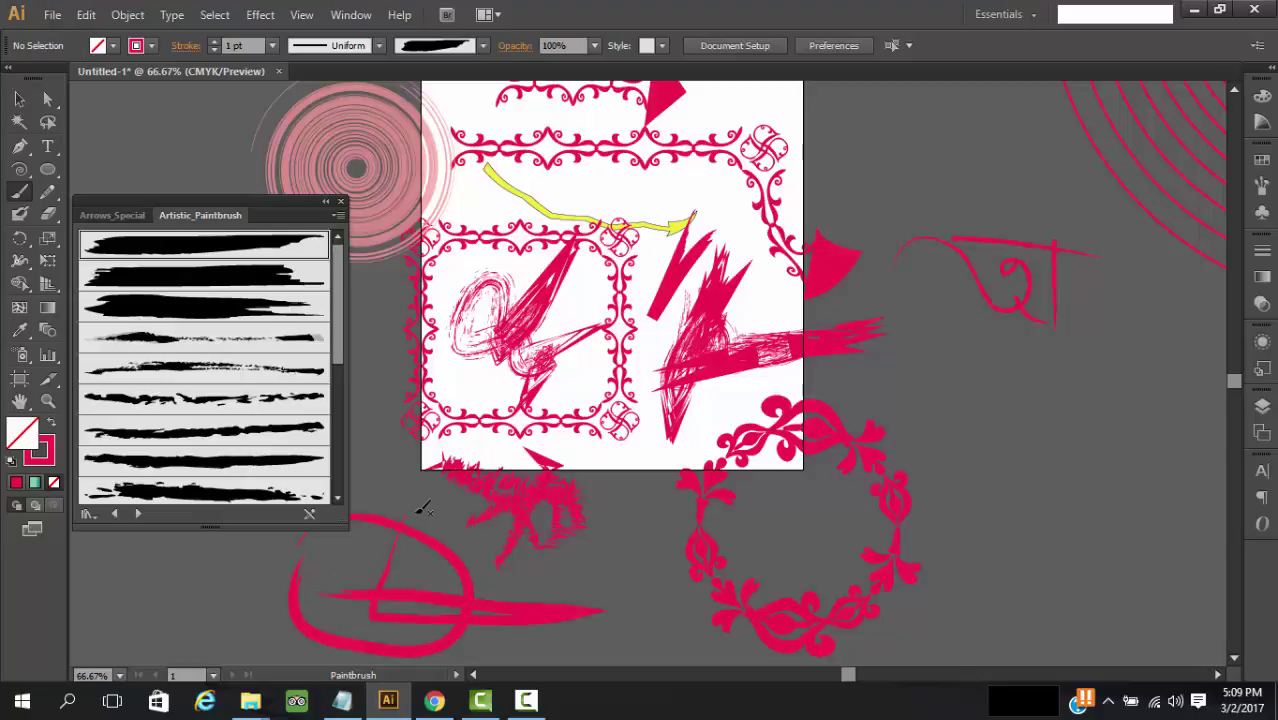
# Paint diagonal strokes beneath the oval-and-spike sketch with the selected Artistic_Paintbrush brush.
pyautogui.scroll(-2, 599, 605)
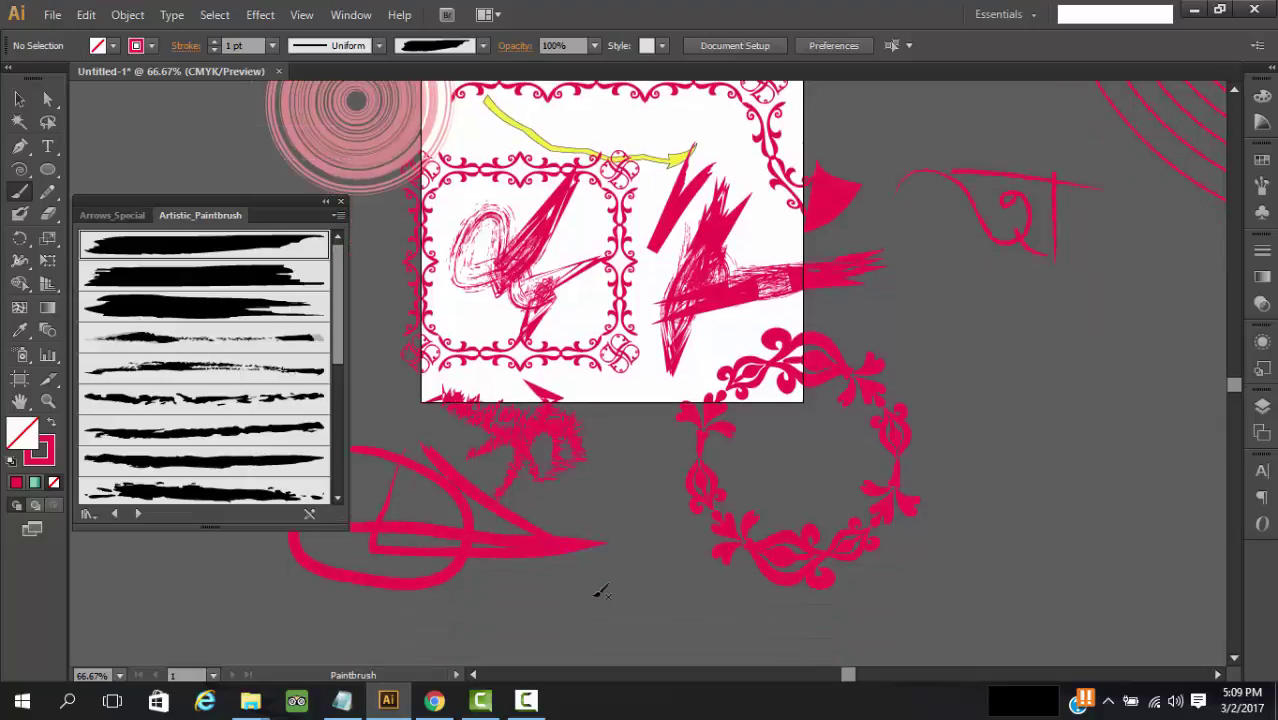
pyautogui.moveTo(552, 548); pyautogui.dragTo(395, 616)
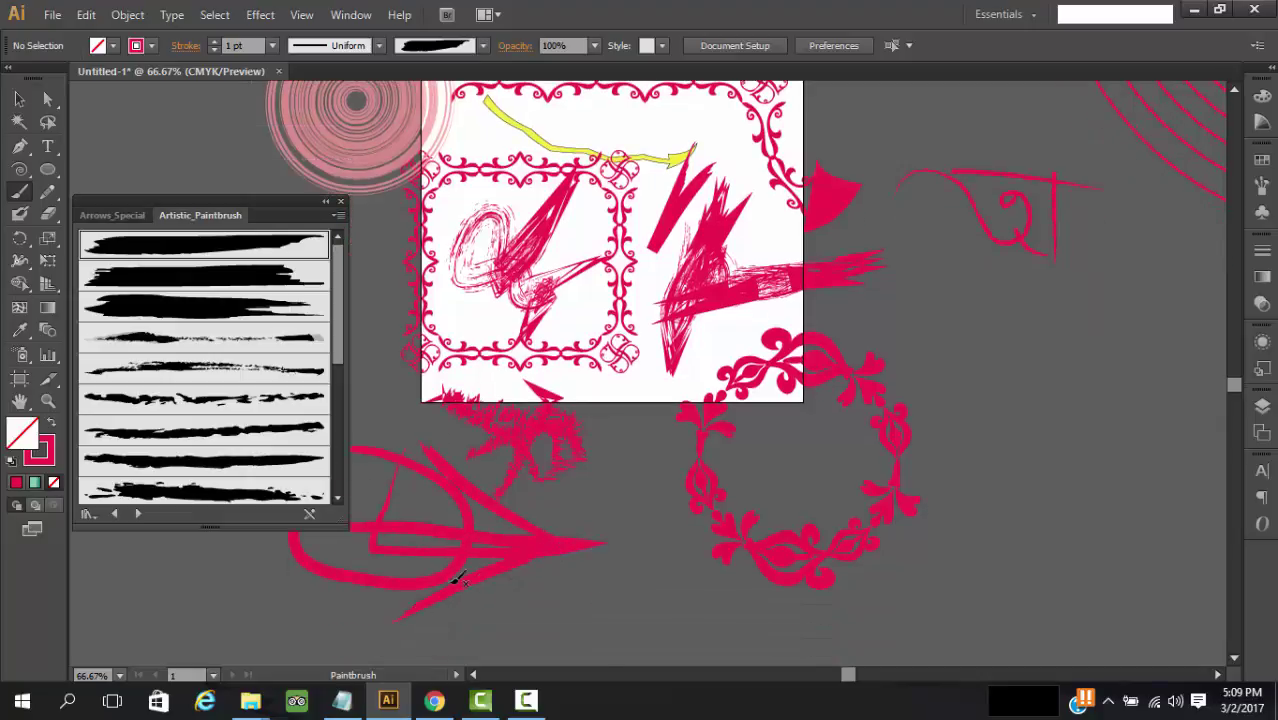
pyautogui.moveTo(458, 580); pyautogui.dragTo(612, 658)
# Paint a cartoon face below the floral wreath, with a rounded outline, eyebrows, eyes, nose and mouth.
pyautogui.scroll(-3, 447, 512)
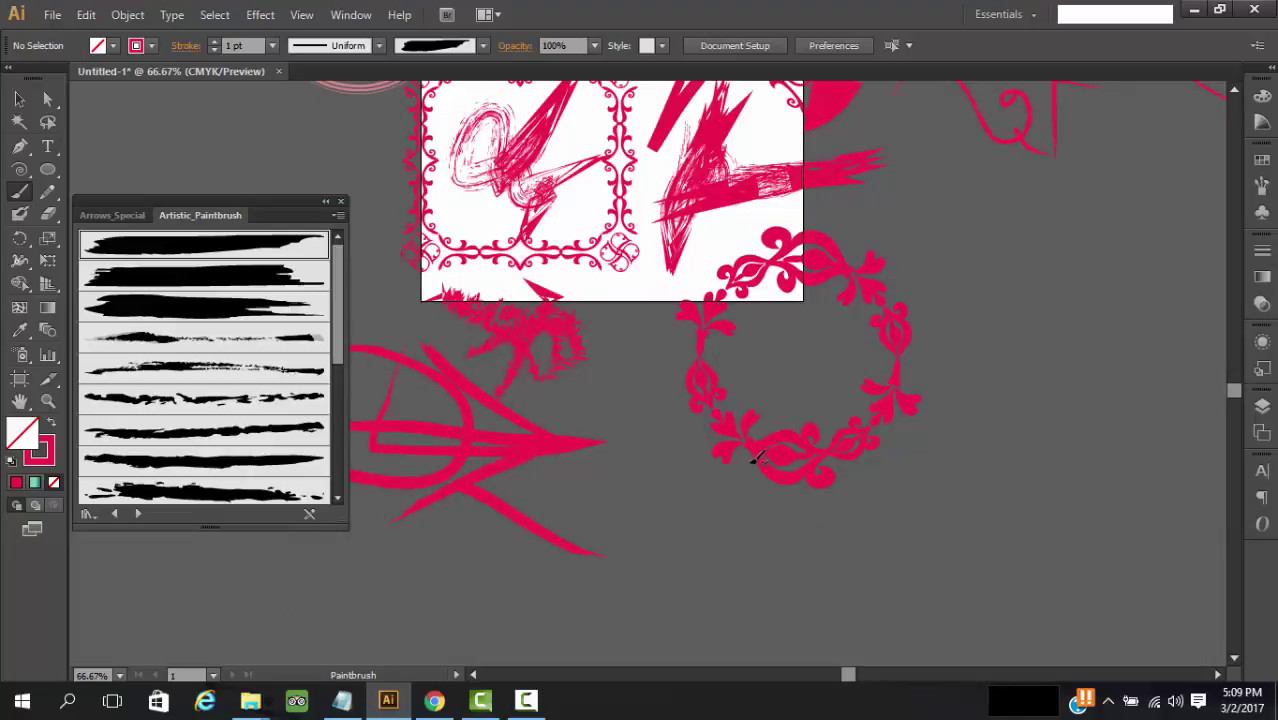
pyautogui.scroll(-6, 757, 457)
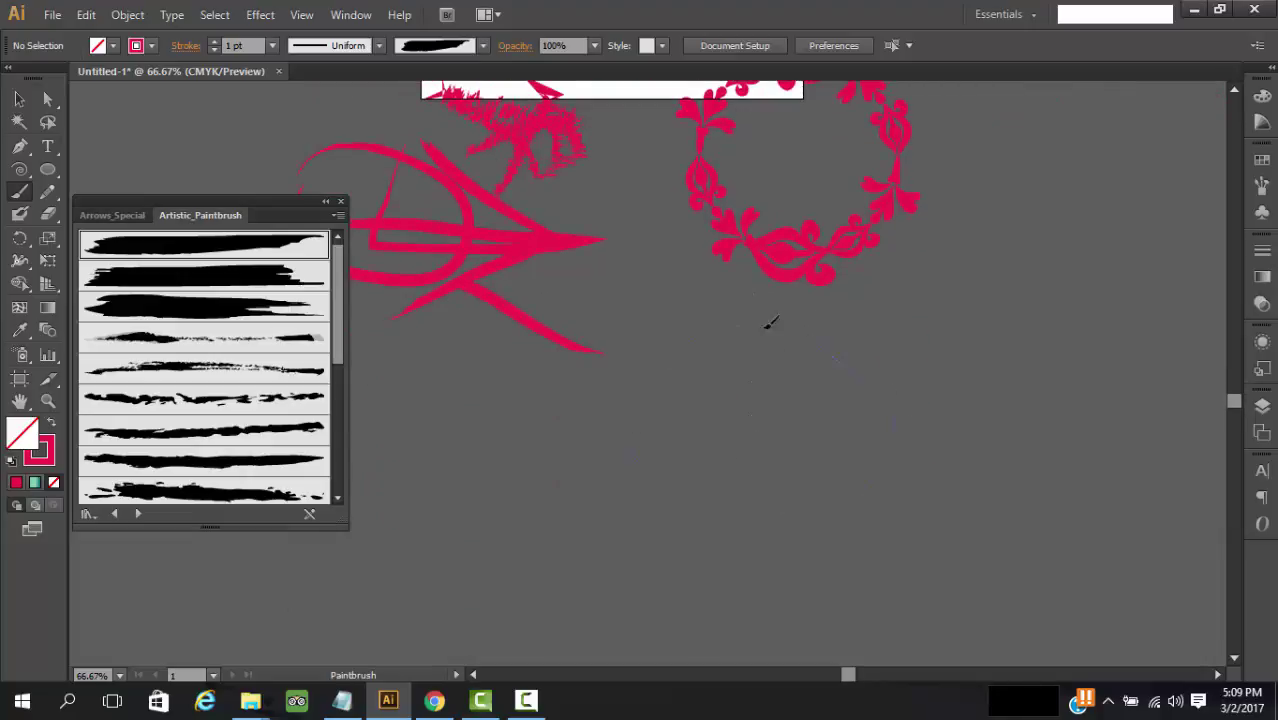
pyautogui.moveTo(766, 326); pyautogui.dragTo(735, 324)
pyautogui.moveTo(767, 395); pyautogui.dragTo(720, 411)
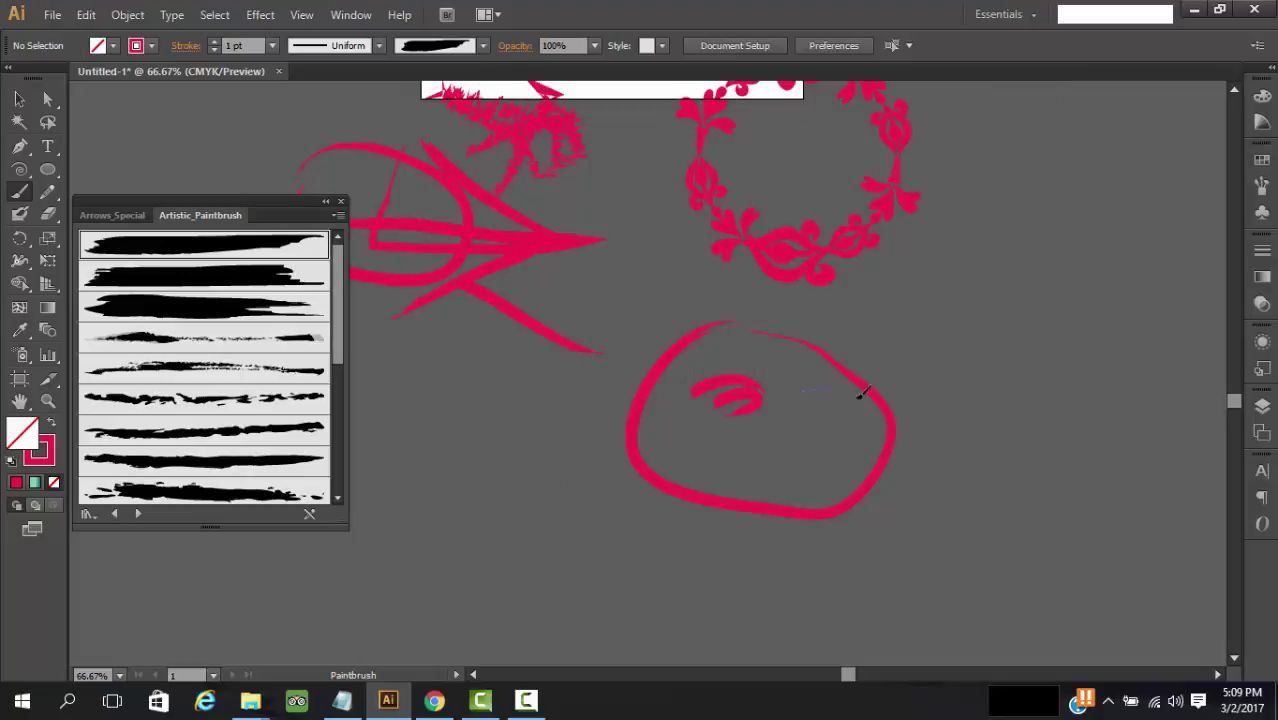
pyautogui.moveTo(861, 393); pyautogui.dragTo(839, 426)
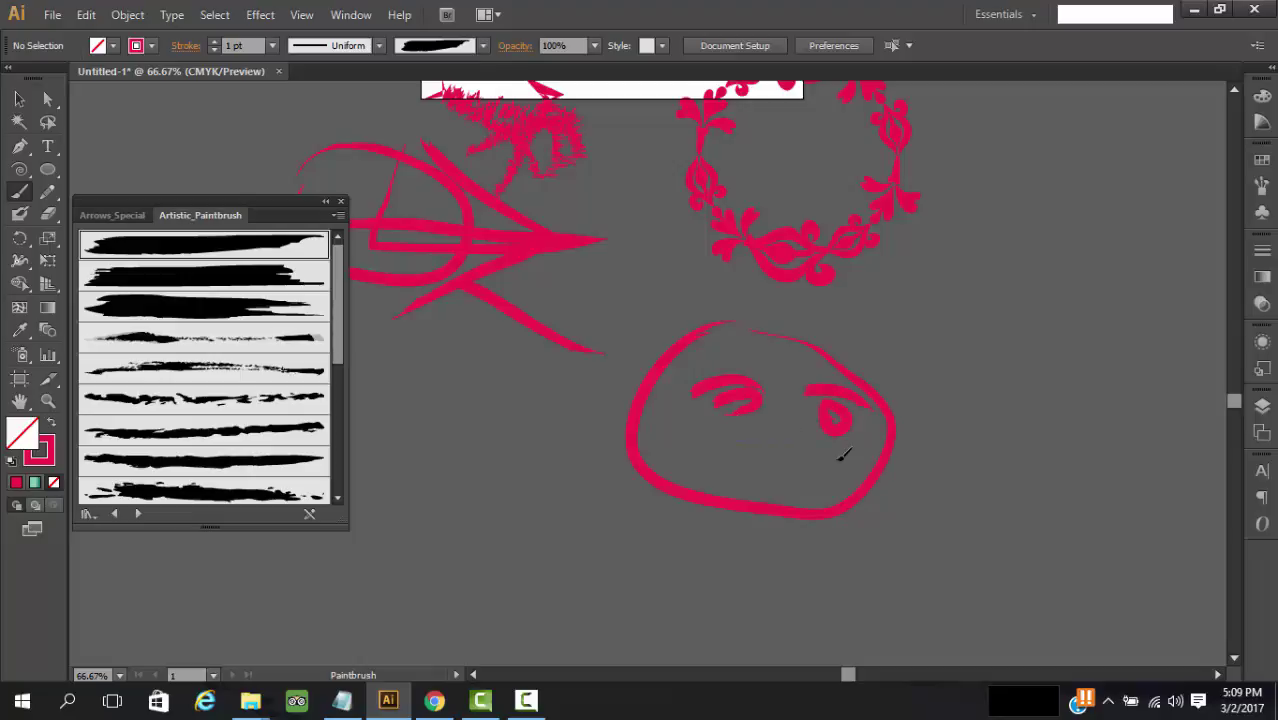
pyautogui.moveTo(740, 441)
pyautogui.mouseDown()
pyautogui.moveTo(828, 451)
pyautogui.moveTo(822, 468)
pyautogui.mouseUp()
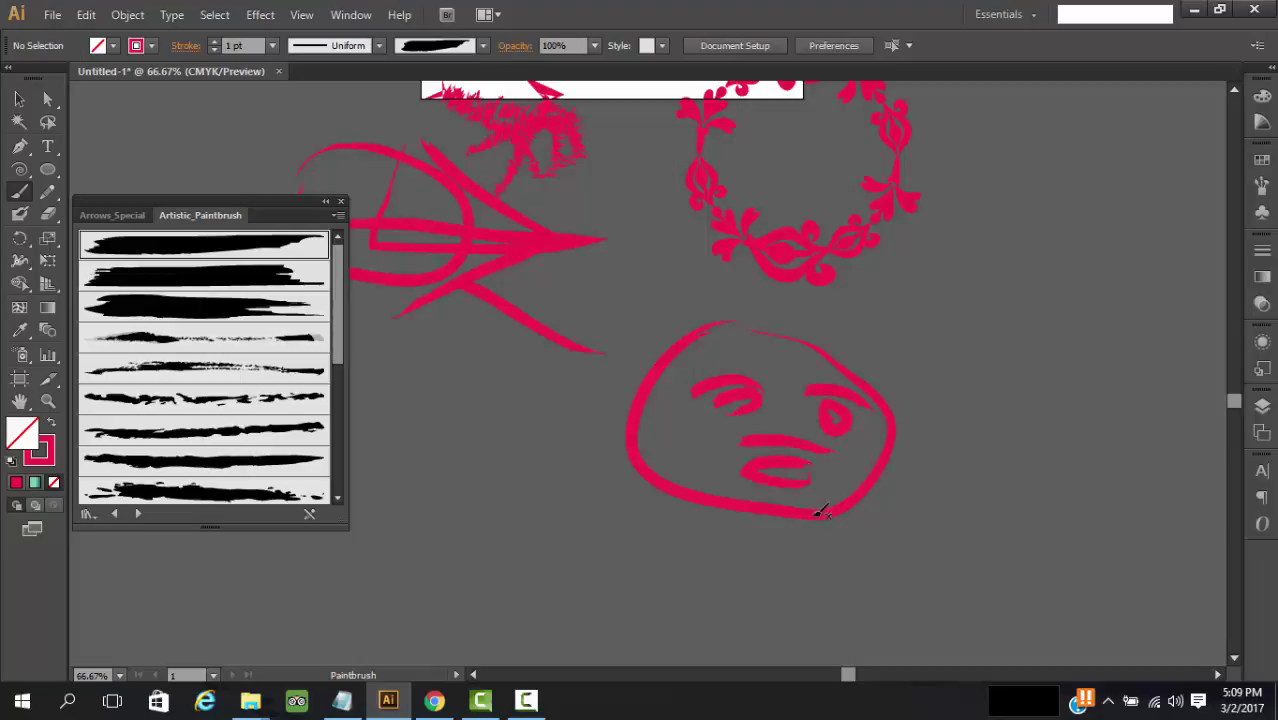
# Paint two curved strokes flaring outward below the face as its neck and shoulders.
pyautogui.scroll(-3, 815, 512)
pyautogui.moveTo(728, 376); pyautogui.dragTo(628, 470)
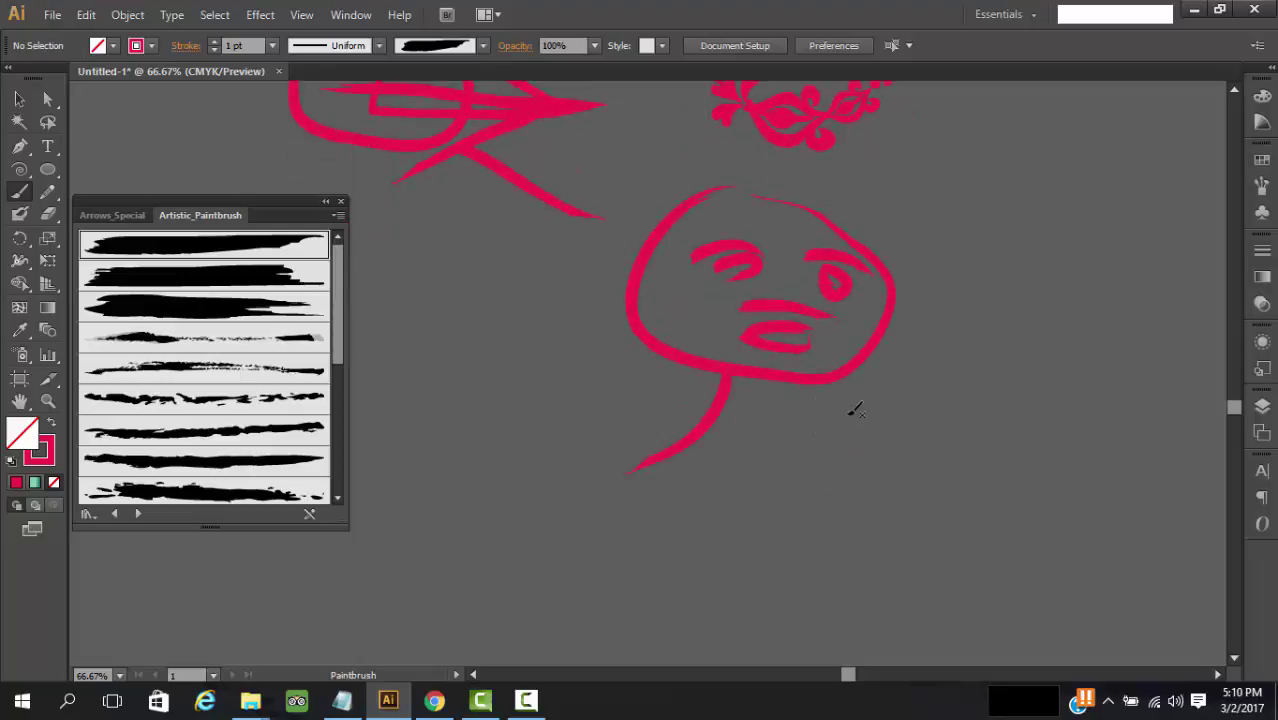
pyautogui.moveTo(803, 372); pyautogui.dragTo(978, 484)
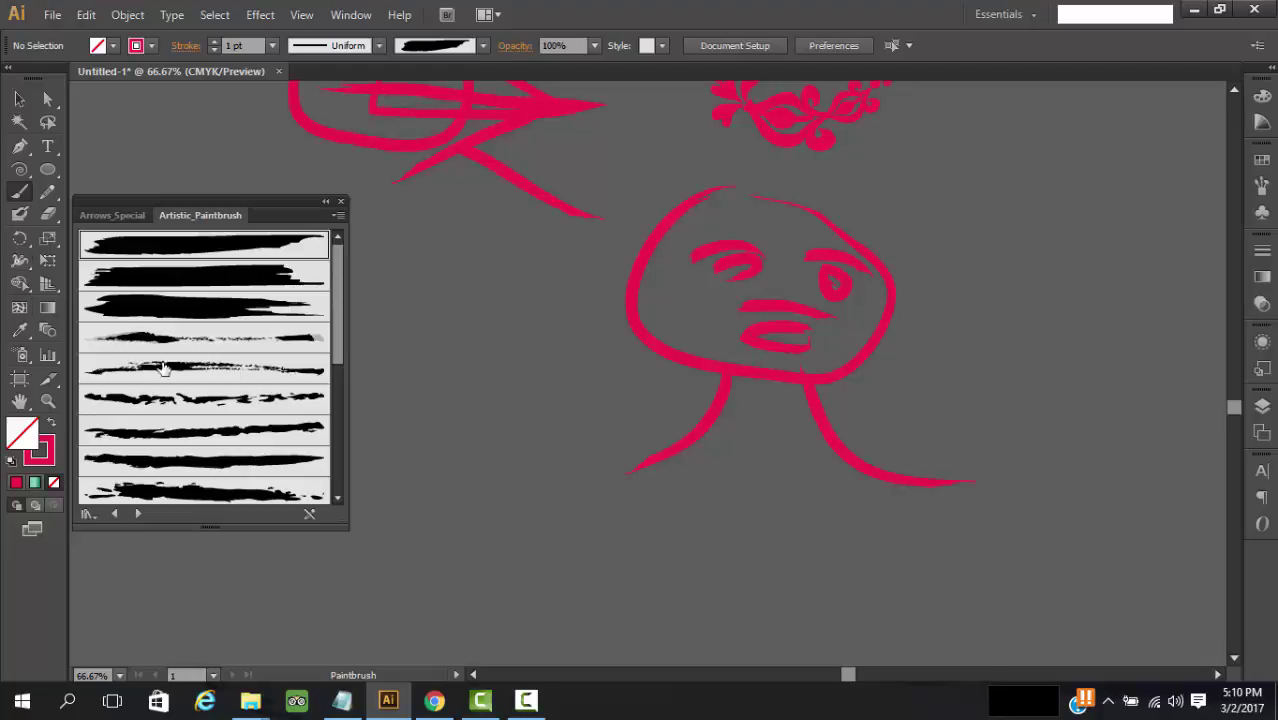
# Look through the Artistic_Paintbrush brushes and open the Grunge brushes vector pack library.
pyautogui.scroll(-6, 240, 477)
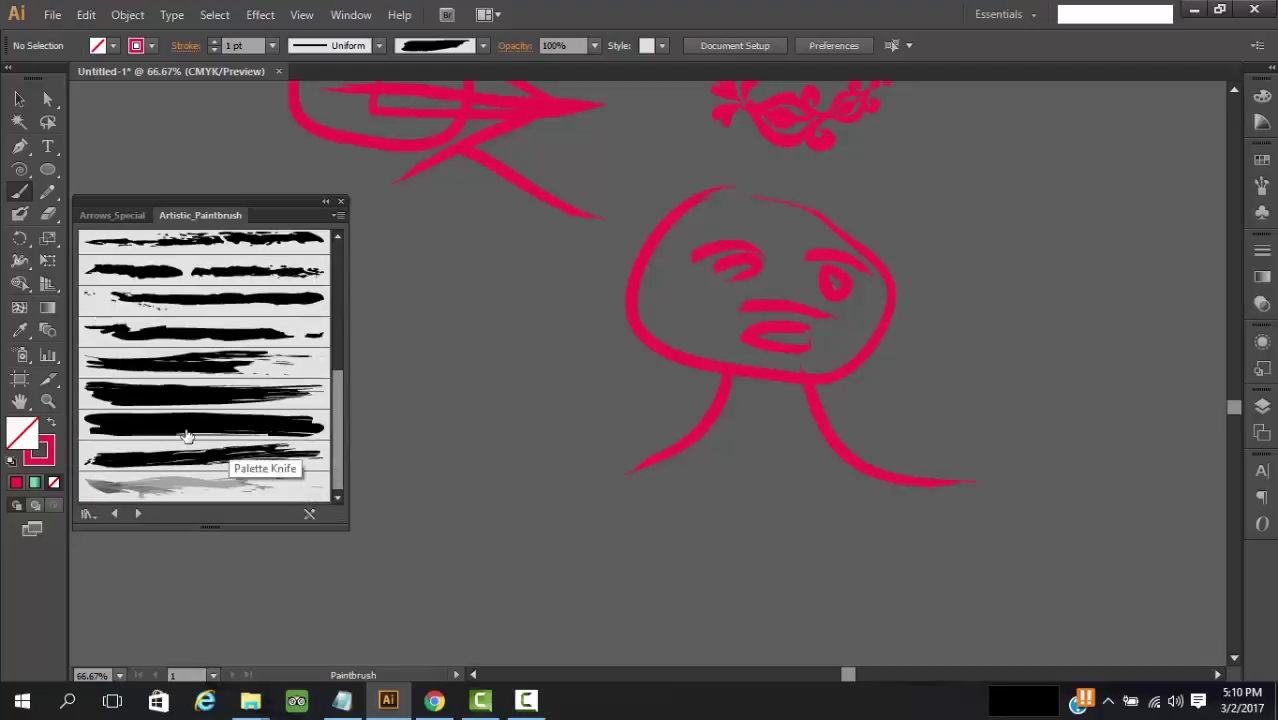
pyautogui.click(90, 513)
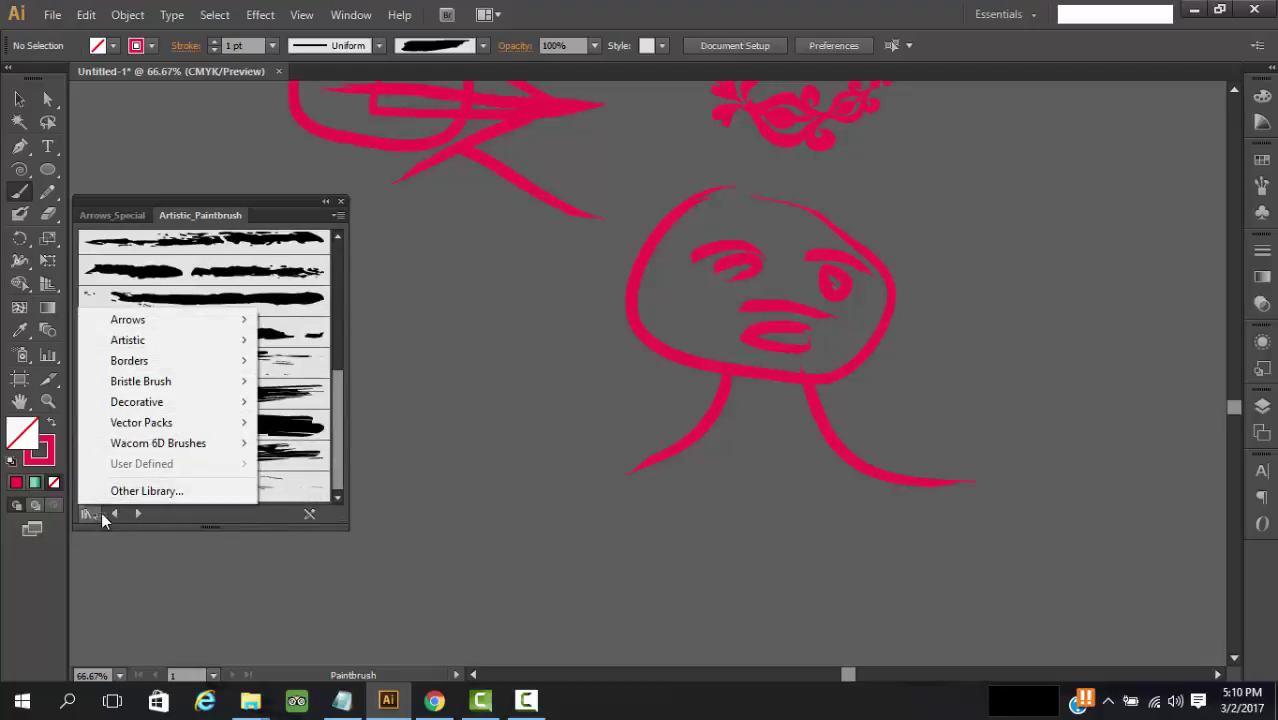
pyautogui.moveTo(179, 423)
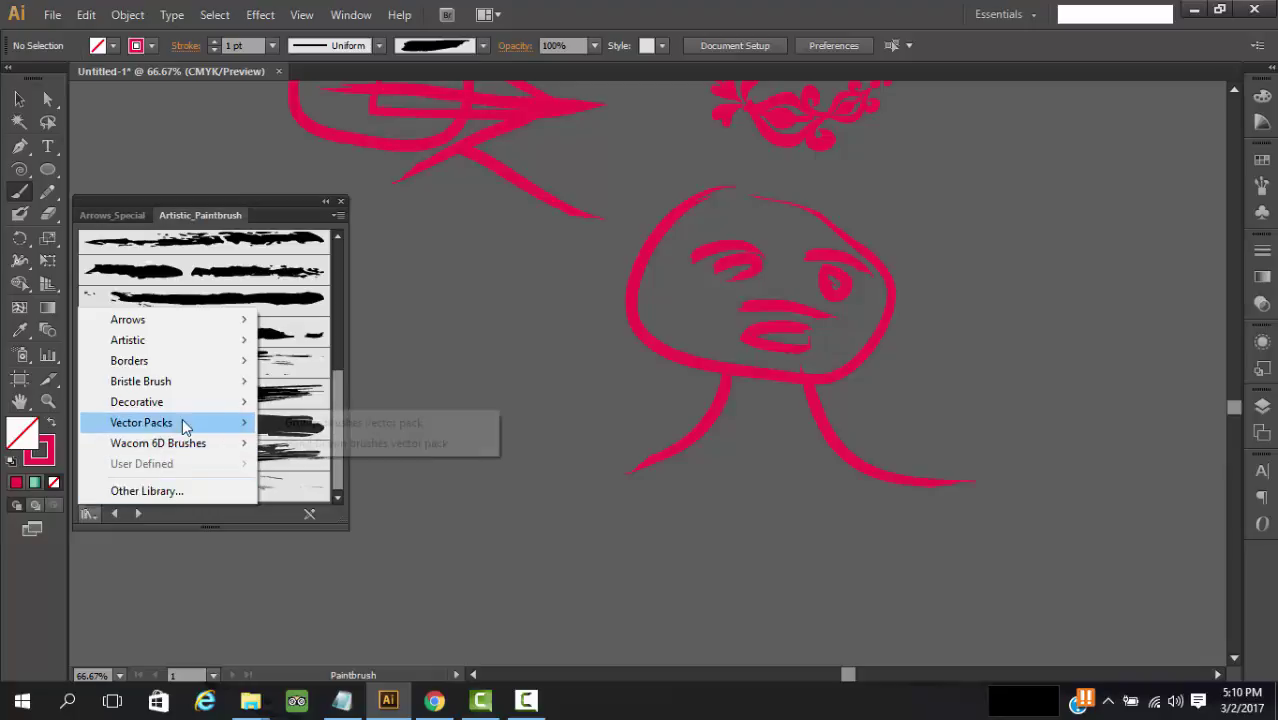
pyautogui.click(336, 424)
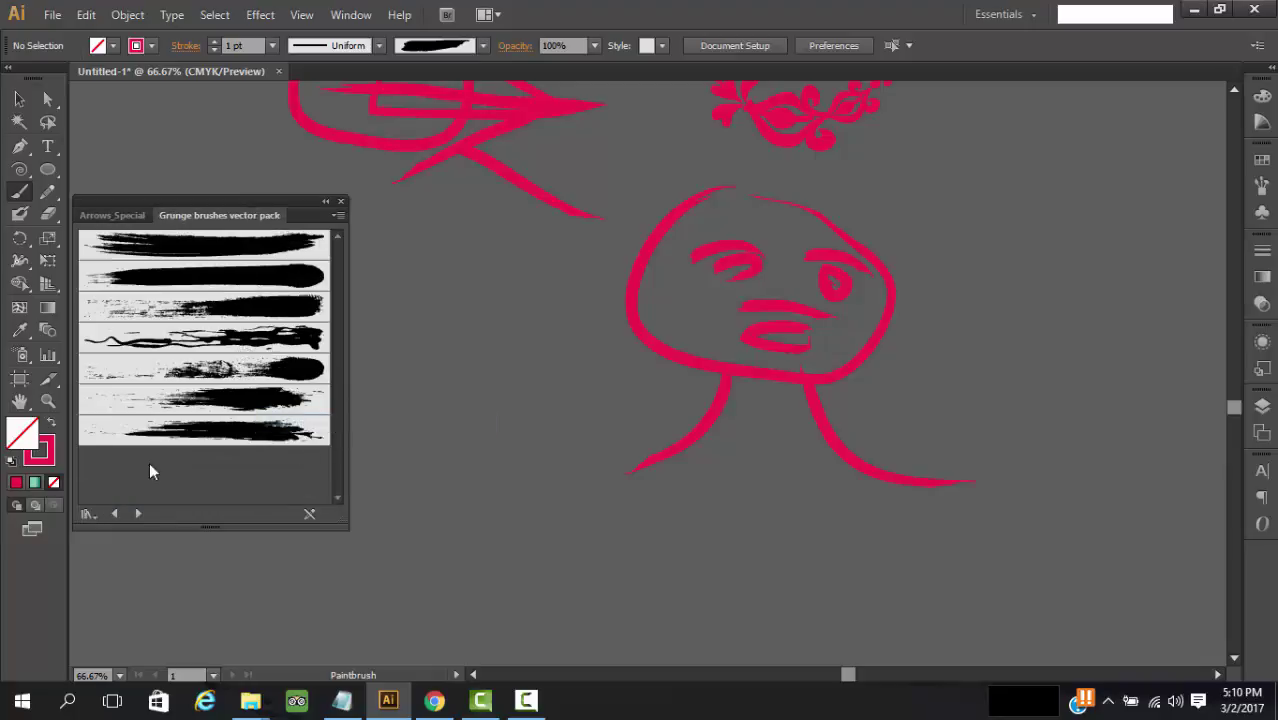
# Open the Hand Drawn brushes vector pack library.
pyautogui.click(95, 514)
pyautogui.moveTo(237, 424)
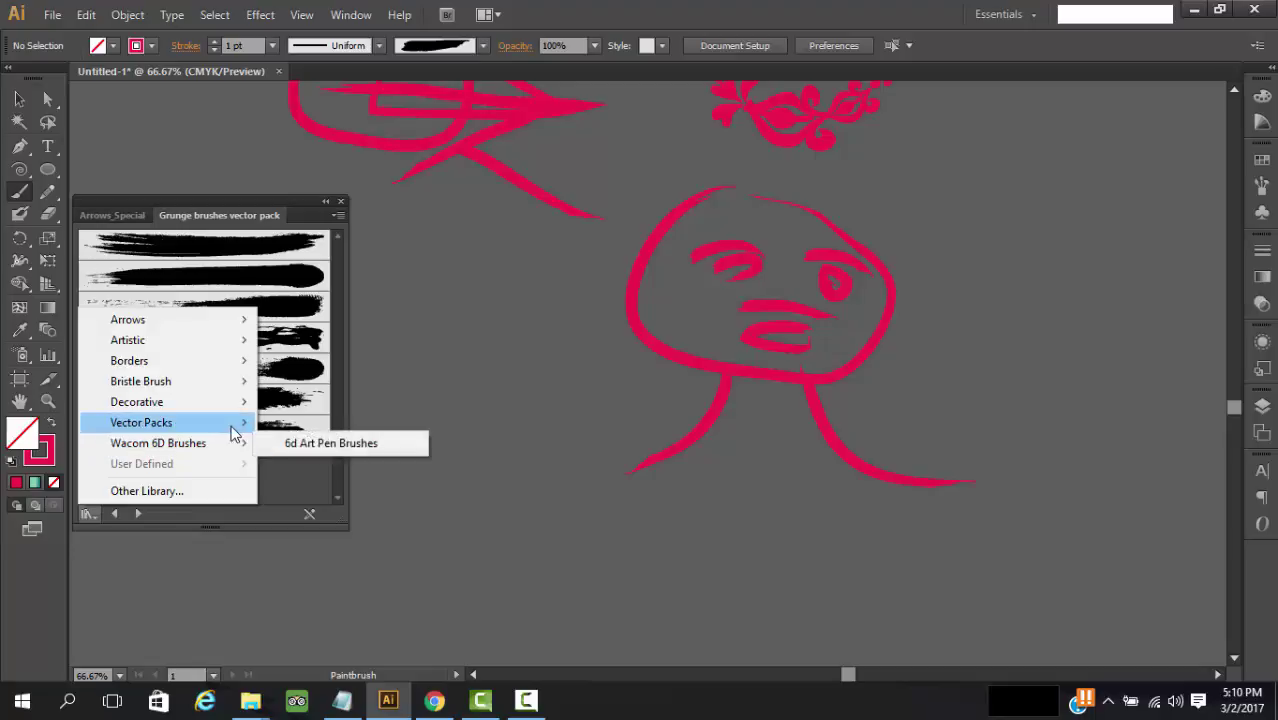
pyautogui.click(300, 443)
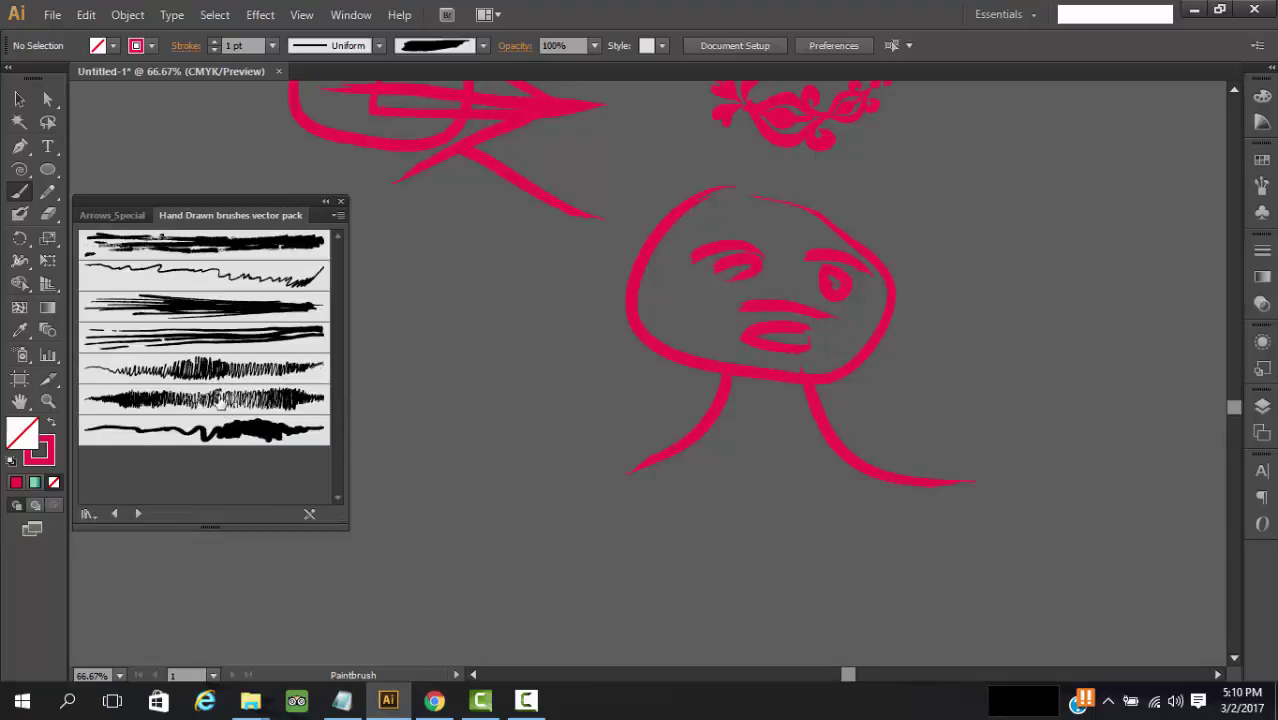
# Paint two large looping strokes beside and below the face with the dense zigzag scribble brush, sixth in the library.
pyautogui.click(221, 400)
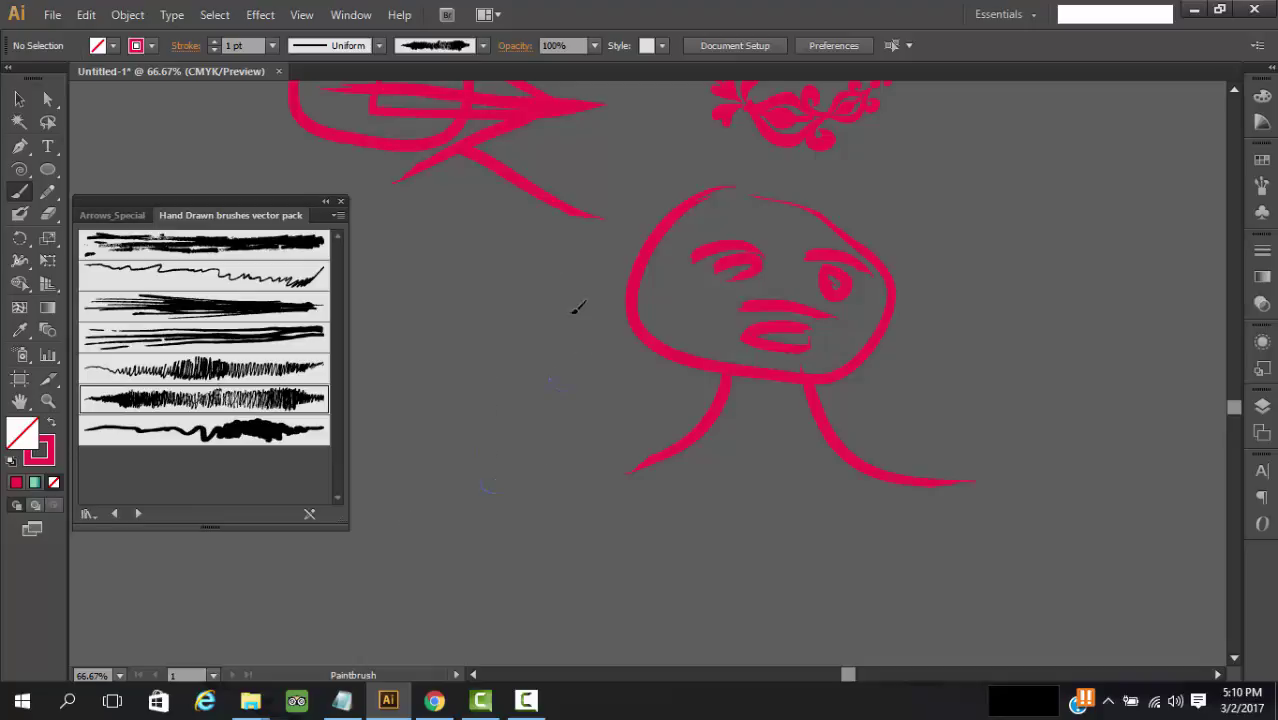
pyautogui.moveTo(422, 310); pyautogui.dragTo(408, 392)
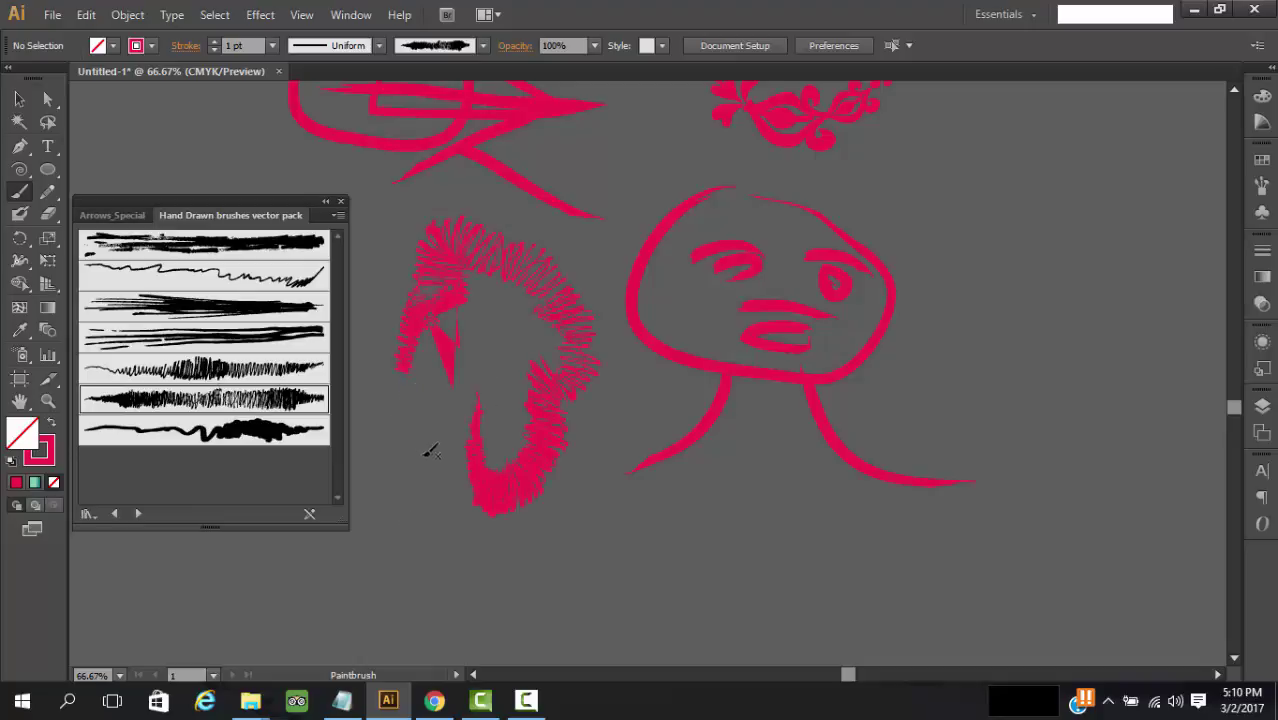
pyautogui.scroll(-4, 430, 452)
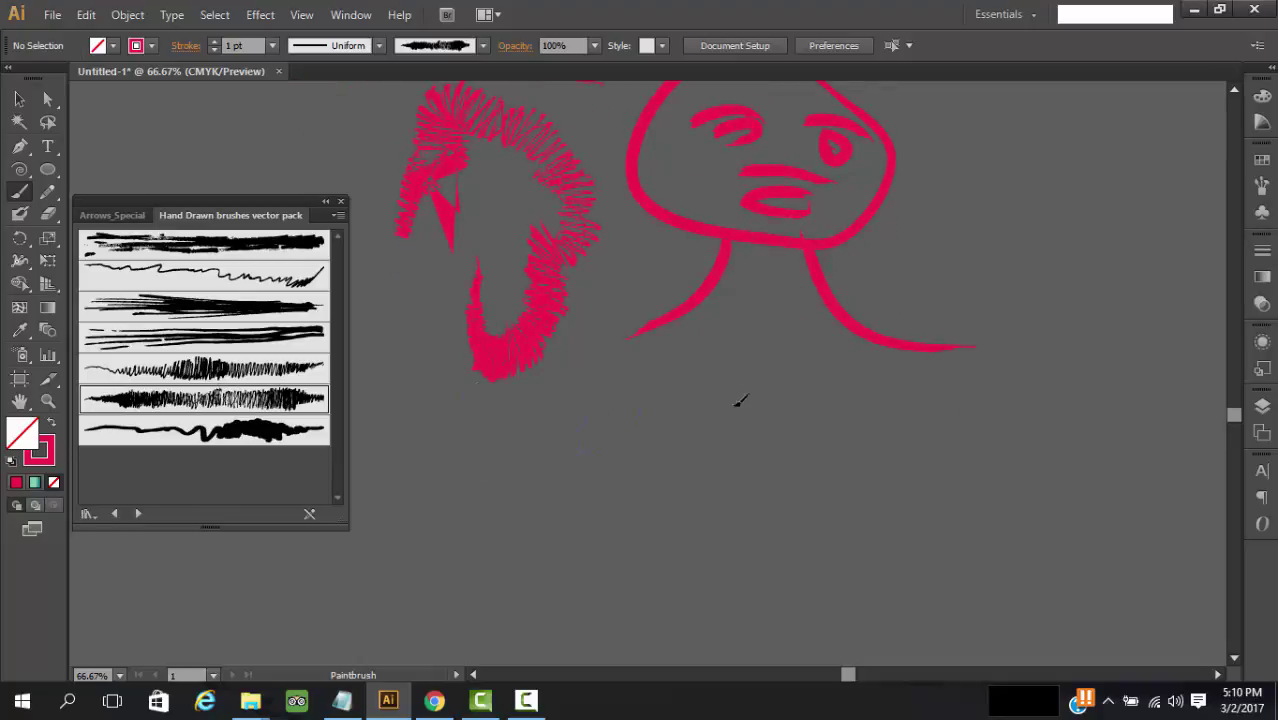
pyautogui.moveTo(546, 524); pyautogui.dragTo(562, 534)
pyautogui.scroll(-2, 491, 442)
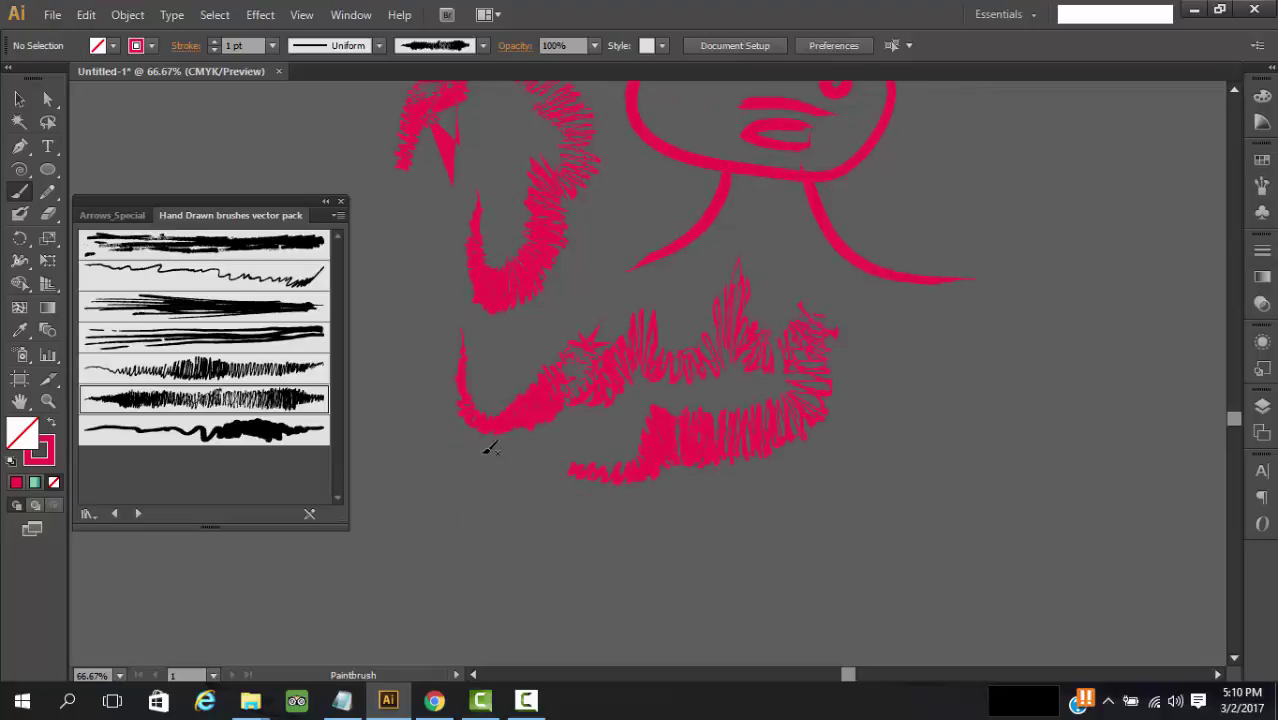
# Paint a long curve beside the neck and an arch below it with the lighter, thin-ended zigzag scribble brush.
pyautogui.click(237, 368)
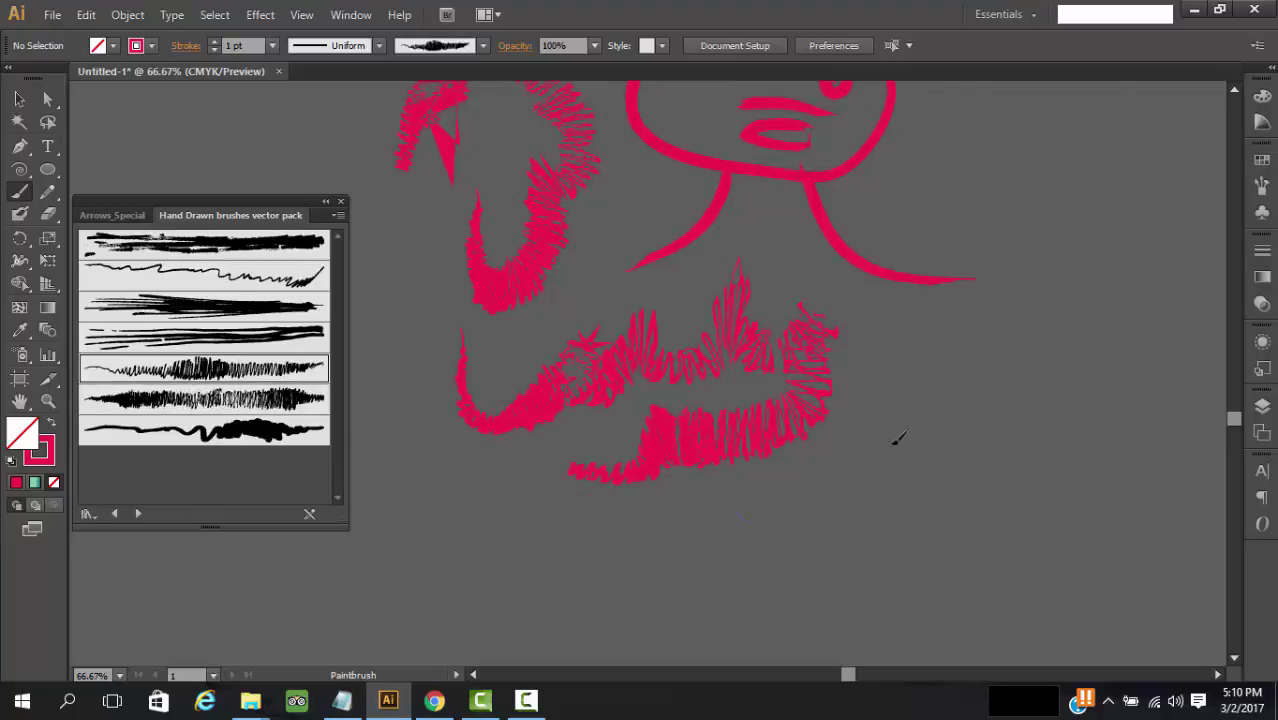
pyautogui.moveTo(1047, 228); pyautogui.dragTo(965, 185)
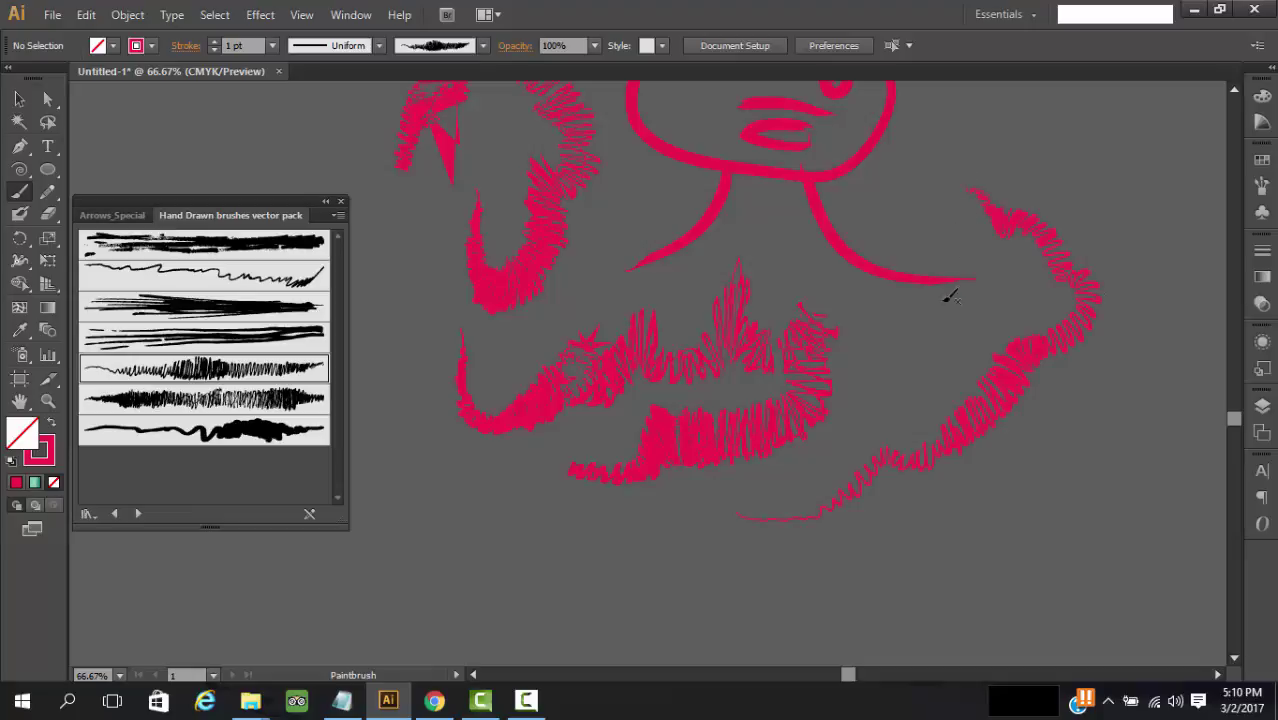
pyautogui.moveTo(615, 305); pyautogui.dragTo(607, 303)
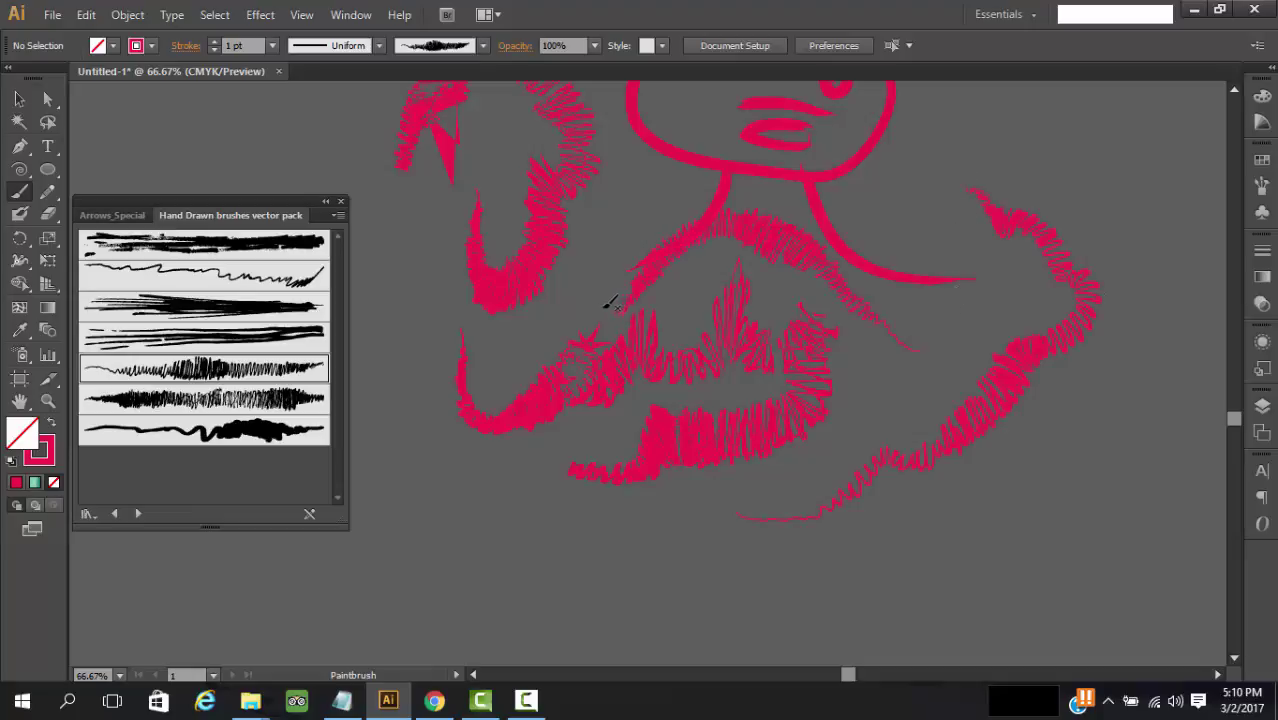
# Paint a long curved stroke and a short one below the scribbles with the first, rough-streaked hand-drawn brush.
pyautogui.click(230, 247)
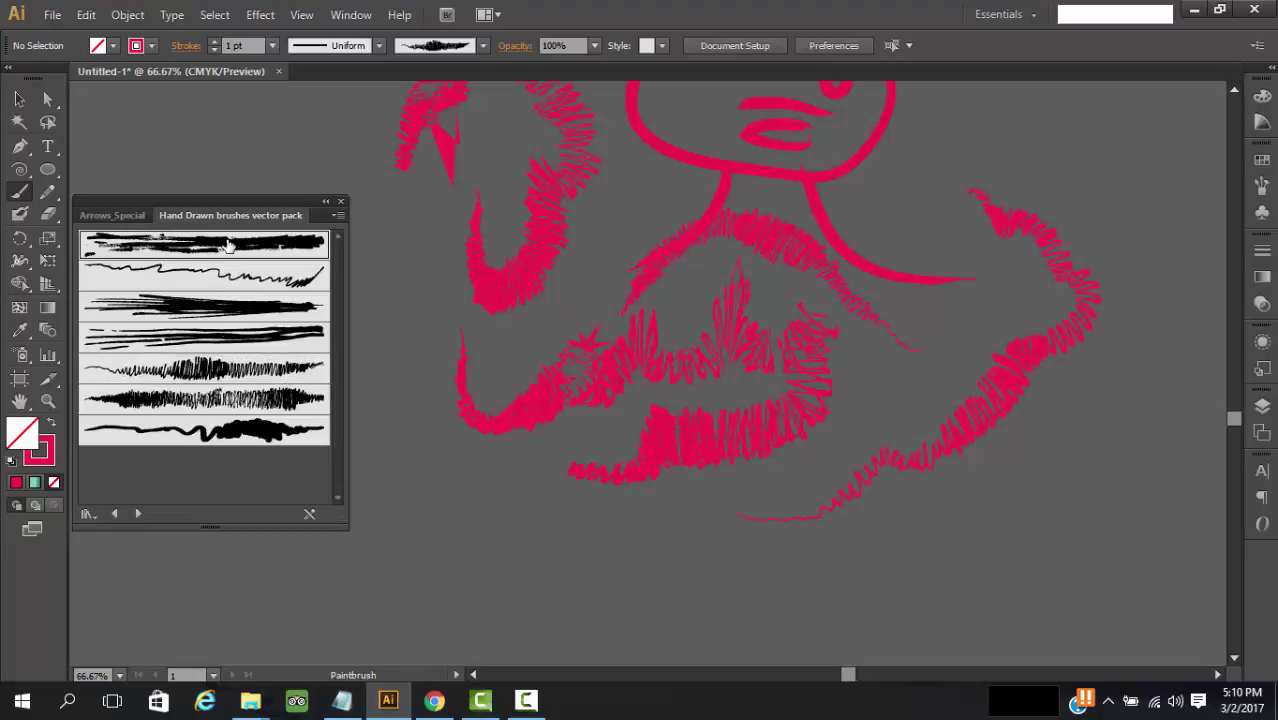
pyautogui.moveTo(413, 488); pyautogui.dragTo(699, 524)
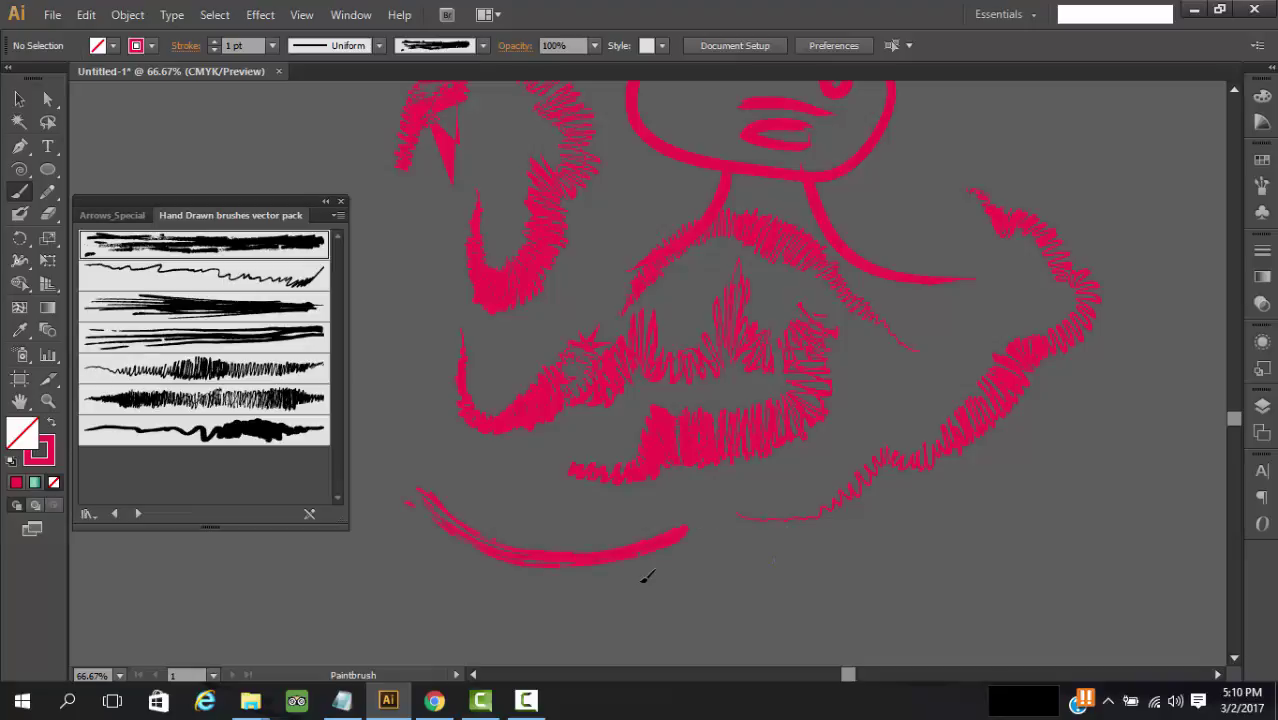
pyautogui.moveTo(643, 582); pyautogui.dragTo(778, 569)
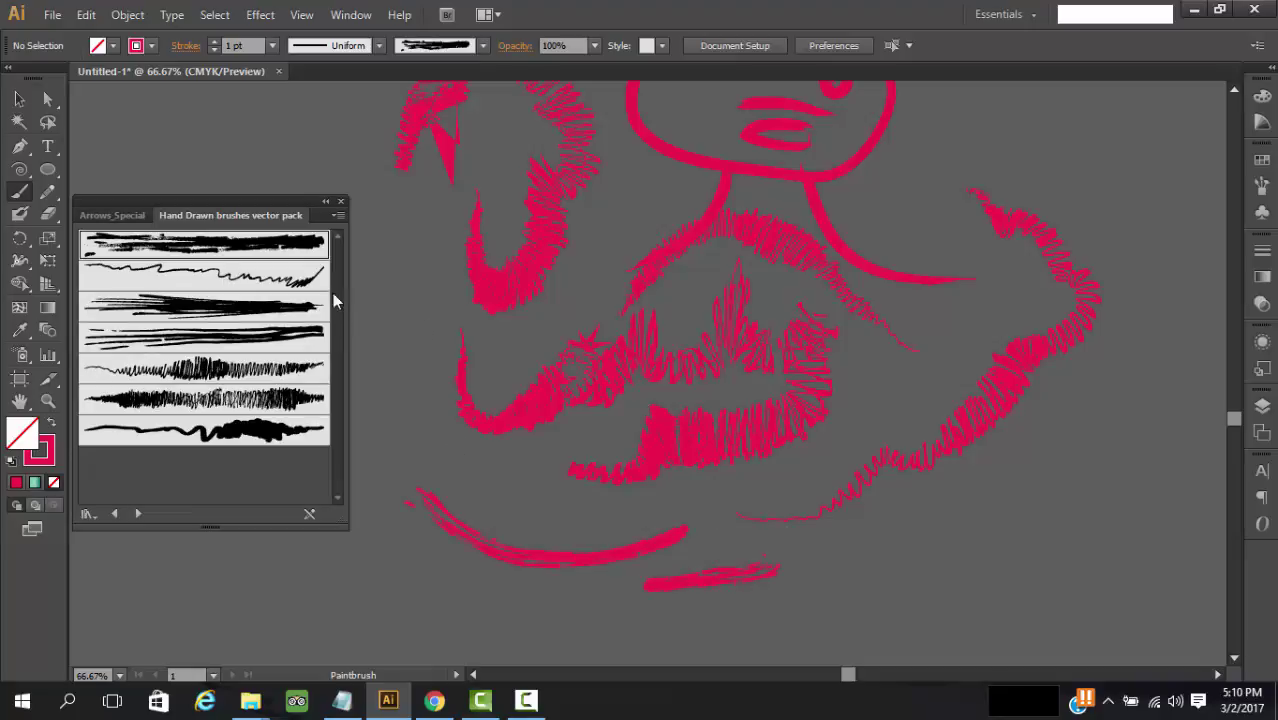
# Open the Decorative_Banners and Seals brush library and look through its brushes.
pyautogui.click(88, 513)
pyautogui.moveTo(228, 426)
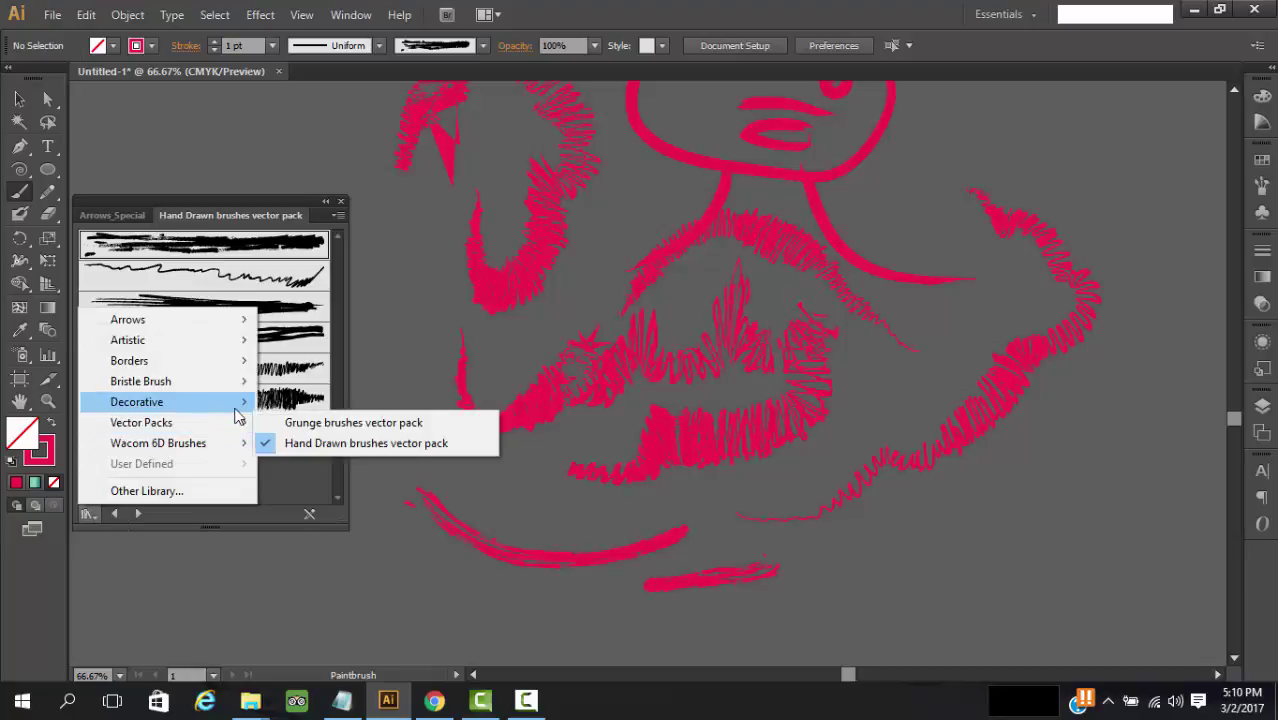
pyautogui.moveTo(243, 404)
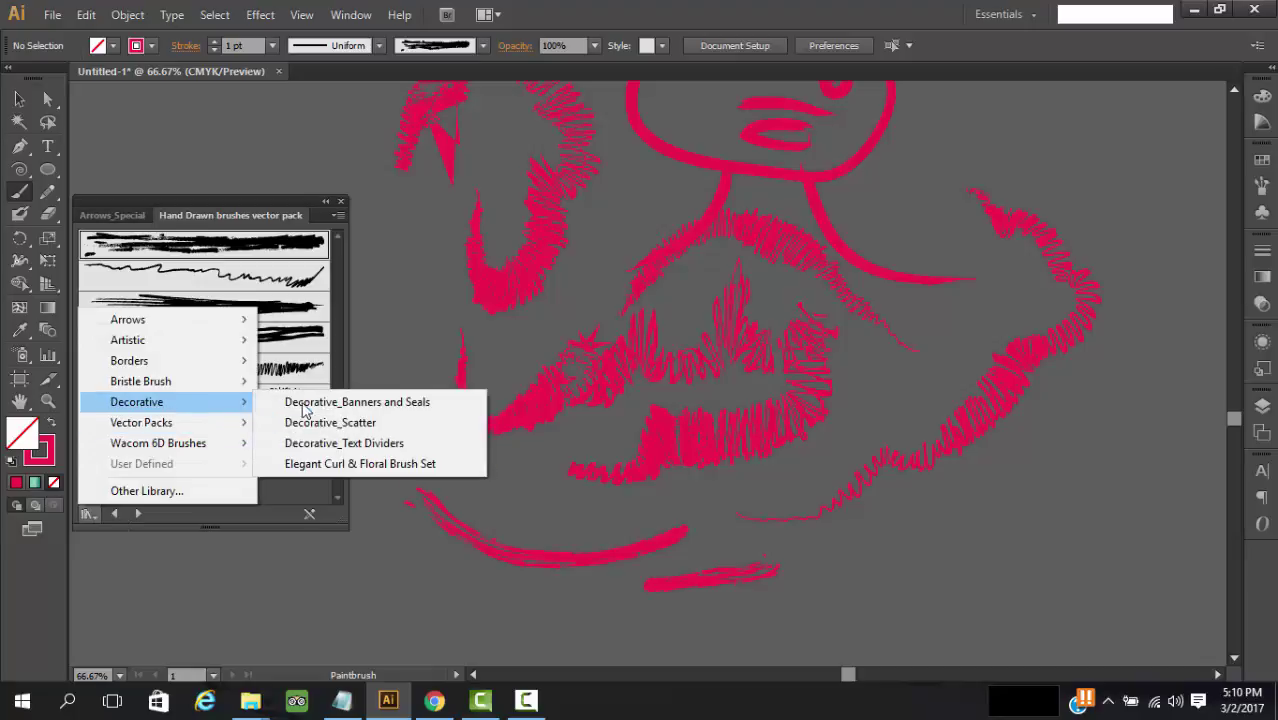
pyautogui.click(368, 403)
pyautogui.scroll(-5, 234, 350)
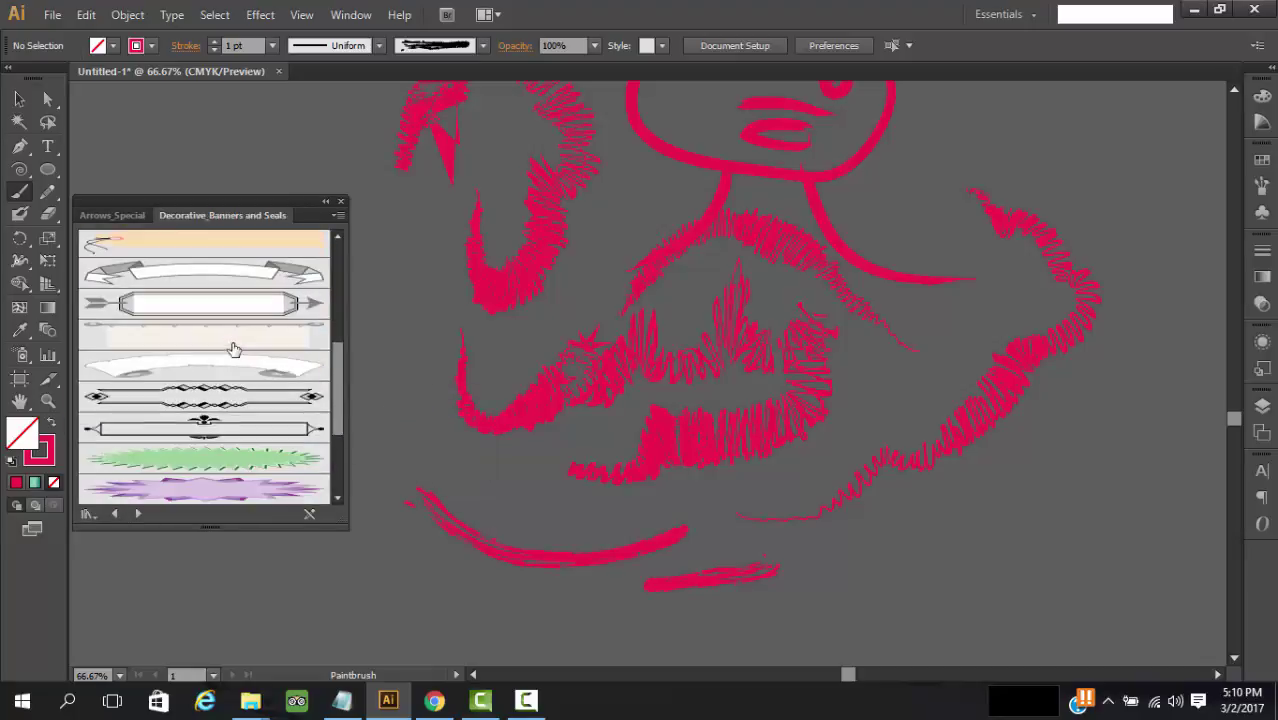
pyautogui.scroll(-5, 248, 451)
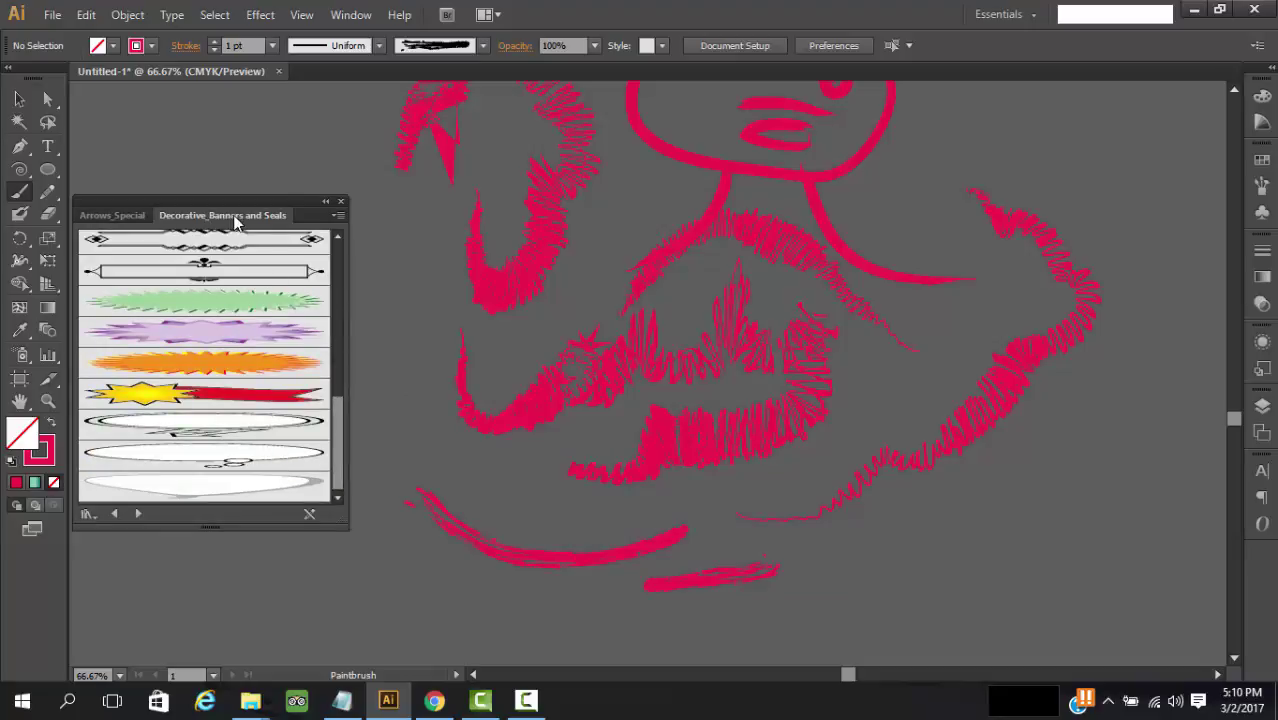
# Paint a U-shaped stroke in the empty area below the red strokes with the green starburst seal brush.
pyautogui.click(232, 304)
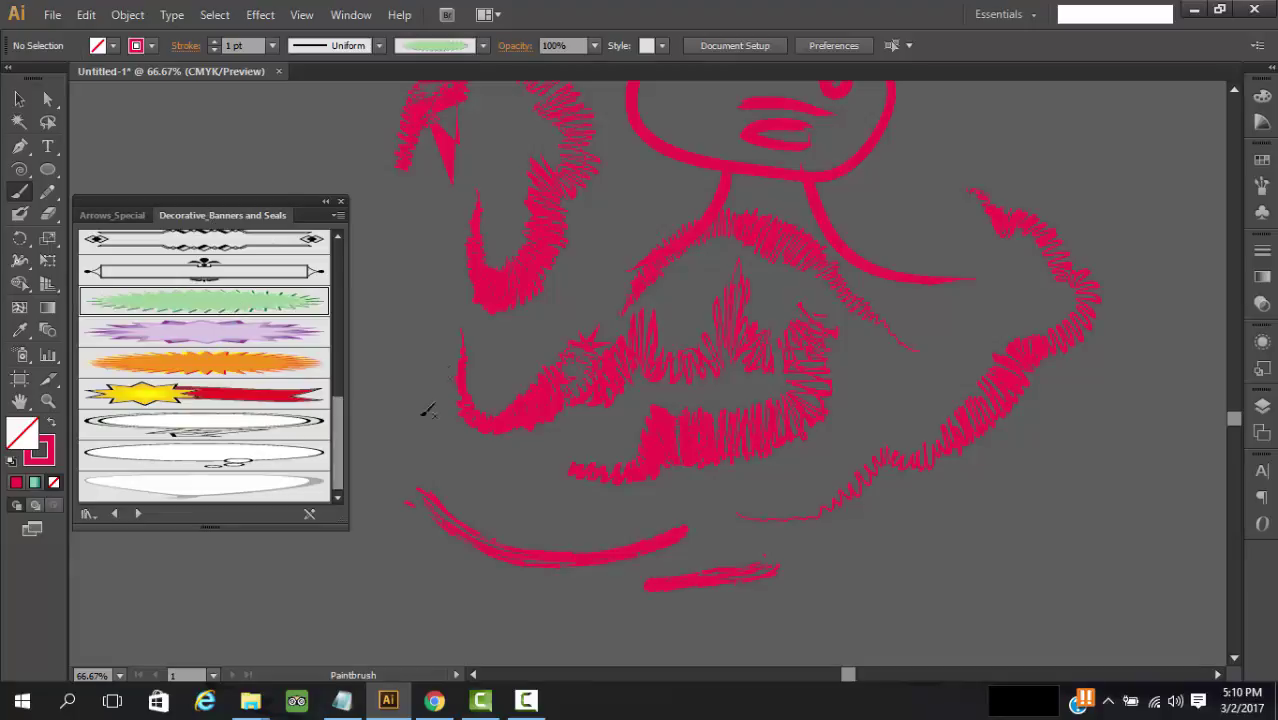
pyautogui.scroll(-4, 422, 408)
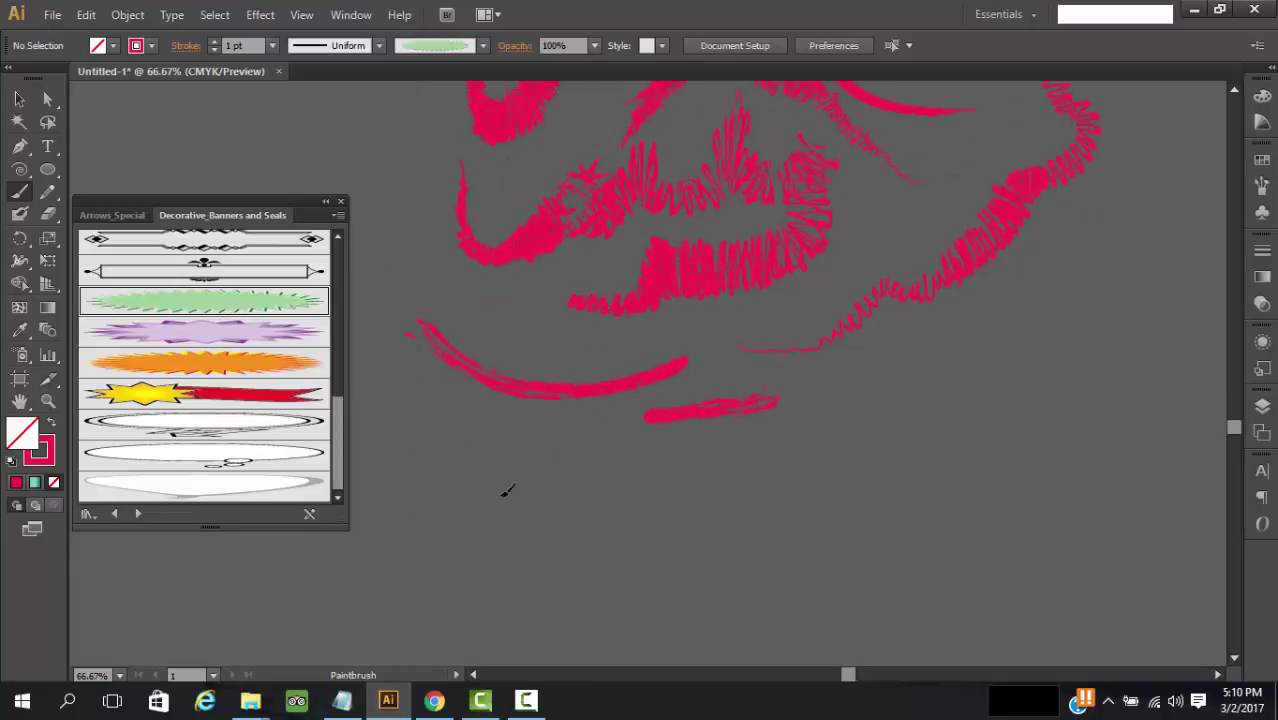
pyautogui.moveTo(493, 431)
pyautogui.mouseDown()
pyautogui.moveTo(553, 473)
pyautogui.moveTo(662, 490)
pyautogui.mouseUp()
pyautogui.scroll(-4, 685, 490)
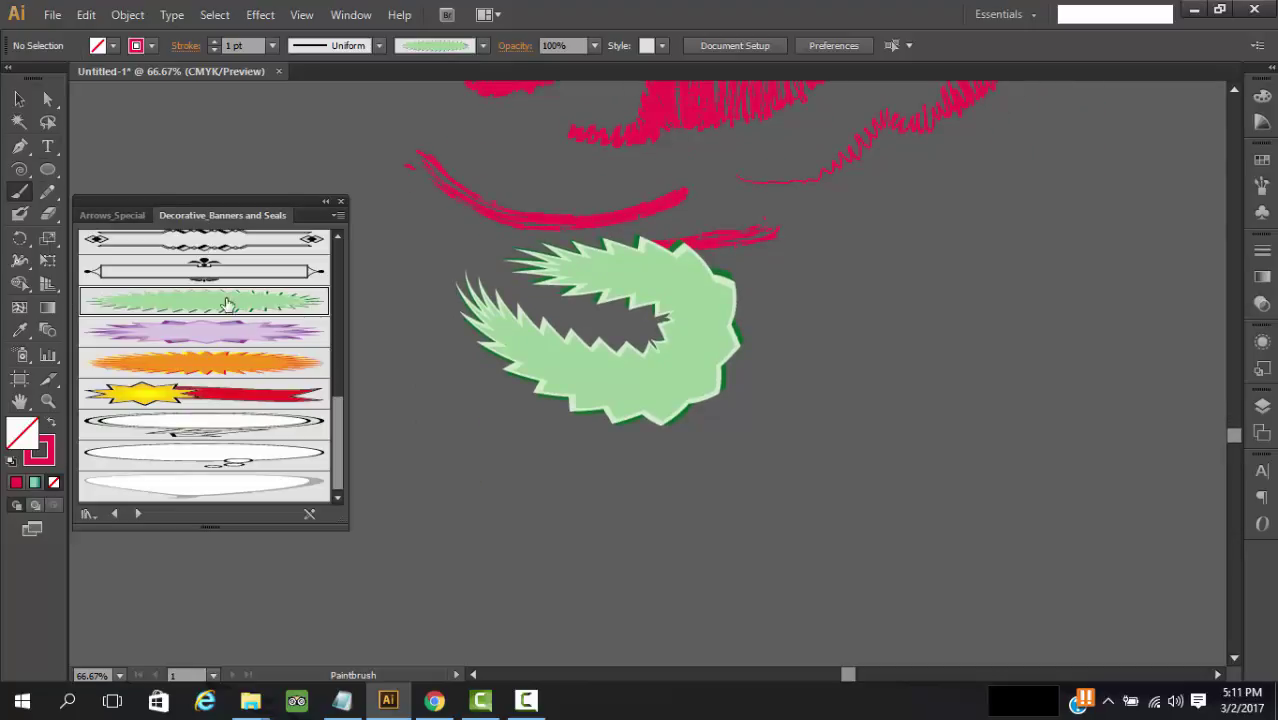
# Draw a rectangle with the Rectangle Tool, overlapping the lower edge of the green starburst shape.
pyautogui.moveTo(51, 175); pyautogui.dragTo(87, 171)
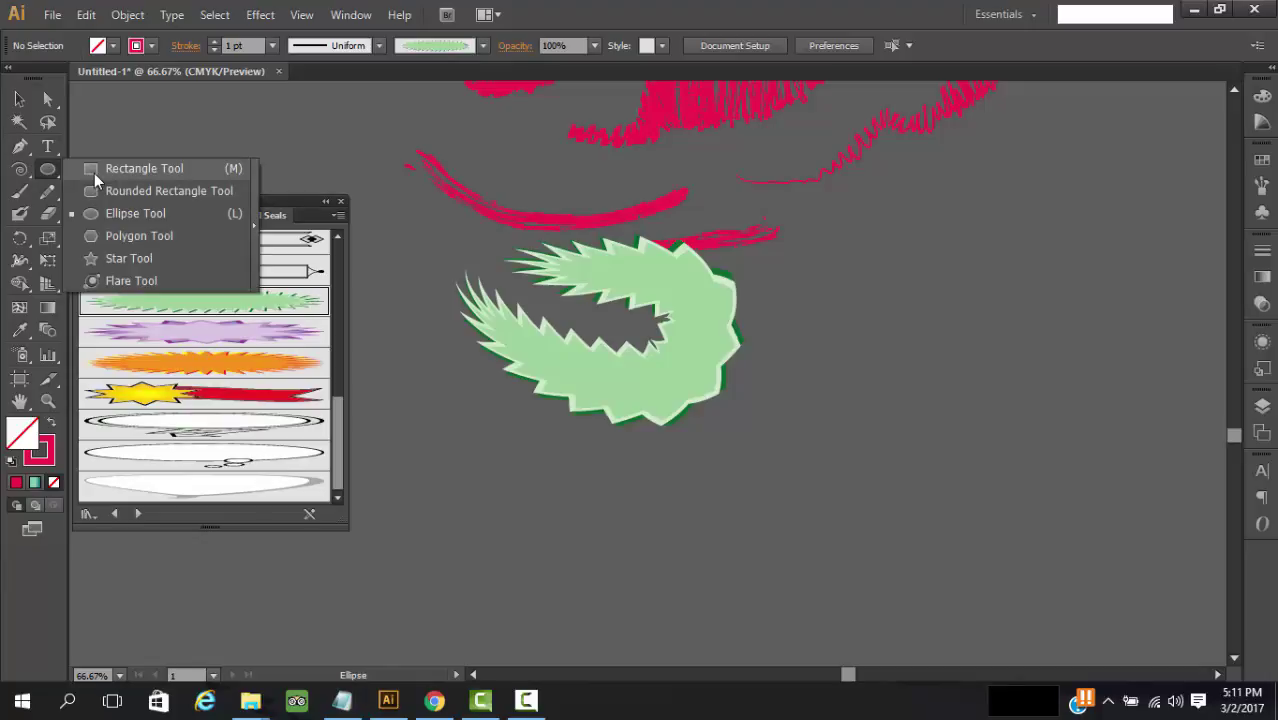
pyautogui.moveTo(94, 174); pyautogui.dragTo(94, 174)
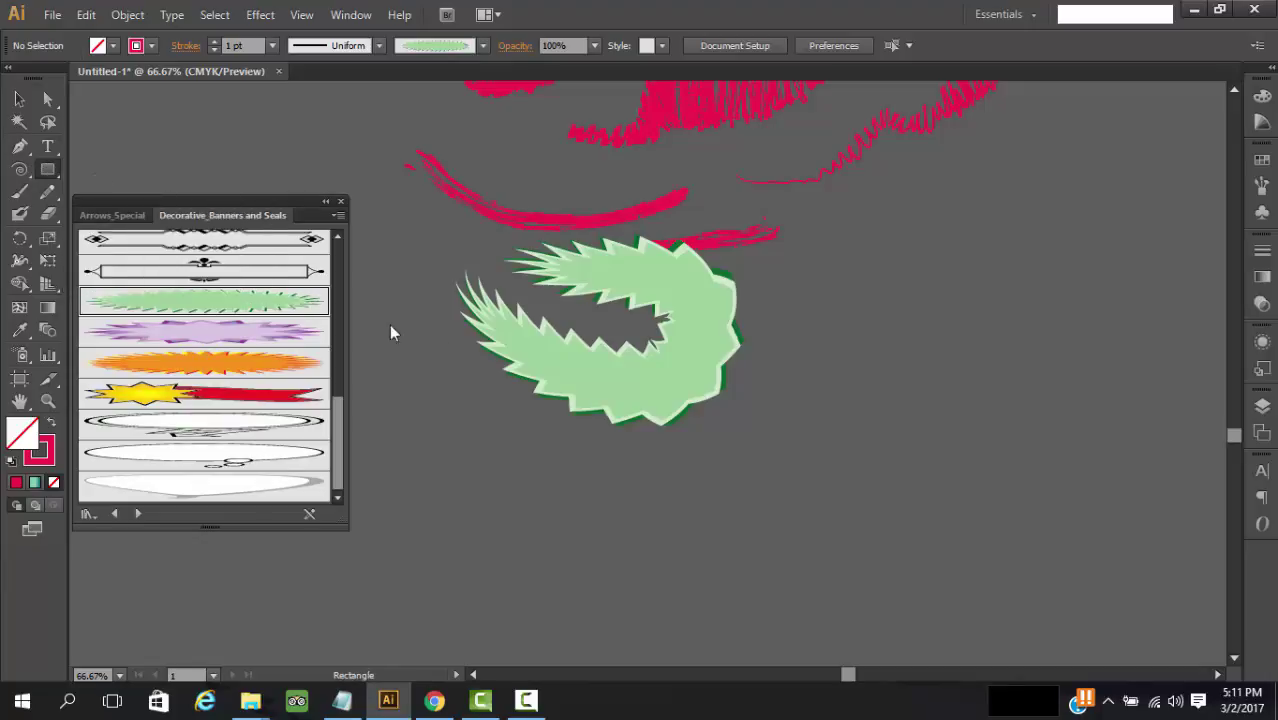
pyautogui.moveTo(434, 396); pyautogui.dragTo(627, 508)
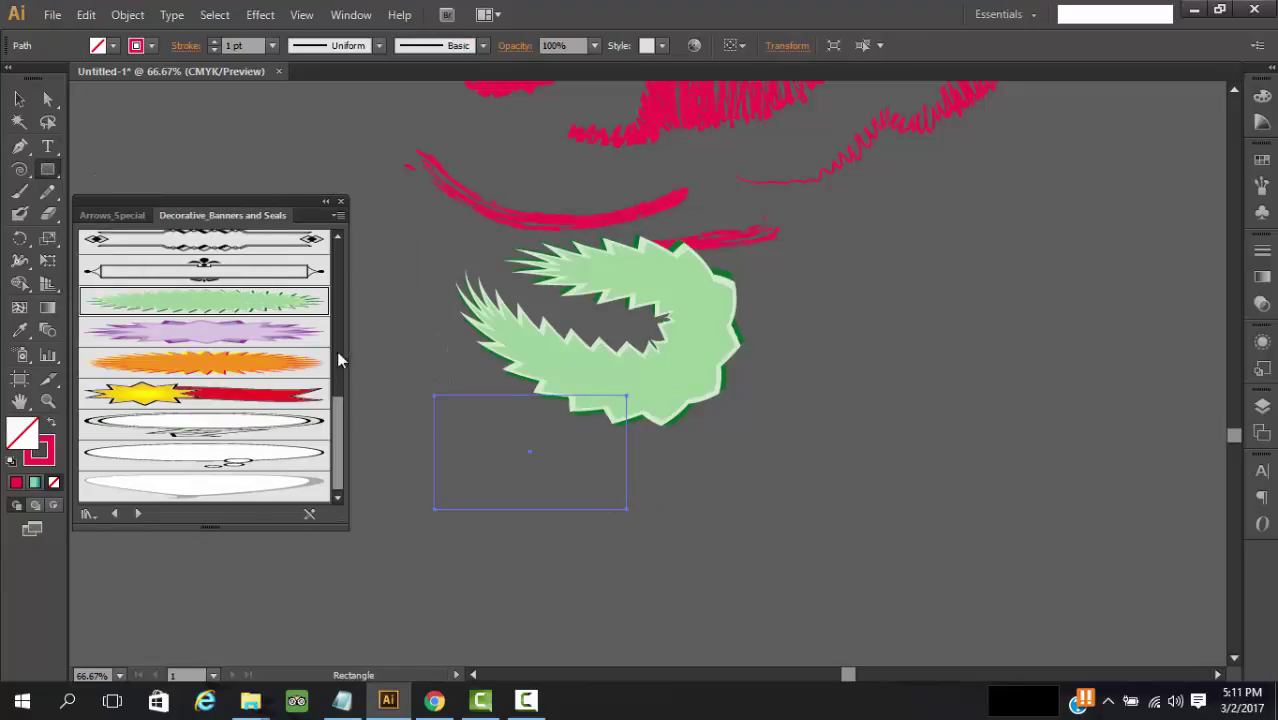
# Apply the green starburst brush to the selected rectangle's outline.
pyautogui.click(244, 313)
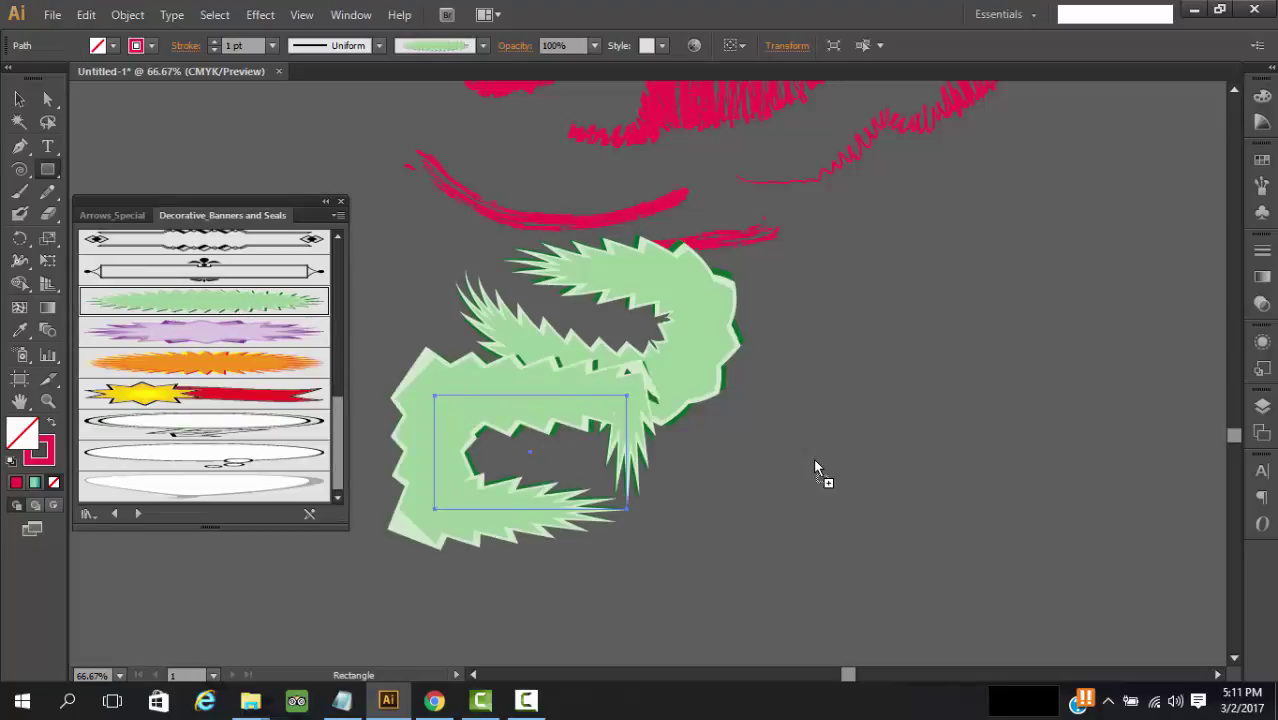
pyautogui.moveTo(814, 463); pyautogui.dragTo(814, 462)
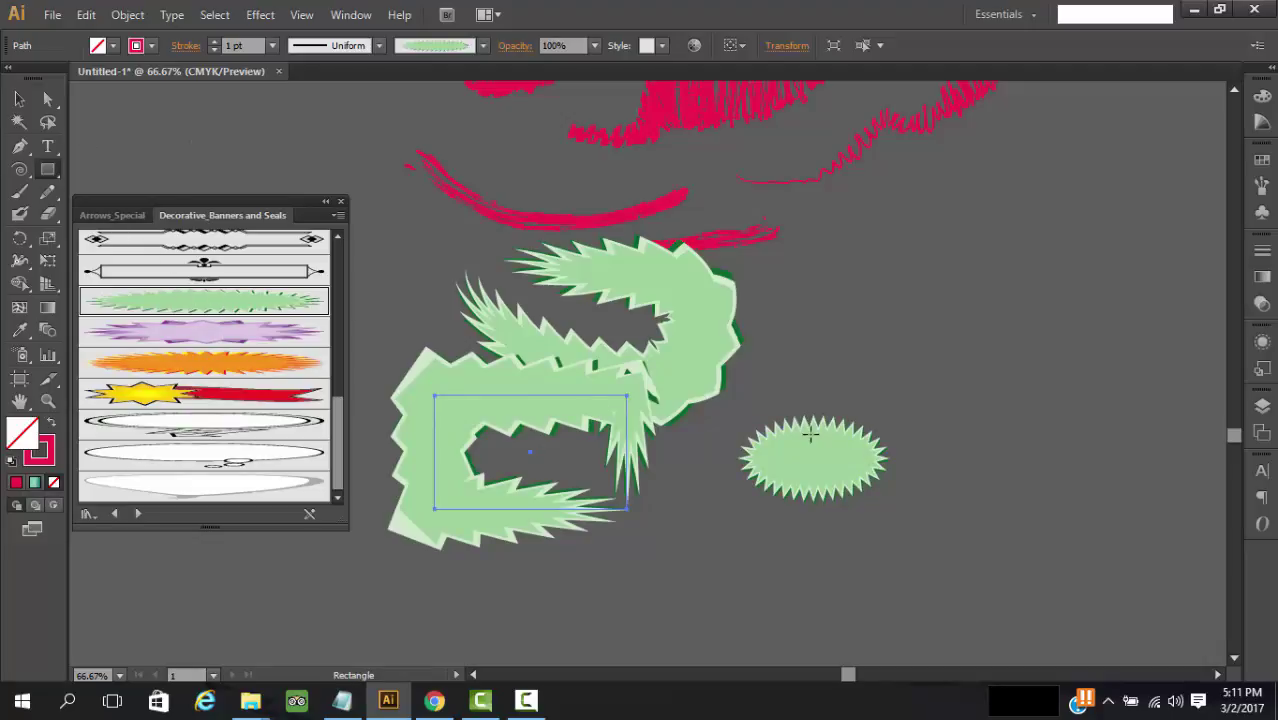
pyautogui.press('v')
pyautogui.moveTo(832, 480); pyautogui.dragTo(867, 416)
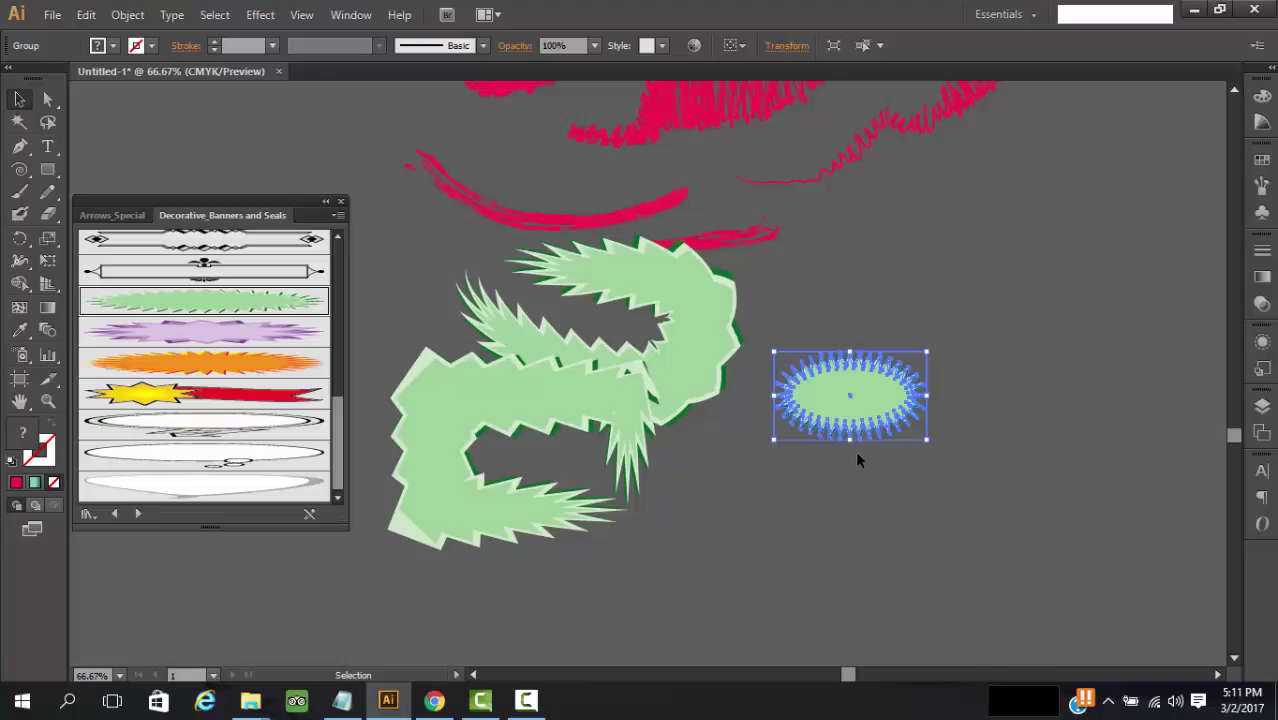
pyautogui.press('Delete')
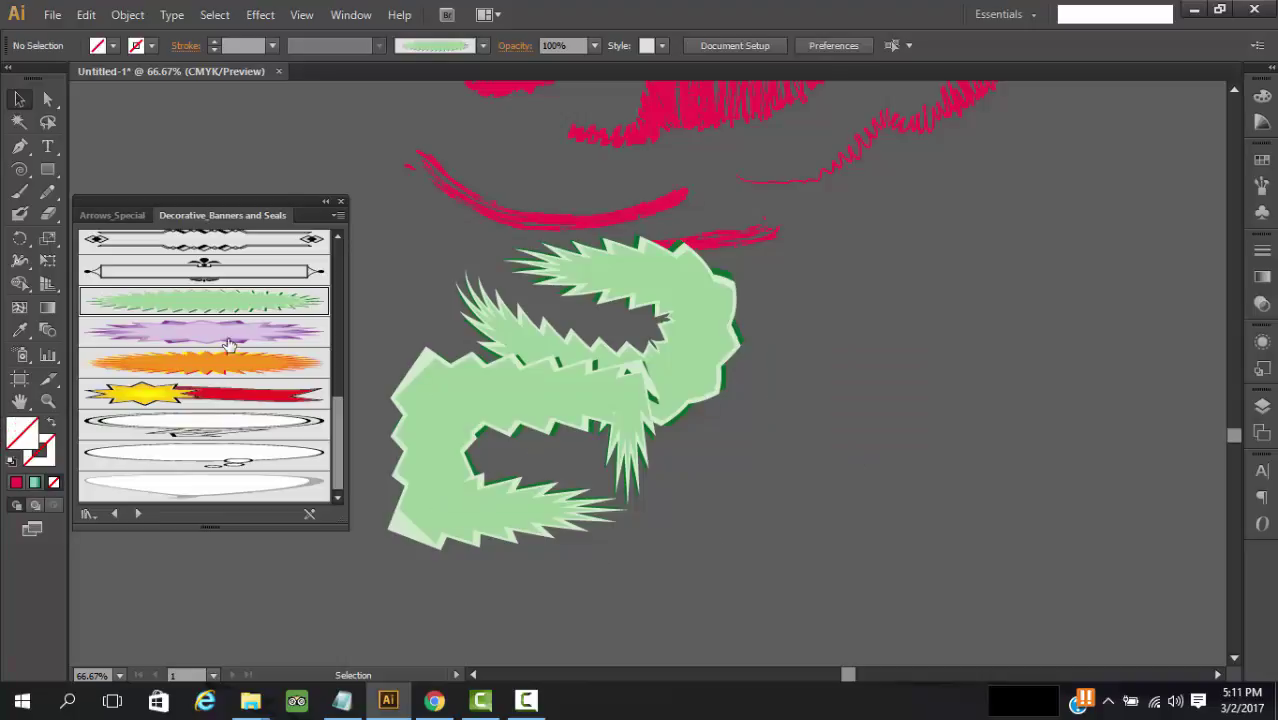
# Place the purple starburst from the brush library beside the green shapes as an object and enlarge it.
pyautogui.moveTo(230, 343)
pyautogui.mouseDown()
pyautogui.moveTo(983, 374)
pyautogui.moveTo(736, 513)
pyautogui.mouseUp()
pyautogui.click(961, 401)
pyautogui.click(1071, 383)
pyautogui.click(945, 420)
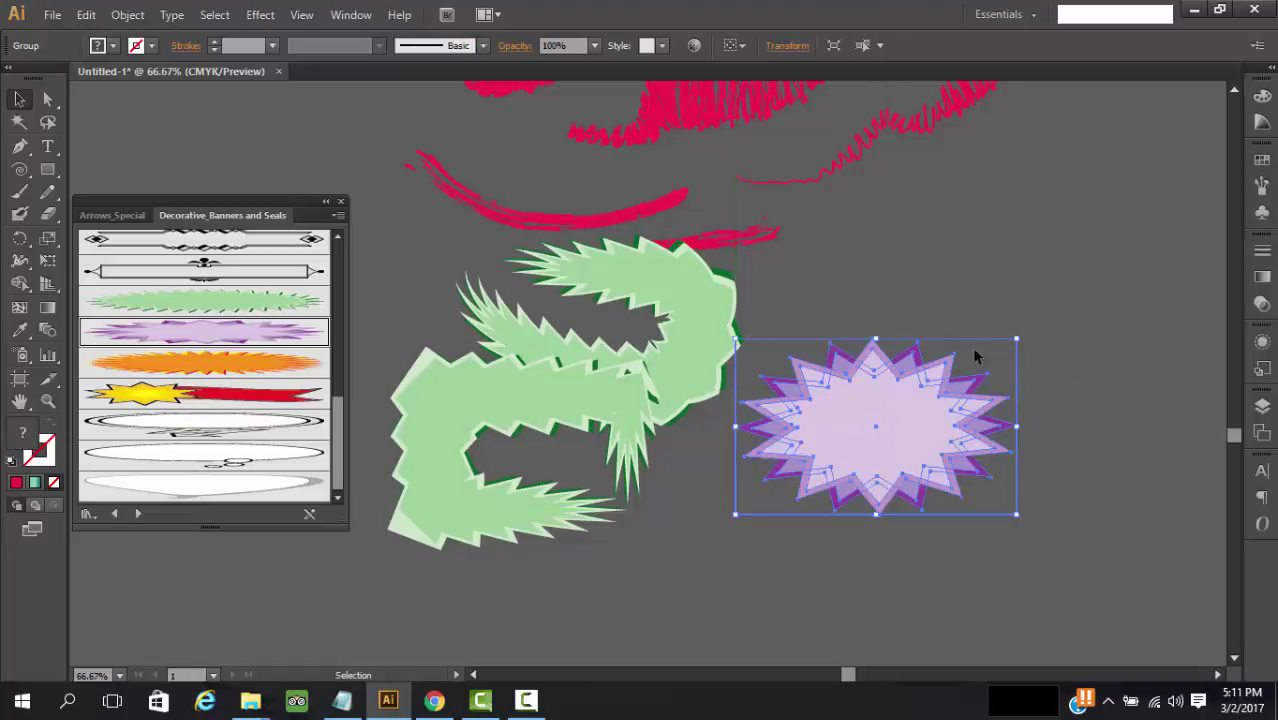
pyautogui.moveTo(1016, 339); pyautogui.dragTo(1054, 243)
pyautogui.click(1063, 330)
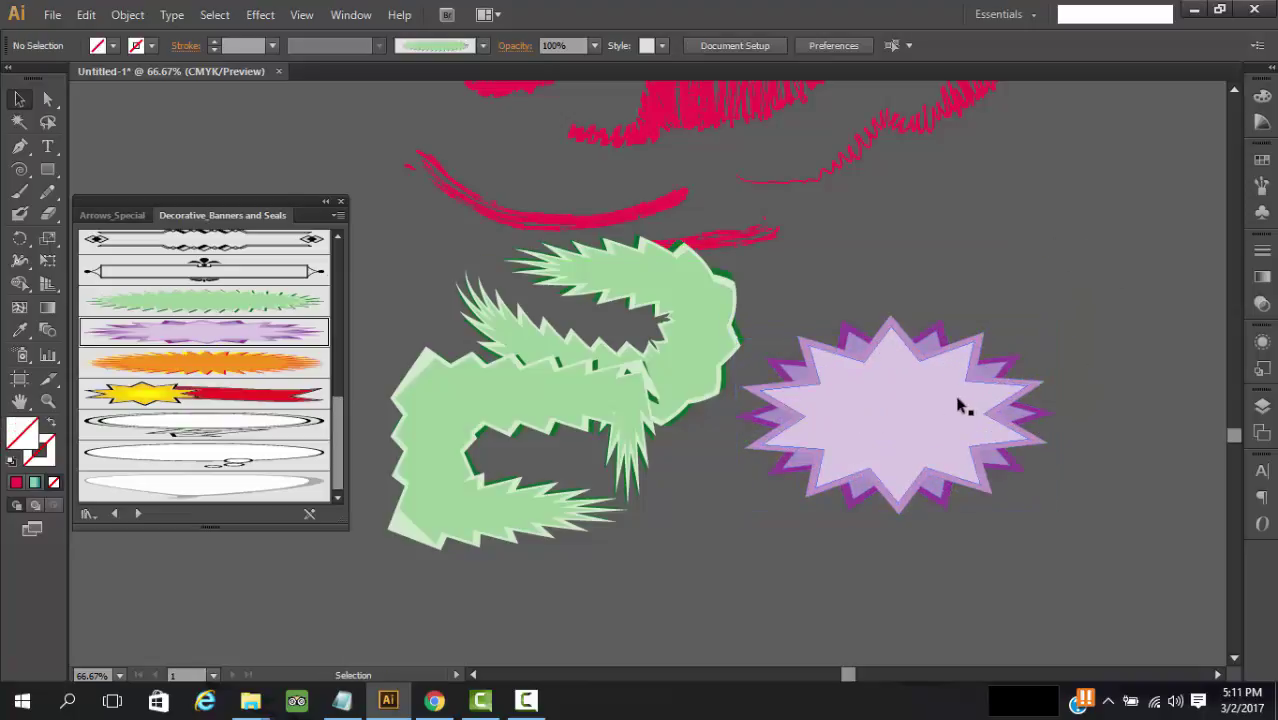
# Place the Starburst 6 brush artwork, the yellow star with red ribbon, below the purple starburst.
pyautogui.scroll(-2, 912, 451)
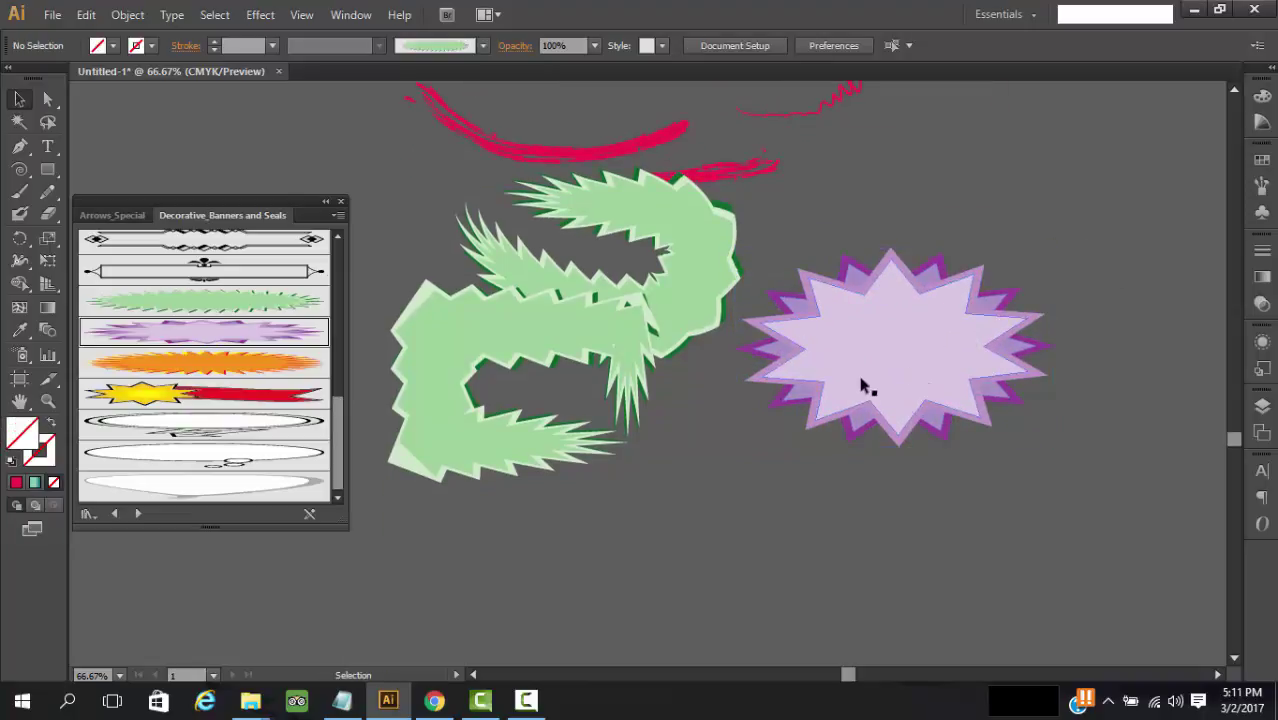
pyautogui.scroll(-3, 825, 490)
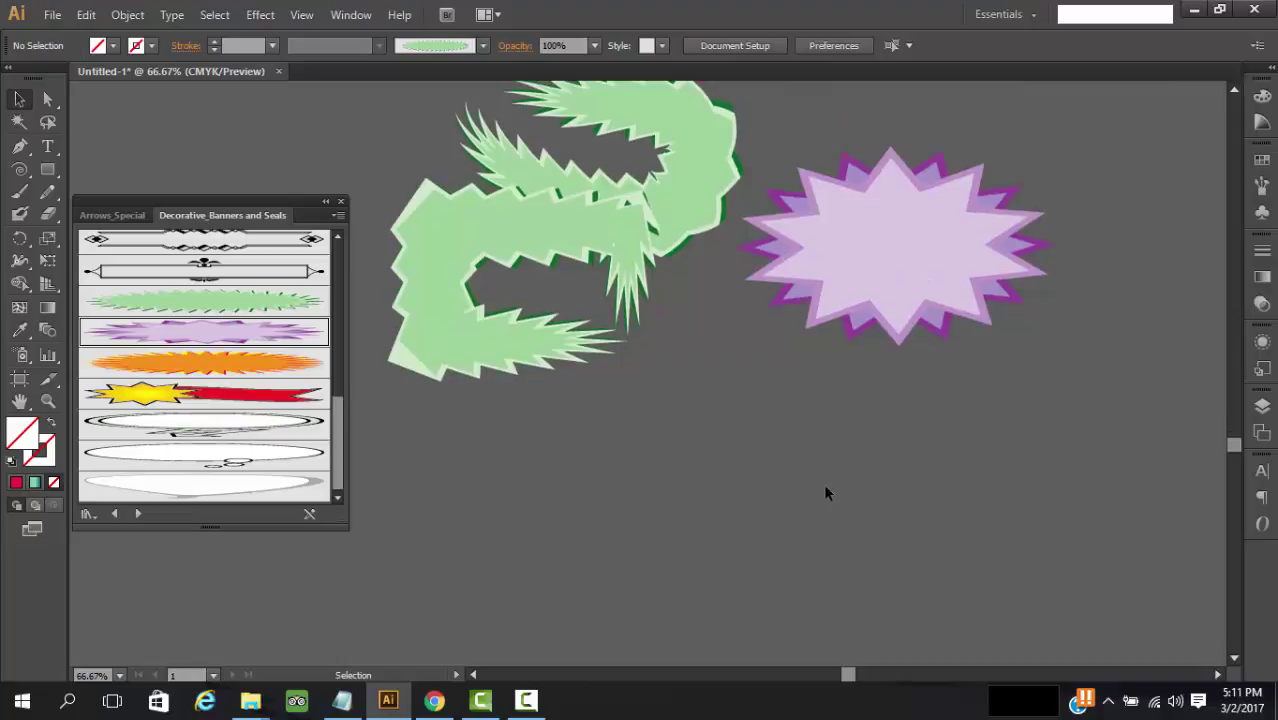
pyautogui.click(218, 395)
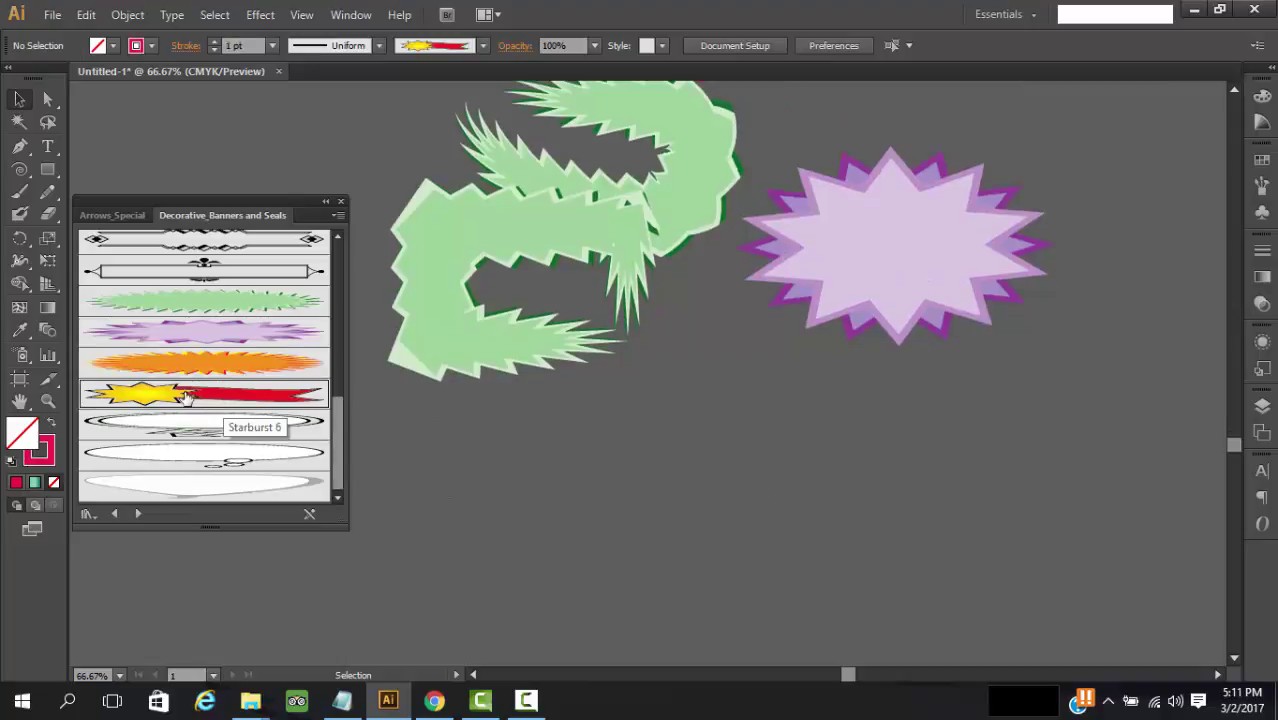
pyautogui.moveTo(699, 503); pyautogui.dragTo(780, 385)
pyautogui.click(921, 451)
# Place the round speech bubble with the lightning-bolt tail from the brush library below the yellow star.
pyautogui.click(240, 429)
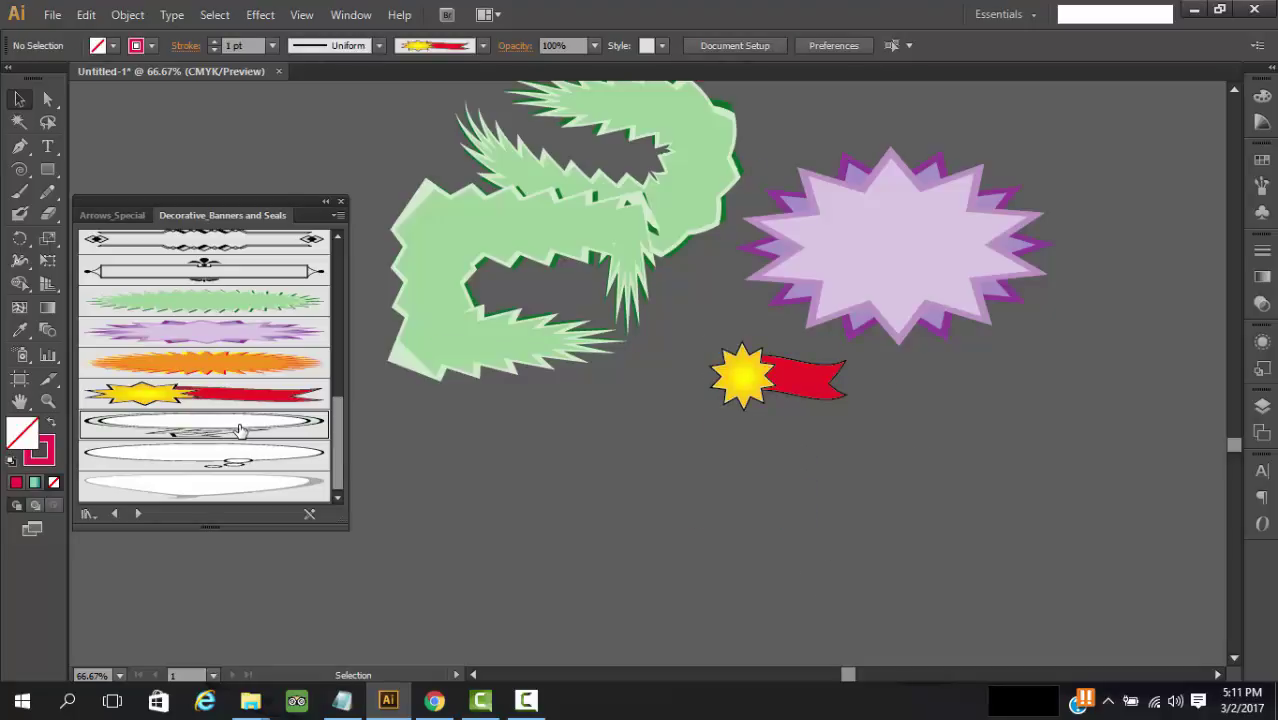
pyautogui.moveTo(240, 429); pyautogui.dragTo(705, 576)
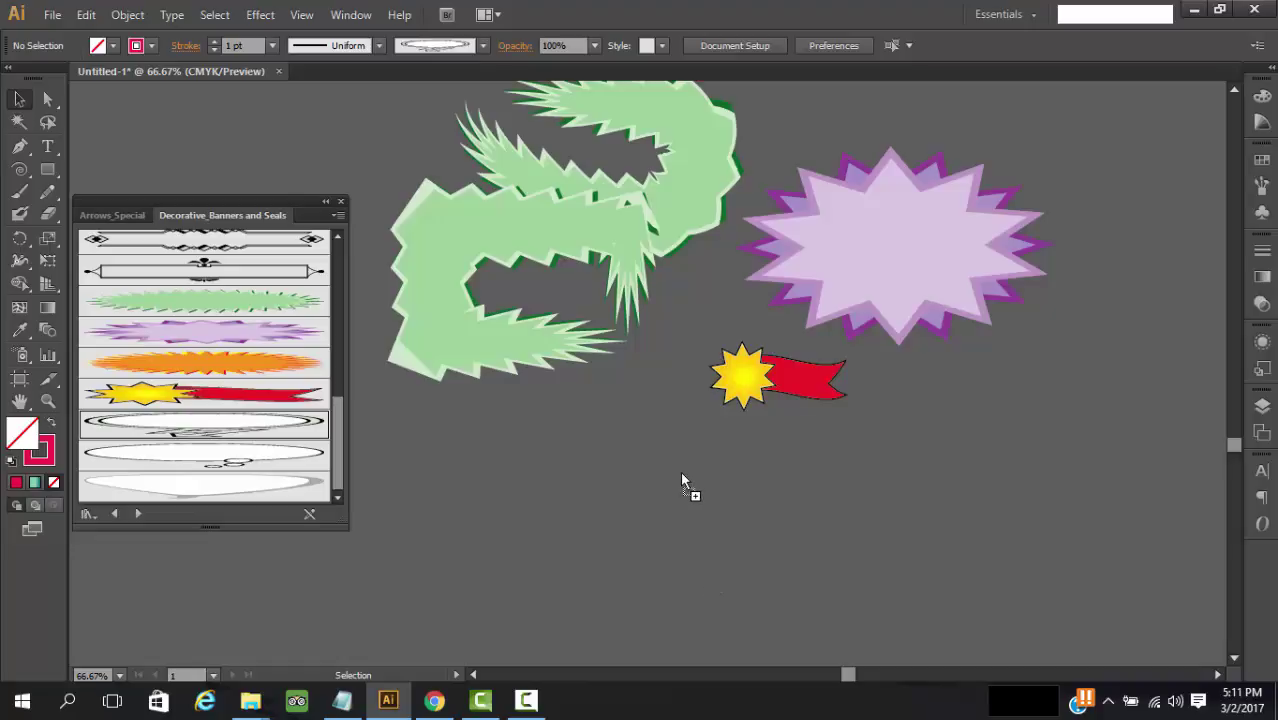
pyautogui.moveTo(682, 480); pyautogui.dragTo(682, 480)
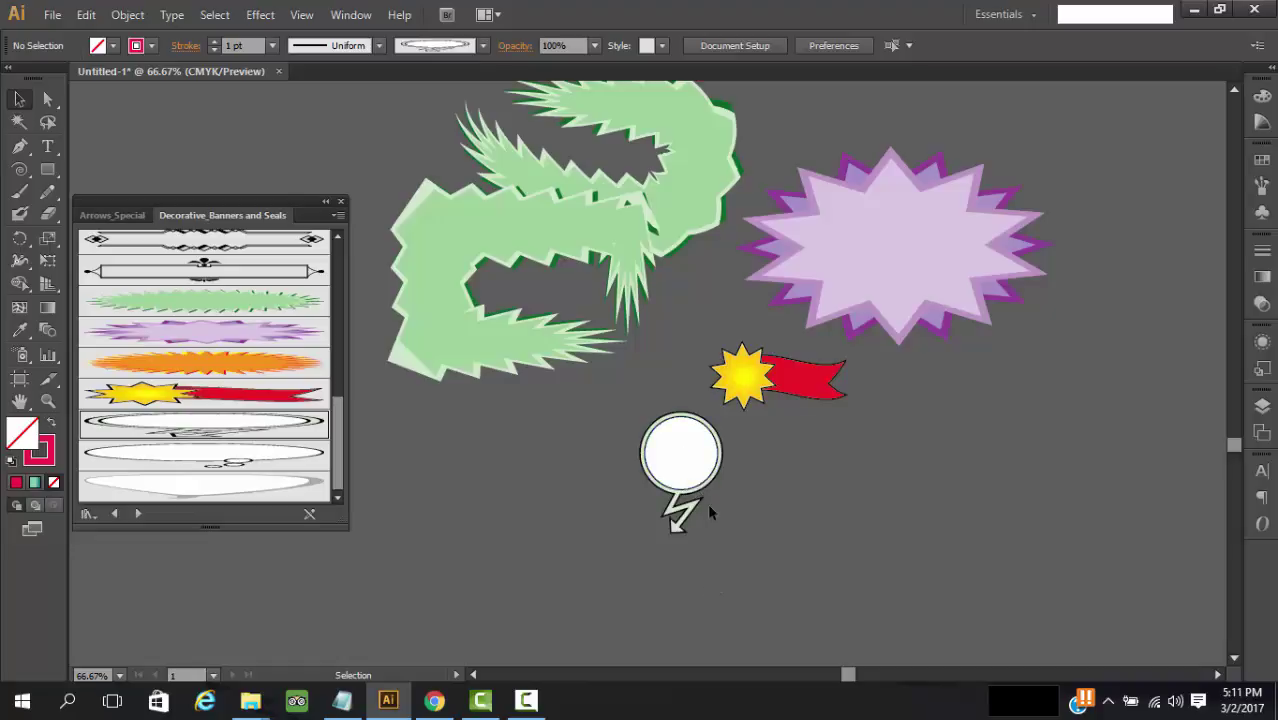
pyautogui.click(898, 521)
# Place the oval thought bubble to the right of the red ribbon and stretch it taller.
pyautogui.moveTo(245, 453); pyautogui.dragTo(955, 440)
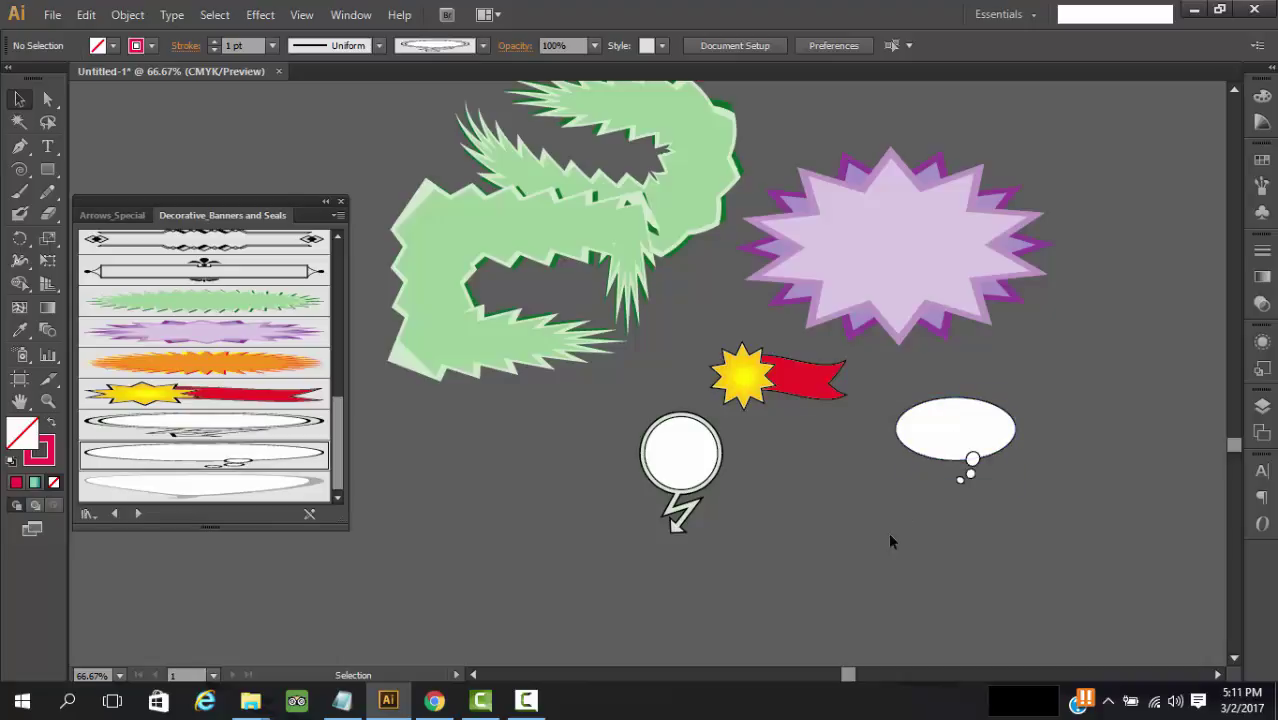
pyautogui.click(955, 435)
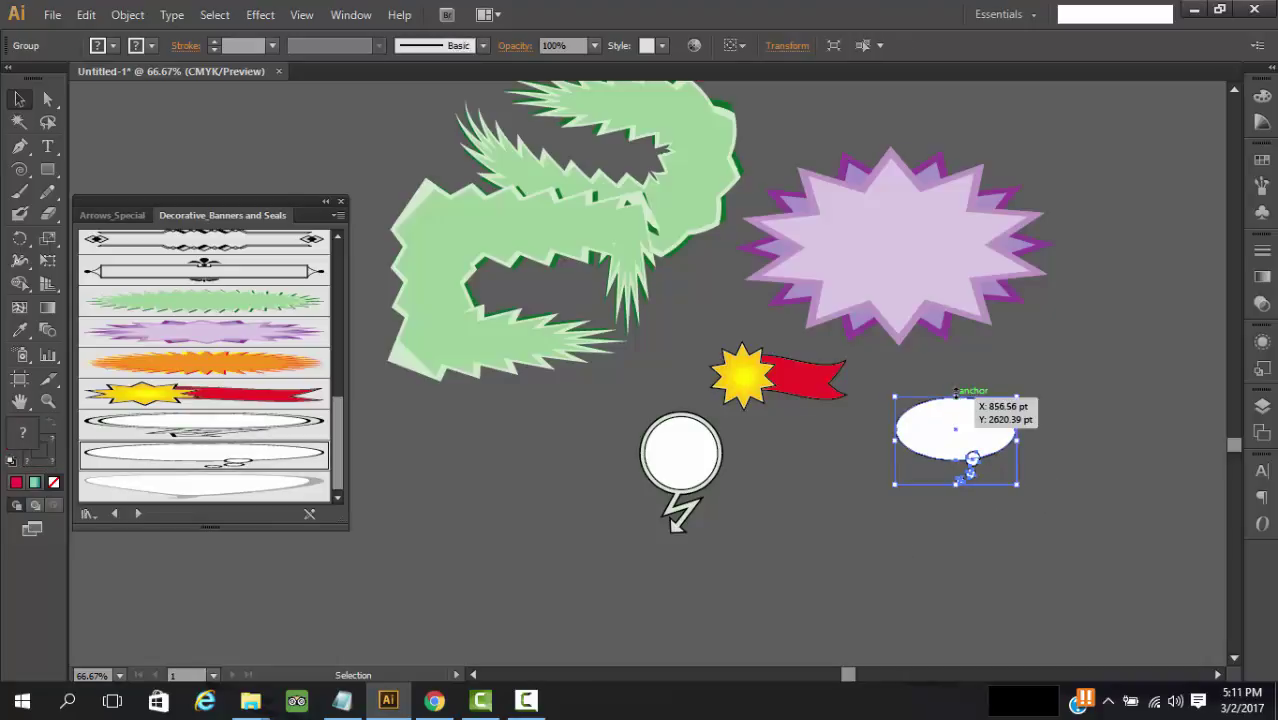
pyautogui.moveTo(956, 398); pyautogui.dragTo(956, 370)
pyautogui.click(992, 458)
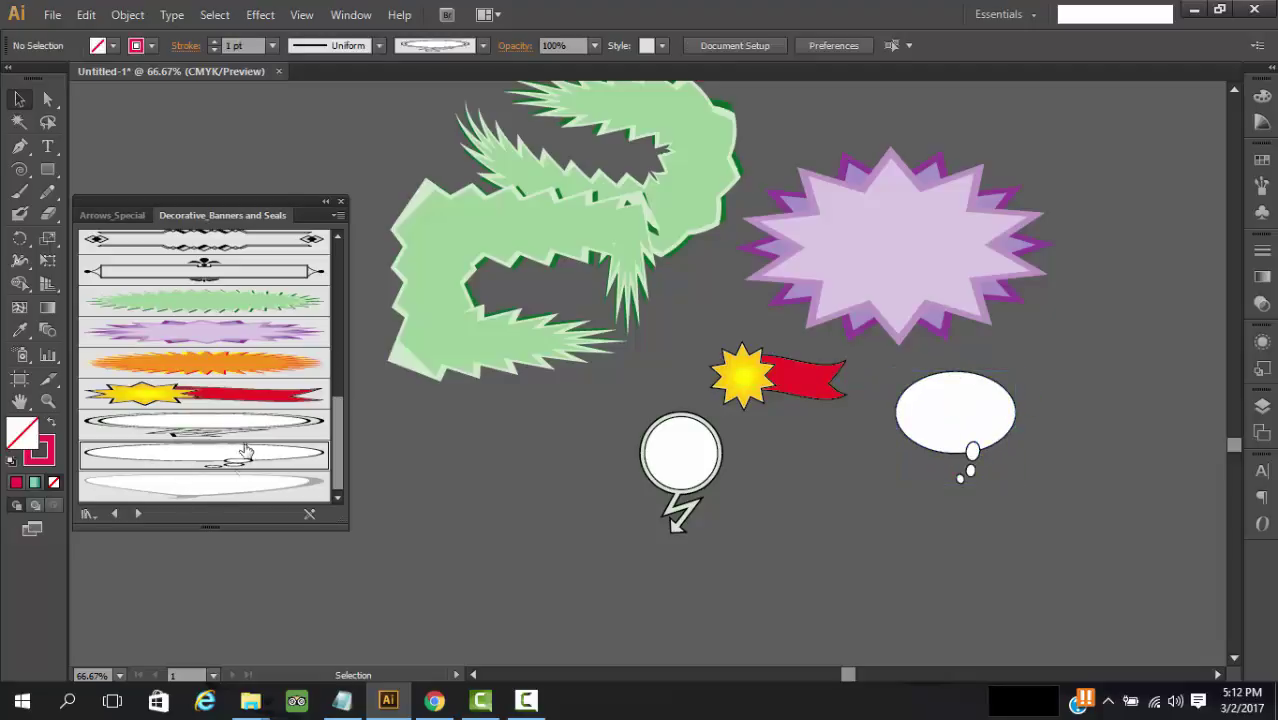
# Place the red-tipped, light blue ribbon banner from the brush library below the green rectangle.
pyautogui.click(230, 487)
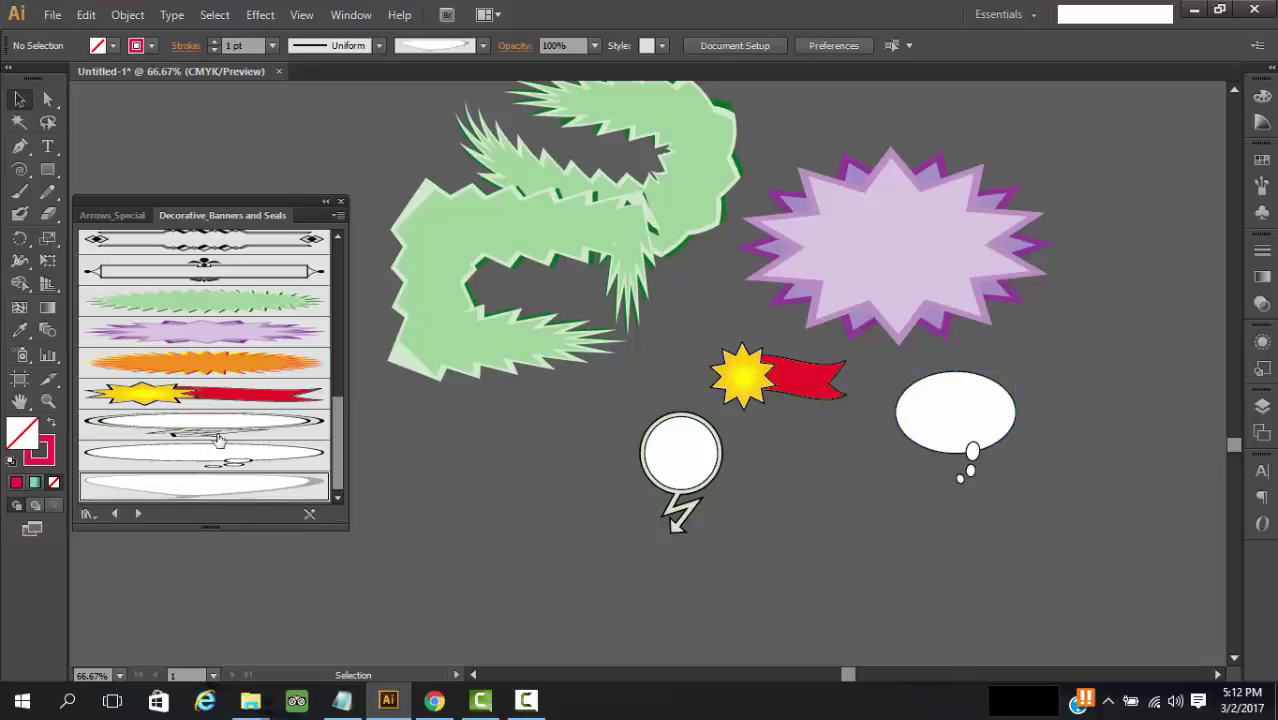
pyautogui.scroll(4, 218, 440)
pyautogui.moveTo(226, 286)
pyautogui.mouseDown()
pyautogui.moveTo(428, 533)
pyautogui.moveTo(457, 530)
pyautogui.moveTo(441, 476)
pyautogui.moveTo(444, 487)
pyautogui.mouseUp()
pyautogui.click(510, 575)
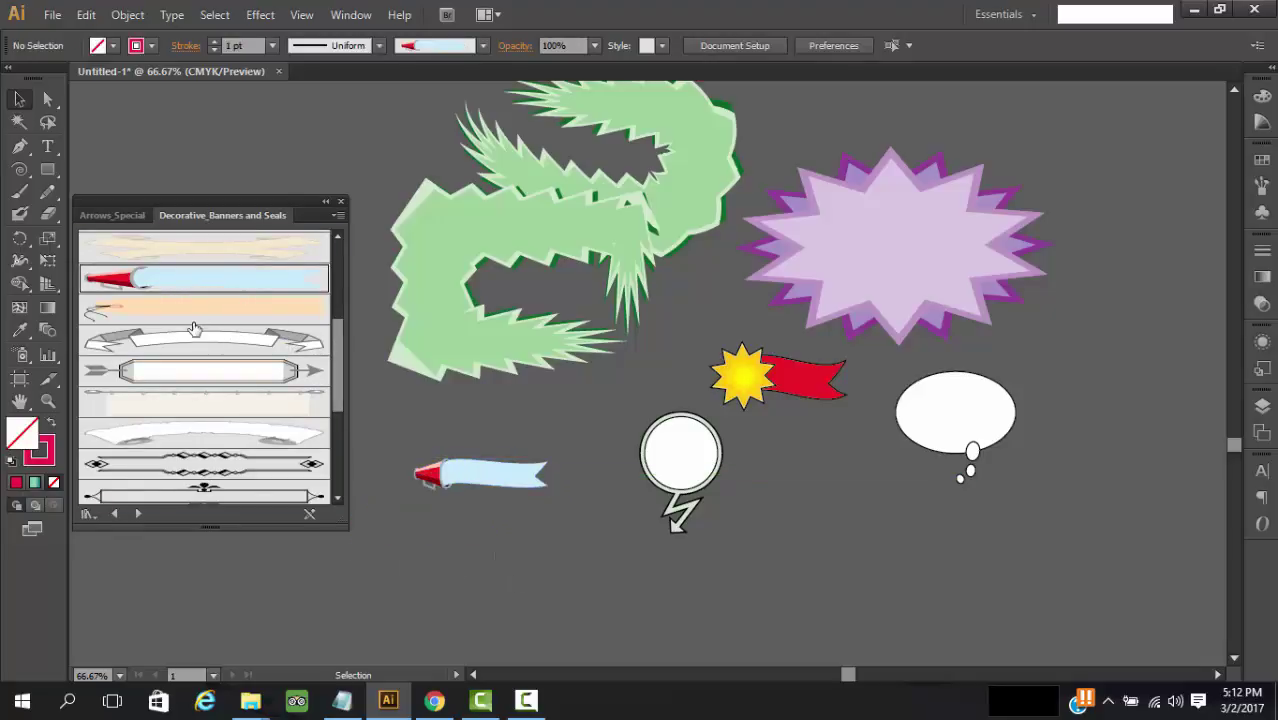
# Place the white ribbon banner with folded ends below the light blue ribbon and select it.
pyautogui.scroll(5, 196, 330)
pyautogui.moveTo(219, 352)
pyautogui.mouseDown()
pyautogui.moveTo(516, 545)
pyautogui.moveTo(563, 558)
pyautogui.mouseUp()
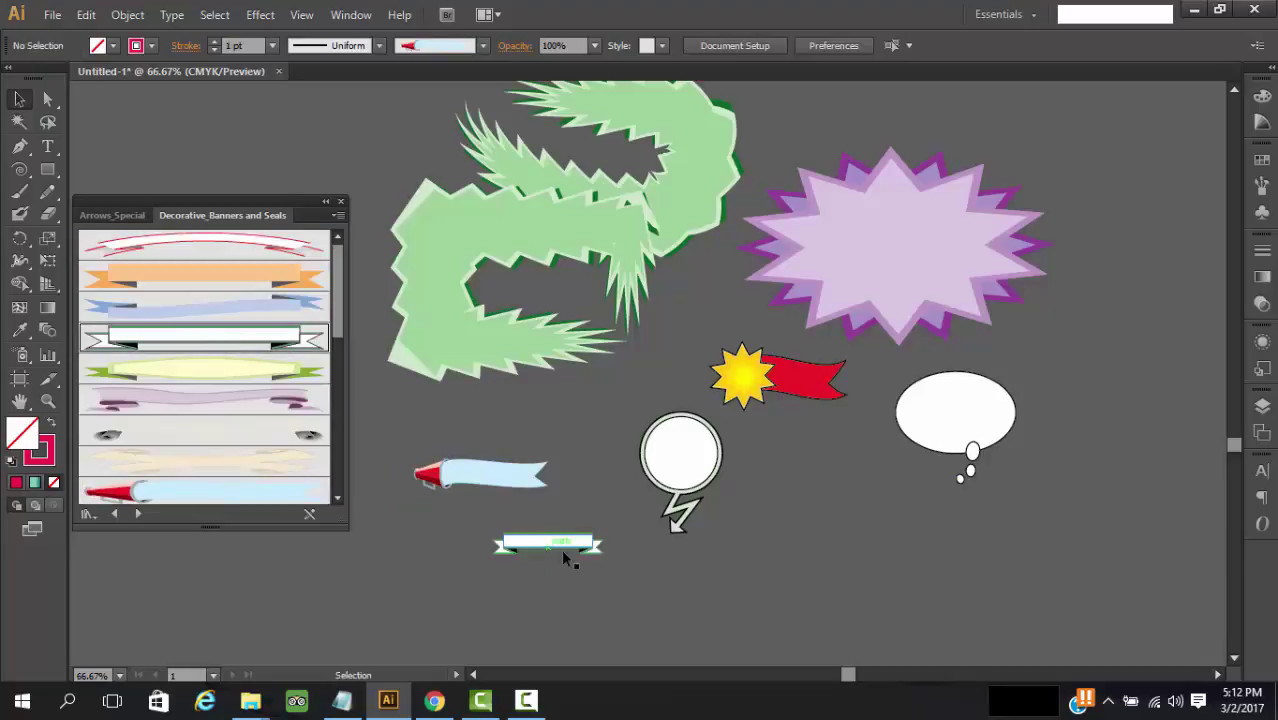
pyautogui.click(548, 543)
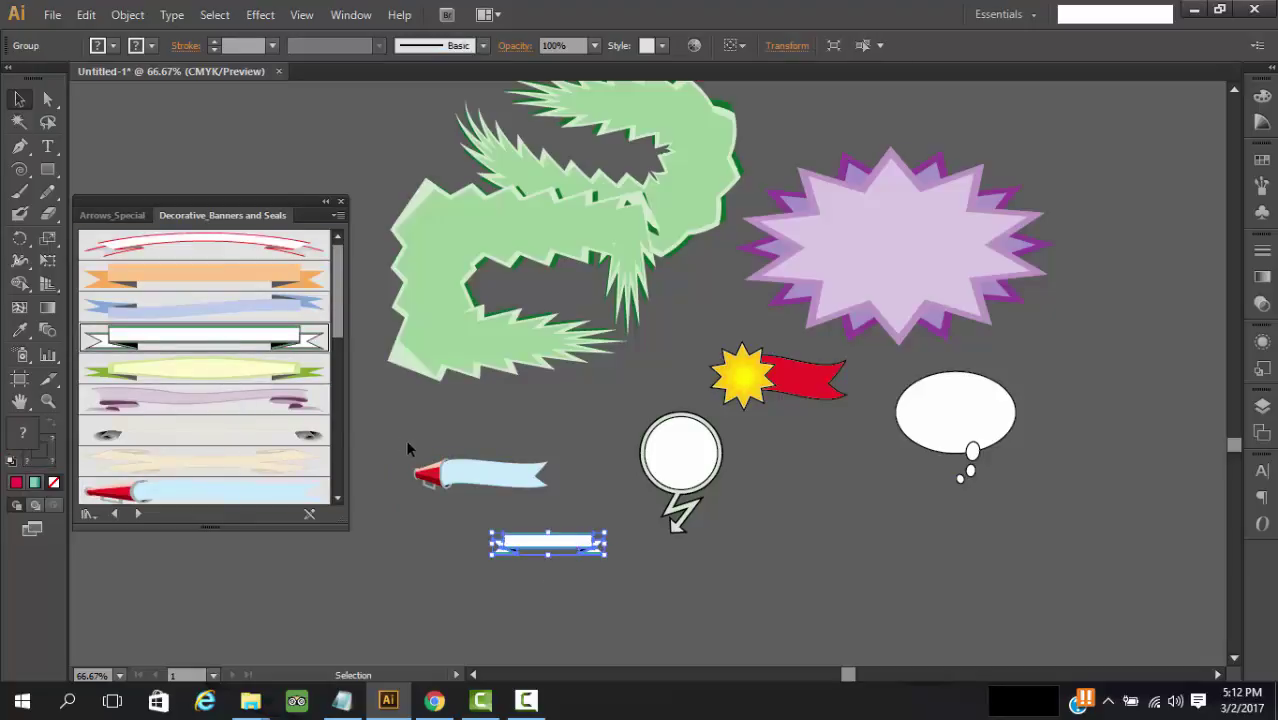
# Place the beige parchment scroll banner from the brush library below and to the left of the white ribbon banner.
pyautogui.moveTo(186, 470)
pyautogui.mouseDown()
pyautogui.moveTo(430, 575)
pyautogui.moveTo(432, 589)
pyautogui.moveTo(334, 591)
pyautogui.mouseUp()
pyautogui.click(489, 618)
pyautogui.click(490, 616)
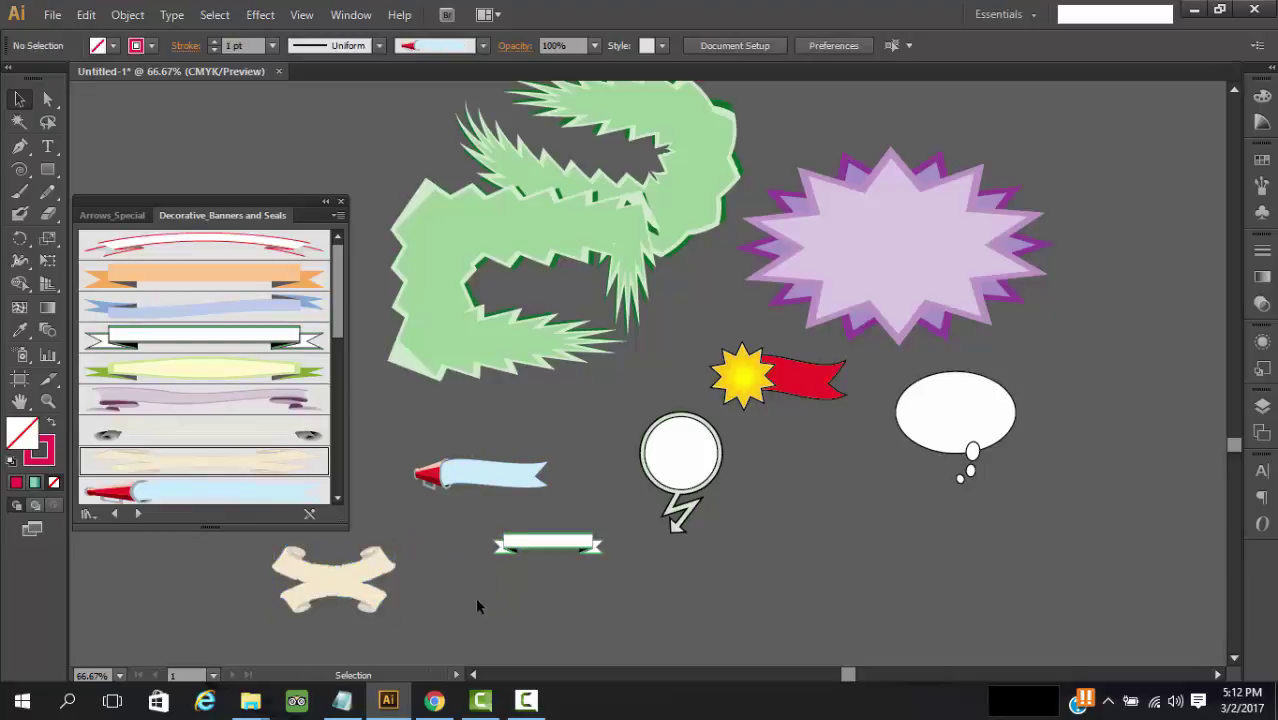
pyautogui.click(463, 480)
pyautogui.click(409, 588)
# Place the light grey scroll banner below the oval thought bubble and enlarge it to about twice its size.
pyautogui.click(155, 443)
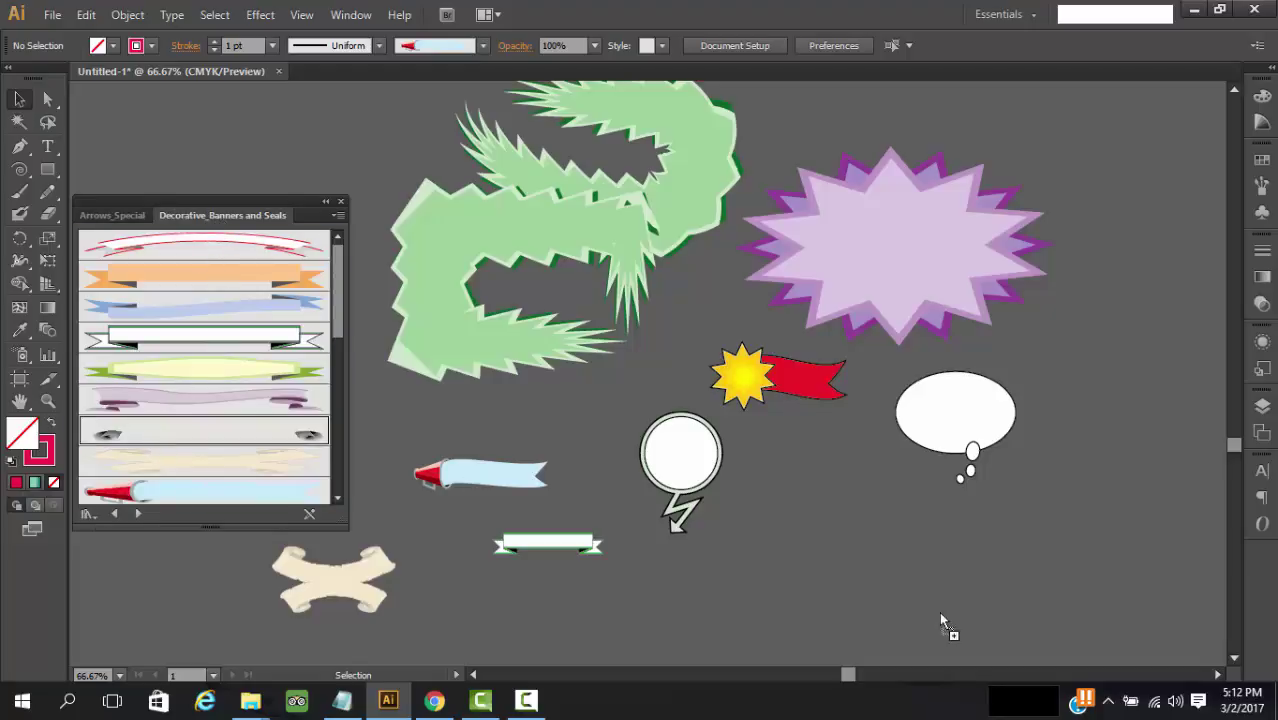
pyautogui.moveTo(940, 620); pyautogui.dragTo(900, 535)
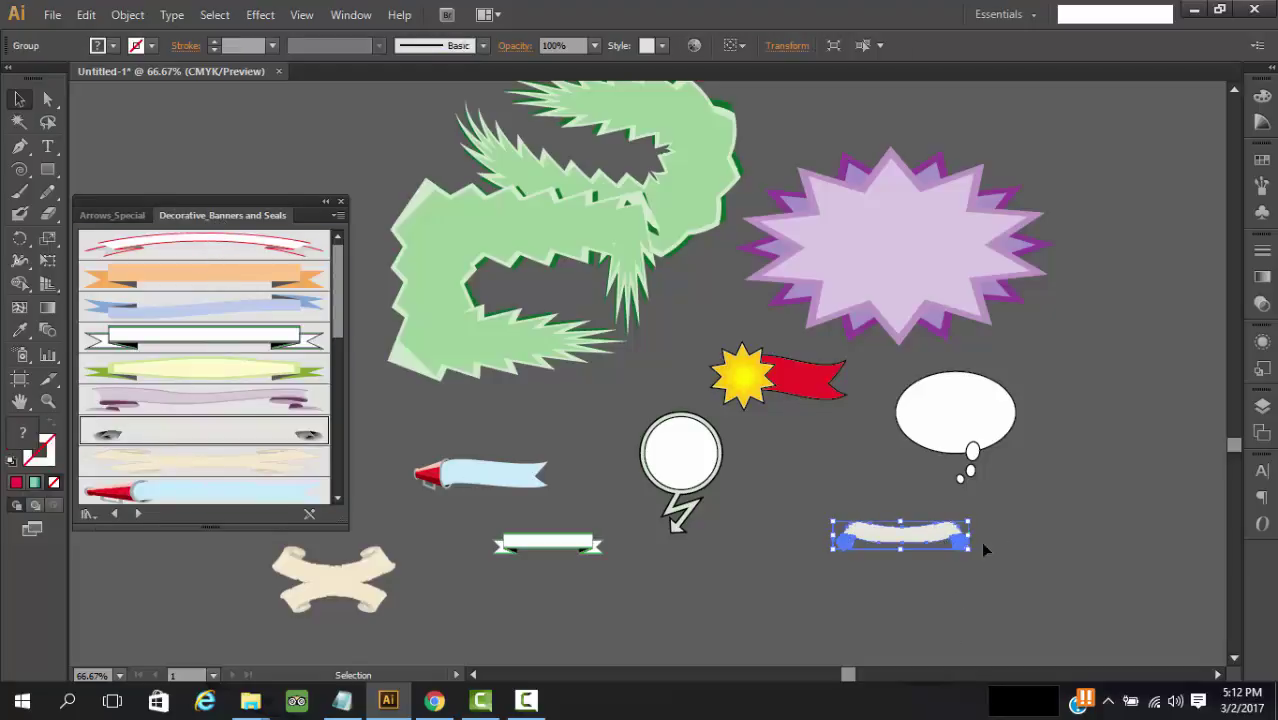
pyautogui.click(1031, 532)
pyautogui.click(958, 542)
pyautogui.moveTo(966, 546); pyautogui.dragTo(1106, 612)
# Enlarge the round speech bubble with the lightning-bolt tail and move it up and to the left.
pyautogui.click(678, 460)
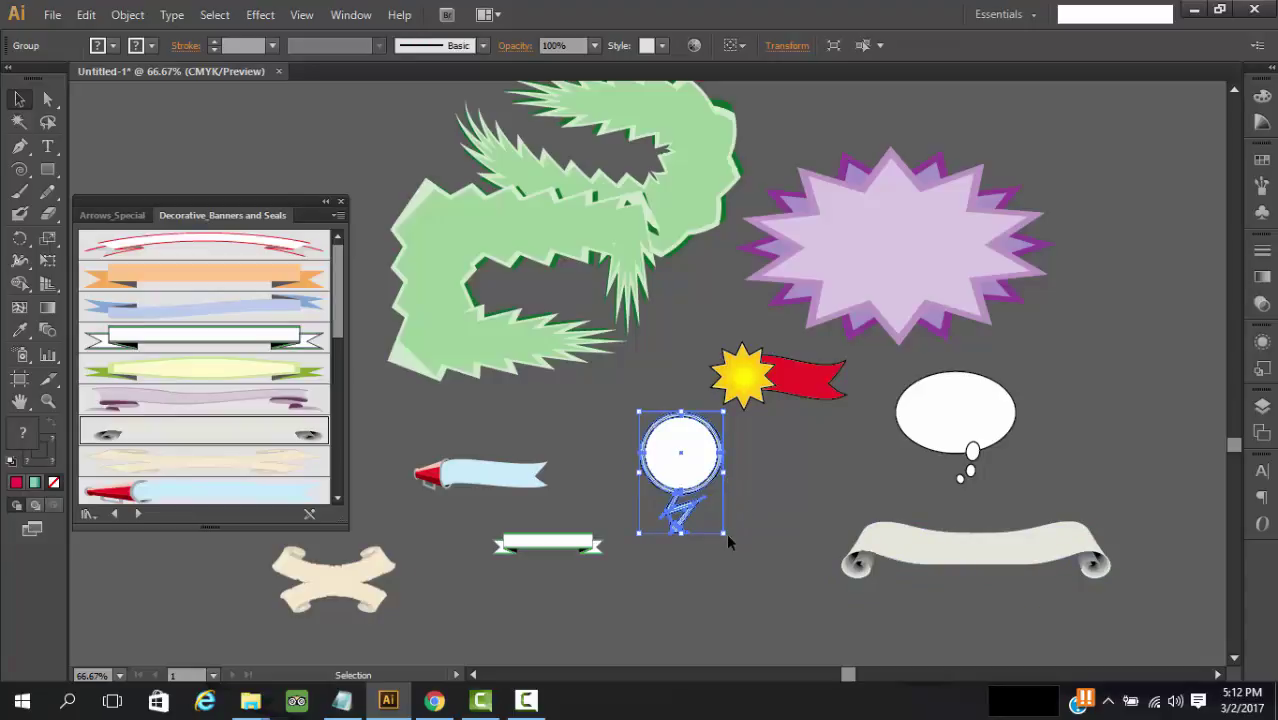
pyautogui.moveTo(723, 533); pyautogui.dragTo(778, 611)
pyautogui.moveTo(667, 472); pyautogui.dragTo(592, 410)
pyautogui.click(796, 484)
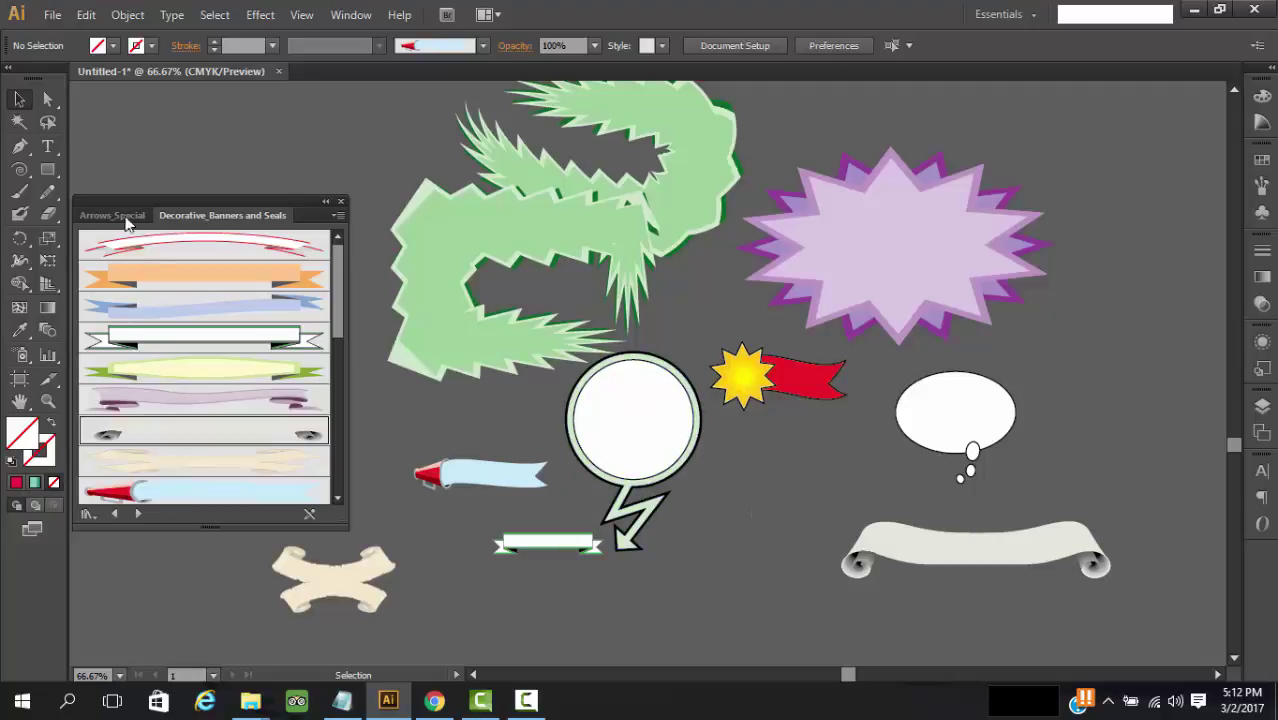
# Isolate the round speech bubble's white inner circle, fill it with crimson red, and leave isolation mode.
pyautogui.click(633, 430)
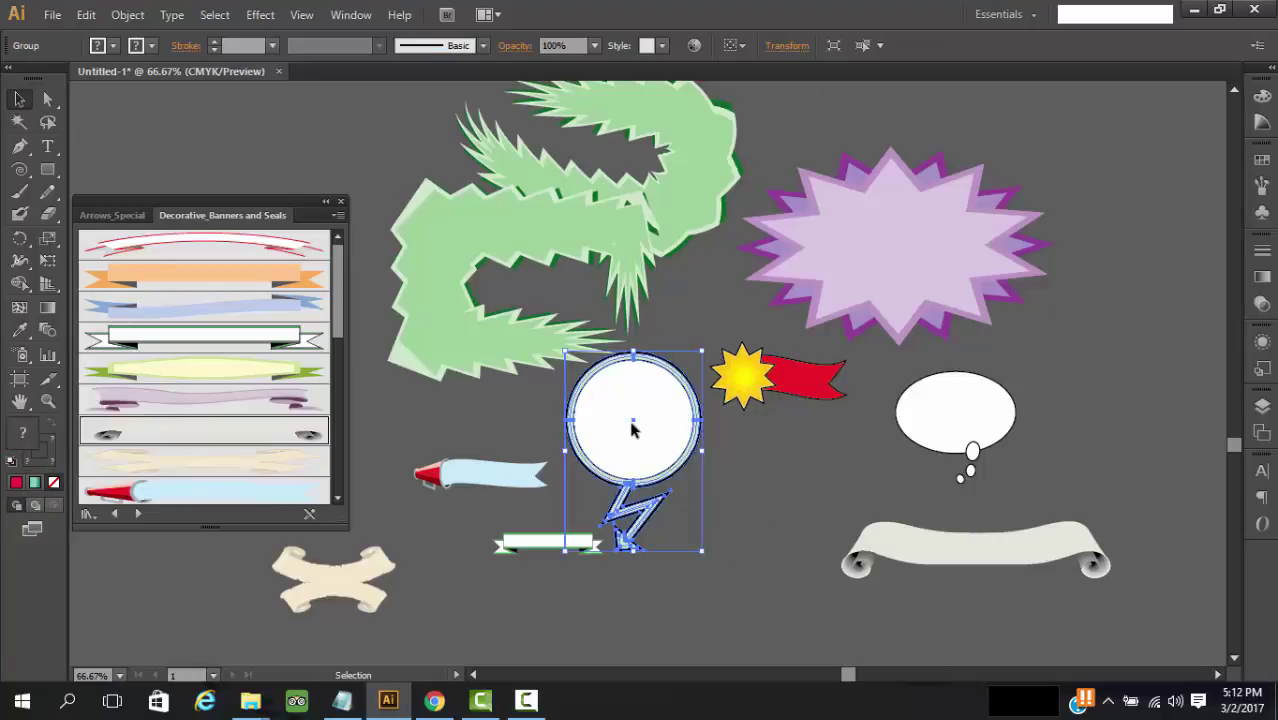
pyautogui.click(754, 468)
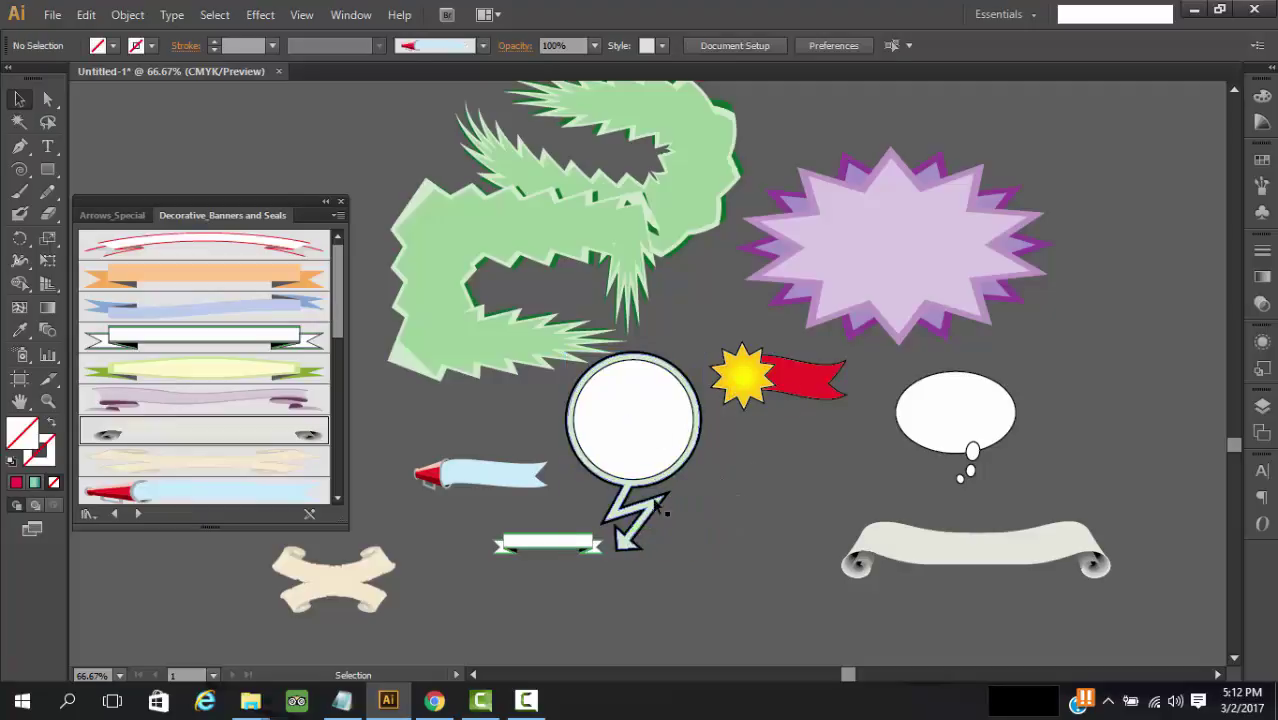
pyautogui.doubleClick(656, 424)
pyautogui.click(633, 422)
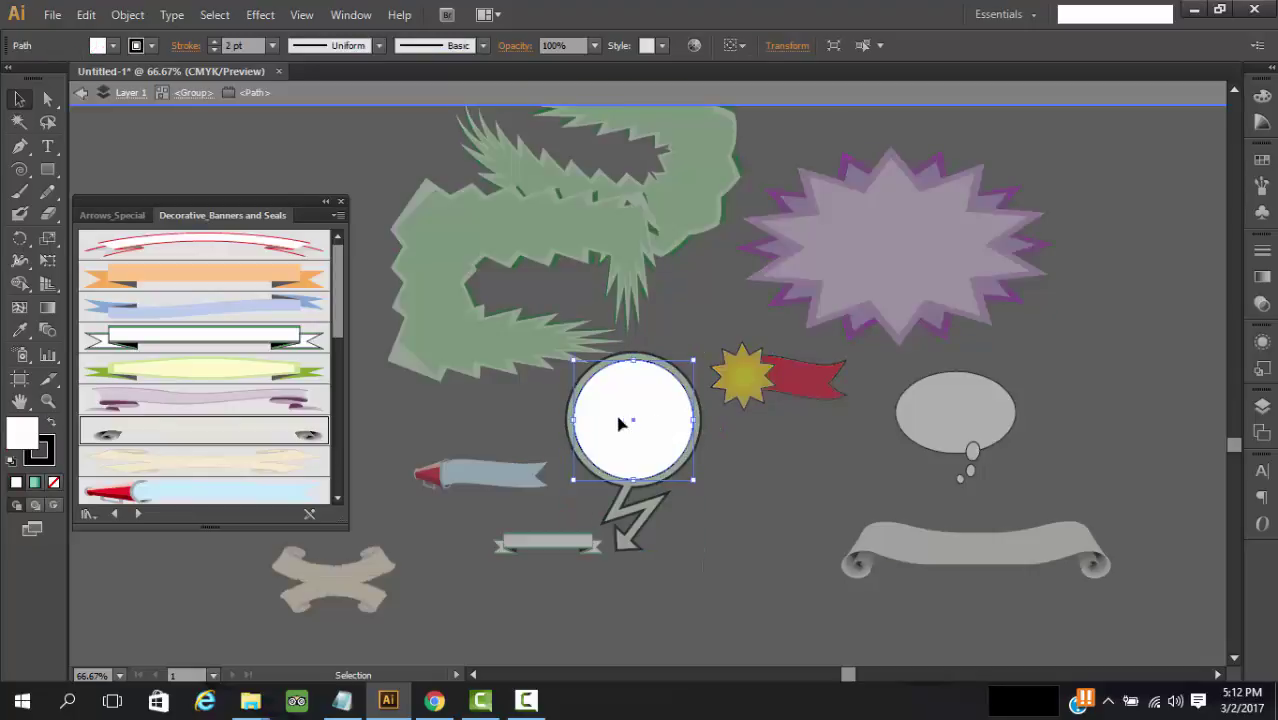
pyautogui.doubleClick(21, 432)
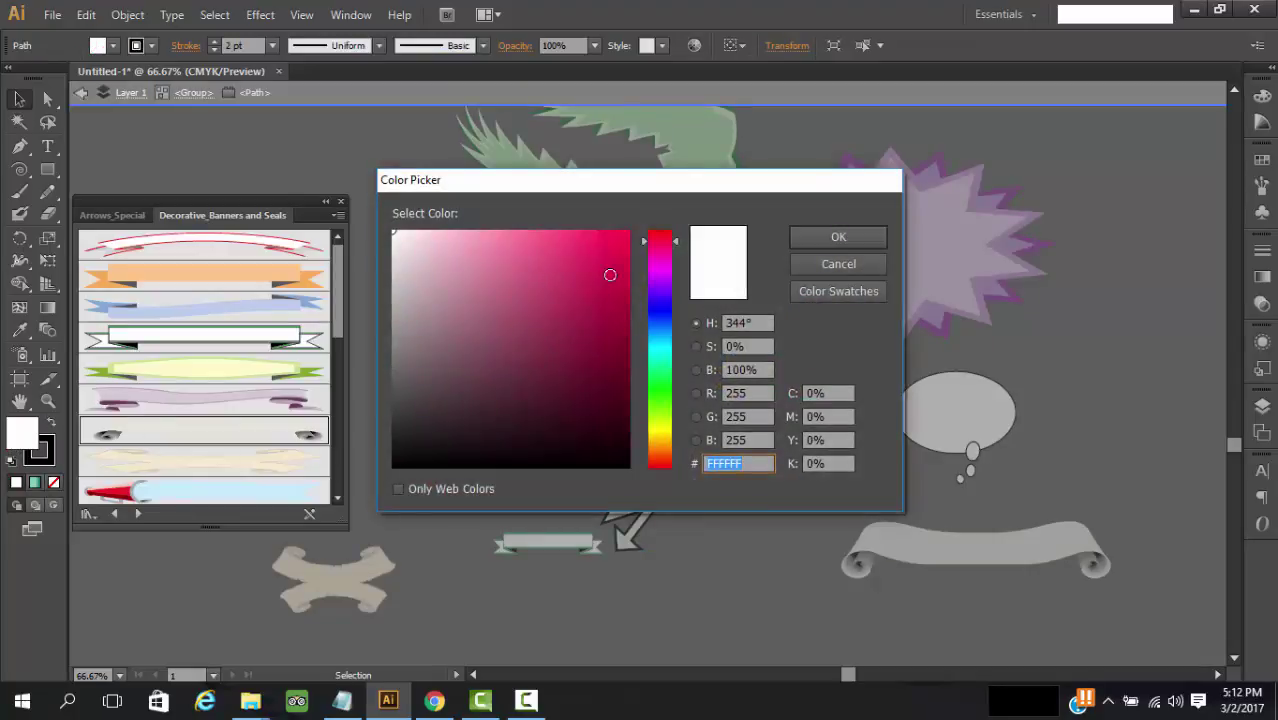
pyautogui.click(629, 232)
pyautogui.click(809, 237)
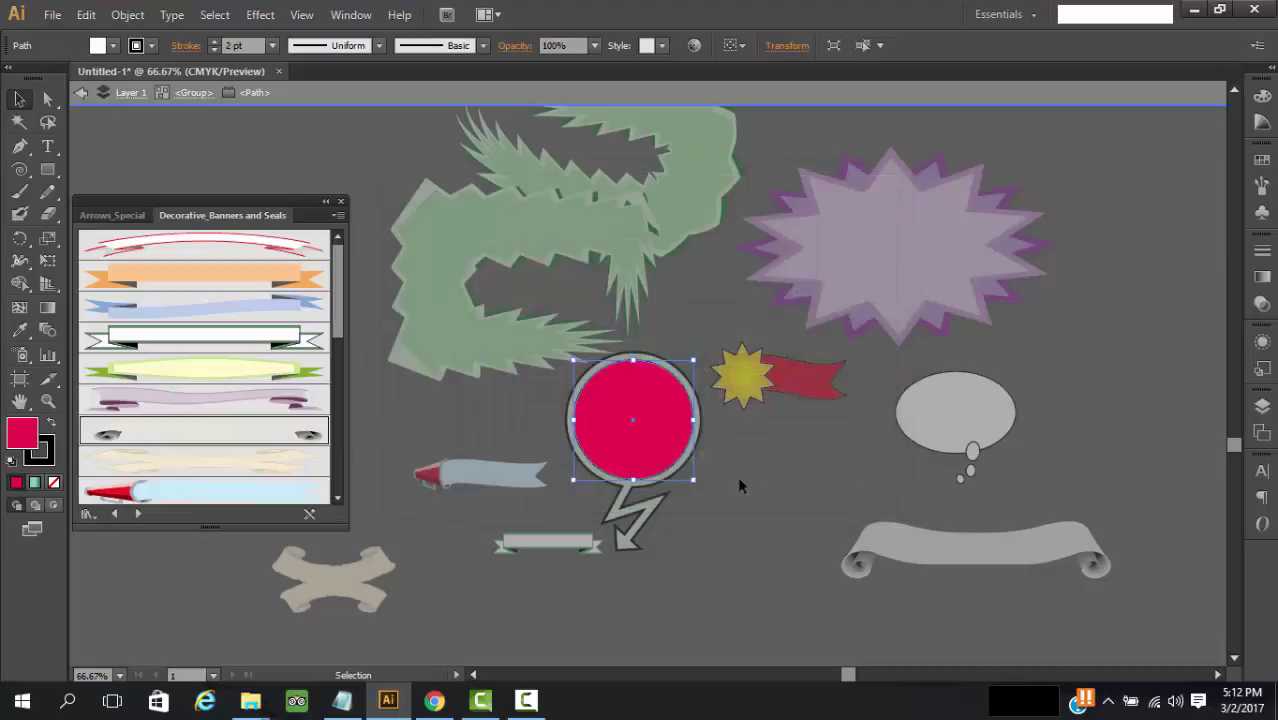
pyautogui.click(737, 531)
pyautogui.press('Escape')
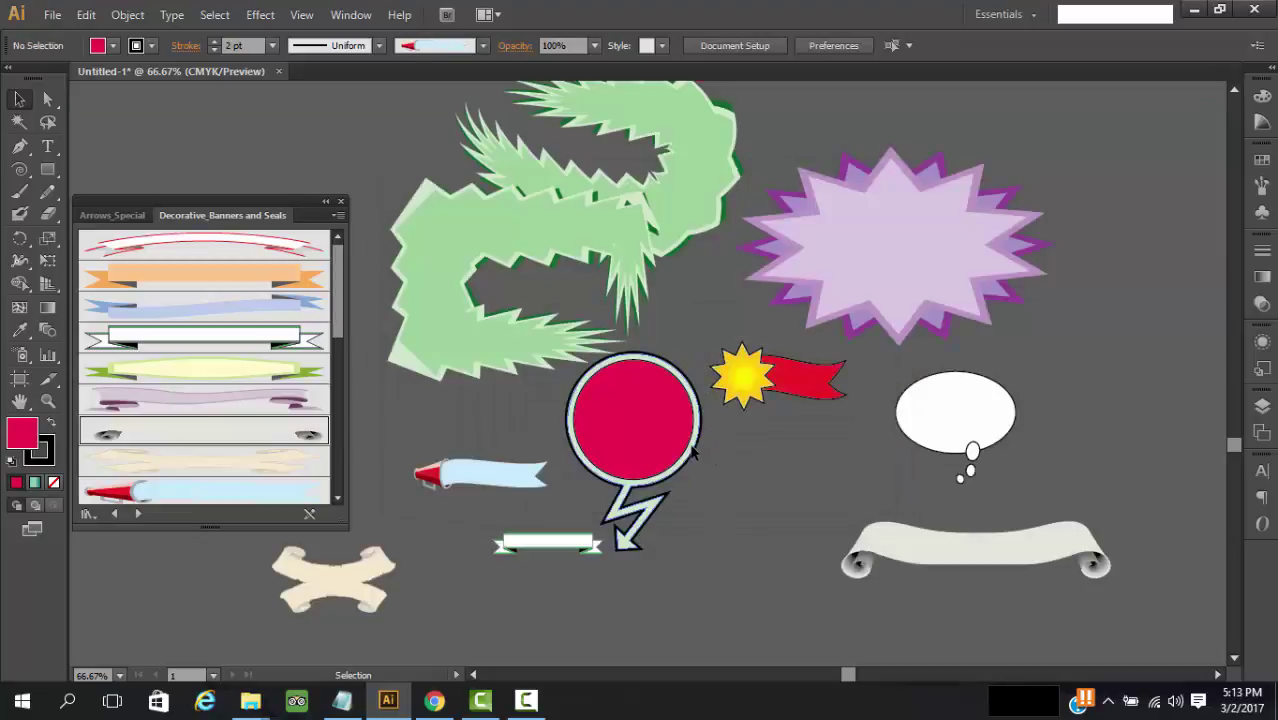
# Isolate the speech bubble's pale green ring and lightning-bolt shape and fill it with blue.
pyautogui.doubleClick(697, 452)
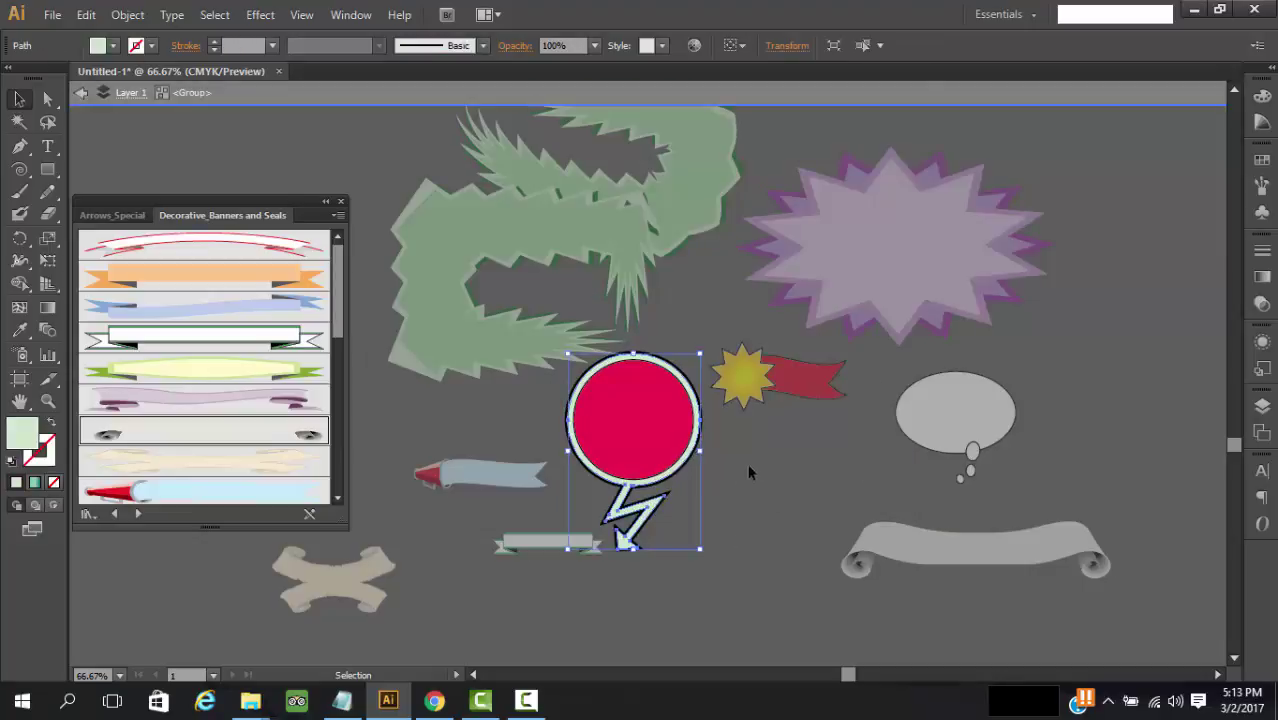
pyautogui.doubleClick(28, 436)
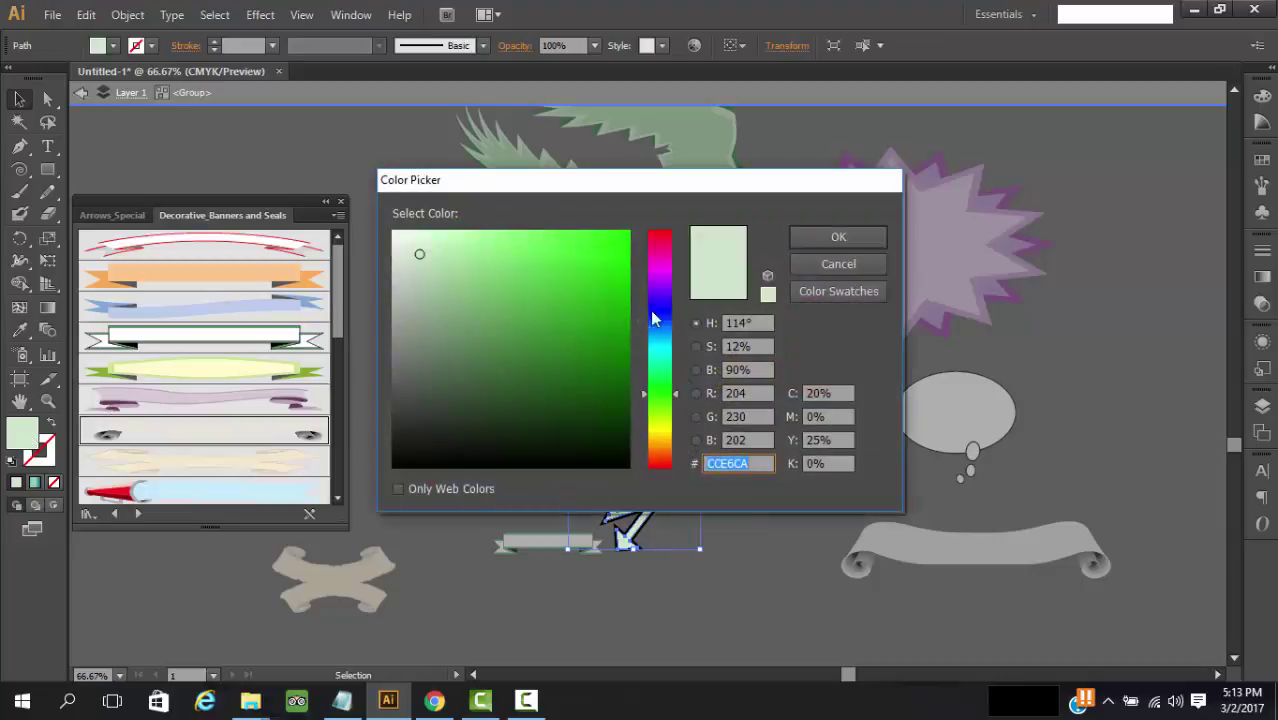
pyautogui.click(658, 320)
pyautogui.click(619, 256)
pyautogui.click(838, 237)
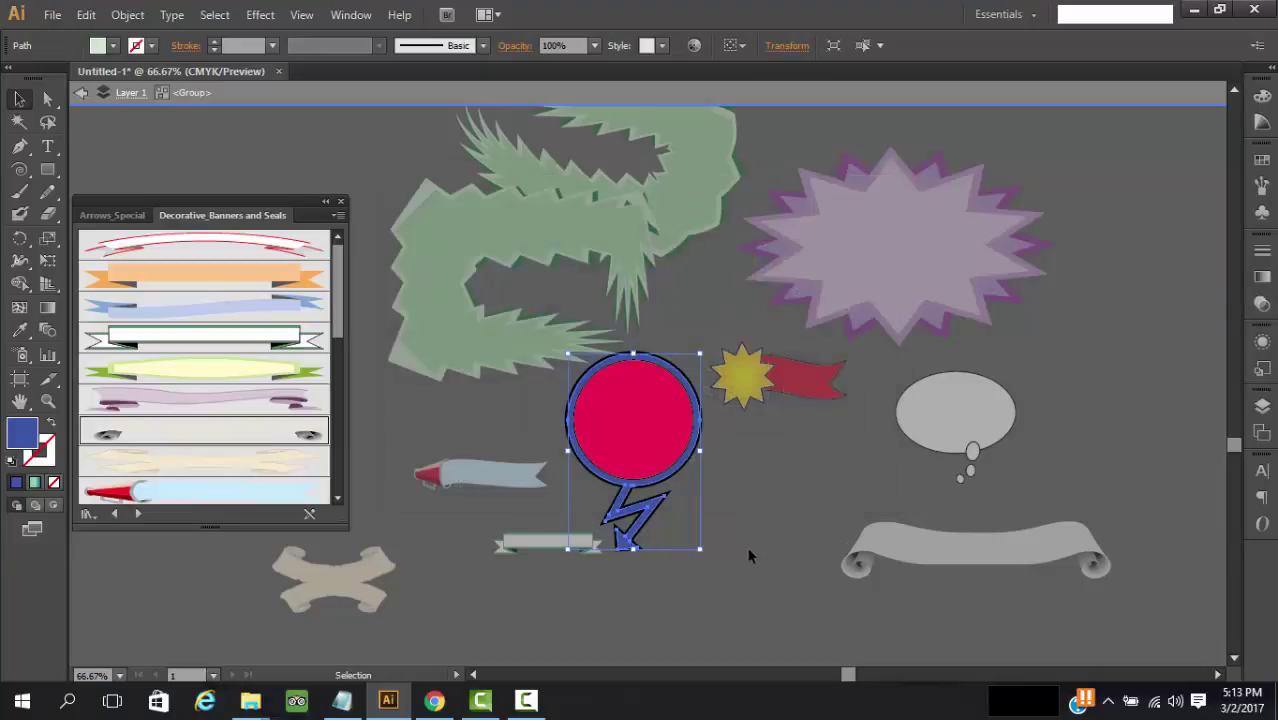
# Isolate the round speech bubble's black outline, including the lightning-bolt tail, fill it with bright yellow, and leave isolation mode.
pyautogui.click(701, 430)
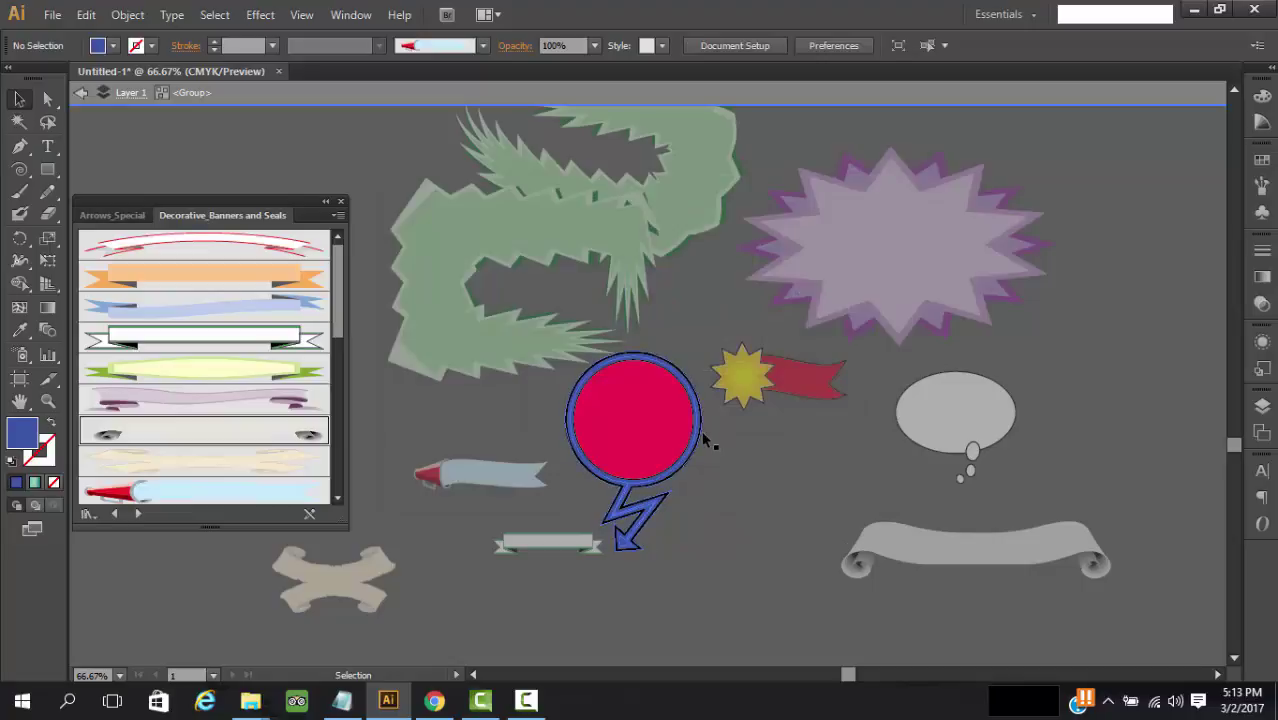
pyautogui.doubleClick(701, 430)
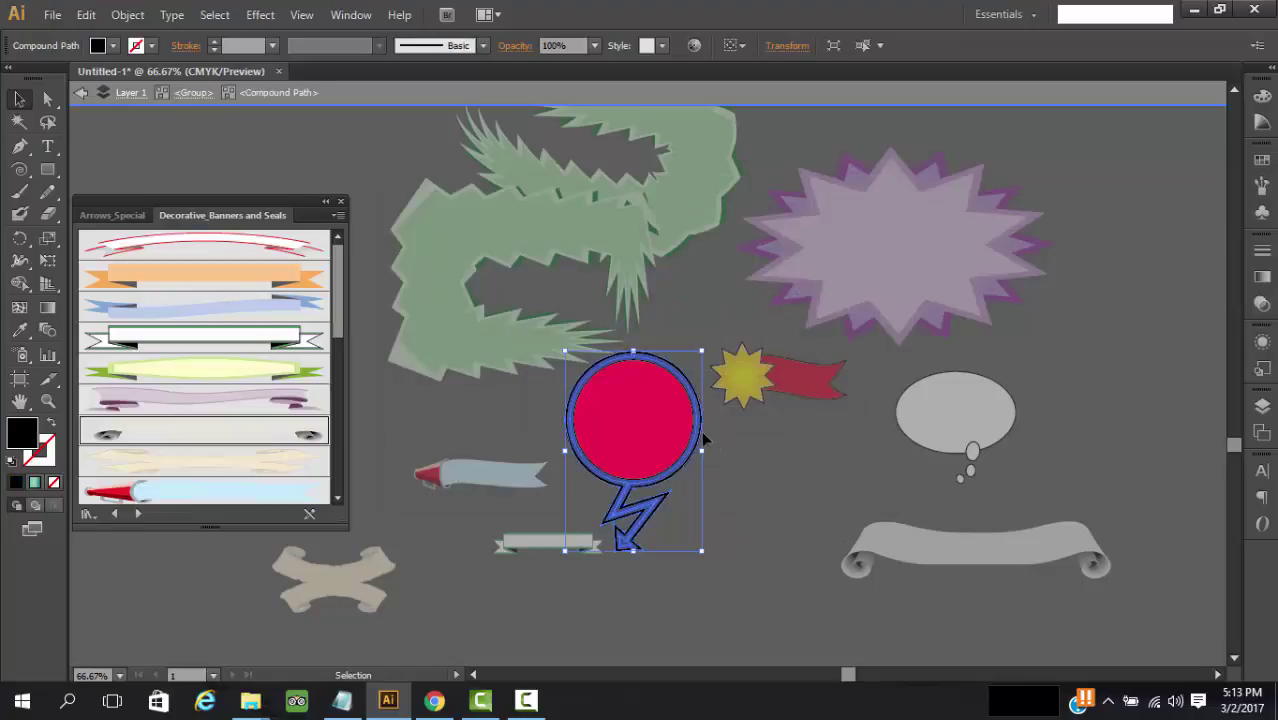
pyautogui.click(701, 430)
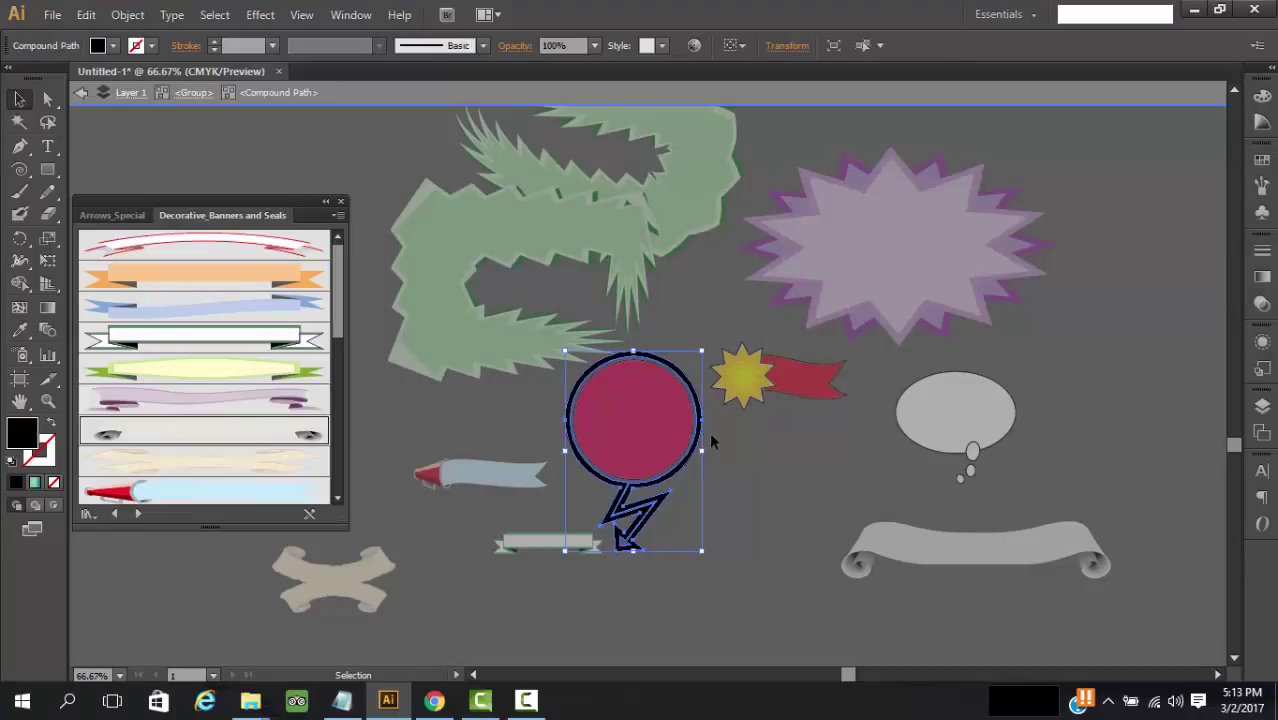
pyautogui.doubleClick(24, 438)
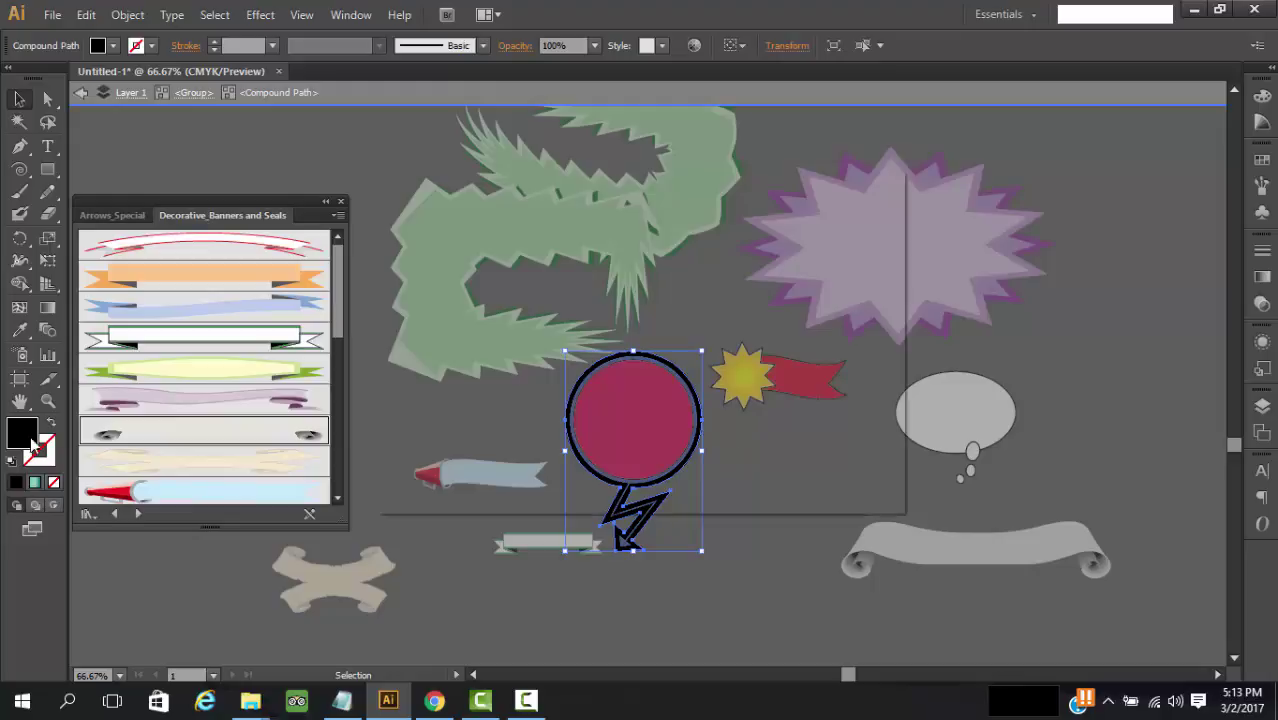
pyautogui.click(662, 436)
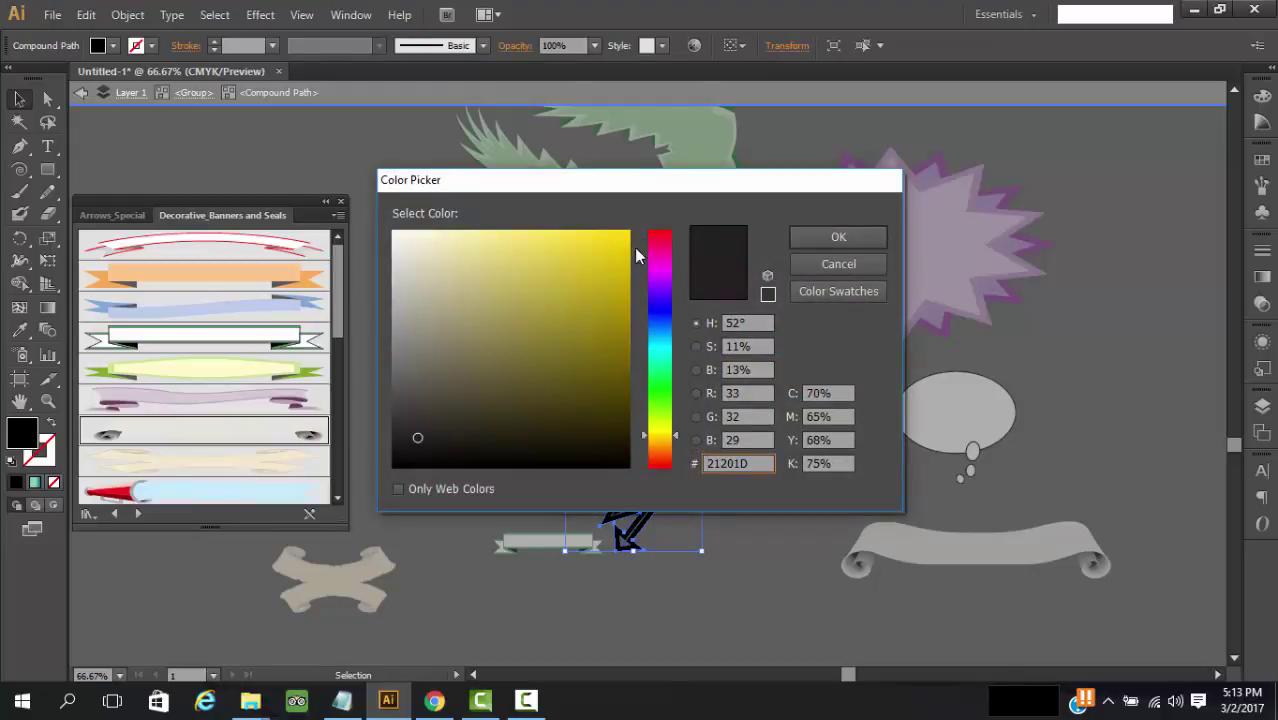
pyautogui.click(629, 233)
pyautogui.click(838, 237)
pyautogui.click(786, 523)
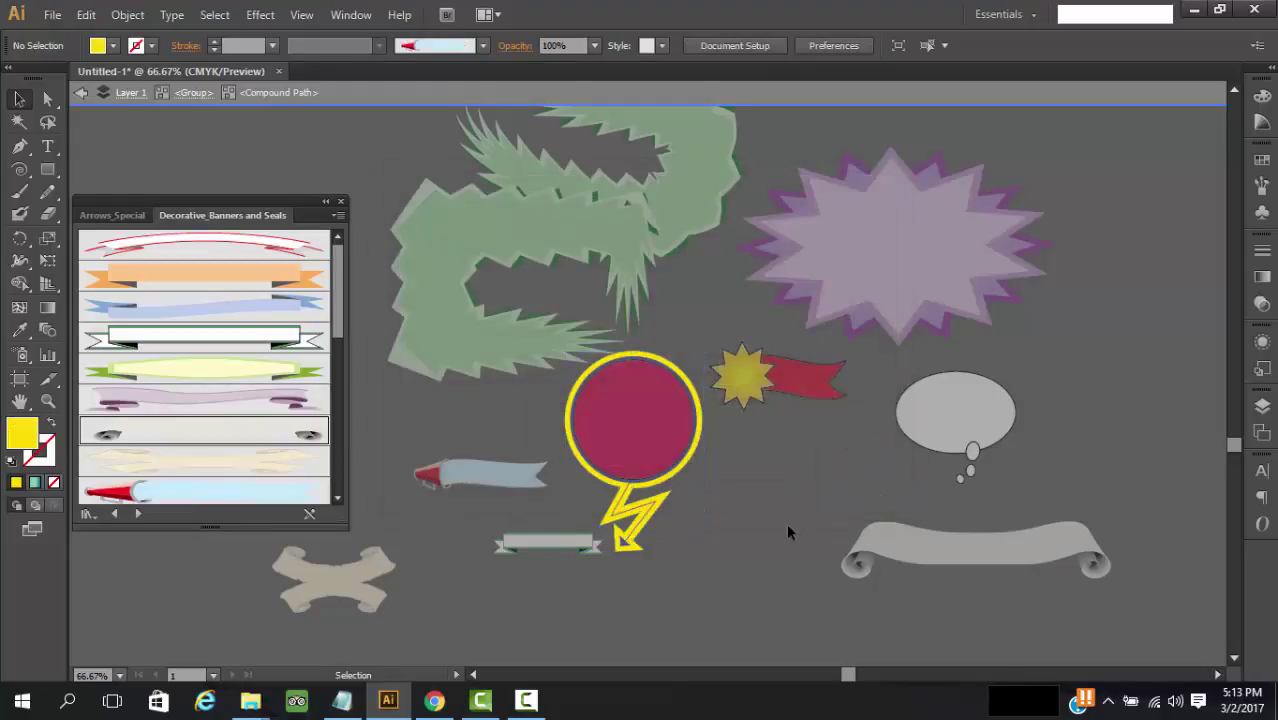
pyautogui.doubleClick(769, 509)
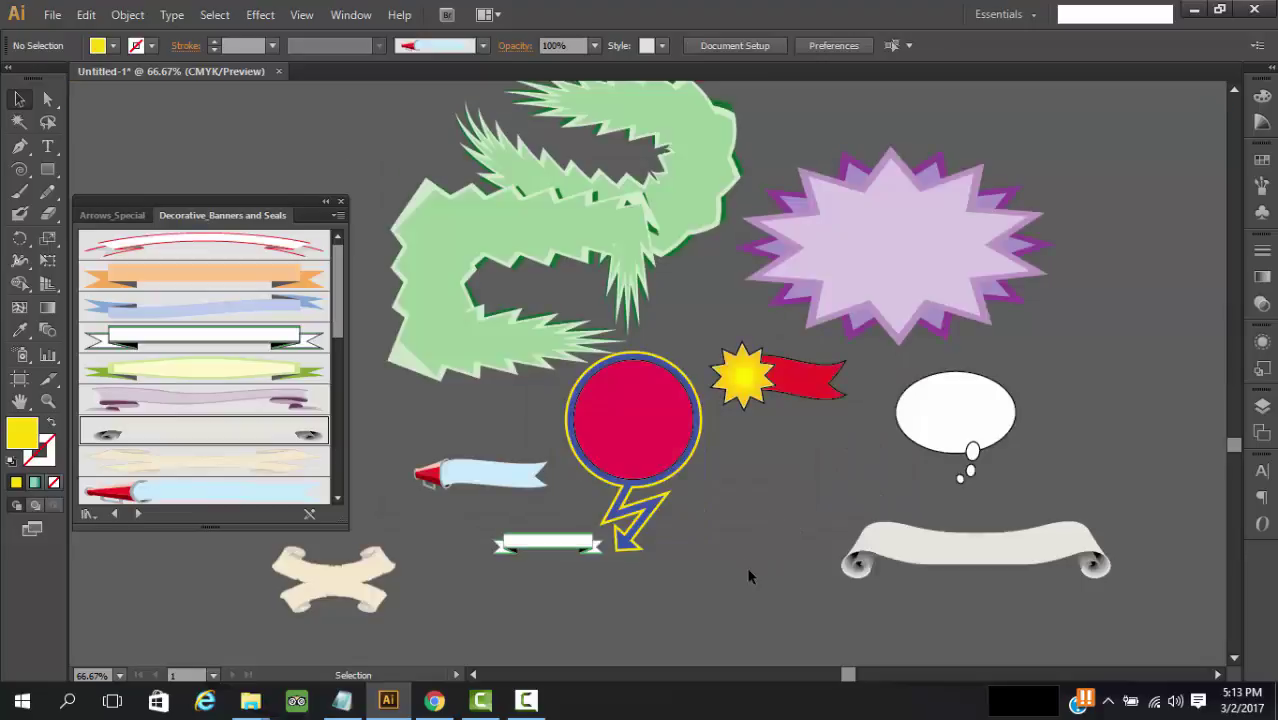
pyautogui.click(745, 376)
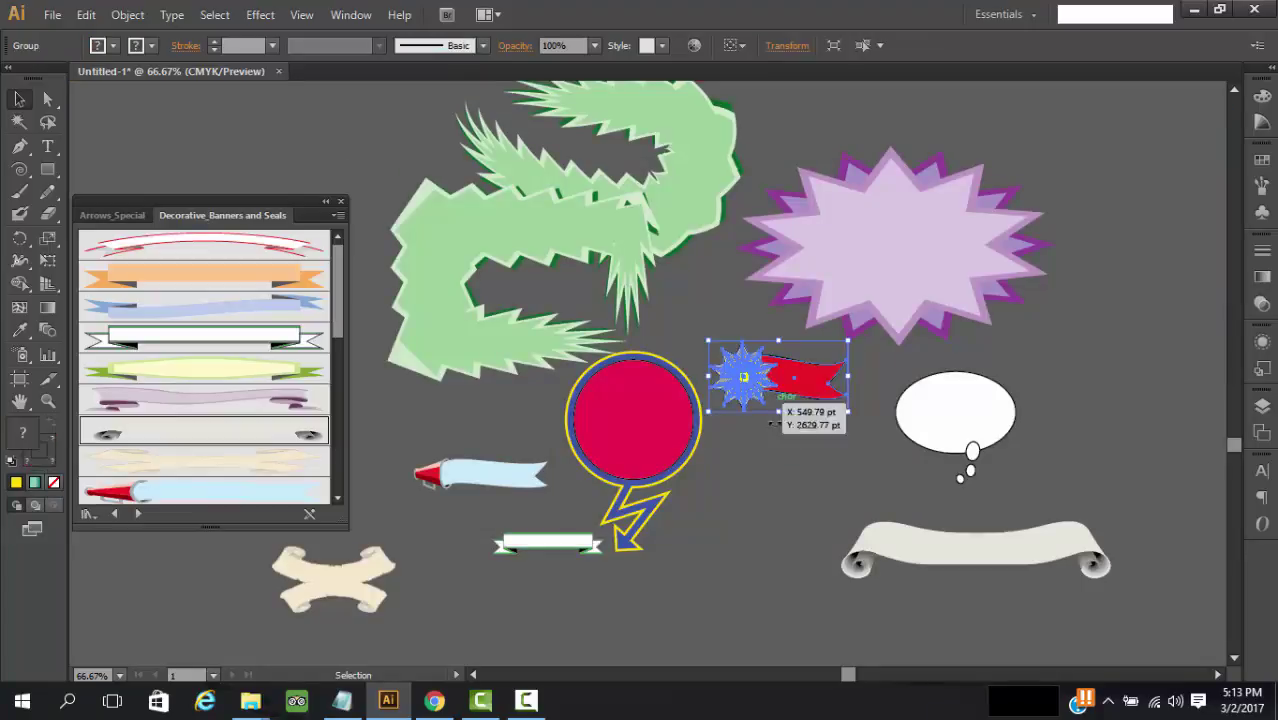
pyautogui.click(769, 419)
pyautogui.moveTo(729, 328); pyautogui.dragTo(721, 320)
pyautogui.click(803, 455)
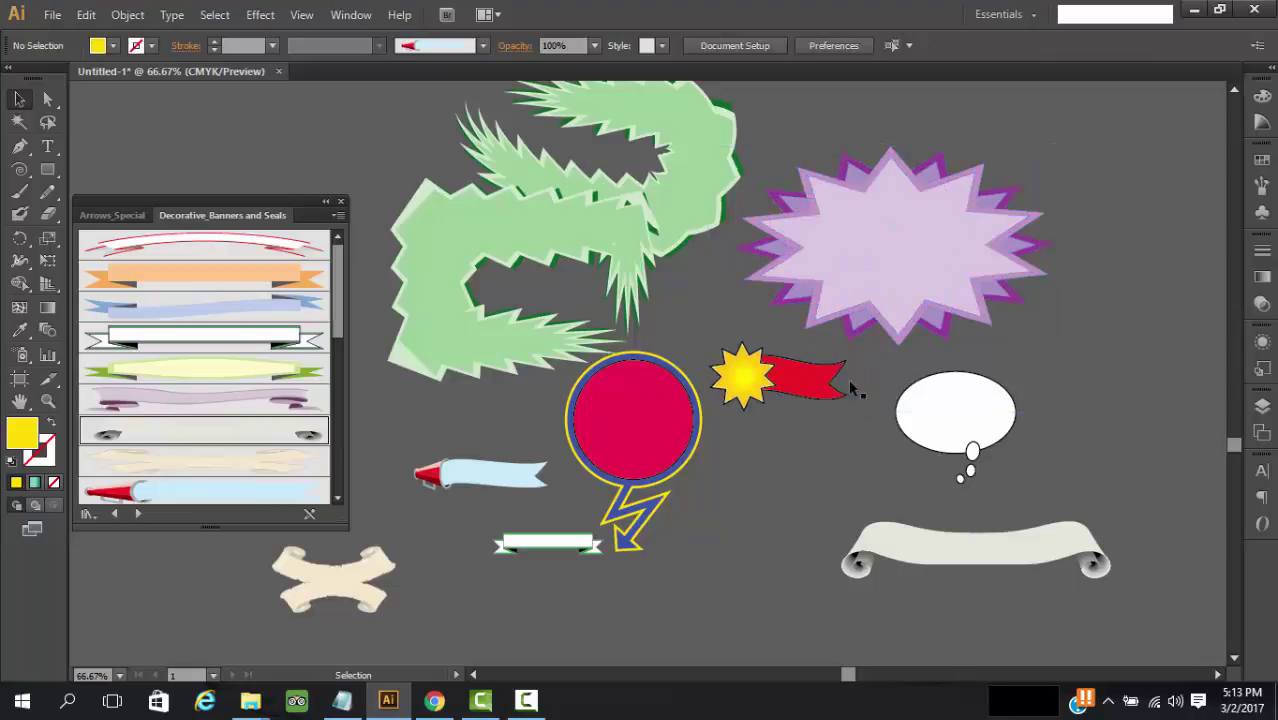
pyautogui.moveTo(1100, 214); pyautogui.dragTo(925, 274)
pyautogui.click(1075, 306)
# Isolate the starburst seal's pale lilac front shape, fill it with turquoise (#07C8D6), and leave isolation mode.
pyautogui.doubleClick(887, 257)
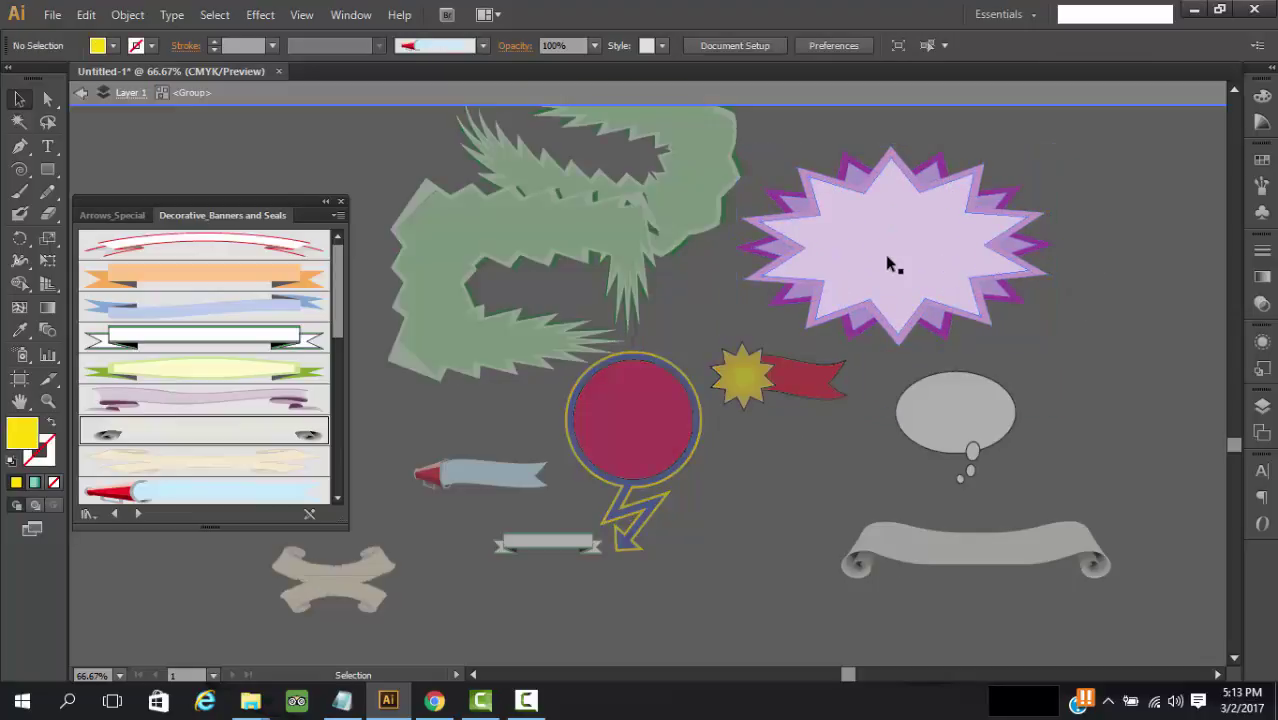
pyautogui.doubleClick(887, 257)
pyautogui.click(887, 263)
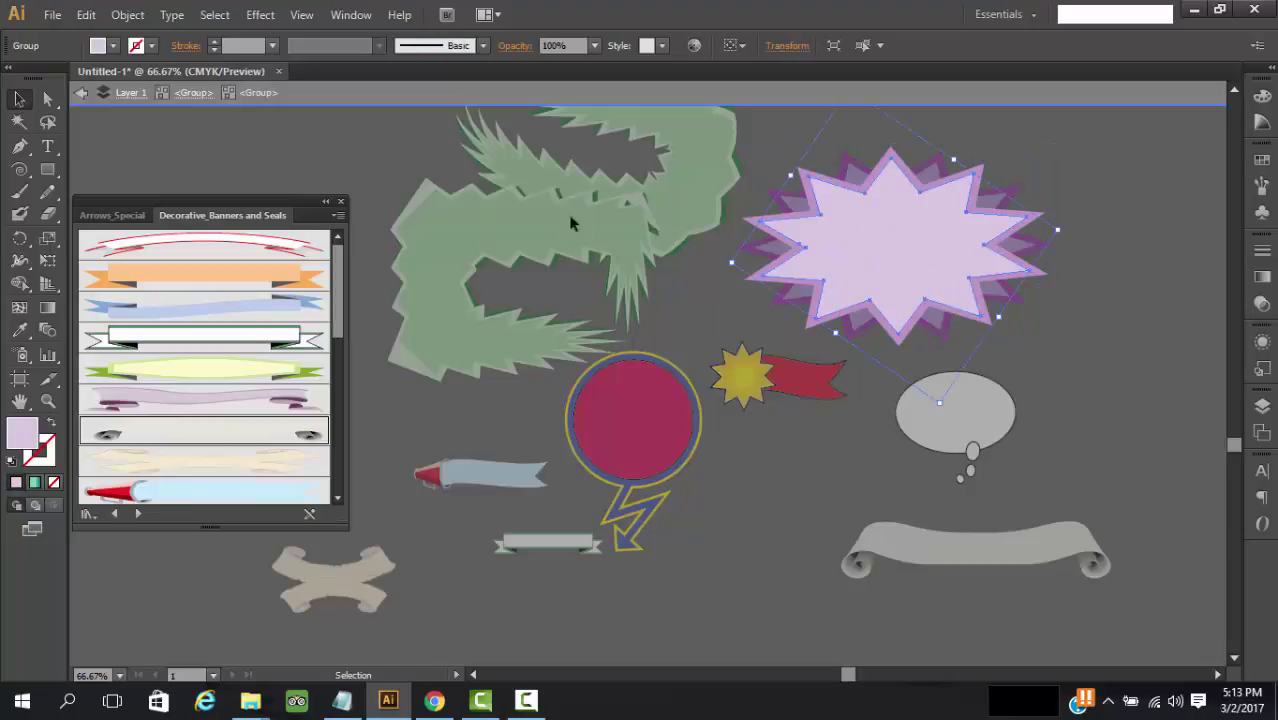
pyautogui.doubleClick(21, 436)
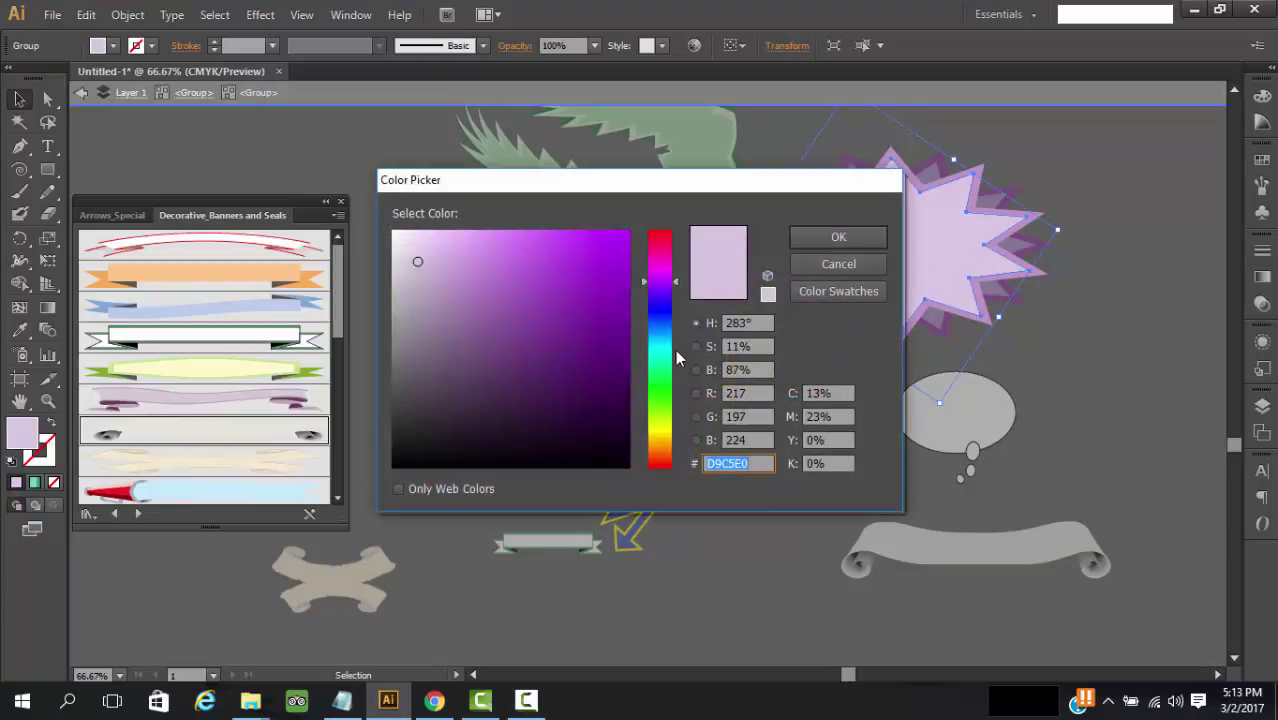
pyautogui.click(662, 329)
pyautogui.click(662, 346)
pyautogui.click(623, 267)
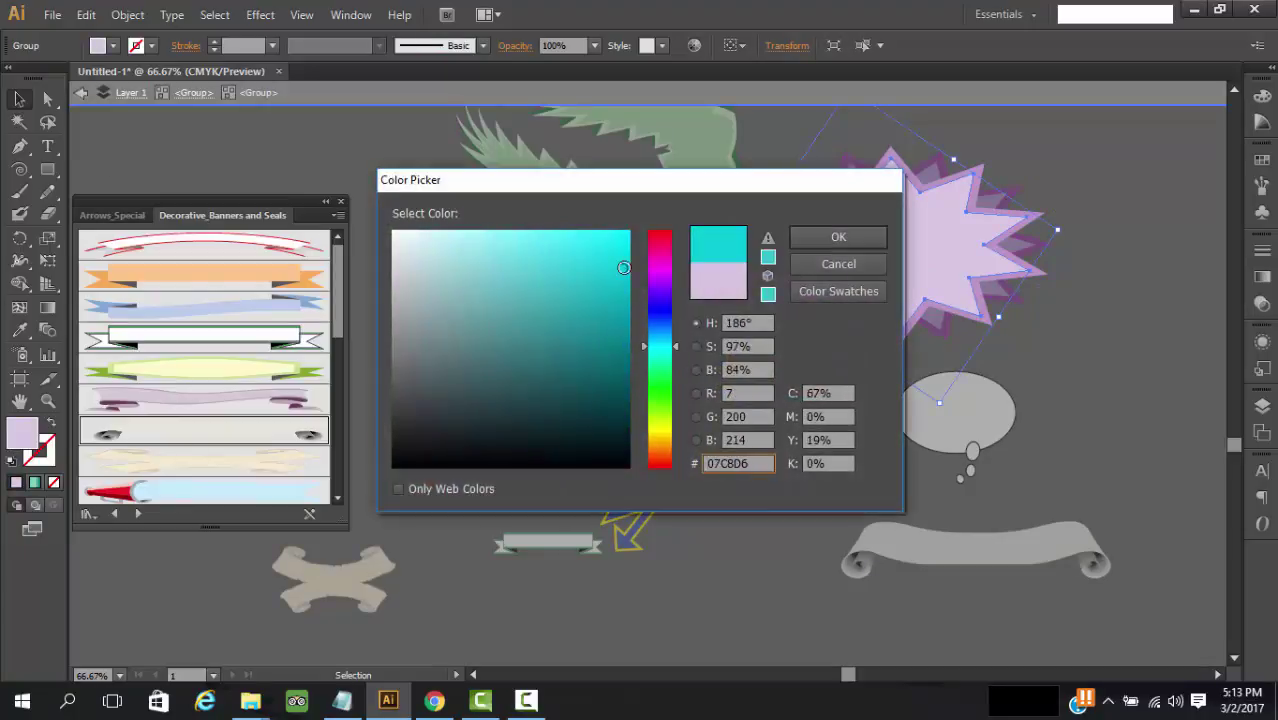
pyautogui.click(851, 238)
pyautogui.click(1076, 357)
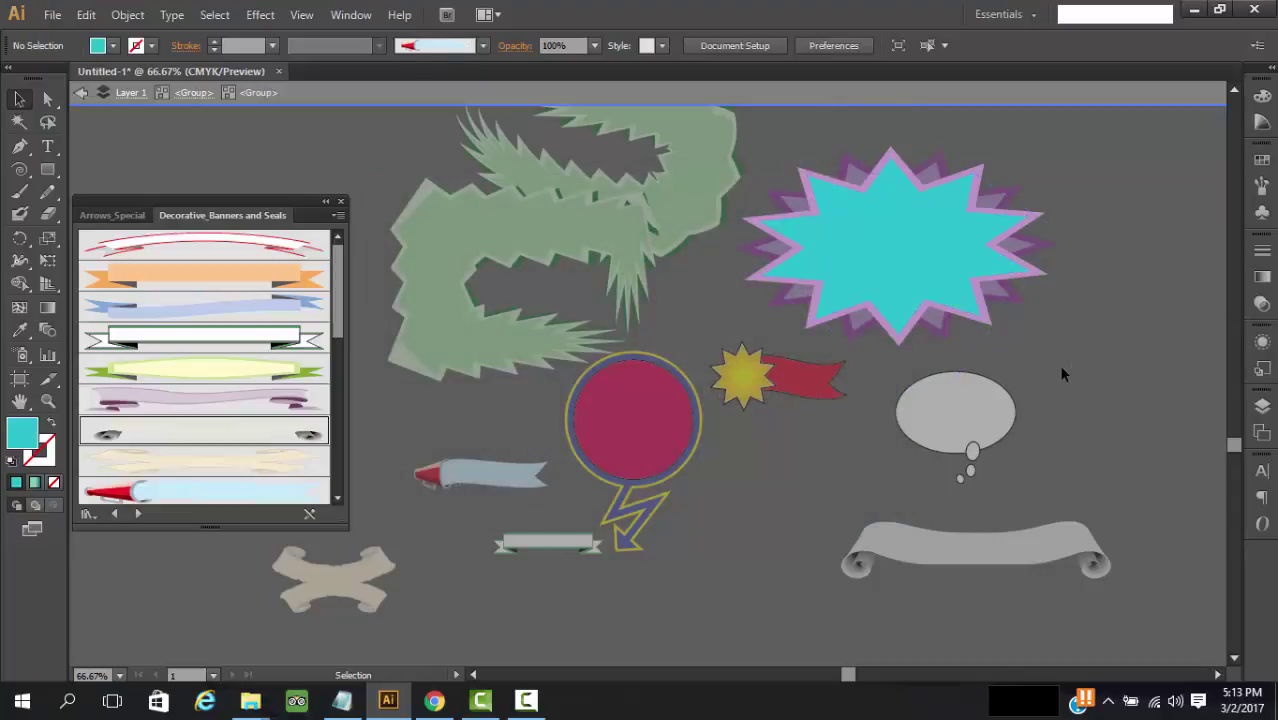
pyautogui.doubleClick(960, 410)
pyautogui.click(960, 412)
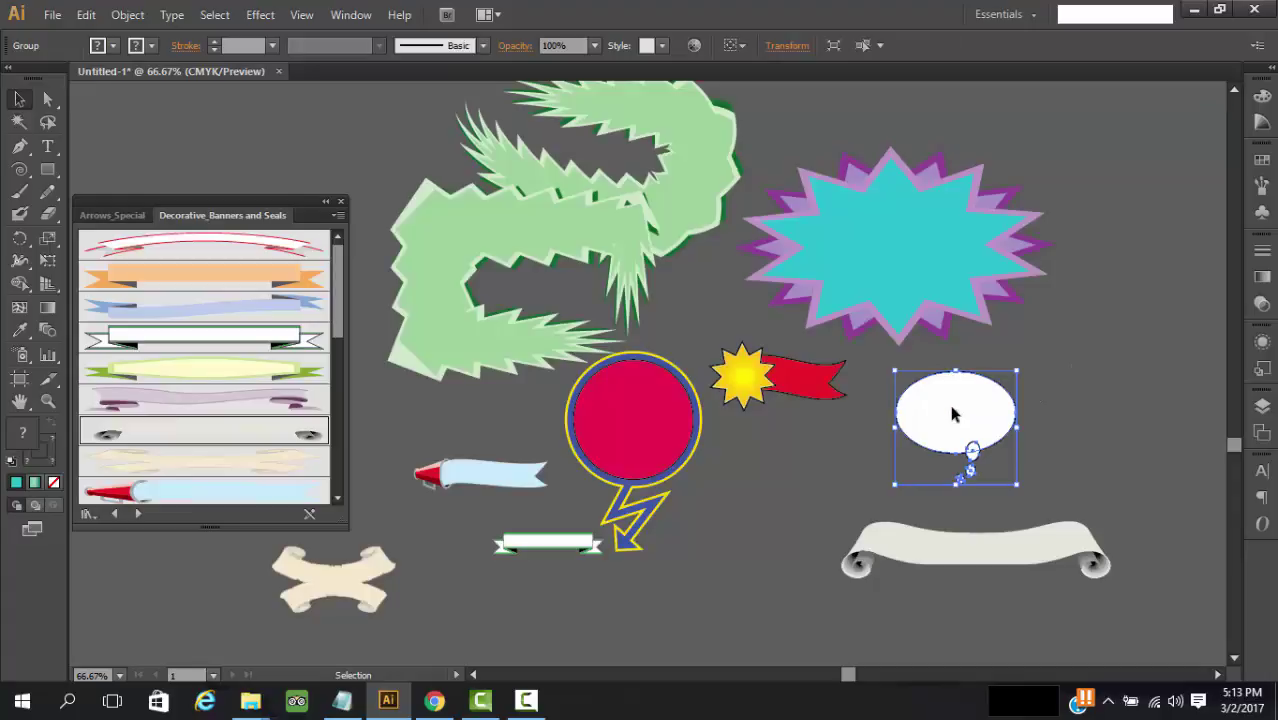
pyautogui.doubleClick(955, 414)
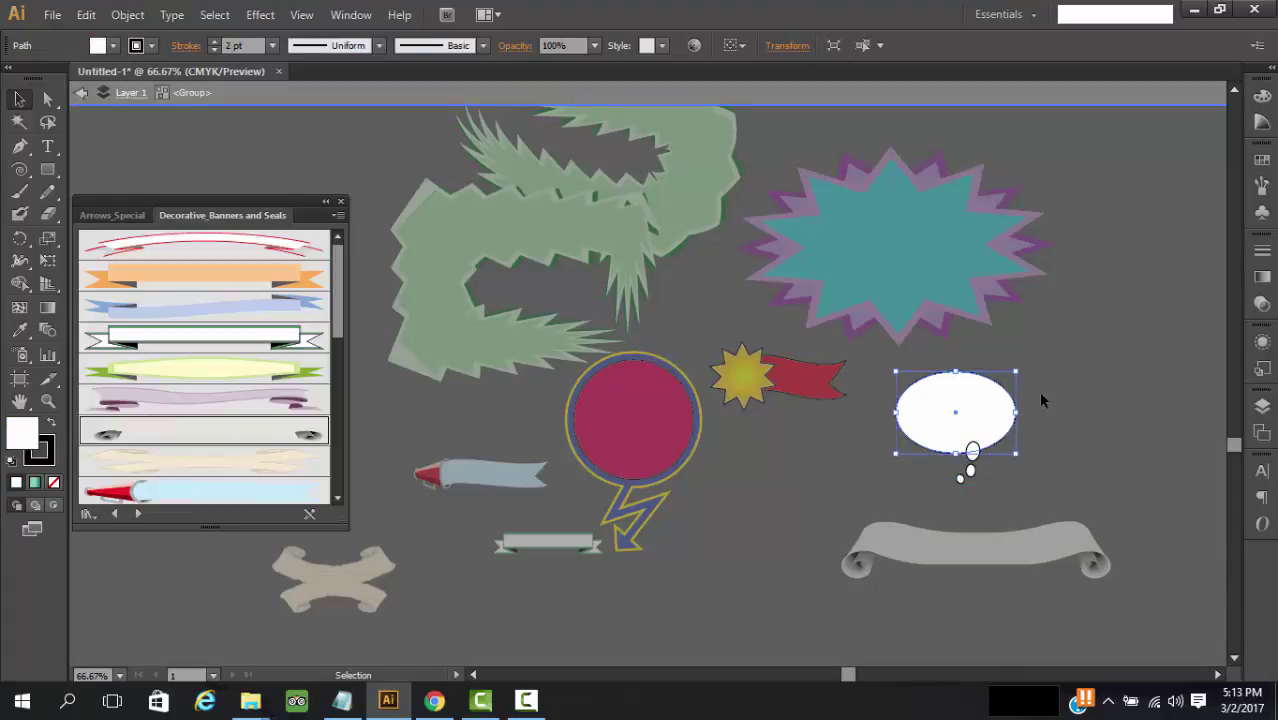
pyautogui.doubleClick(1072, 316)
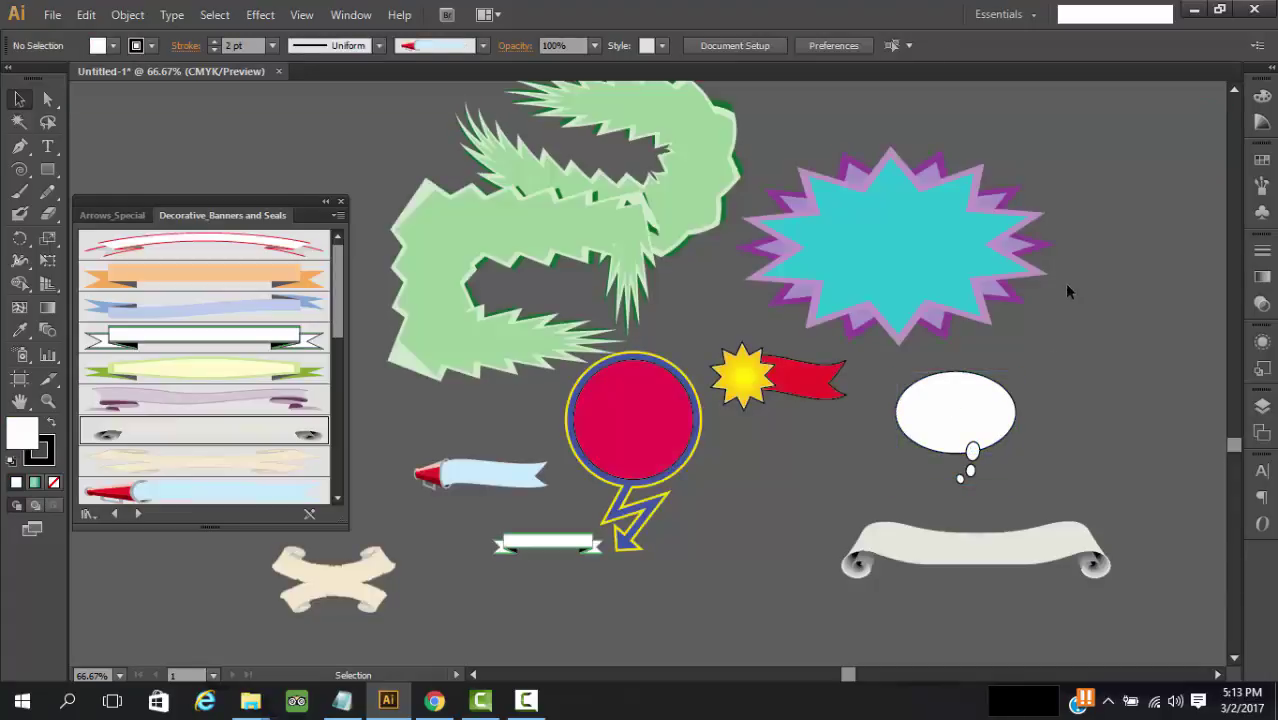
# Isolate the dark purple border of the starburst's rear star, fill it with crimson red, and leave isolation mode.
pyautogui.doubleClick(1039, 244)
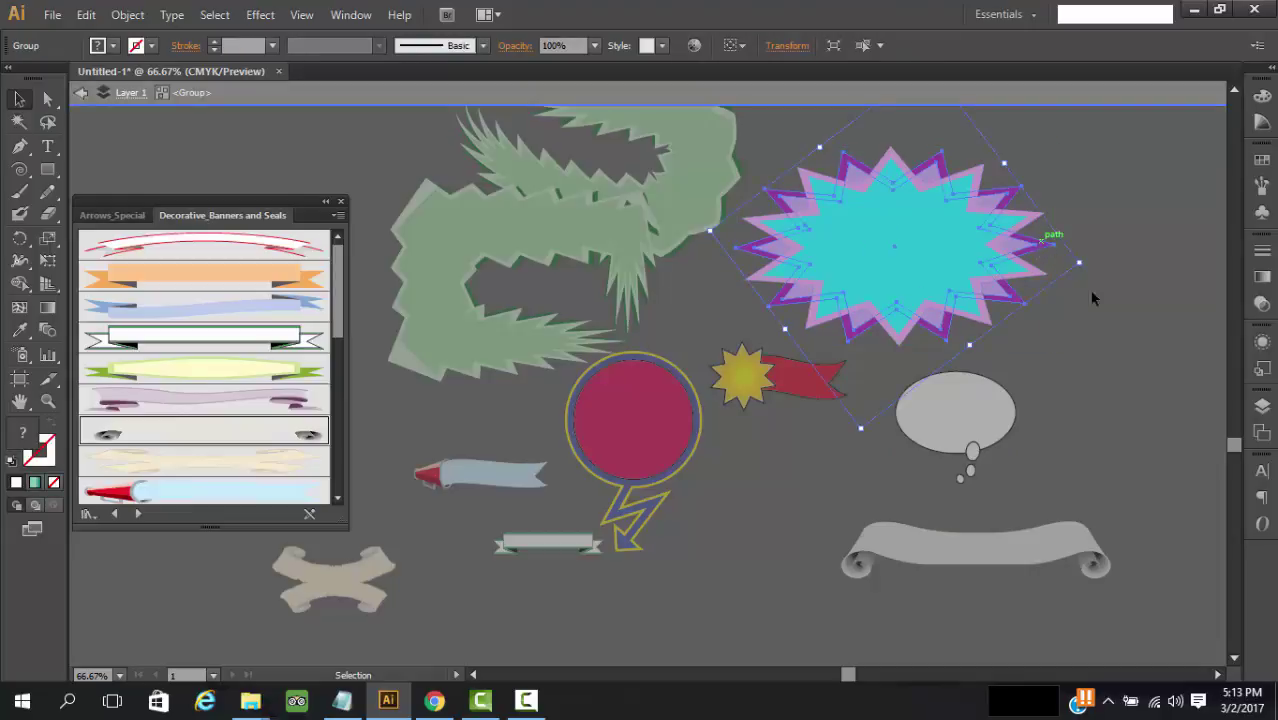
pyautogui.click(1112, 302)
pyautogui.click(1044, 248)
pyautogui.doubleClick(1046, 250)
pyautogui.click(1046, 250)
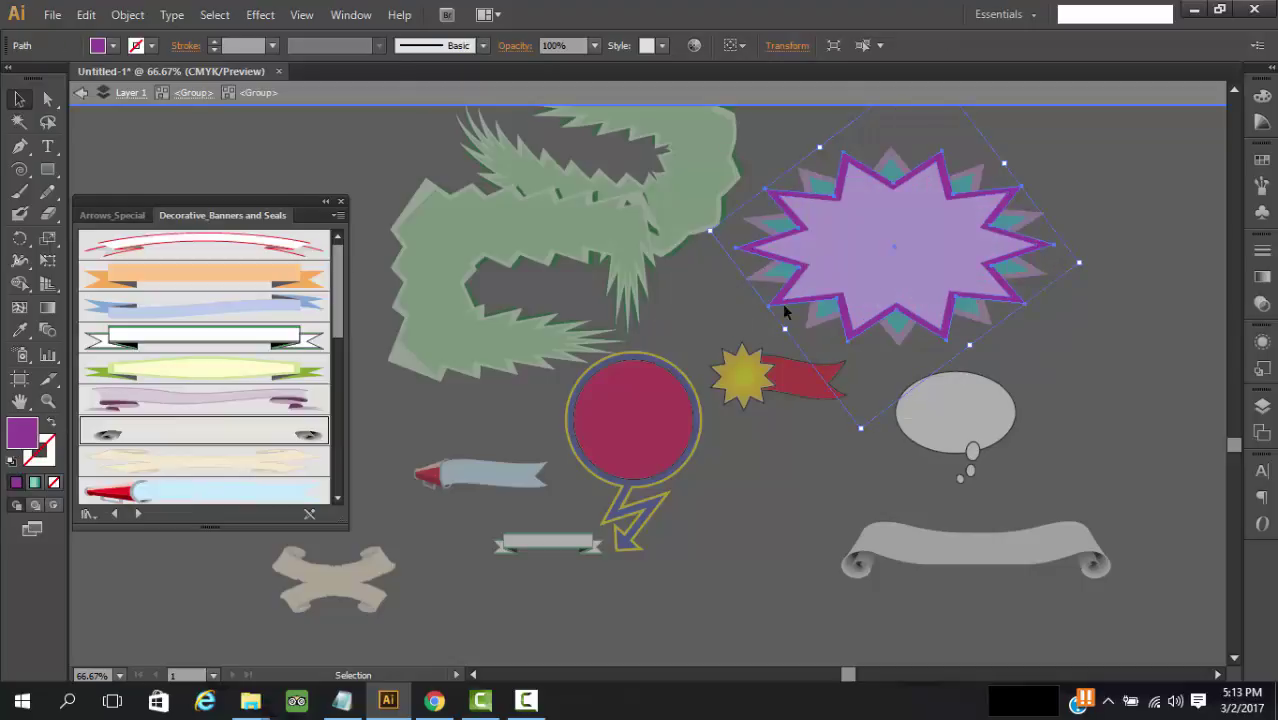
pyautogui.doubleClick(24, 432)
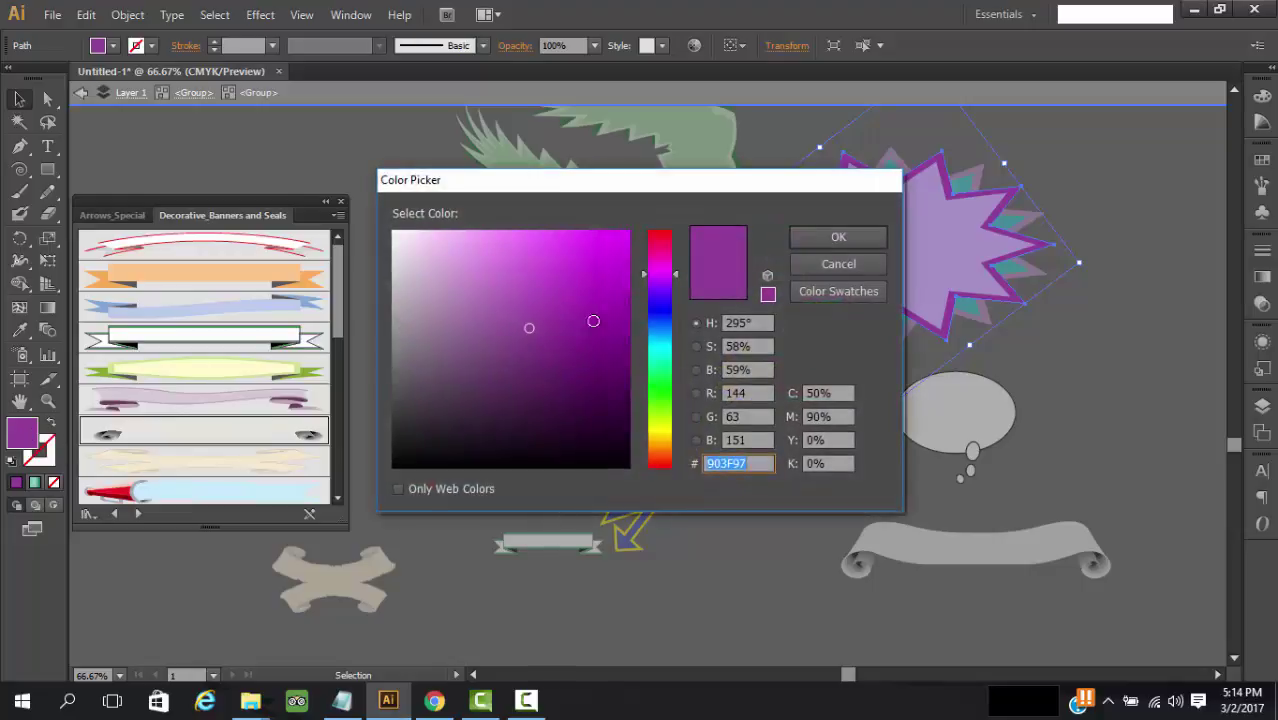
pyautogui.moveTo(655, 262); pyautogui.dragTo(653, 236)
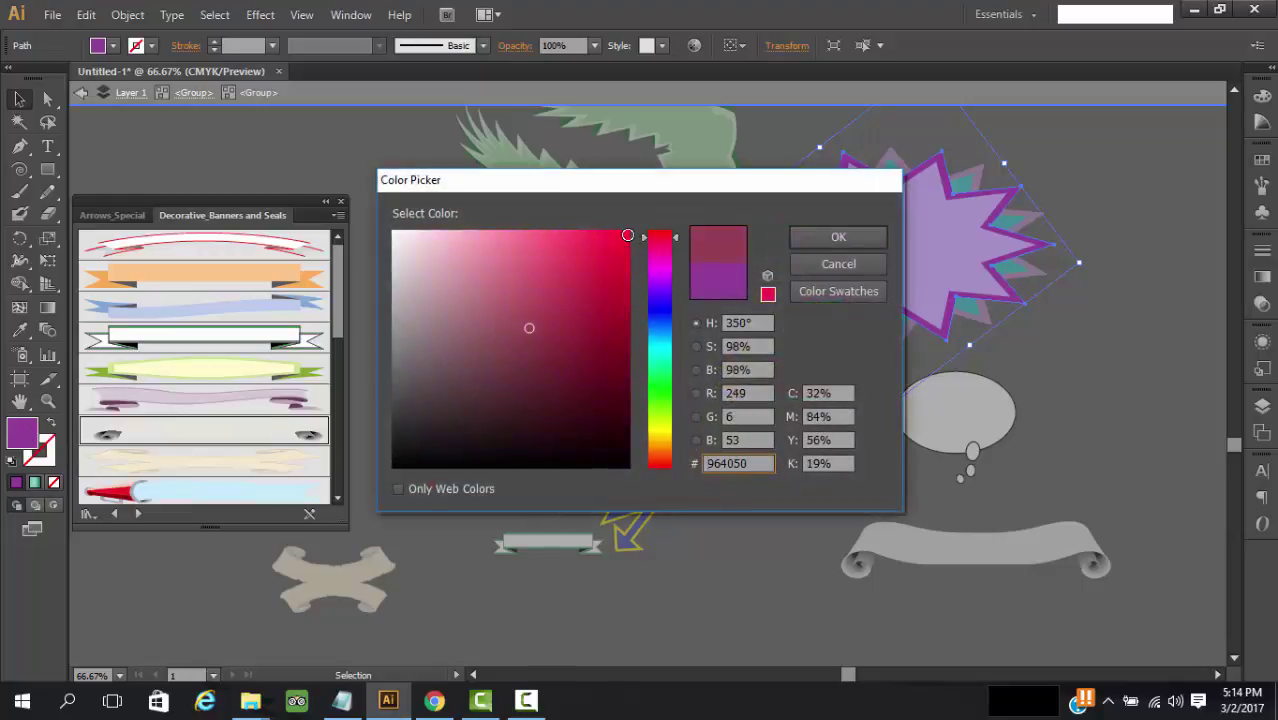
pyautogui.click(625, 236)
pyautogui.click(836, 238)
pyautogui.click(1076, 361)
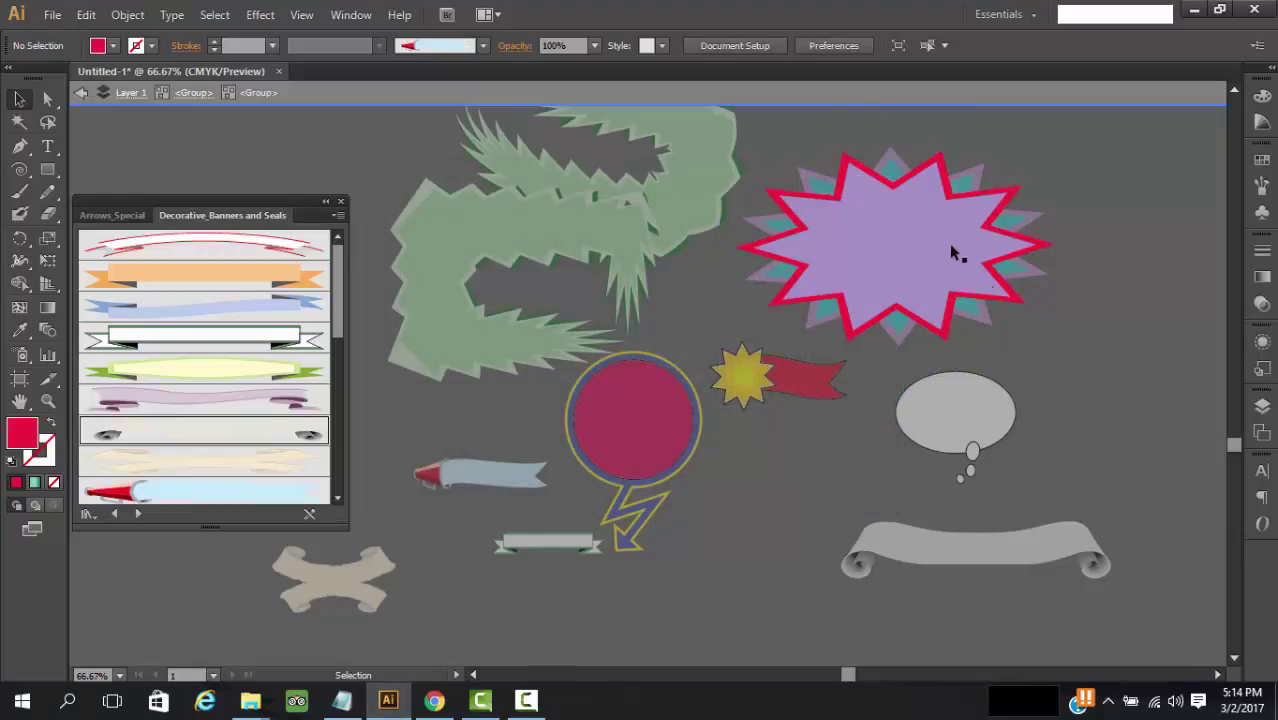
pyautogui.click(947, 242)
pyautogui.doubleClick(1119, 360)
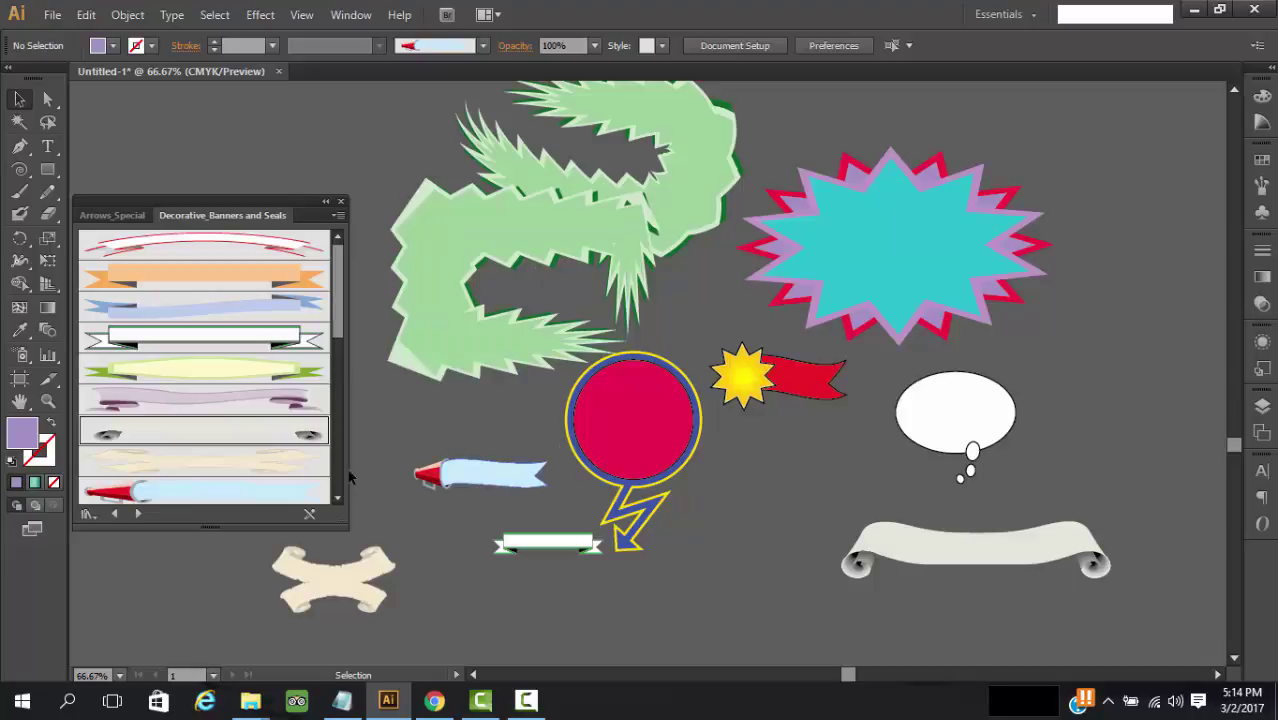
# Look through the remaining banner and seal brushes and open the Decorative_Scatter brush library.
pyautogui.scroll(-5, 210, 375)
pyautogui.scroll(-2, 210, 365)
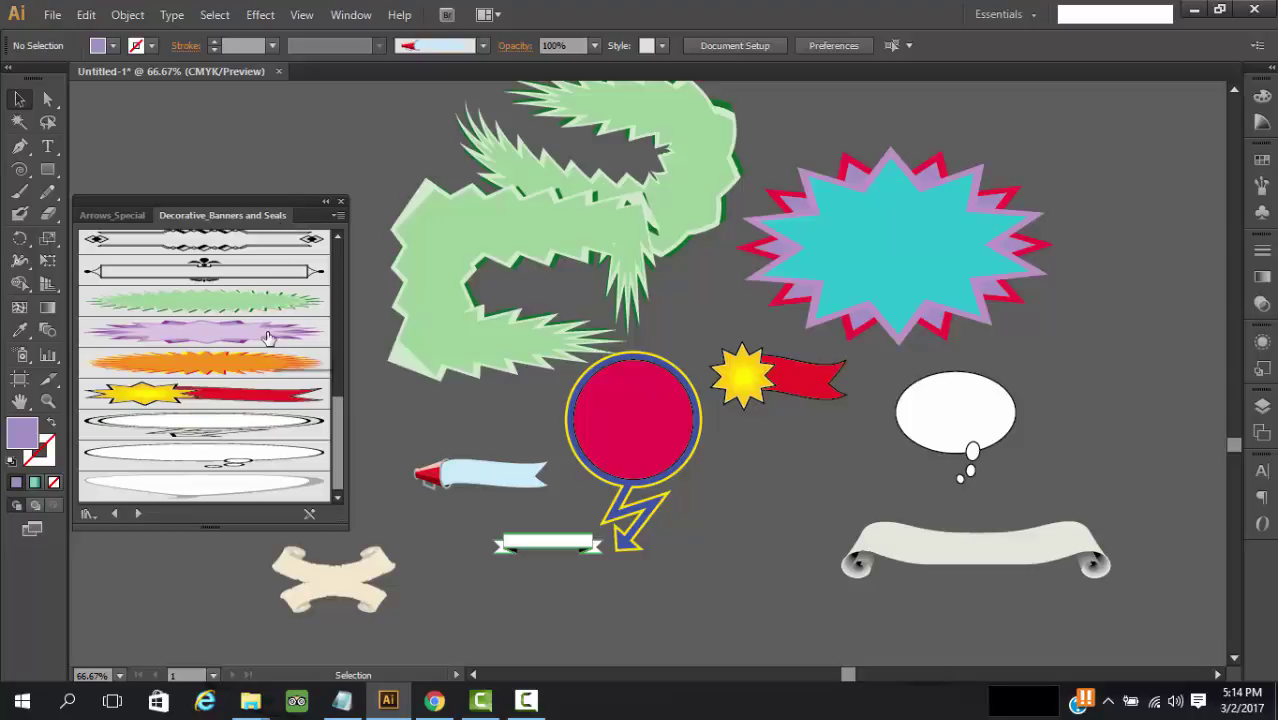
pyautogui.click(87, 517)
pyautogui.moveTo(211, 409)
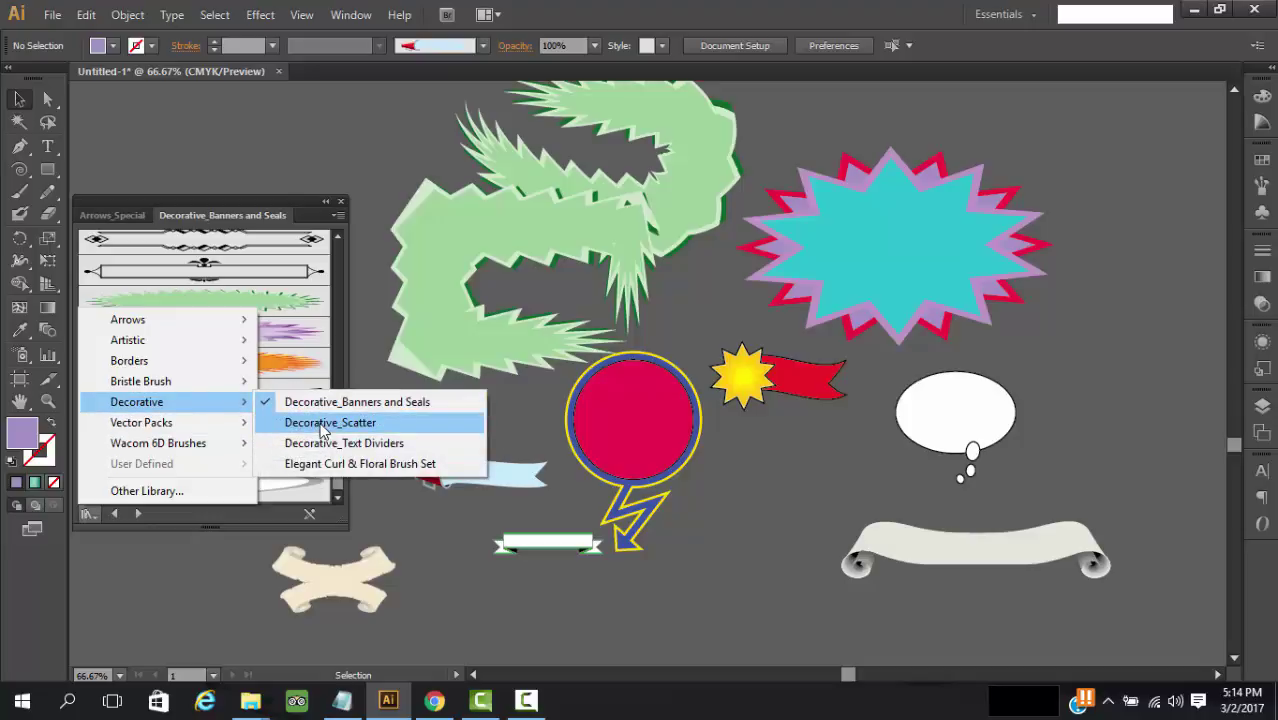
pyautogui.click(322, 424)
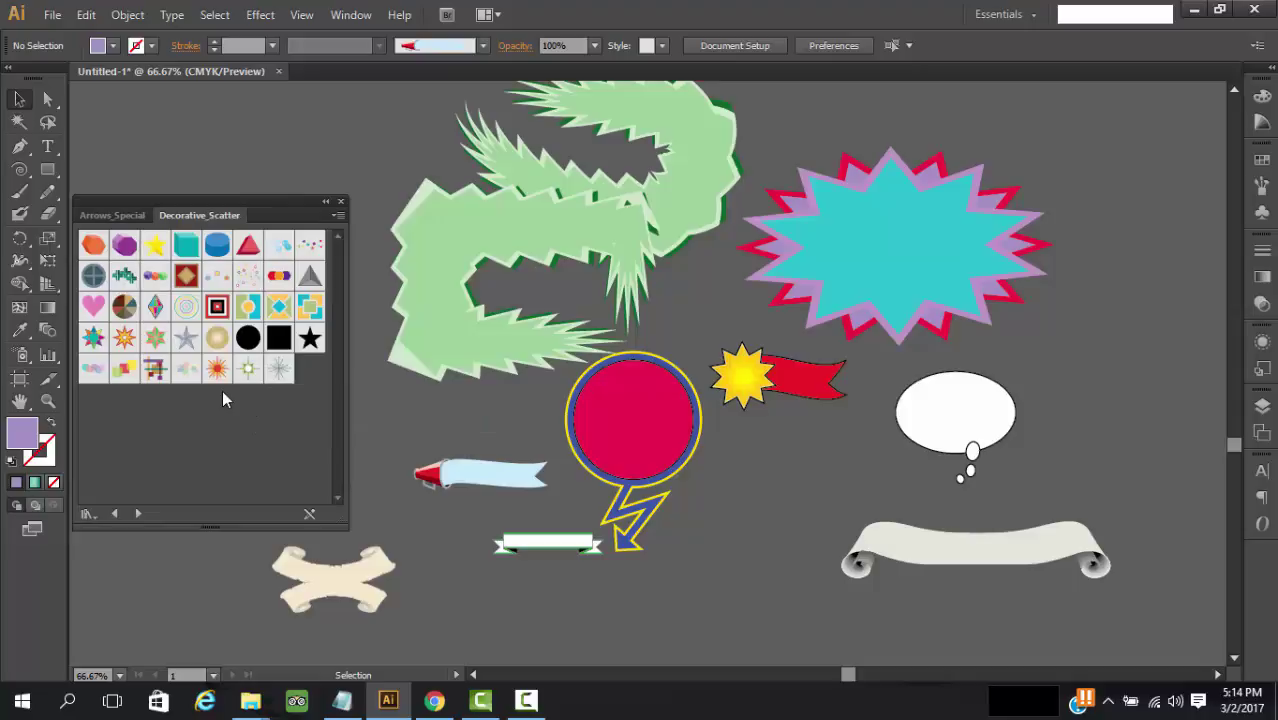
# Place the orange hexagonal 3D Geometric brush artwork as a large object between the lightning-bolt tail and the grey scroll banner.
pyautogui.click(93, 244)
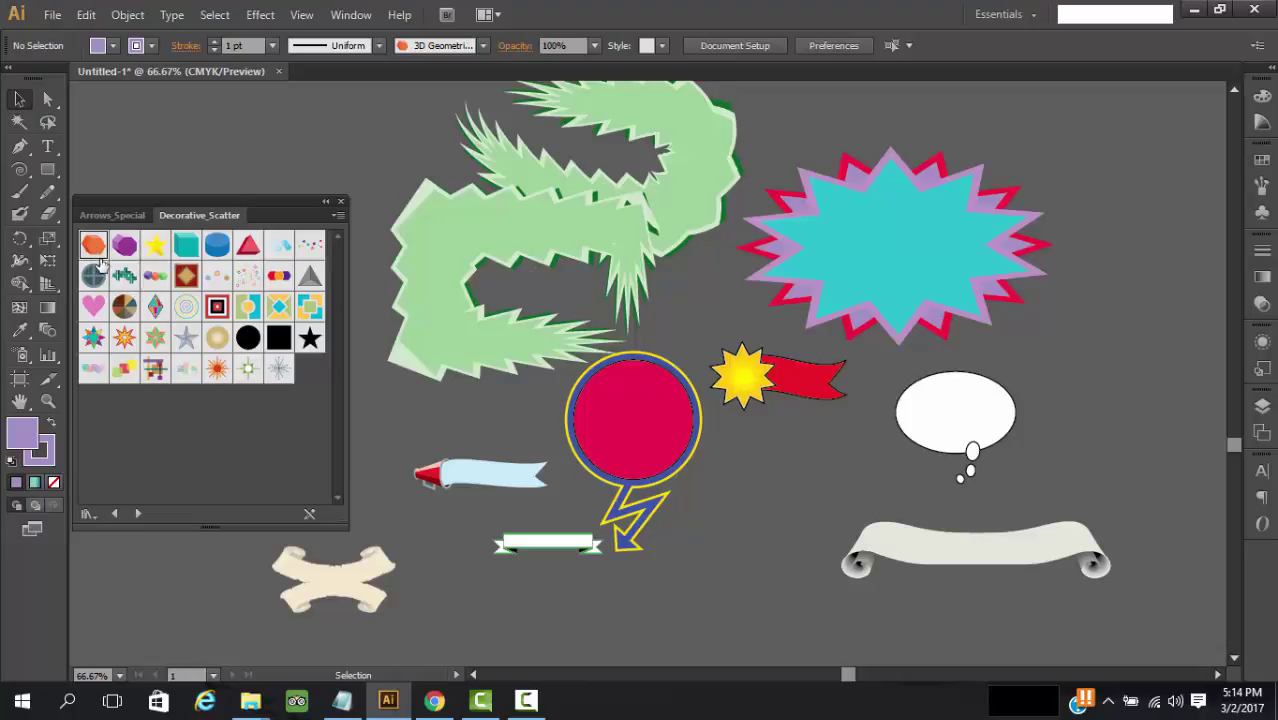
pyautogui.moveTo(785, 573)
pyautogui.mouseDown()
pyautogui.moveTo(770, 518)
pyautogui.moveTo(886, 398)
pyautogui.mouseUp()
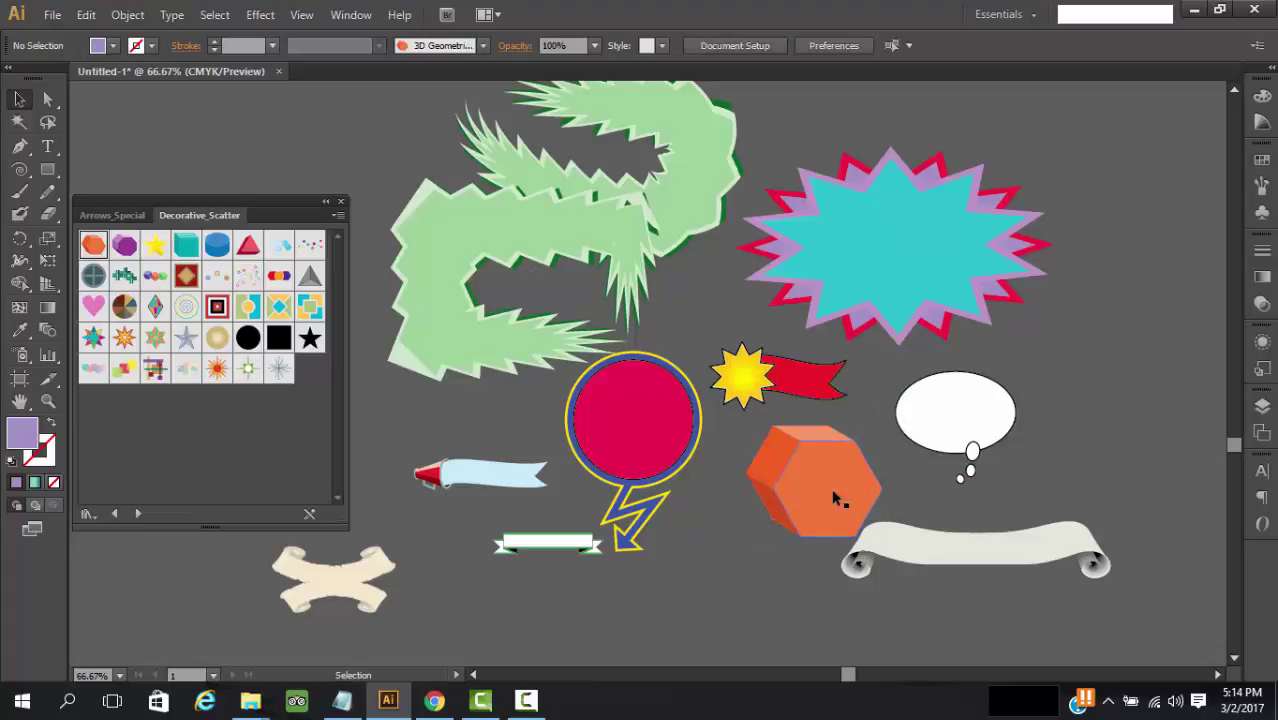
pyautogui.moveTo(833, 500); pyautogui.dragTo(747, 586)
pyautogui.click(855, 624)
# Move the orange hexagonal prism down and to the left so it sits below the lightning-bolt tail, and deselect it.
pyautogui.scroll(-3, 844, 496)
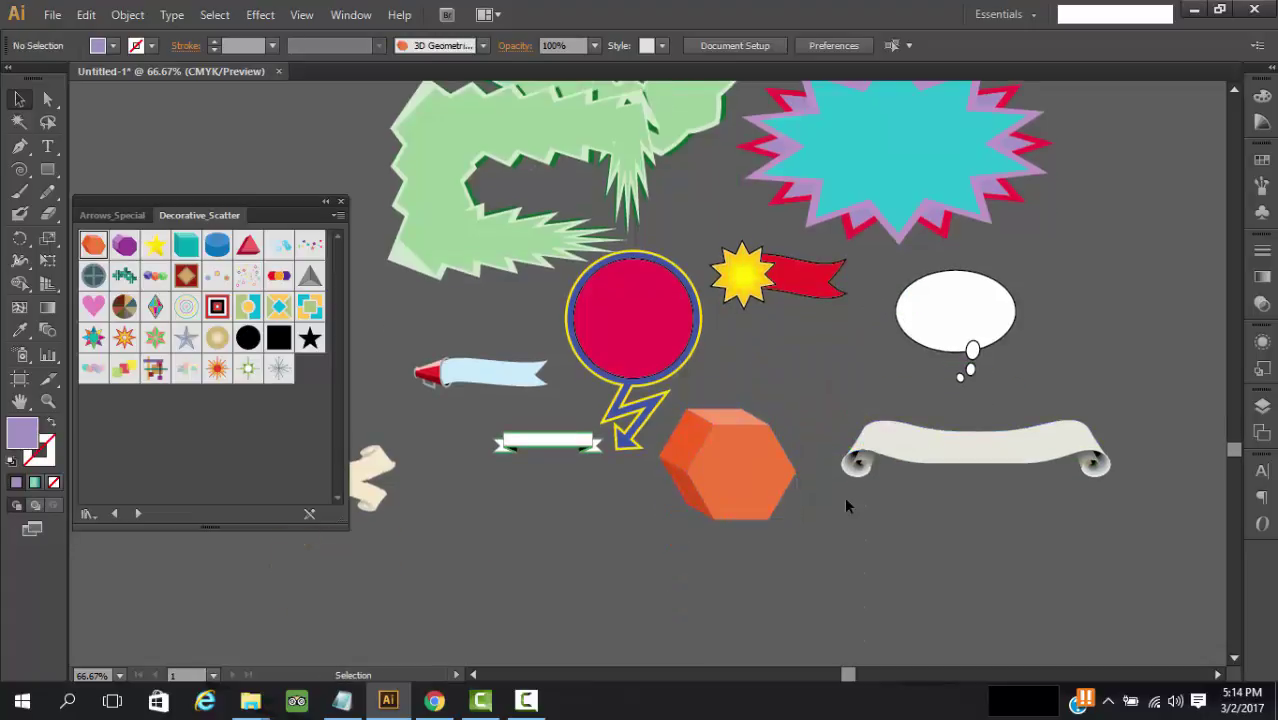
pyautogui.click(745, 498)
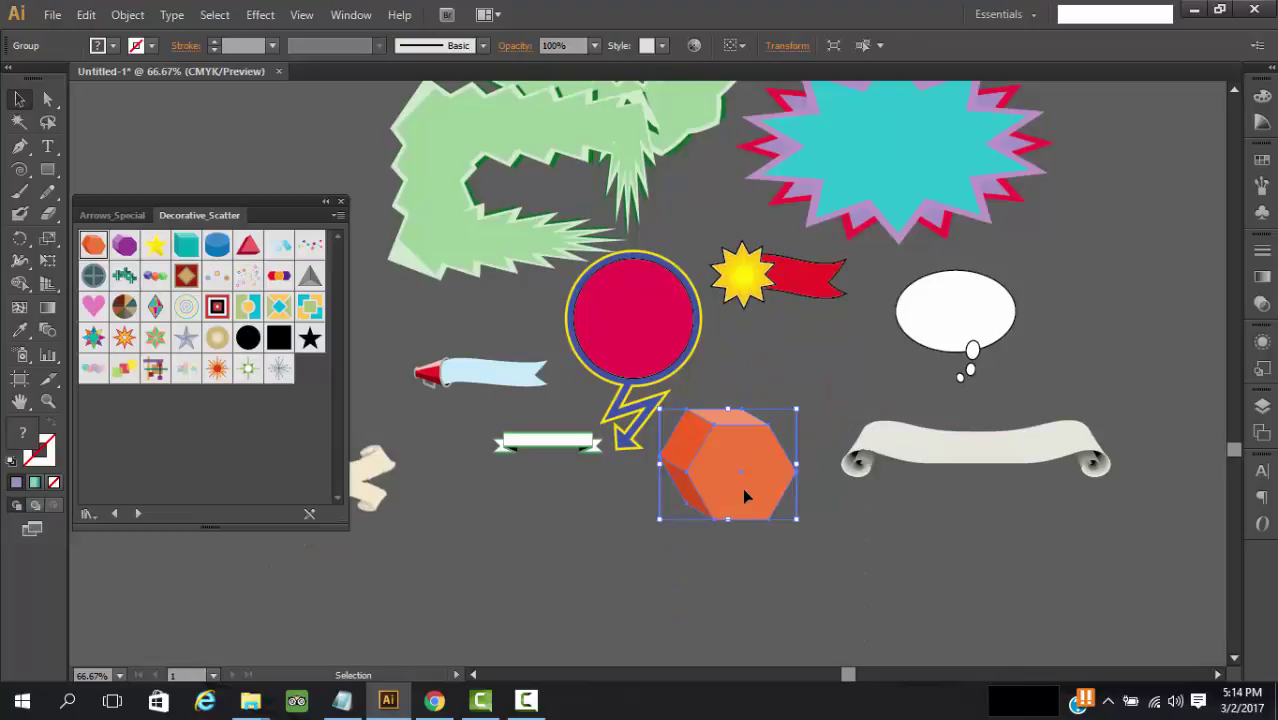
pyautogui.moveTo(740, 495); pyautogui.dragTo(706, 549)
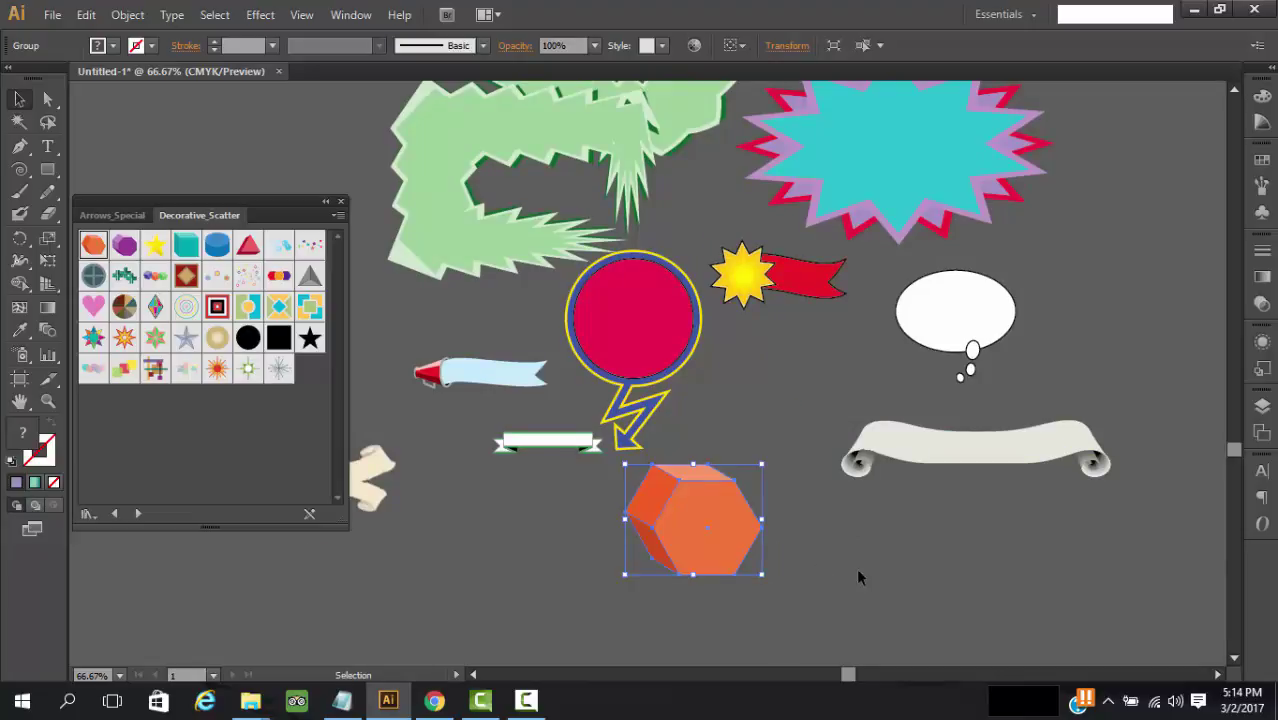
pyautogui.click(856, 567)
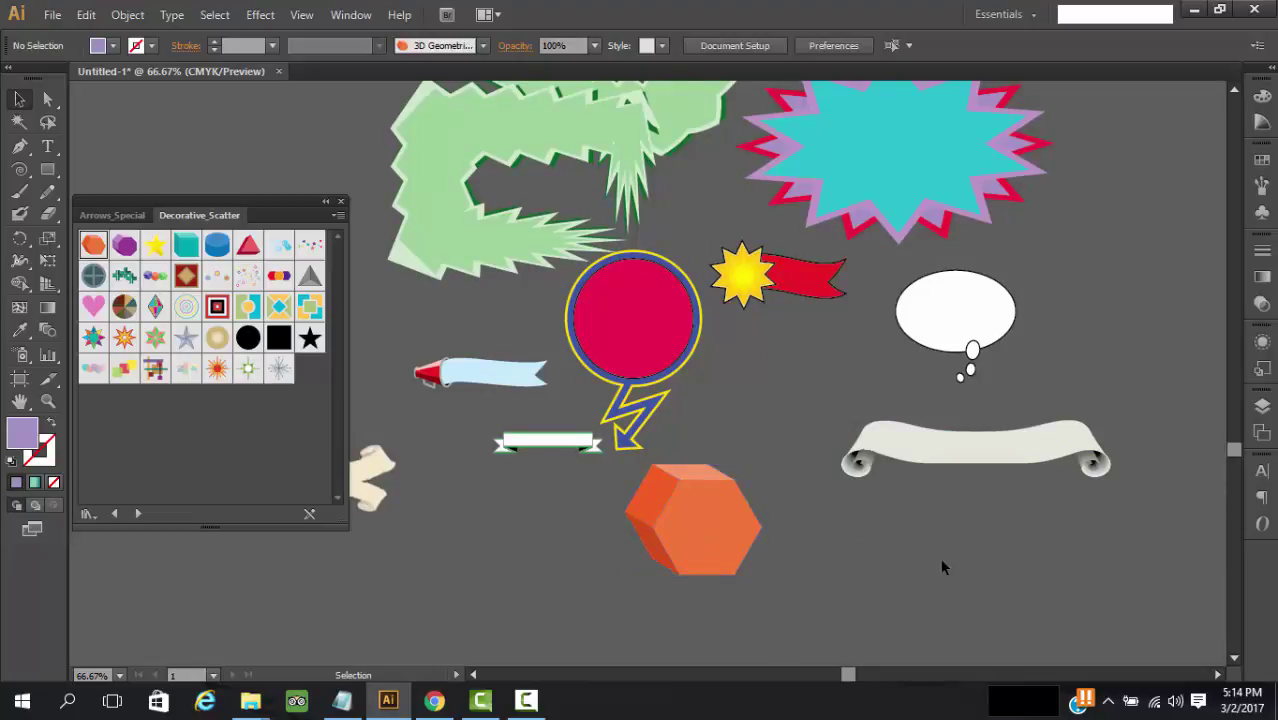
pyautogui.scroll(-1, 942, 567)
pyautogui.click(715, 502)
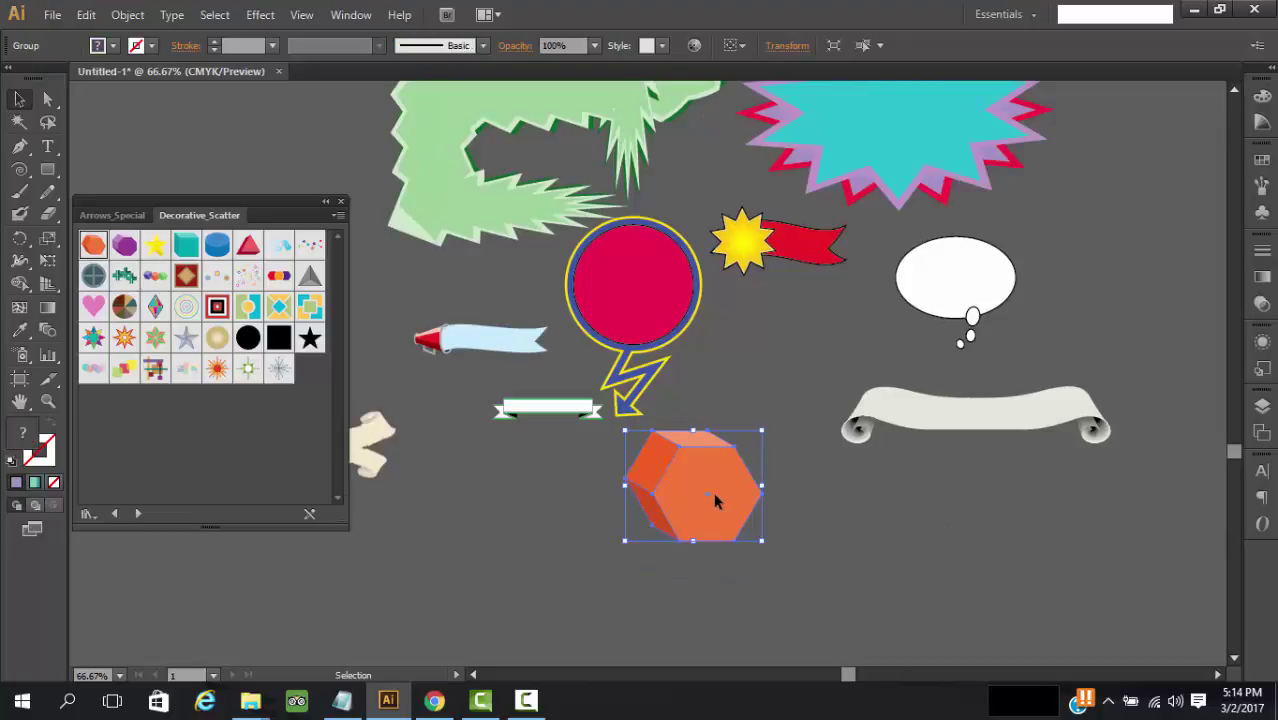
pyautogui.click(836, 507)
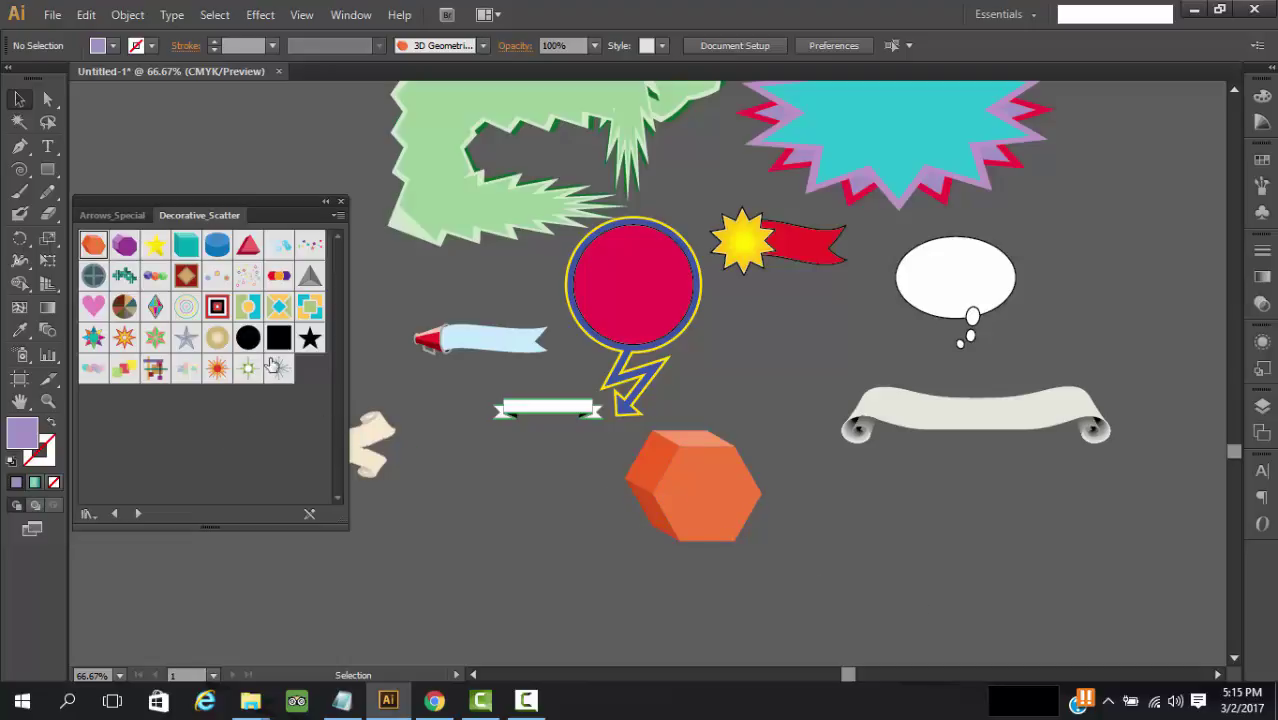
# Place the Pie scatter brush artwork as an object below and to the left of the orange hexagonal prism, and deselect it.
pyautogui.click(124, 312)
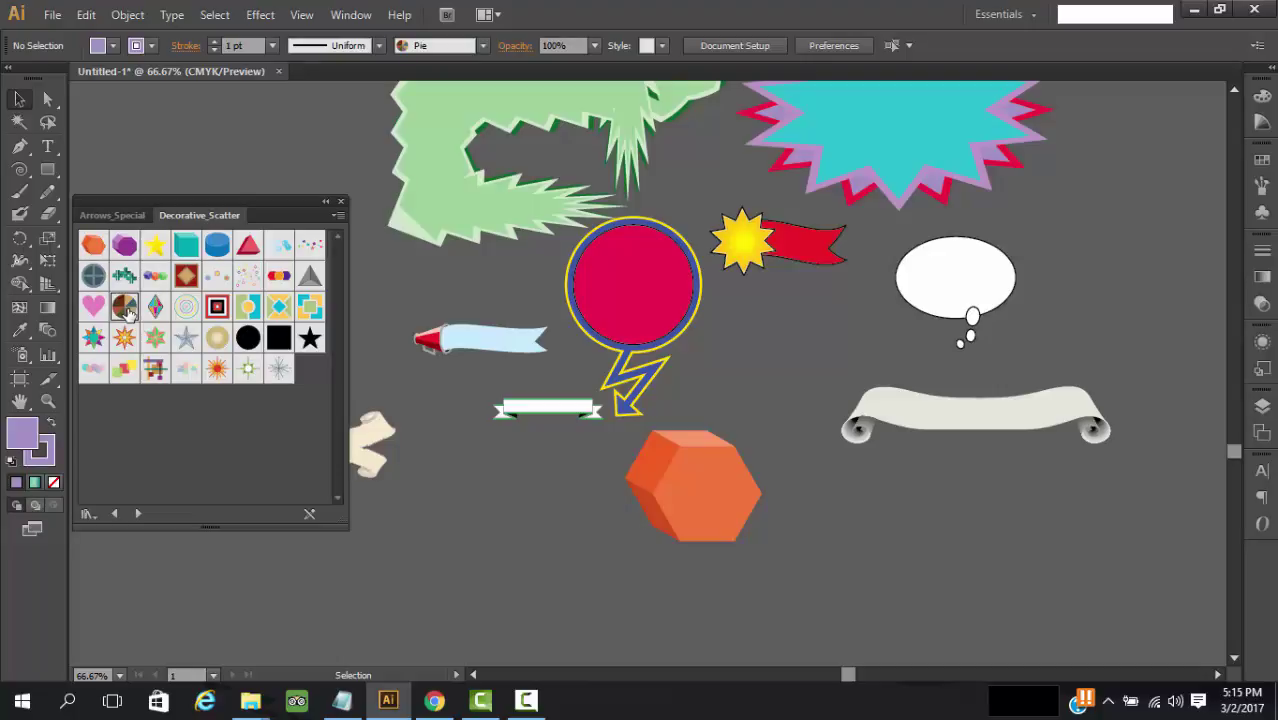
pyautogui.moveTo(126, 308); pyautogui.dragTo(648, 650)
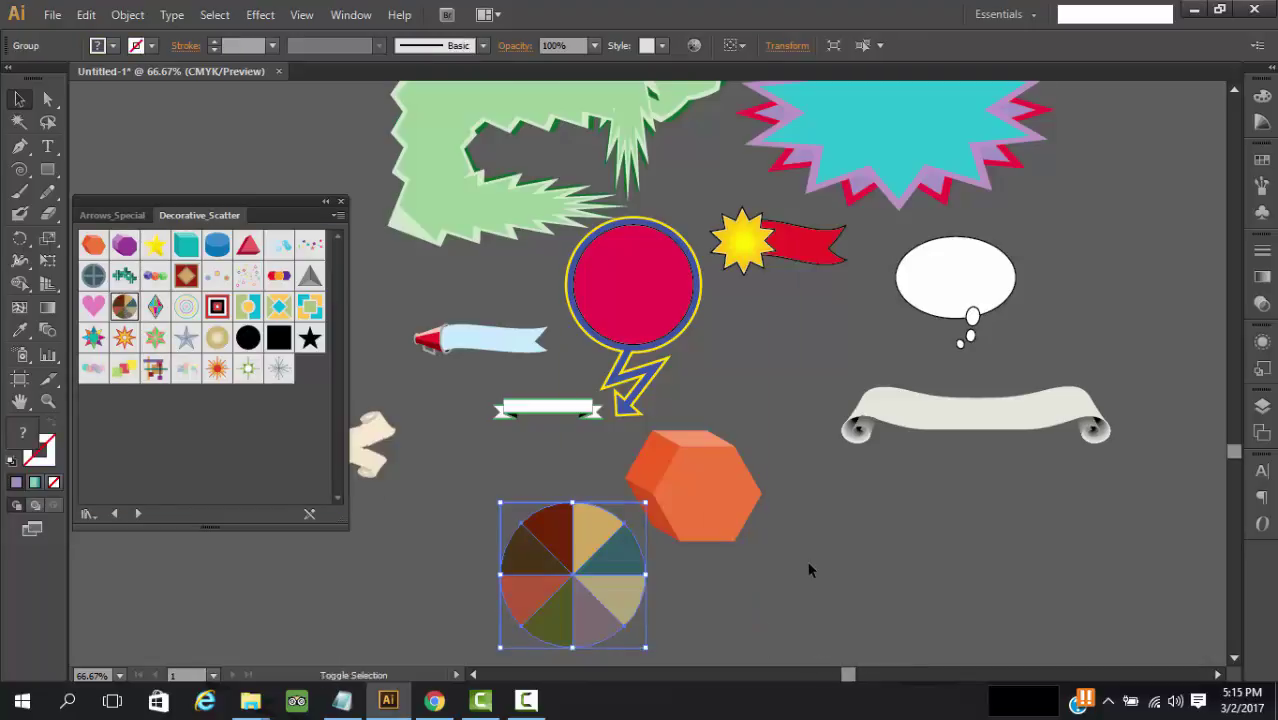
pyautogui.scroll(-4, 795, 464)
pyautogui.click(719, 447)
# Isolate the greyish-purple wedge of the pie, fill it with bright magenta pink, and deselect the wedges.
pyautogui.doubleClick(600, 375)
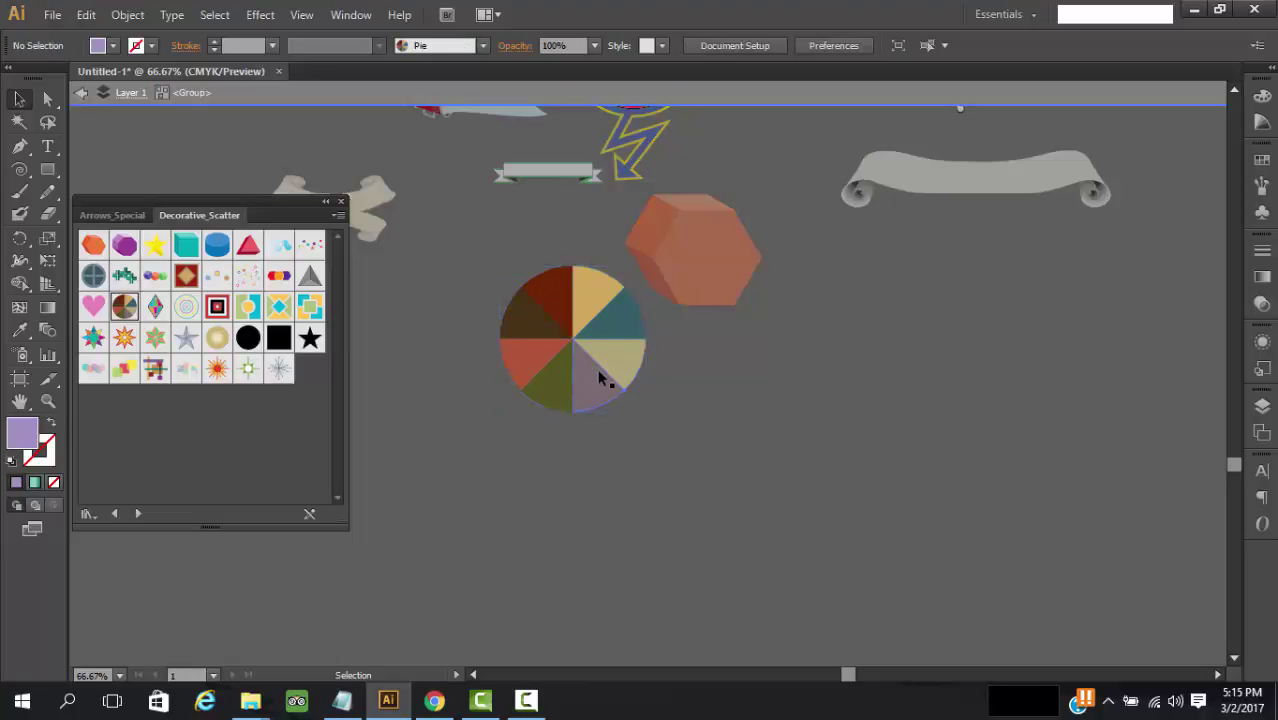
pyautogui.click(597, 372)
pyautogui.doubleClick(597, 372)
pyautogui.click(594, 380)
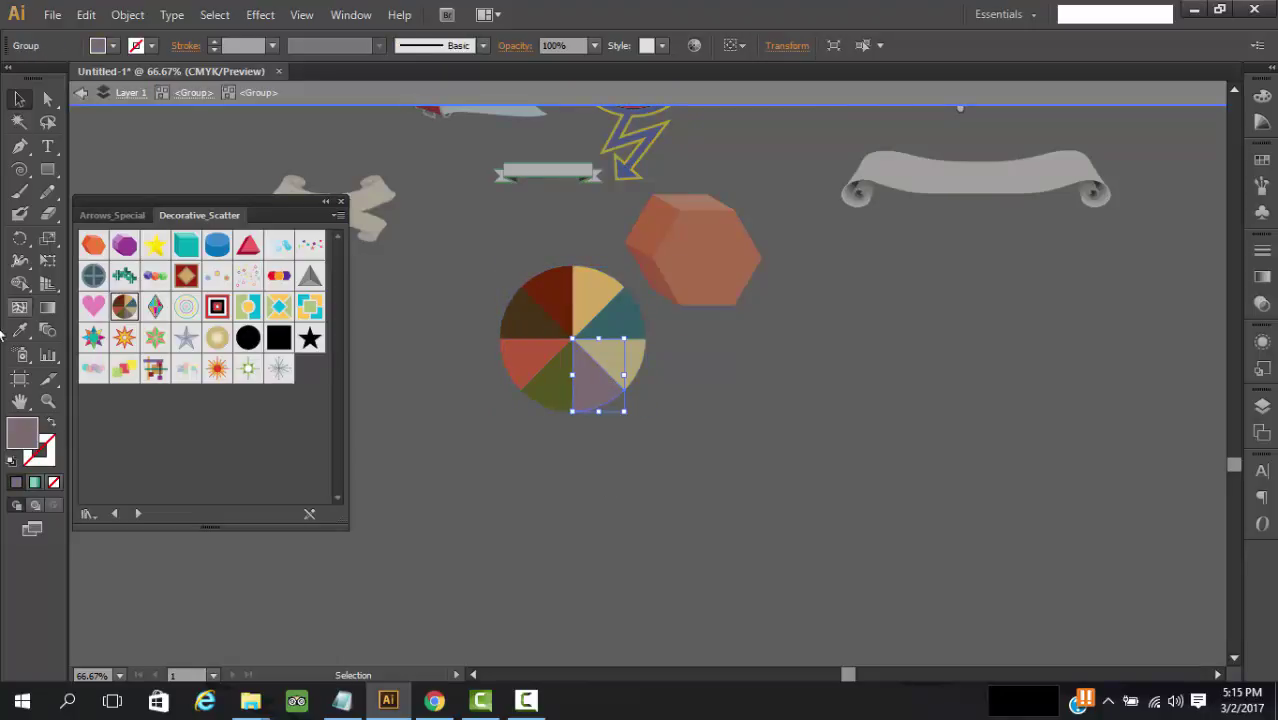
pyautogui.doubleClick(22, 430)
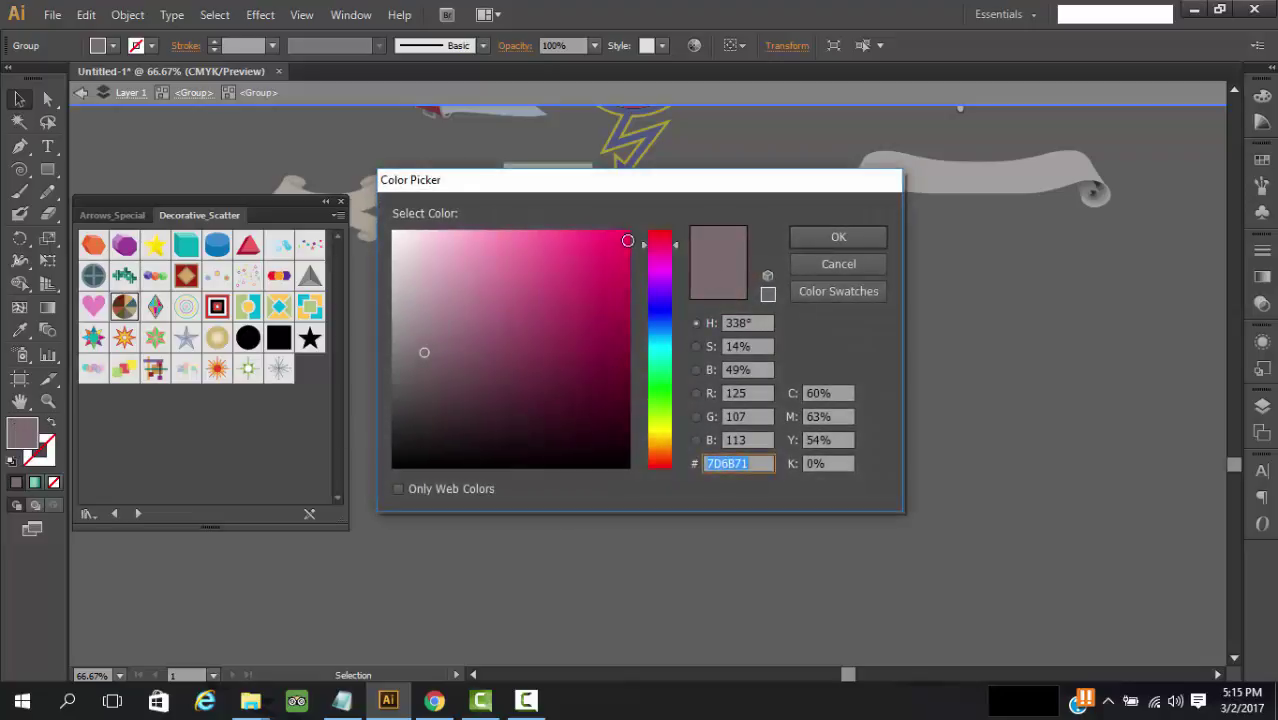
pyautogui.click(626, 235)
pyautogui.click(838, 237)
pyautogui.click(792, 450)
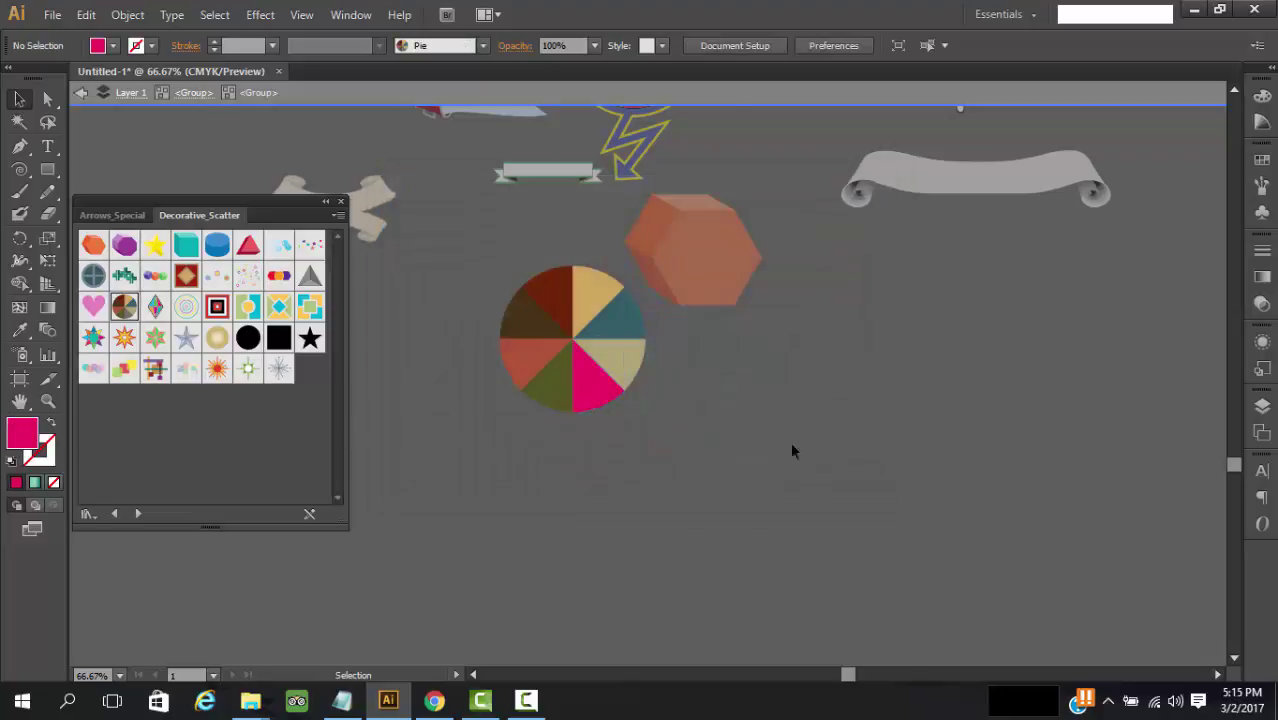
pyautogui.click(603, 367)
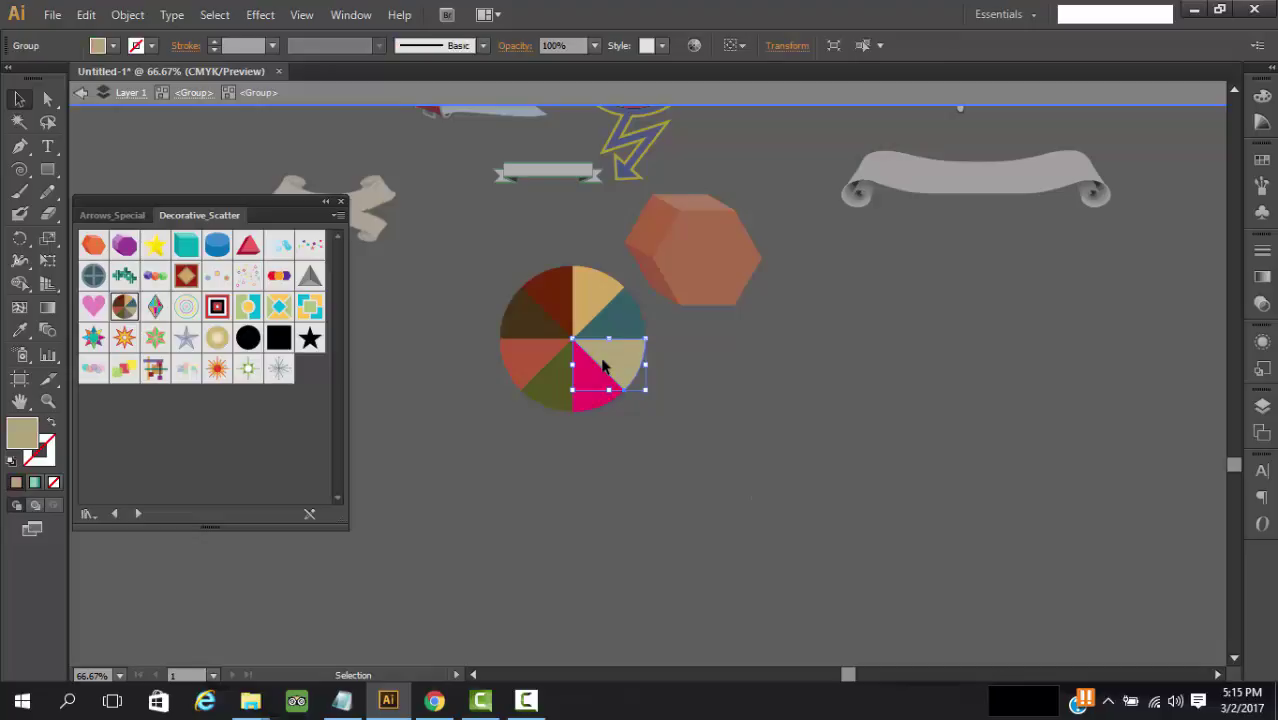
pyautogui.click(689, 421)
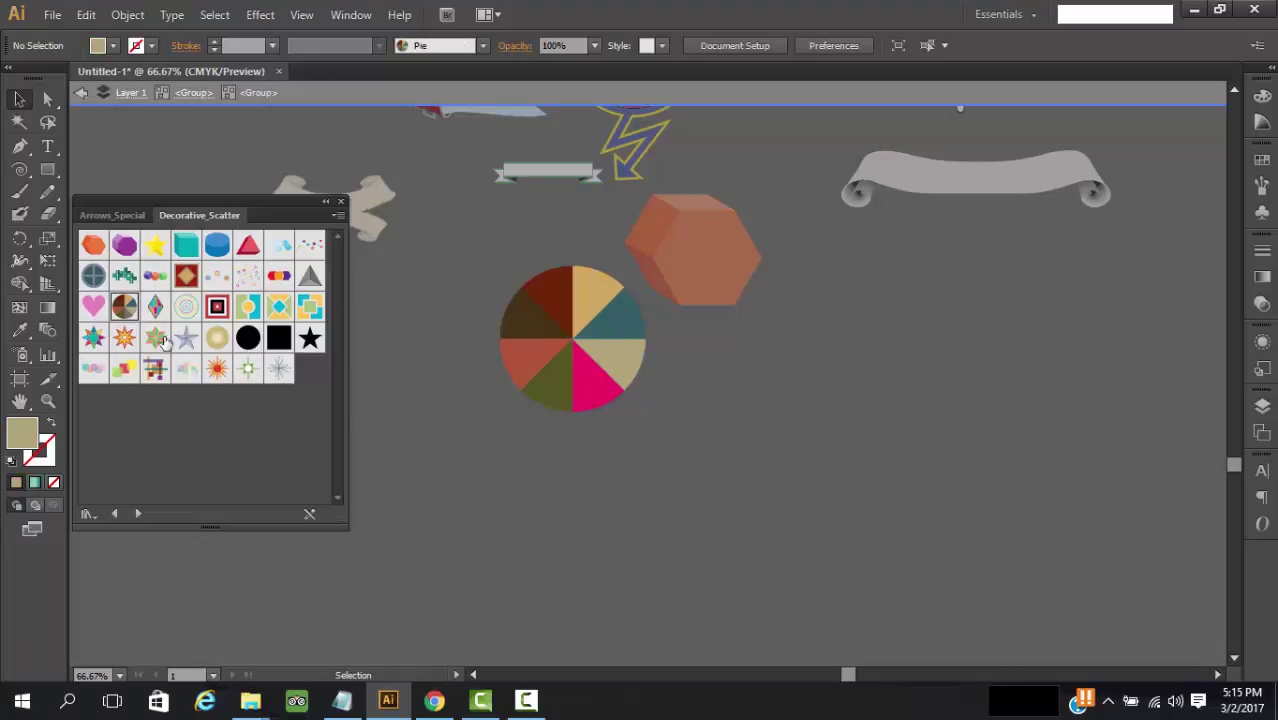
# Place the Hearts brush artwork as an object, enlarge it, and move it directly beneath the grey scroll banner.
pyautogui.click(92, 309)
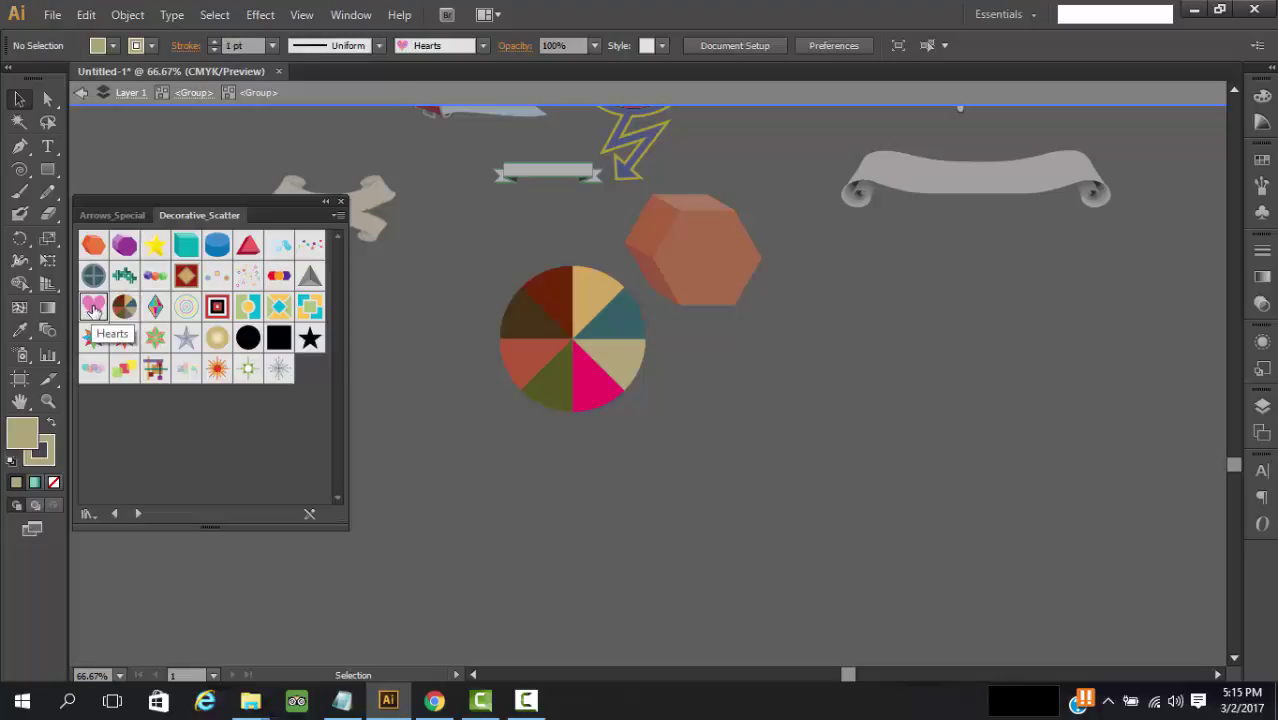
pyautogui.moveTo(92, 312); pyautogui.dragTo(884, 341)
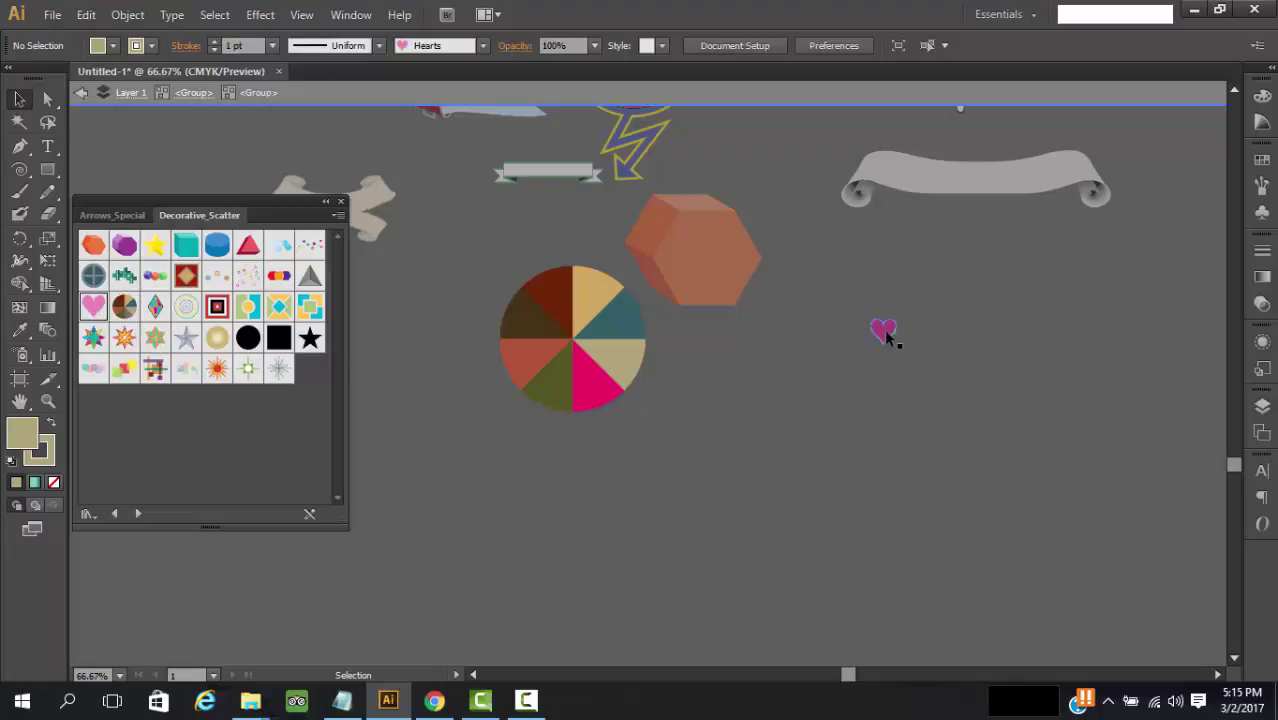
pyautogui.click(884, 330)
pyautogui.moveTo(895, 342); pyautogui.dragTo(1047, 475)
pyautogui.click(944, 536)
pyautogui.moveTo(970, 443); pyautogui.dragTo(970, 322)
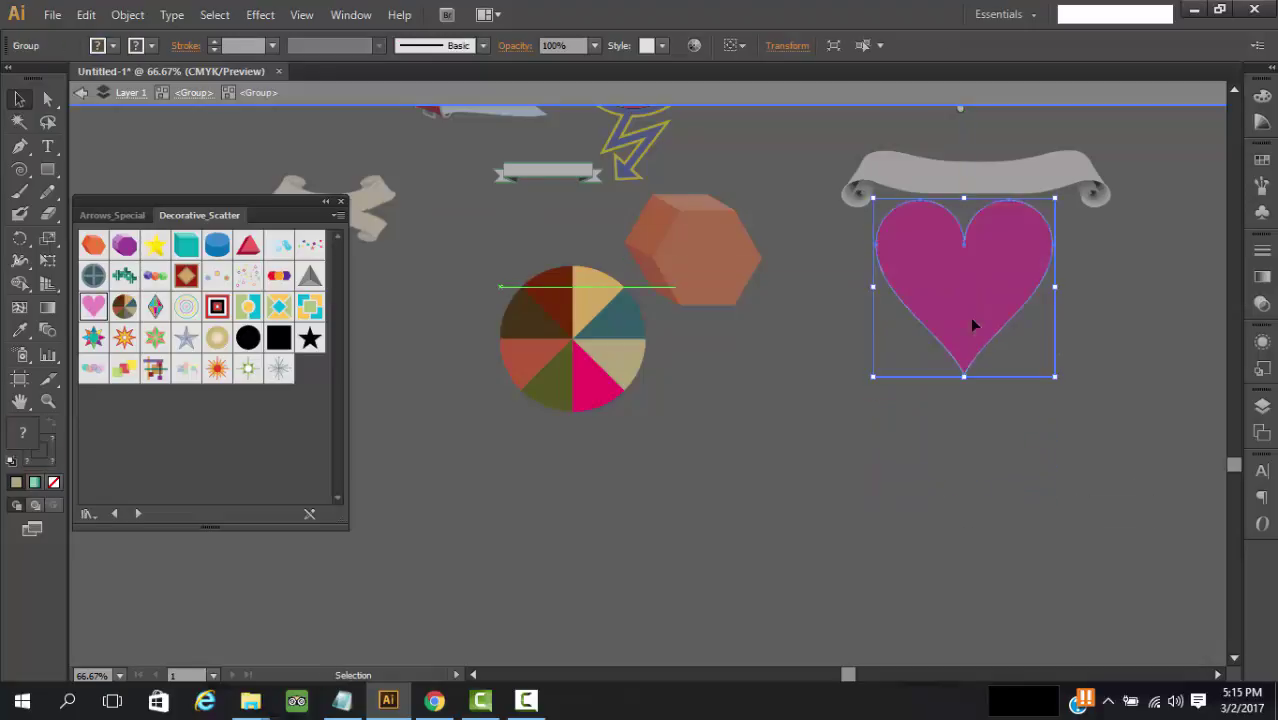
pyautogui.click(905, 420)
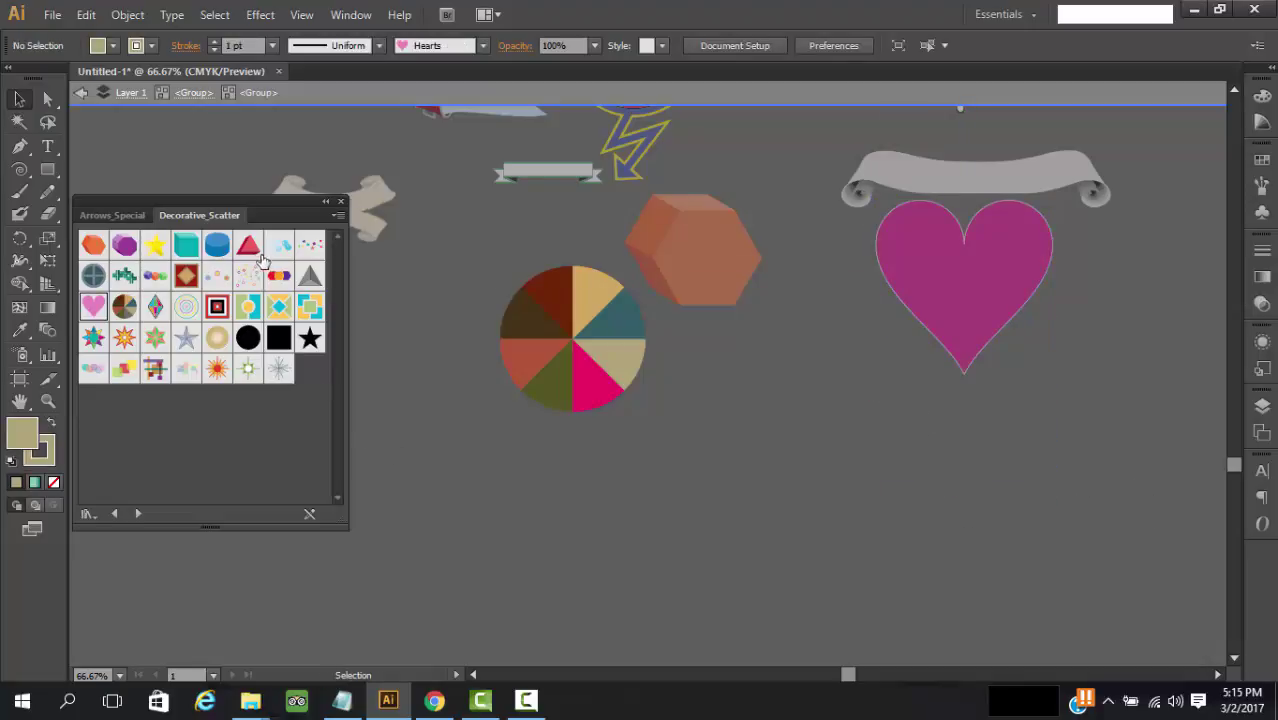
# Paint several long, wavy strokes with the Confetti scatter brush across the empty area below the pie and prism.
pyautogui.click(311, 247)
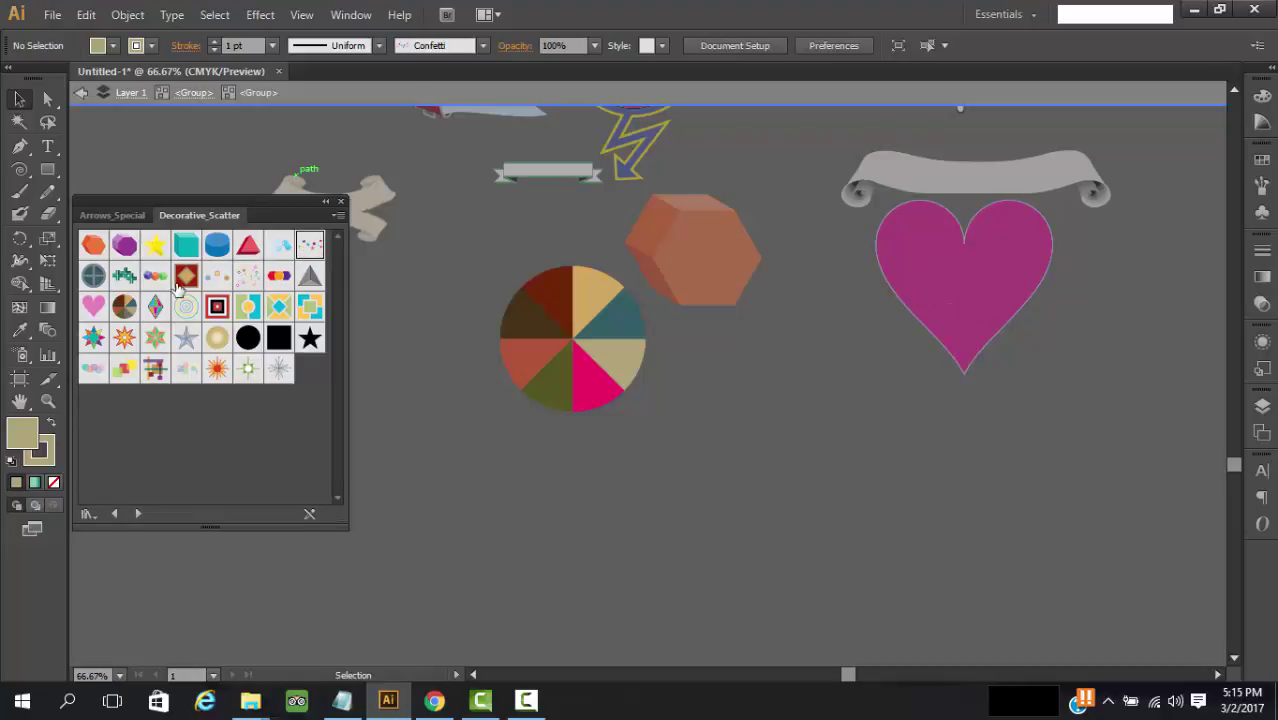
pyautogui.click(19, 192)
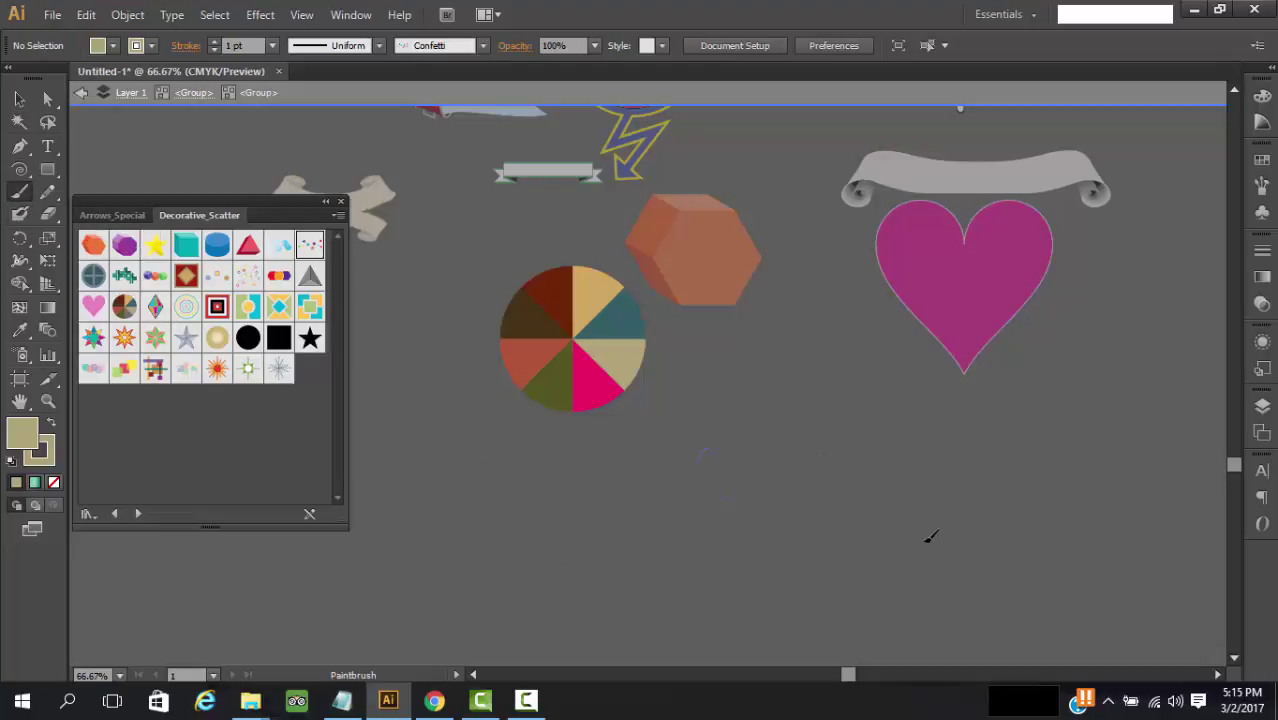
pyautogui.moveTo(925, 542); pyautogui.dragTo(925, 542)
pyautogui.scroll(-1, 763, 416)
pyautogui.scroll(-1, 799, 447)
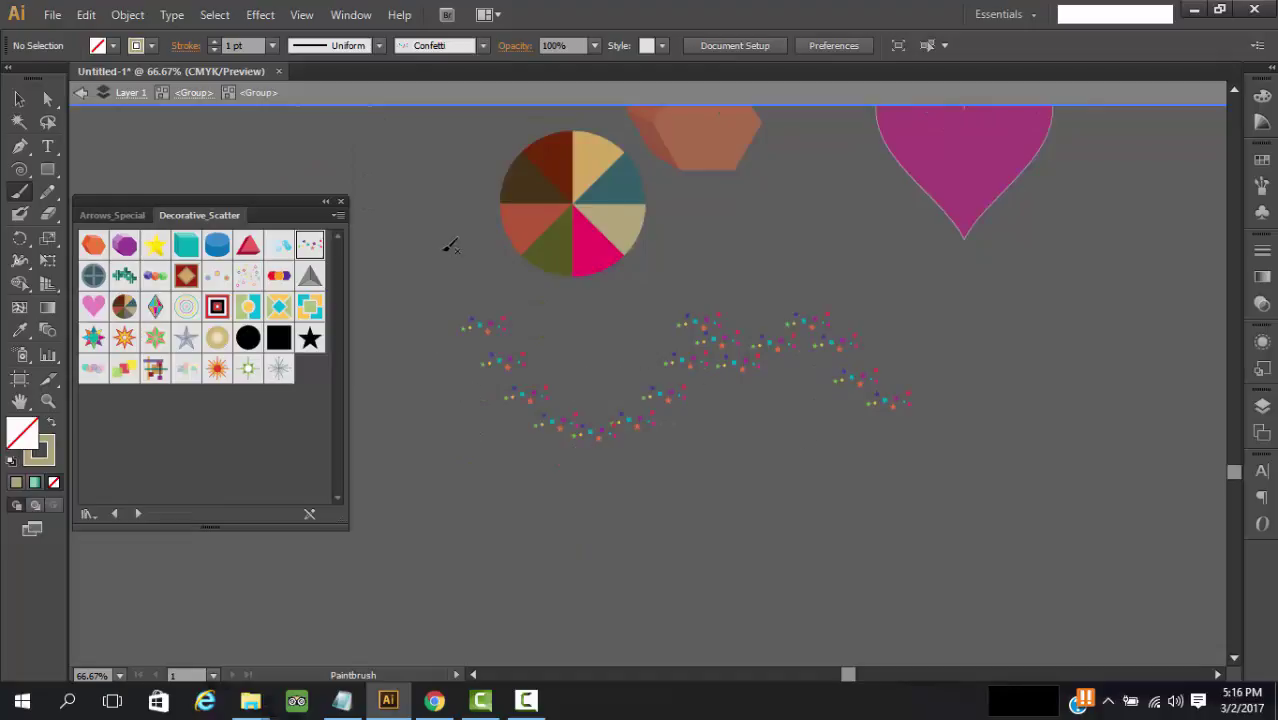
pyautogui.moveTo(573, 433); pyautogui.dragTo(916, 455)
# Paint strokes with the green Crosses scatter brush below the confetti and a short one near its right end.
pyautogui.click(124, 276)
pyautogui.moveTo(658, 524); pyautogui.dragTo(672, 532)
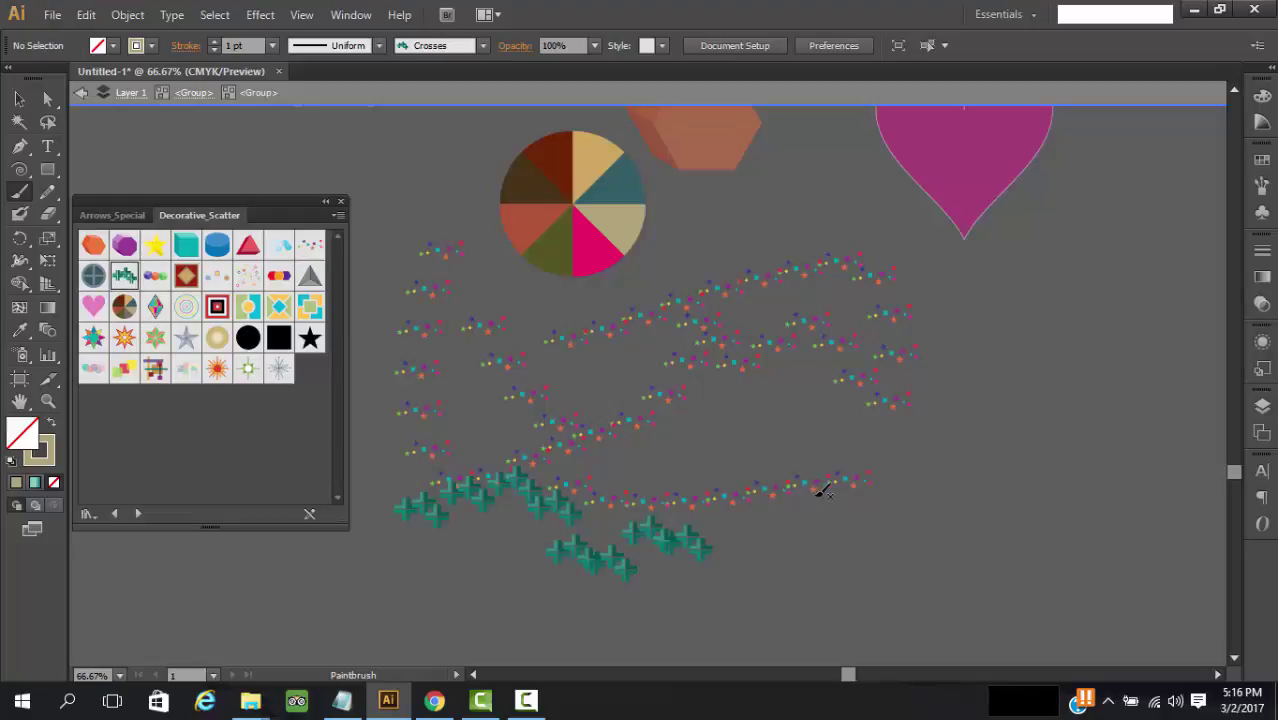
pyautogui.moveTo(807, 409); pyautogui.dragTo(781, 494)
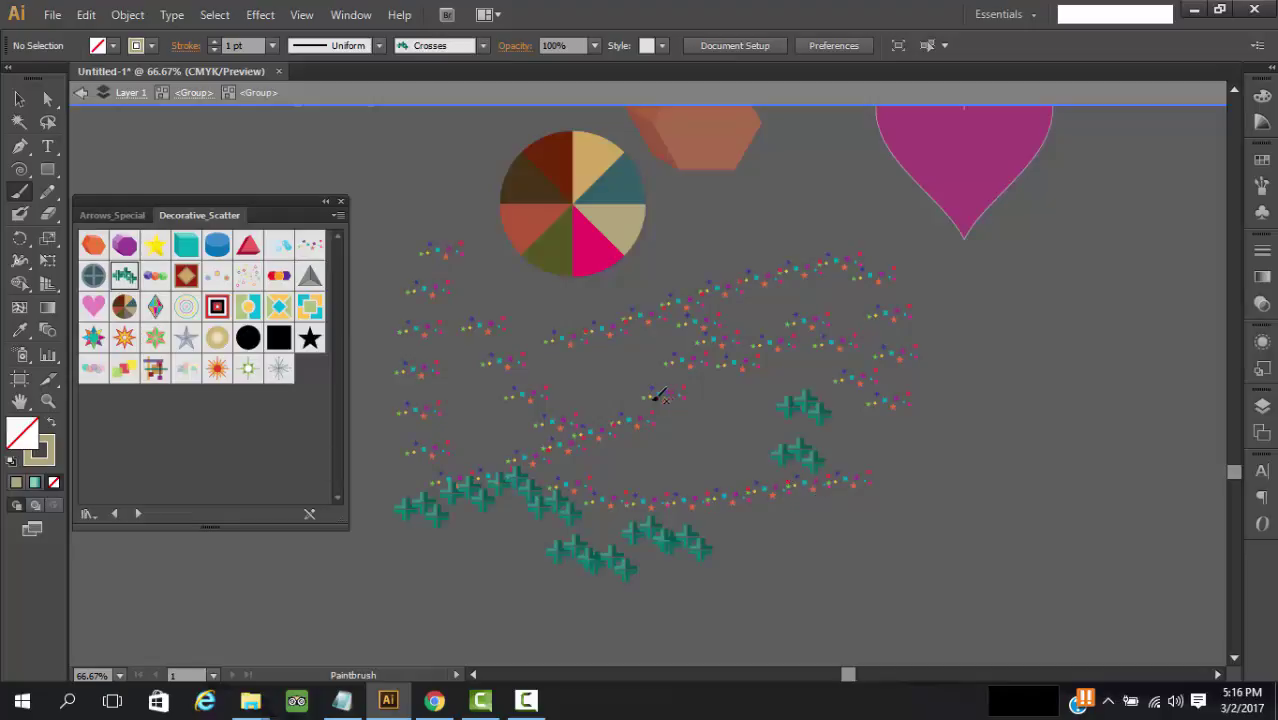
# Paint a V-shaped stroke over the confetti and a looping stroke to its right with the Prism scatter brush.
pyautogui.click(151, 309)
pyautogui.moveTo(558, 345); pyautogui.dragTo(795, 370)
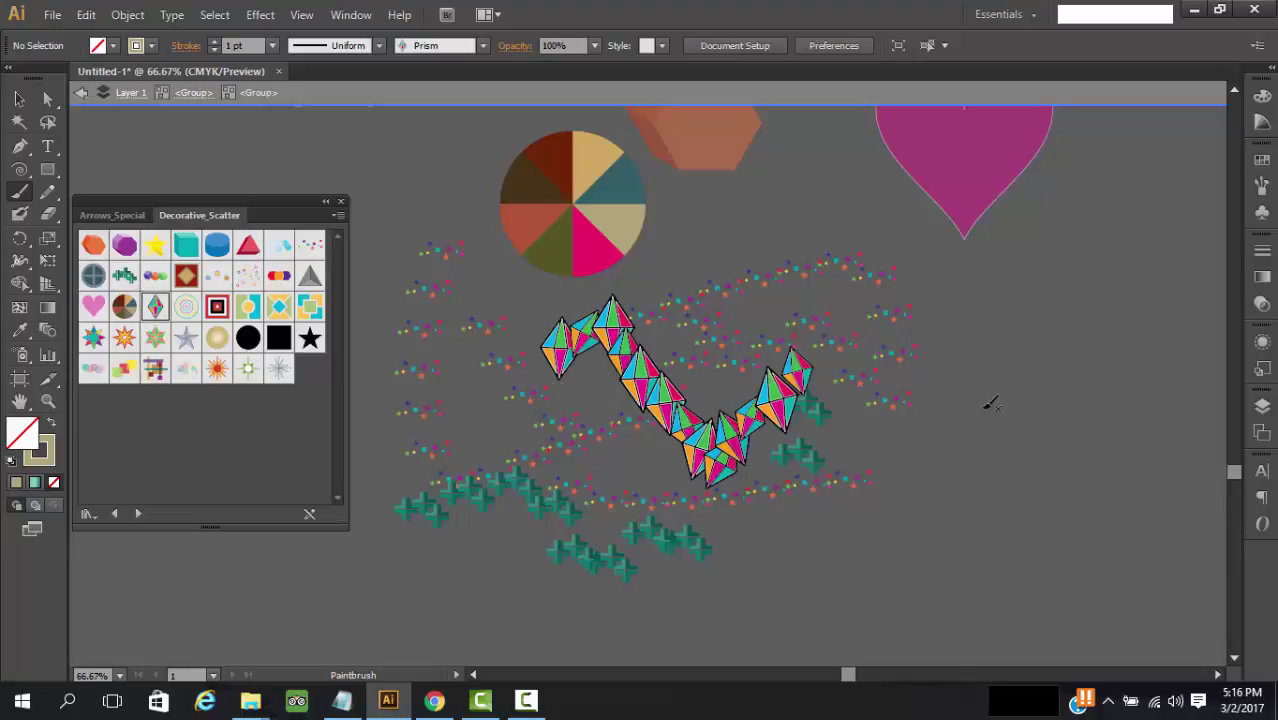
pyautogui.moveTo(876, 372); pyautogui.dragTo(945, 328)
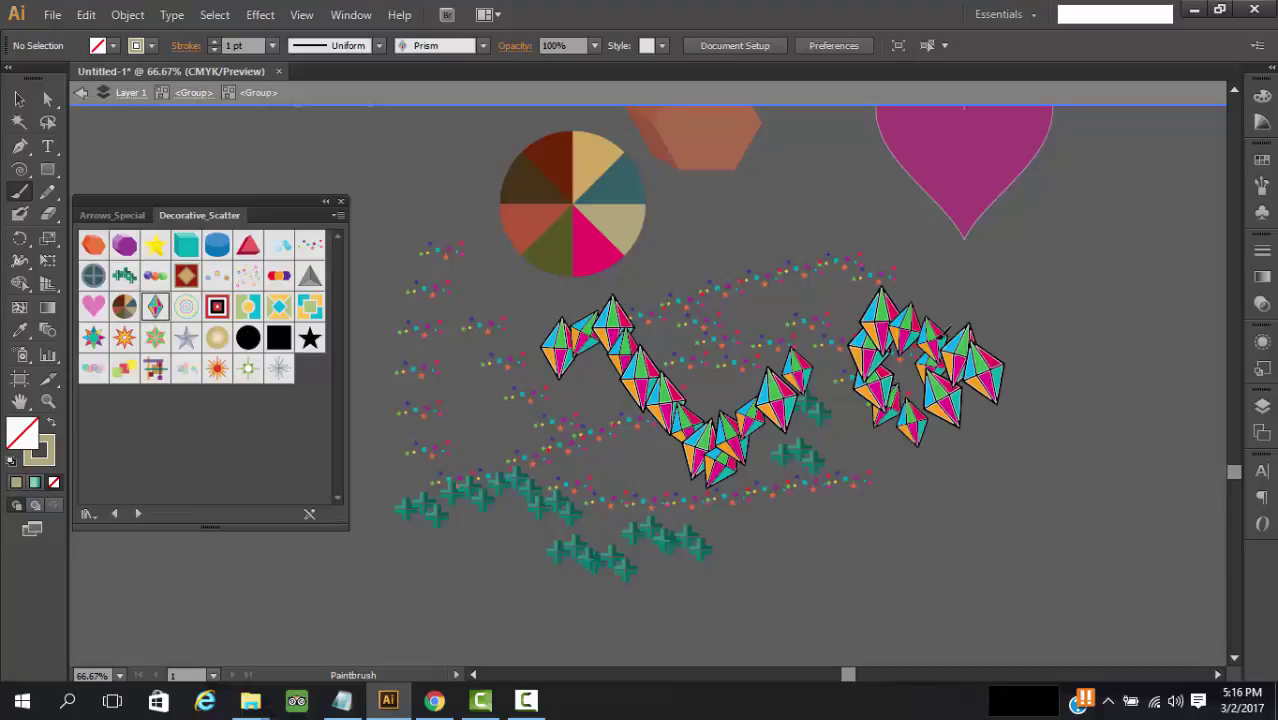
# Paint a short upright stroke and a curving stroke with the Star 3 scatter brush between the two prism strokes.
pyautogui.click(155, 339)
pyautogui.moveTo(752, 378); pyautogui.dragTo(788, 250)
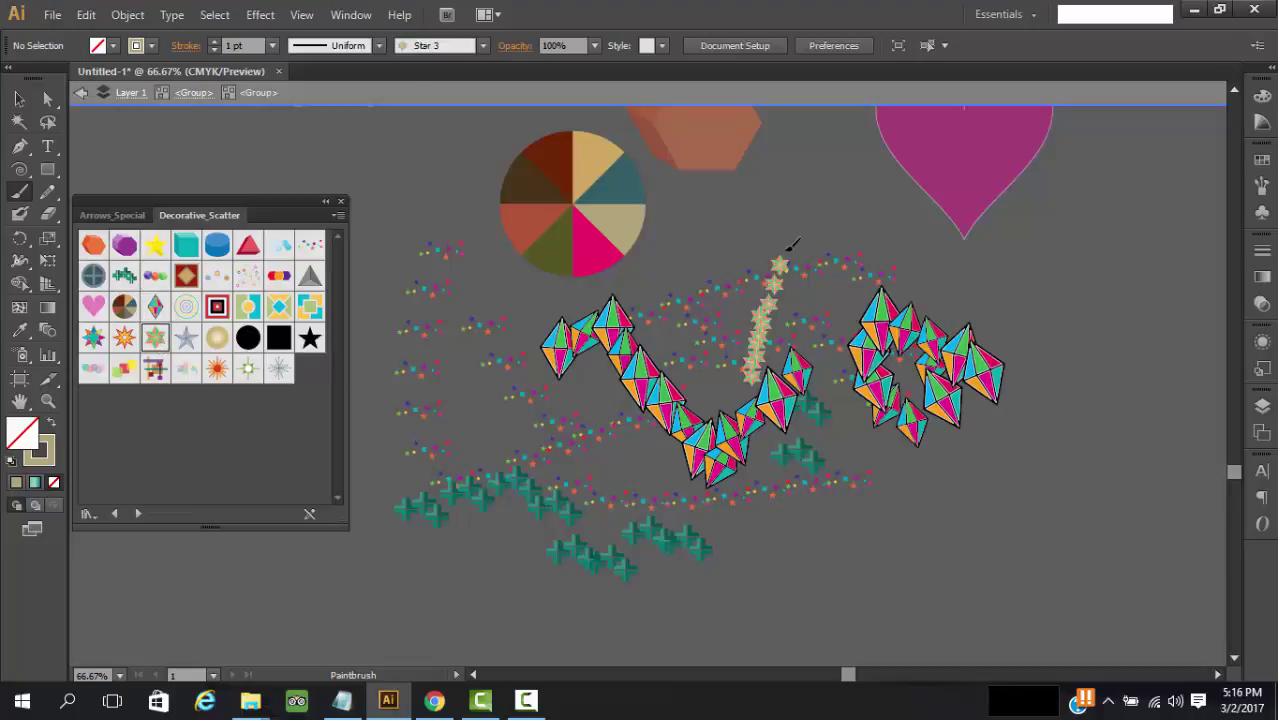
pyautogui.moveTo(841, 344); pyautogui.dragTo(844, 346)
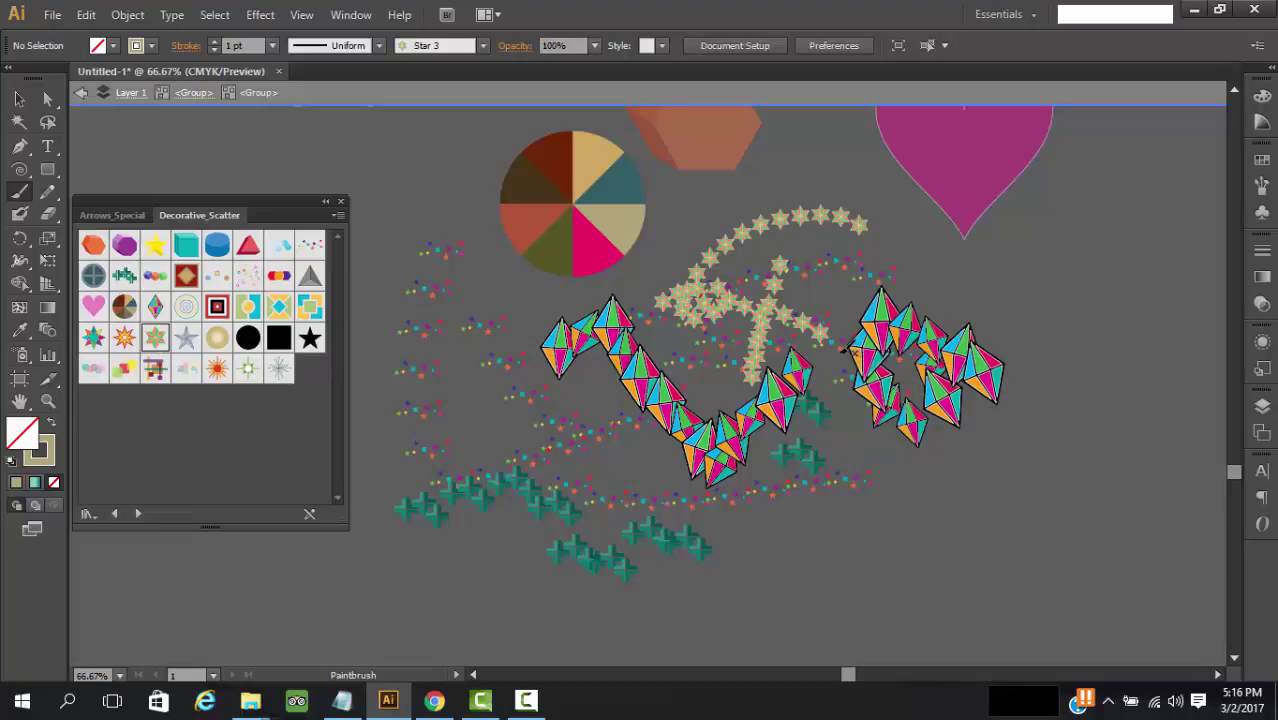
# Paint a long Star 3 stroke from left of the pie using a wavy variable width profile, and leave isolation mode.
pyautogui.click(378, 46)
pyautogui.click(339, 135)
pyautogui.moveTo(444, 196); pyautogui.dragTo(756, 244)
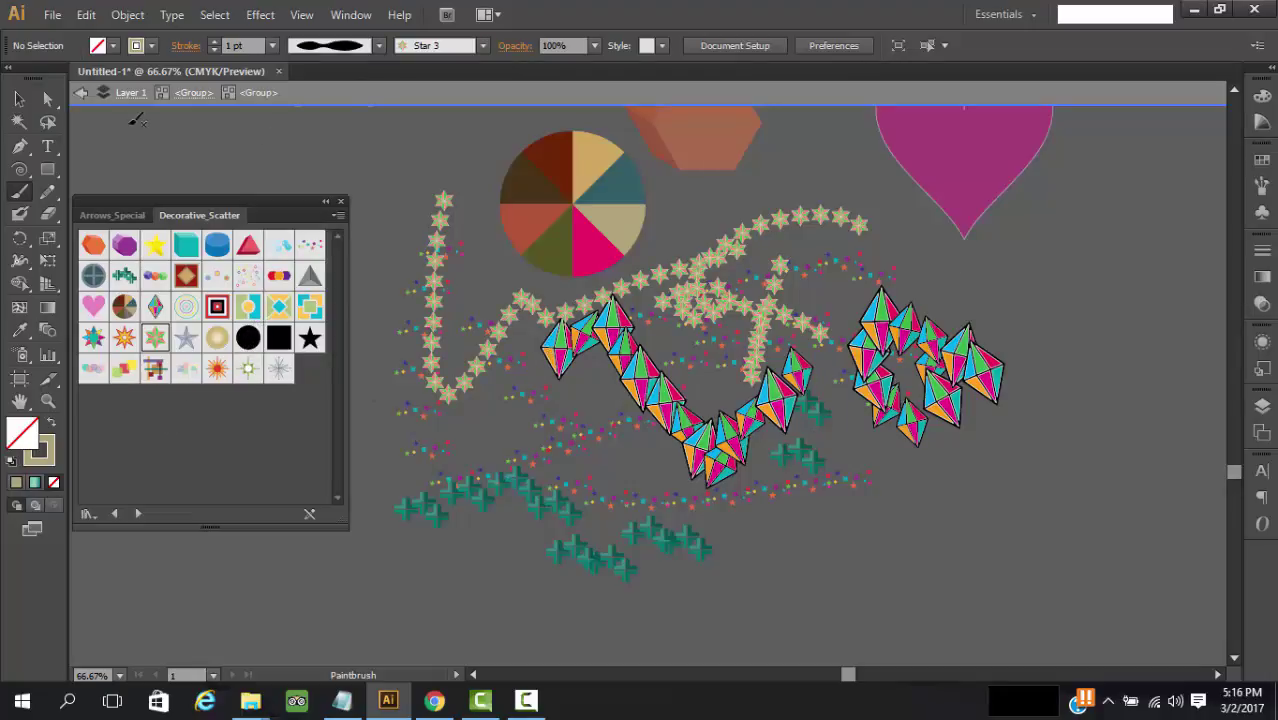
pyautogui.click(81, 92)
pyautogui.click(81, 92)
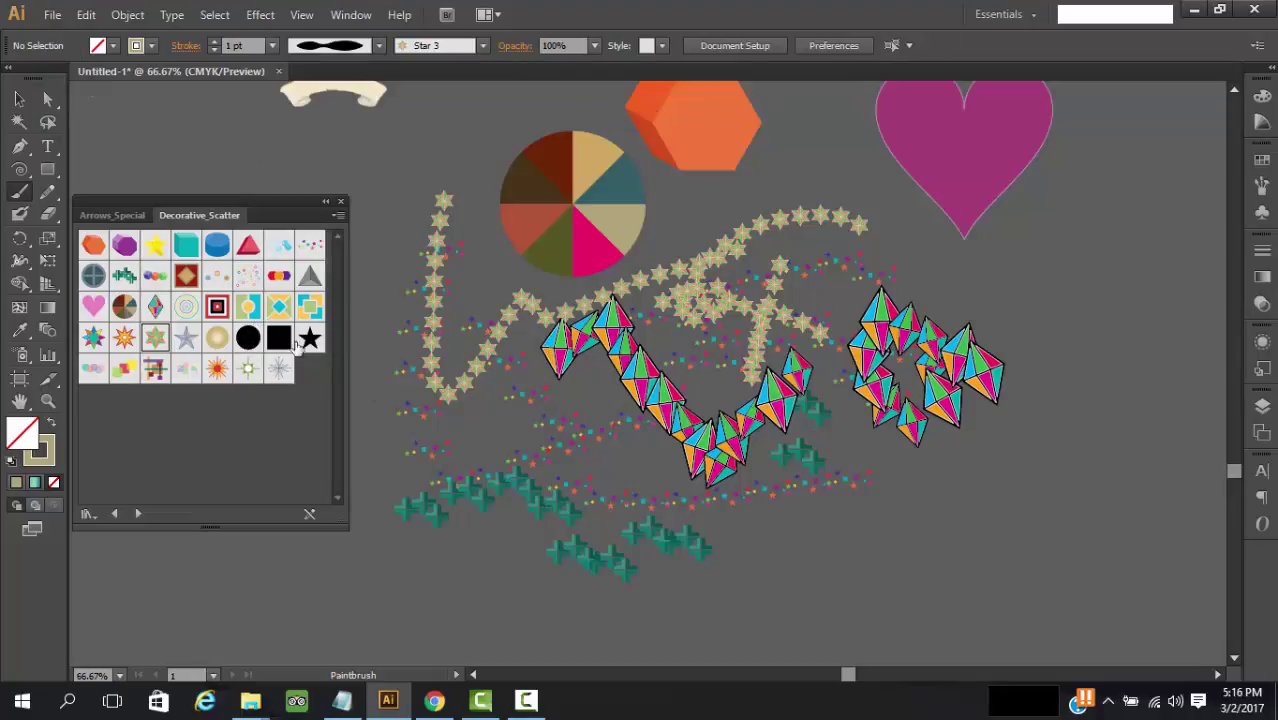
# Paint loose strokes with the Rings scatter brush below the crosses and on toward the right of the artwork.
pyautogui.click(186, 306)
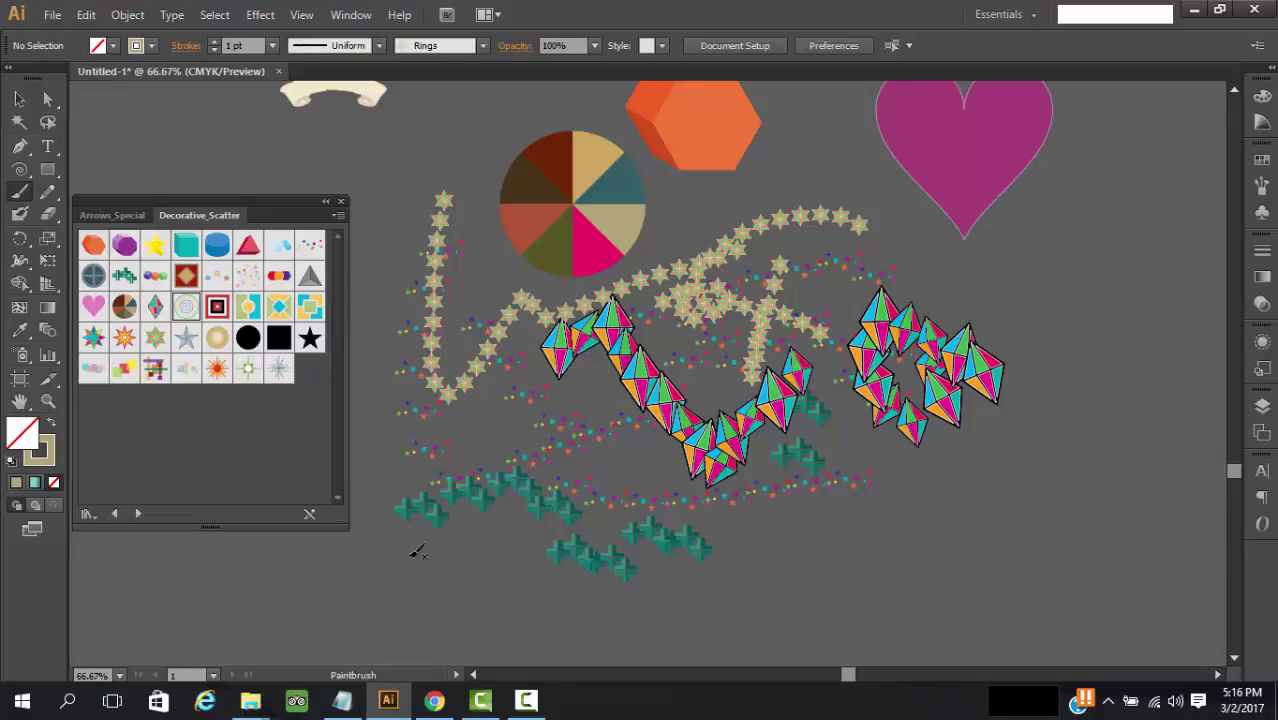
pyautogui.moveTo(612, 533); pyautogui.dragTo(825, 522)
pyautogui.scroll(-2, 826, 515)
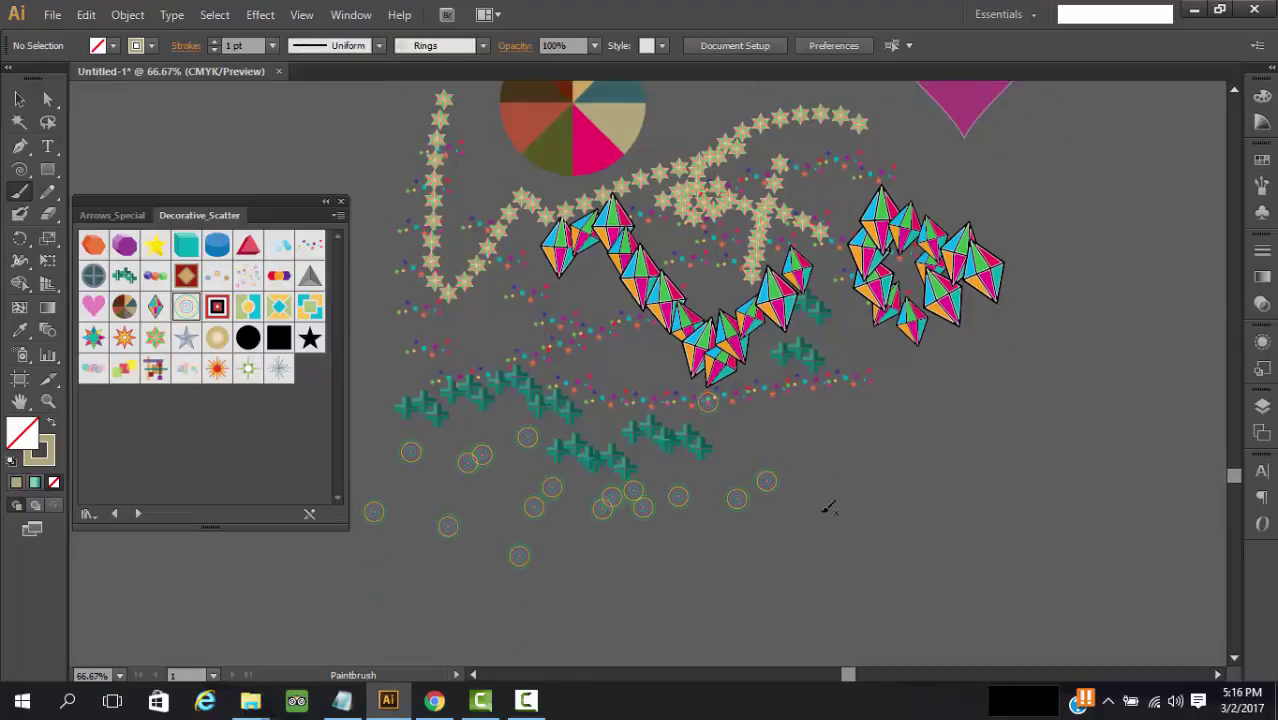
pyautogui.moveTo(955, 523); pyautogui.dragTo(849, 439)
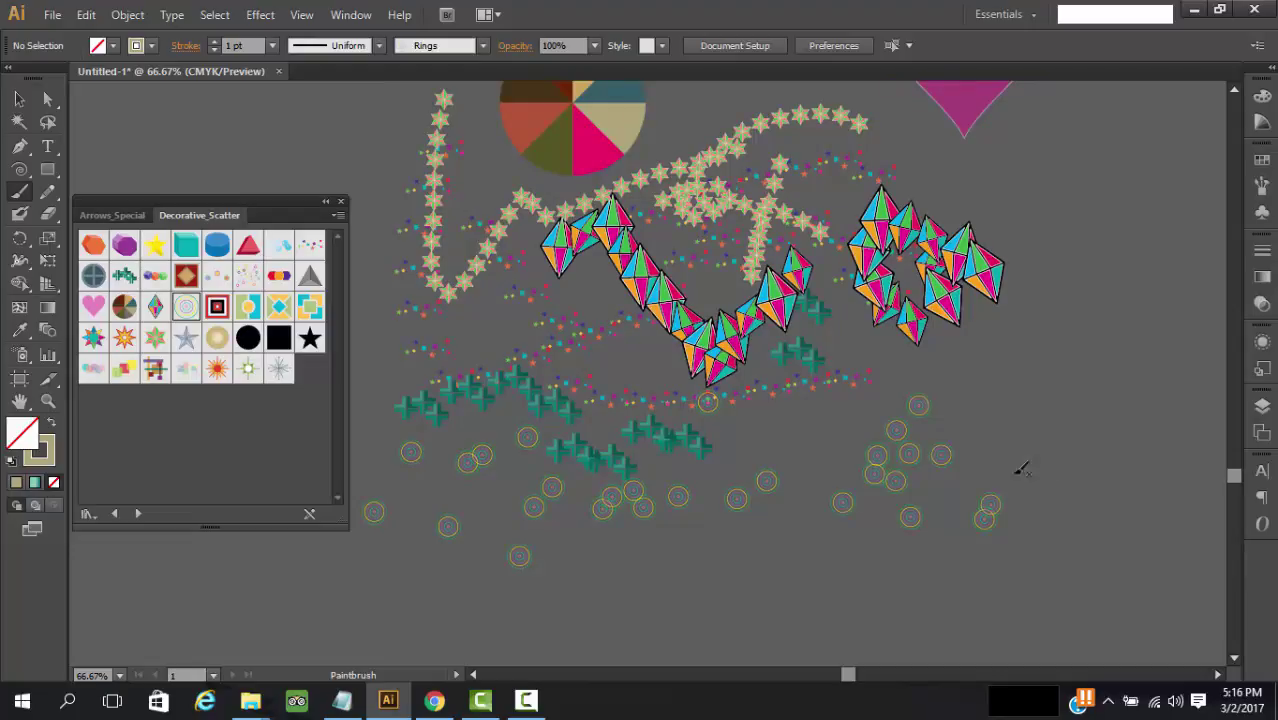
pyautogui.moveTo(1020, 469); pyautogui.dragTo(1068, 372)
# Paint a wavy Tiny Stars stroke below the rings, plus a short and a long 4pt. Star stroke around it.
pyautogui.click(309, 338)
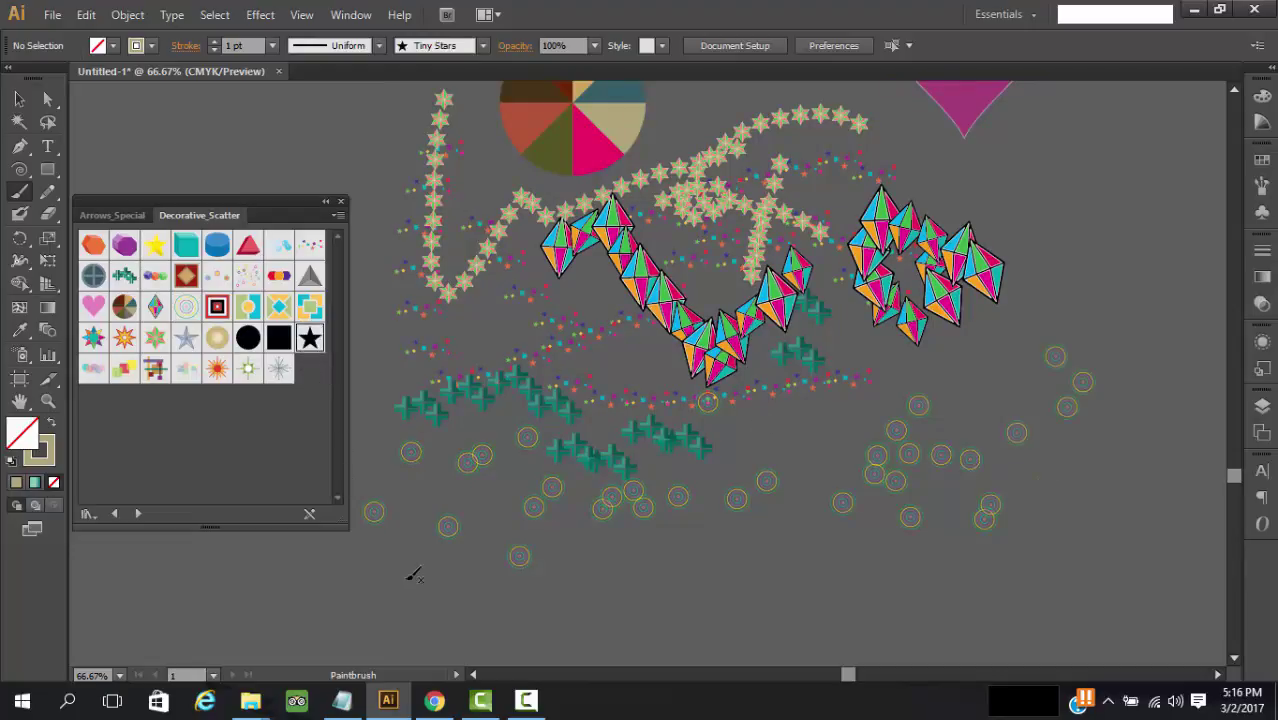
pyautogui.moveTo(640, 563); pyautogui.dragTo(410, 585)
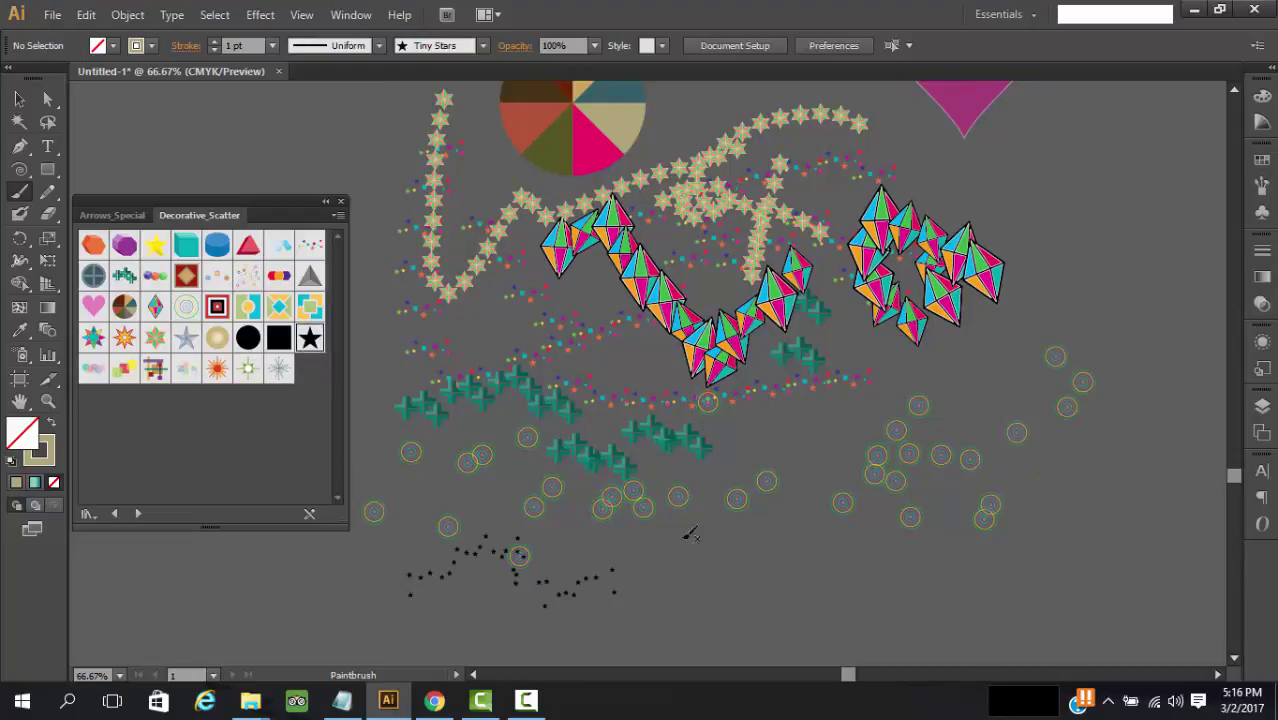
pyautogui.click(250, 370)
pyautogui.moveTo(466, 517); pyautogui.dragTo(362, 558)
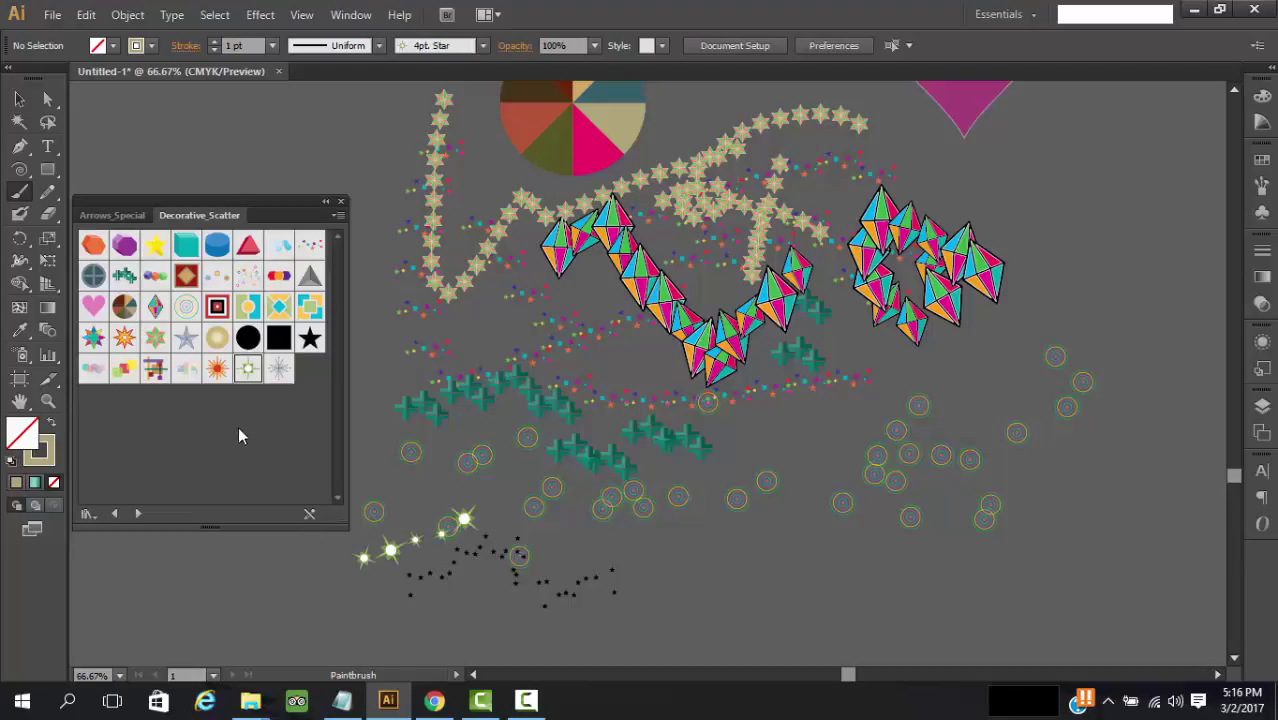
pyautogui.scroll(-4, 537, 370)
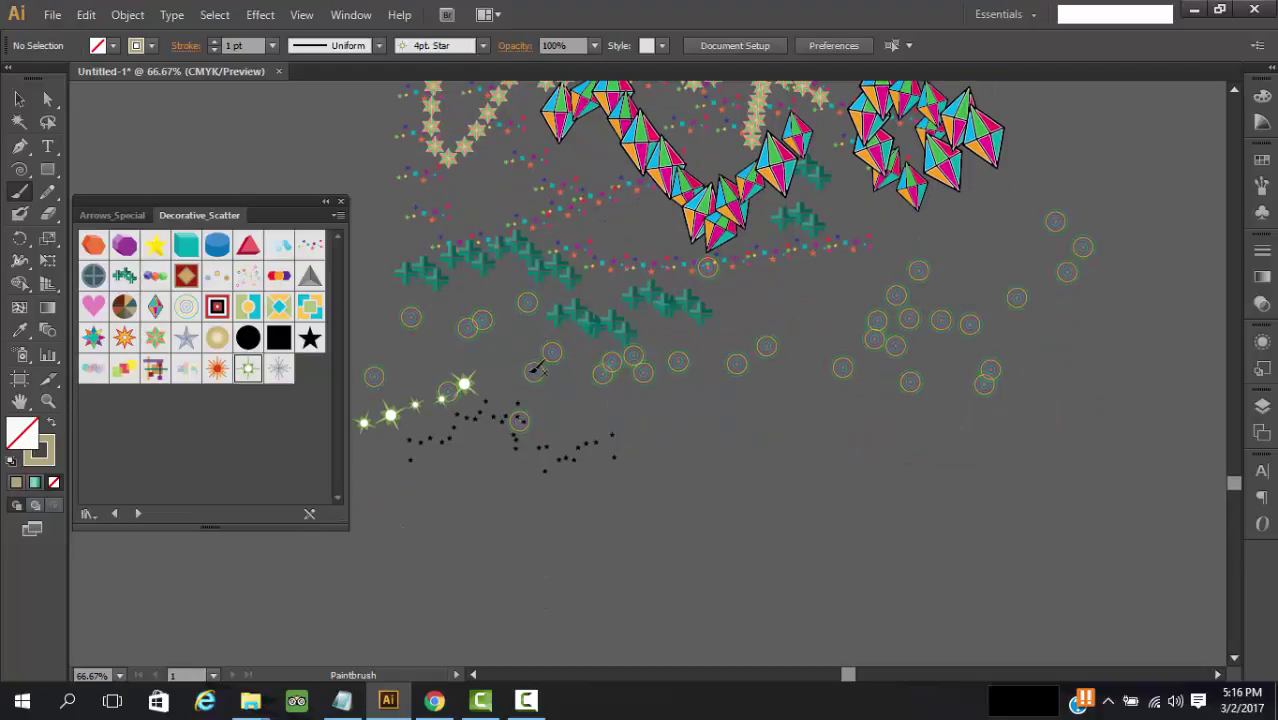
pyautogui.moveTo(420, 540); pyautogui.dragTo(818, 448)
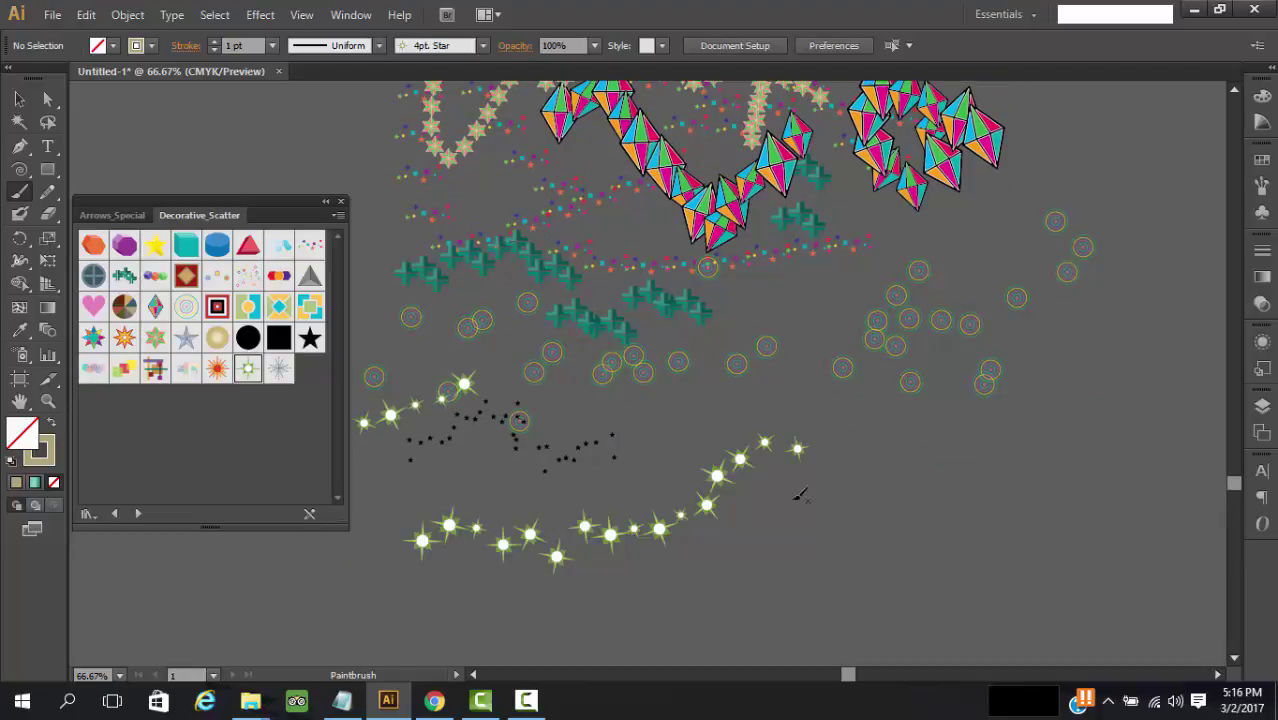
# Paint an arch with the transparent overlapping-circles brush and a dipping 4pt. Star stroke to the left of it.
pyautogui.click(94, 370)
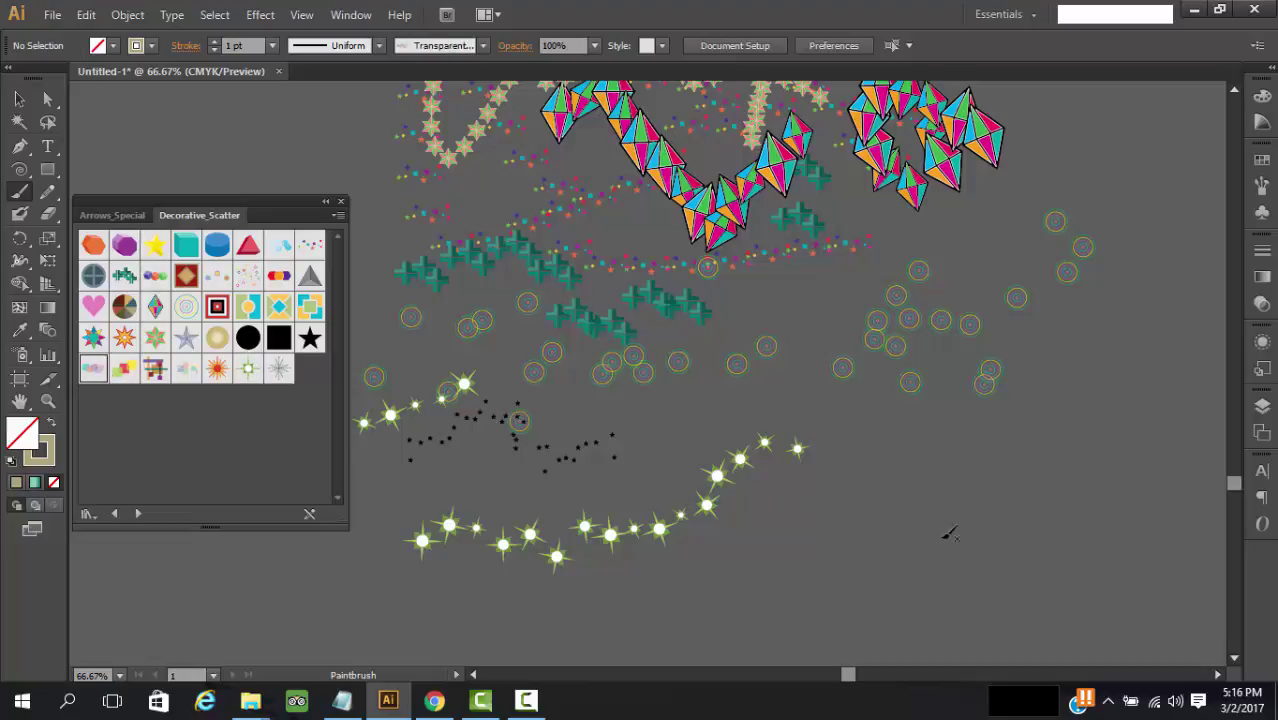
pyautogui.moveTo(820, 544); pyautogui.dragTo(975, 515)
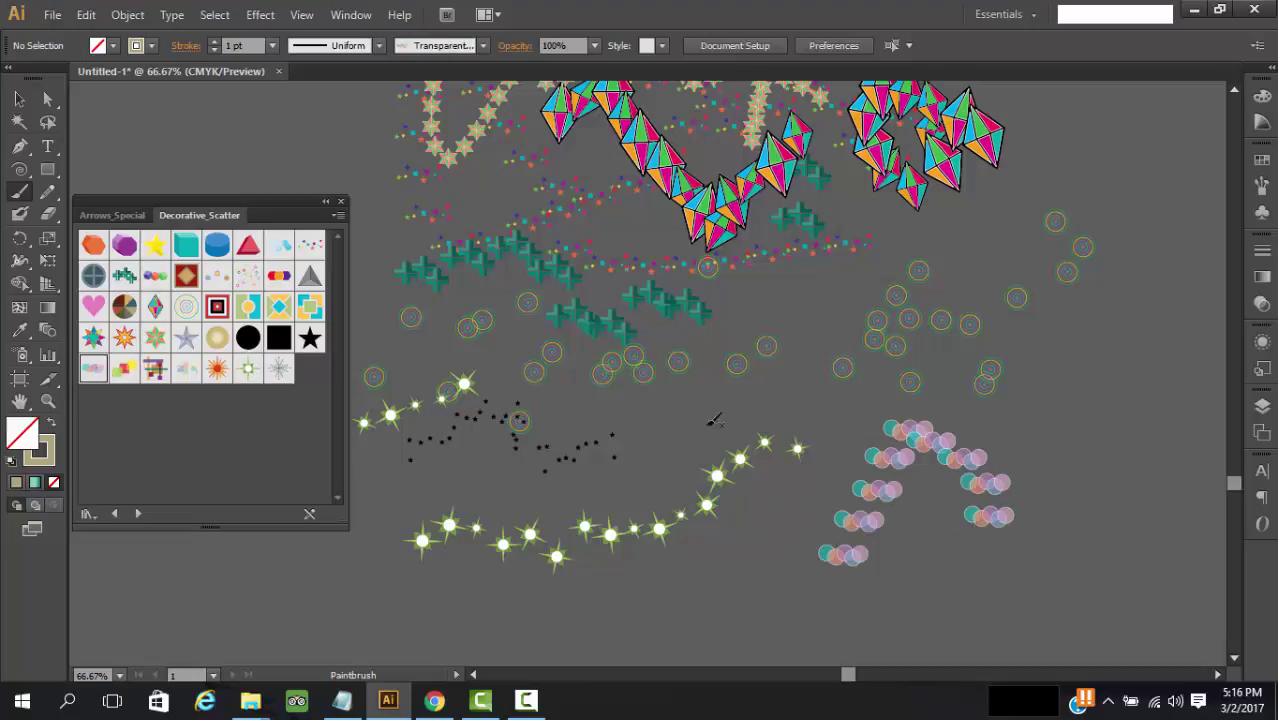
pyautogui.click(249, 370)
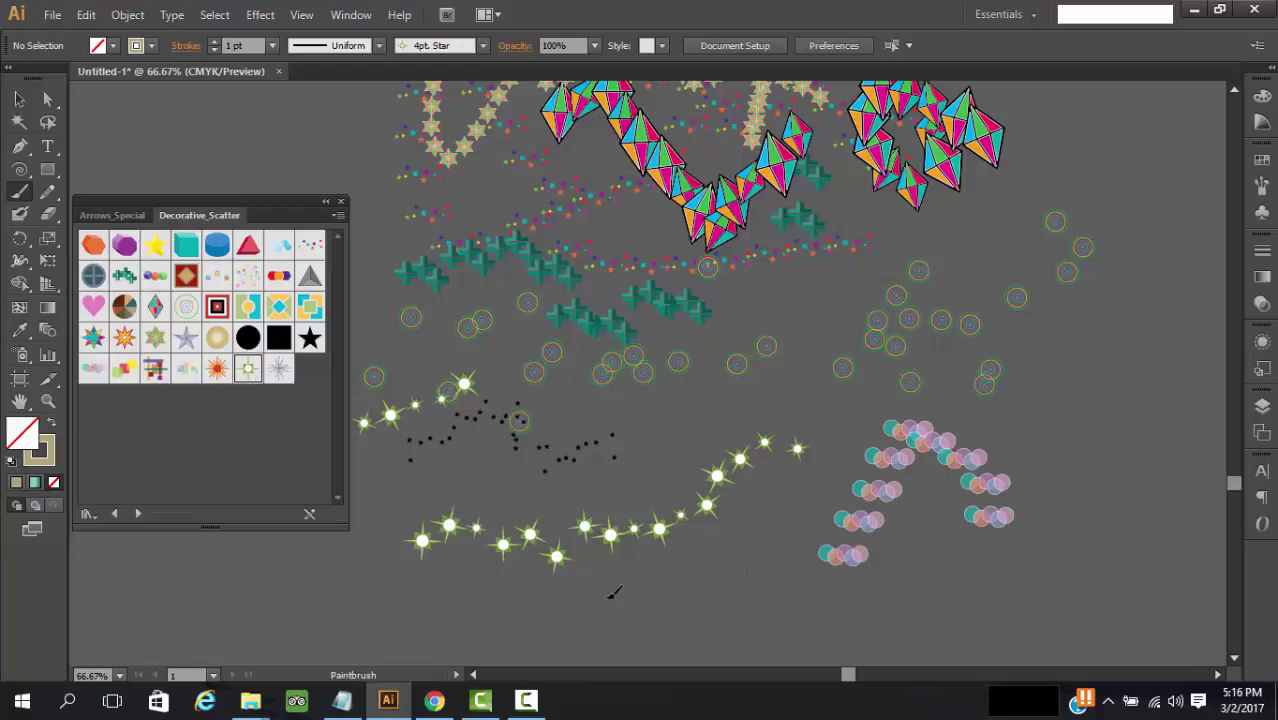
pyautogui.moveTo(611, 595); pyautogui.dragTo(752, 572)
pyautogui.scroll(-3, 808, 556)
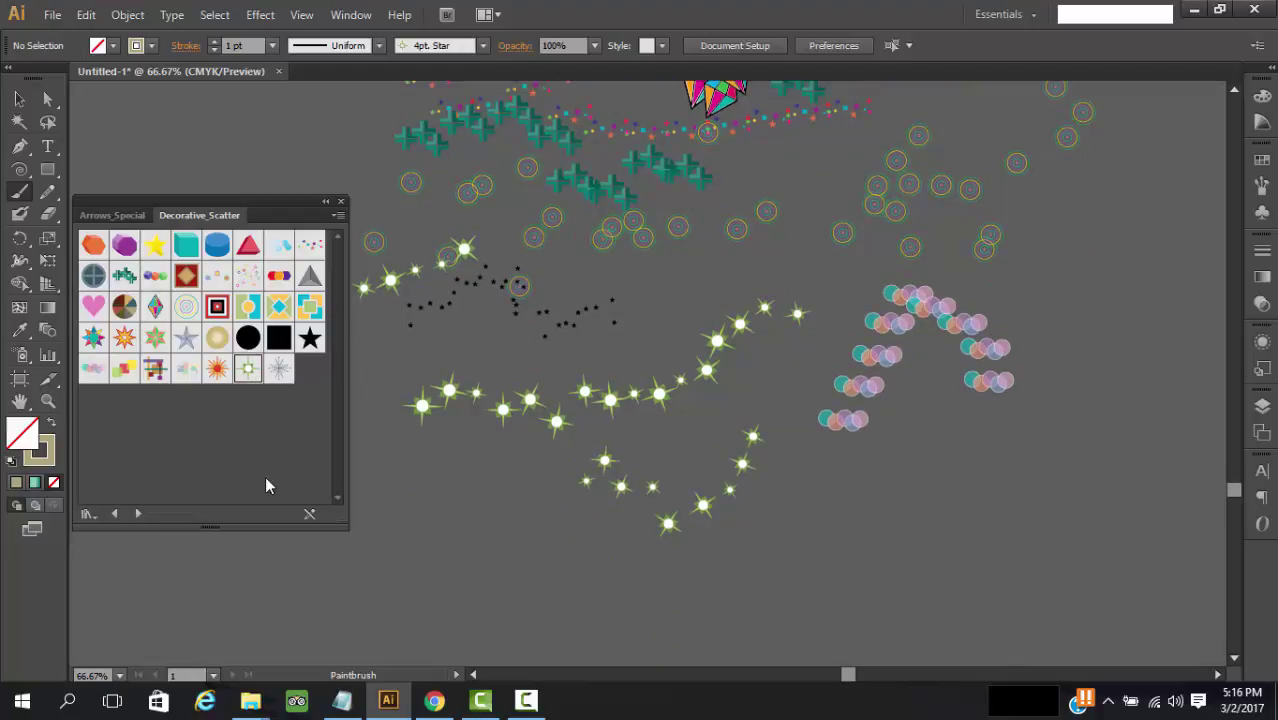
# Draw a large rectangle below the star strokes, give it a tan fill and outline it with the Squares scatter brush.
pyautogui.click(50, 172)
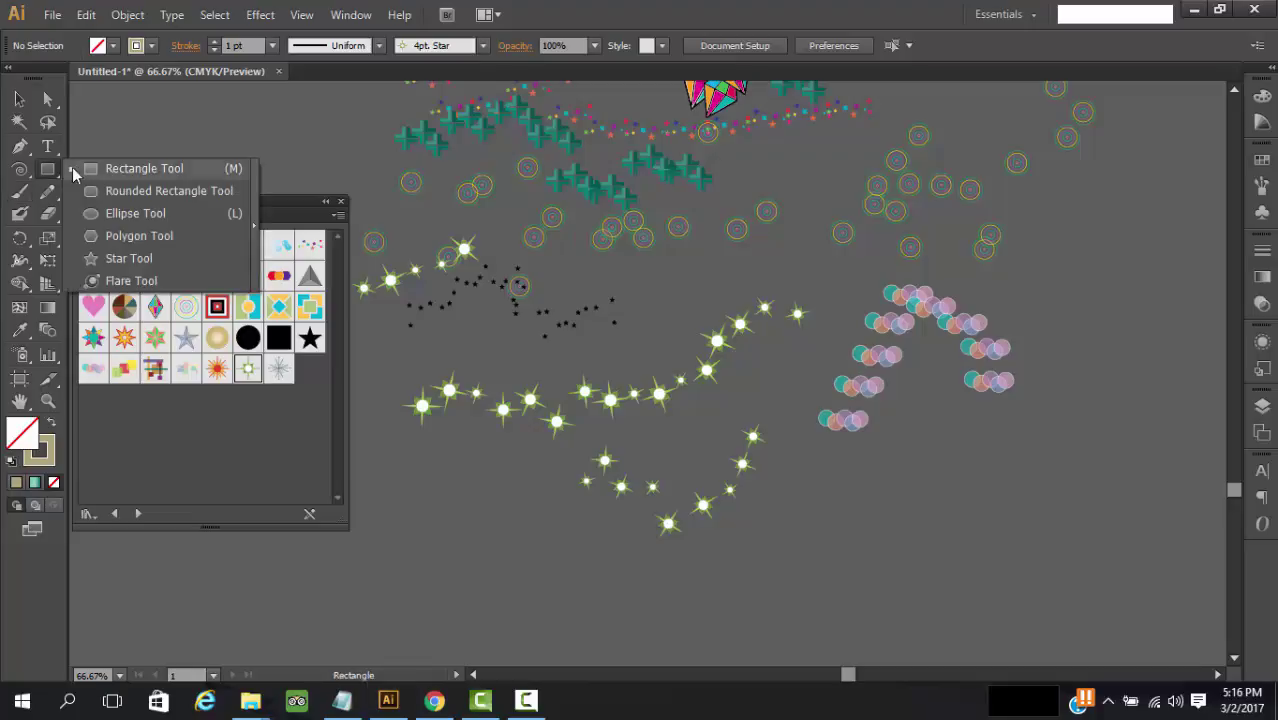
pyautogui.click(108, 170)
pyautogui.scroll(-5, 700, 400)
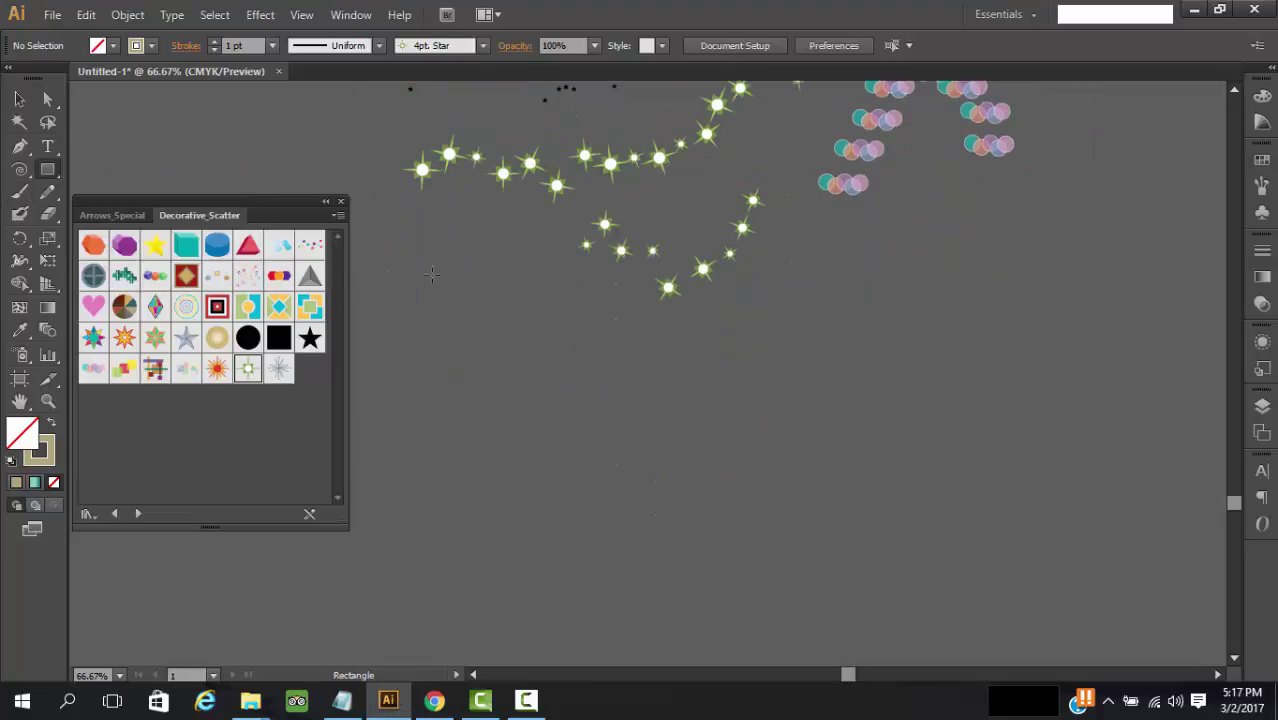
pyautogui.moveTo(432, 275); pyautogui.dragTo(696, 521)
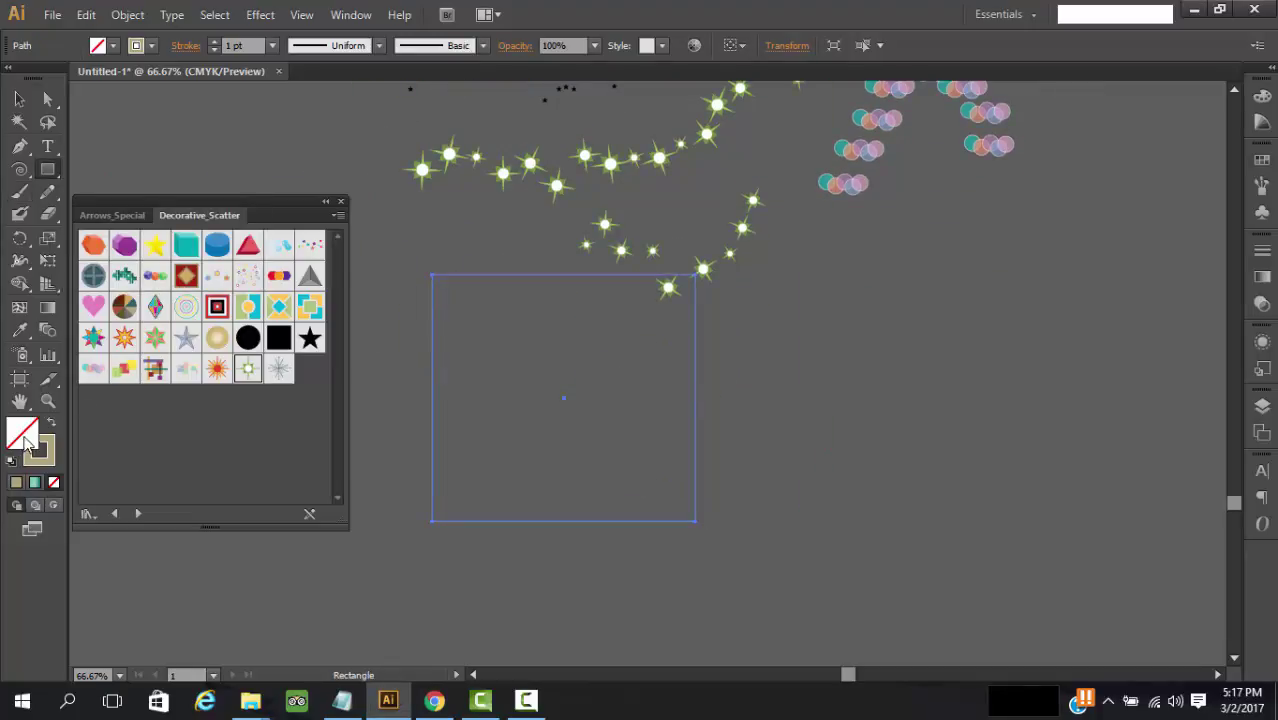
pyautogui.click(217, 306)
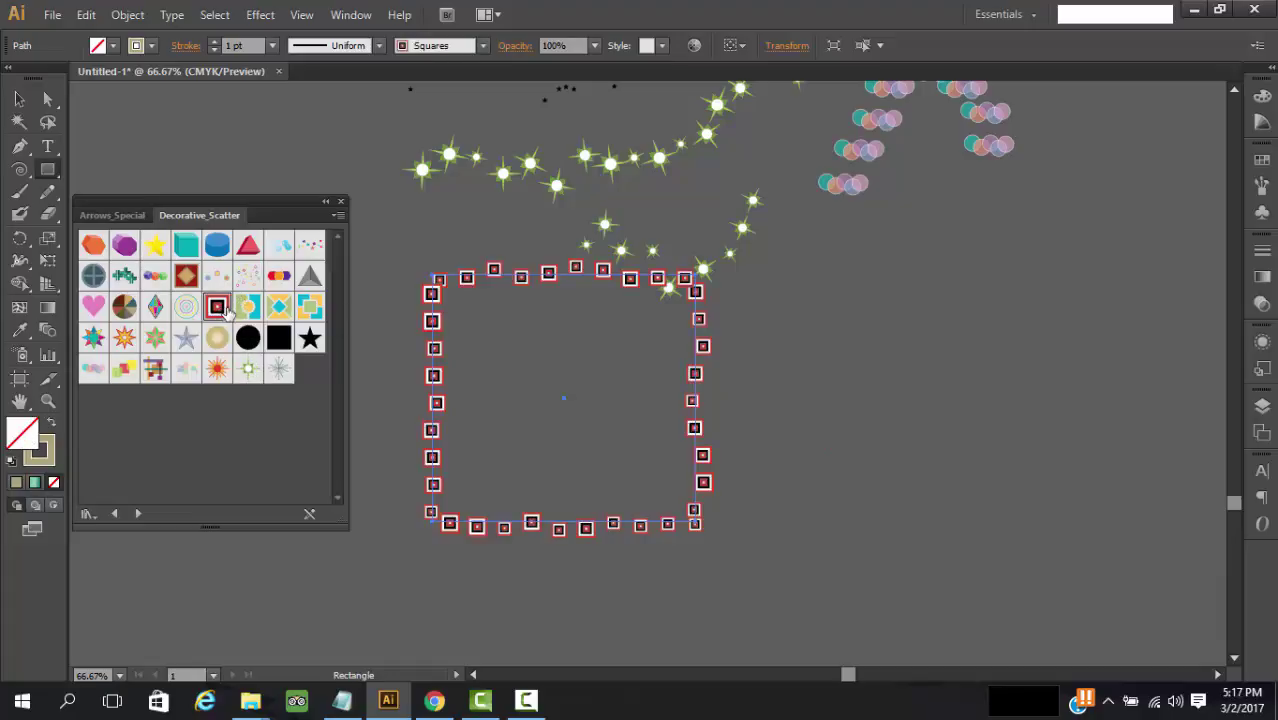
pyautogui.click(52, 423)
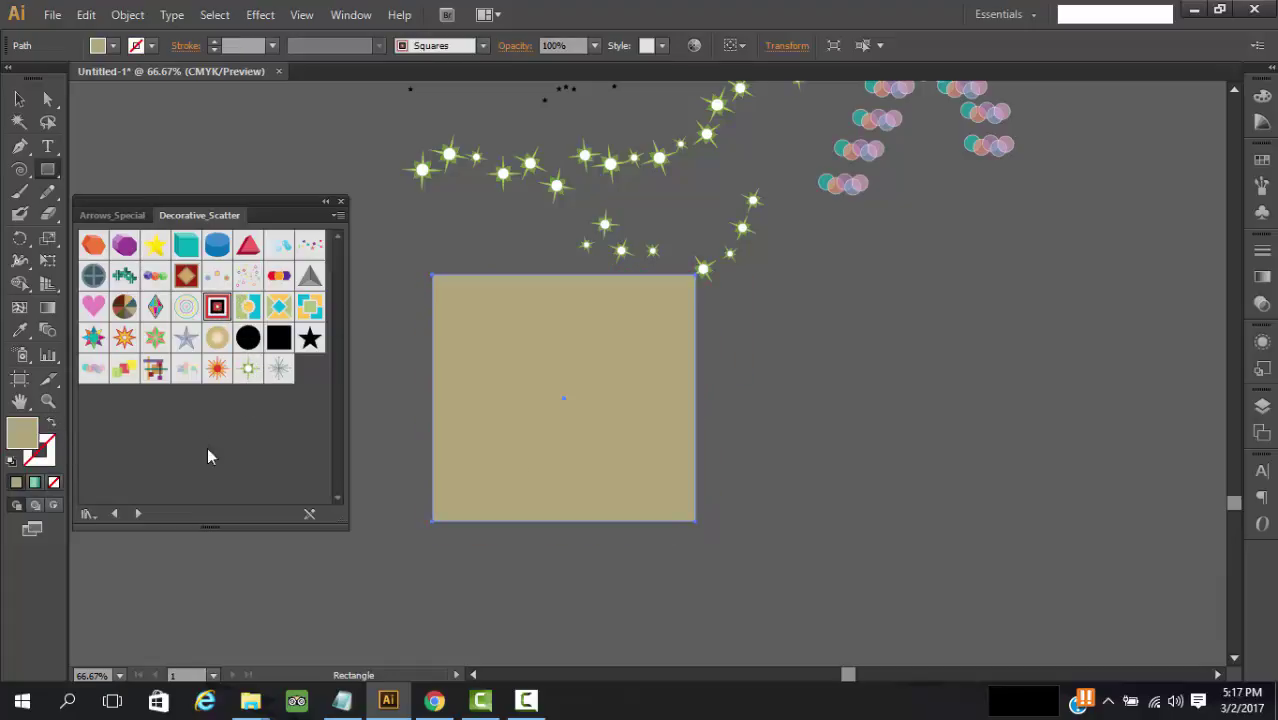
pyautogui.click(217, 306)
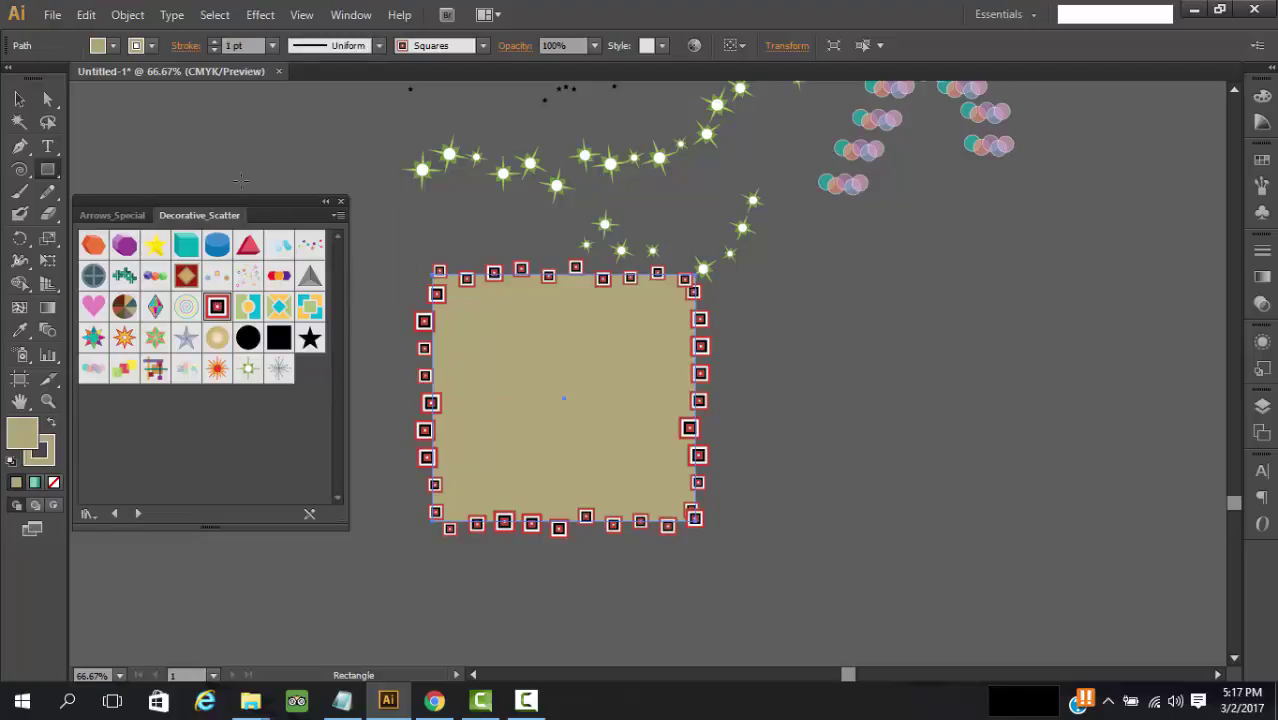
pyautogui.click(112, 46)
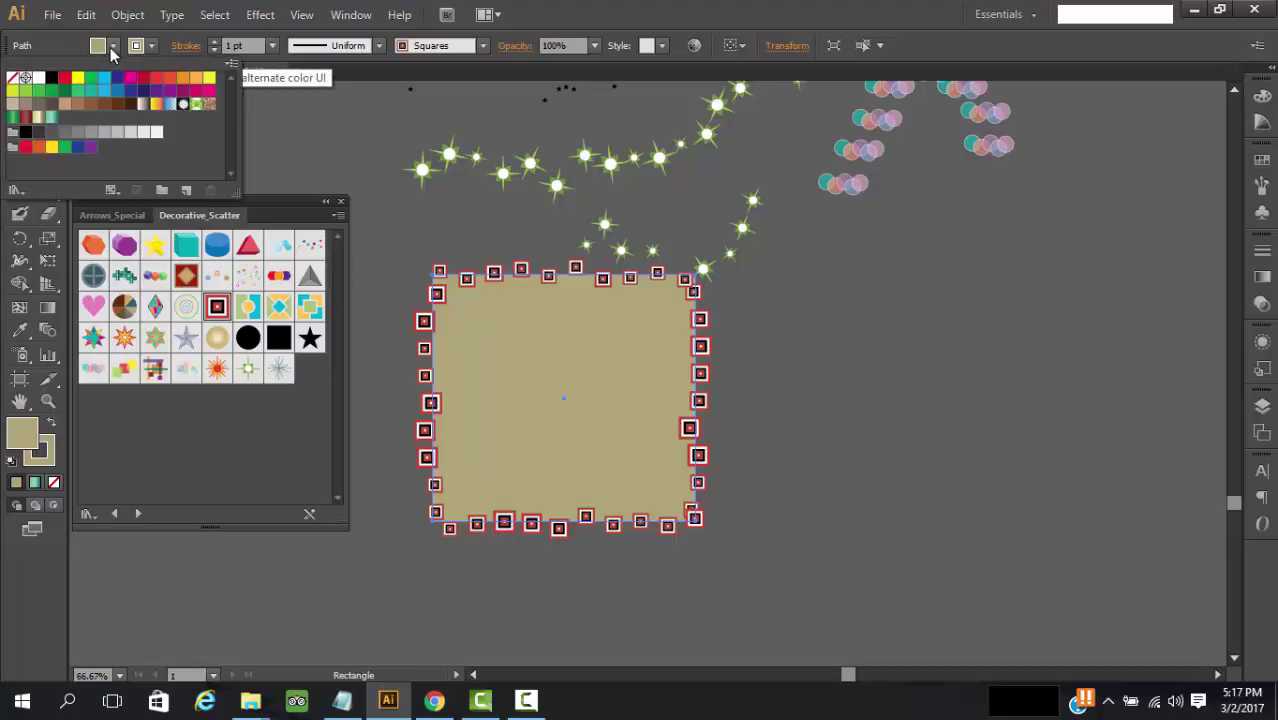
pyautogui.click(16, 191)
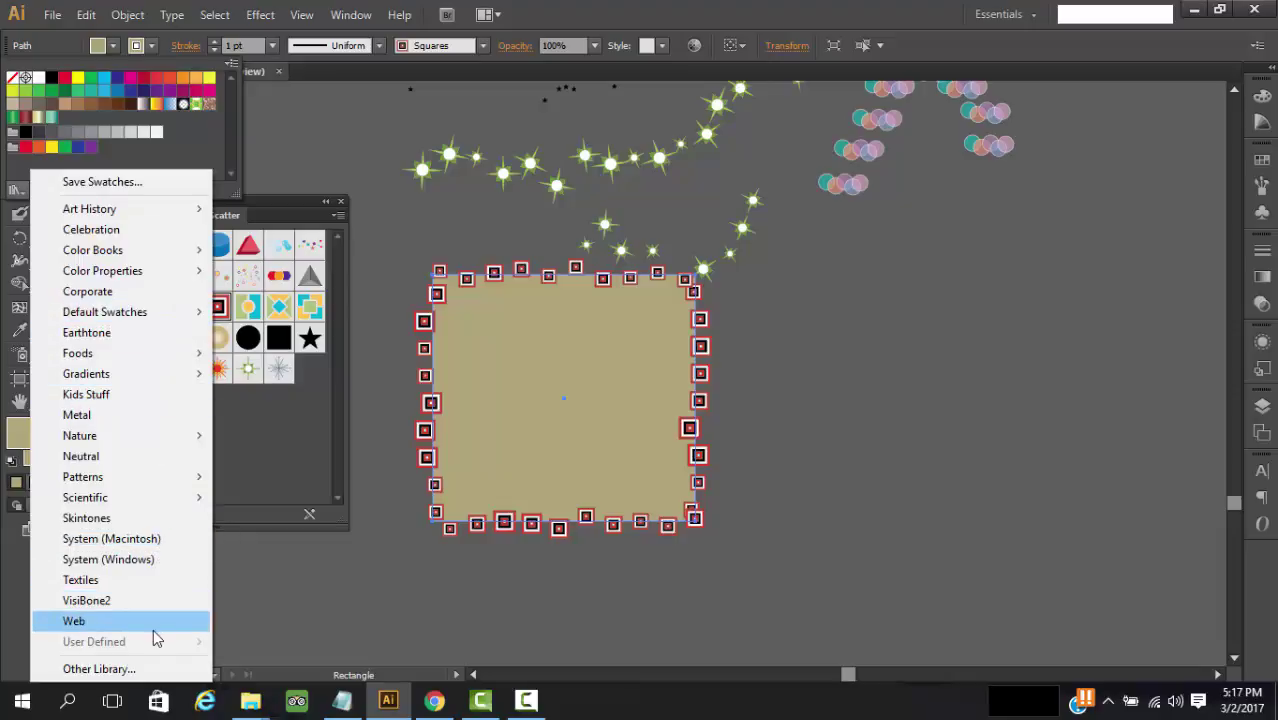
pyautogui.click(365, 577)
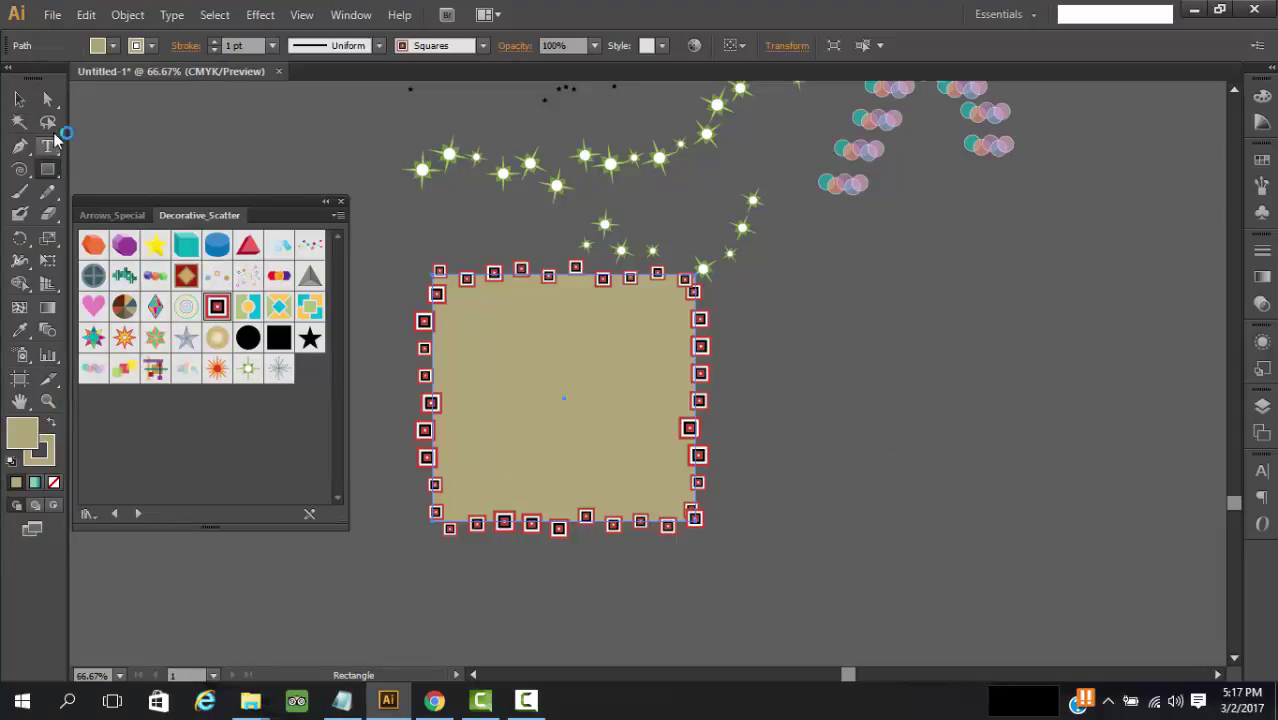
# Deselect the rectangle and open the Decorative_Text Dividers brush library.
pyautogui.click(19, 99)
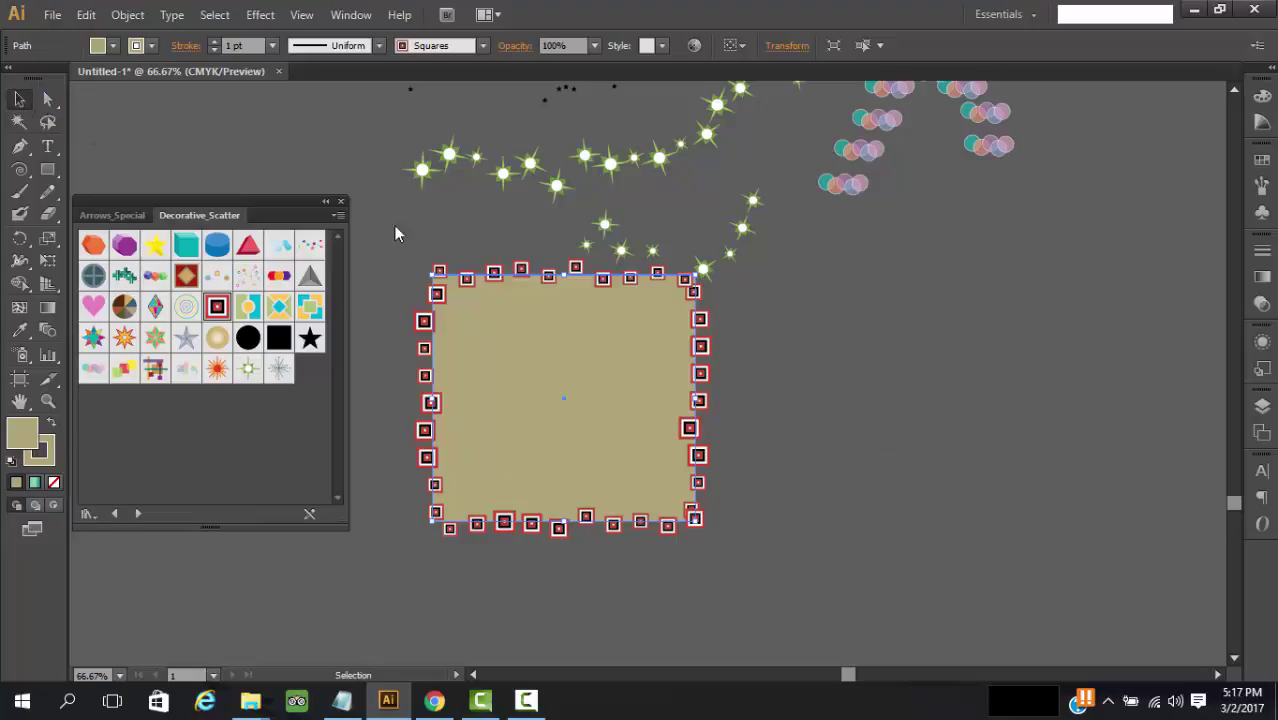
pyautogui.click(882, 362)
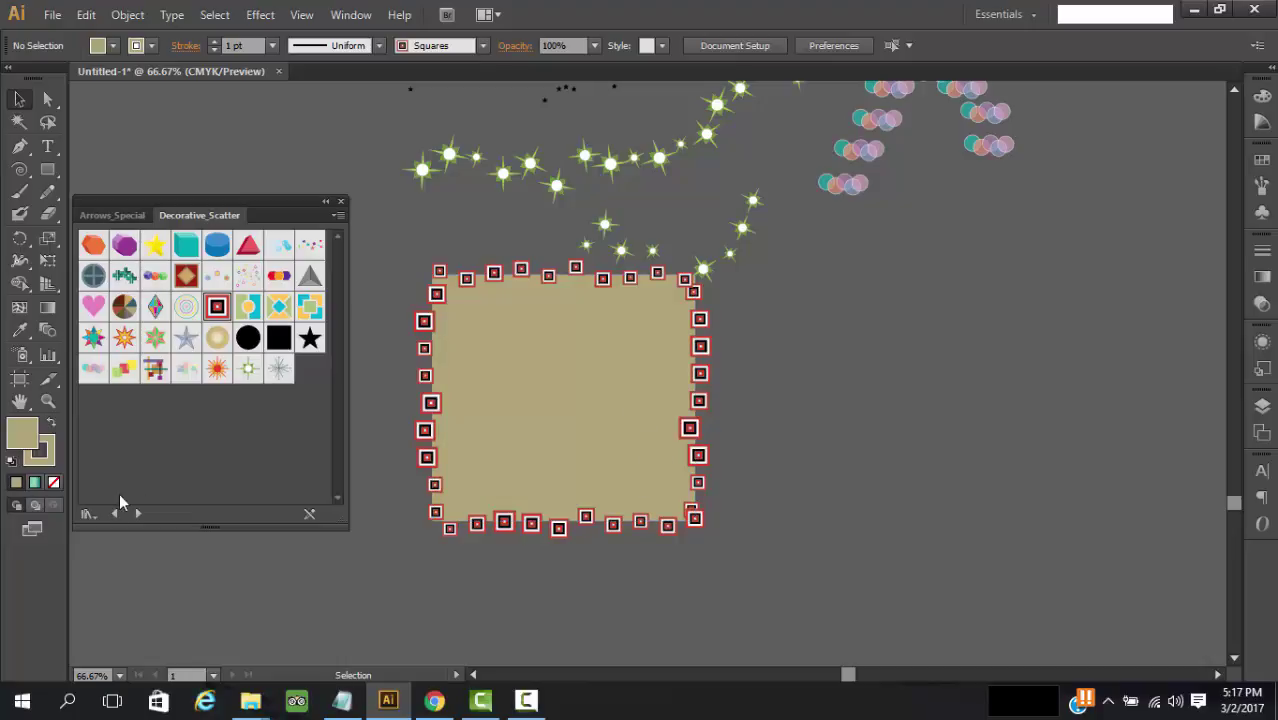
pyautogui.click(92, 513)
pyautogui.moveTo(197, 391)
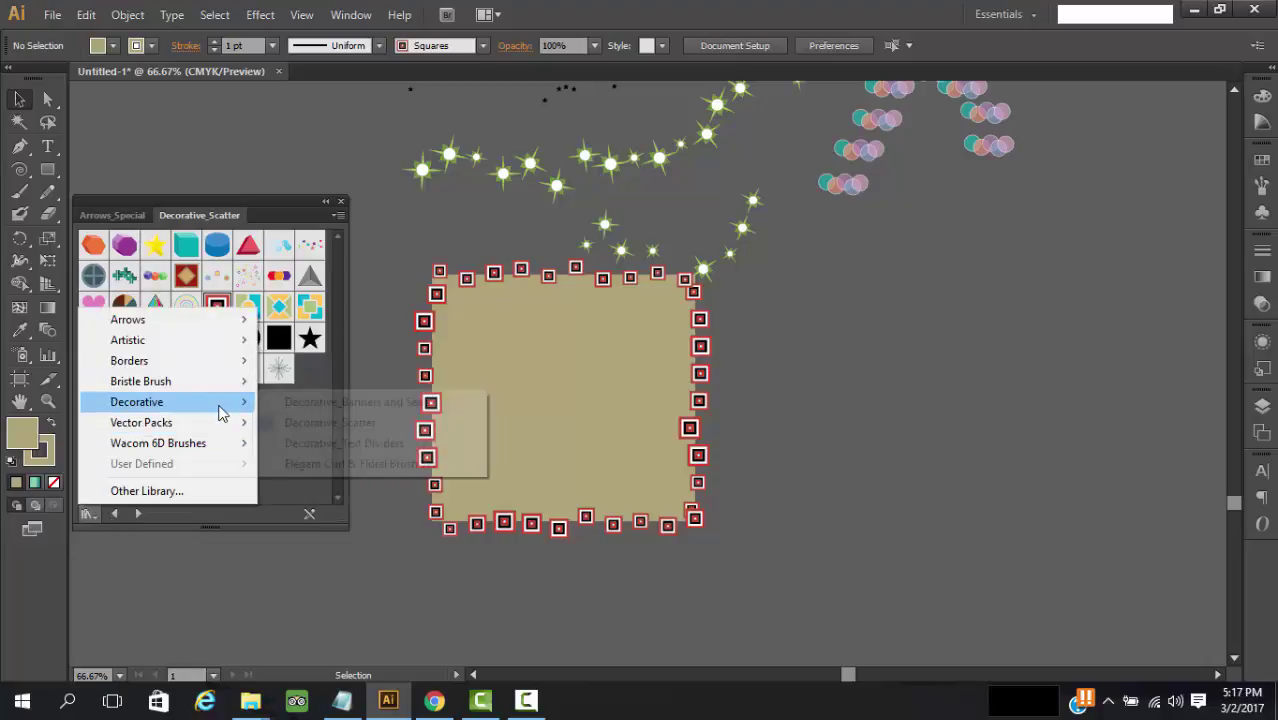
pyautogui.click(364, 449)
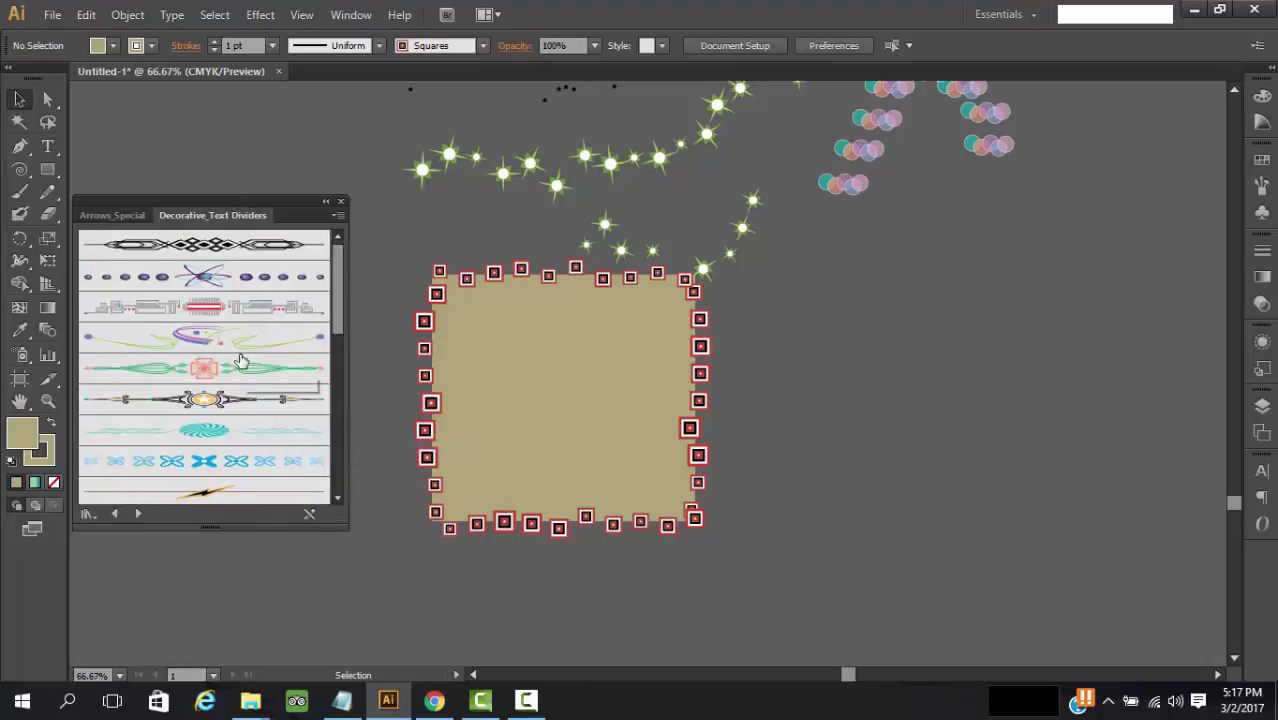
# Place the black interlaced-diamond text divider as artwork to the right of the rectangle and enlarge it.
pyautogui.click(232, 248)
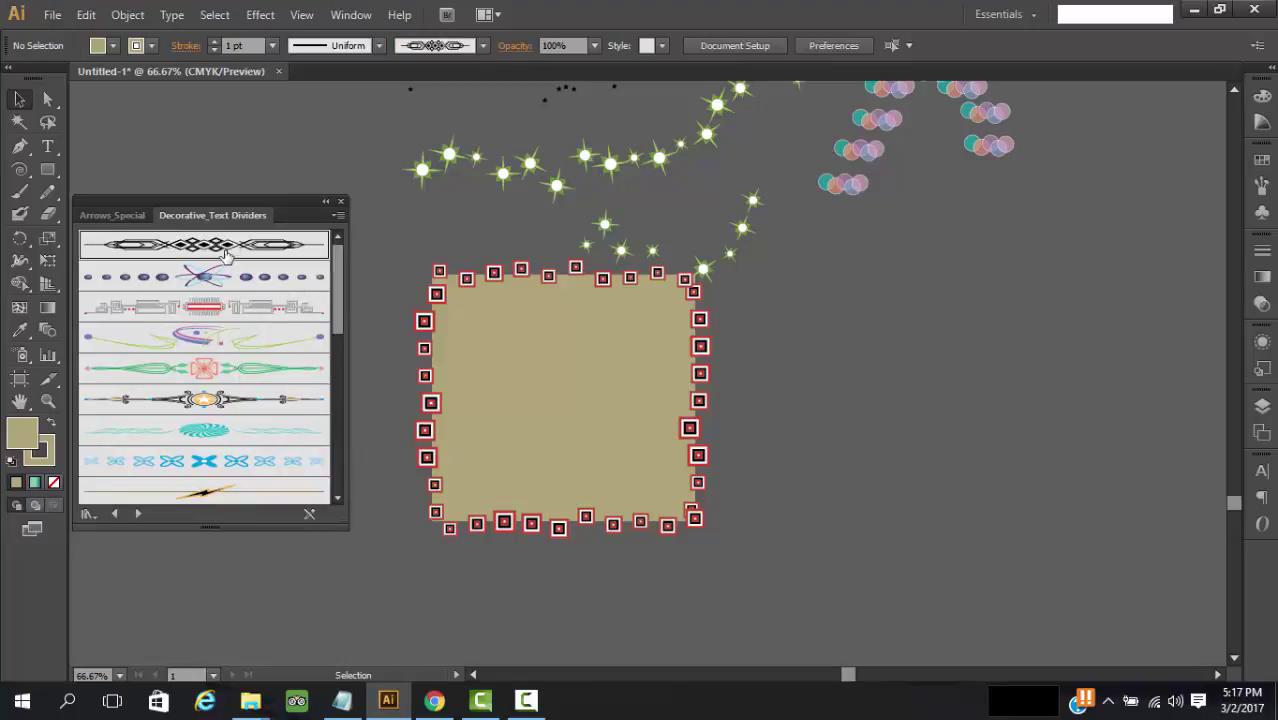
pyautogui.moveTo(228, 254)
pyautogui.mouseDown()
pyautogui.moveTo(667, 348)
pyautogui.moveTo(866, 373)
pyautogui.mouseUp()
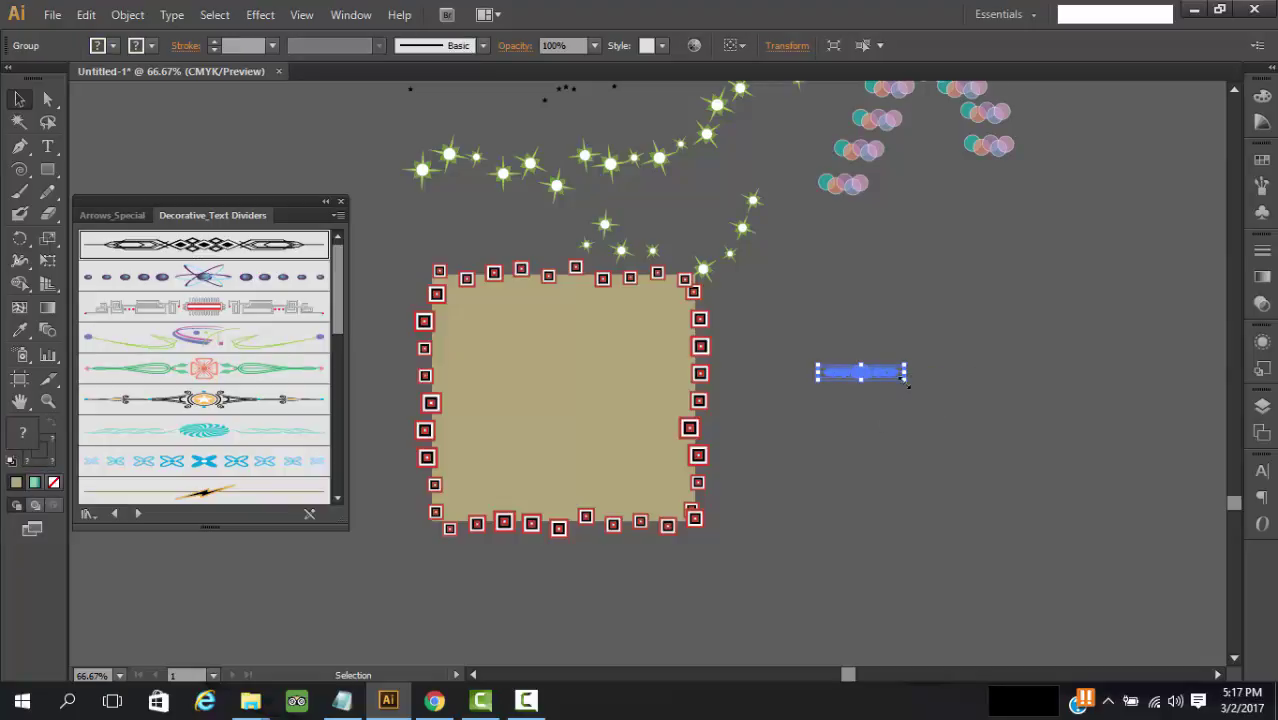
pyautogui.moveTo(906, 381); pyautogui.dragTo(1013, 507)
pyautogui.click(1013, 507)
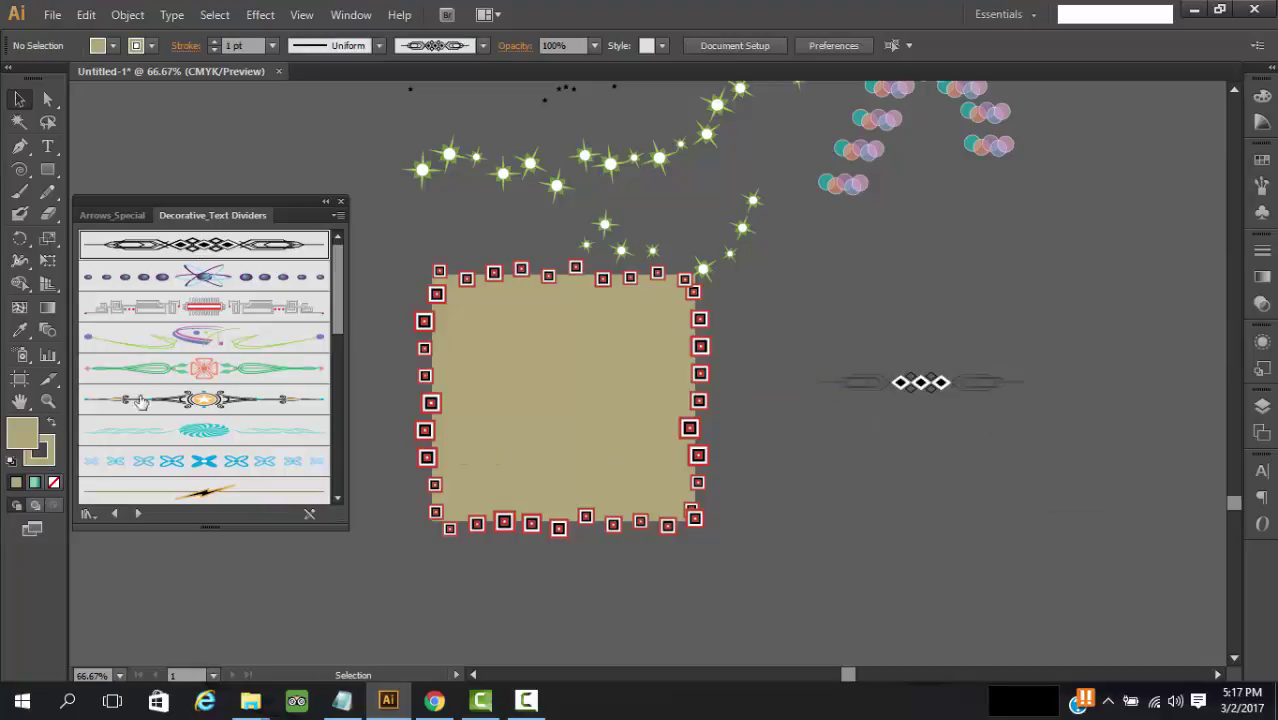
# Place the purple planet text divider below the diamond divider, enlarge it and move it up closer to the diamonds.
pyautogui.scroll(-6, 200, 320)
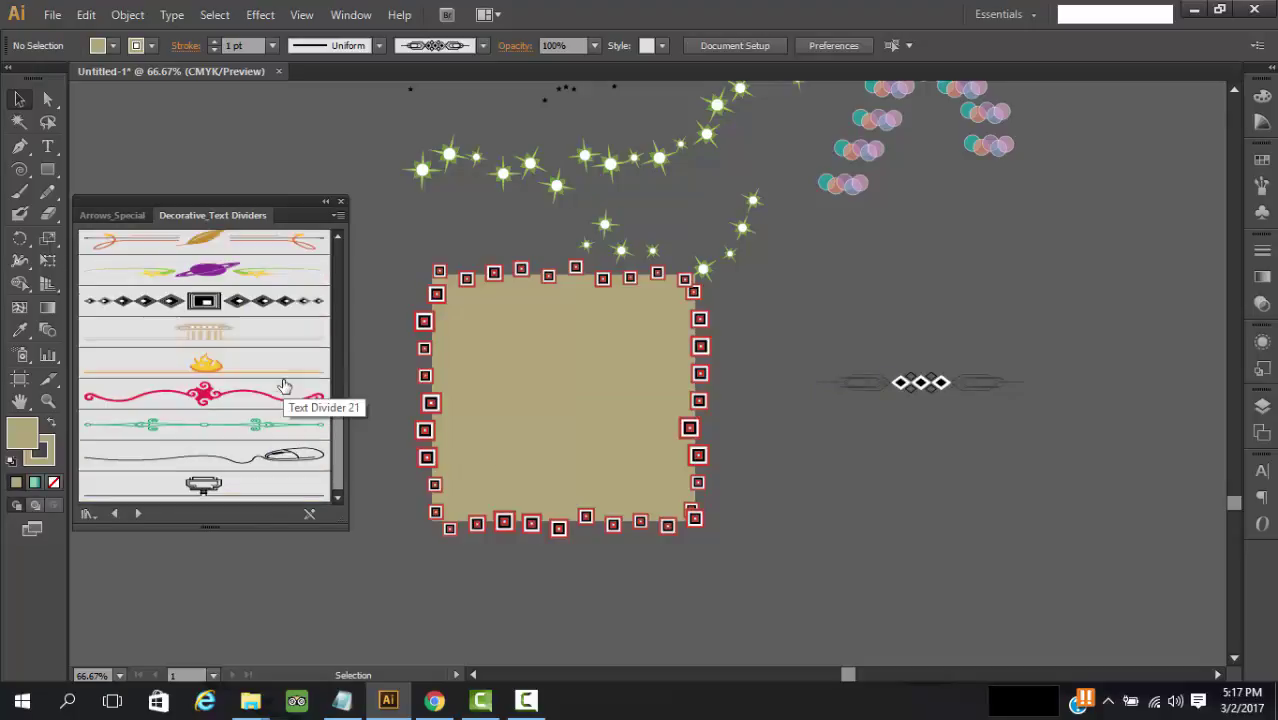
pyautogui.click(208, 275)
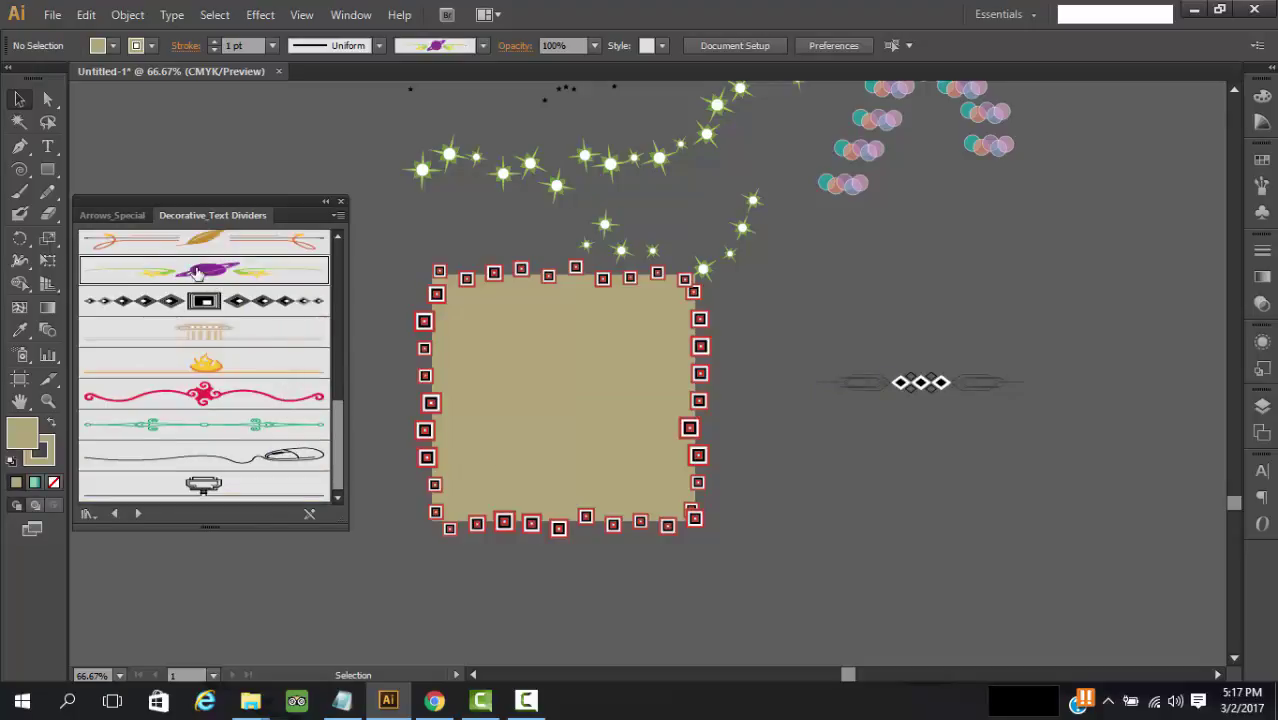
pyautogui.moveTo(206, 271)
pyautogui.mouseDown()
pyautogui.moveTo(321, 330)
pyautogui.moveTo(857, 523)
pyautogui.mouseUp()
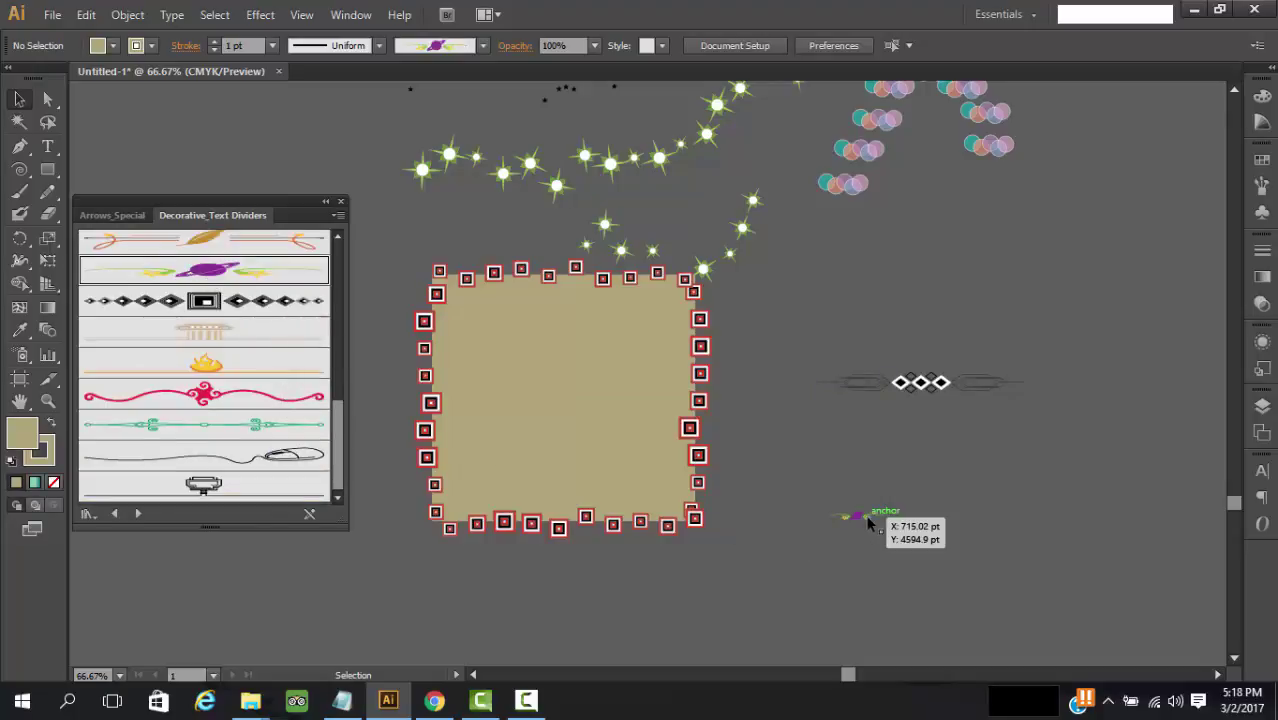
pyautogui.click(868, 519)
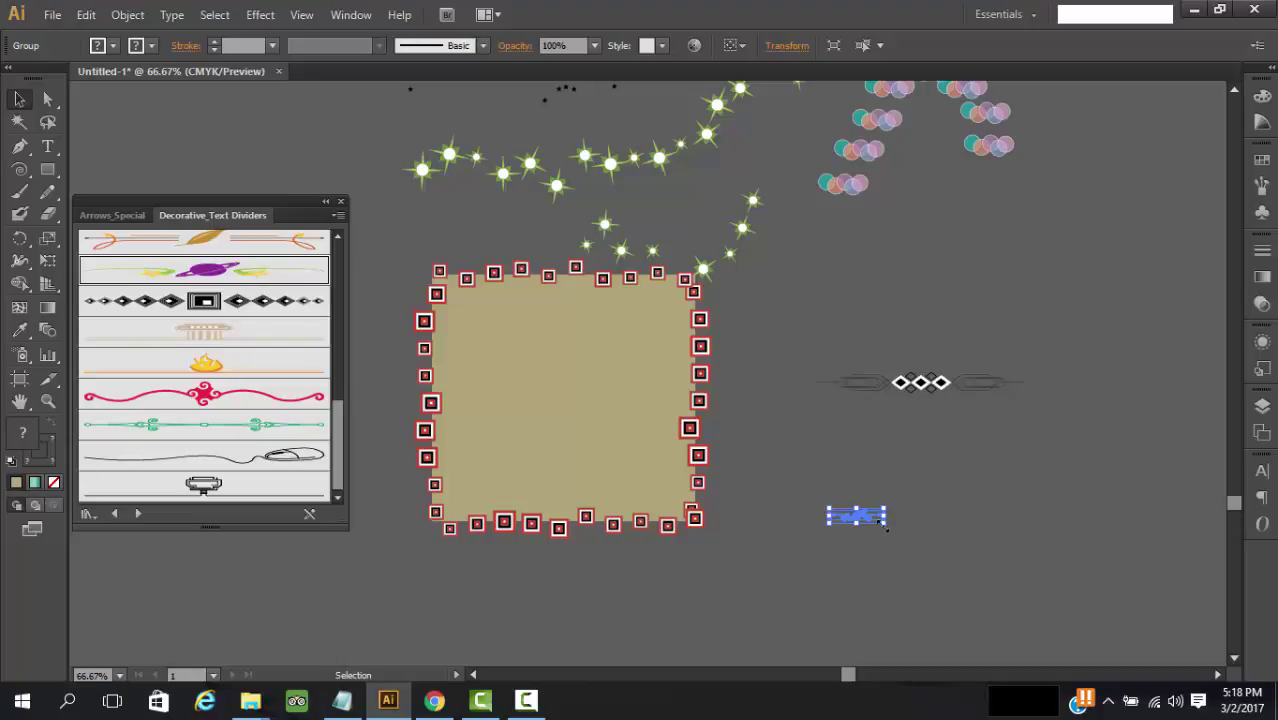
pyautogui.moveTo(884, 522); pyautogui.dragTo(1112, 572)
pyautogui.click(1035, 641)
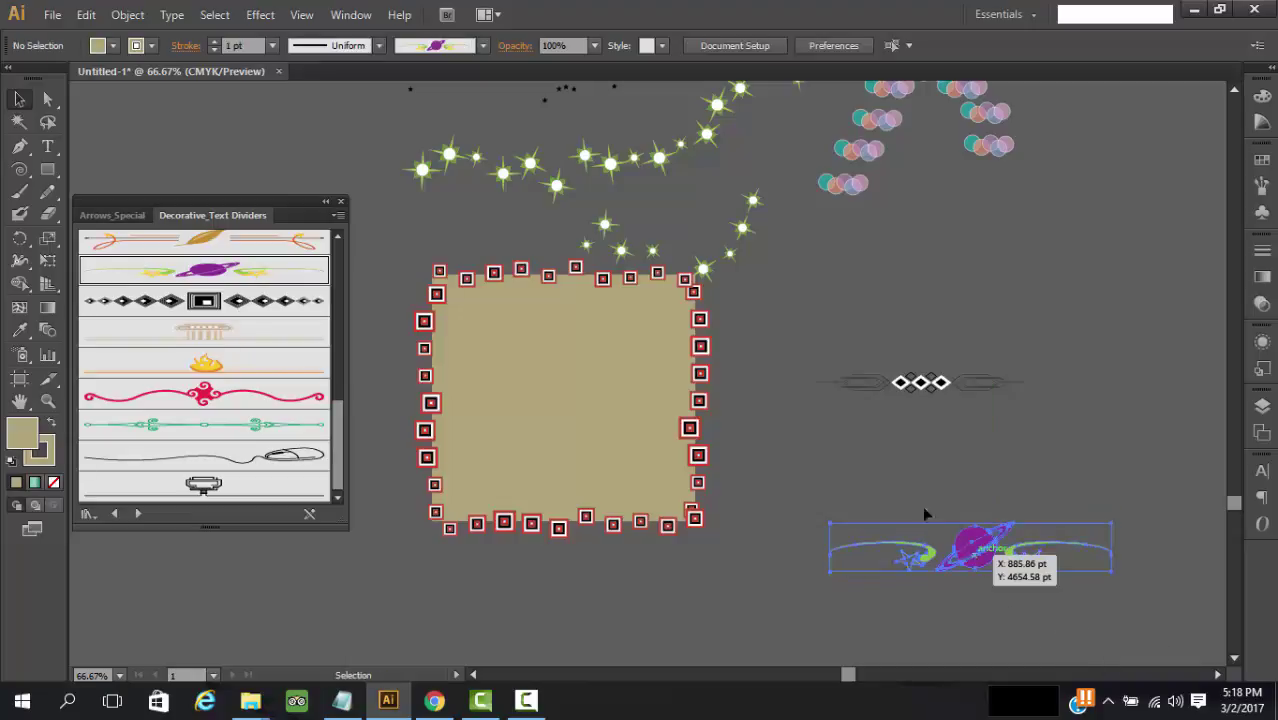
pyautogui.moveTo(922, 507); pyautogui.dragTo(912, 485)
pyautogui.click(1049, 573)
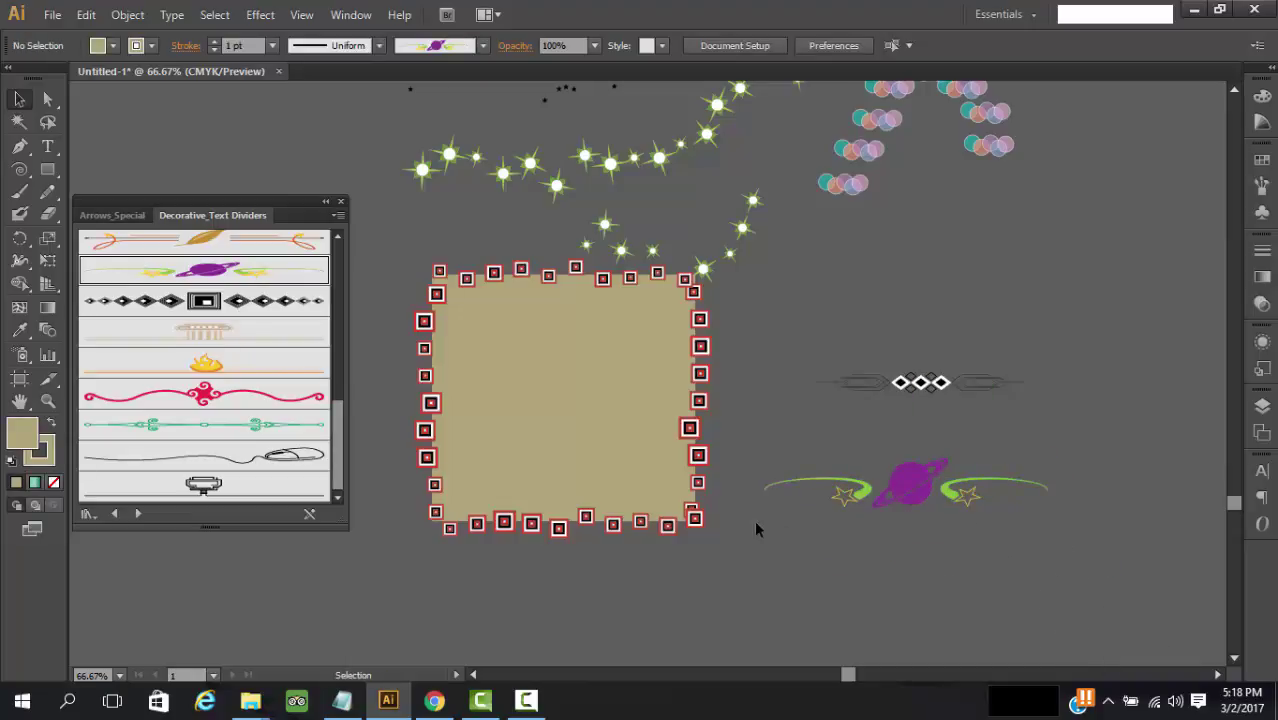
# Place Text Divider 23, the computer mouse with its cable, above the diamond divider and enlarge it.
pyautogui.click(279, 463)
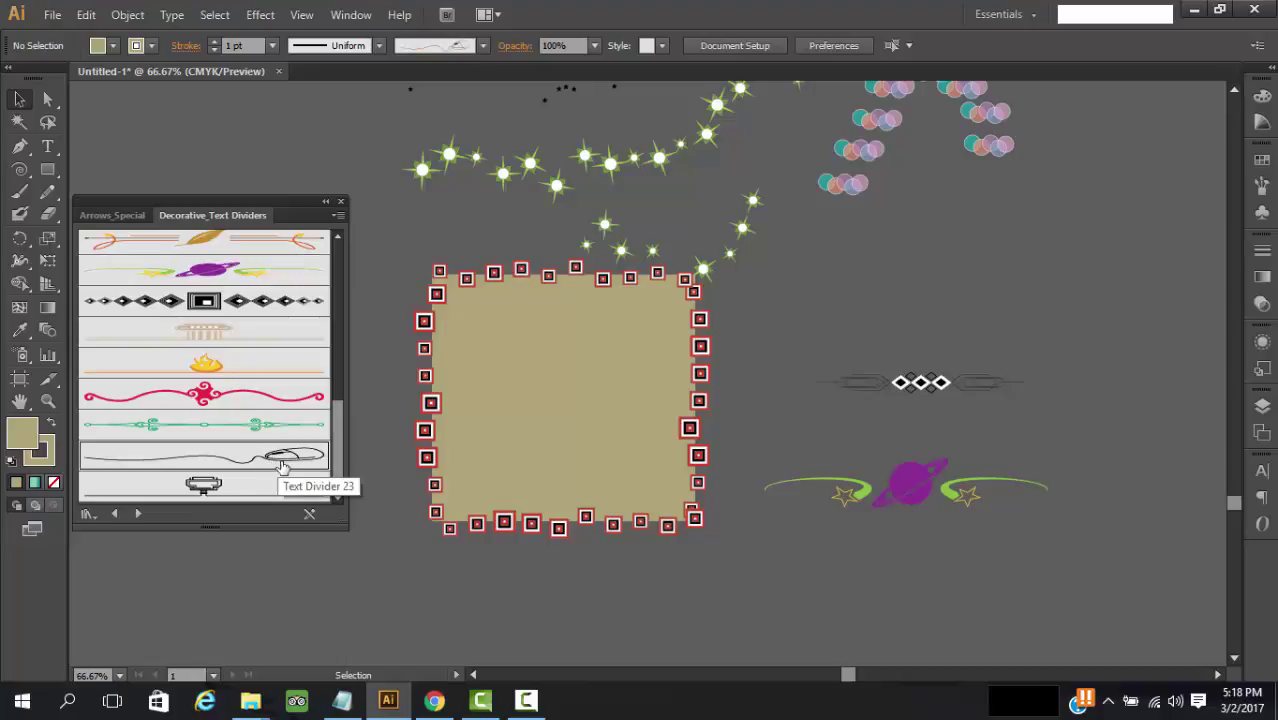
pyautogui.moveTo(910, 261); pyautogui.dragTo(1180, 398)
pyautogui.click(935, 258)
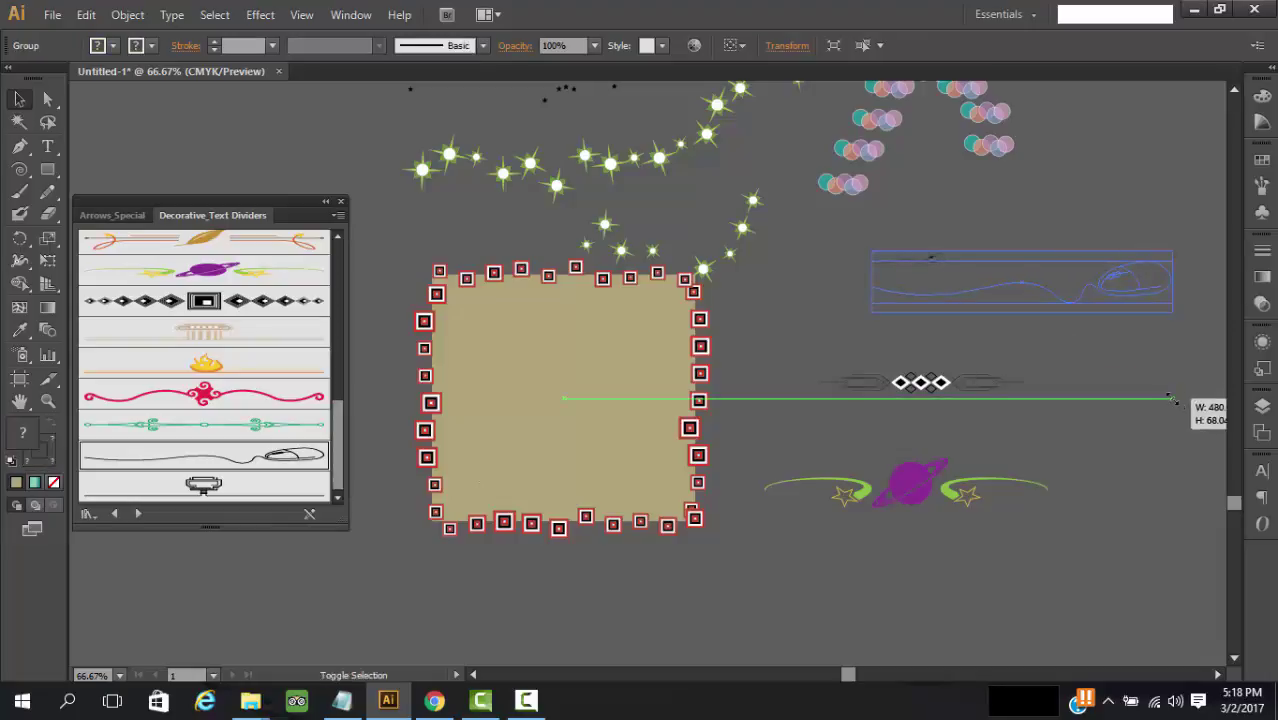
pyautogui.click(1128, 397)
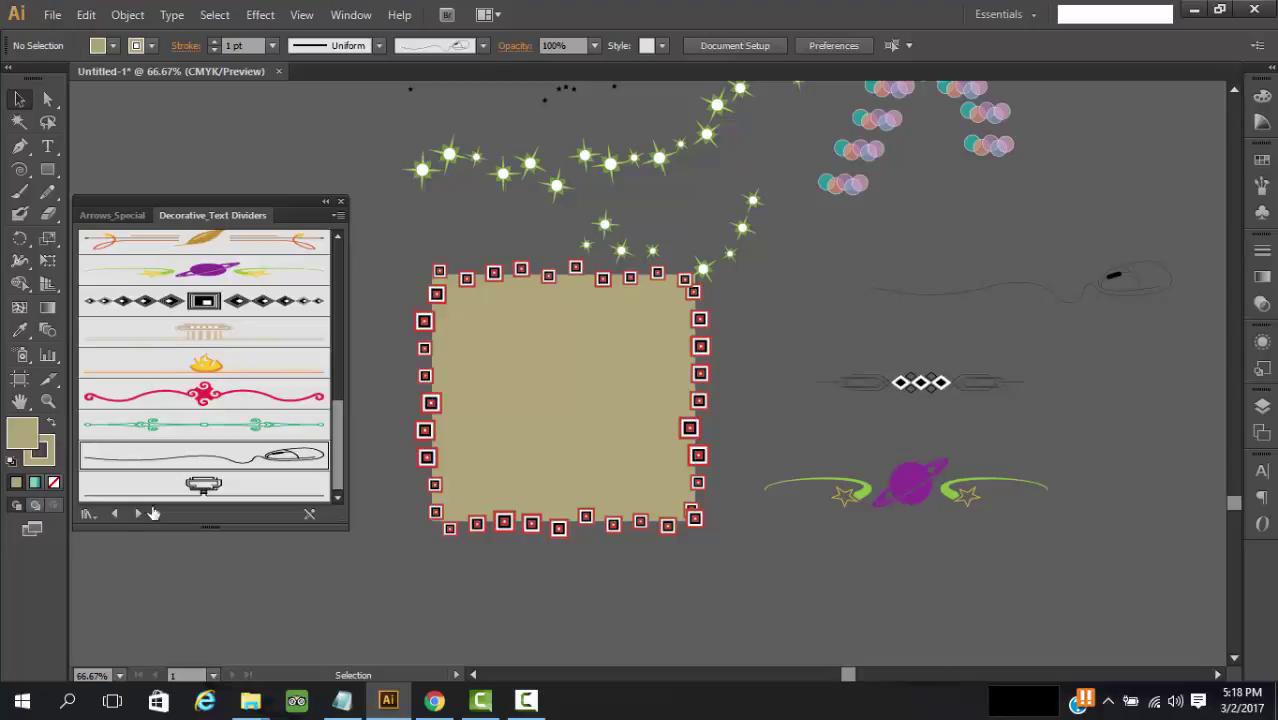
# Place the red circuit-pattern text divider between the mouse and diamond dividers, and stretch it out over the rectangle's edge.
pyautogui.click(209, 397)
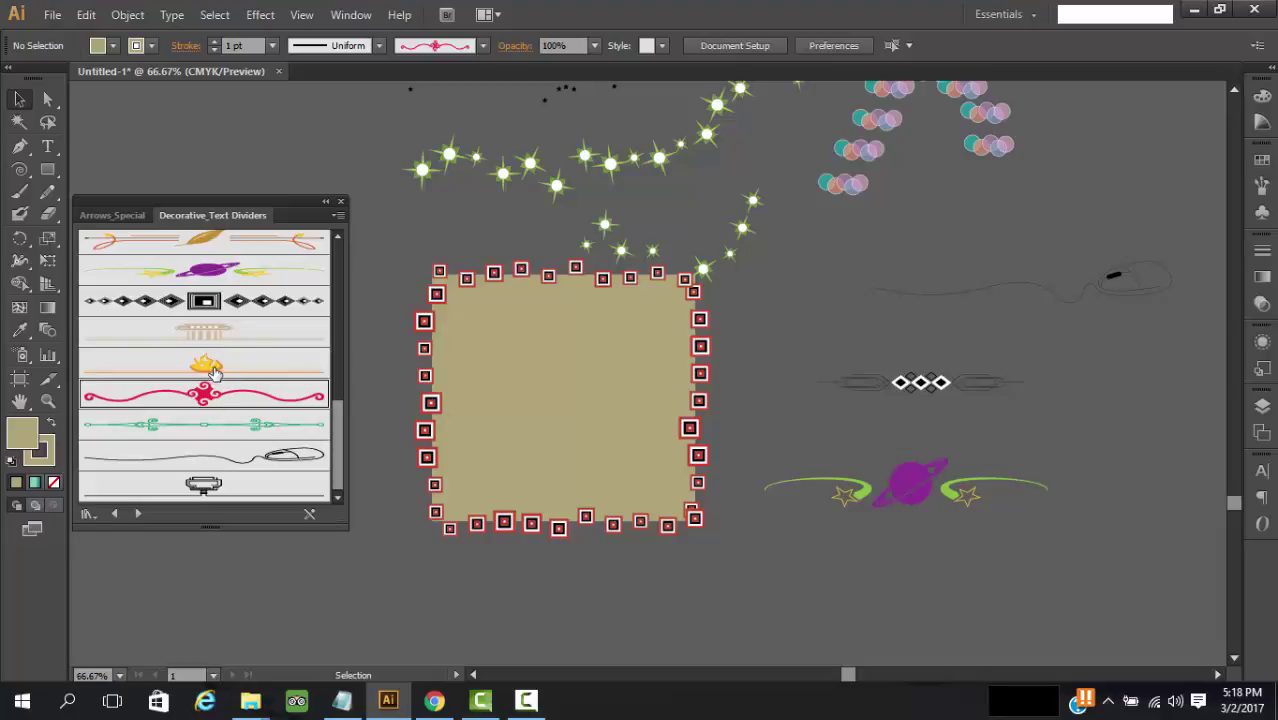
pyautogui.click(213, 371)
pyautogui.scroll(-5, 215, 365)
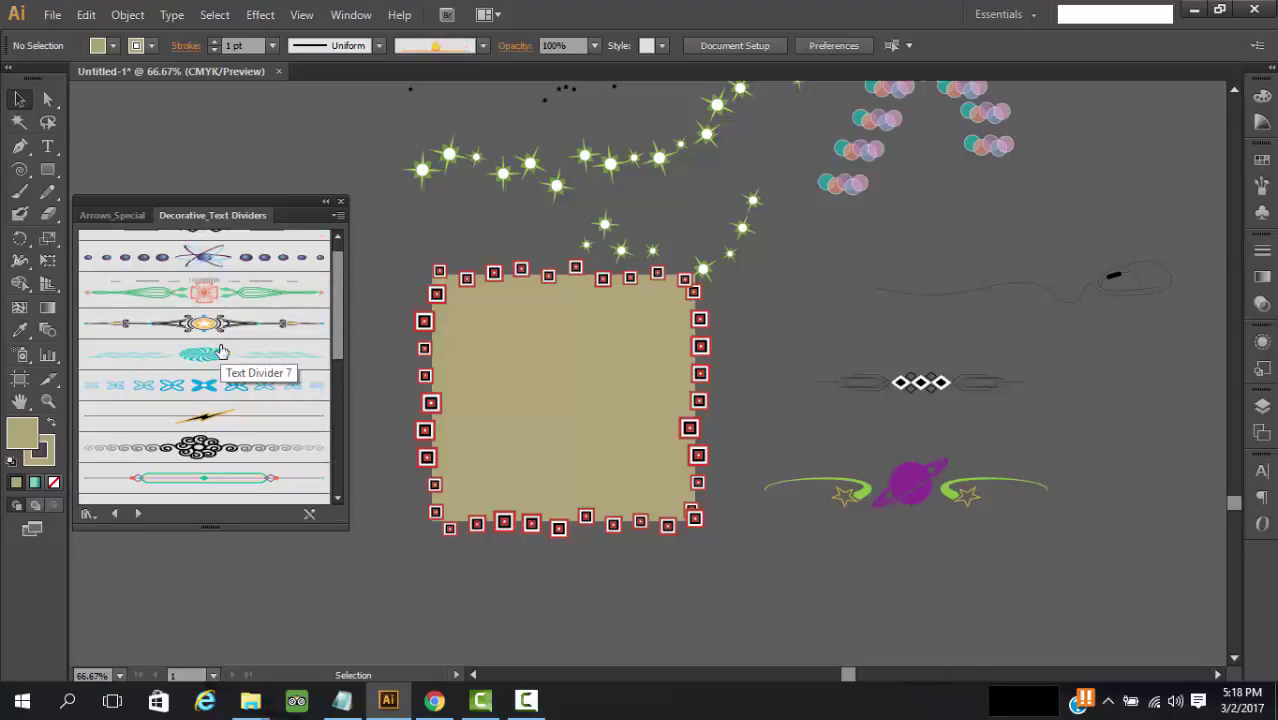
pyautogui.scroll(3, 221, 350)
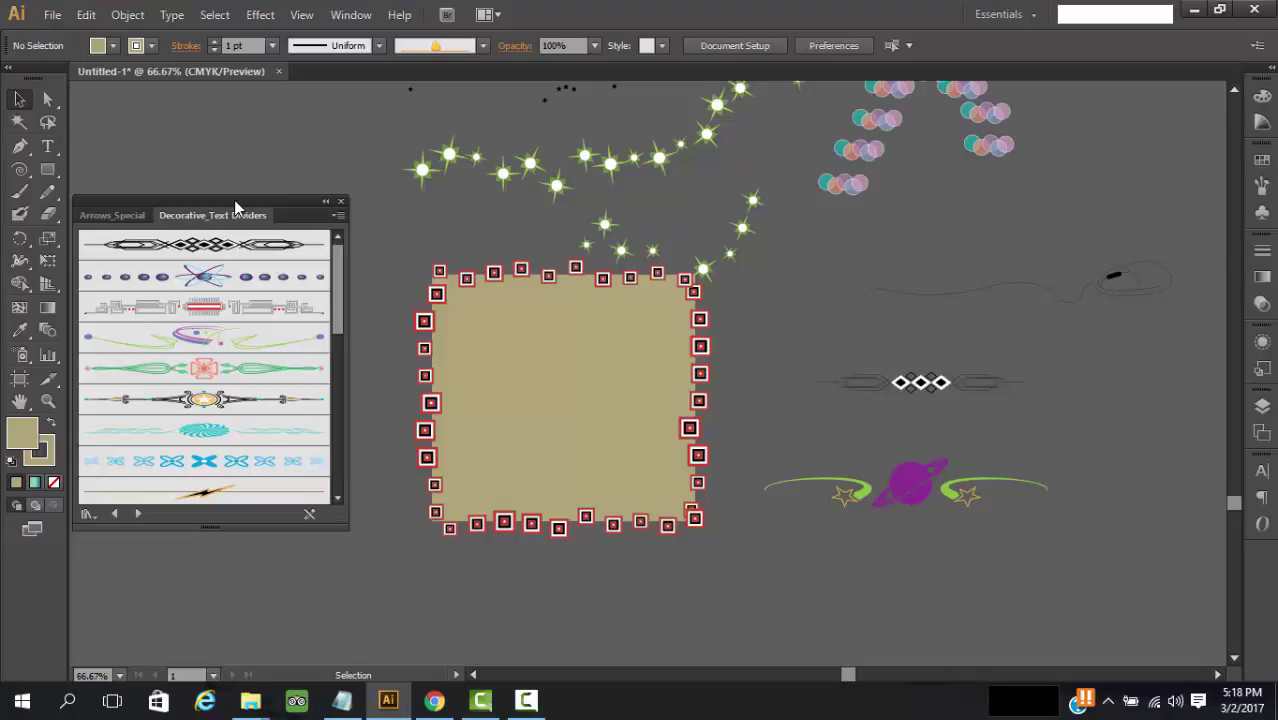
pyautogui.click(222, 312)
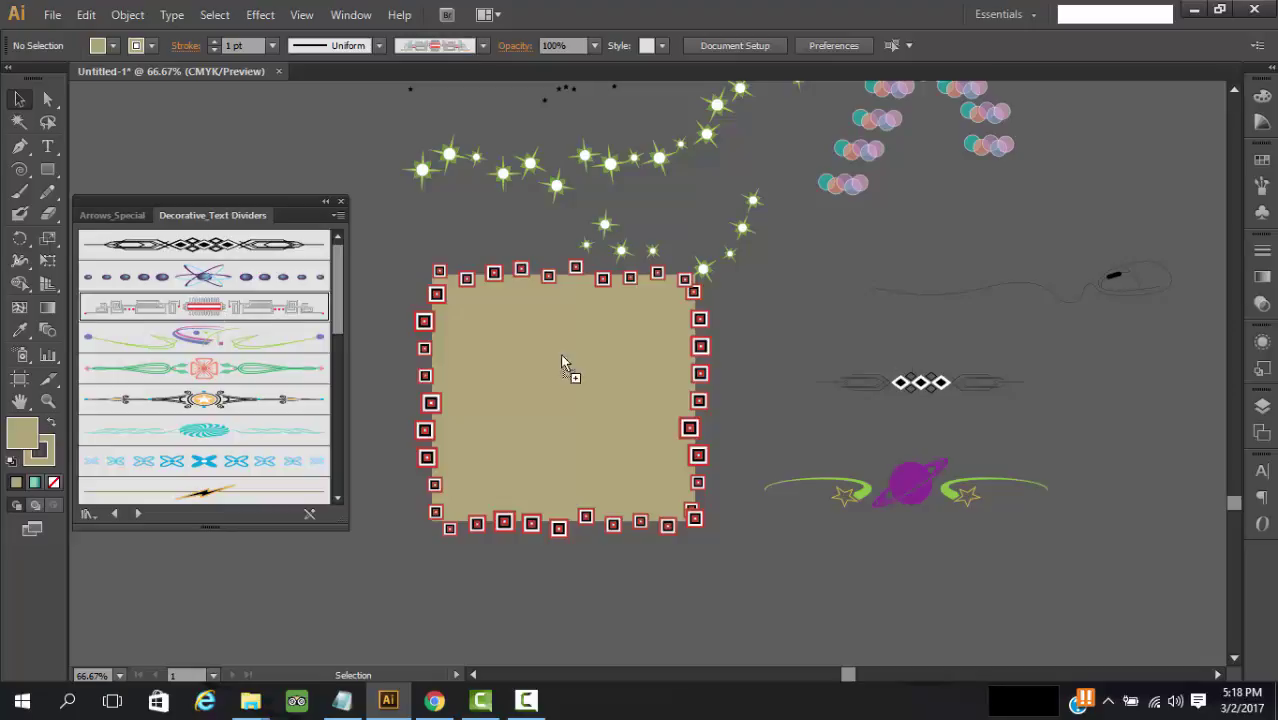
pyautogui.moveTo(562, 355); pyautogui.dragTo(979, 324)
pyautogui.click(1010, 321)
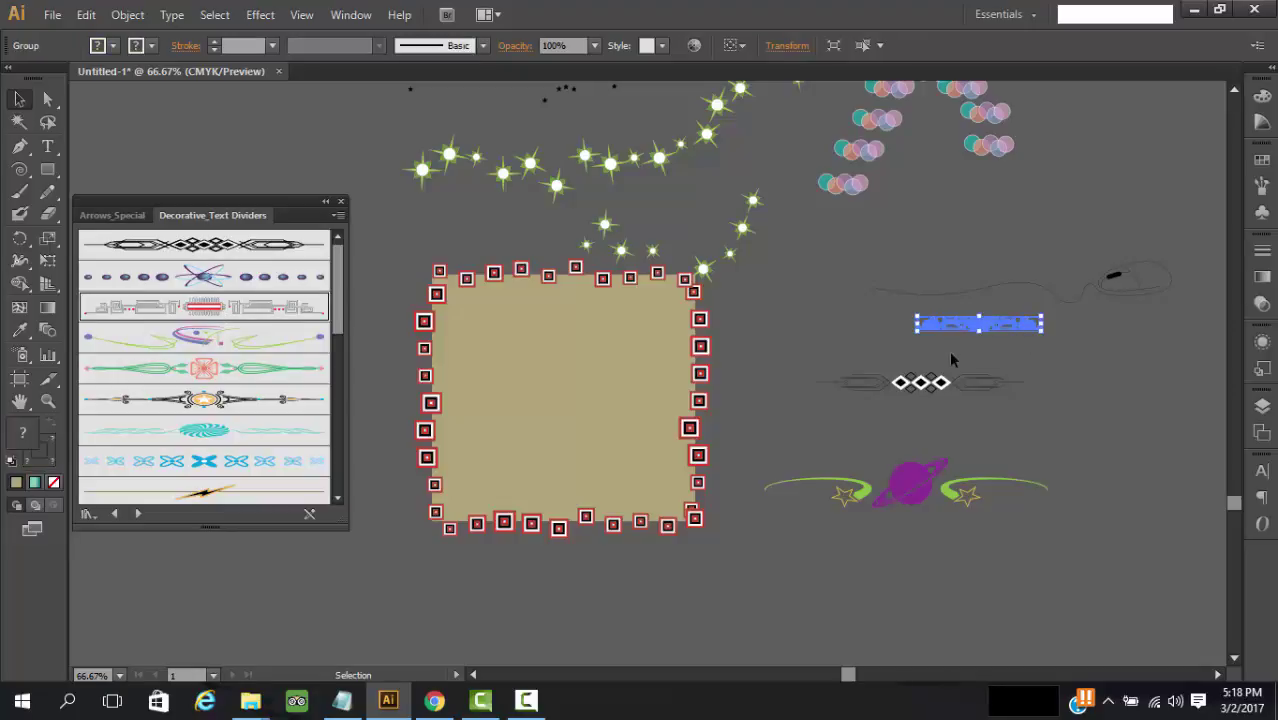
pyautogui.moveTo(914, 335)
pyautogui.mouseDown()
pyautogui.moveTo(770, 476)
pyautogui.moveTo(633, 553)
pyautogui.mouseUp()
pyautogui.click(1030, 402)
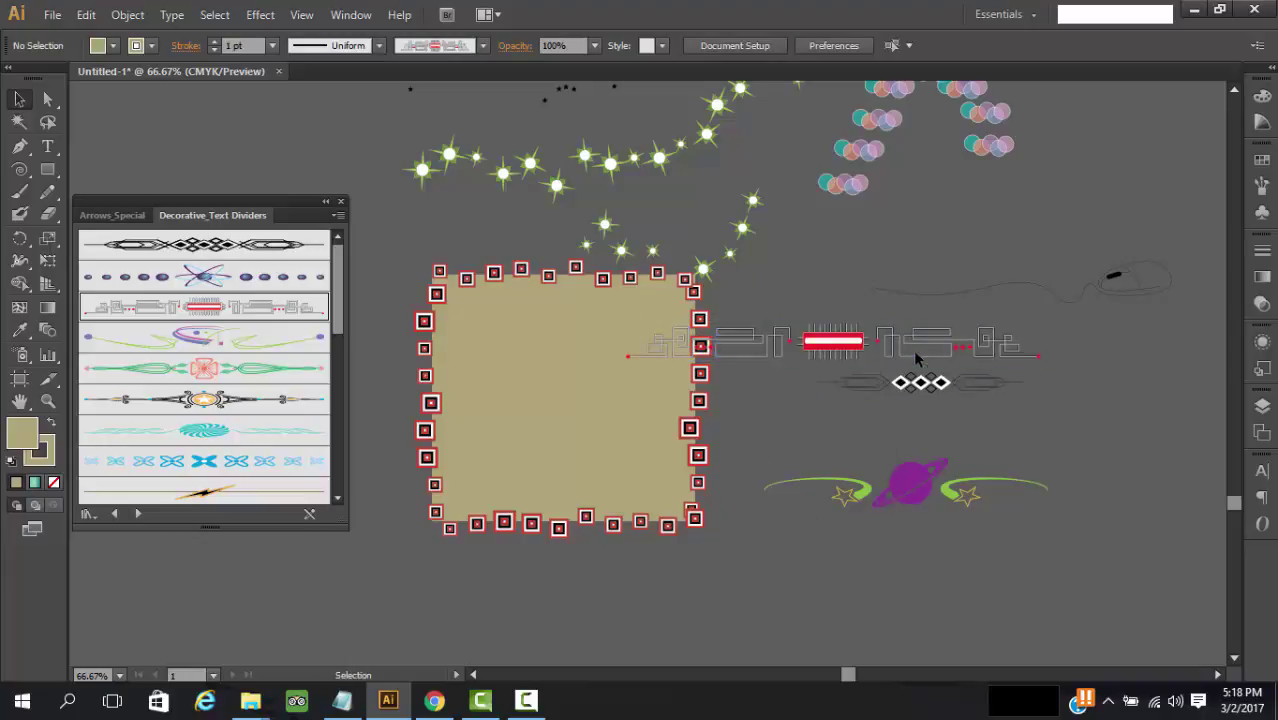
pyautogui.moveTo(980, 256); pyautogui.dragTo(1030, 330)
pyautogui.click(1059, 375)
# Open the Elegant Curl & Floral Brush Set library and look through its brushes.
pyautogui.scroll(-6, 290, 398)
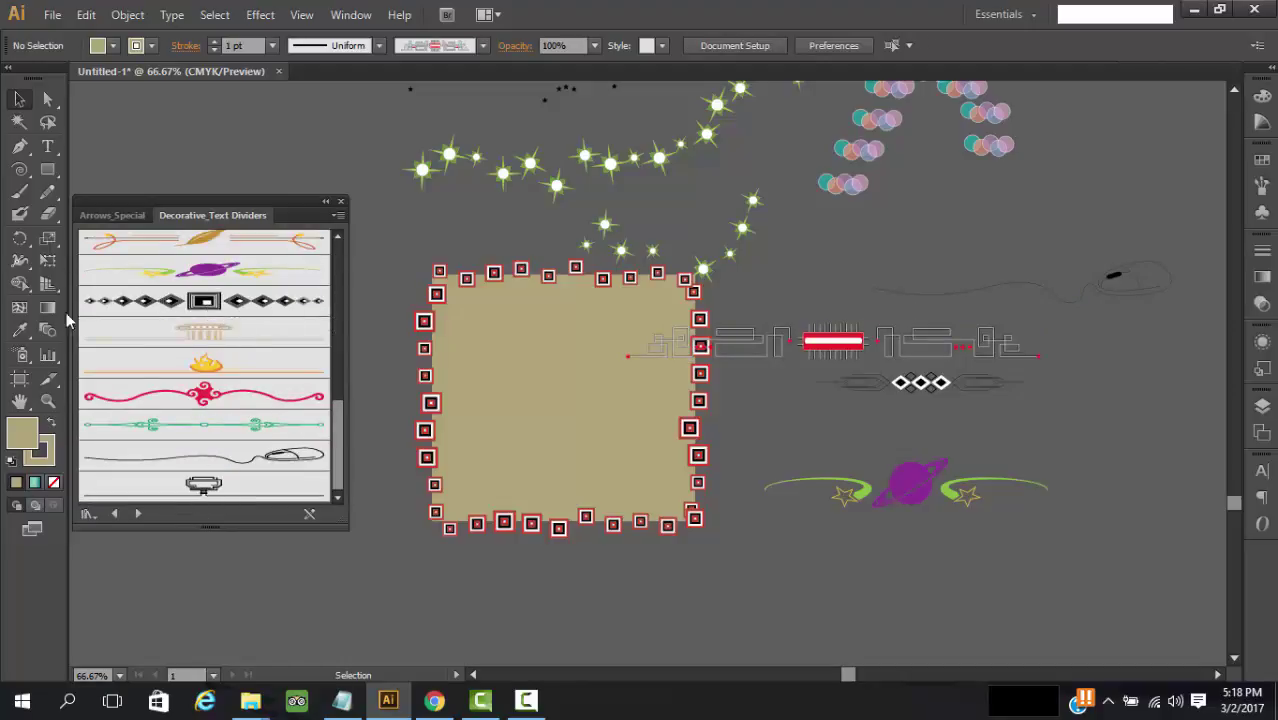
pyautogui.click(88, 514)
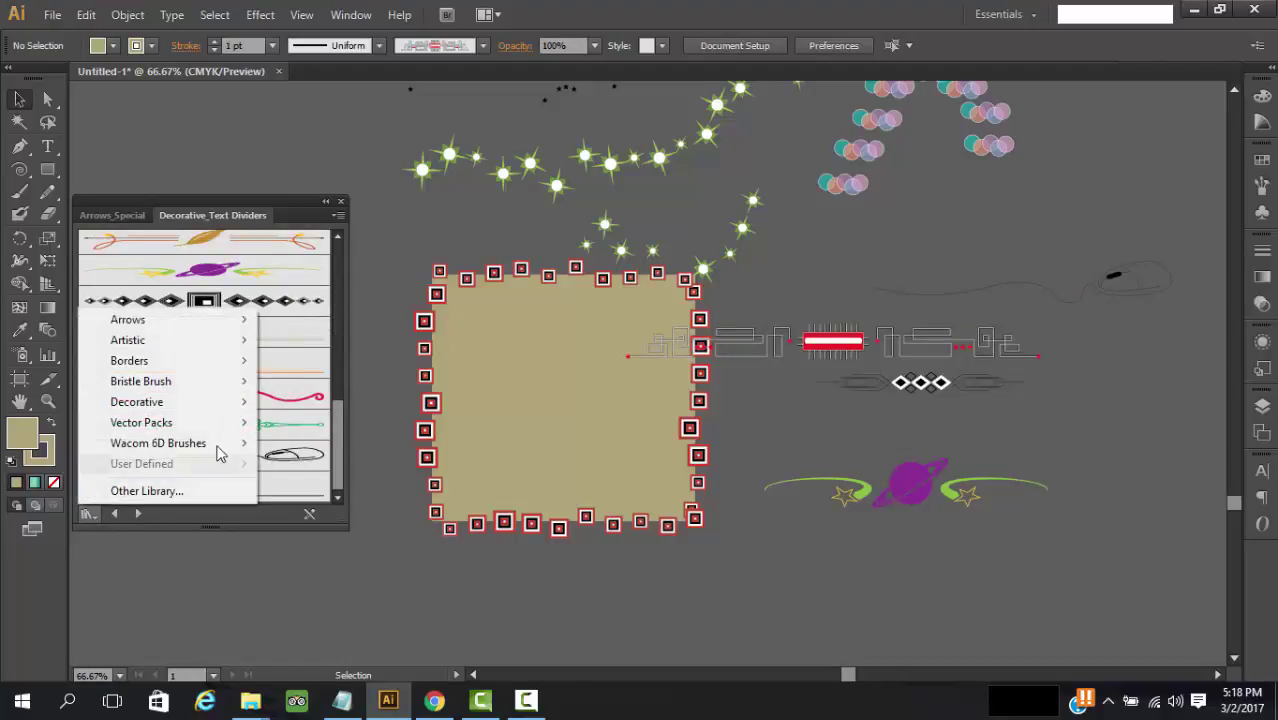
pyautogui.moveTo(230, 412)
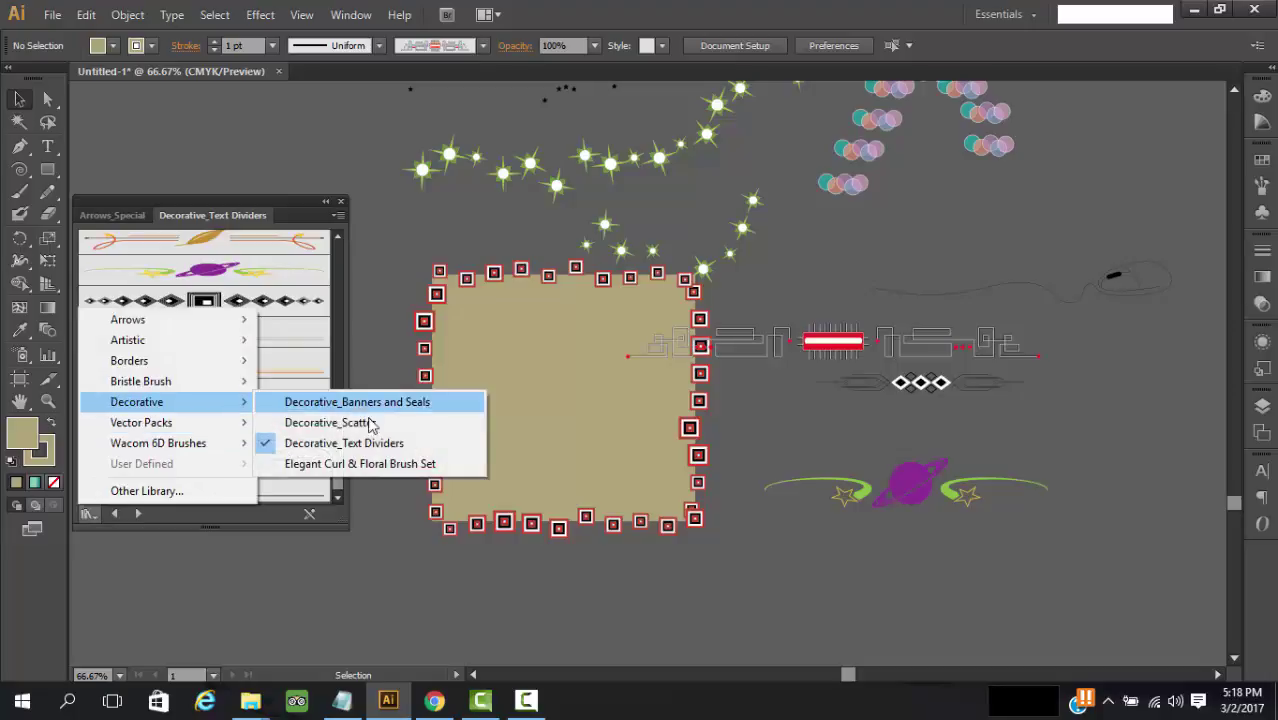
pyautogui.click(379, 467)
pyautogui.scroll(-5, 228, 362)
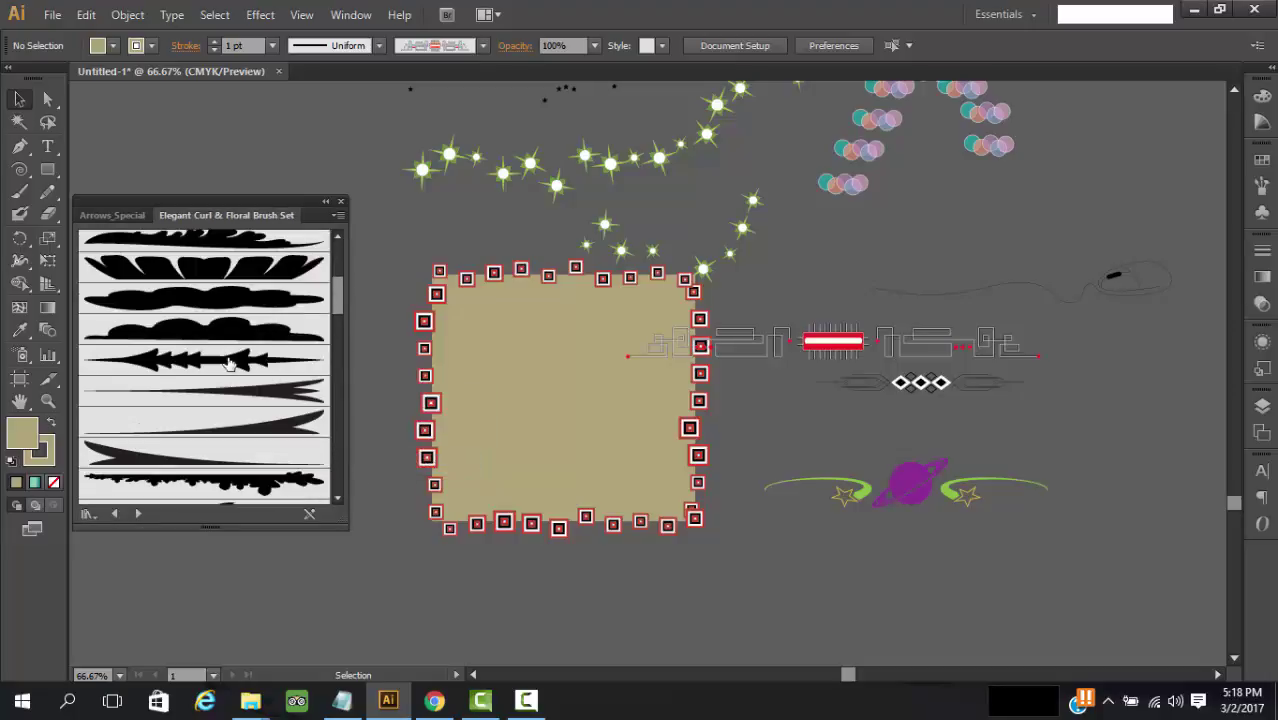
# Try placing the city skyline brush from the Elegant Curl & Floral set as artwork below the rectangle, and undo it.
pyautogui.scroll(-8, 228, 362)
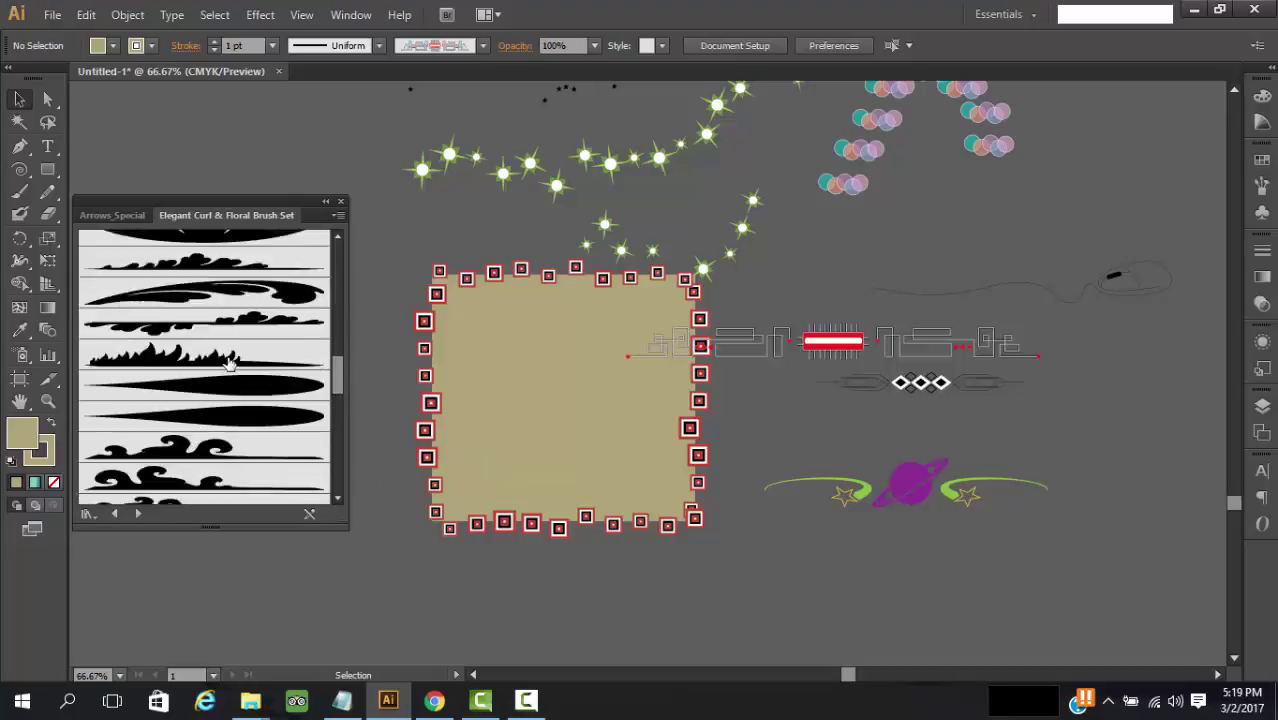
pyautogui.scroll(-2, 228, 364)
pyautogui.click(196, 304)
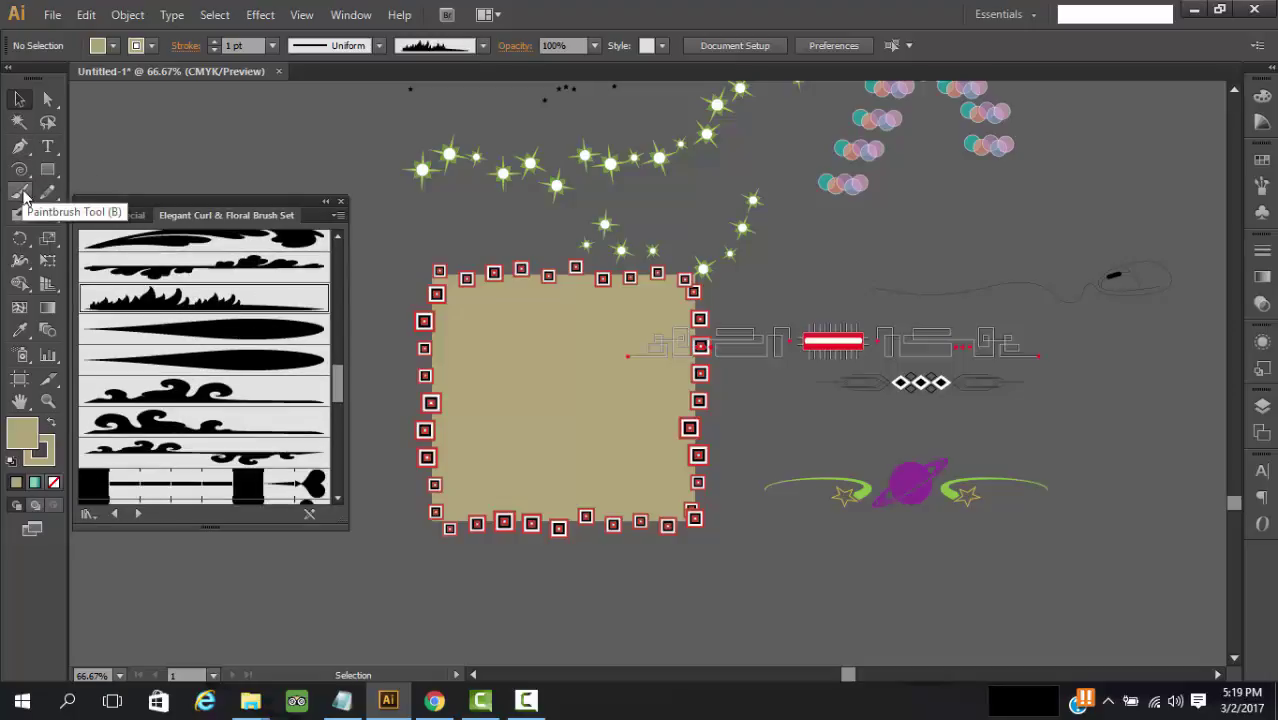
pyautogui.scroll(-5, 265, 360)
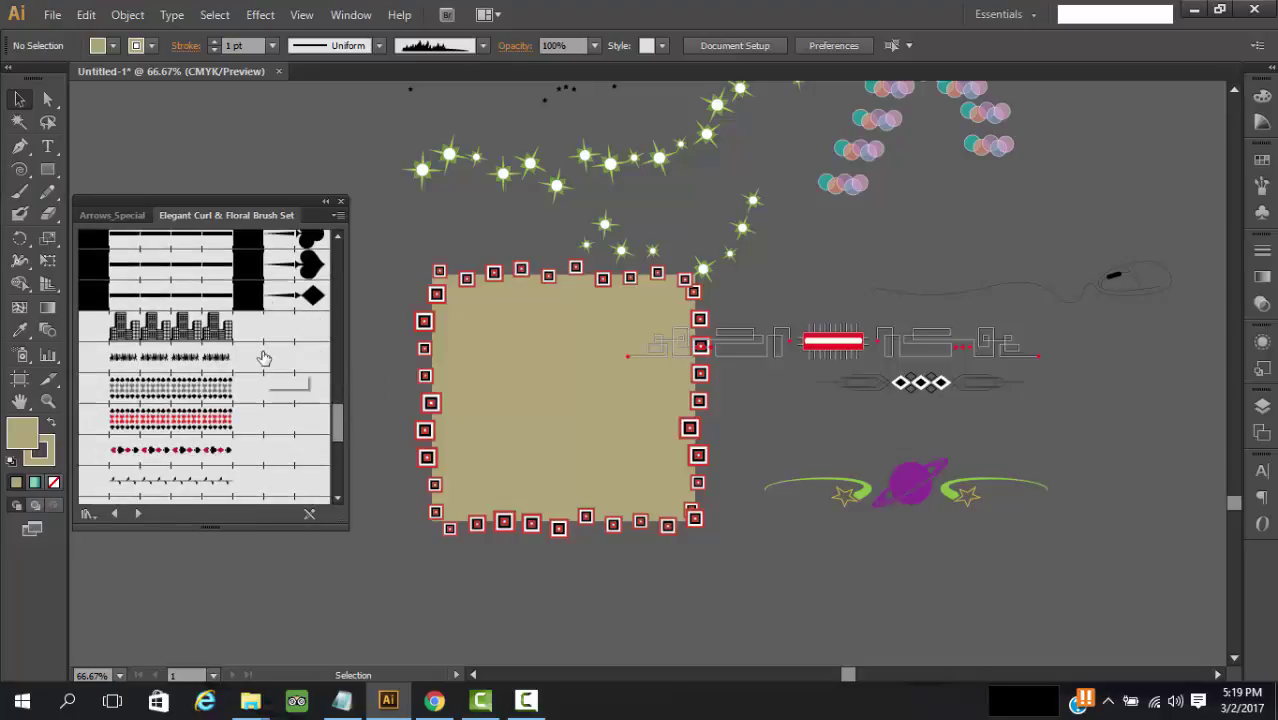
pyautogui.click(189, 336)
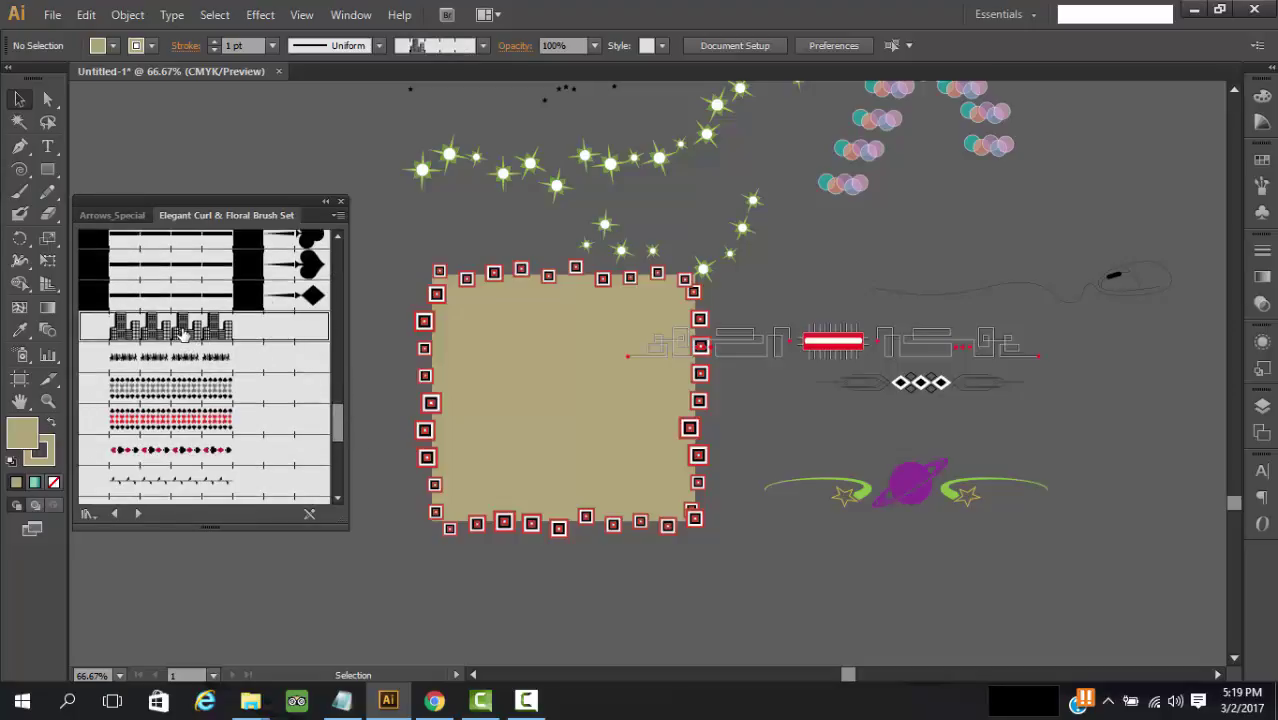
pyautogui.moveTo(186, 336)
pyautogui.mouseDown()
pyautogui.moveTo(385, 513)
pyautogui.moveTo(703, 624)
pyautogui.mouseUp()
pyautogui.hotkey('ctrl', 'z')
# Draw a straight horizontal path with the Pen tool below the rectangle and planet divider, and apply the city skyline brush to it.
pyautogui.click(46, 171)
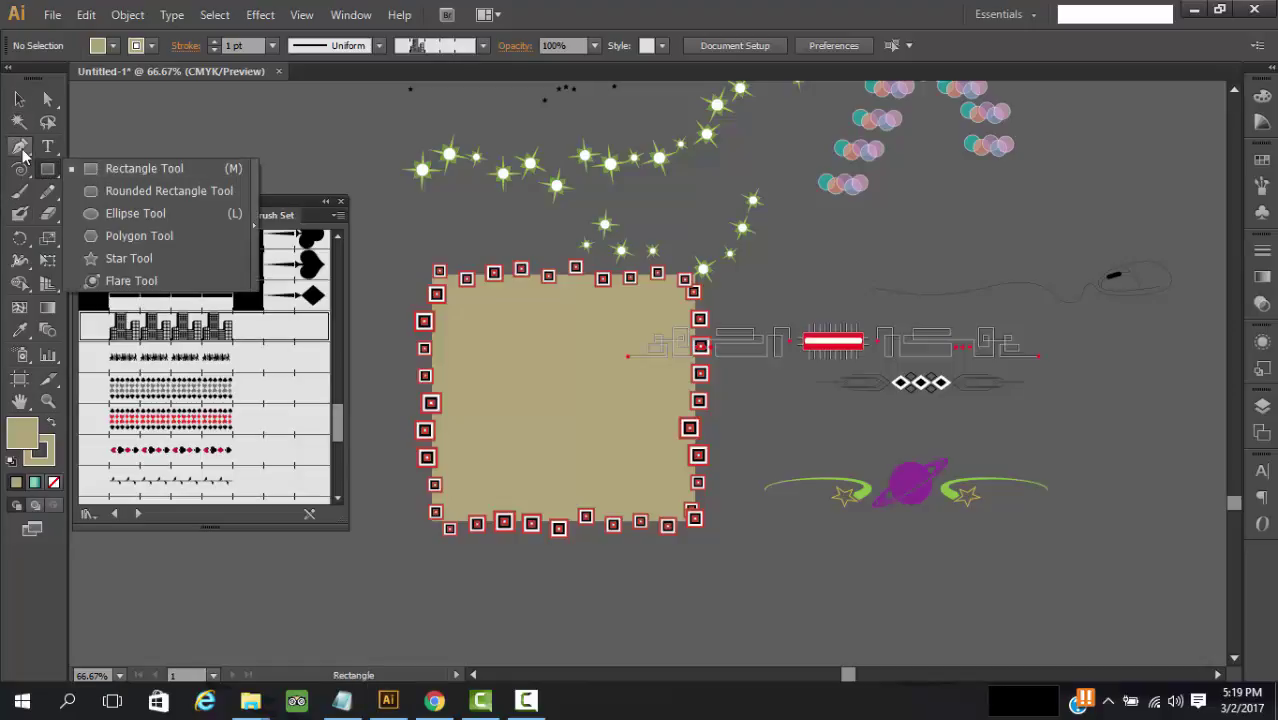
pyautogui.click(431, 576)
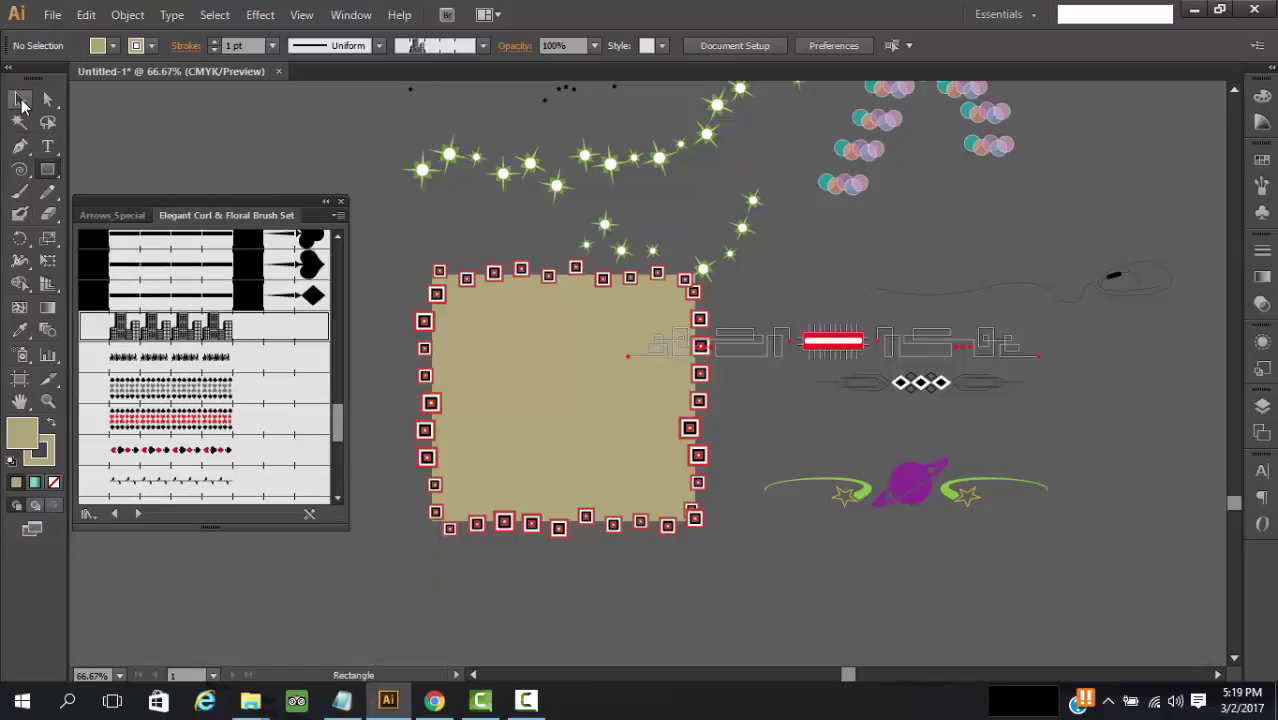
pyautogui.click(19, 146)
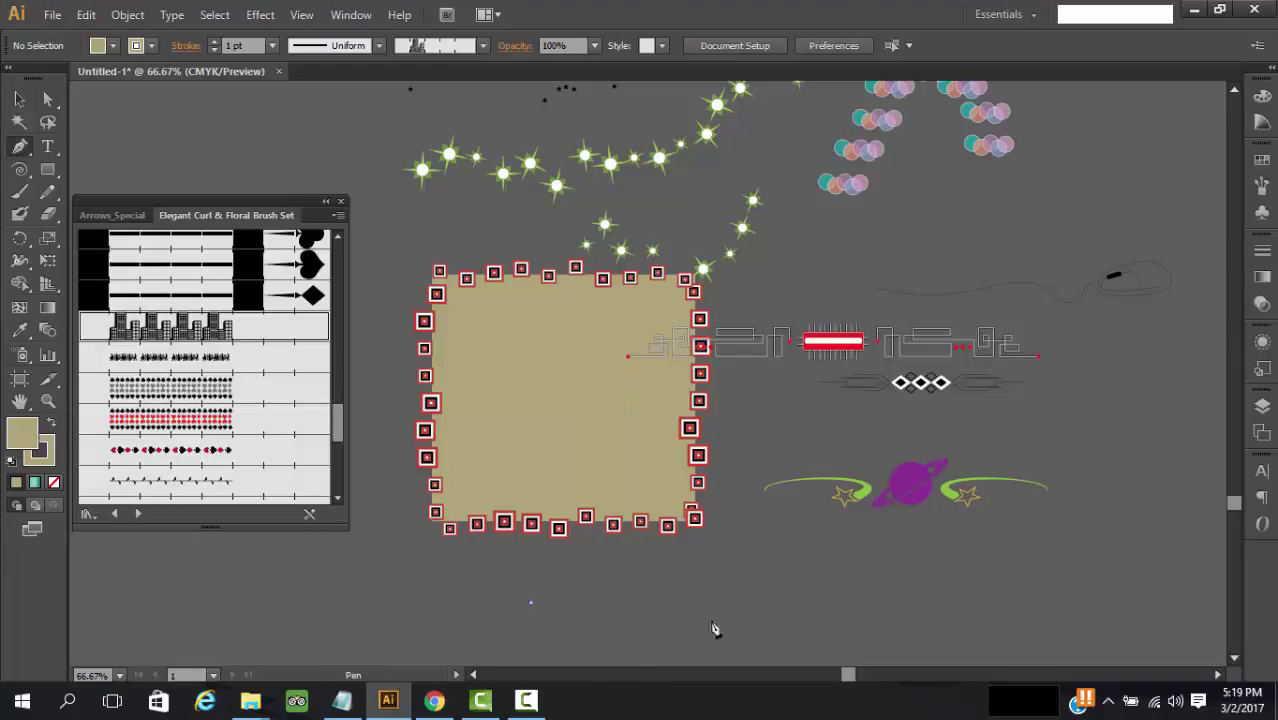
pyautogui.click(1116, 603)
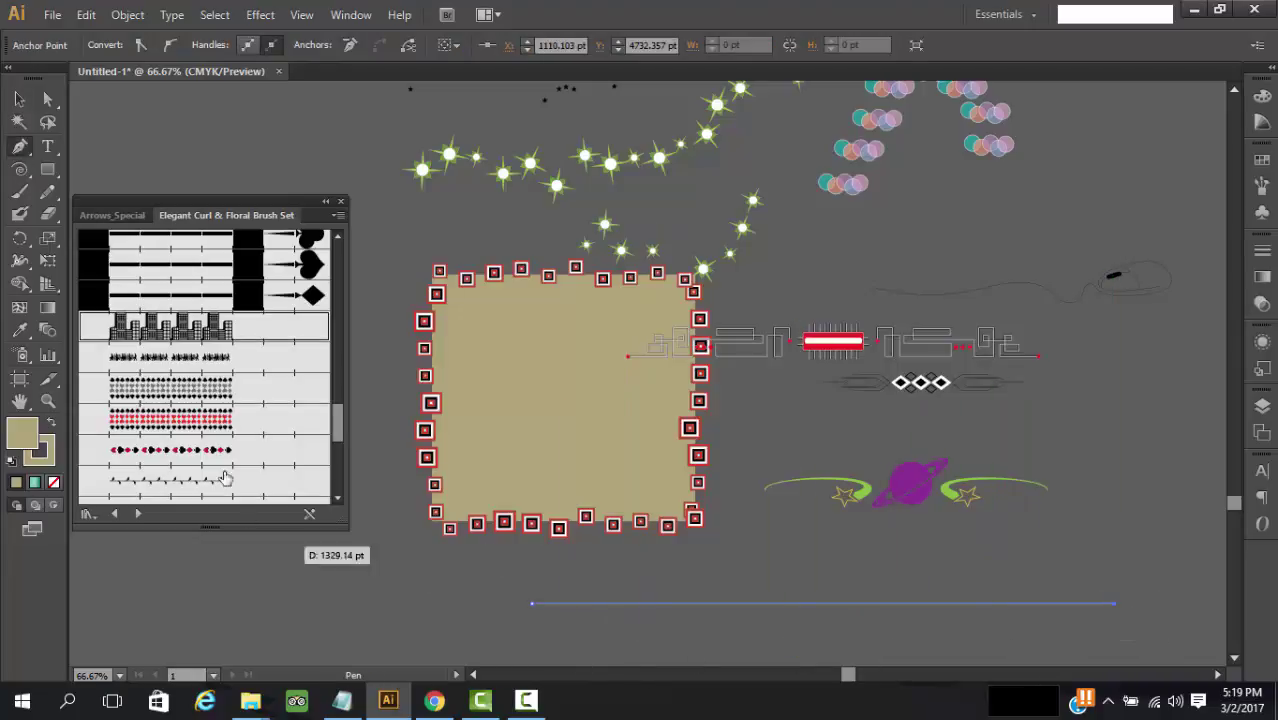
pyautogui.click(186, 336)
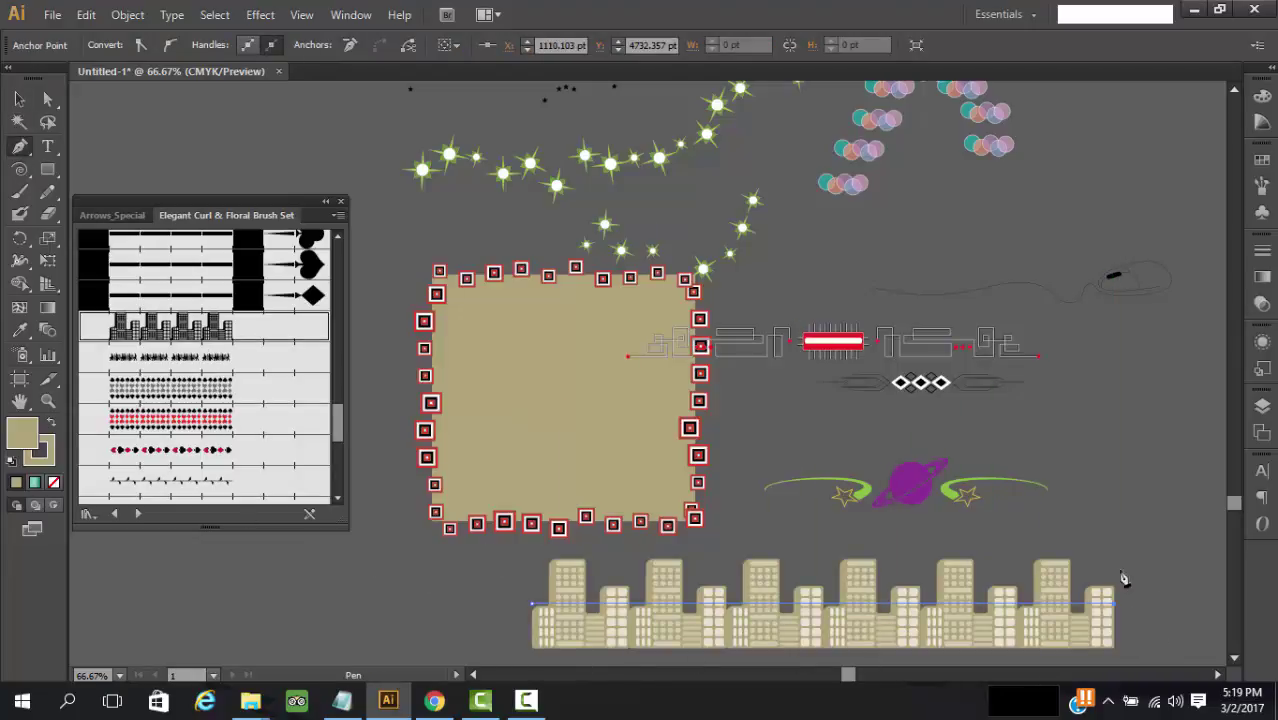
# Select the skyline path and move it up slightly, closer to the planet divider.
pyautogui.scroll(-3, 1140, 530)
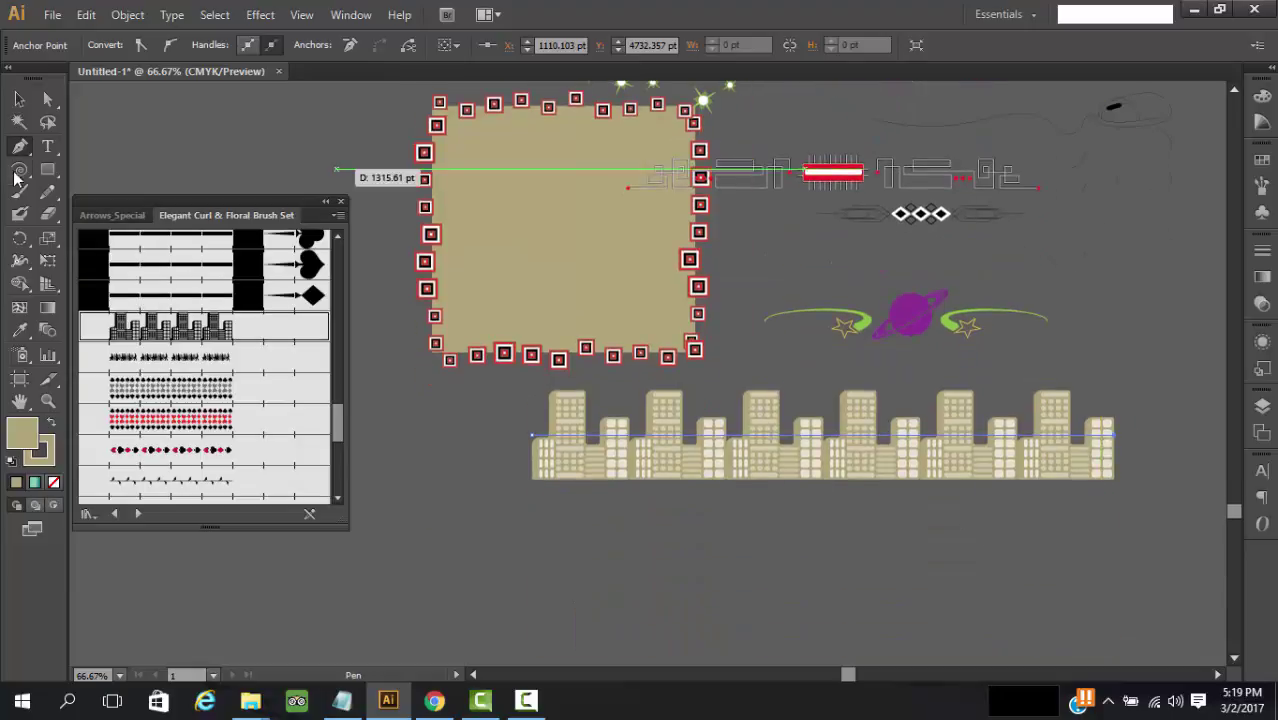
pyautogui.click(20, 99)
pyautogui.click(766, 548)
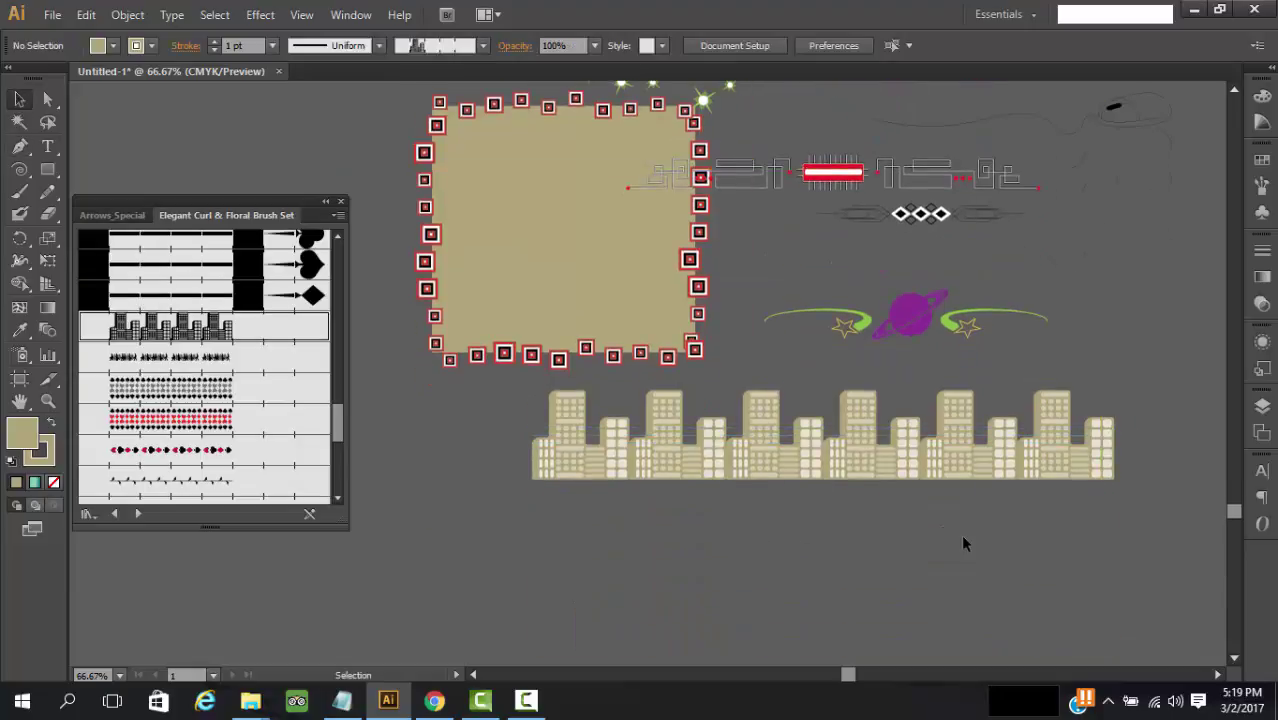
pyautogui.click(942, 466)
pyautogui.moveTo(884, 476); pyautogui.dragTo(876, 434)
# Try the small vine, leaf and round dot pattern brushes on the selected path.
pyautogui.scroll(-4, 203, 433)
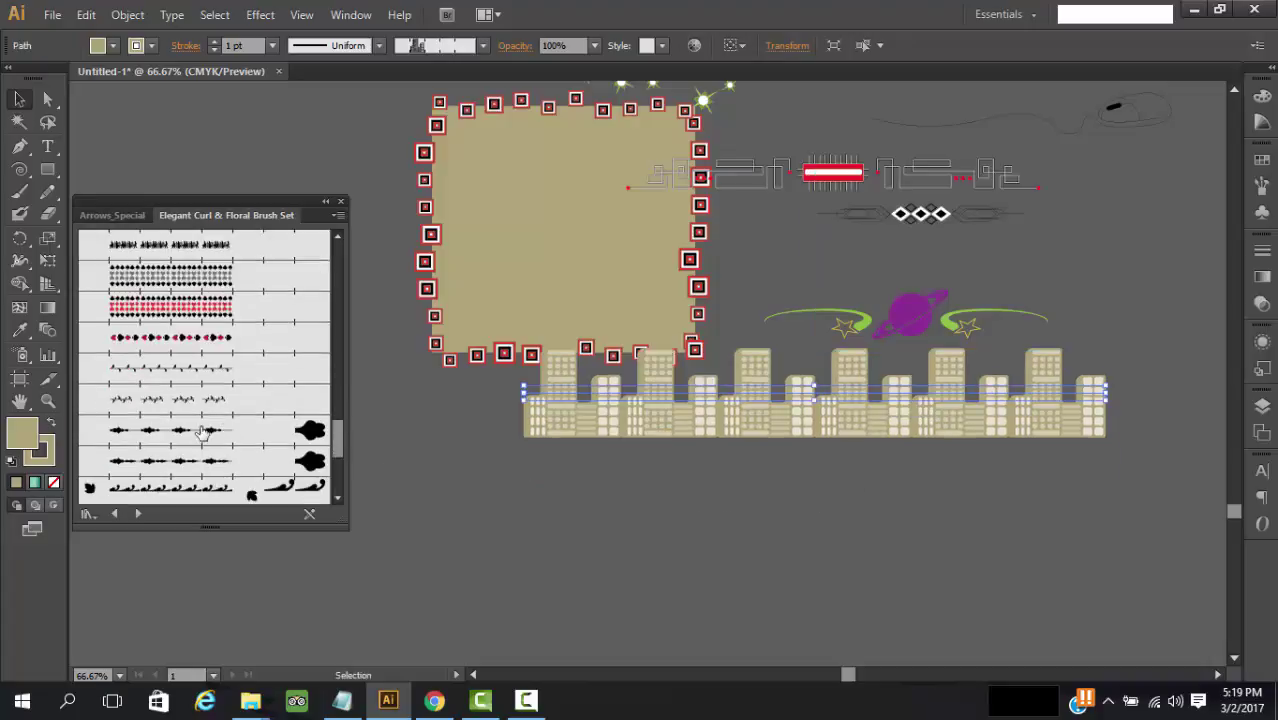
pyautogui.scroll(-4, 203, 405)
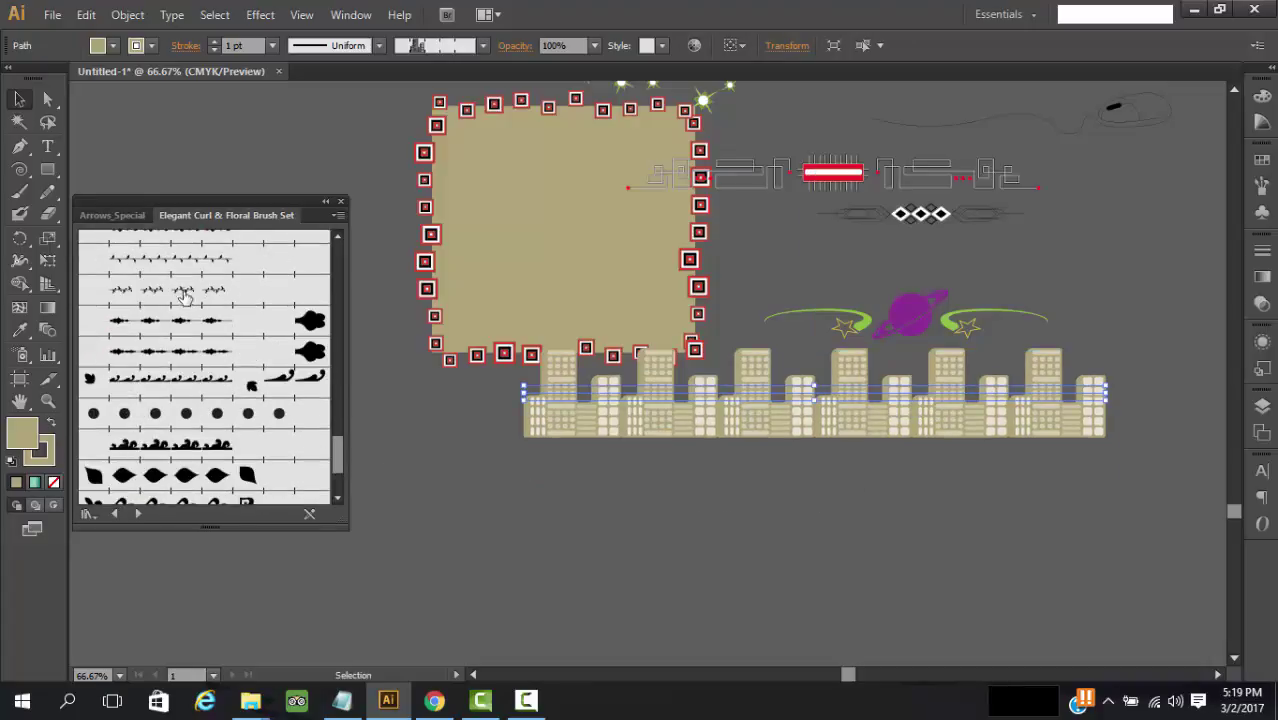
pyautogui.click(184, 290)
pyautogui.click(150, 330)
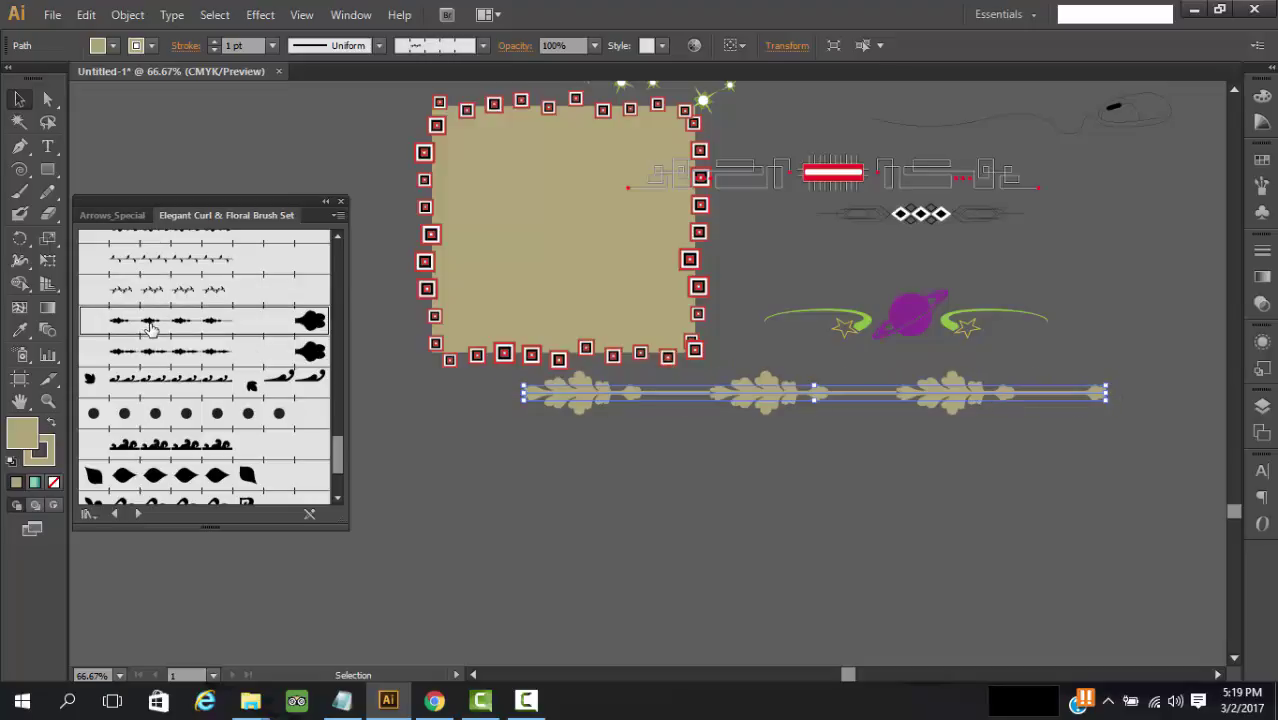
pyautogui.click(170, 352)
pyautogui.click(196, 405)
pyautogui.scroll(-3, 197, 403)
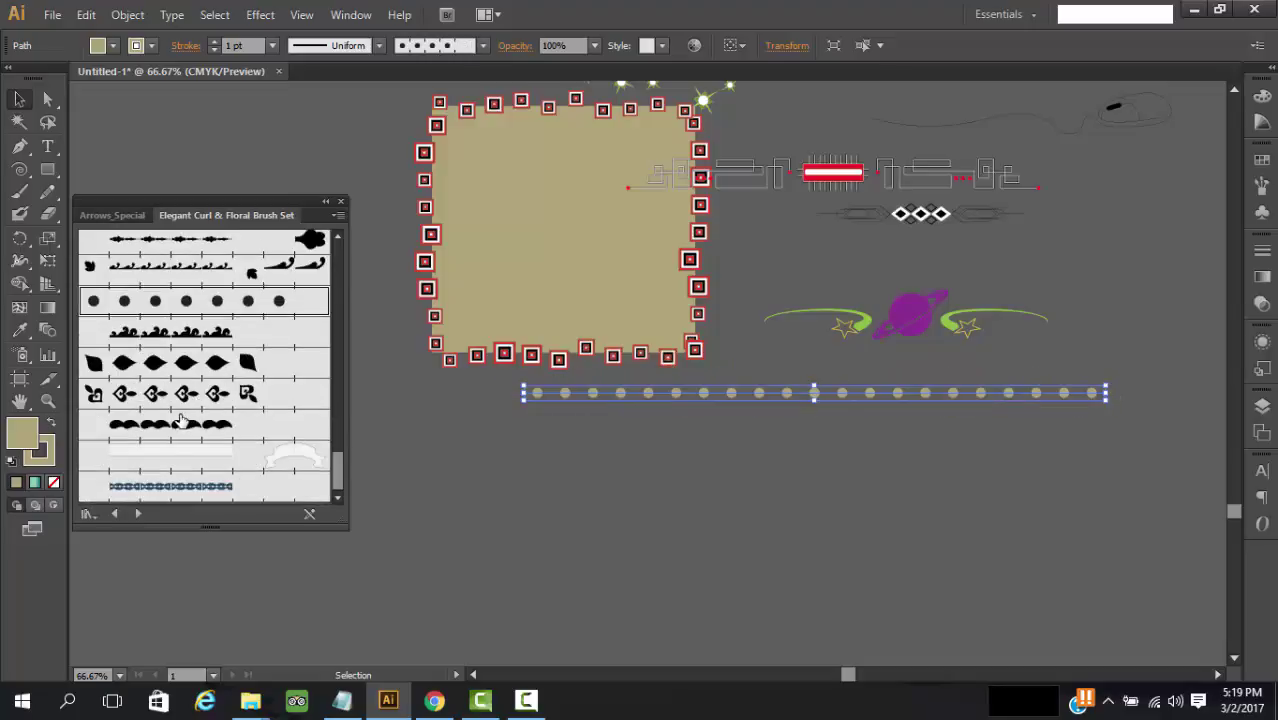
# Try the white ribbon banner brush on the path and raise its stroke weight to 4 pt.
pyautogui.click(197, 398)
pyautogui.click(198, 425)
pyautogui.click(199, 457)
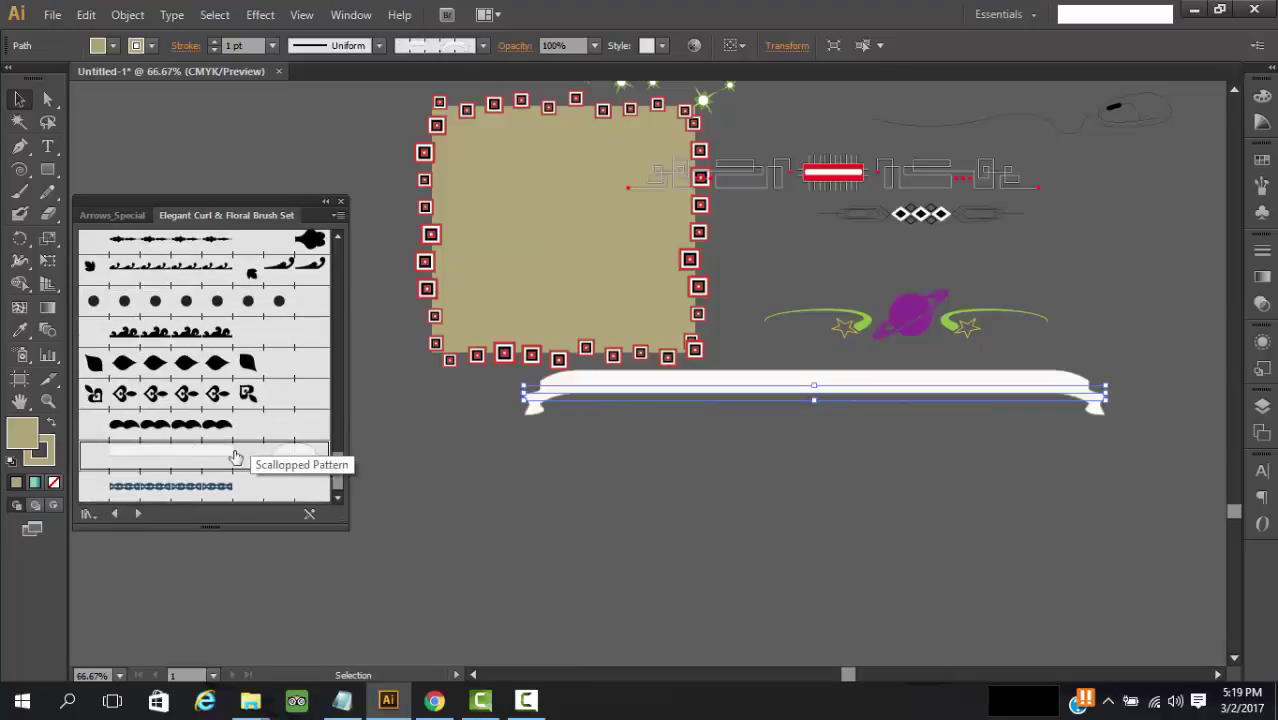
pyautogui.click(216, 42)
pyautogui.click(216, 42)
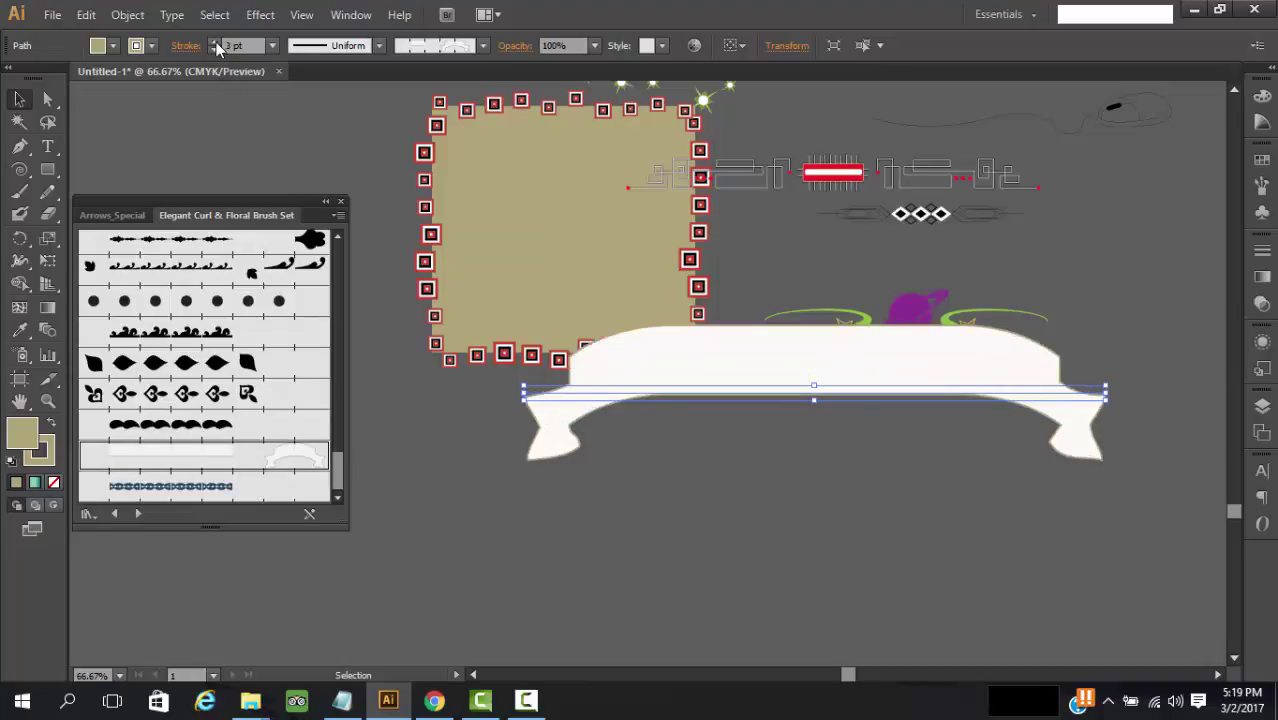
pyautogui.click(216, 42)
# Try the scalloped wave, white ribbon and blue chain-like pattern brushes on the path.
pyautogui.click(190, 424)
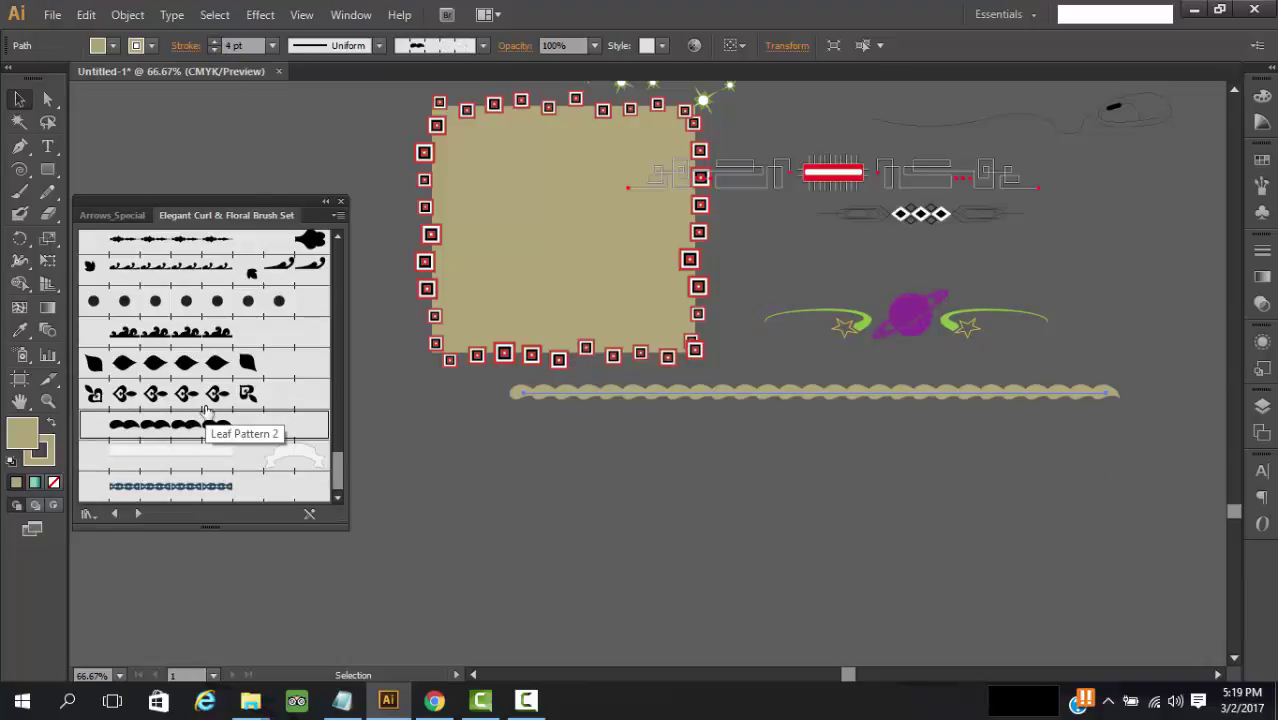
pyautogui.click(204, 462)
pyautogui.click(200, 495)
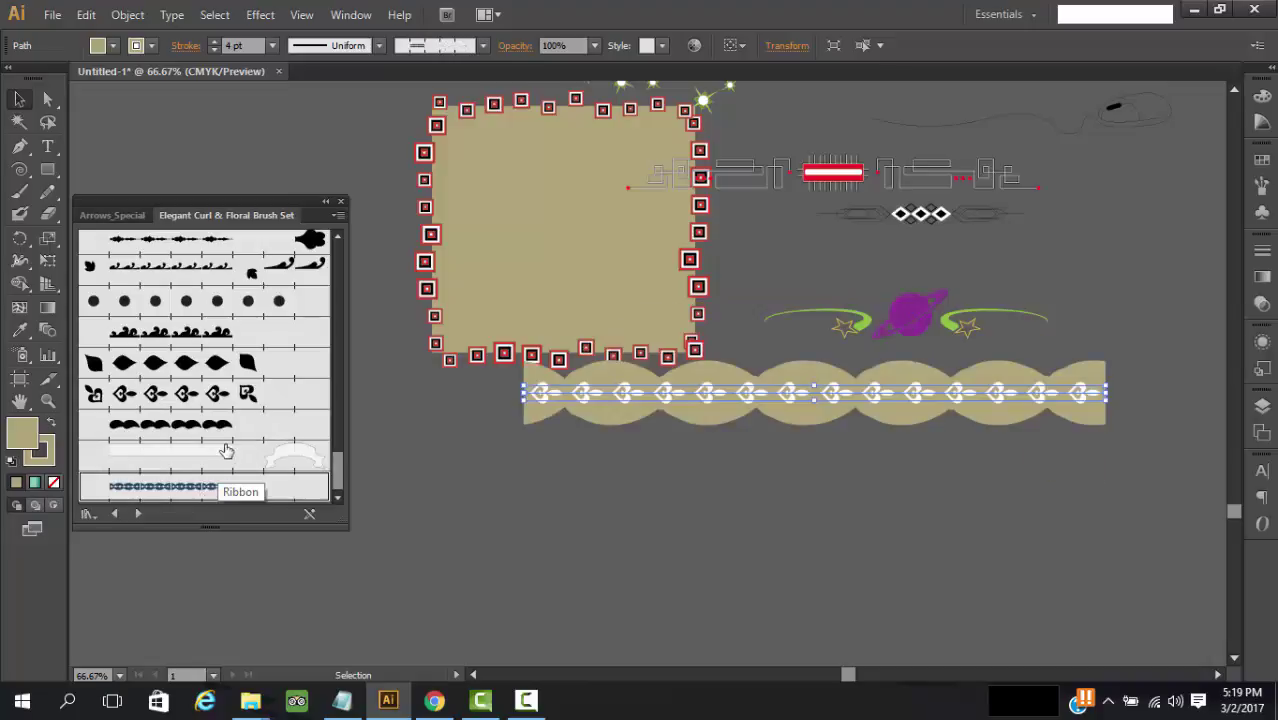
# Try the red and black card-suit patterns, the city skyline and the heart-tipped brush on the path.
pyautogui.scroll(5, 257, 385)
pyautogui.click(210, 309)
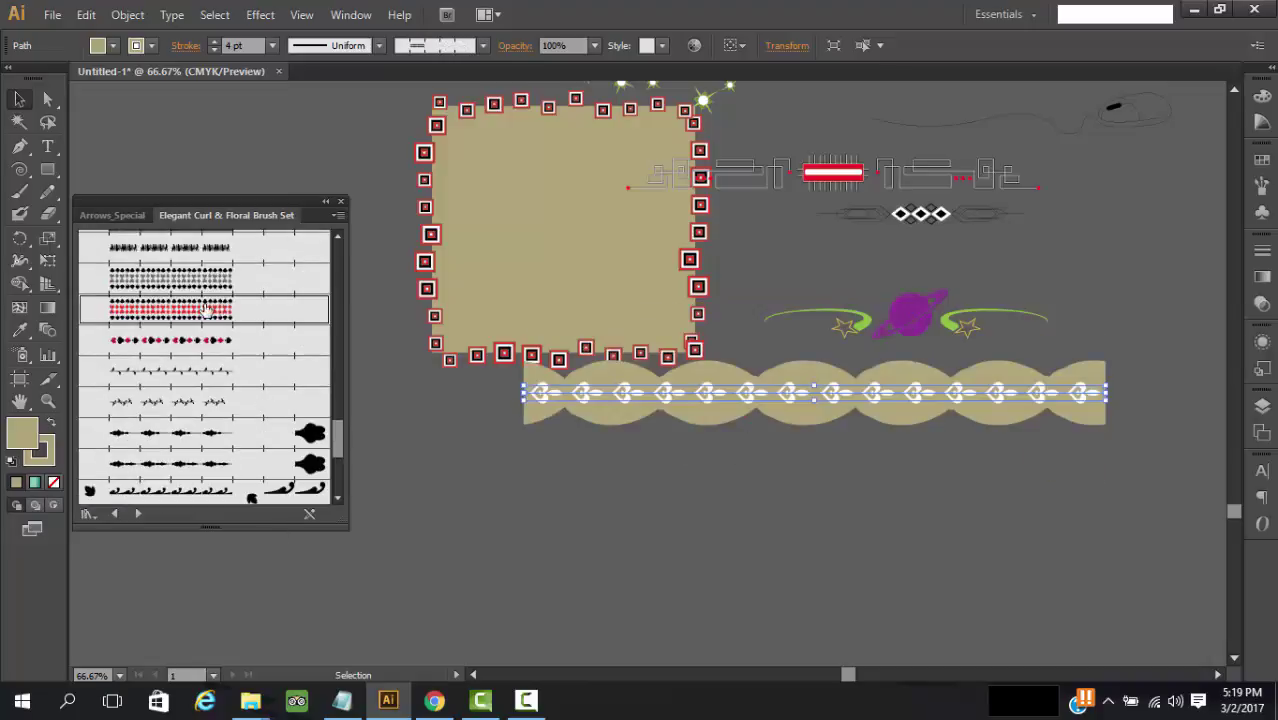
pyautogui.click(206, 279)
pyautogui.scroll(3, 214, 312)
pyautogui.click(216, 318)
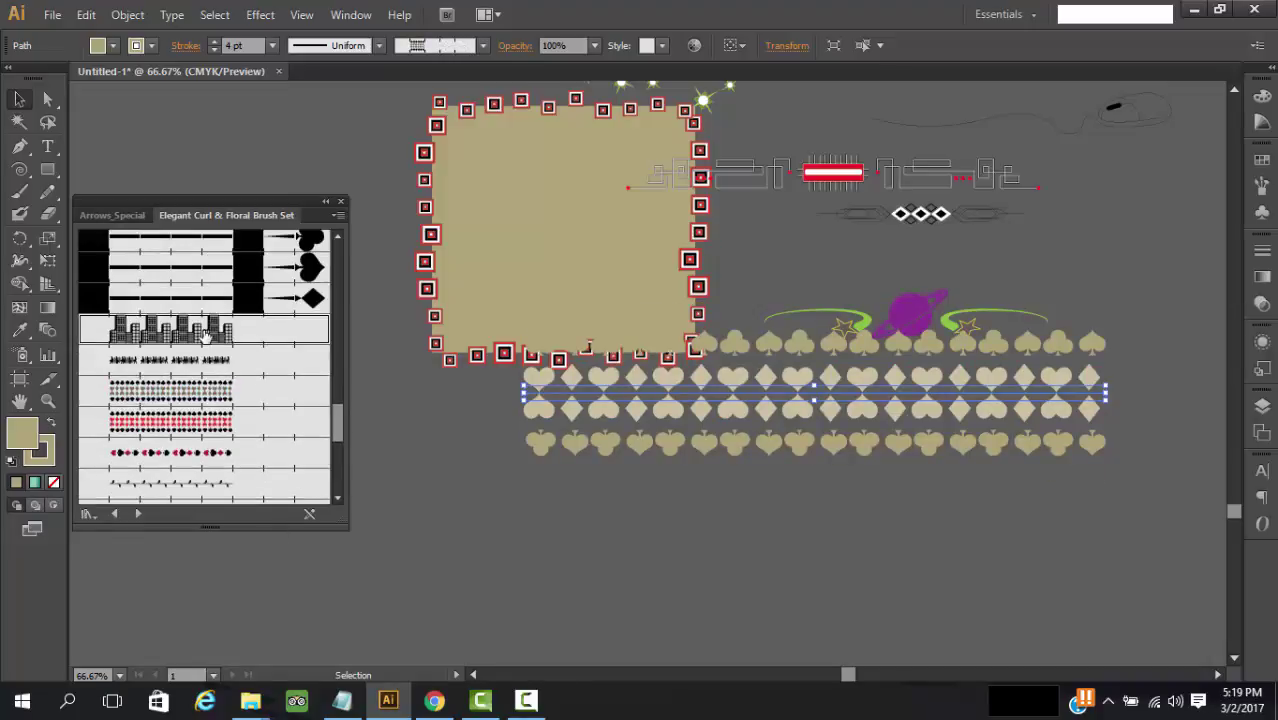
pyautogui.click(216, 266)
# Try the double-ended curl, single curl and tapered teardrop art brushes on the path.
pyautogui.scroll(3, 222, 290)
pyautogui.click(228, 400)
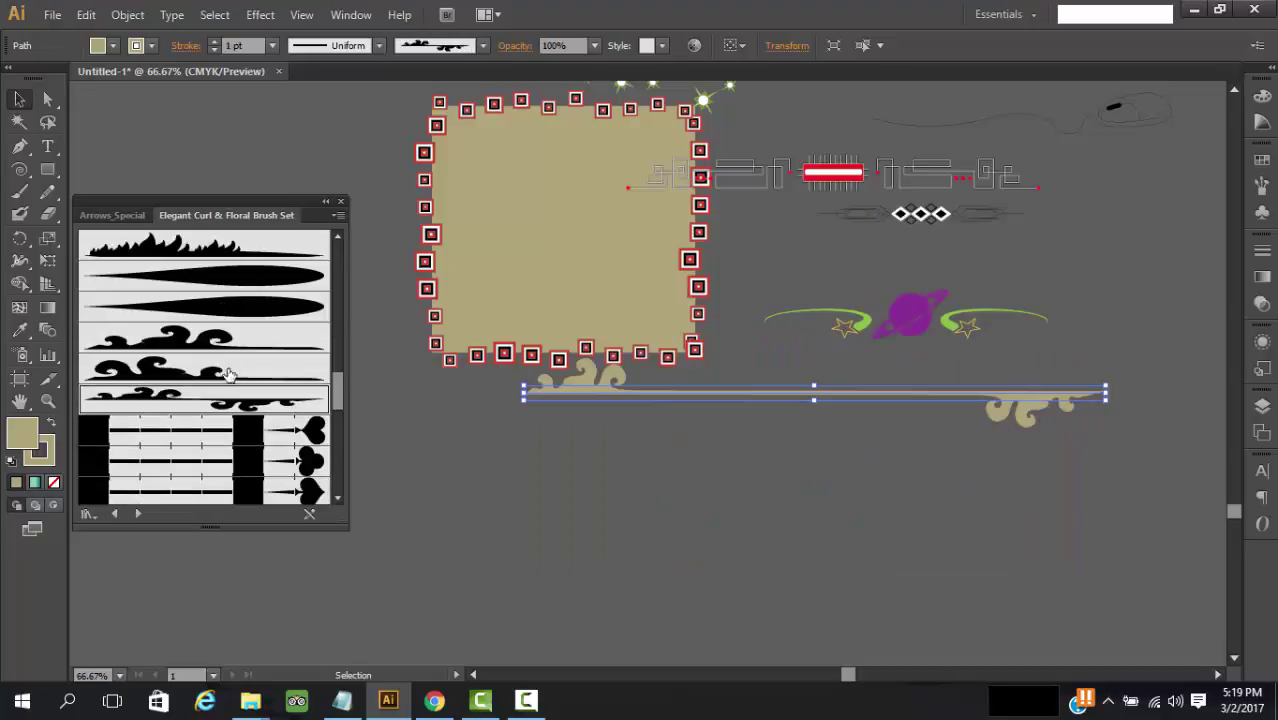
pyautogui.click(228, 340)
pyautogui.click(231, 311)
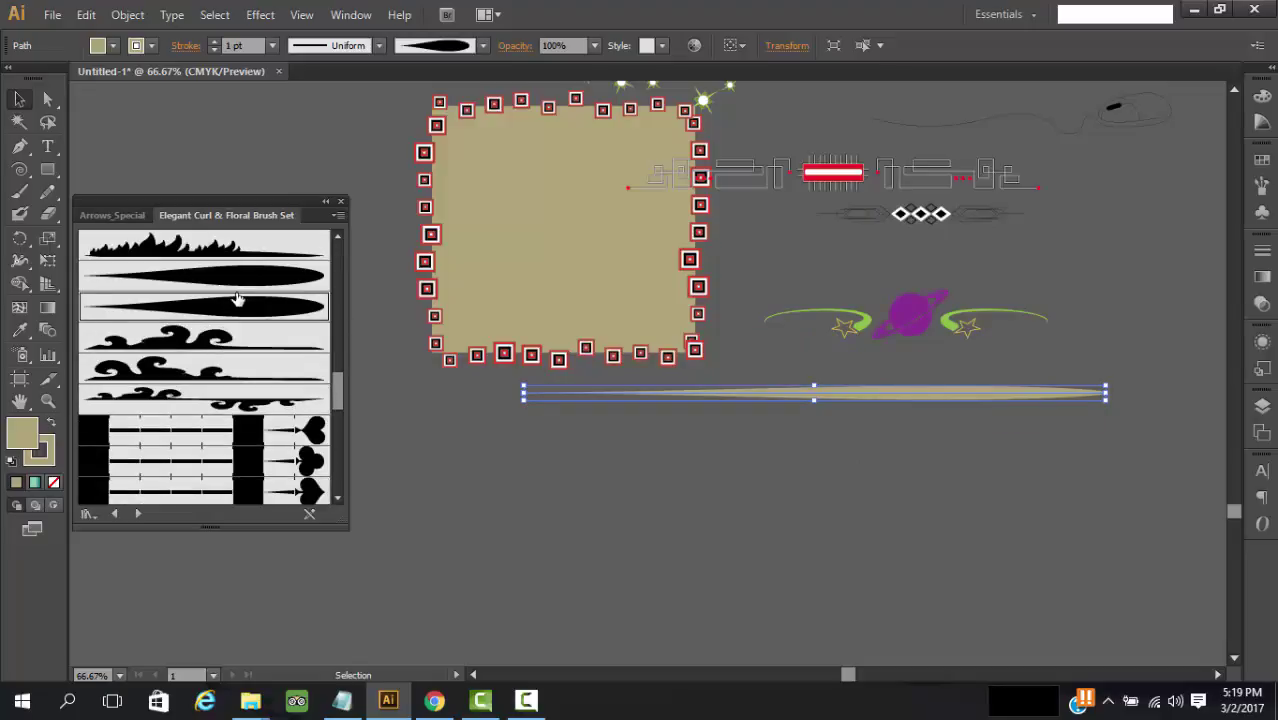
# Apply the floral art brush with leaves on opposite sides of its two ends to the path.
pyautogui.scroll(3, 240, 315)
pyautogui.click(224, 370)
pyautogui.click(235, 328)
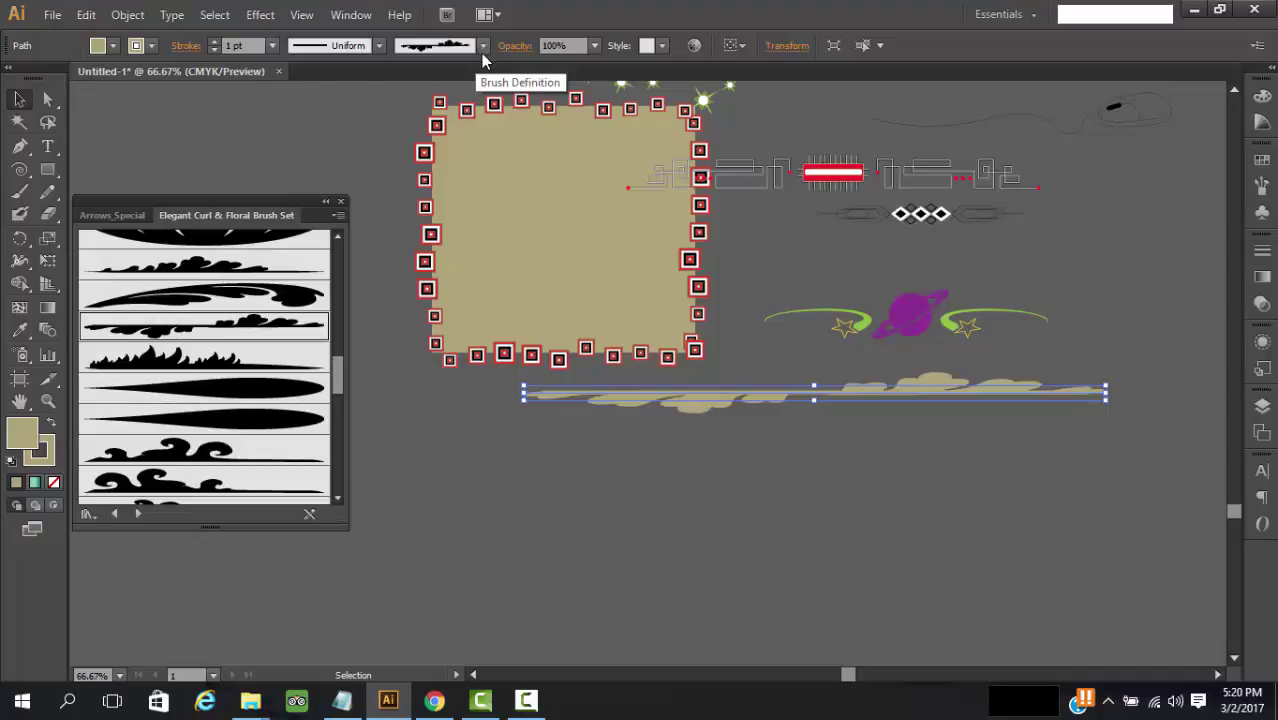
# Deselect the path, open the Bristle Brush Library and look through its brushes.
pyautogui.click(92, 514)
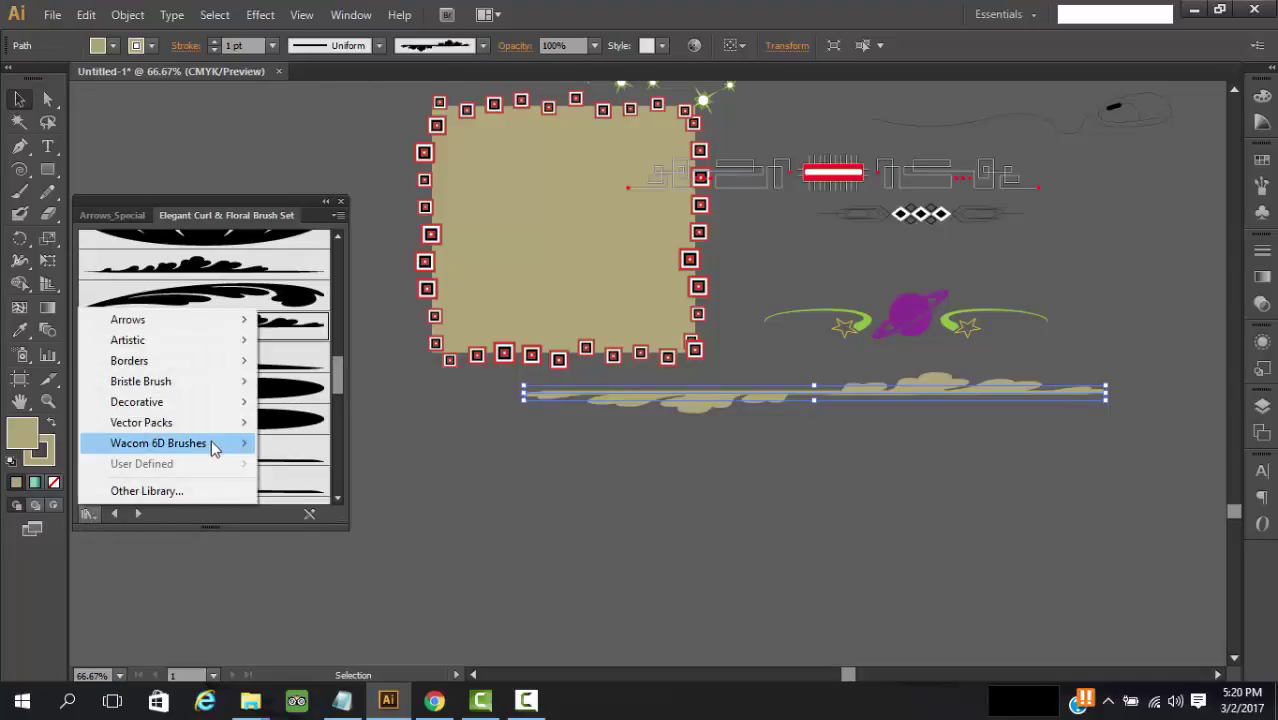
pyautogui.moveTo(230, 412)
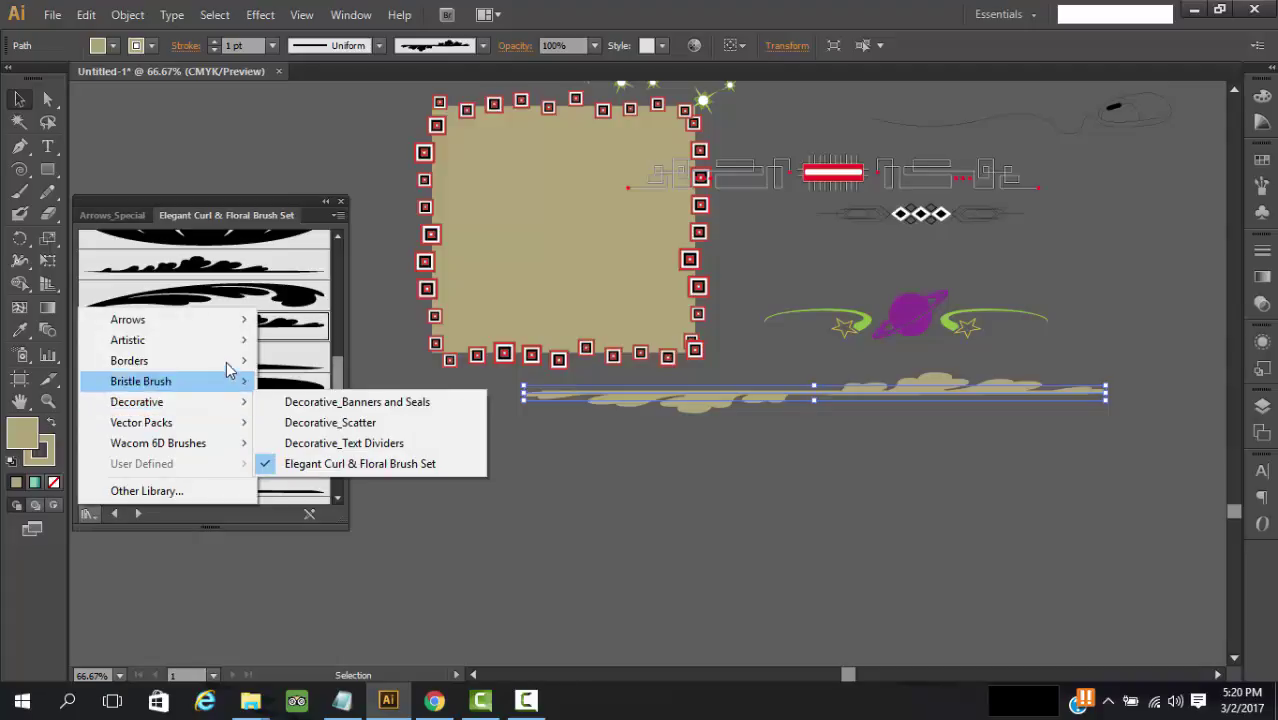
pyautogui.click(252, 537)
pyautogui.click(92, 514)
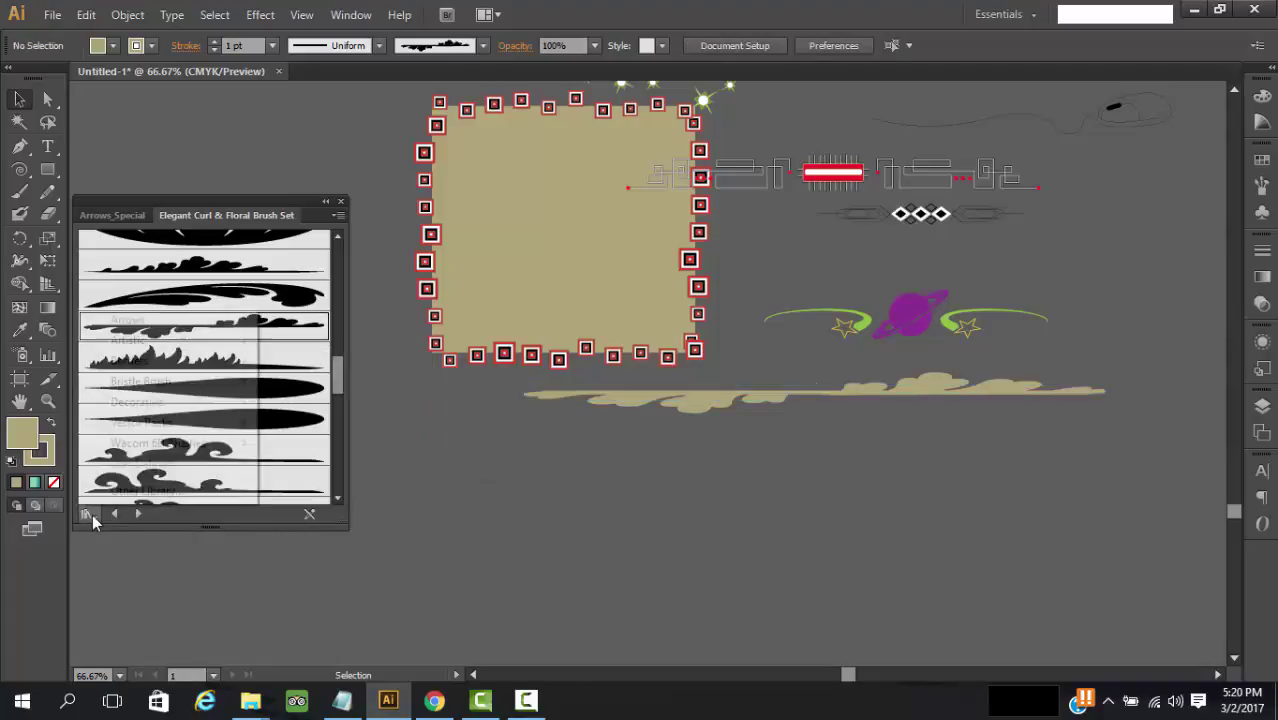
pyautogui.moveTo(192, 401)
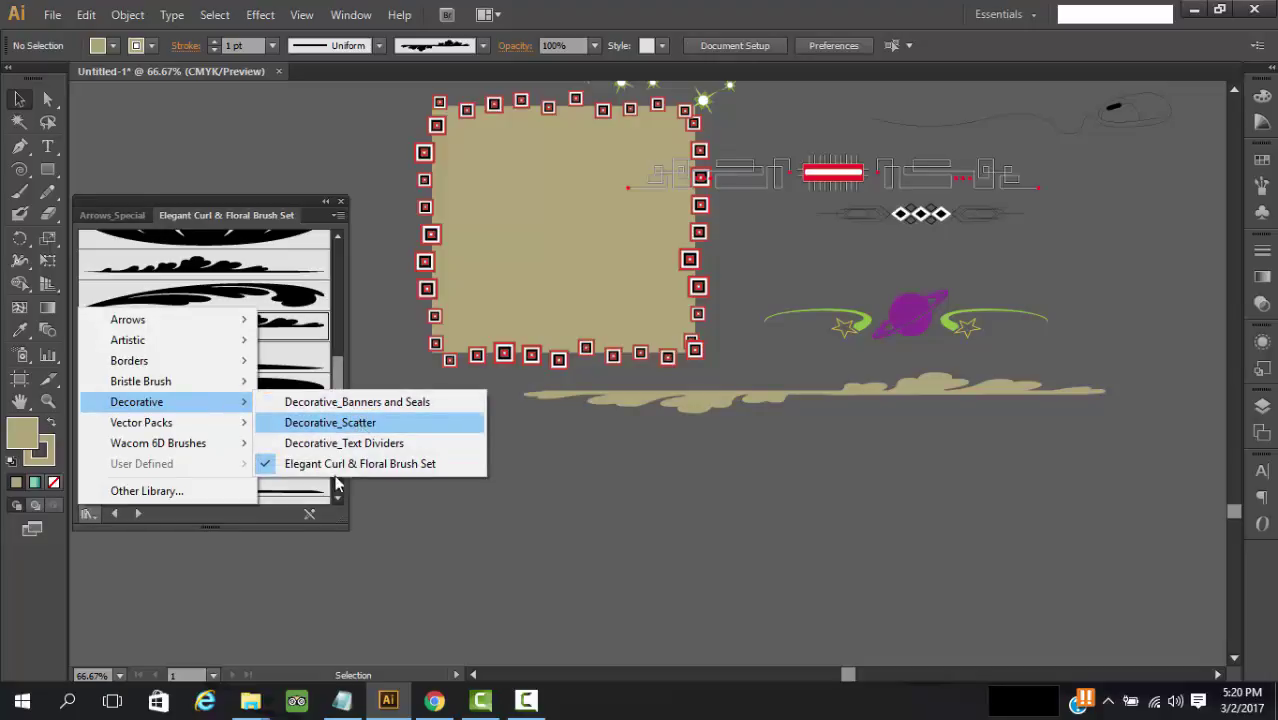
pyautogui.moveTo(224, 388)
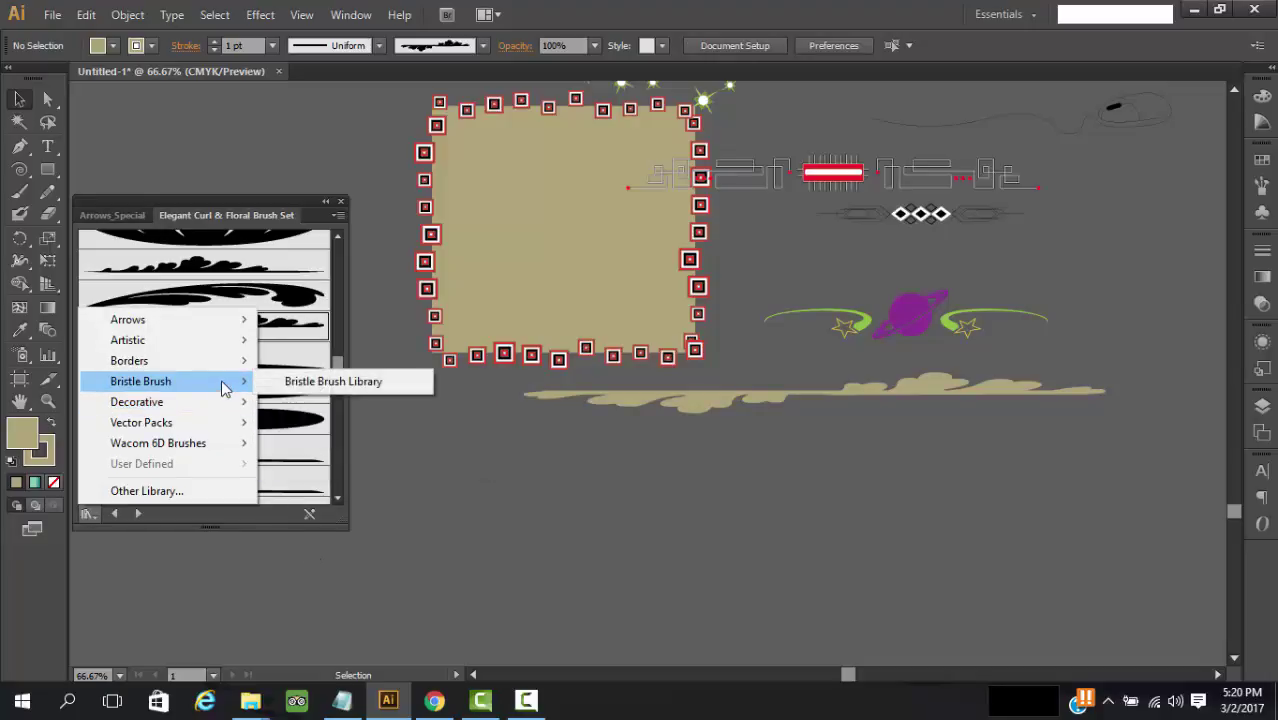
pyautogui.click(290, 381)
pyautogui.scroll(-5, 230, 360)
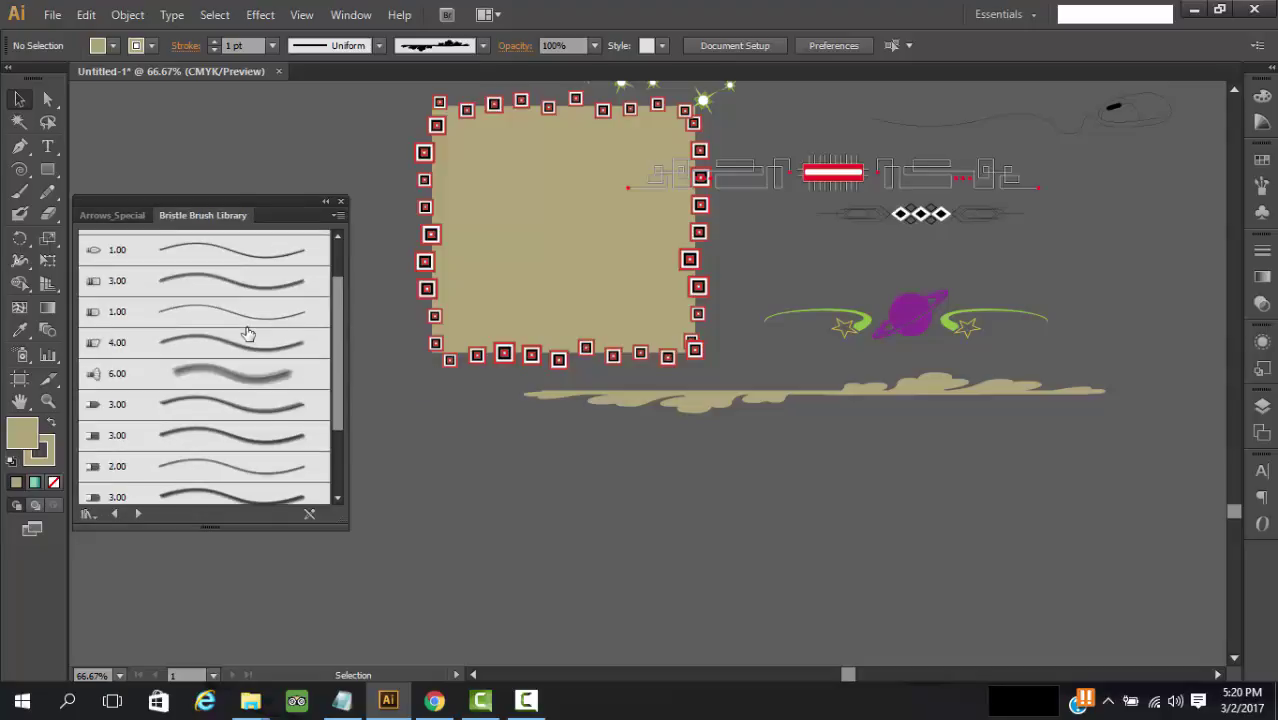
# Open the Borders_Frames brush library to view its frames, and switch to the Borders_Geometric library.
pyautogui.click(88, 513)
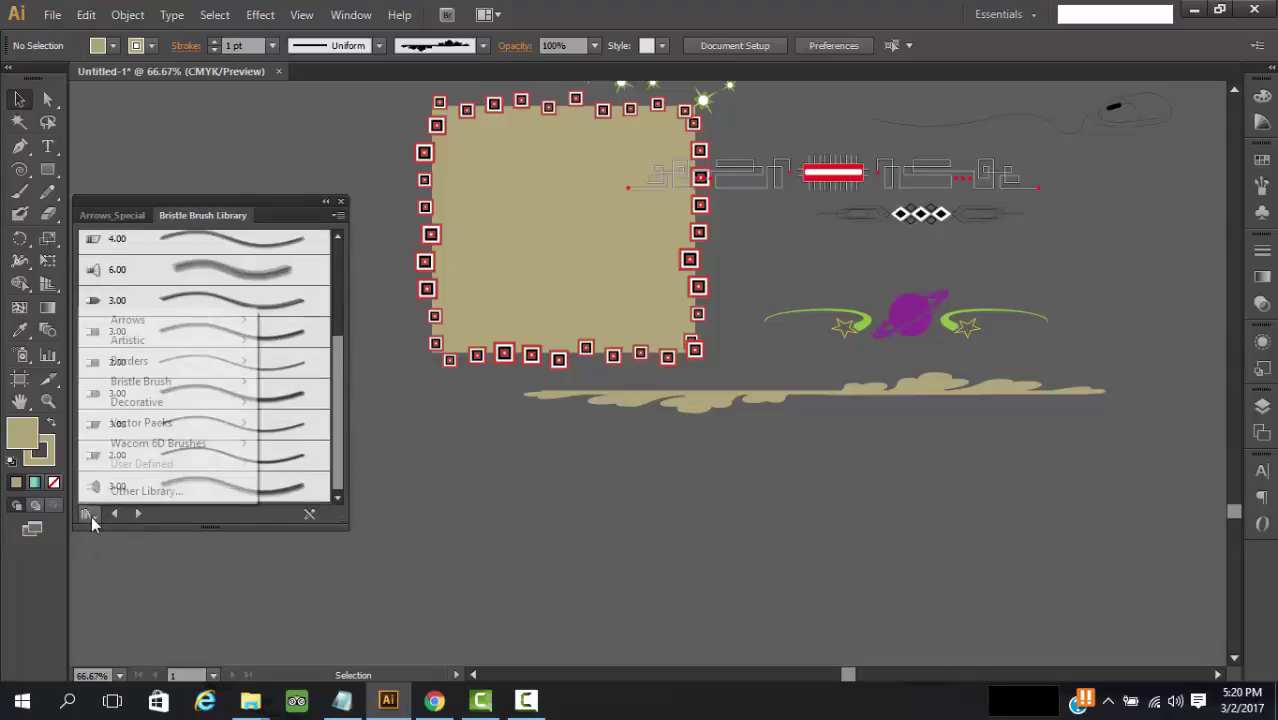
pyautogui.moveTo(245, 362)
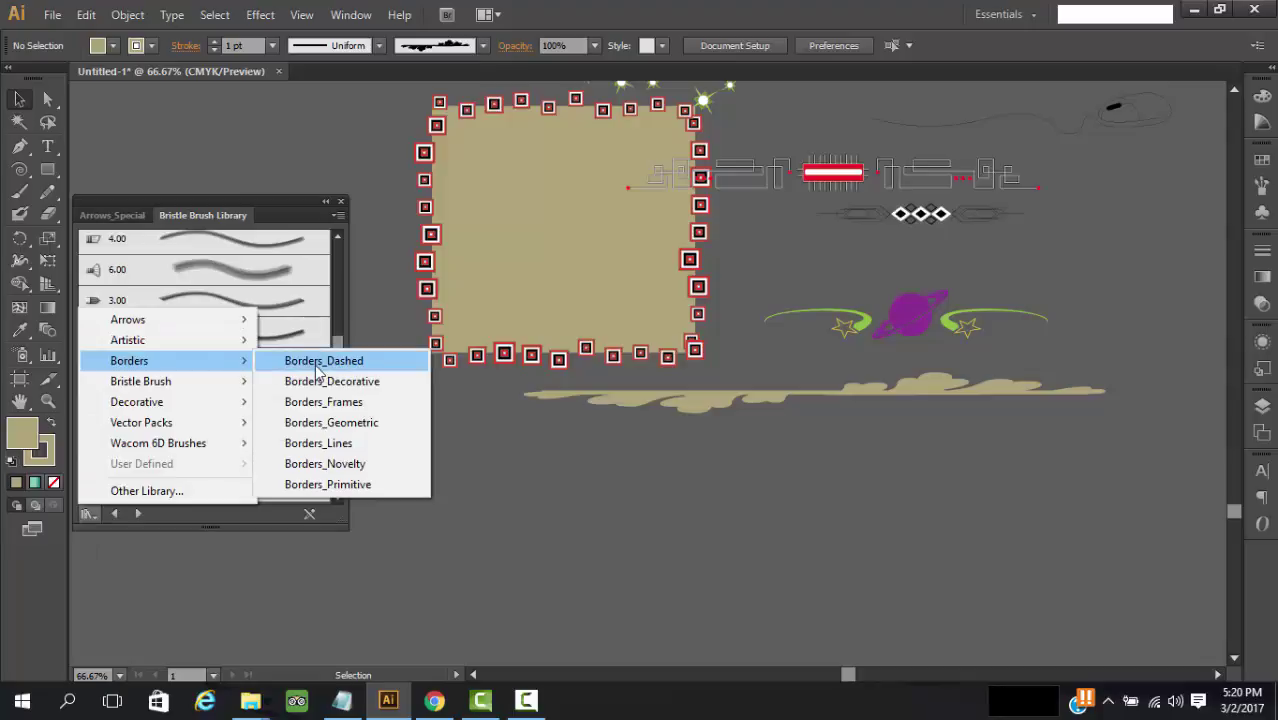
pyautogui.click(340, 401)
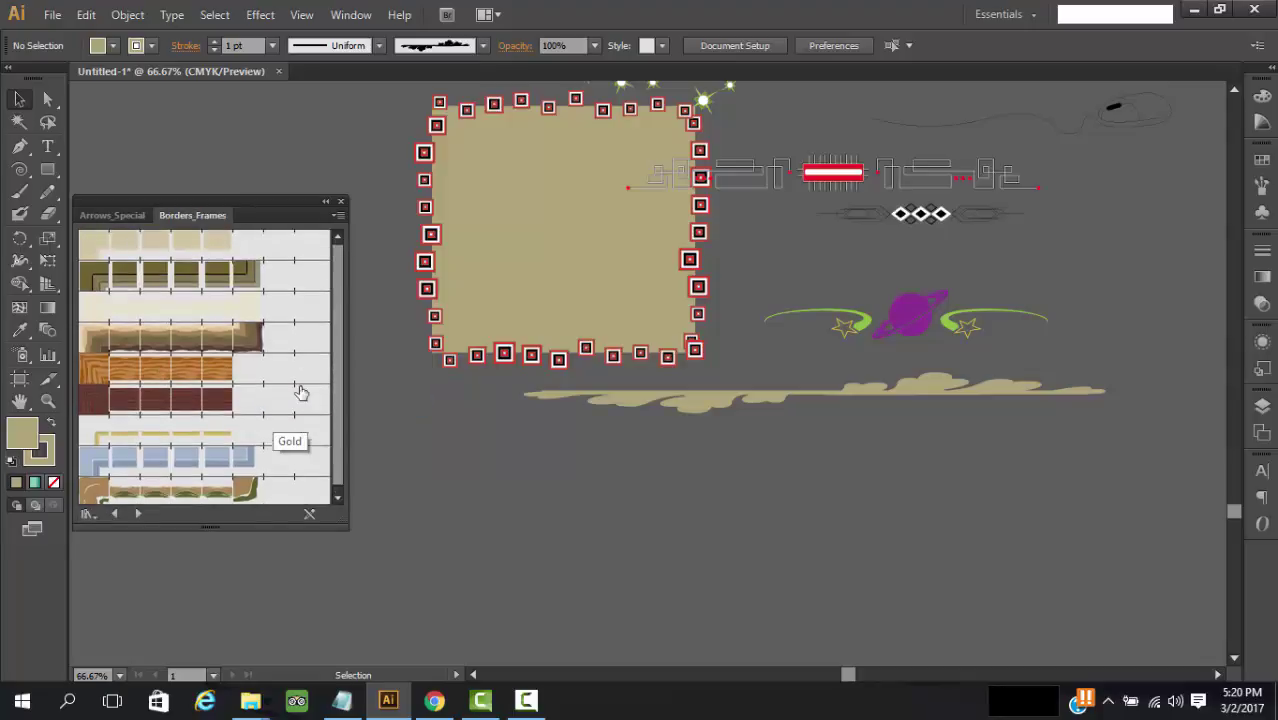
pyautogui.click(88, 513)
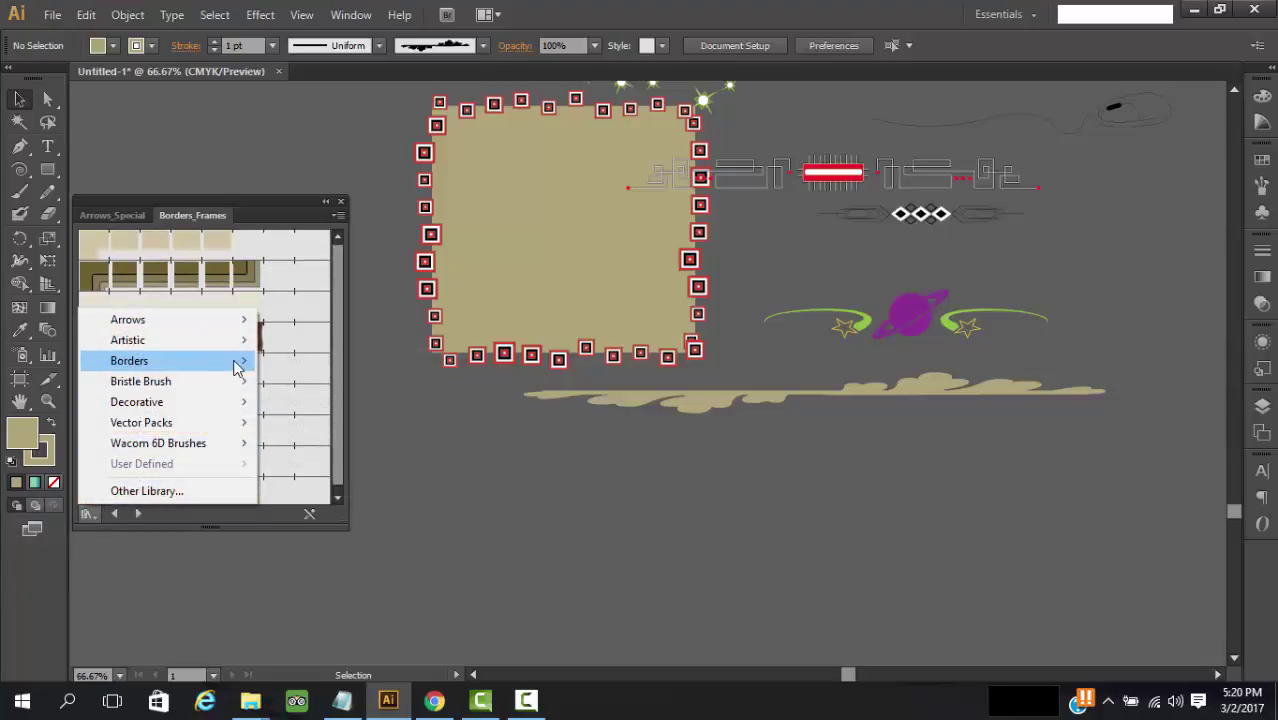
pyautogui.moveTo(240, 361)
pyautogui.click(338, 422)
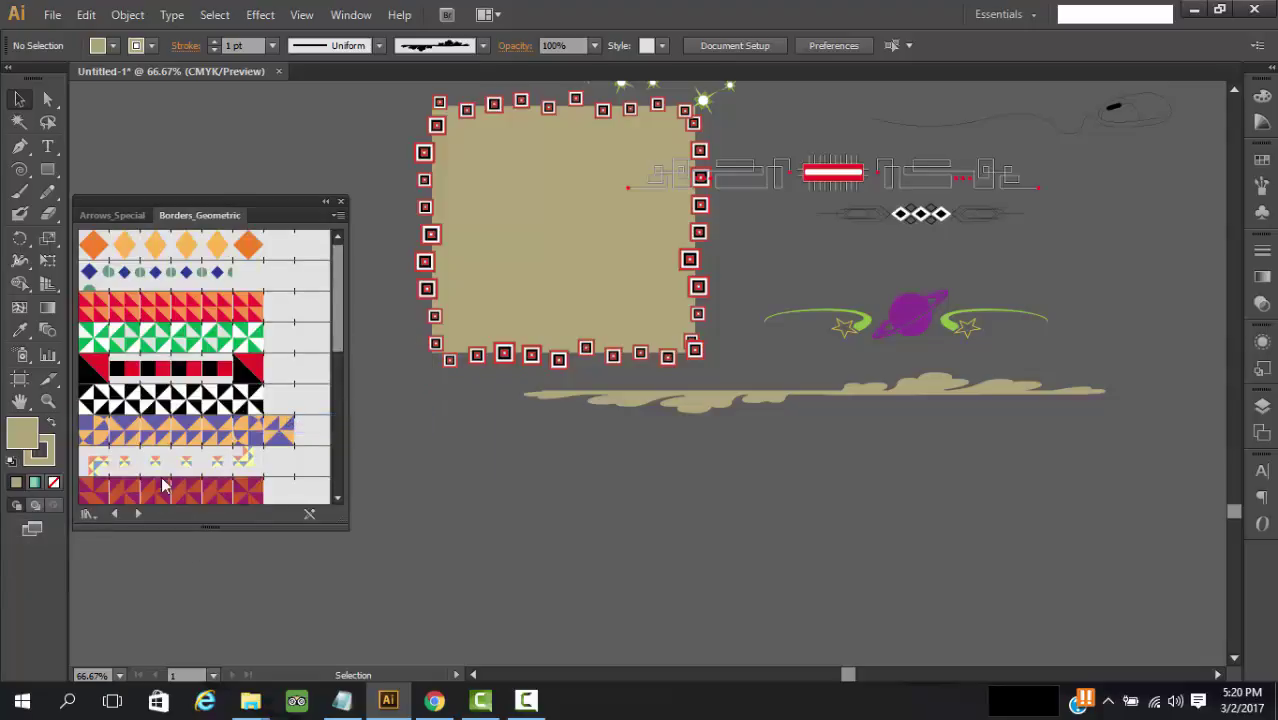
# Look through the Borders_Geometric brushes, open the Borders_Novelty brush library and browse down to its track brushes.
pyautogui.scroll(-5, 255, 395)
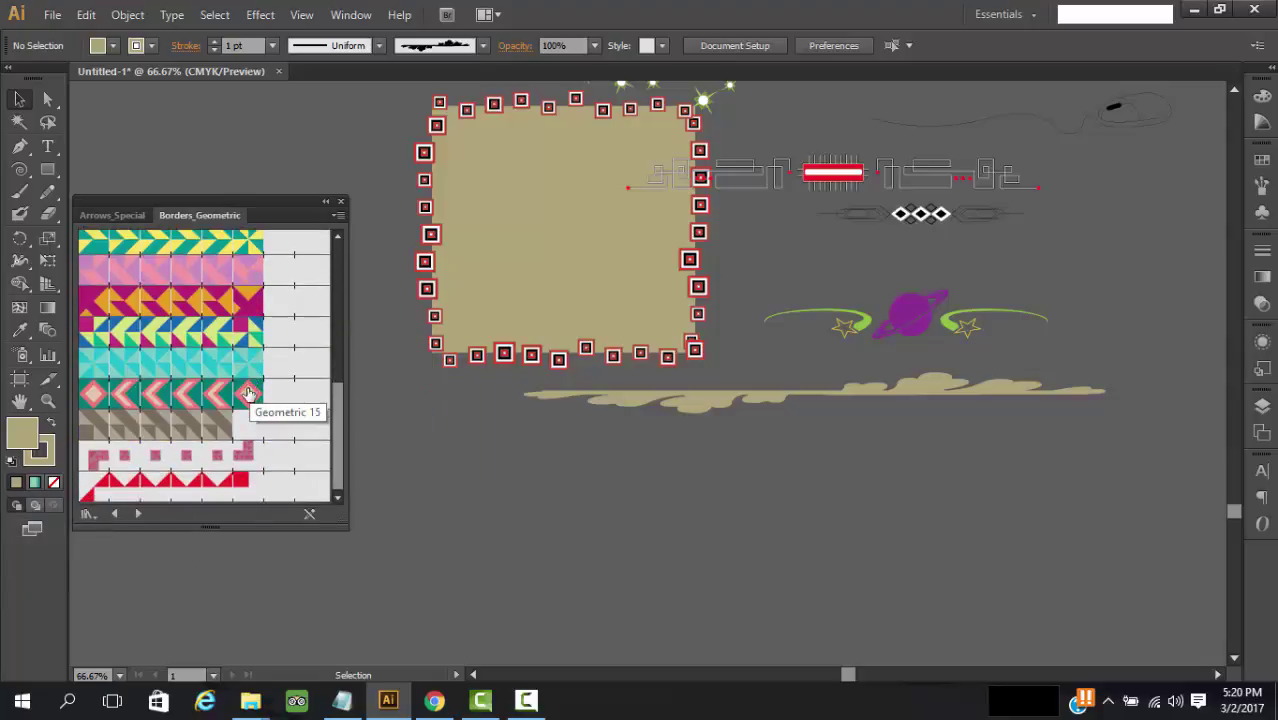
pyautogui.click(88, 513)
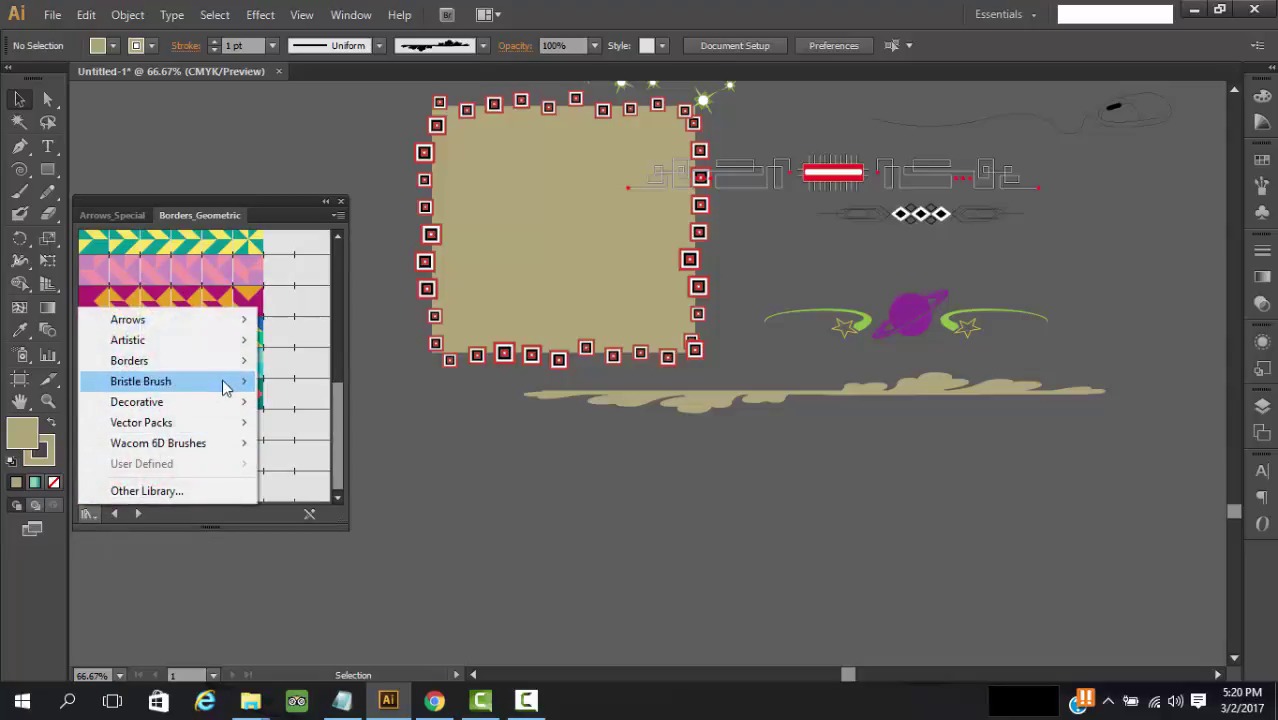
pyautogui.moveTo(228, 383)
pyautogui.moveTo(240, 361)
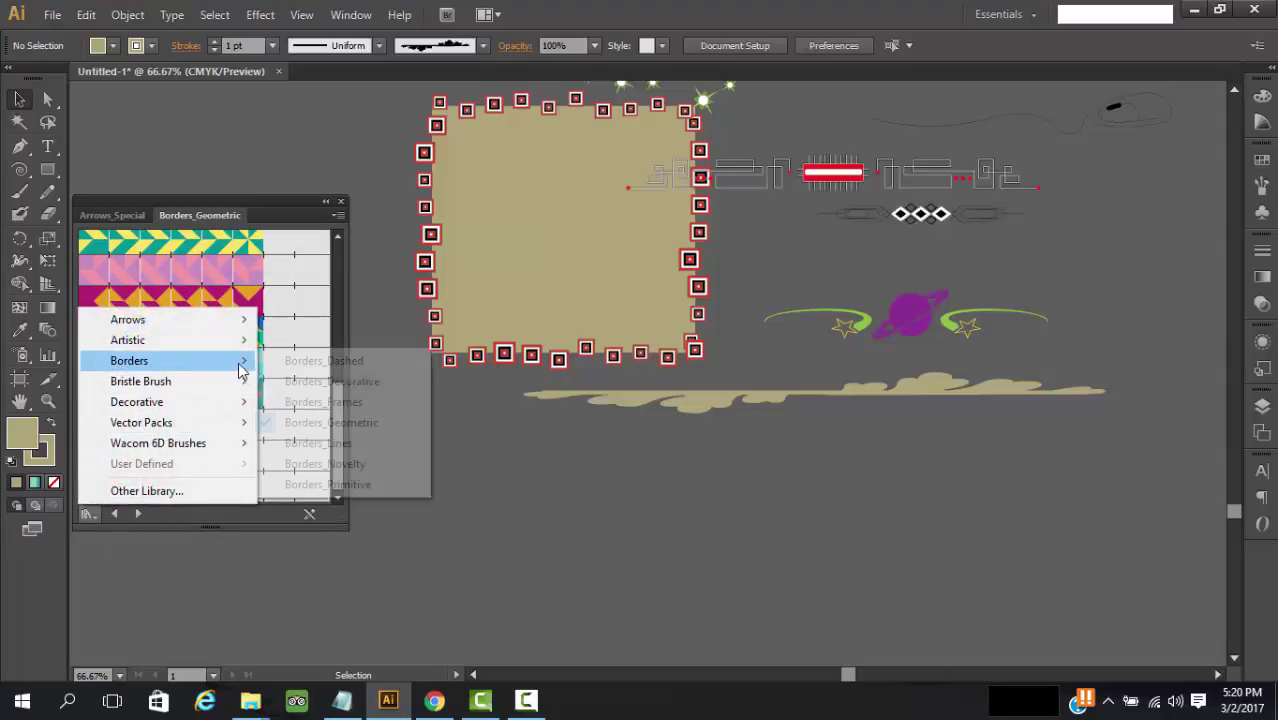
pyautogui.click(358, 465)
pyautogui.scroll(-4, 287, 428)
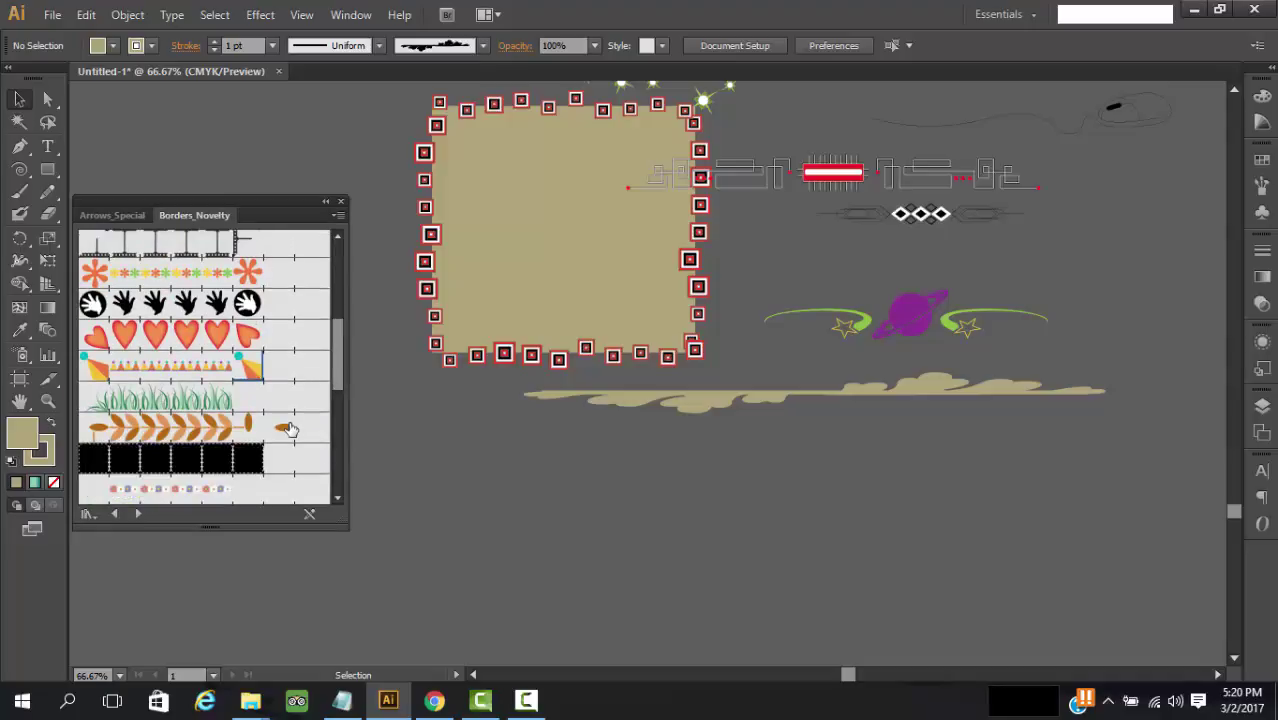
pyautogui.scroll(-5, 287, 428)
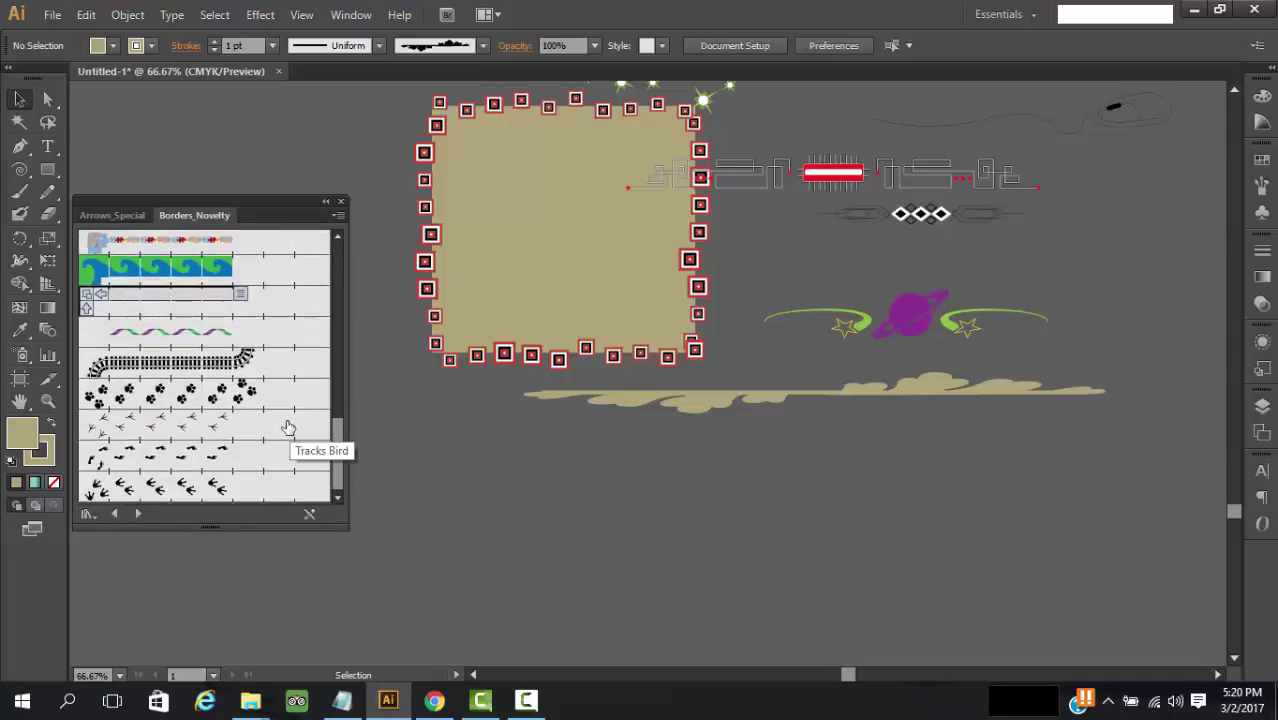
pyautogui.scroll(1, 238, 370)
pyautogui.scroll(-1, 236, 386)
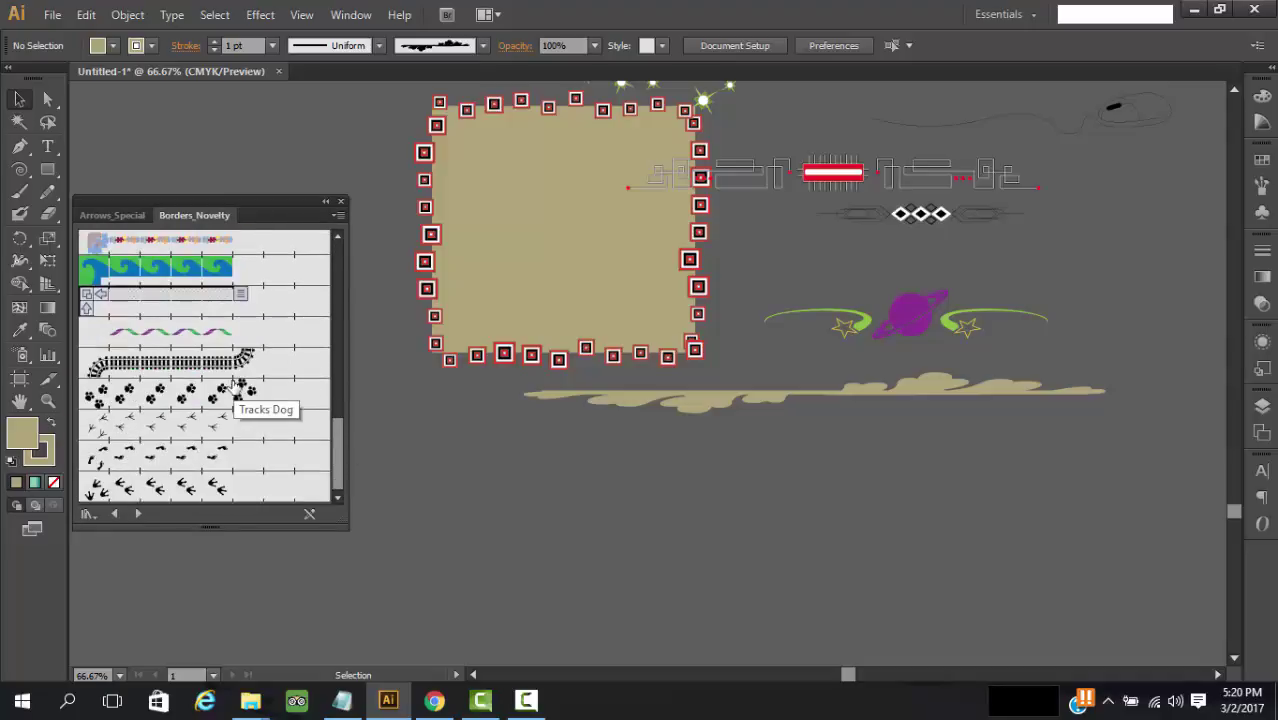
# Paint an S-shaped wavy stroke with the railroad track border brush in the empty area below the scroll-shaped artwork.
pyautogui.click(214, 368)
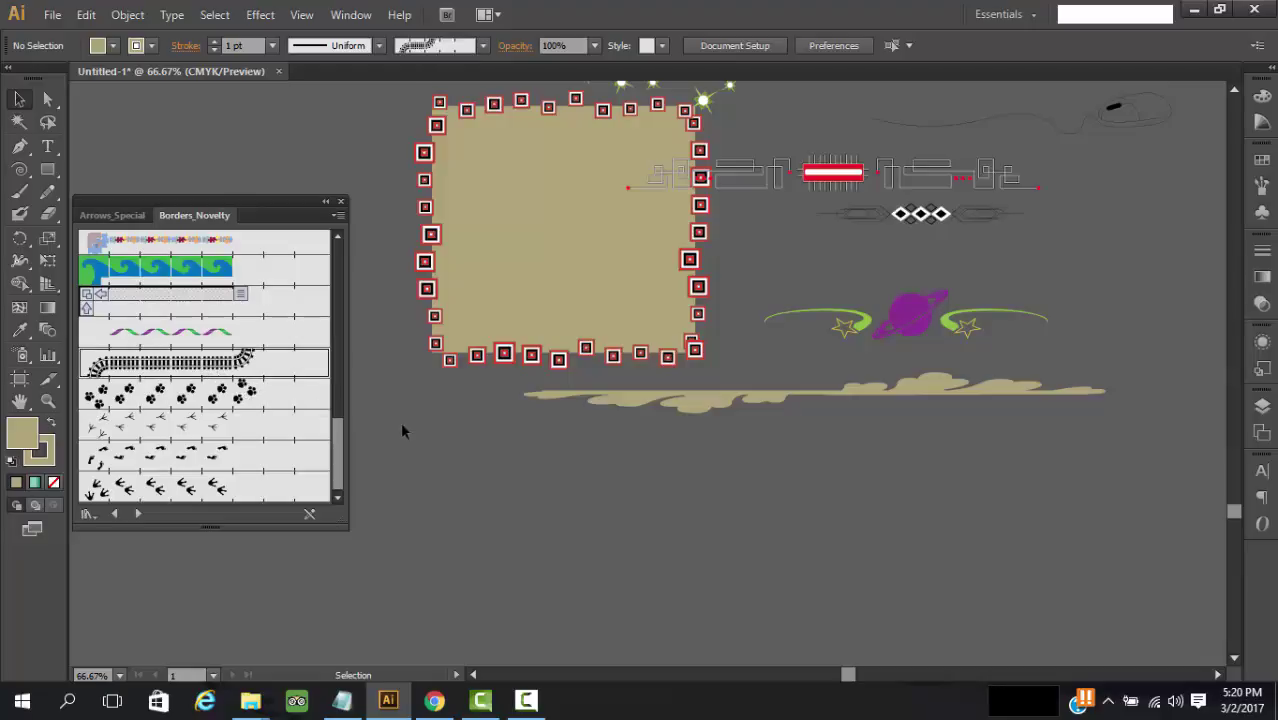
pyautogui.click(20, 192)
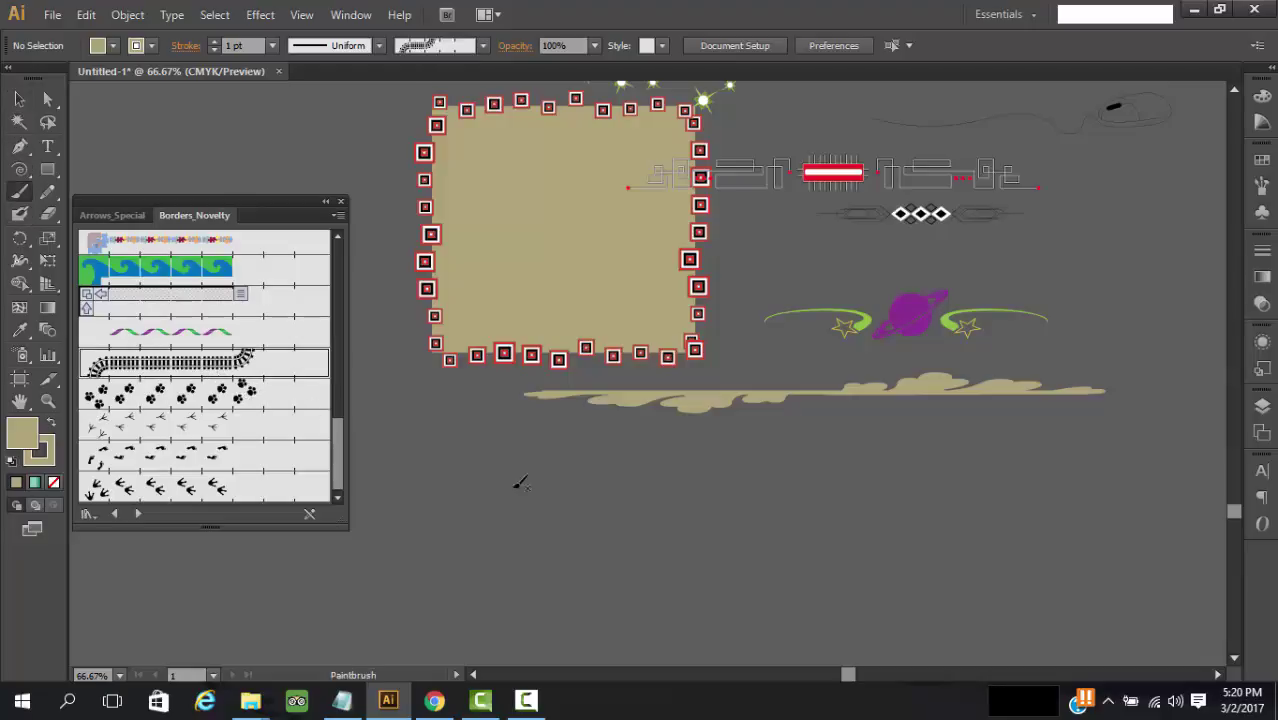
pyautogui.moveTo(510, 488); pyautogui.dragTo(920, 498)
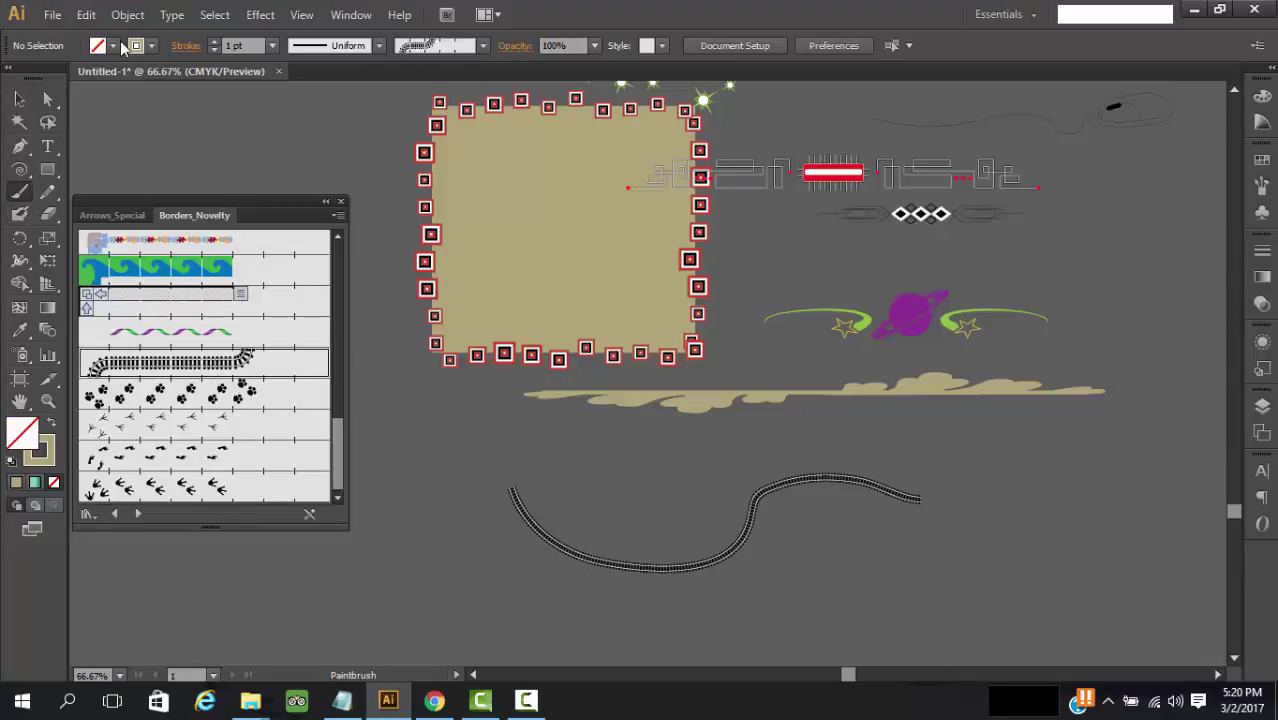
# Select the railroad track path and increase its stroke weight to 8 pt.
pyautogui.click(19, 99)
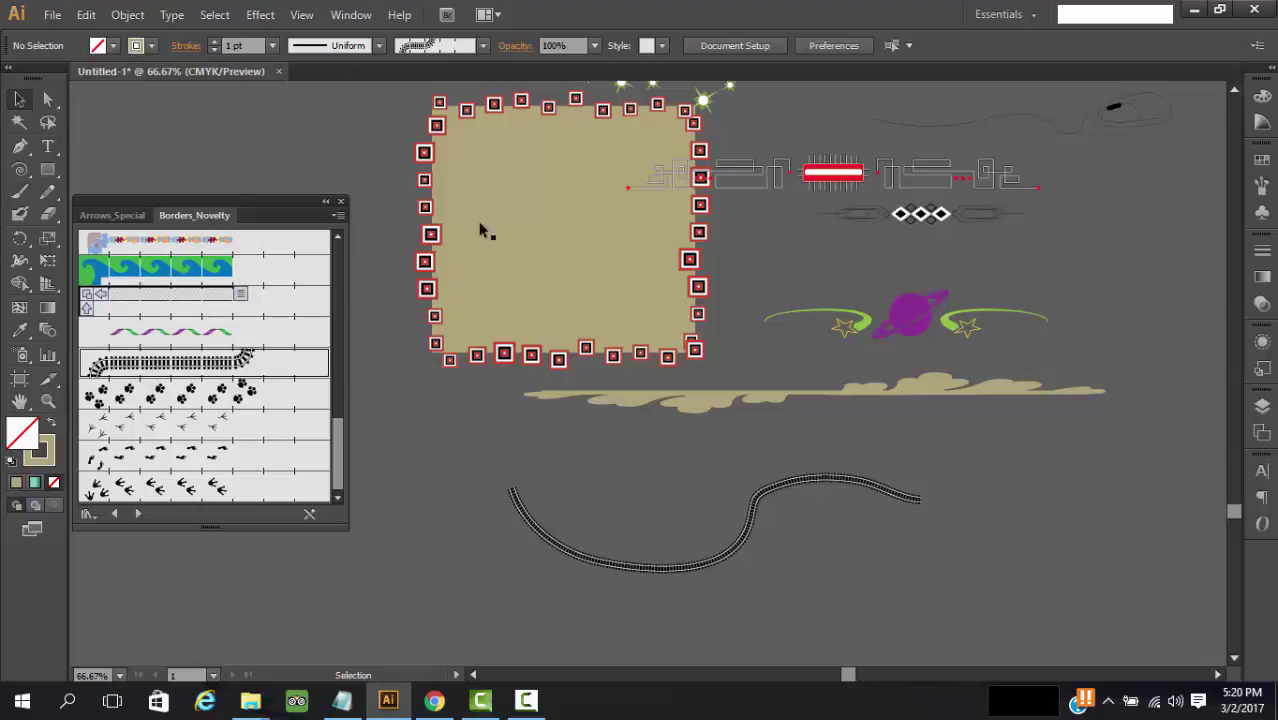
pyautogui.click(705, 565)
pyautogui.click(213, 44)
pyautogui.click(213, 44)
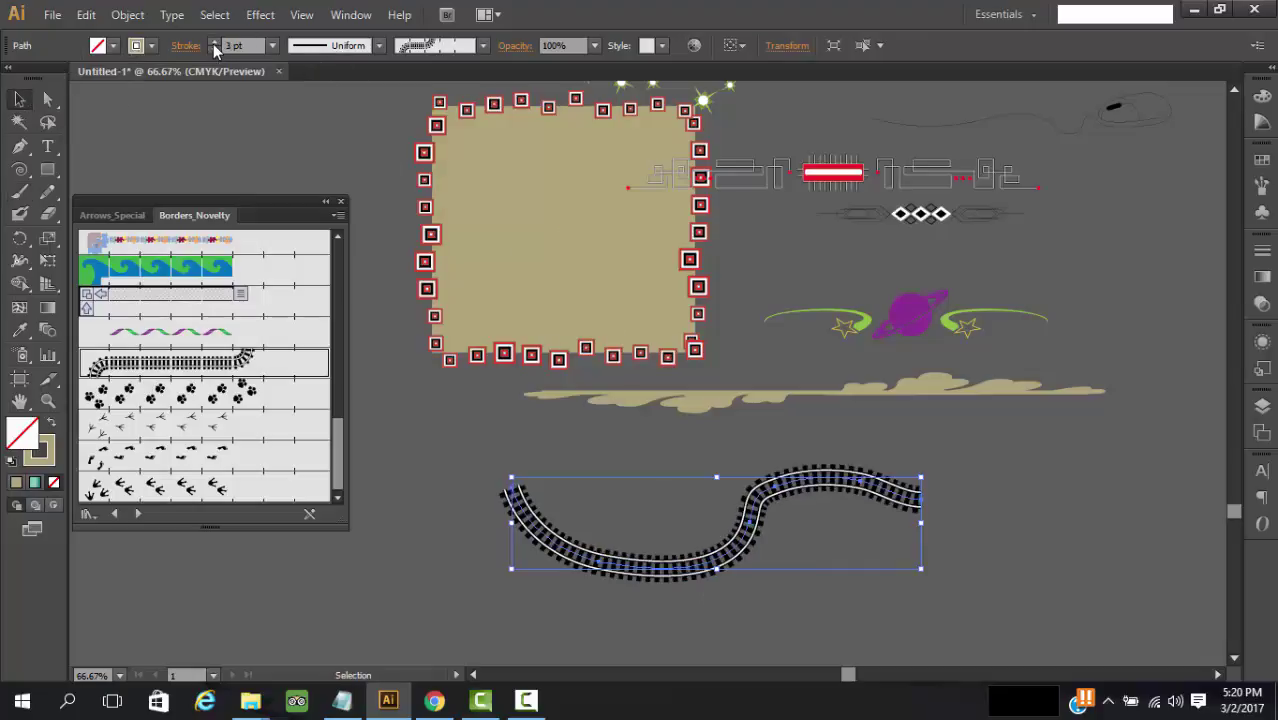
pyautogui.click(213, 44)
pyautogui.click(213, 44)
pyautogui.click(213, 44)
pyautogui.click(213, 44)
pyautogui.click(213, 44)
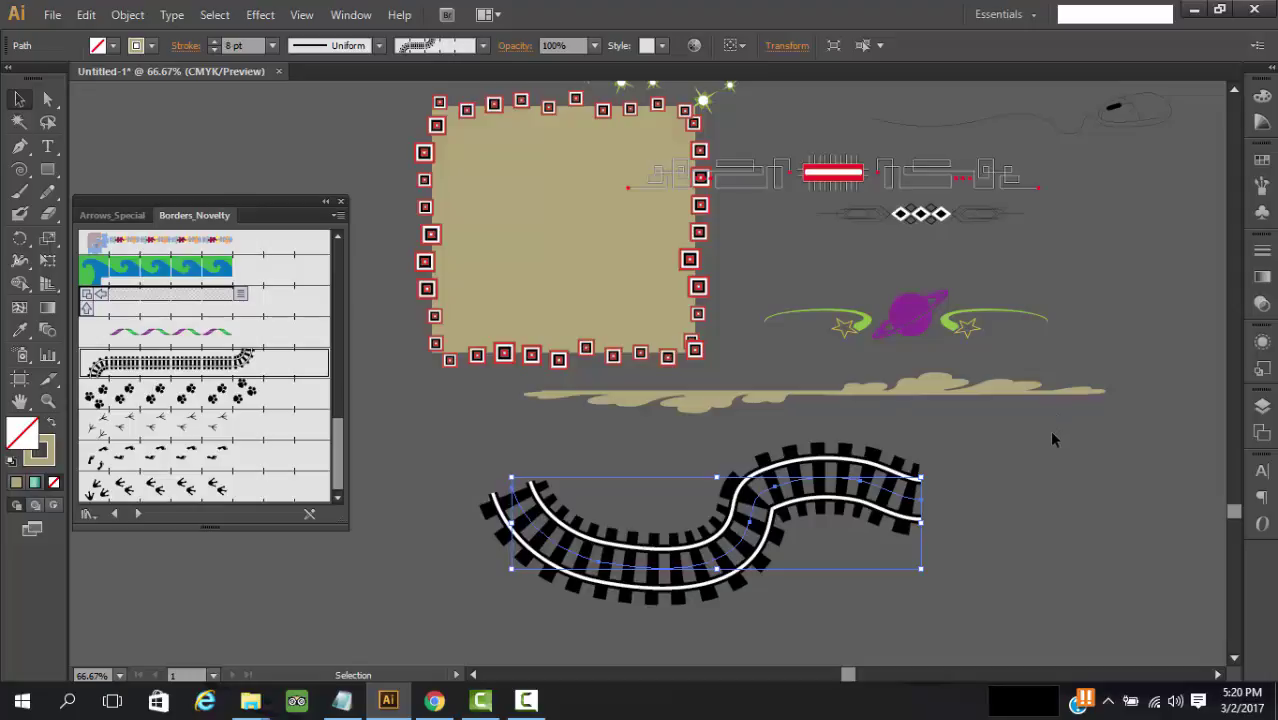